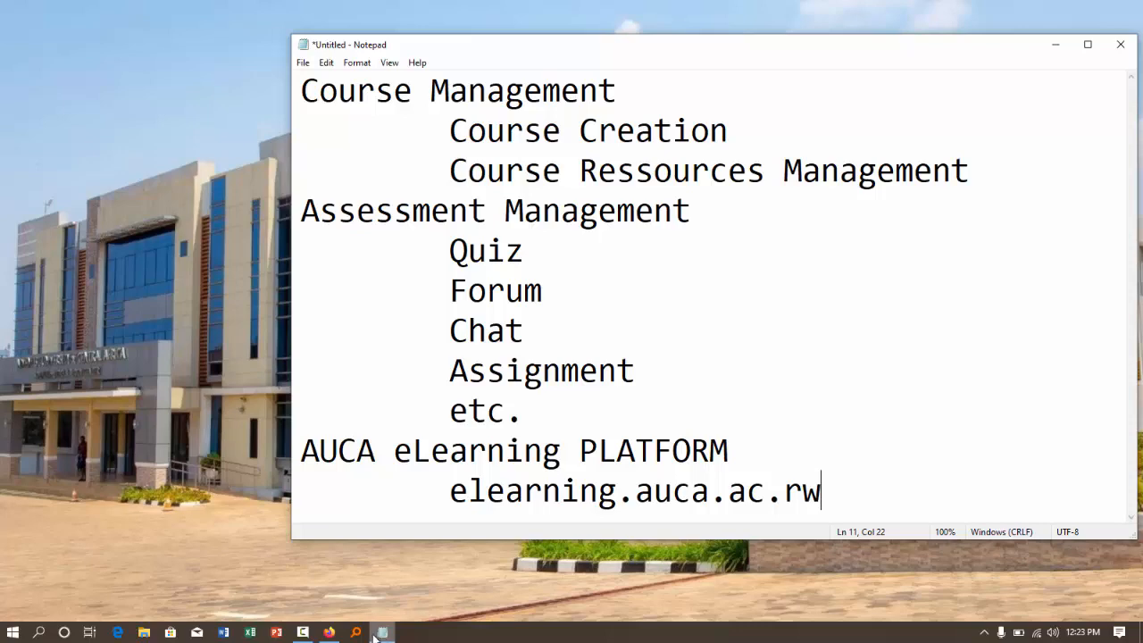
- Switch to Firefox and open the e-learning site at elearning.auca.ac.rw
click(322, 636)
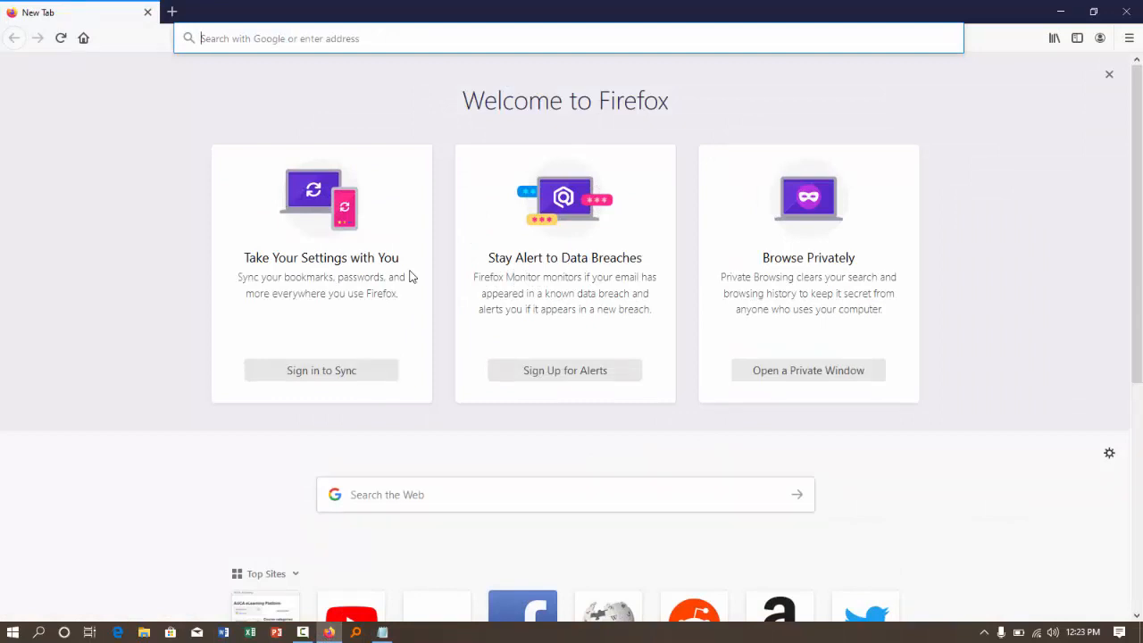
text(elearning.auca.ac.rw/)
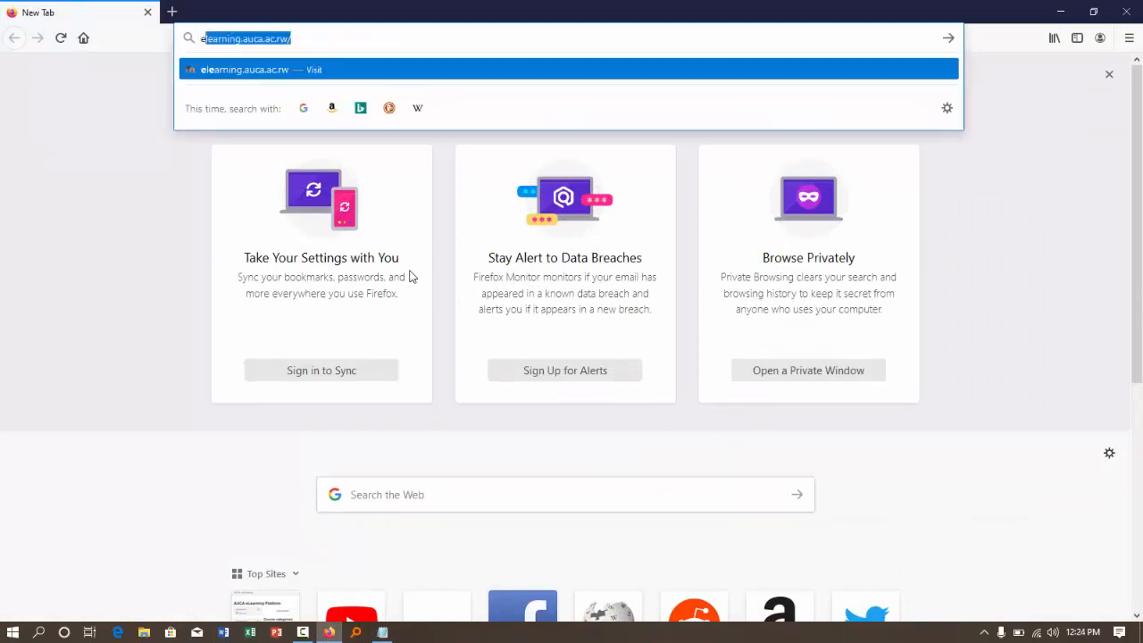
key(Return)
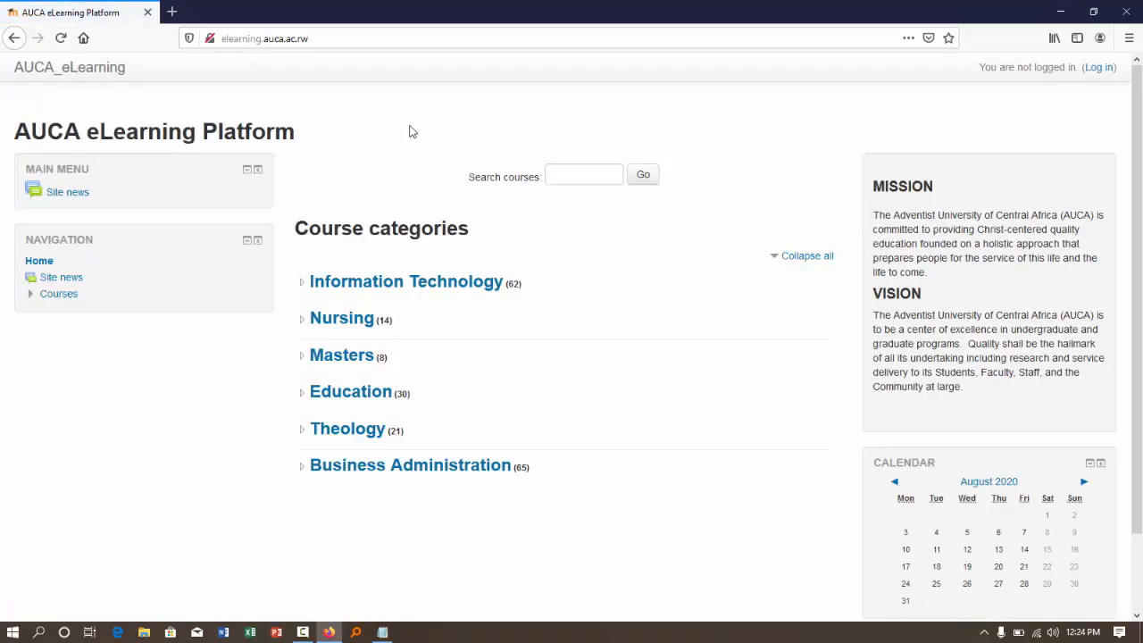
- Search the site's courses for "linux" and open the Linux Programming course
click(560, 169)
text(linux)
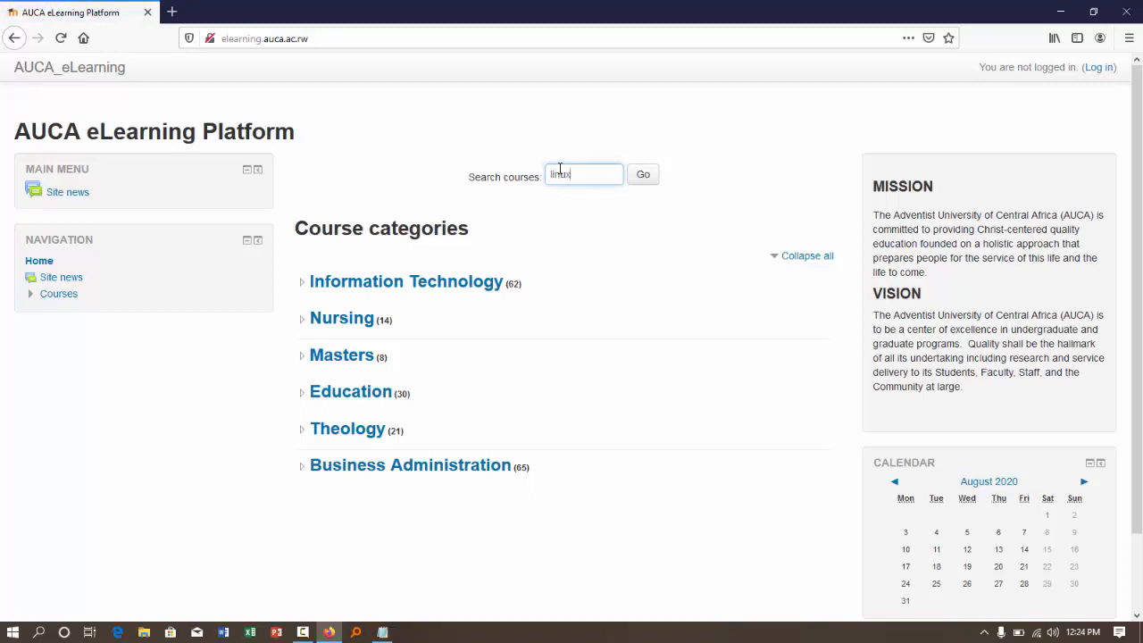
click(642, 184)
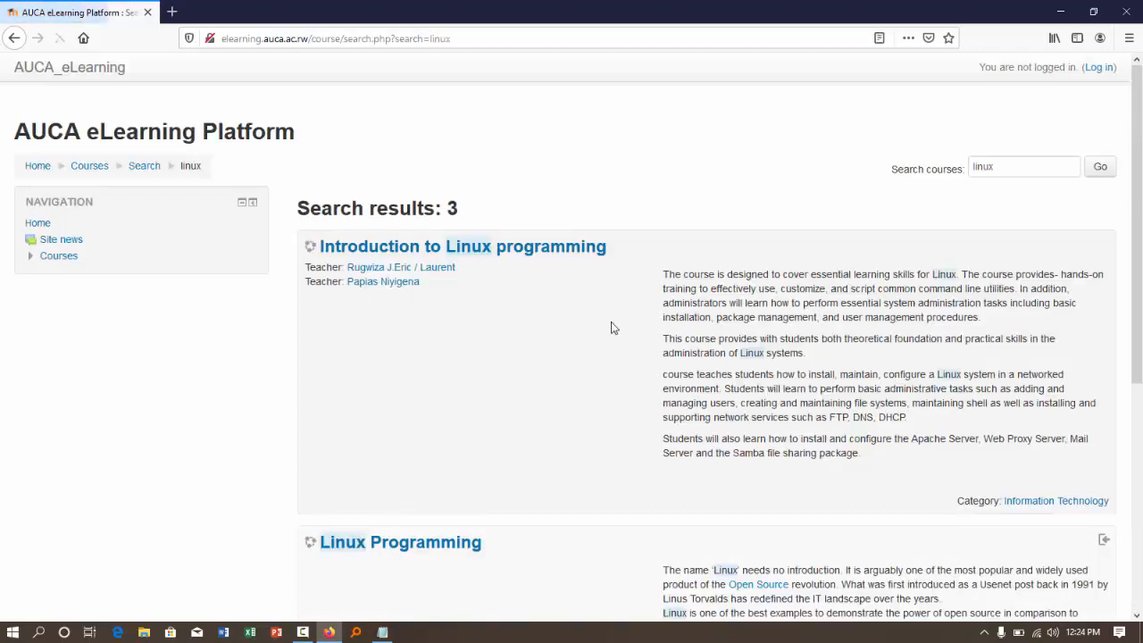
click(397, 484)
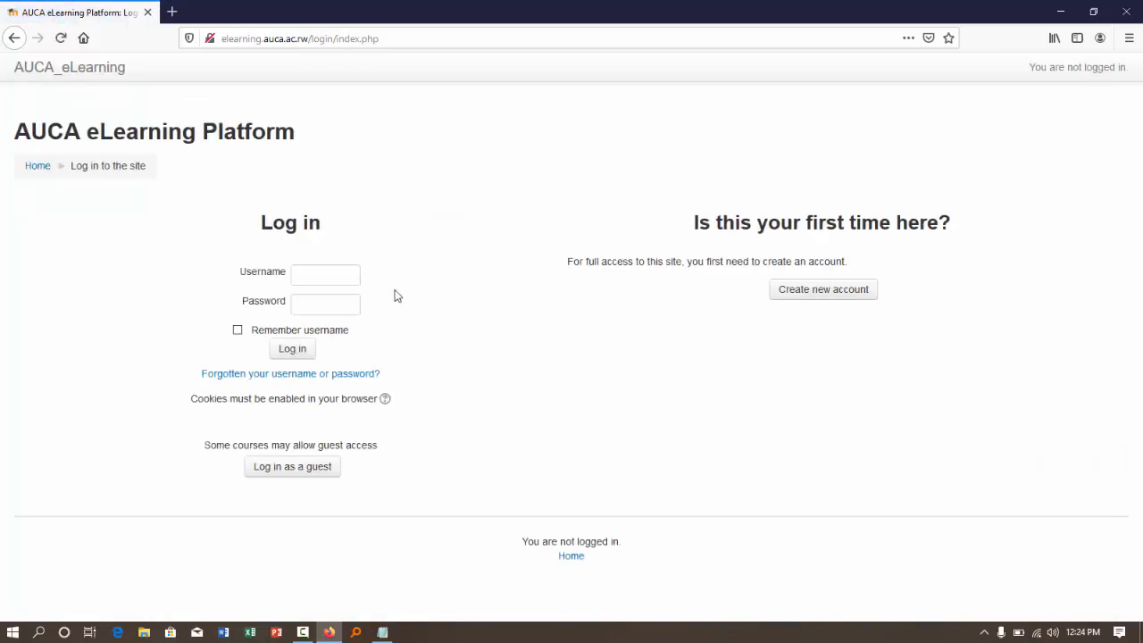
- Log in to the site with the student account's username and password
click(315, 273)
click(336, 307)
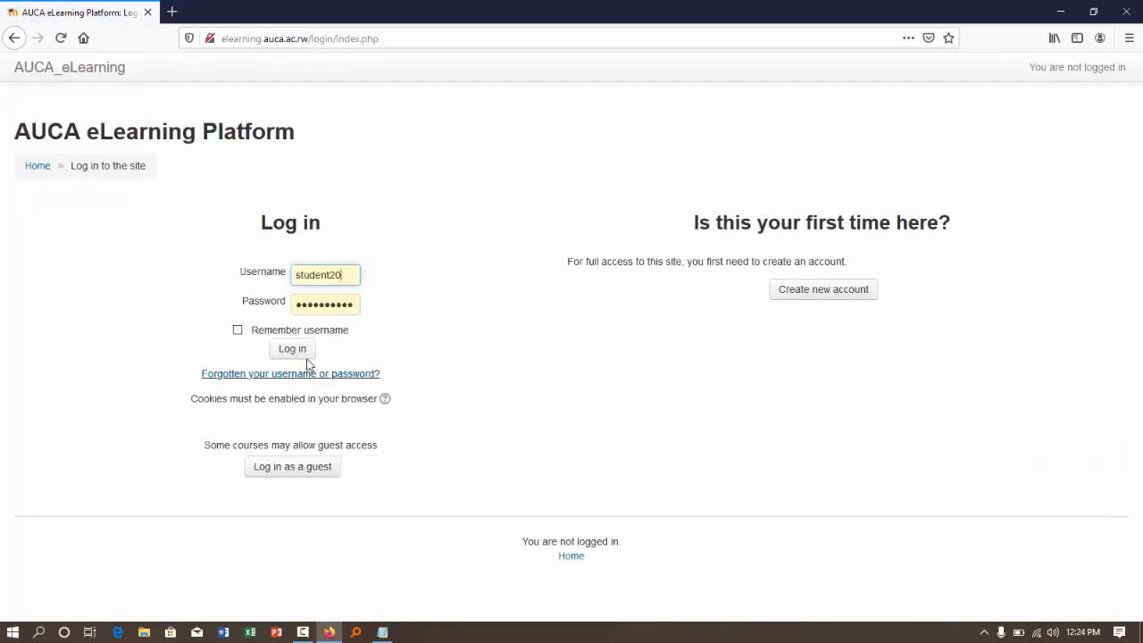
click(288, 350)
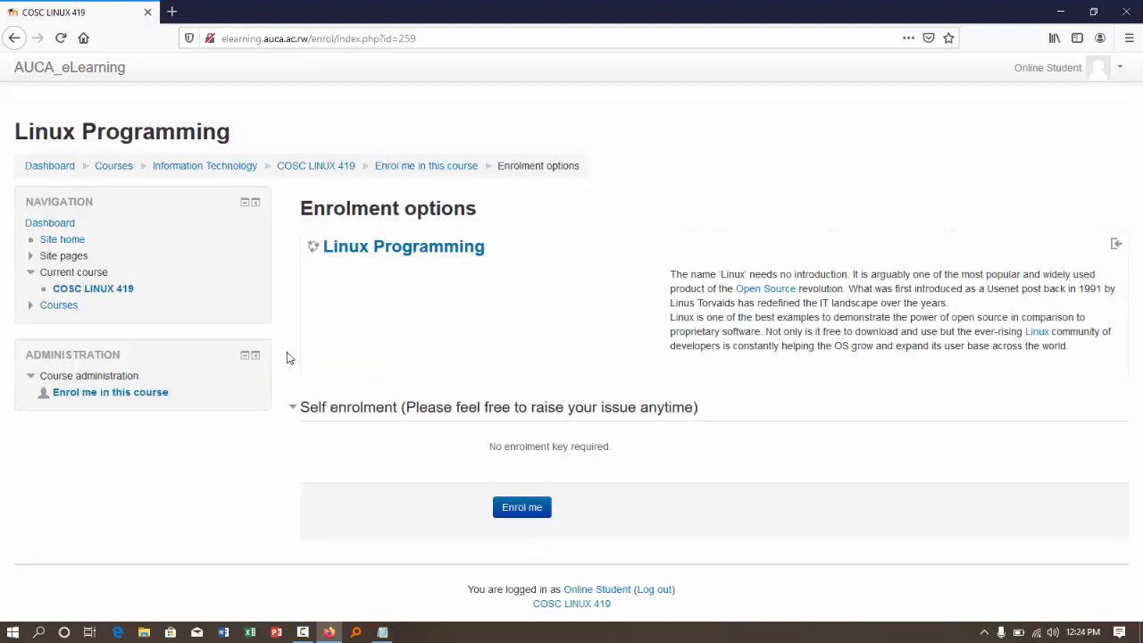
- Enrol in the Linux Programming course and look through its modules and activities
click(527, 515)
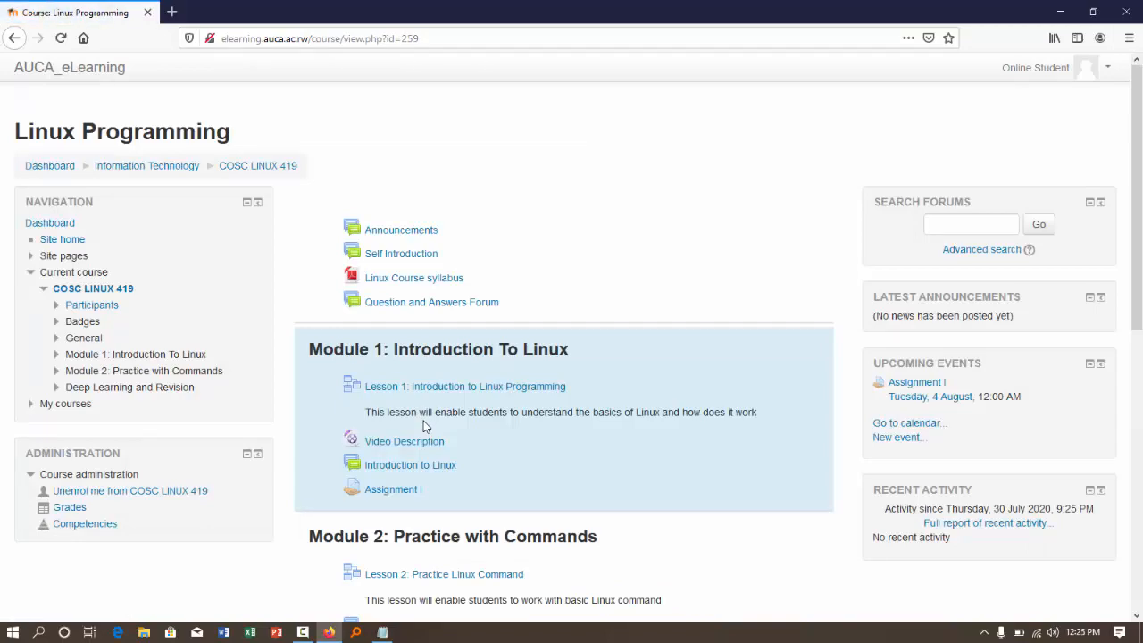
scroll(424, 427, down, 5)
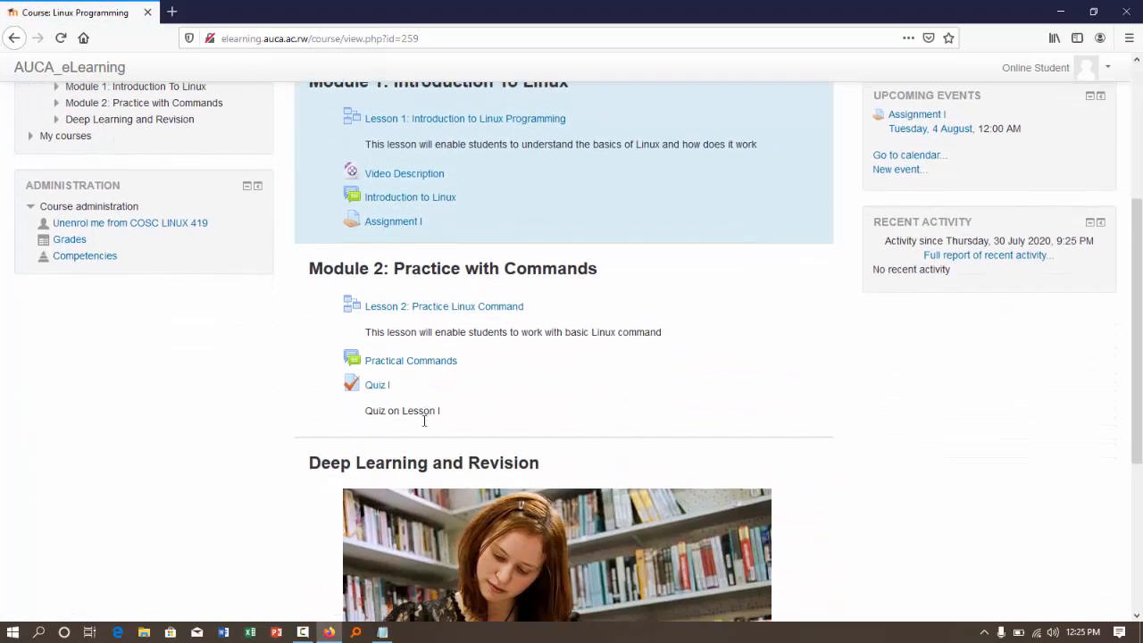
scroll(424, 422, up, 3)
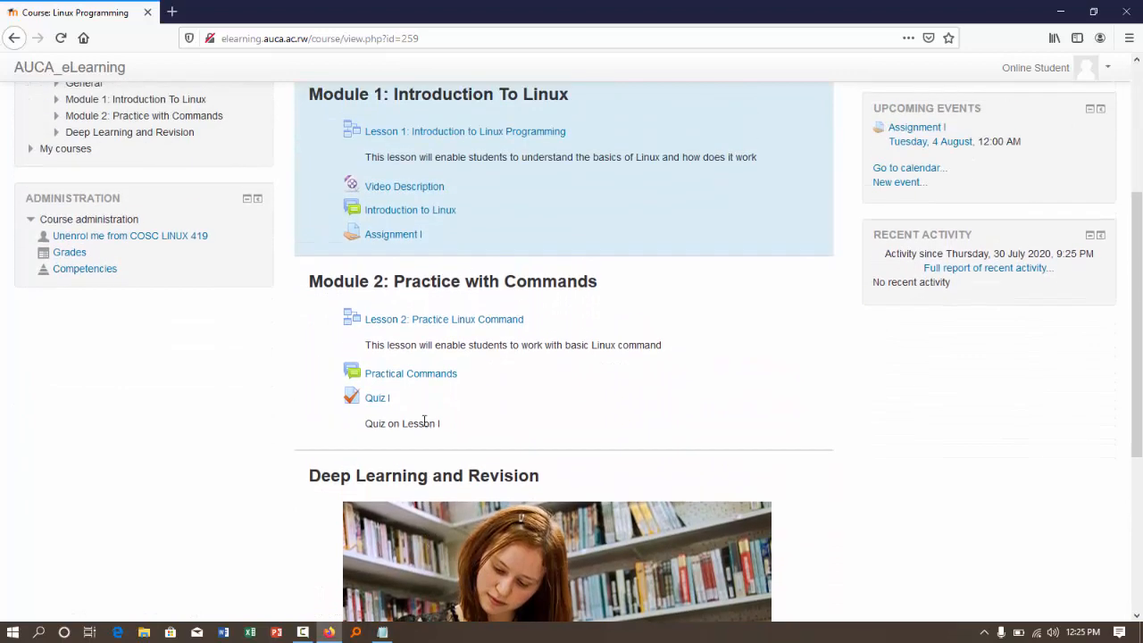
scroll(425, 422, up, 2)
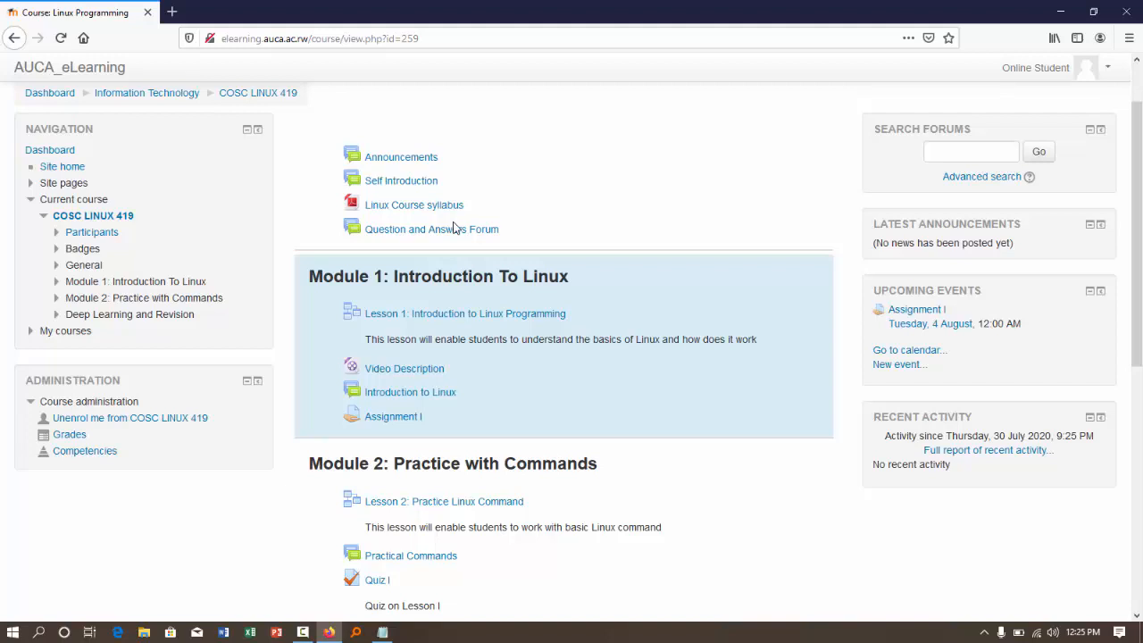
- Open Lesson 1: Introduction to Linux Programming and advance past its introduction and reading assignment pages
click(417, 318)
scroll(453, 435, down, 2)
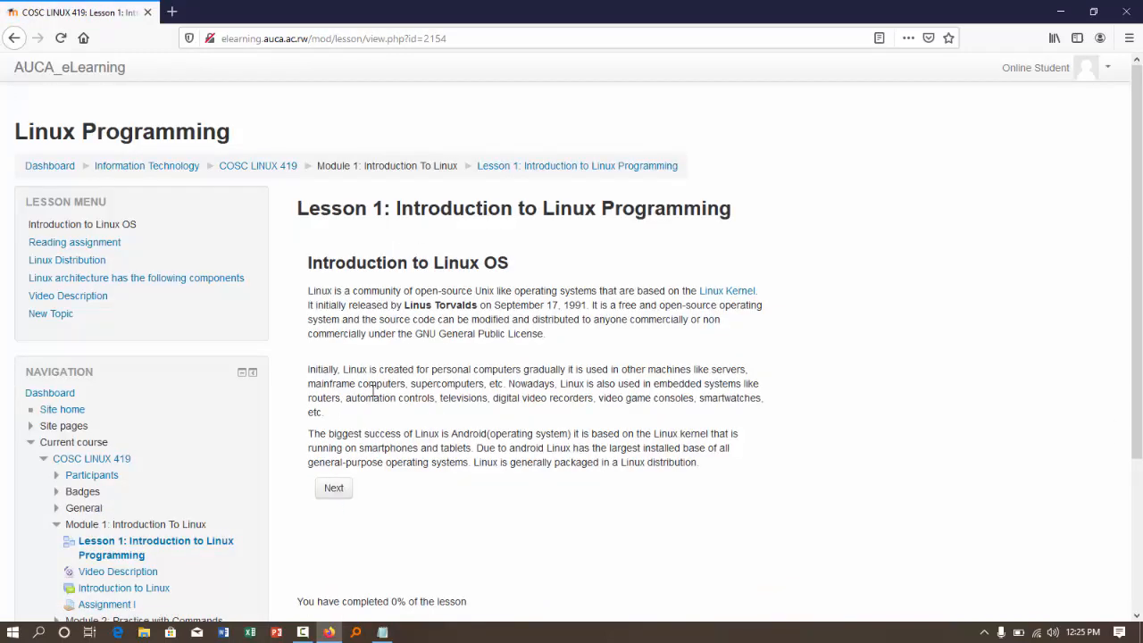
click(327, 489)
scroll(471, 467, down, 2)
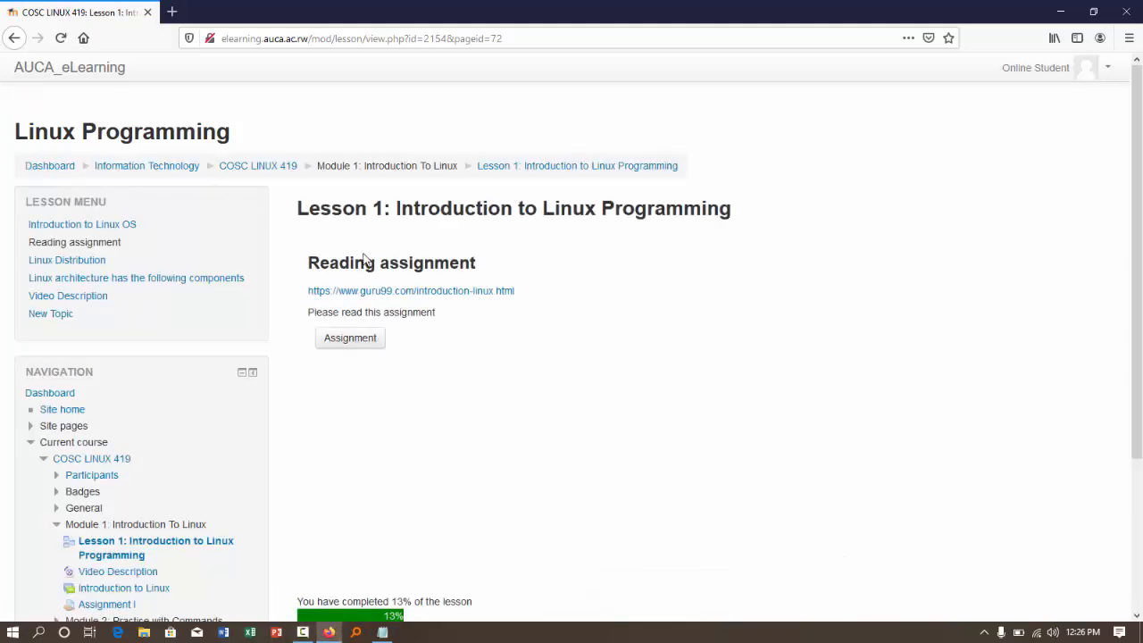
click(364, 340)
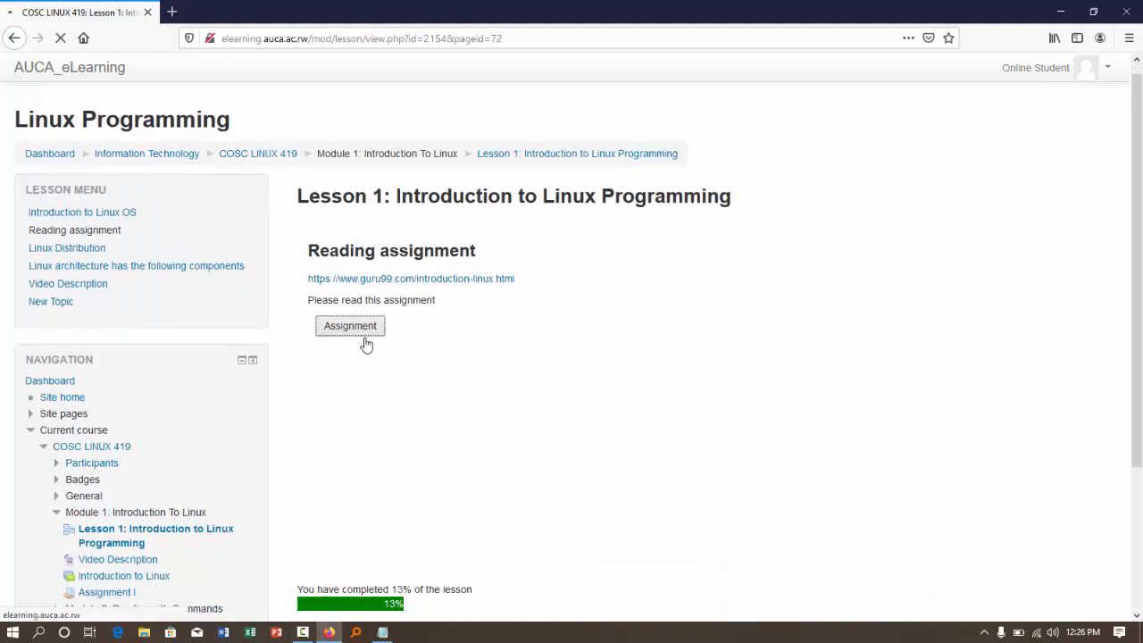
- Open the reading assignment's guru99.com link in a separate browser tab, then return to the lesson
right_click(404, 272)
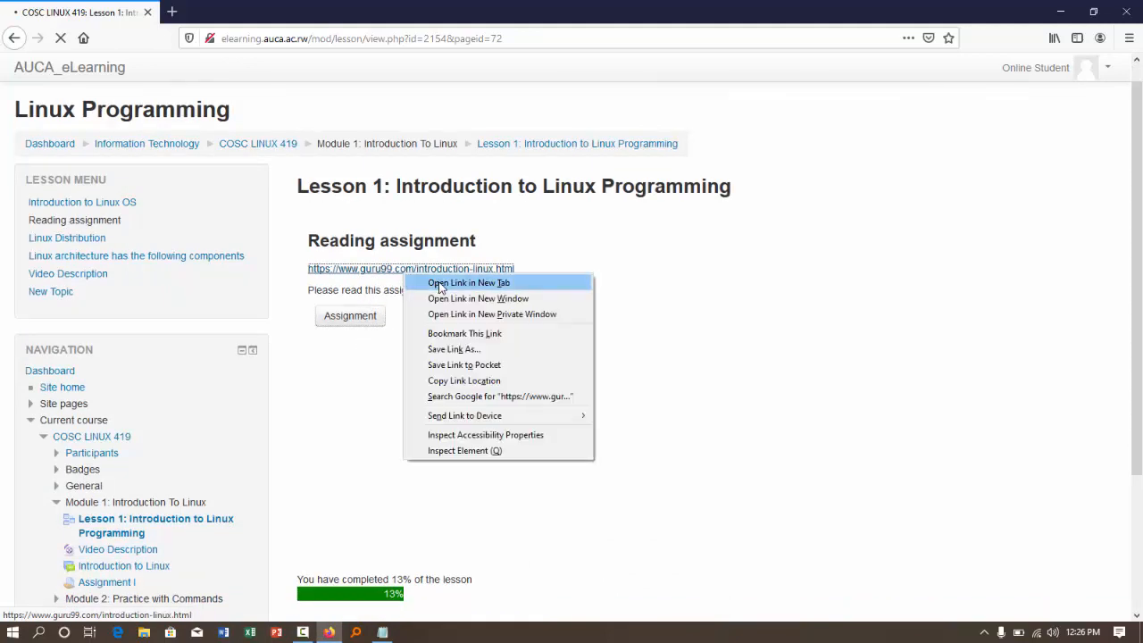
click(439, 283)
click(252, 9)
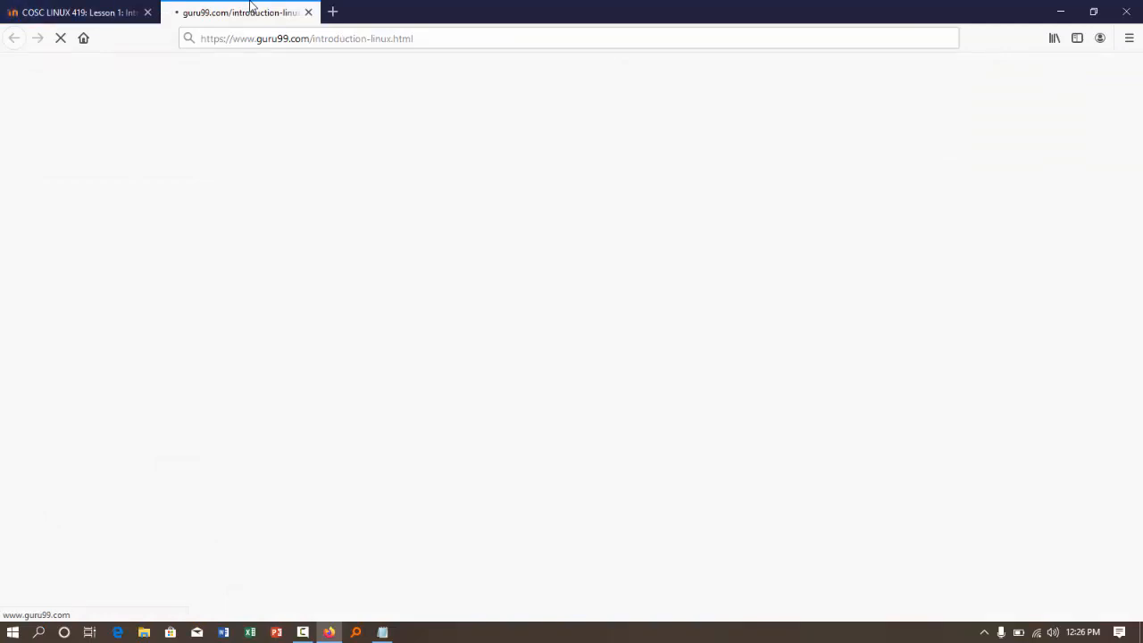
click(95, 12)
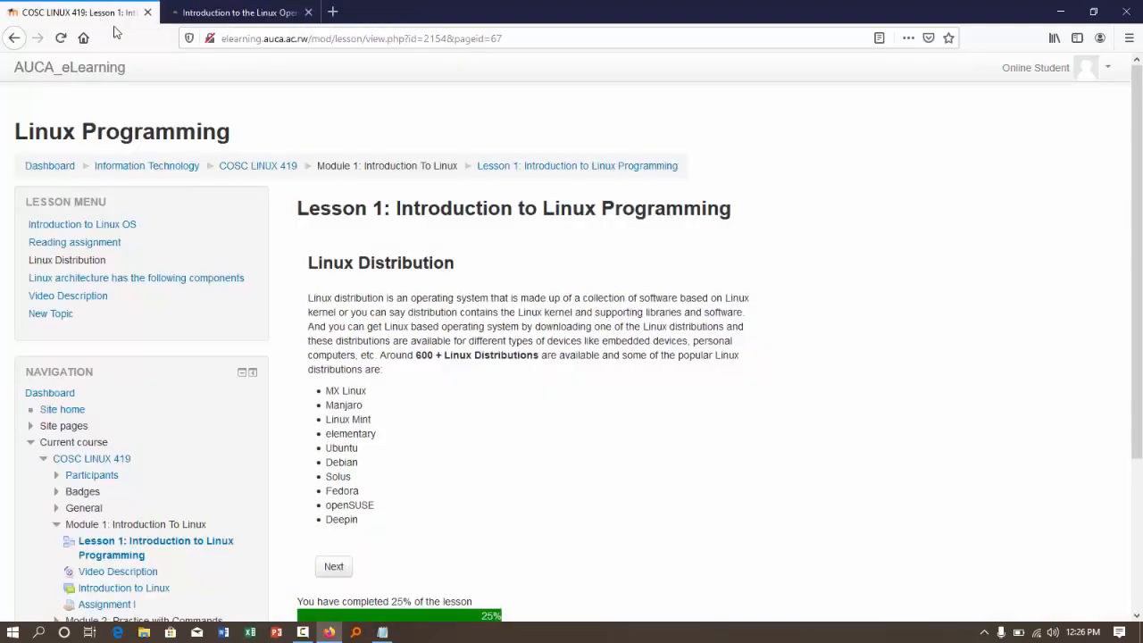
- Advance past the lesson's Linux Distribution page, then view the guru99 article and close it
scroll(475, 413, down, 2)
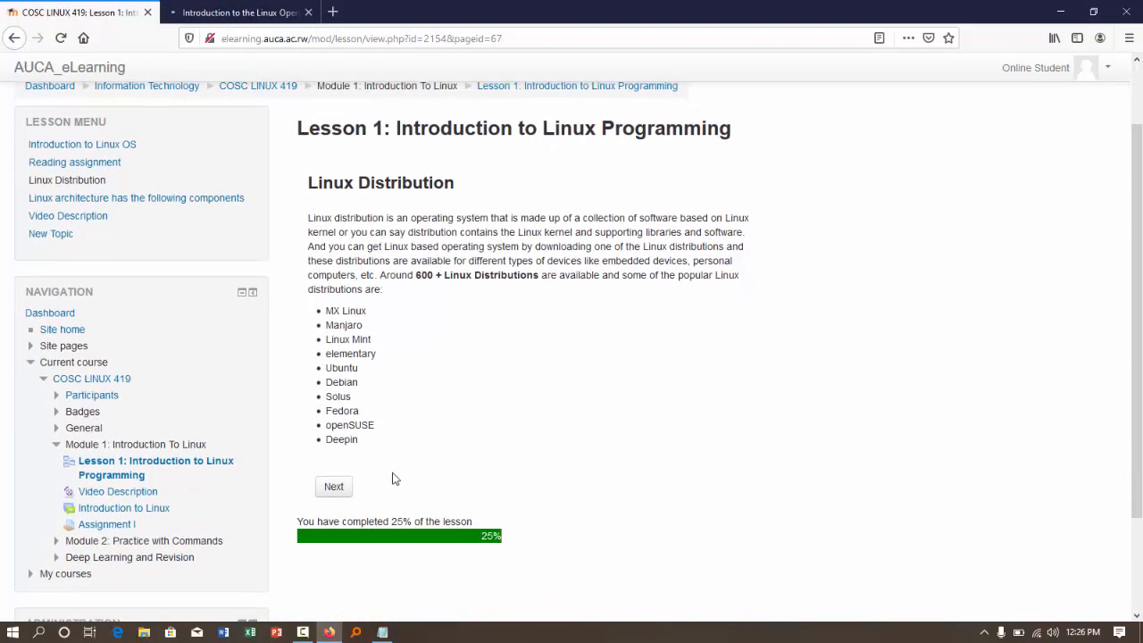
click(333, 489)
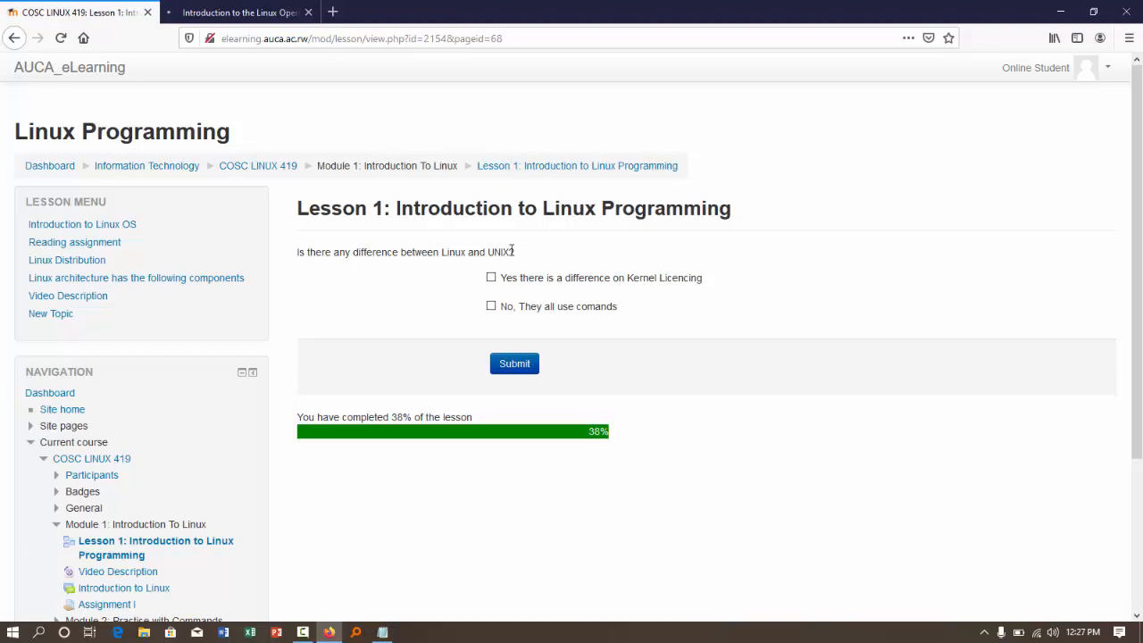
click(263, 12)
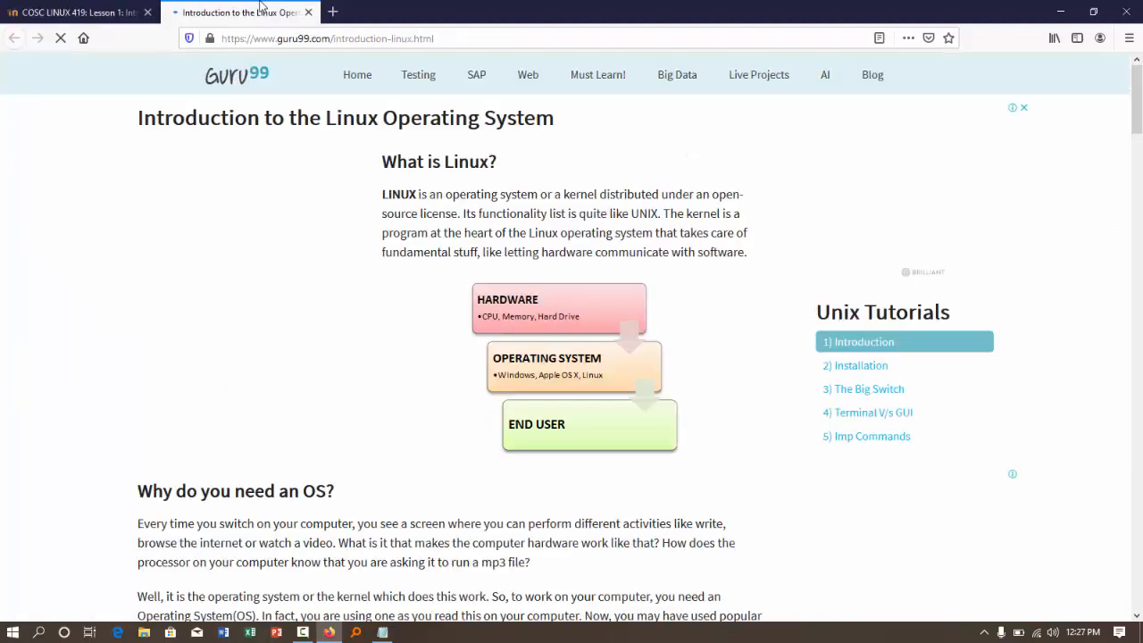
click(308, 12)
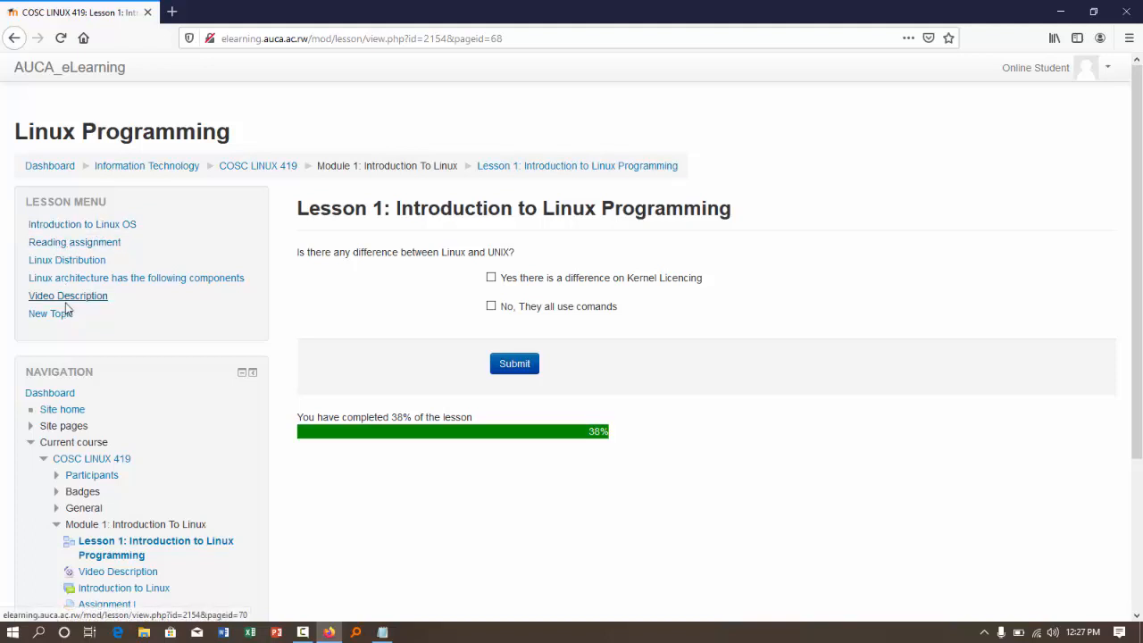
- Revisit the lesson's Introduction to Linux OS page, then open Video Description and play the intro video
click(56, 228)
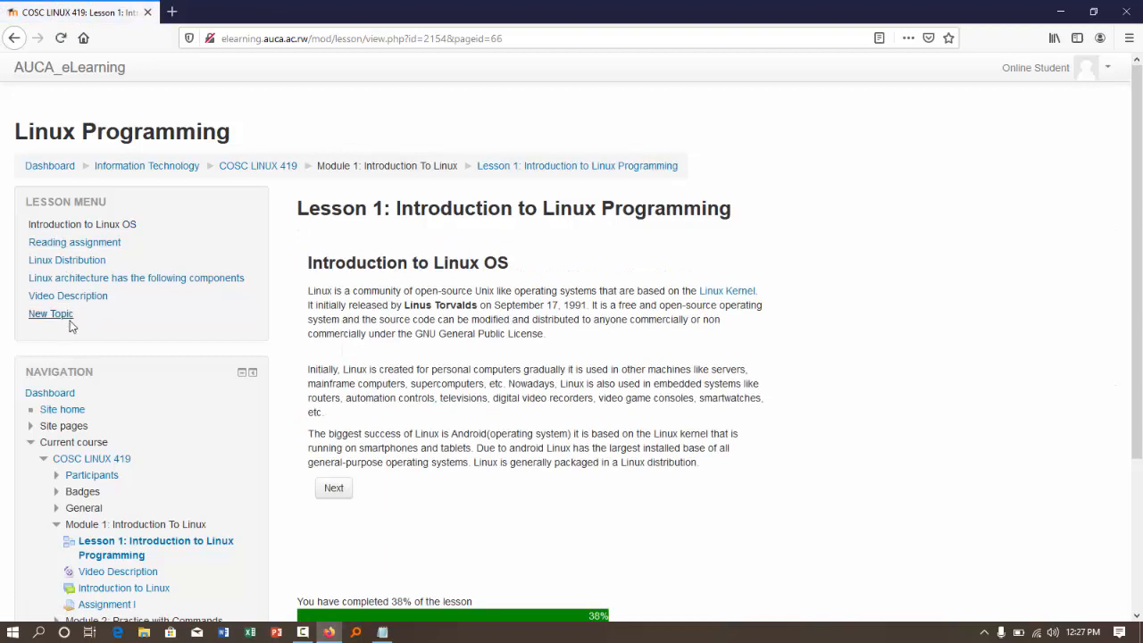
click(59, 299)
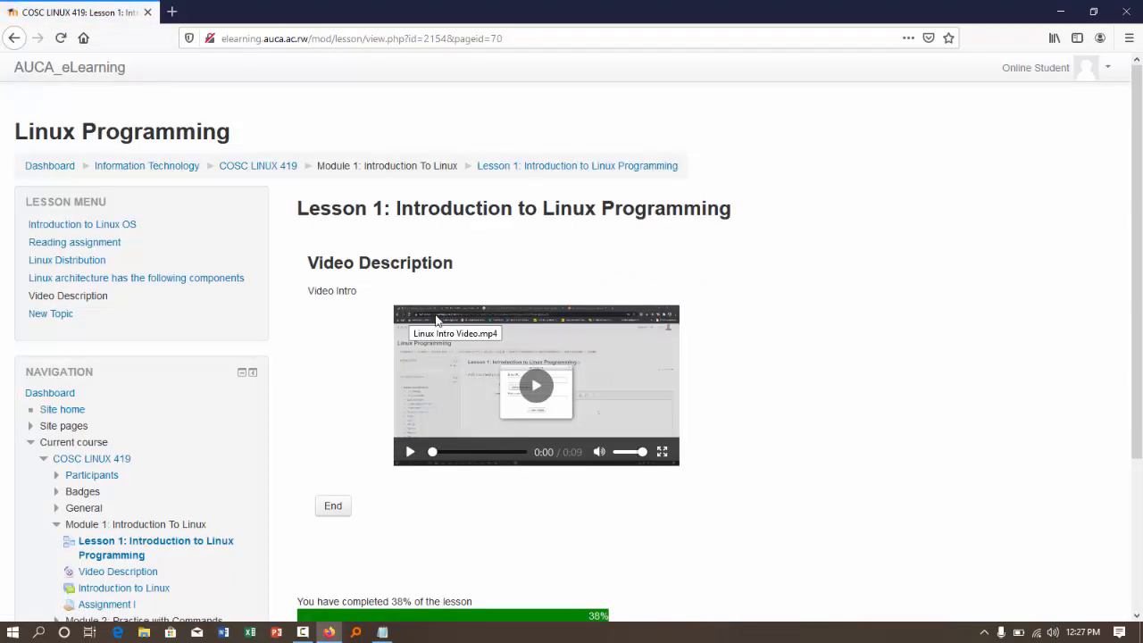
click(534, 392)
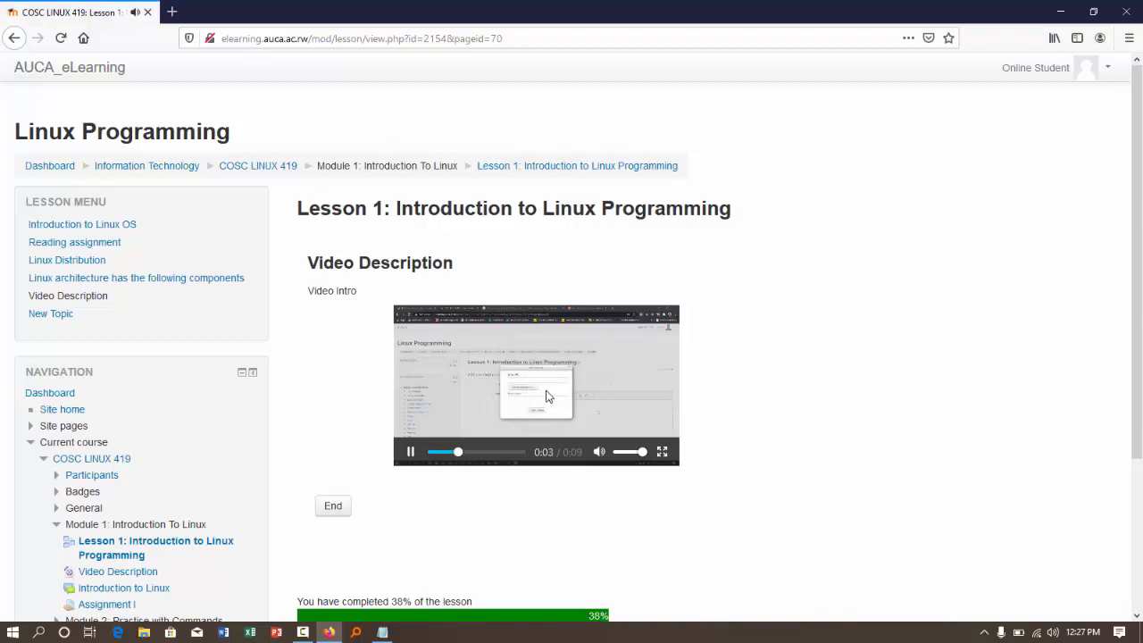
click(549, 396)
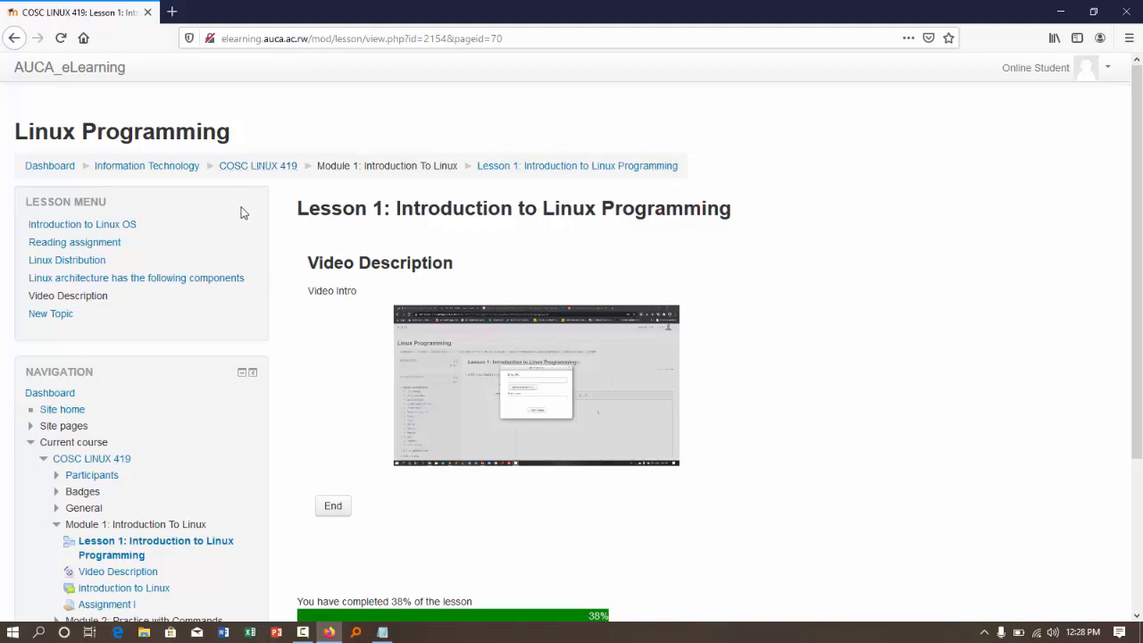
- Open Lesson 2: Practice Linux Command from Module 2 and advance to its reading assignment page
scroll(294, 385, down, 3)
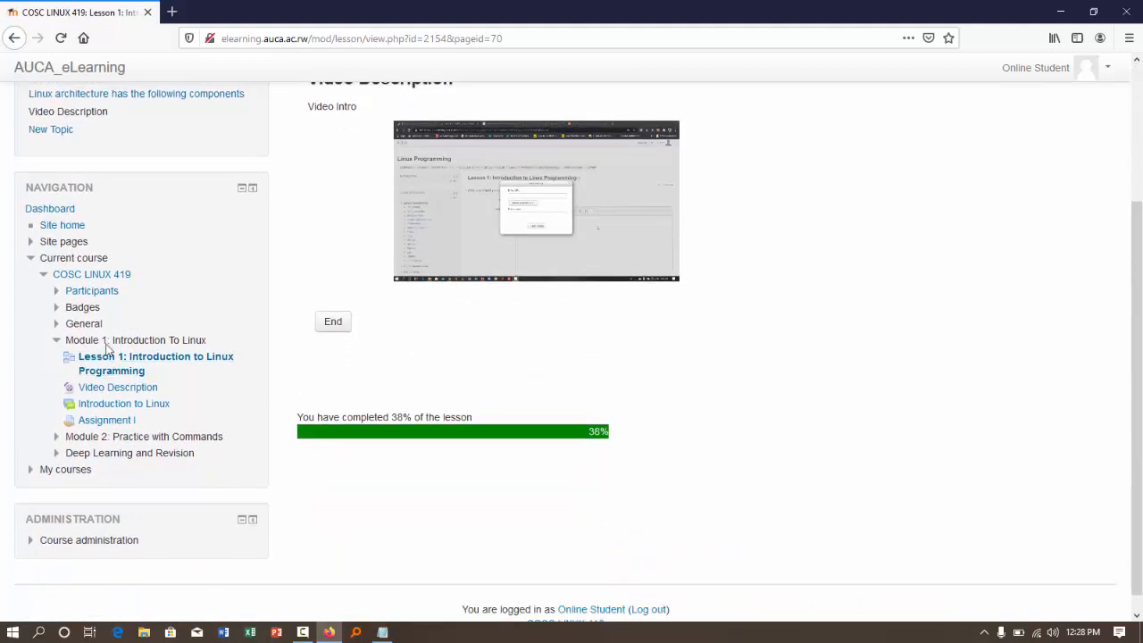
click(56, 438)
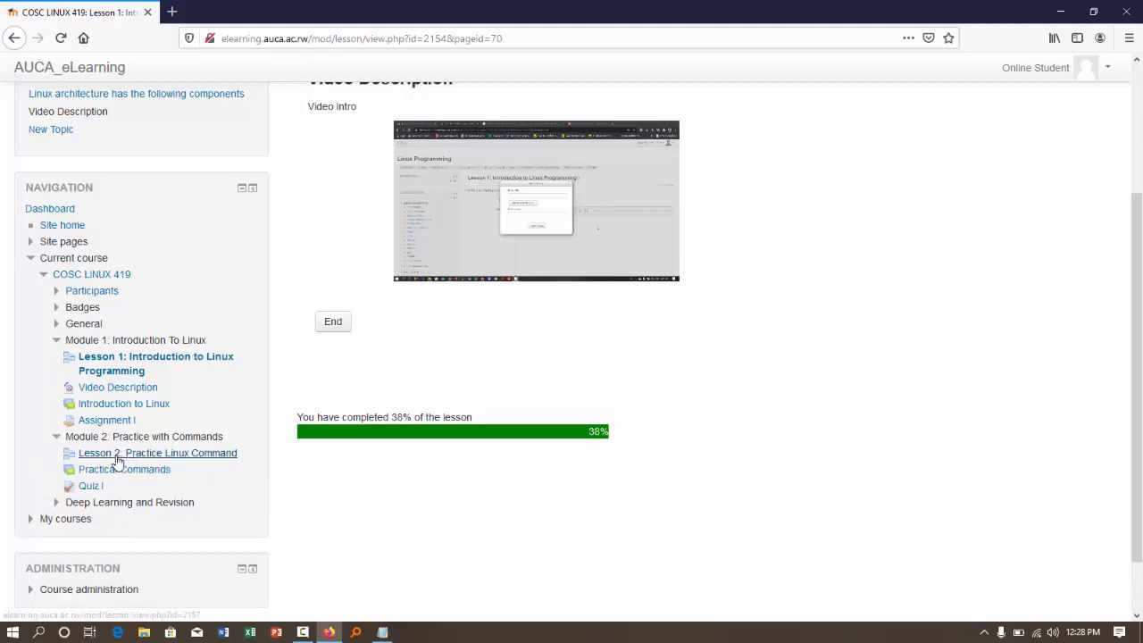
click(117, 460)
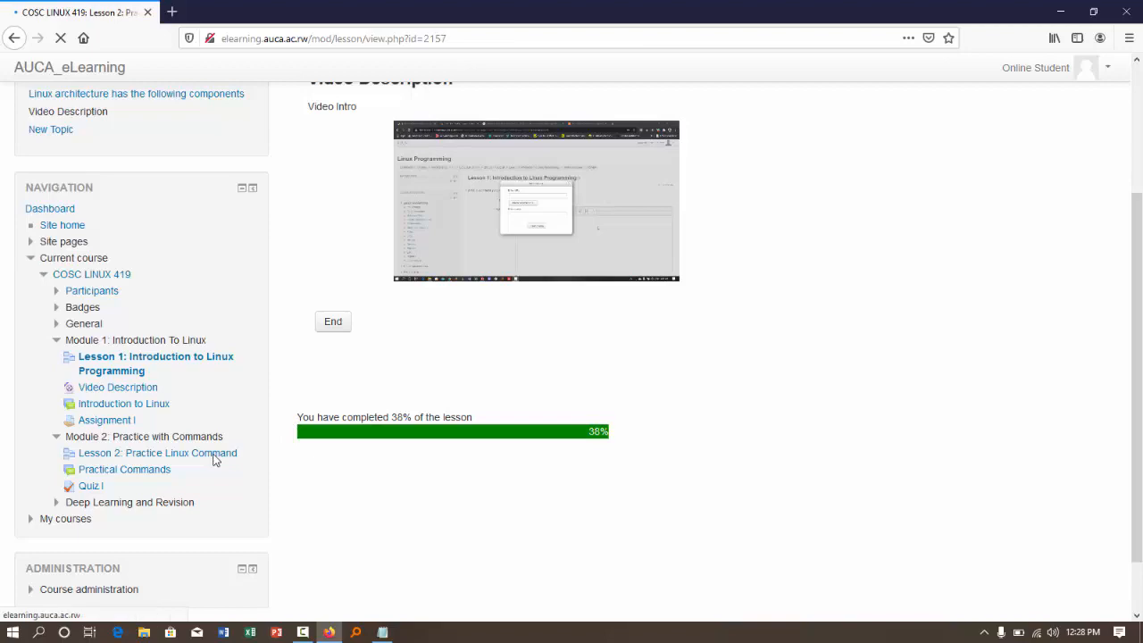
scroll(181, 459, down, 1)
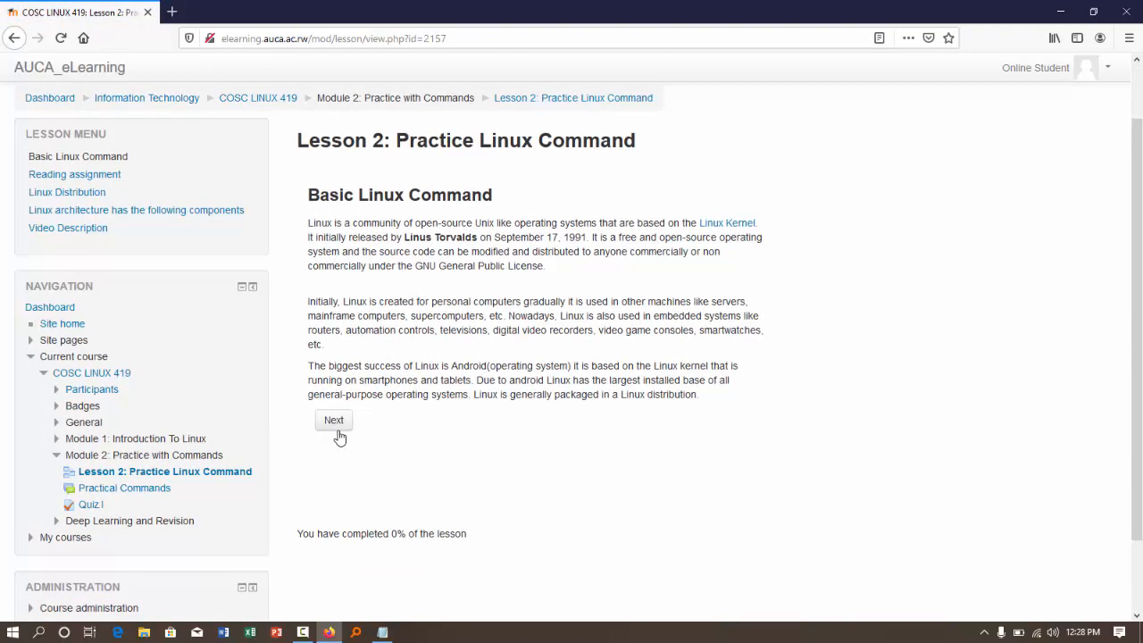
click(334, 423)
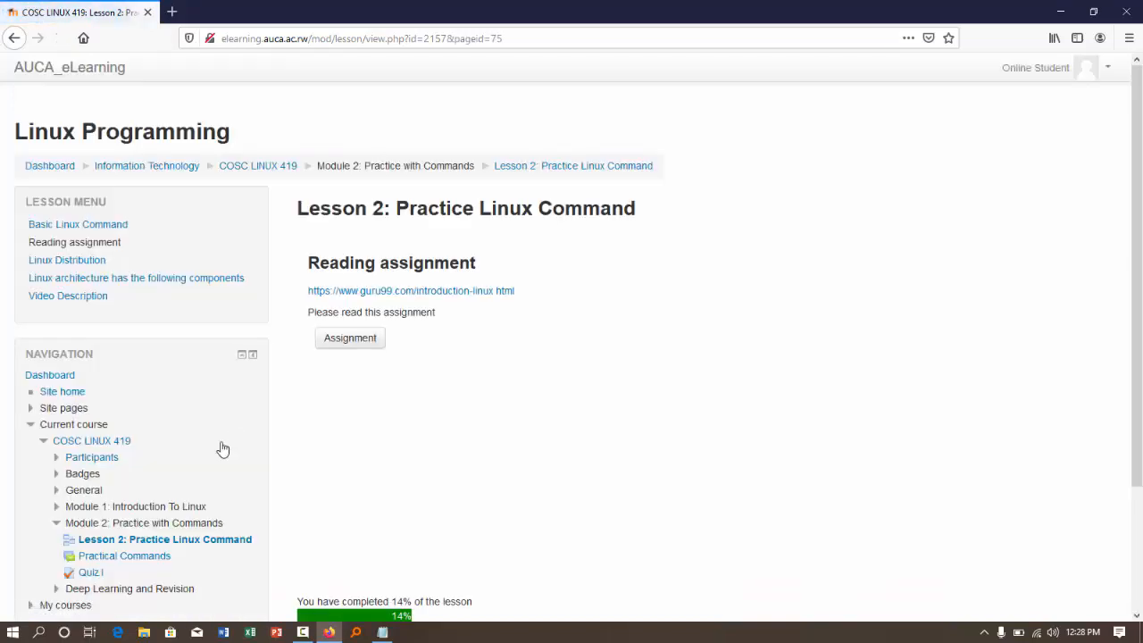
- Open Quiz I in Module 2 and highlight the notice text on its page
scroll(173, 485, down, 2)
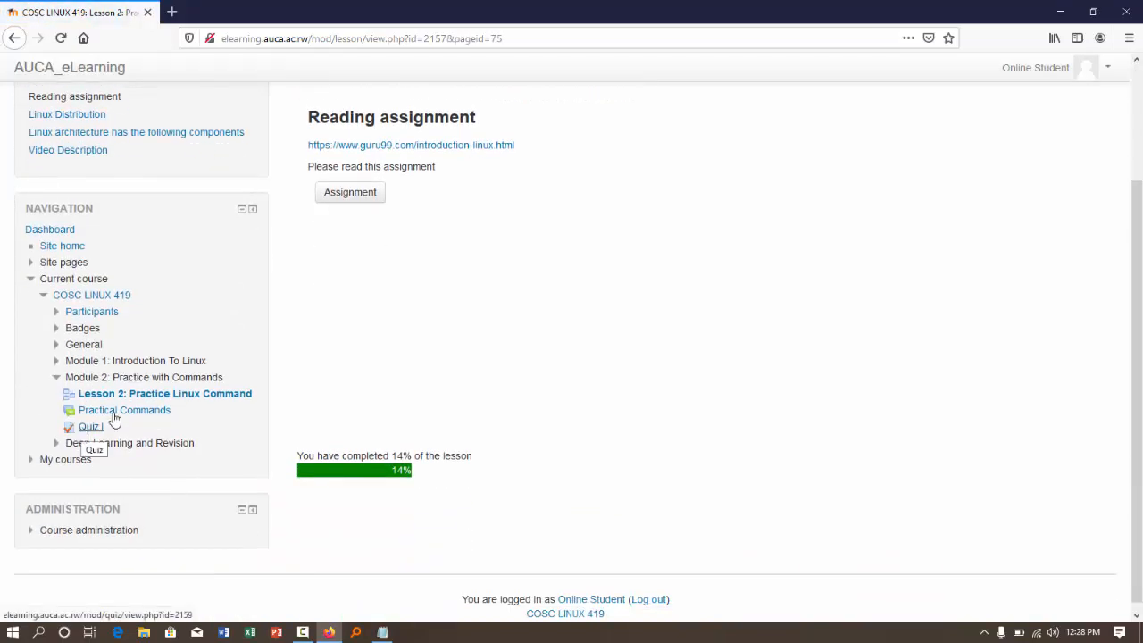
click(85, 431)
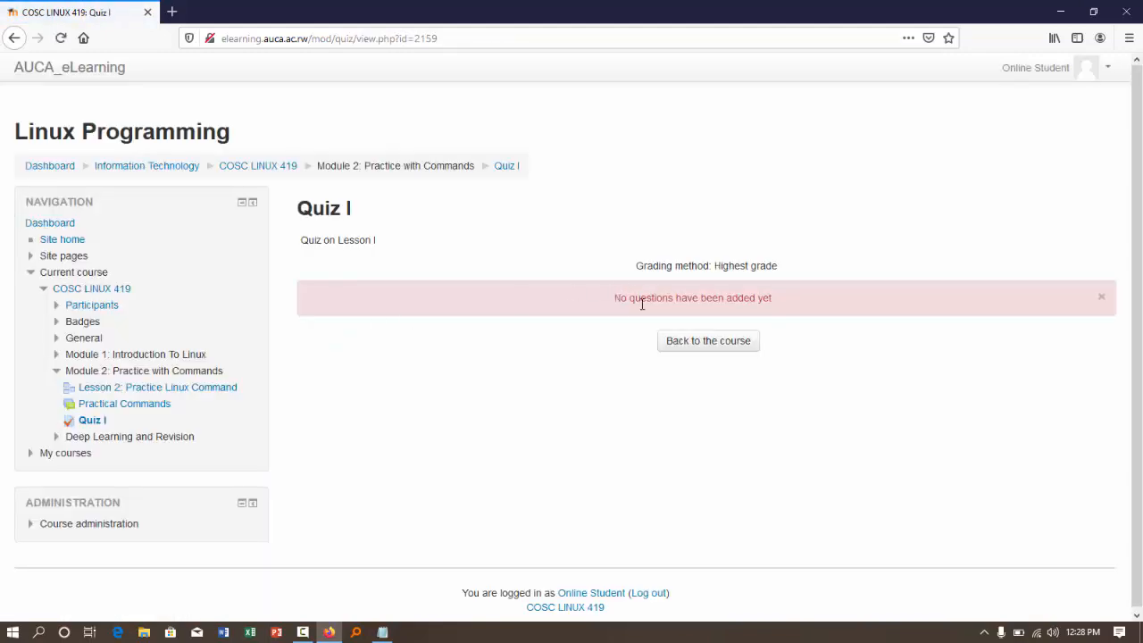
drag(616, 297, 773, 298)
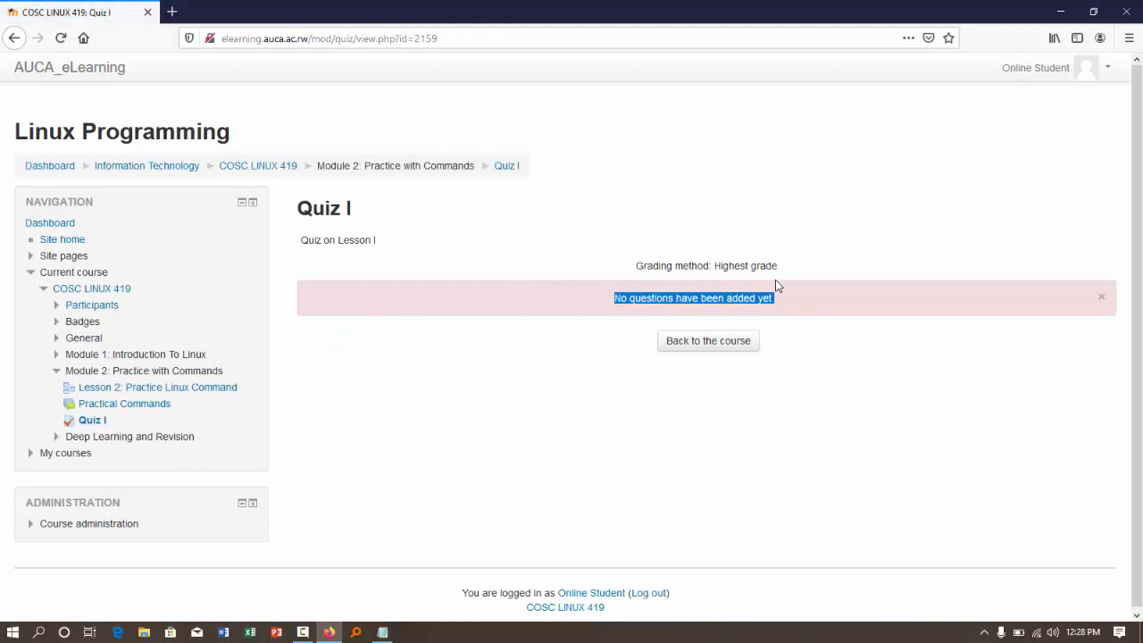
- Dismiss the notice on the Quiz I page and log out of the student account
click(1101, 300)
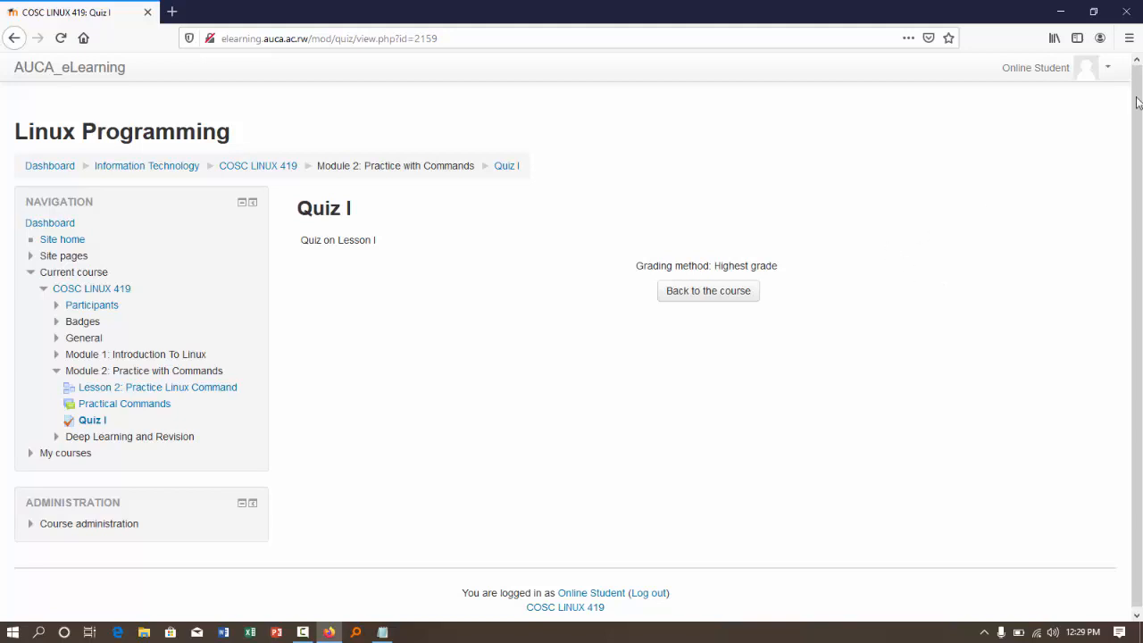
click(1108, 73)
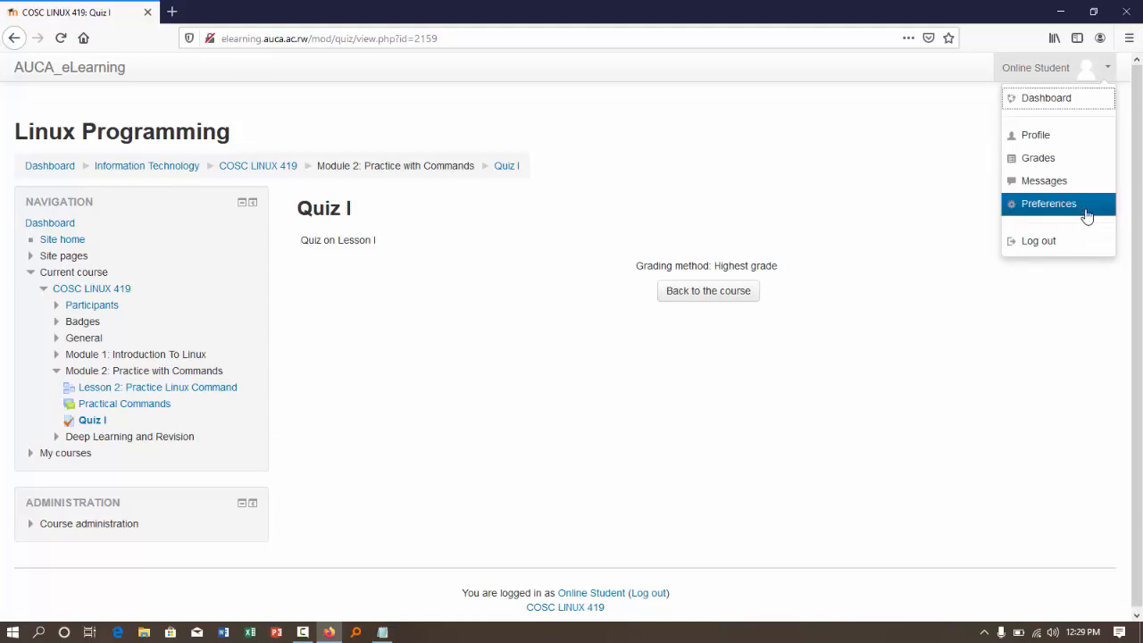
click(1072, 246)
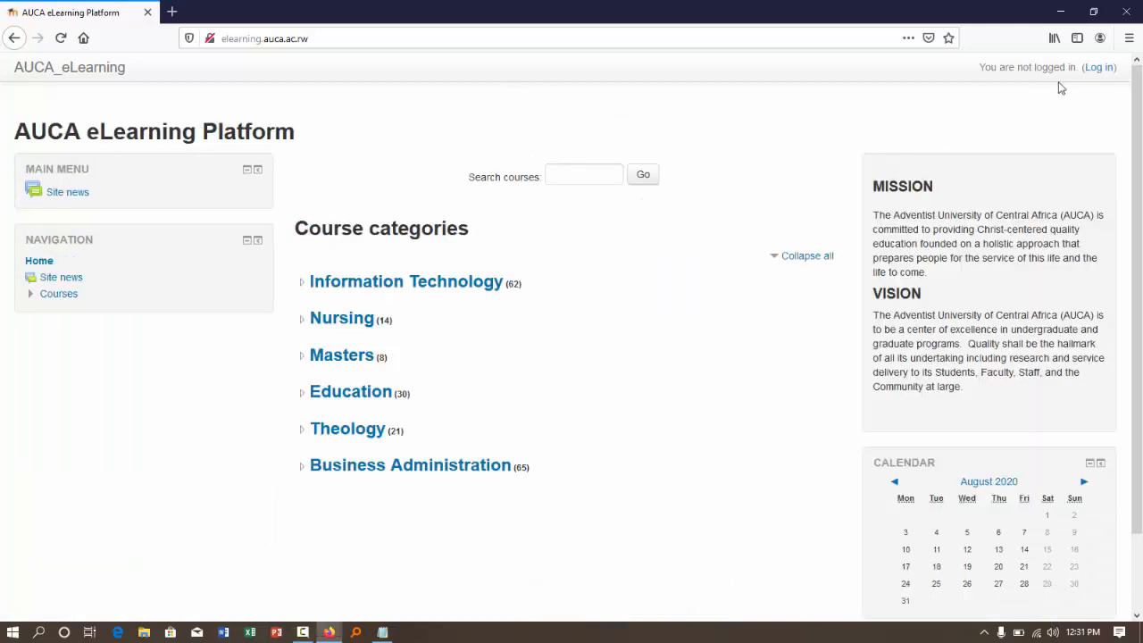
- Log in to the platform with the saved lecturer account's username and password
click(1093, 71)
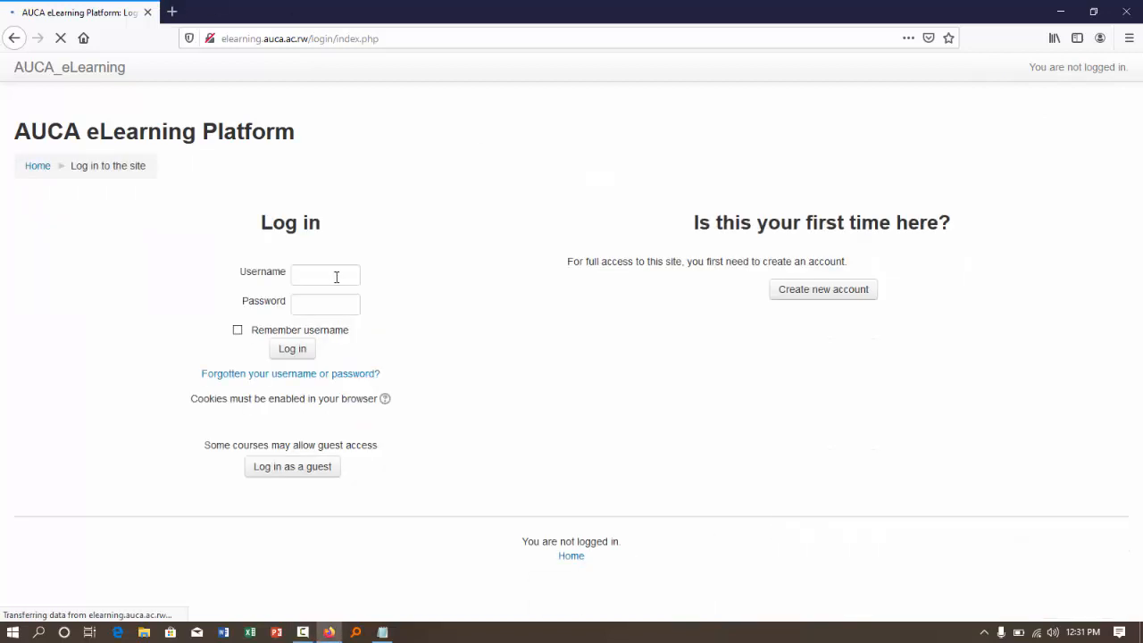
click(335, 278)
click(335, 278)
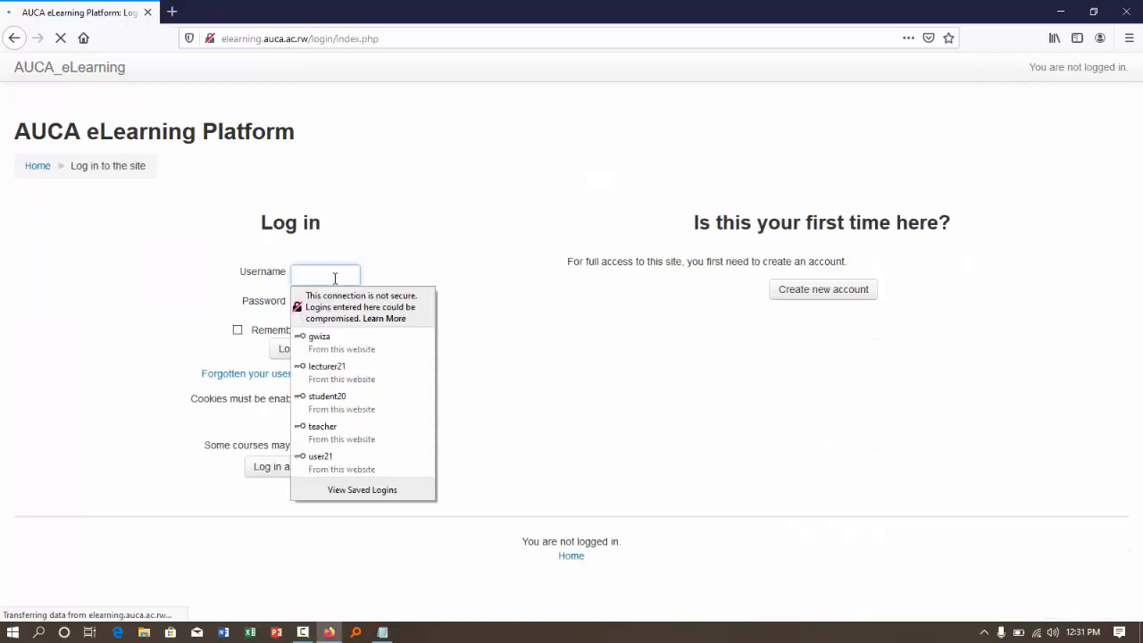
click(339, 384)
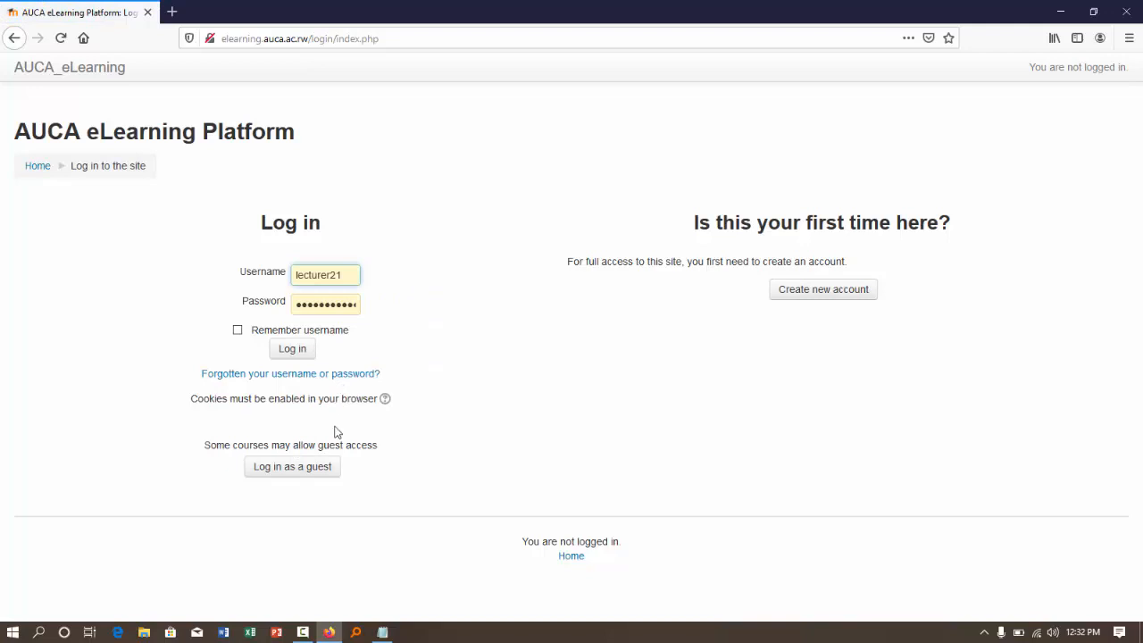
click(294, 351)
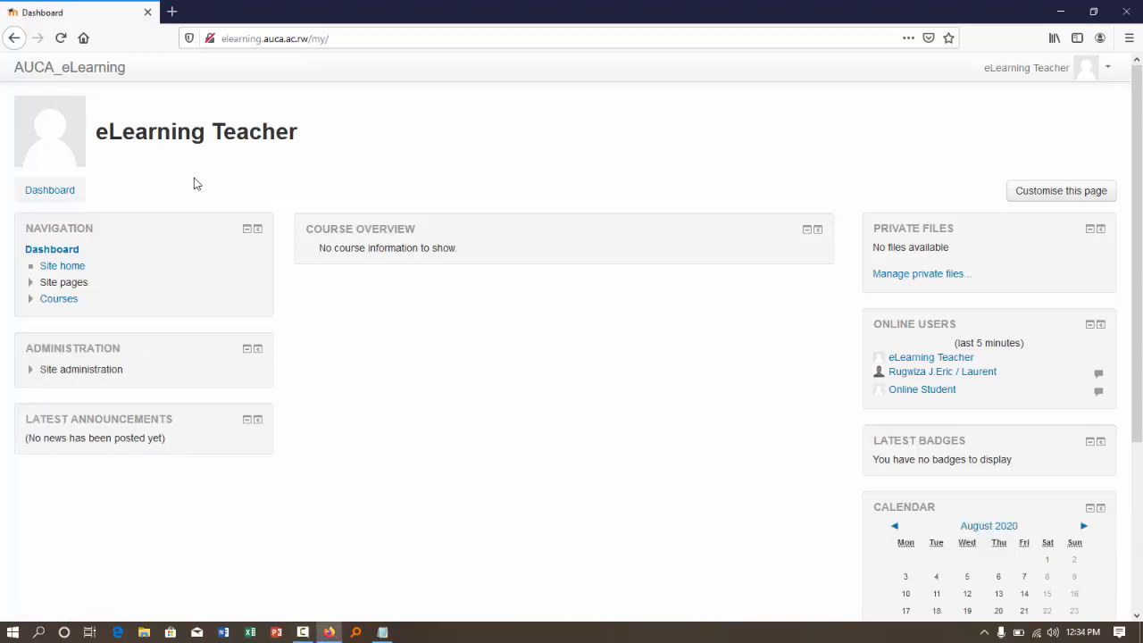
- Open course and category management from the site administration and review the courses in the Information Technology category
click(32, 373)
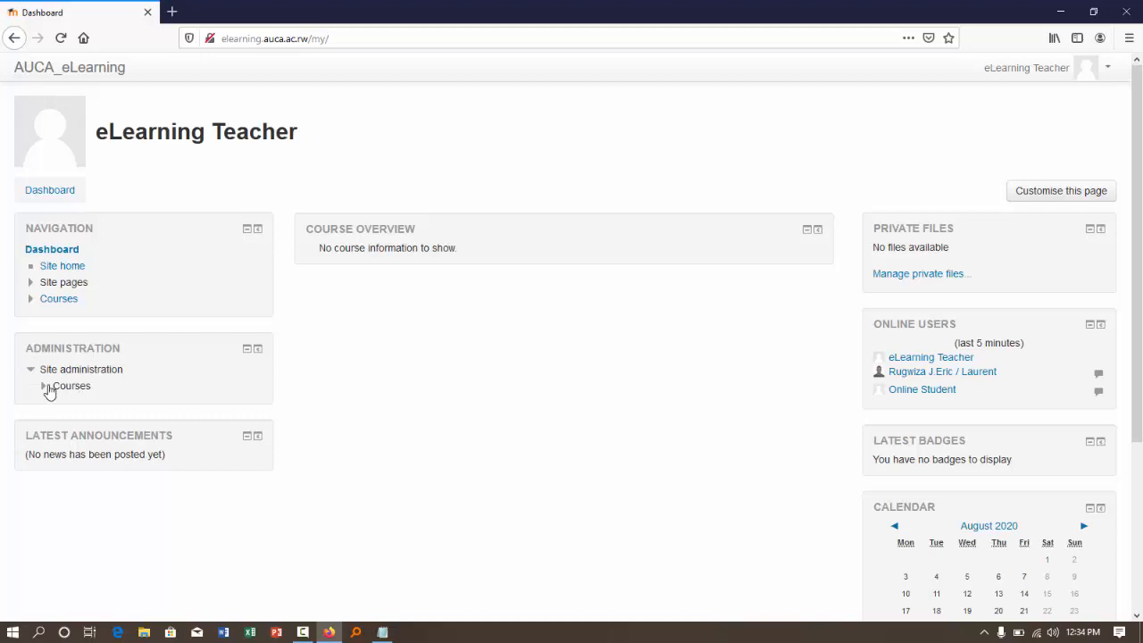
click(48, 388)
click(89, 404)
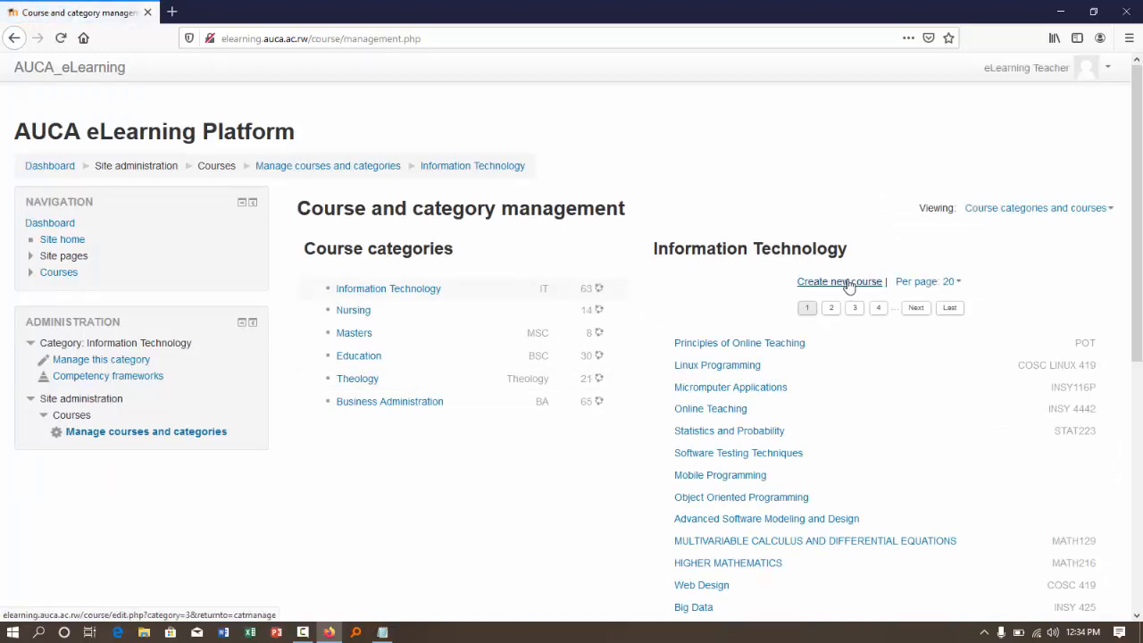
click(391, 296)
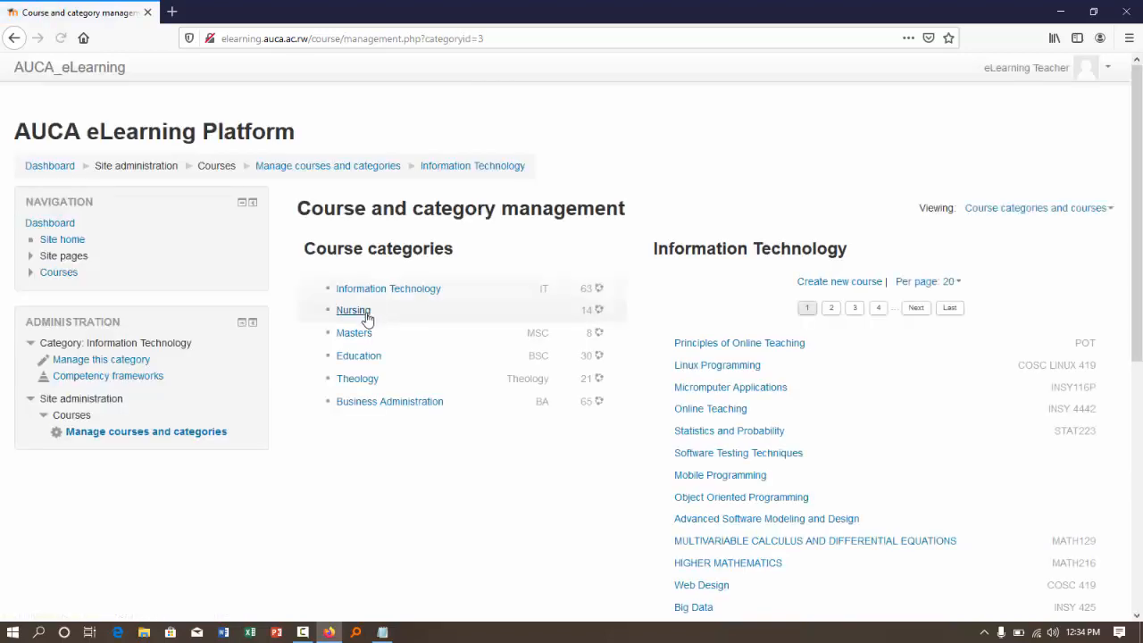
scroll(722, 382, down, 4)
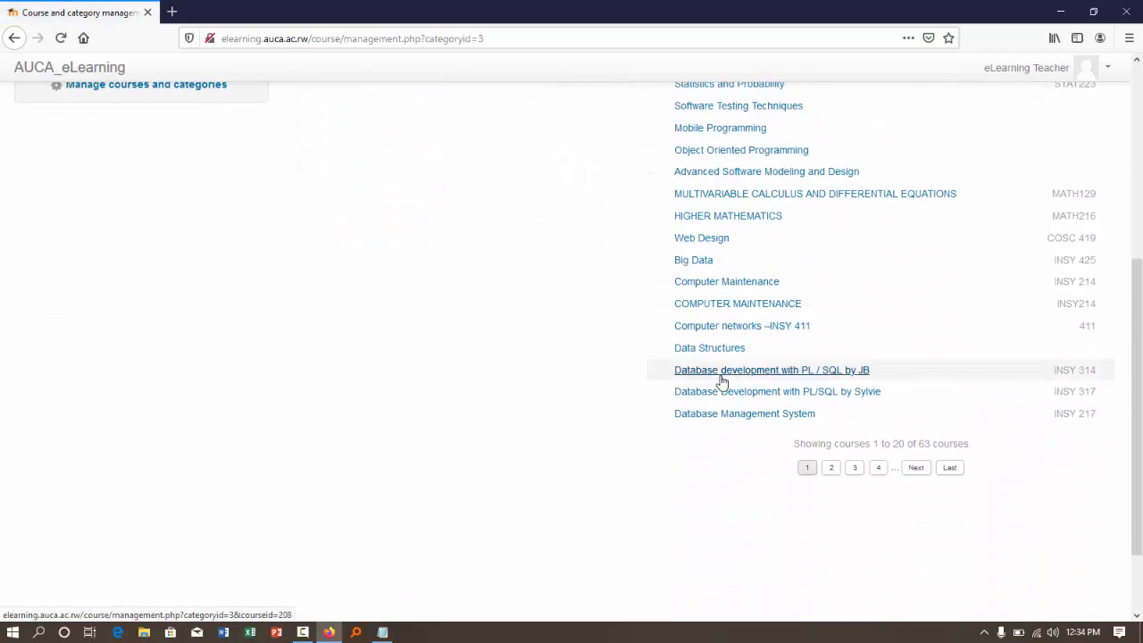
scroll(724, 380, up, 5)
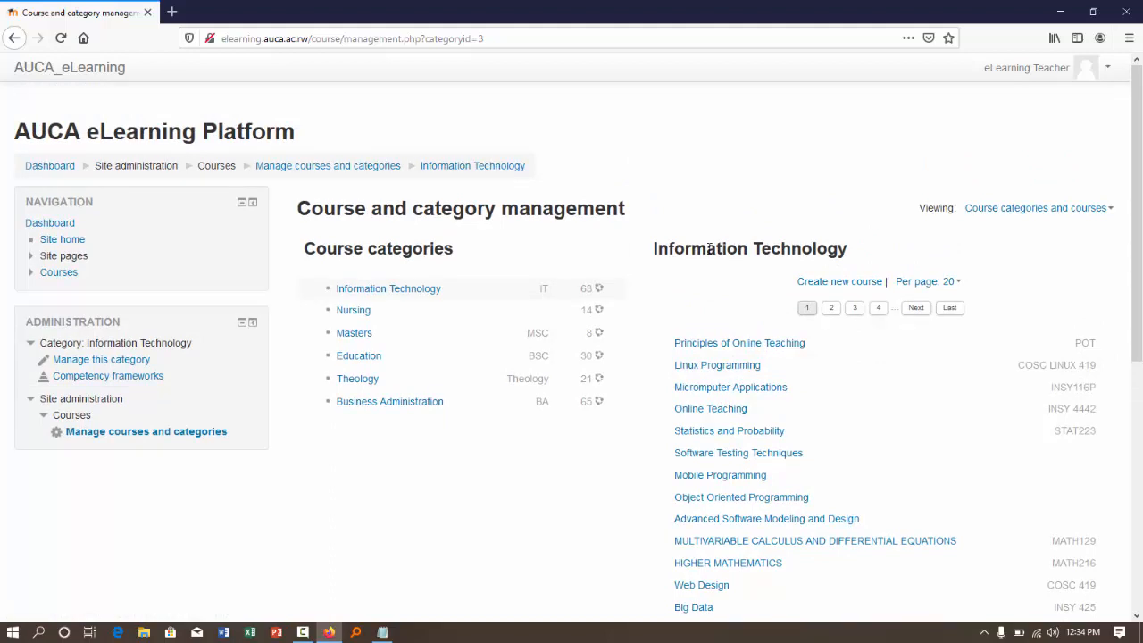
- View the form for creating a new Information Technology course, then leave it and return to the dashboard
click(800, 281)
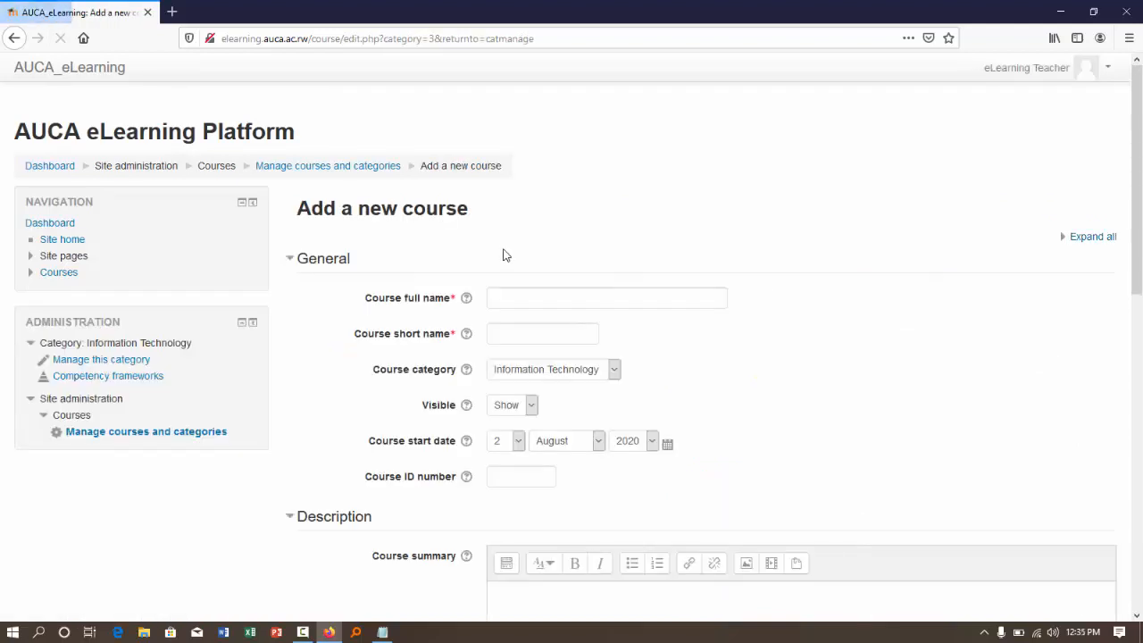
click(14, 36)
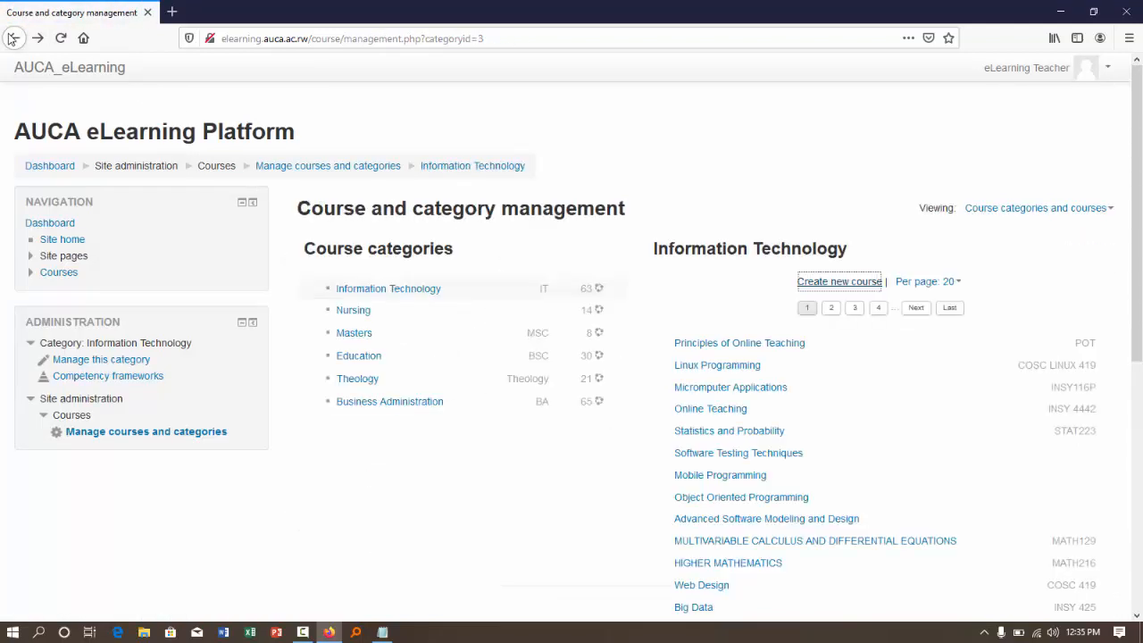
click(29, 168)
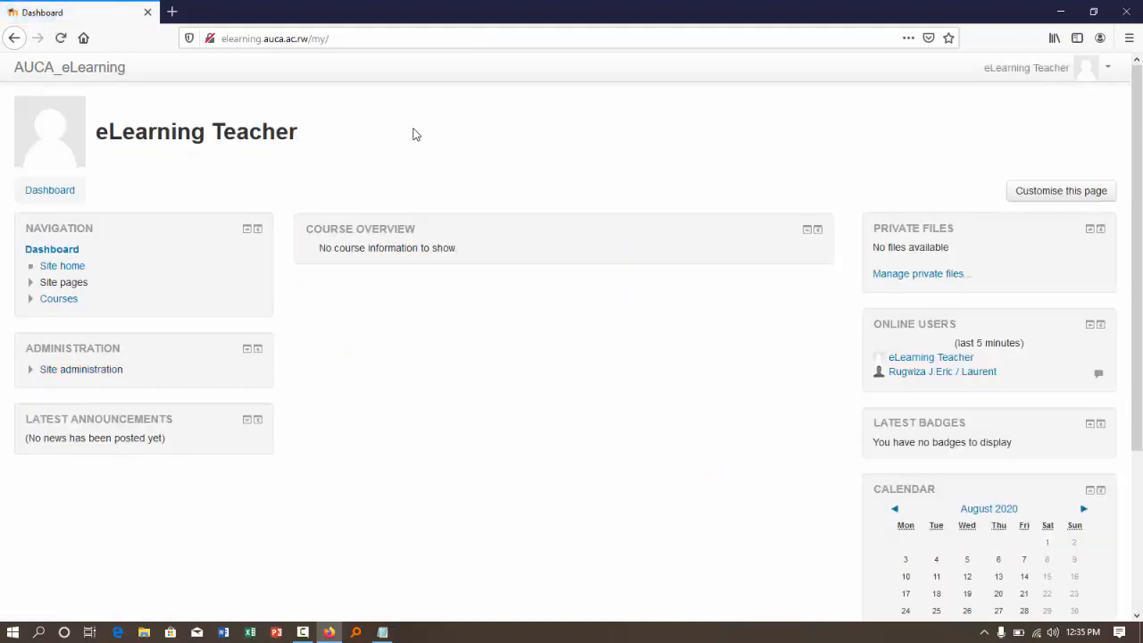
- Expand the Information Technology courses in the dashboard navigation and open the course listed as New course
click(29, 302)
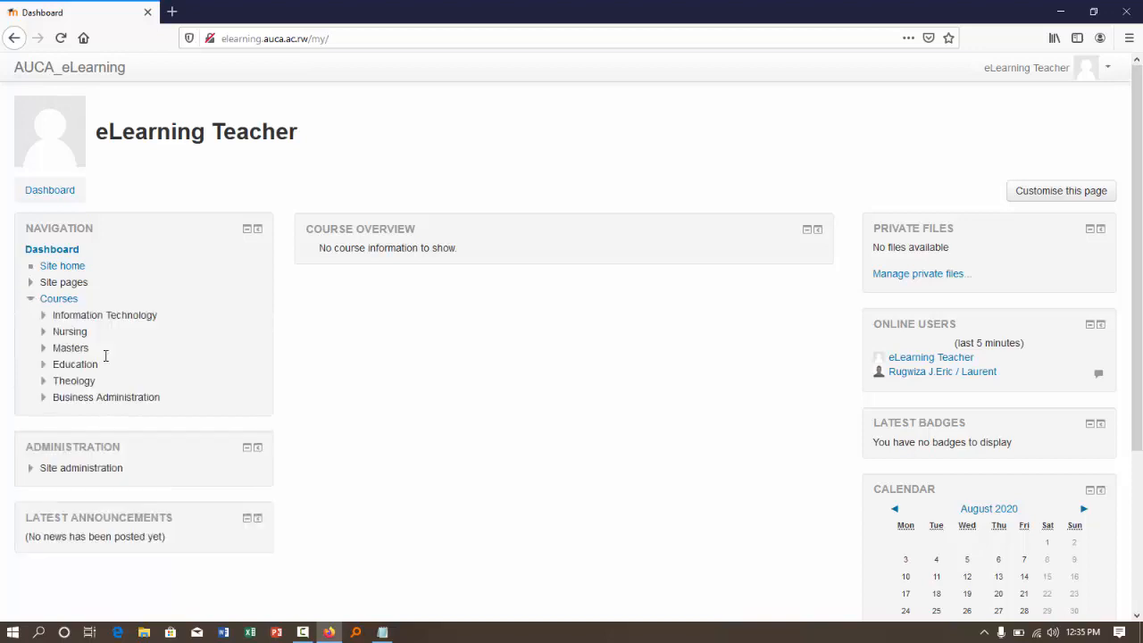
click(49, 318)
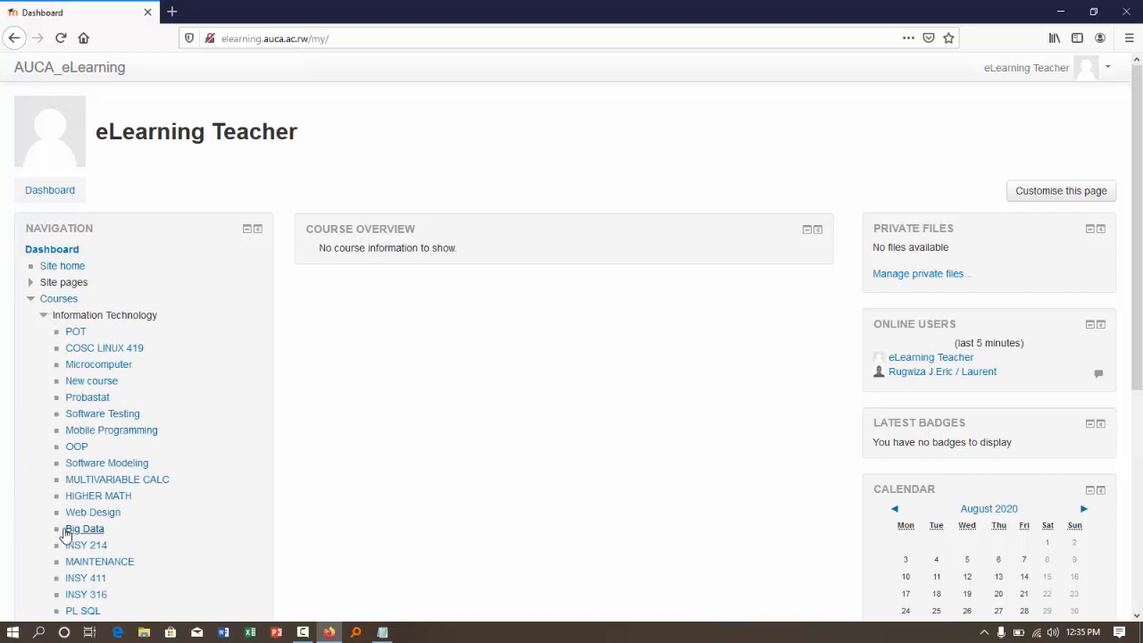
click(91, 381)
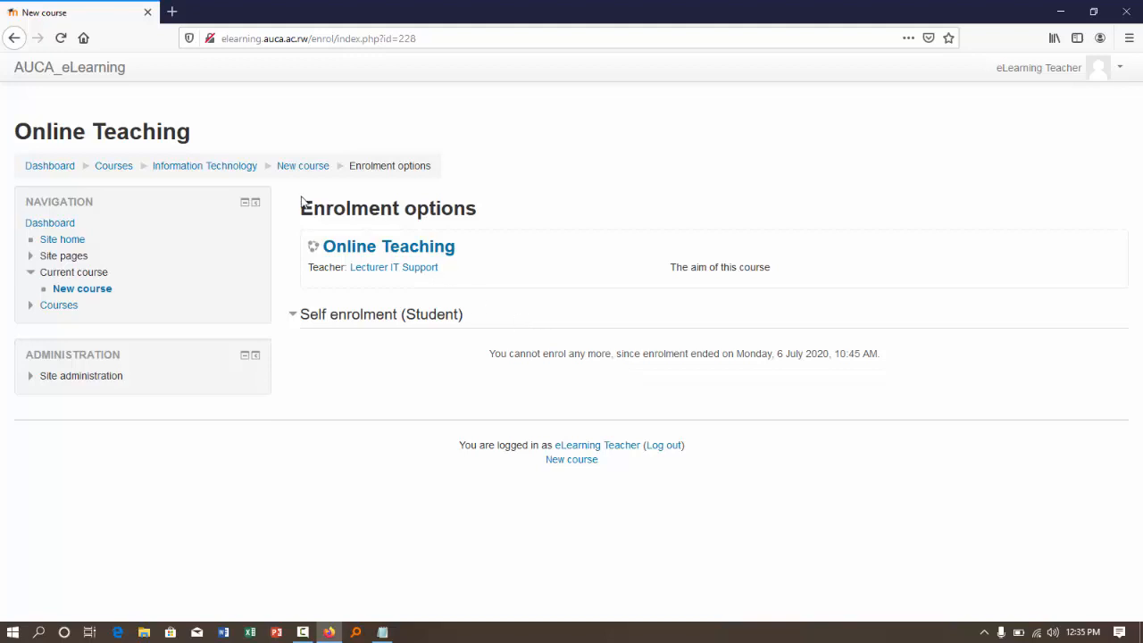
- Open the Information Technology category page and review its course list and the available course categories
click(202, 169)
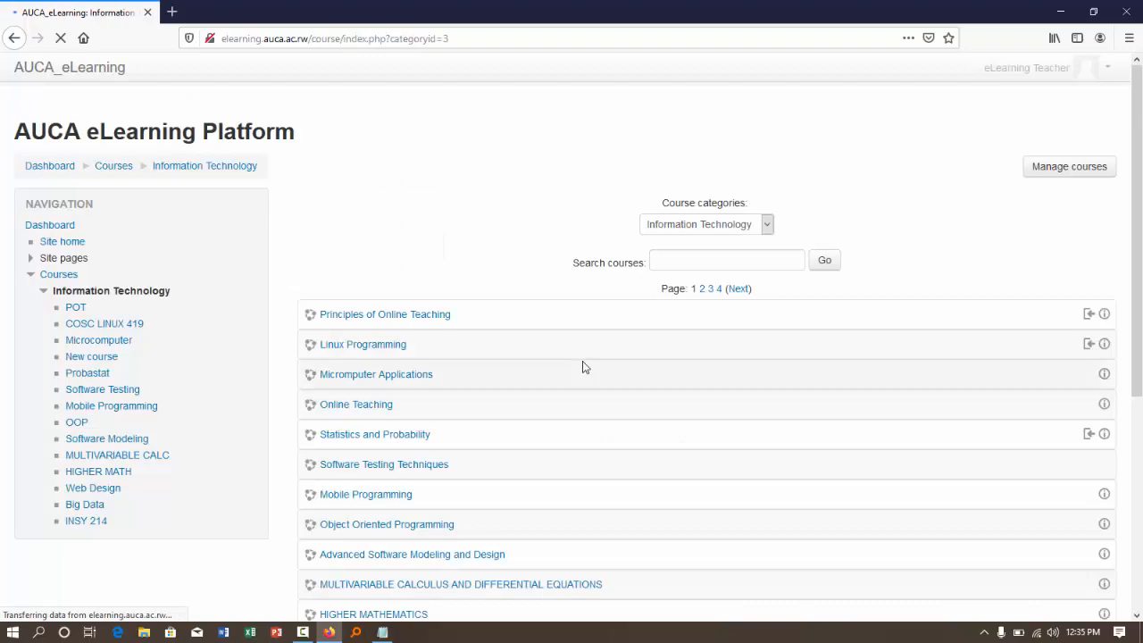
scroll(583, 366, down, 2)
scroll(584, 367, down, 2)
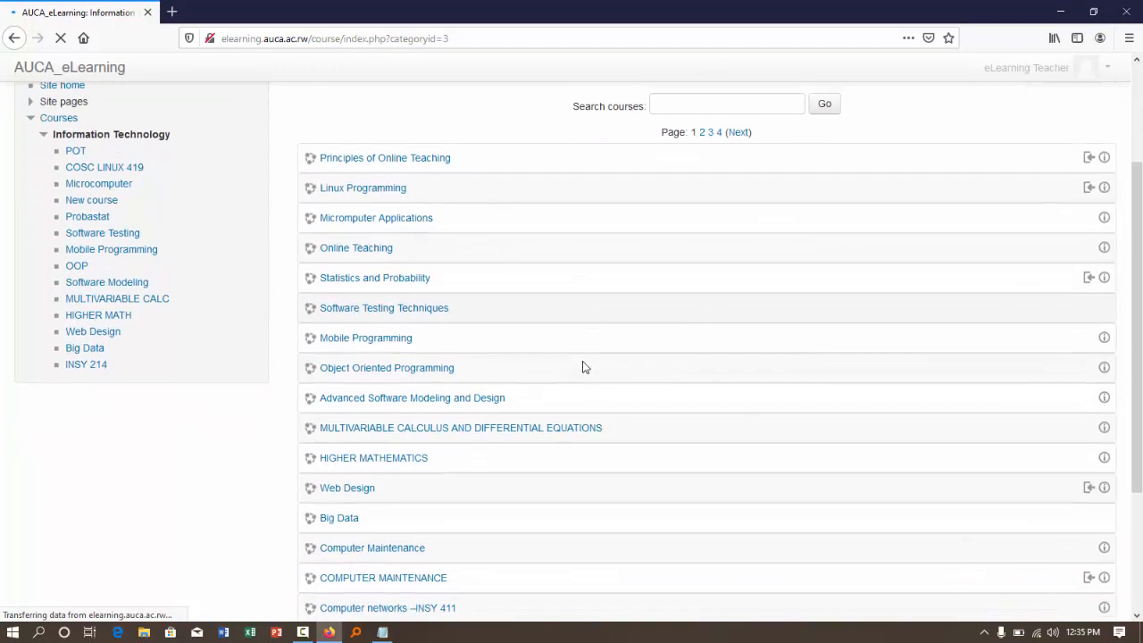
scroll(584, 367, up, 4)
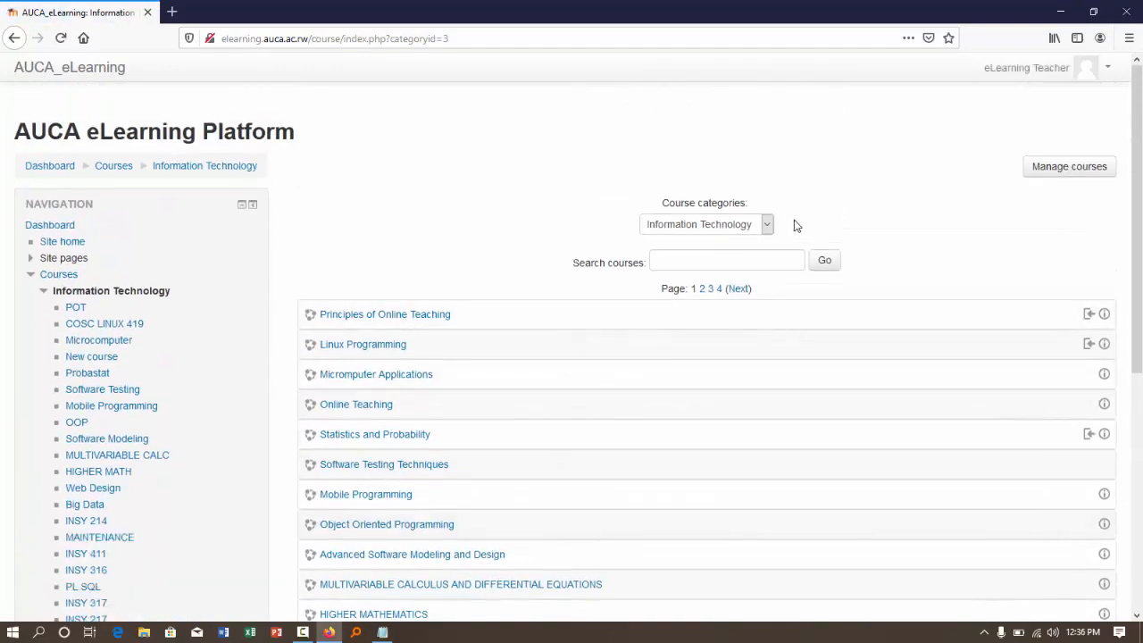
click(769, 226)
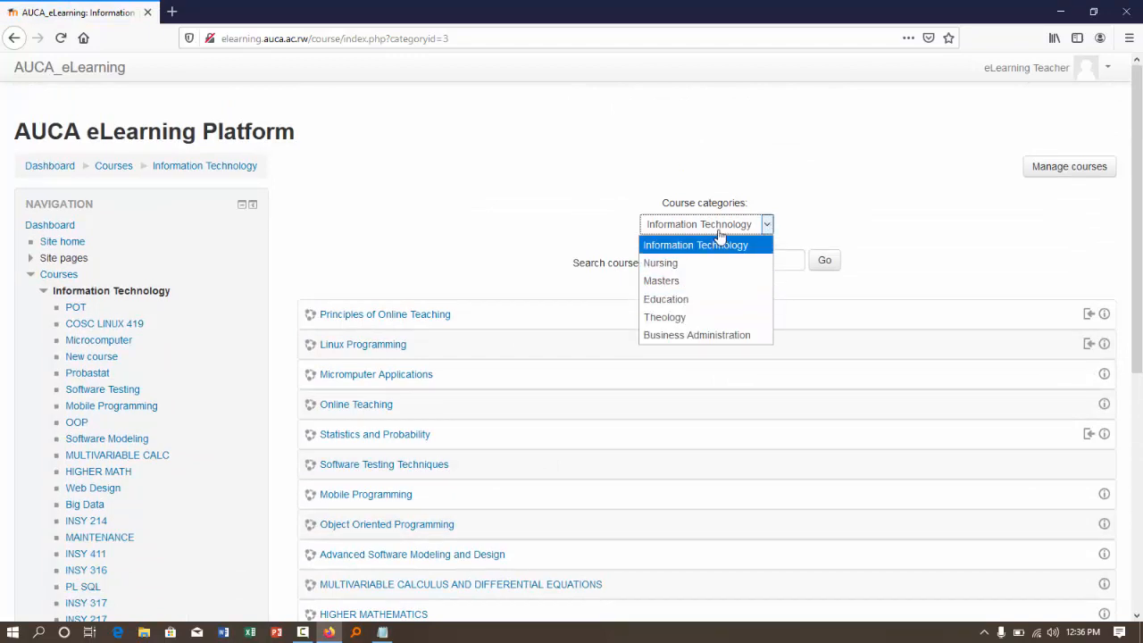
click(826, 218)
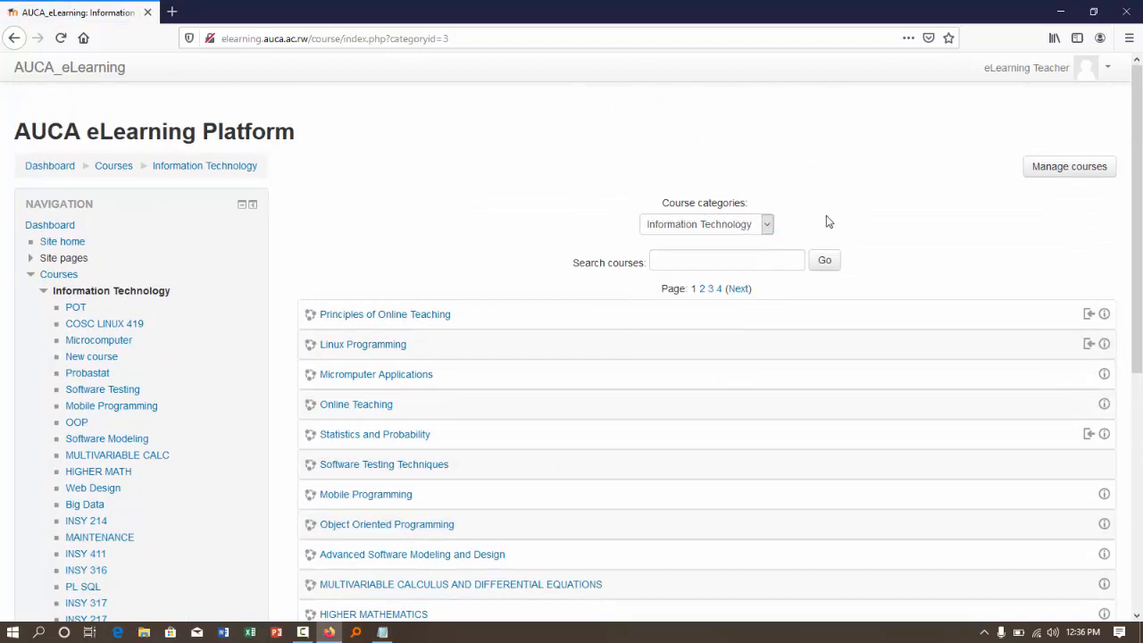
- Start adding a new course from the end of the Information Technology course list
scroll(827, 221, down, 5)
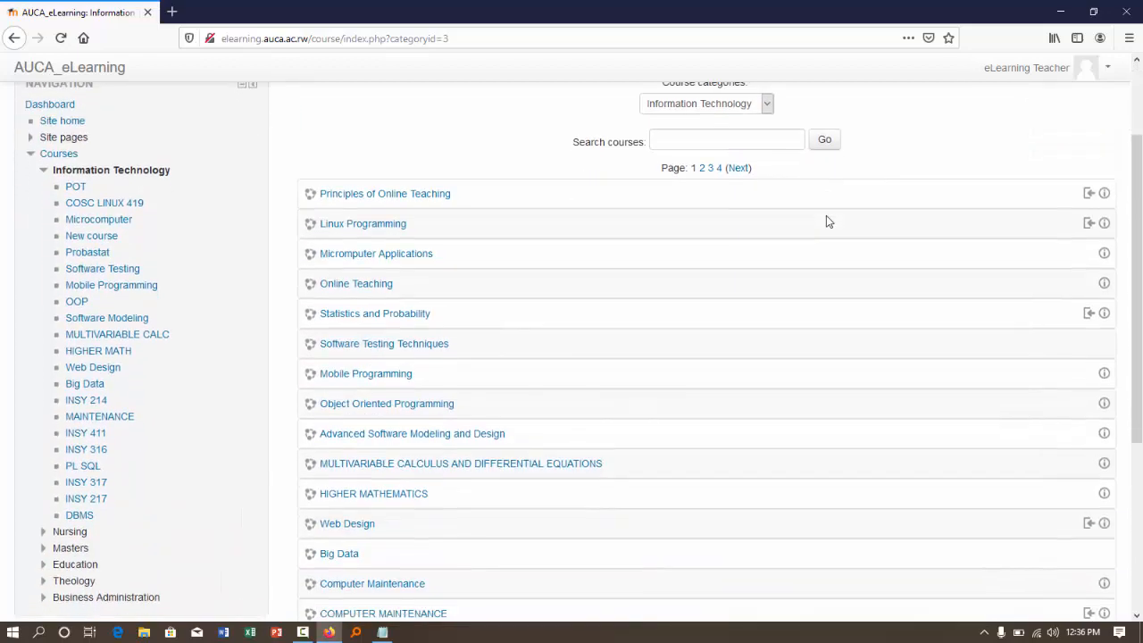
scroll(826, 222, down, 2)
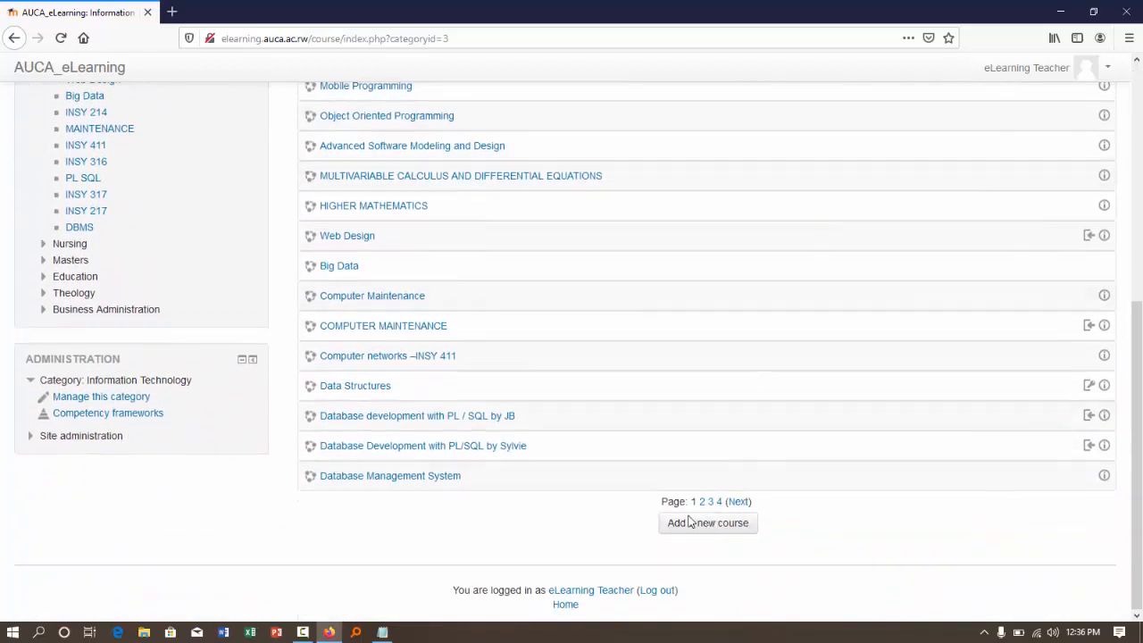
click(710, 533)
scroll(536, 492, up, 4)
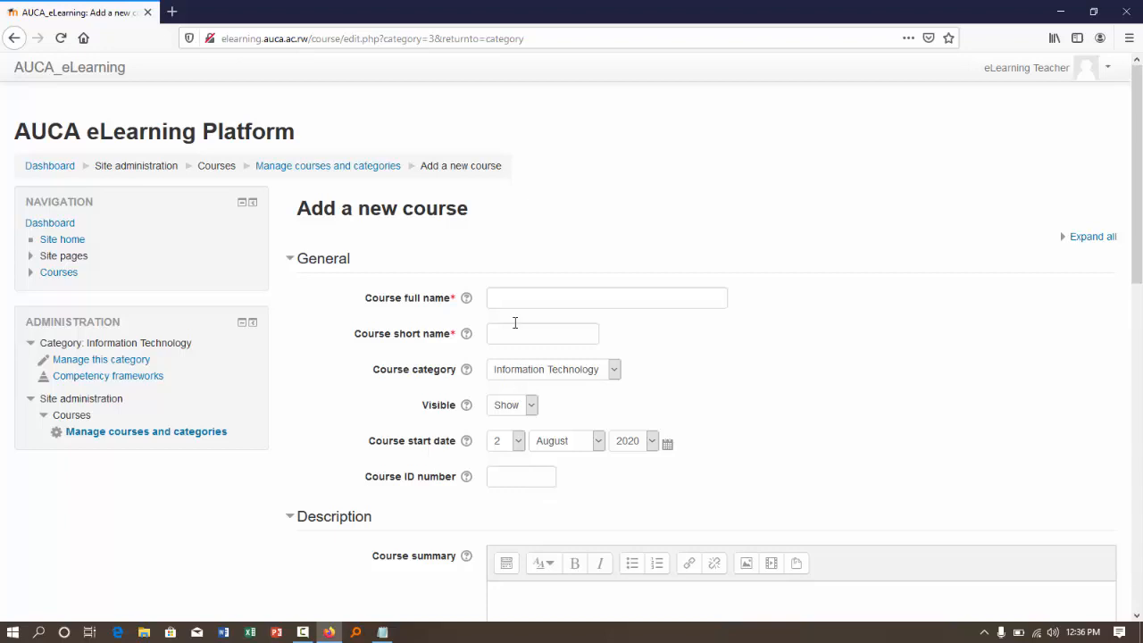
- Enter Linux Programming as the course full name and Linux as the course short name
click(497, 298)
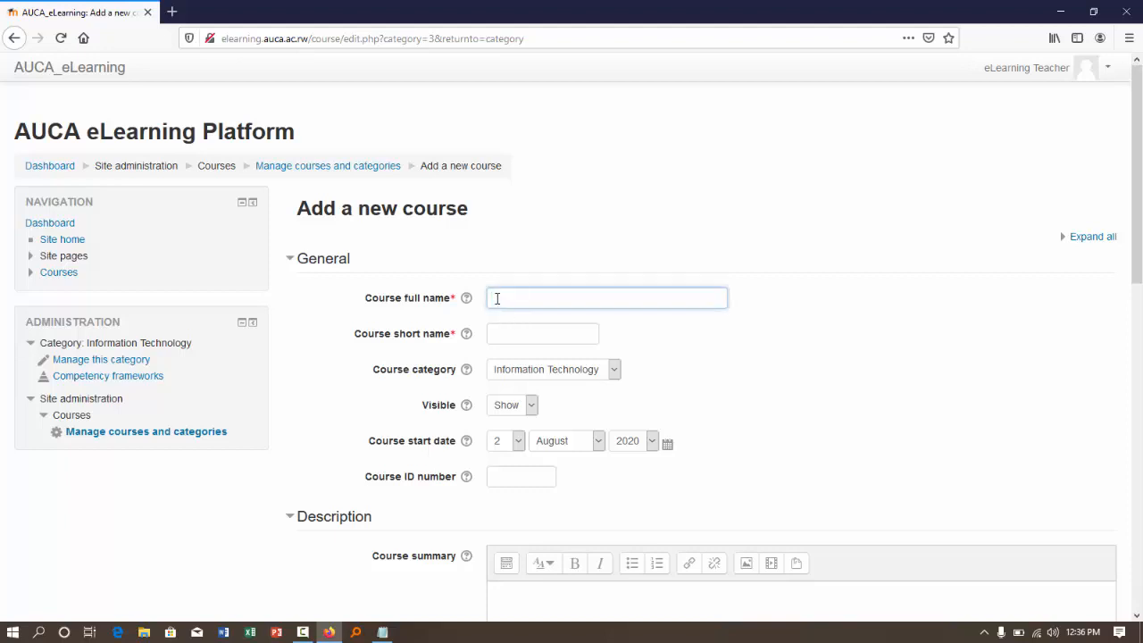
text(Linu)
text(x Cop)
text(gramming)
click(518, 333)
text(Linux)
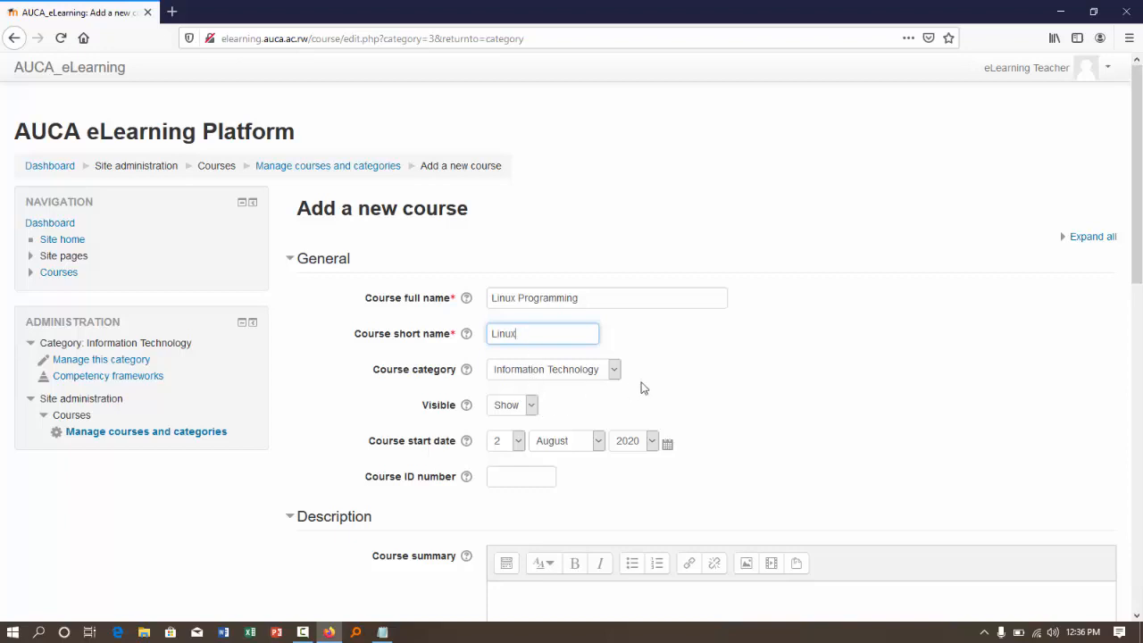
- Keep Information Technology as the course category, set the start month to July and enter Linux as the course ID number
scroll(640, 388, down, 1)
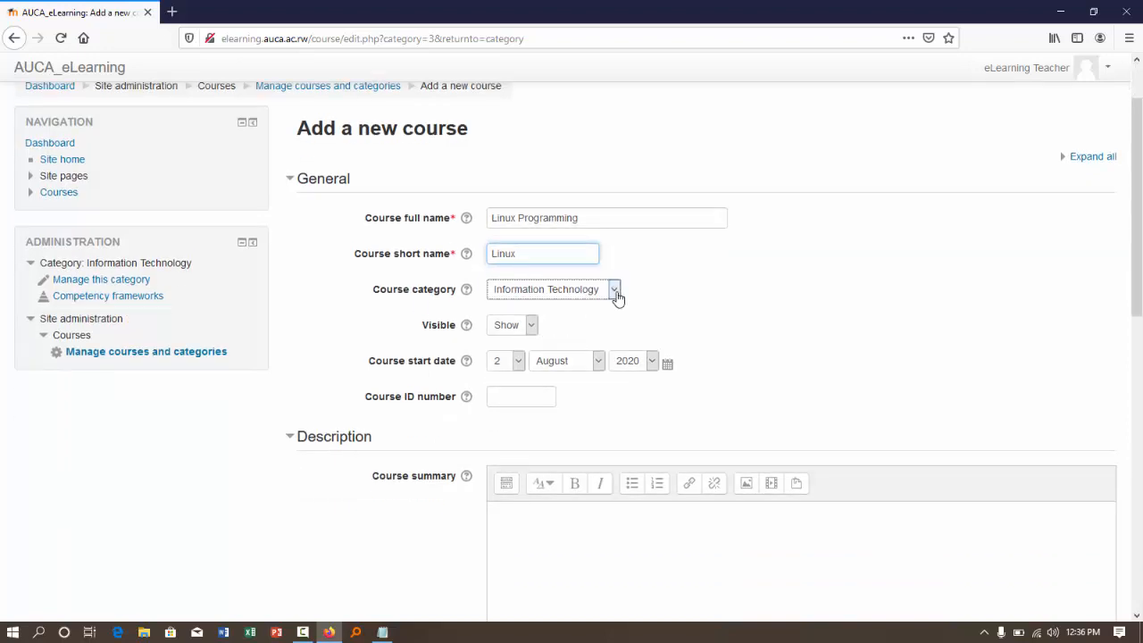
click(615, 291)
click(616, 296)
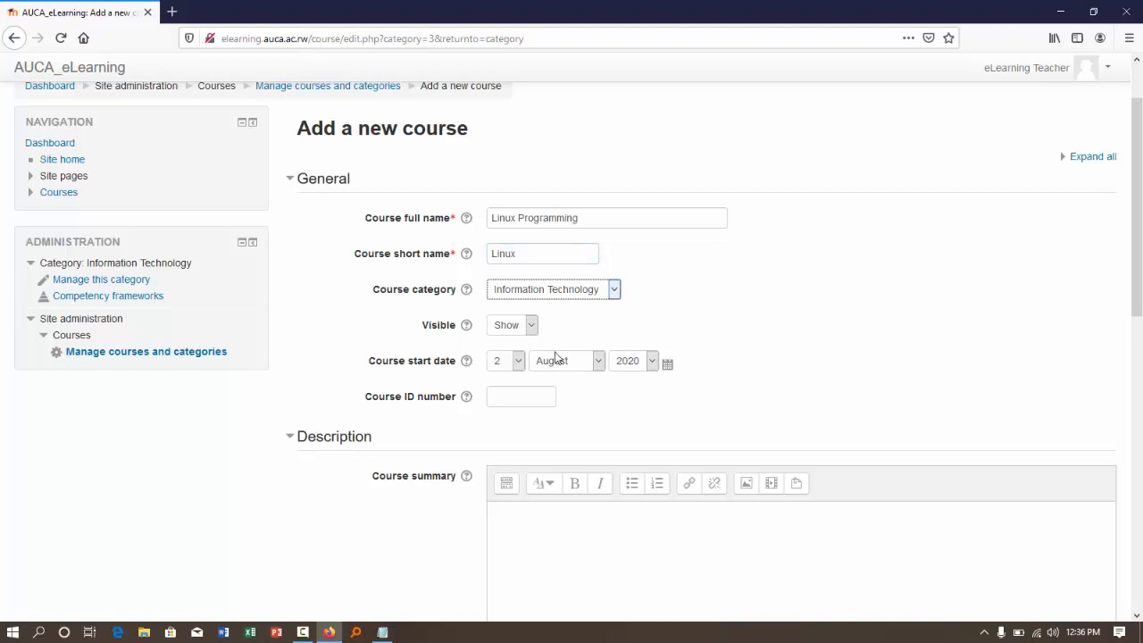
click(598, 361)
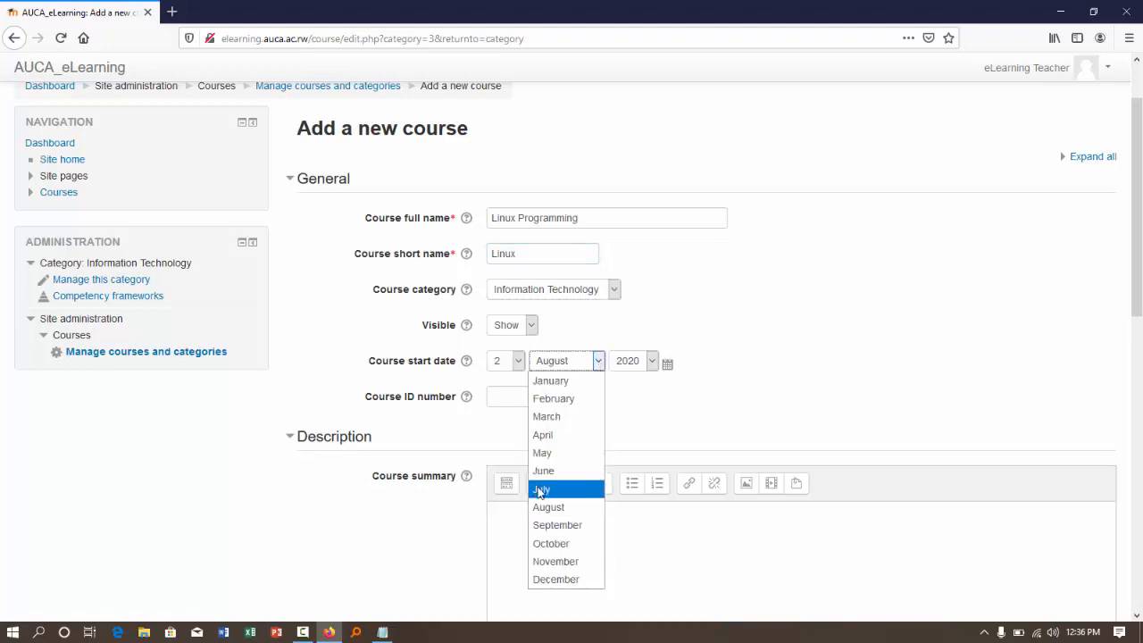
click(557, 489)
scroll(815, 433, down, 2)
click(532, 317)
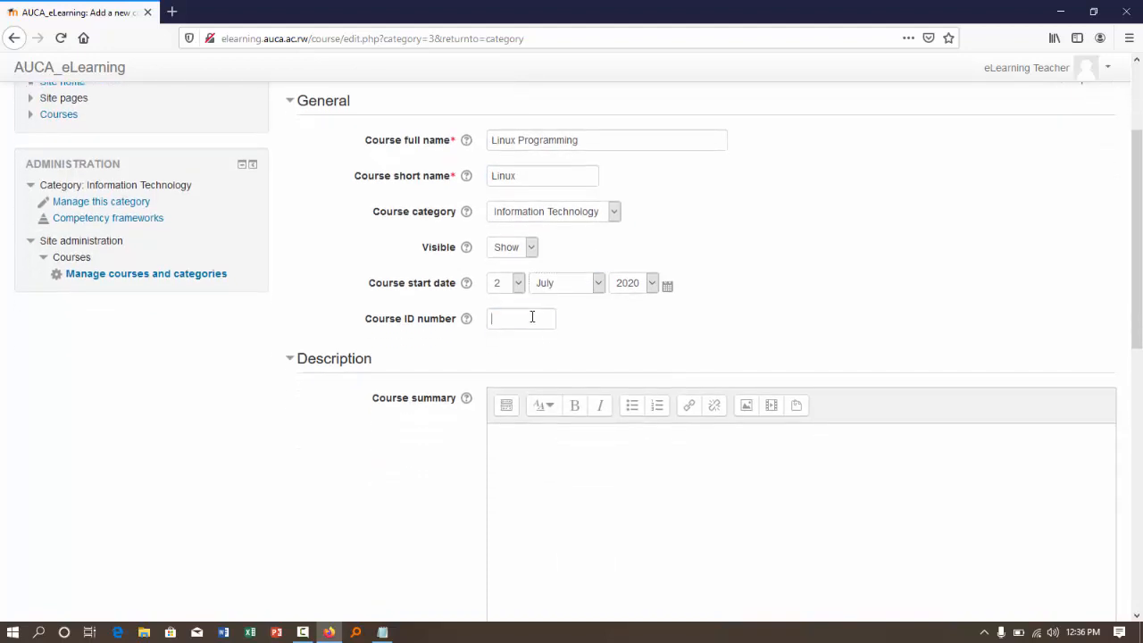
text(Linux)
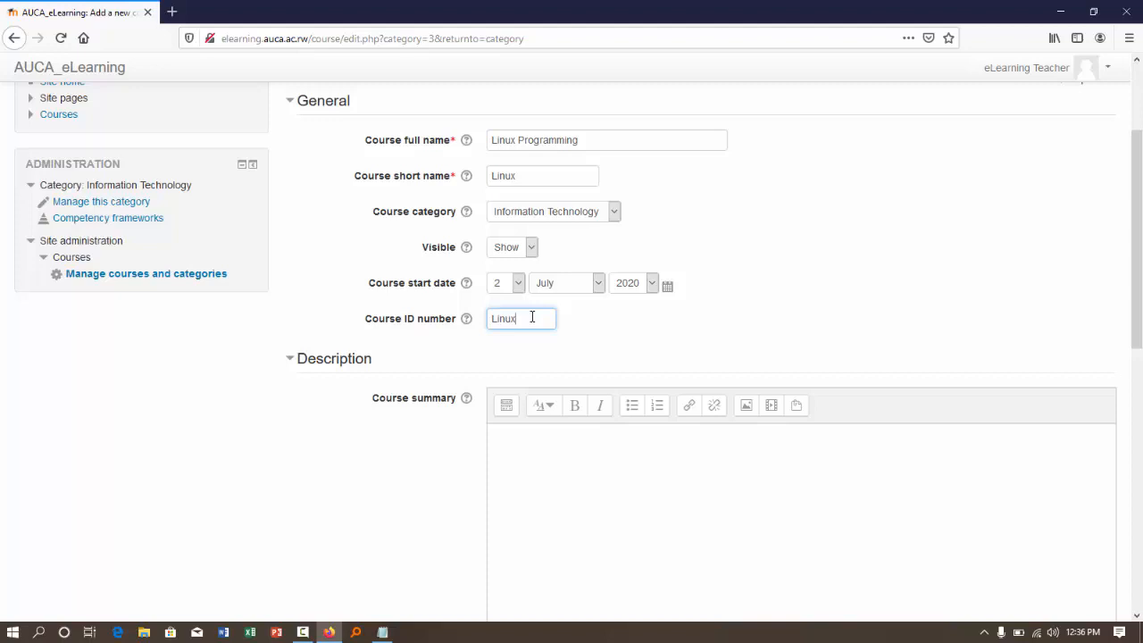
- Switch to the course syllabus in Word and copy the Course Description paragraph, including its prerequisite line
click(531, 458)
scroll(532, 458, down, 1)
scroll(531, 457, down, 2)
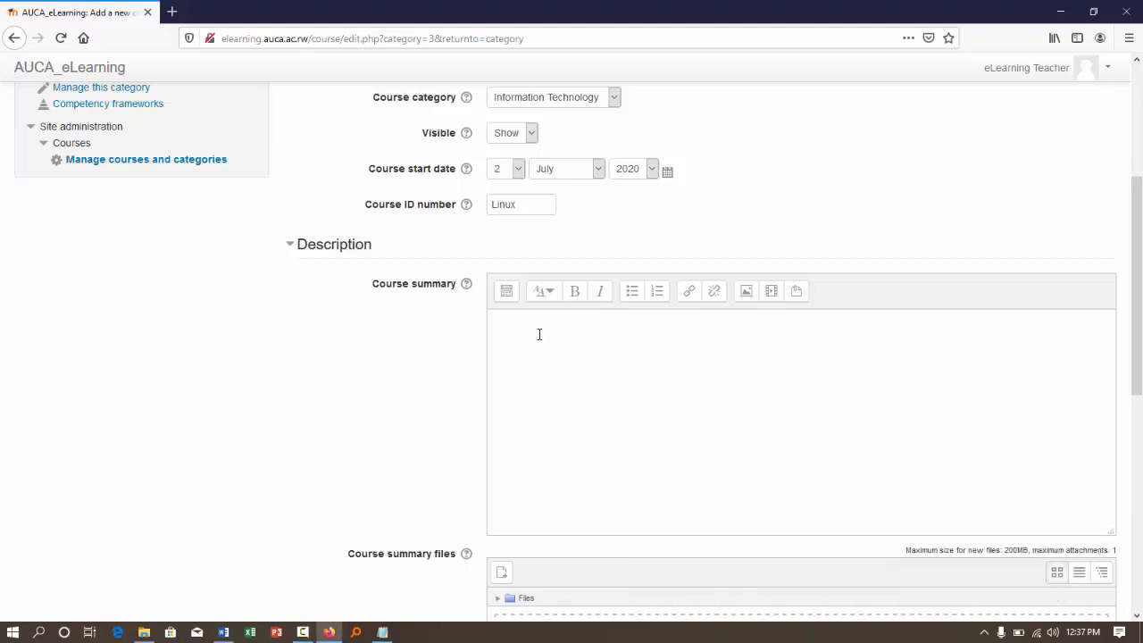
click(224, 632)
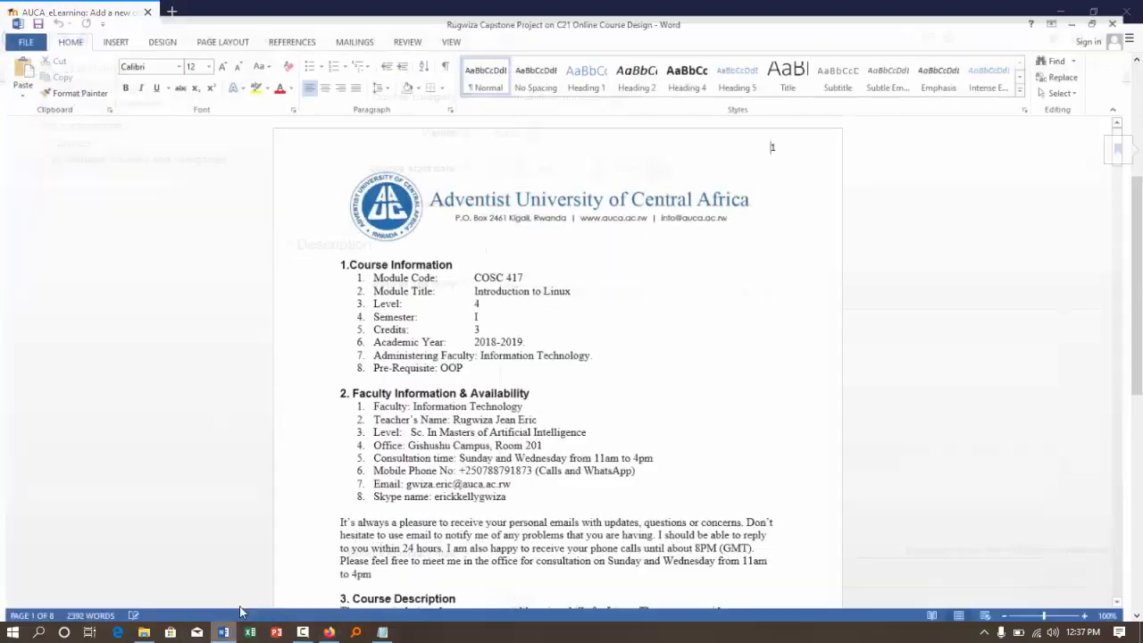
scroll(418, 360, down, 7)
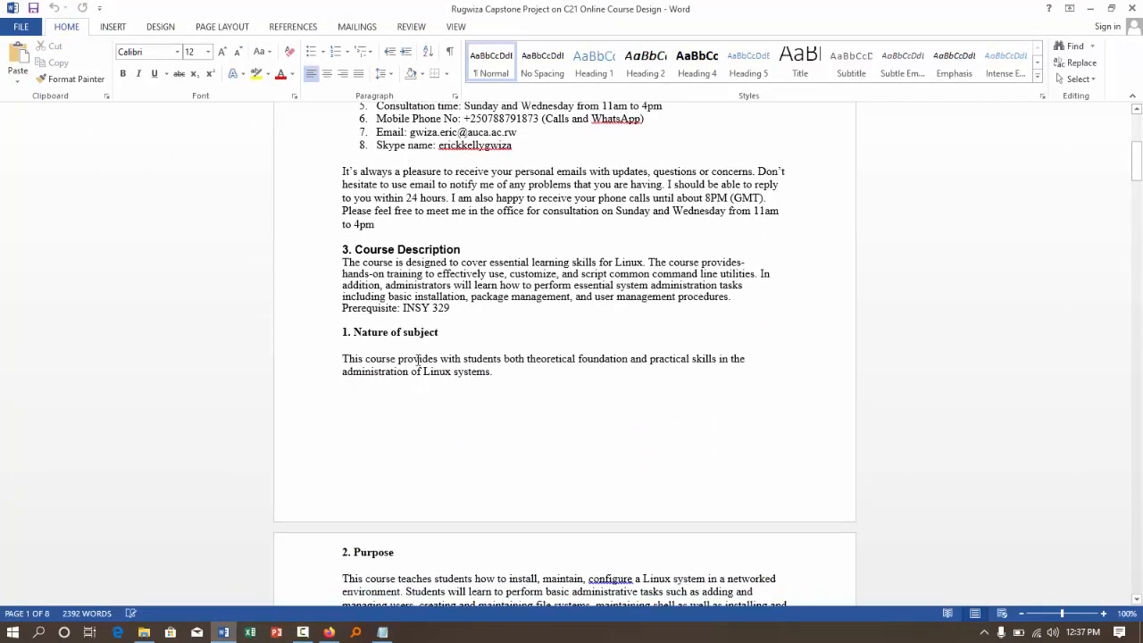
drag(343, 261, 457, 305)
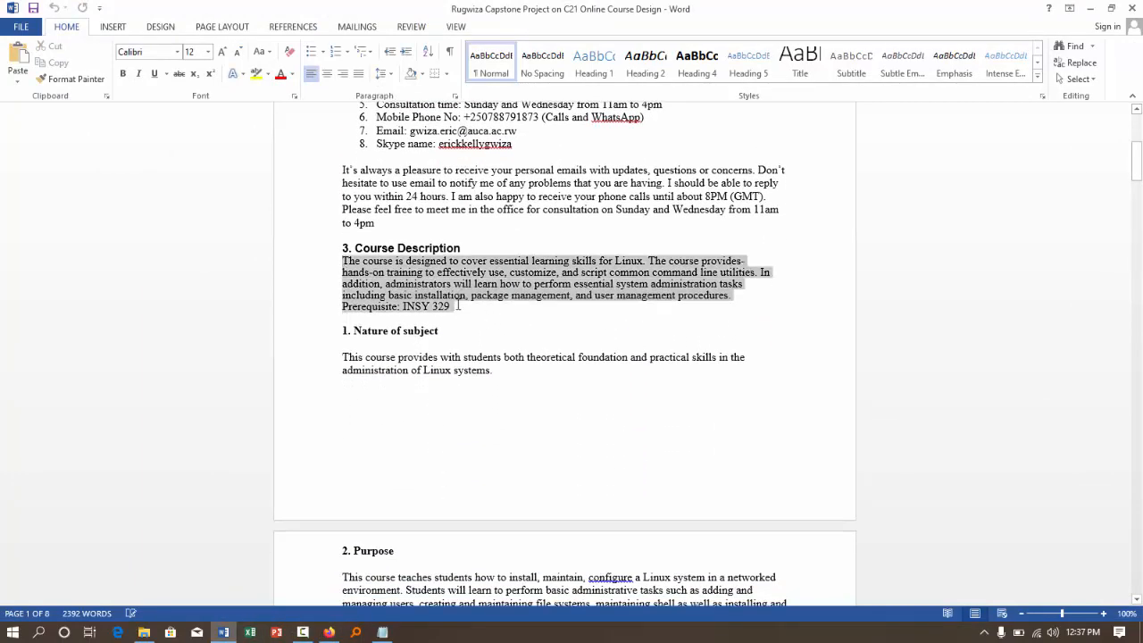
right_click(413, 285)
click(446, 310)
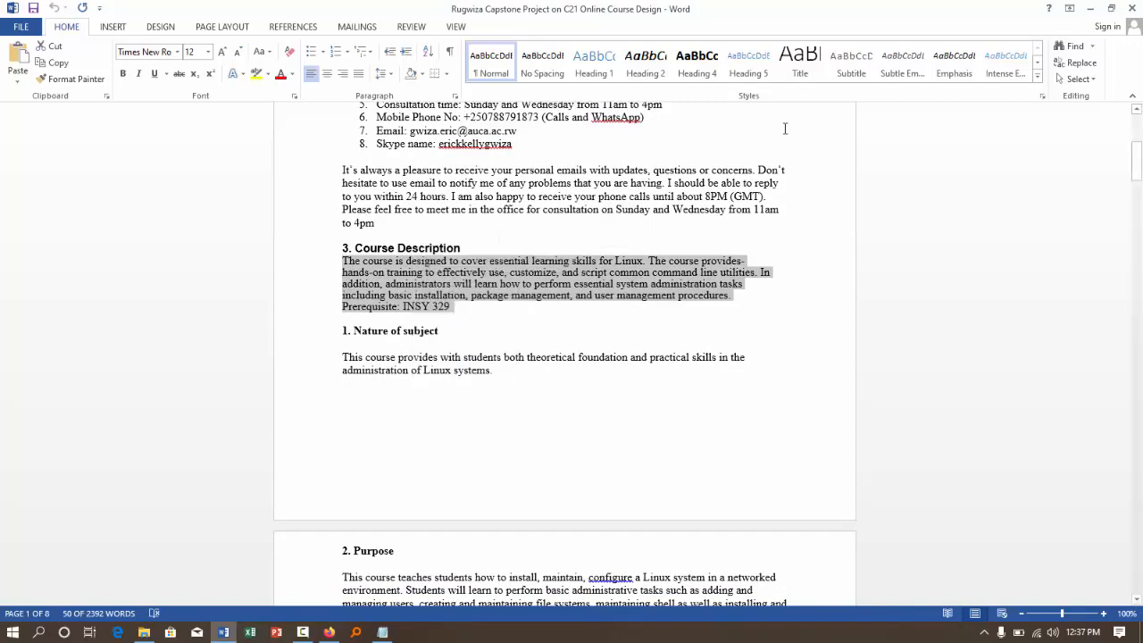
- Return to the new course form and paste the copied description into the course summary
click(1089, 8)
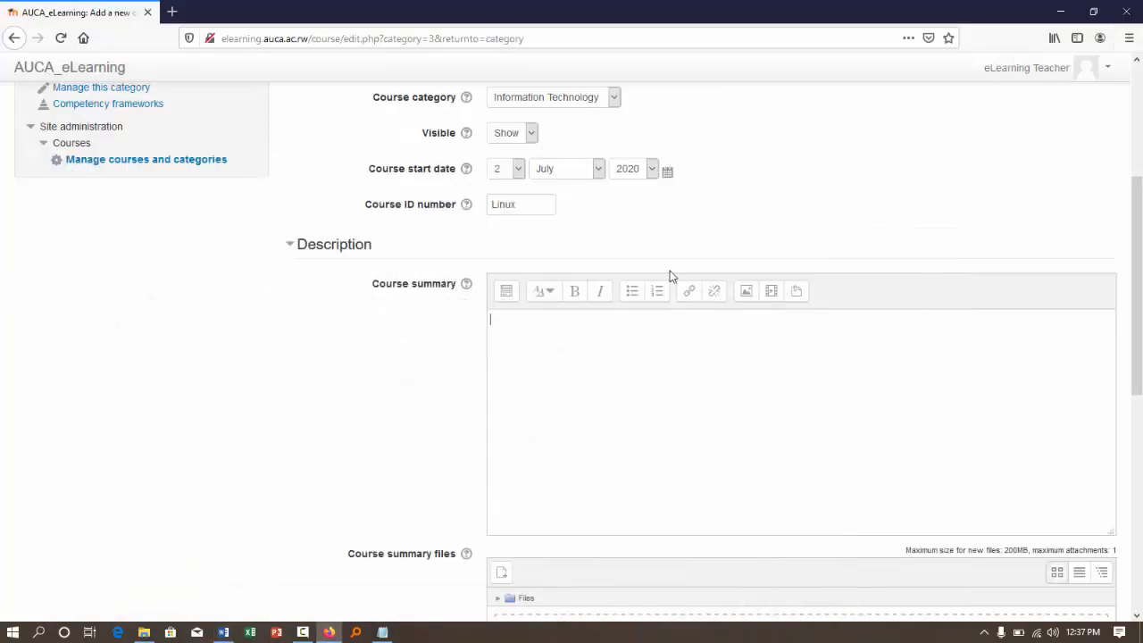
right_click(572, 384)
click(608, 445)
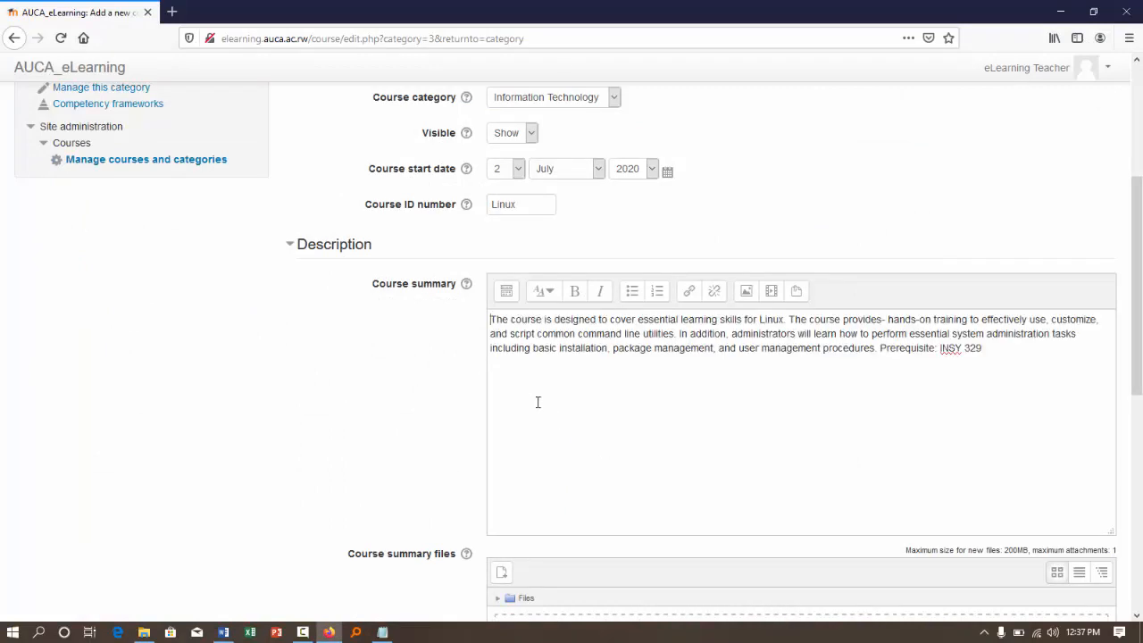
- Try to attach the C12 Online Instructional Technology capstone project PDF from File Explorer as the course summary file
scroll(418, 402, down, 4)
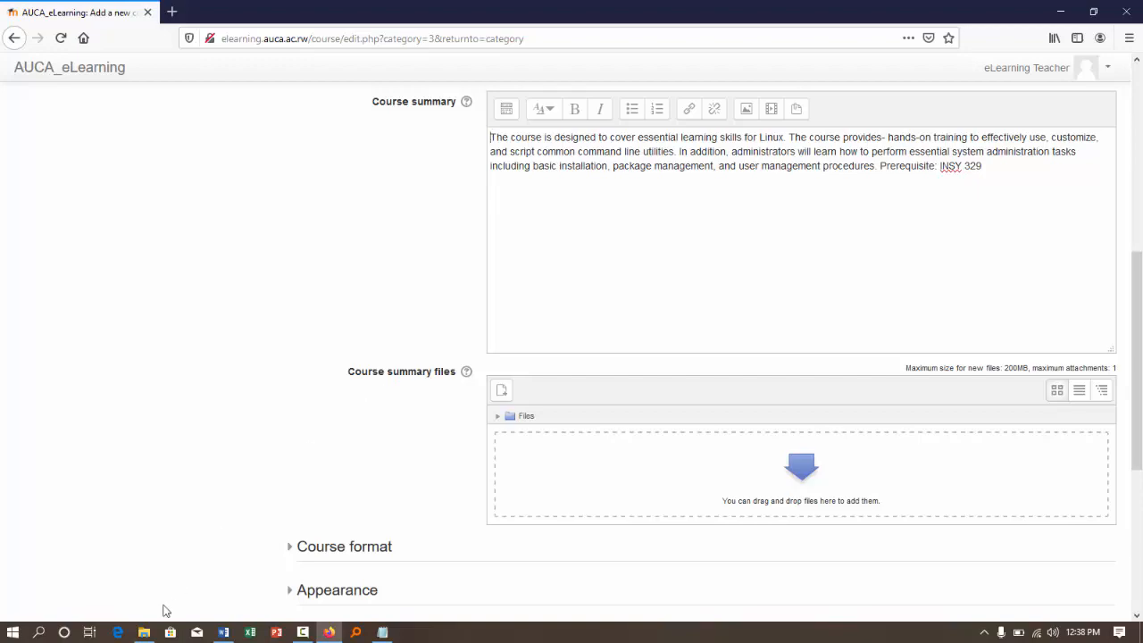
click(143, 632)
drag(545, 7, 264, 131)
drag(499, 282, 493, 406)
click(253, 404)
drag(252, 403, 621, 474)
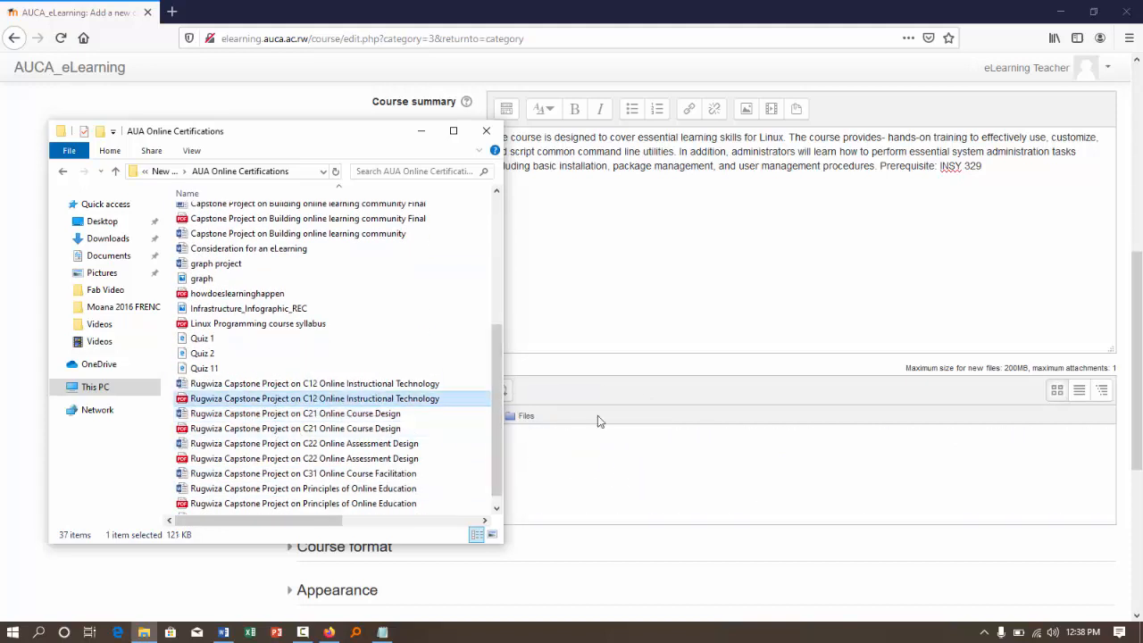
click(415, 134)
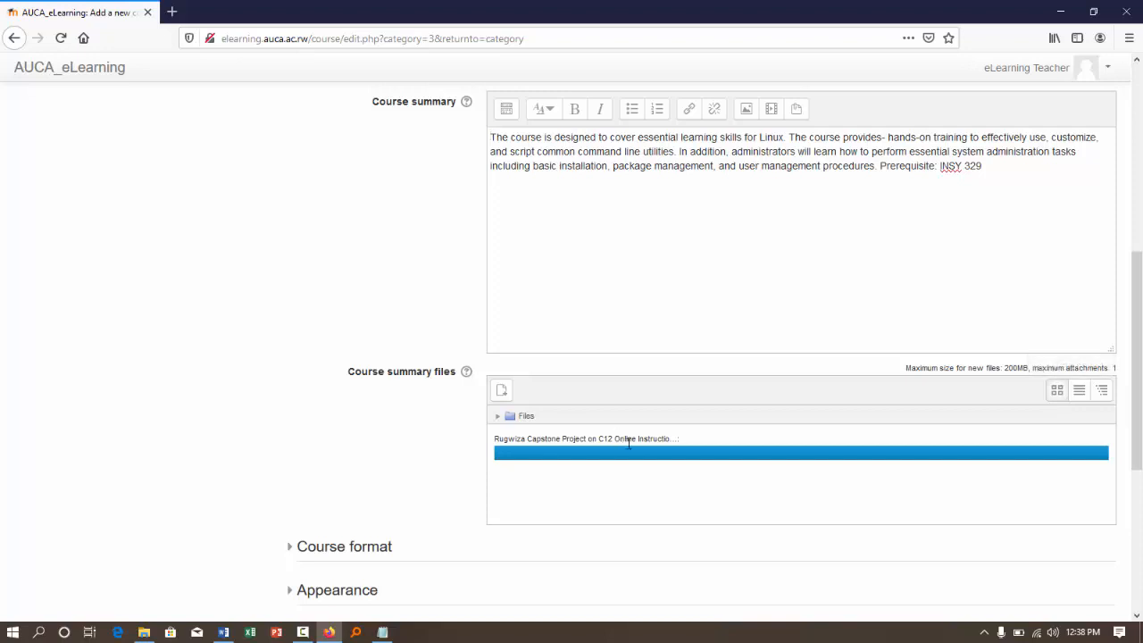
- In the course format settings, keep Weekly format and set the number of sections to 15
scroll(652, 459, down, 2)
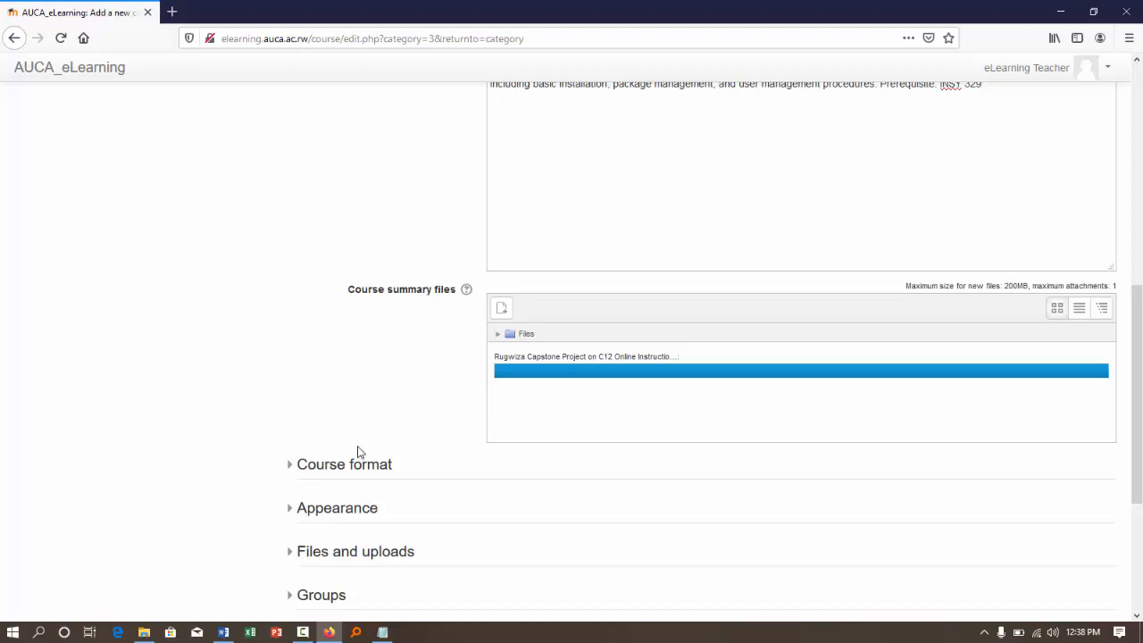
click(336, 467)
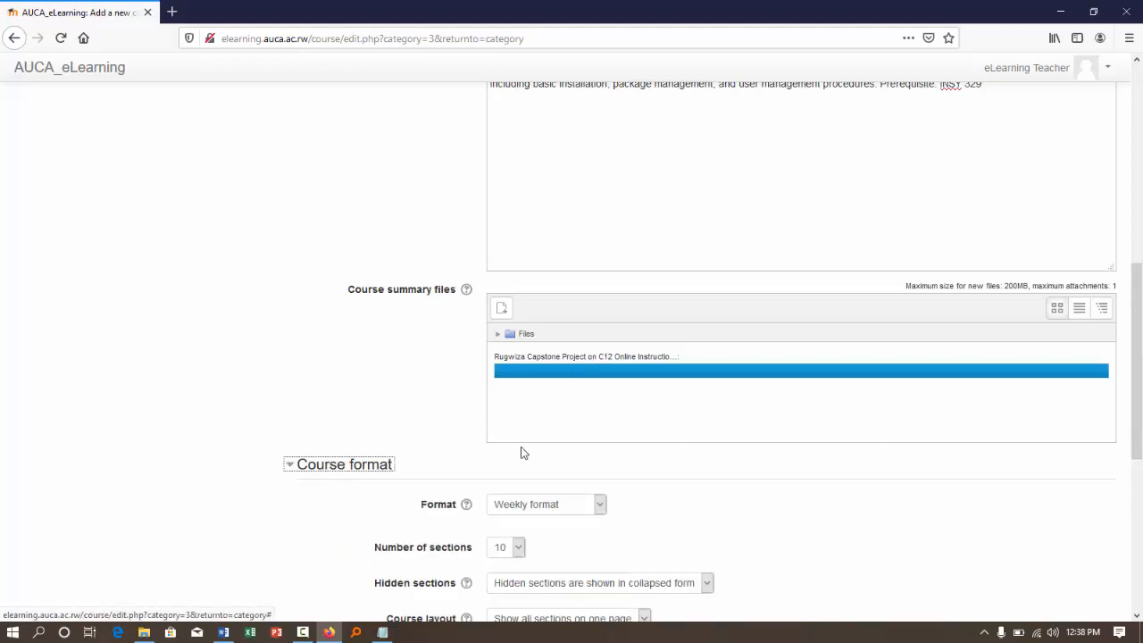
scroll(523, 452, down, 2)
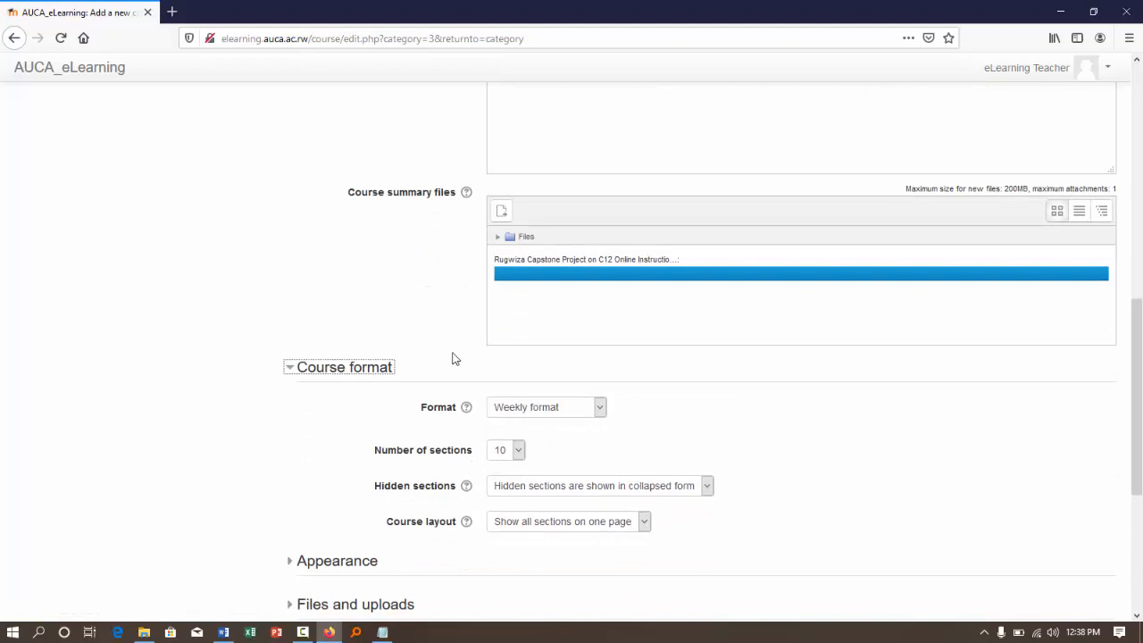
click(599, 407)
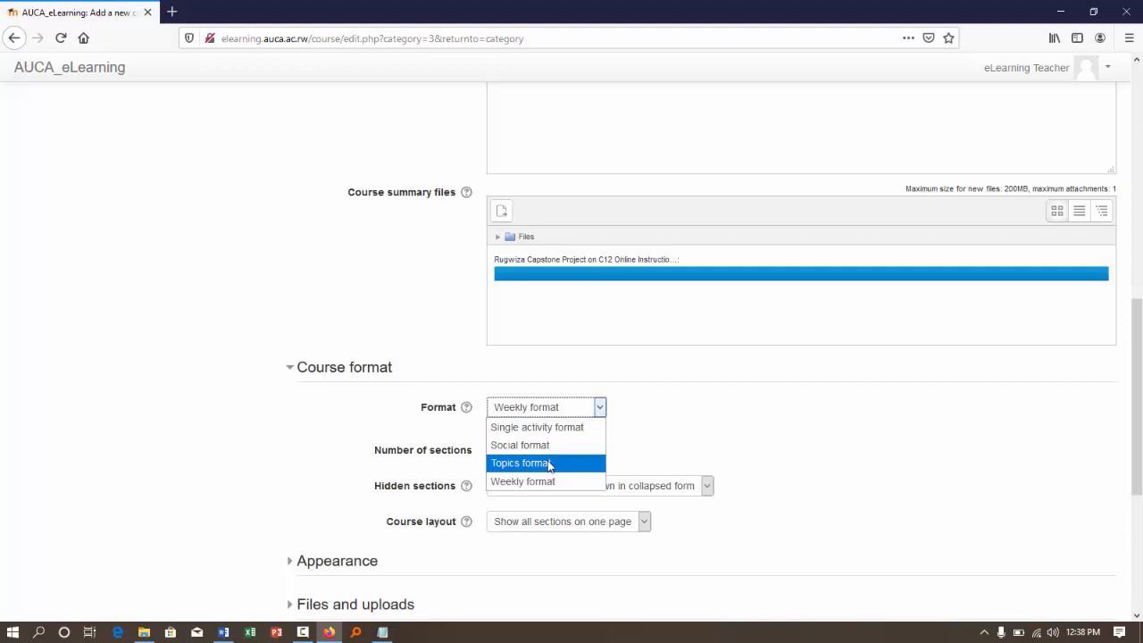
click(532, 483)
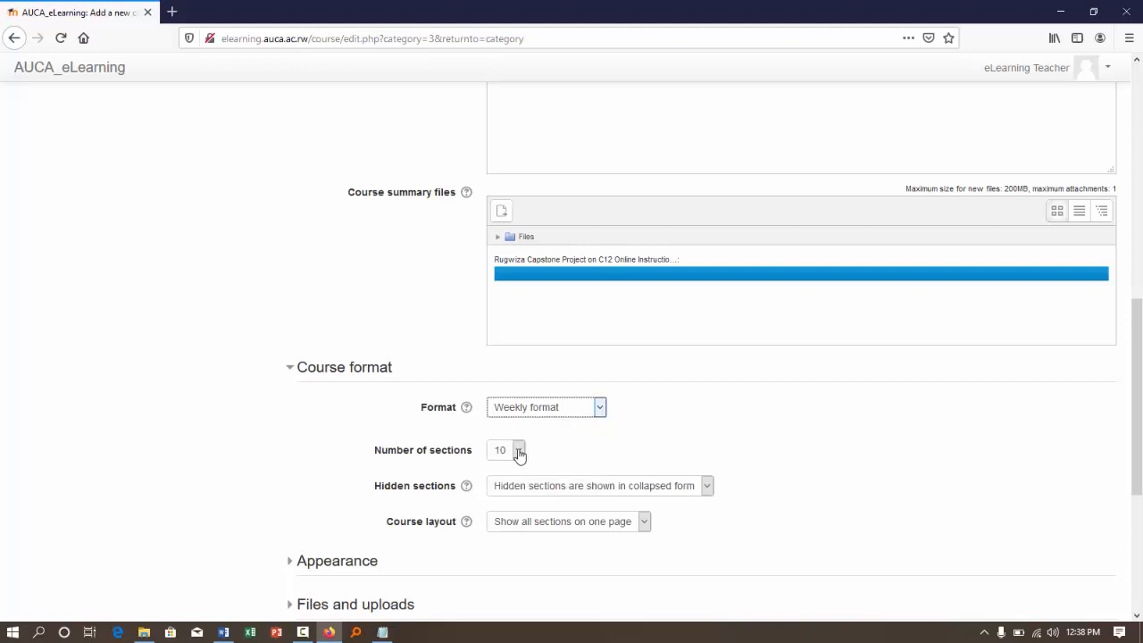
click(518, 451)
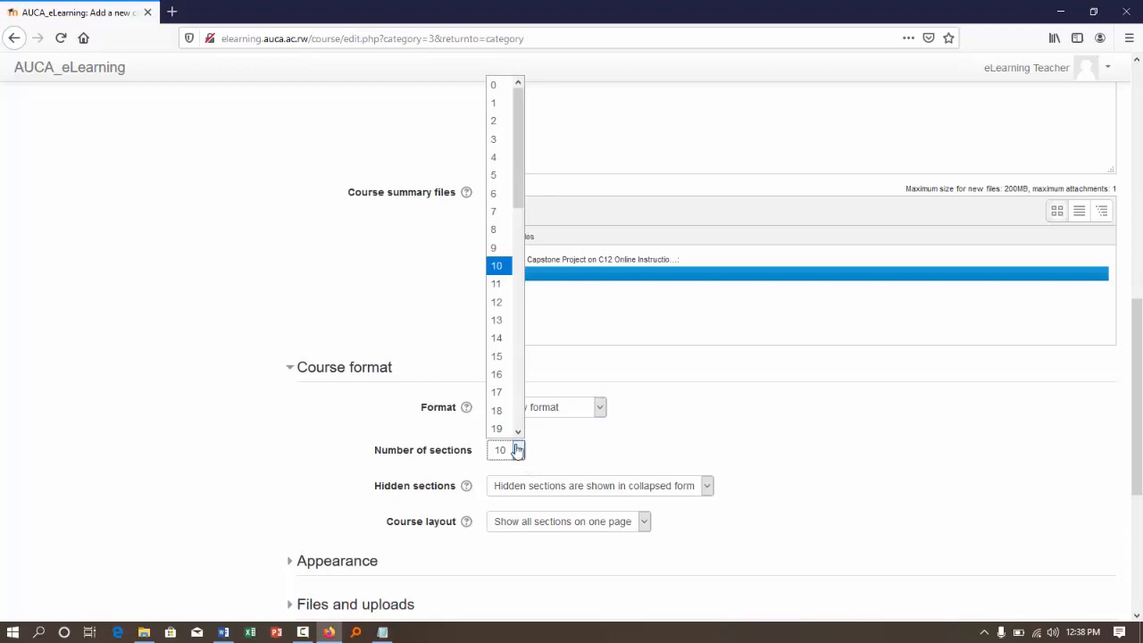
click(498, 356)
- Check the course start date and format, and examine the Appearance settings of the new course
scroll(498, 358, up, 8)
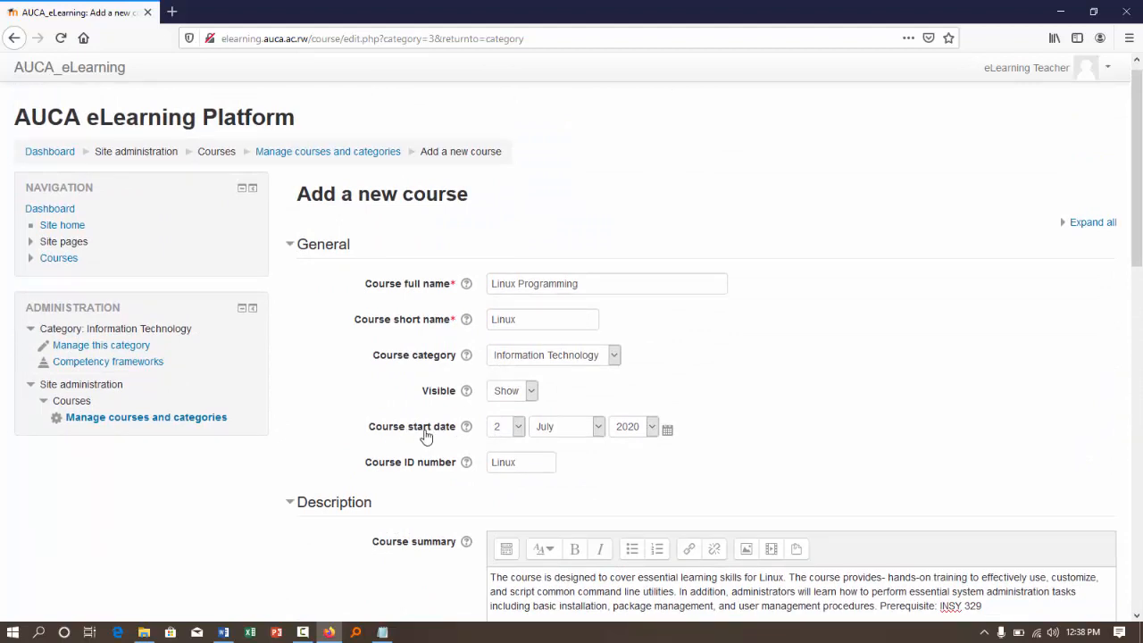
scroll(425, 436, down, 5)
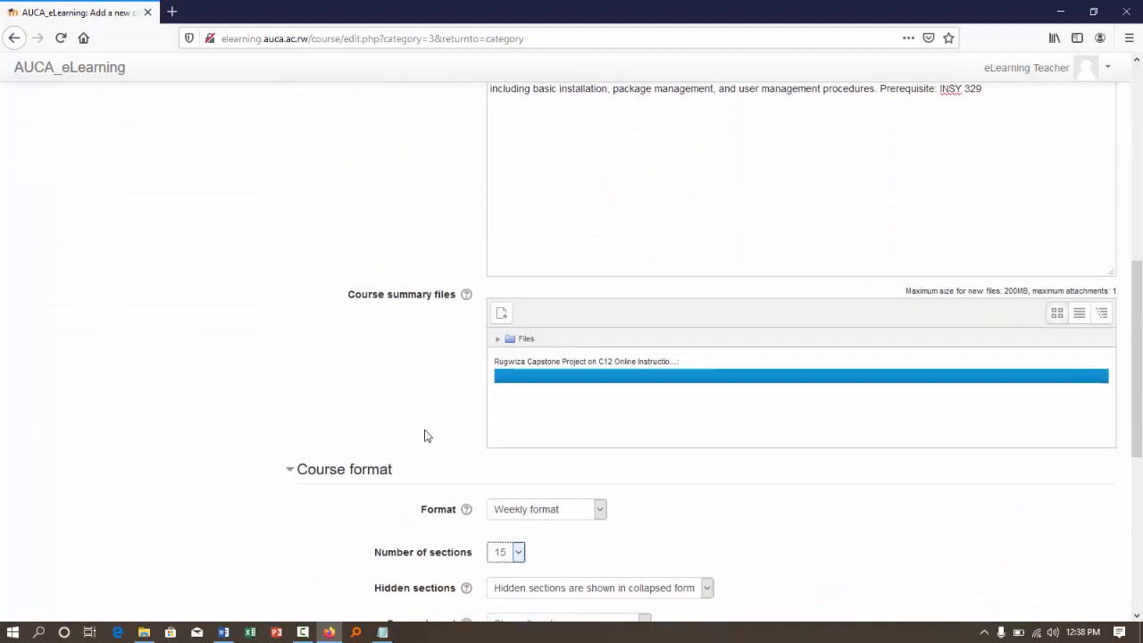
scroll(425, 436, down, 3)
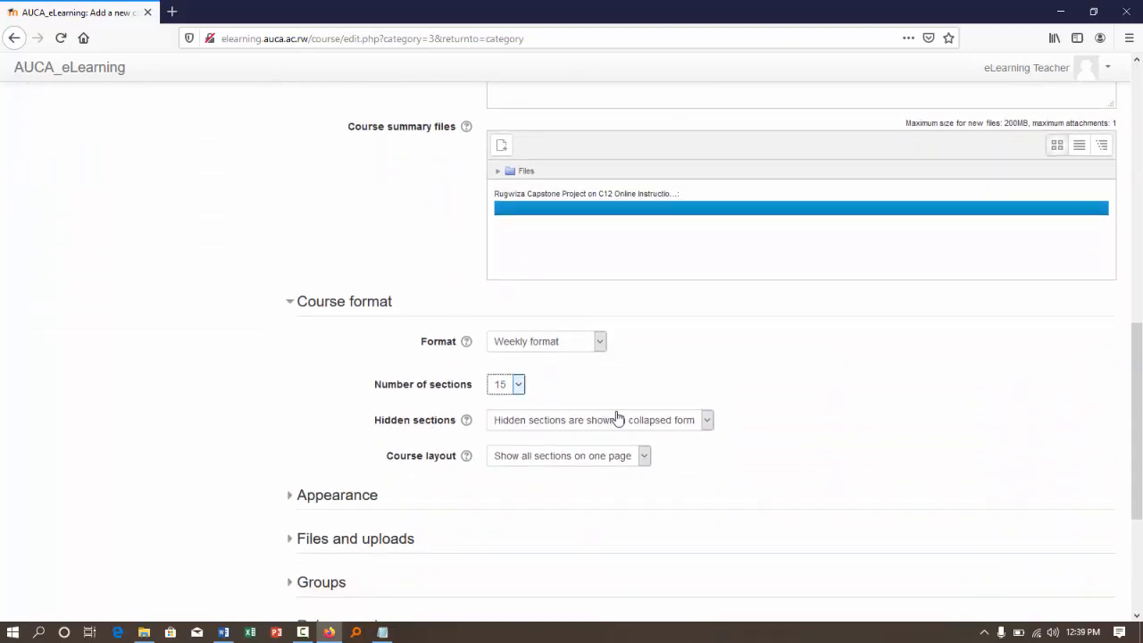
scroll(572, 415, down, 3)
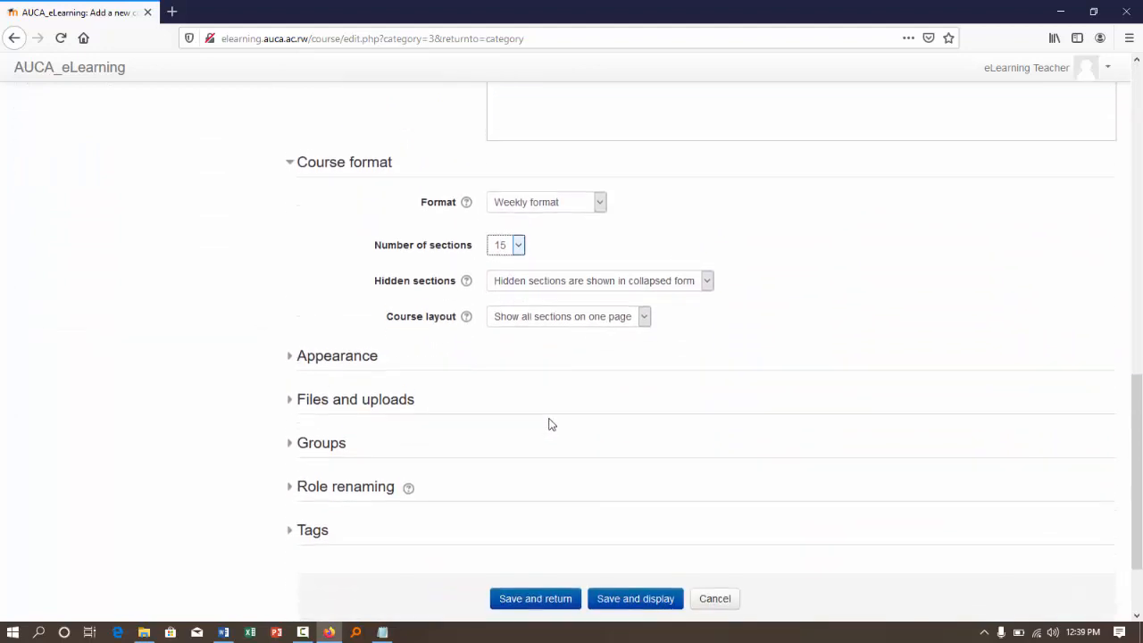
click(308, 353)
scroll(614, 349, down, 2)
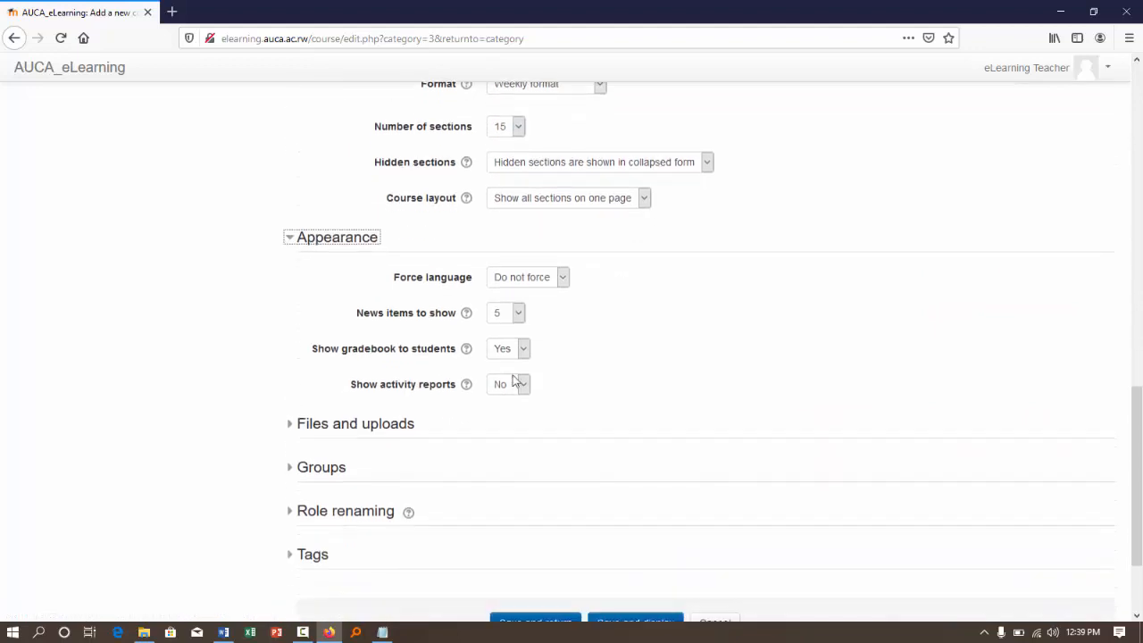
scroll(425, 434, down, 2)
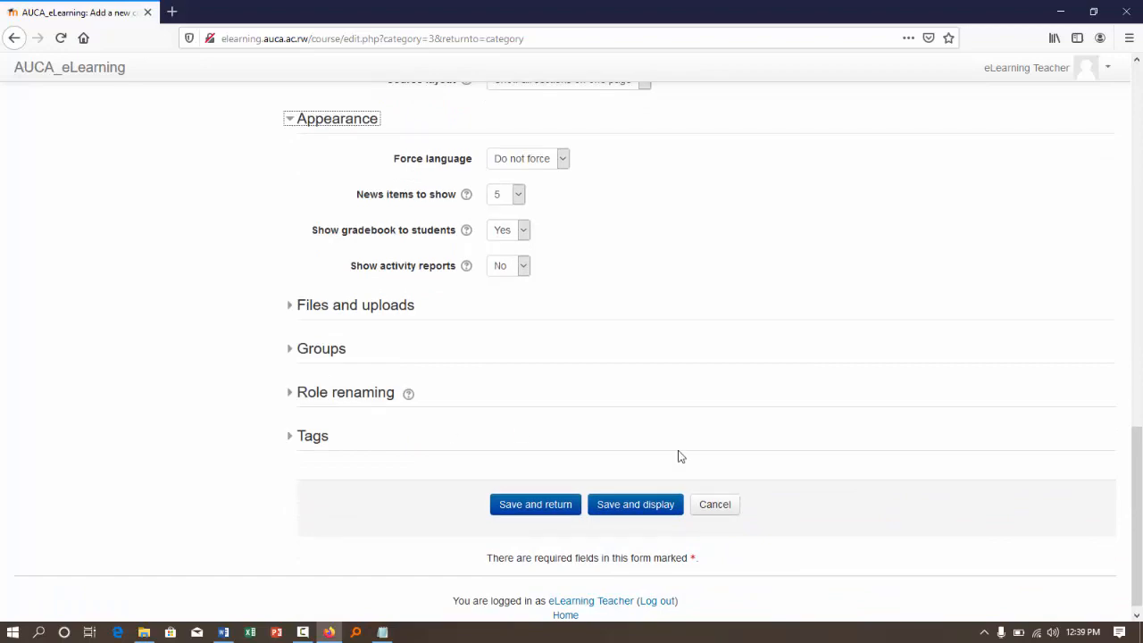
- Save the new course and display it, dismissing the error dialog
click(622, 510)
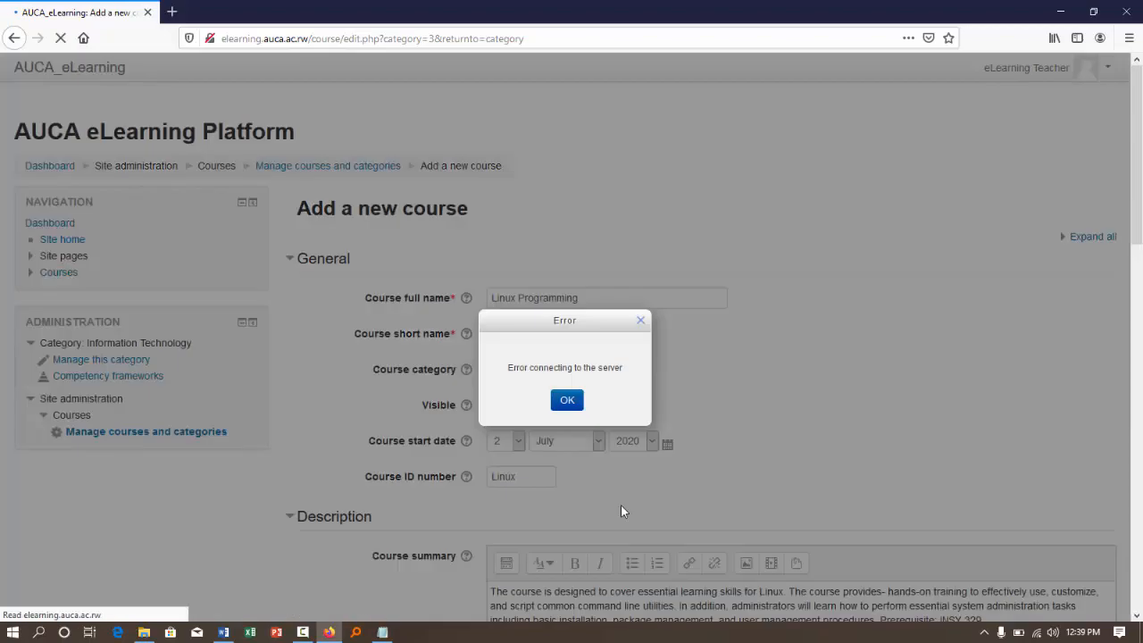
click(567, 402)
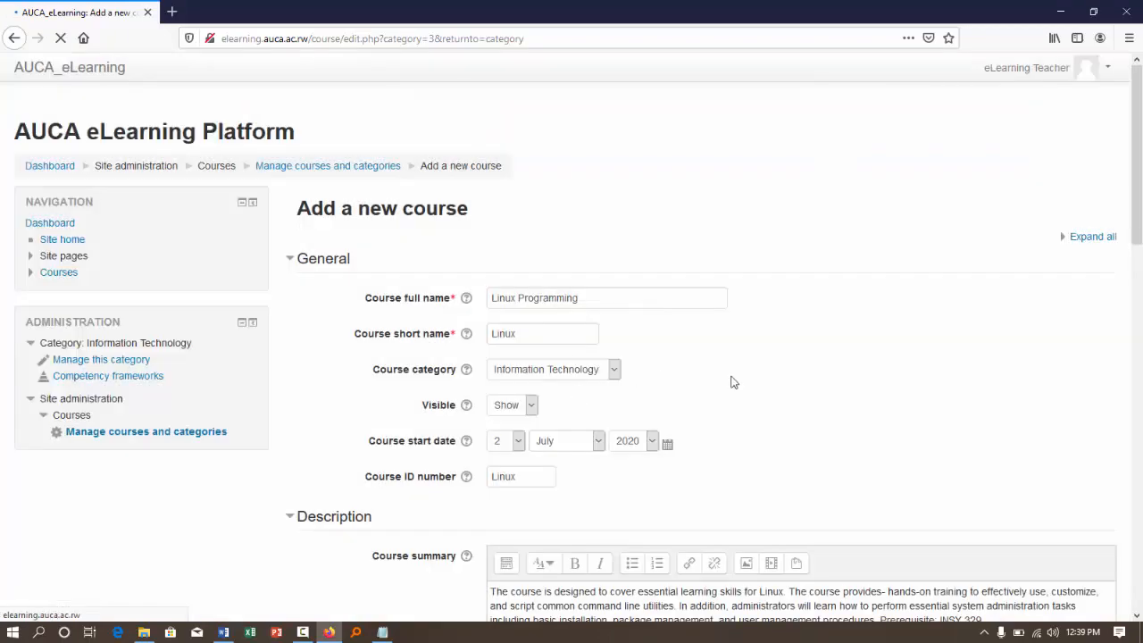
scroll(732, 377, down, 3)
scroll(733, 376, down, 5)
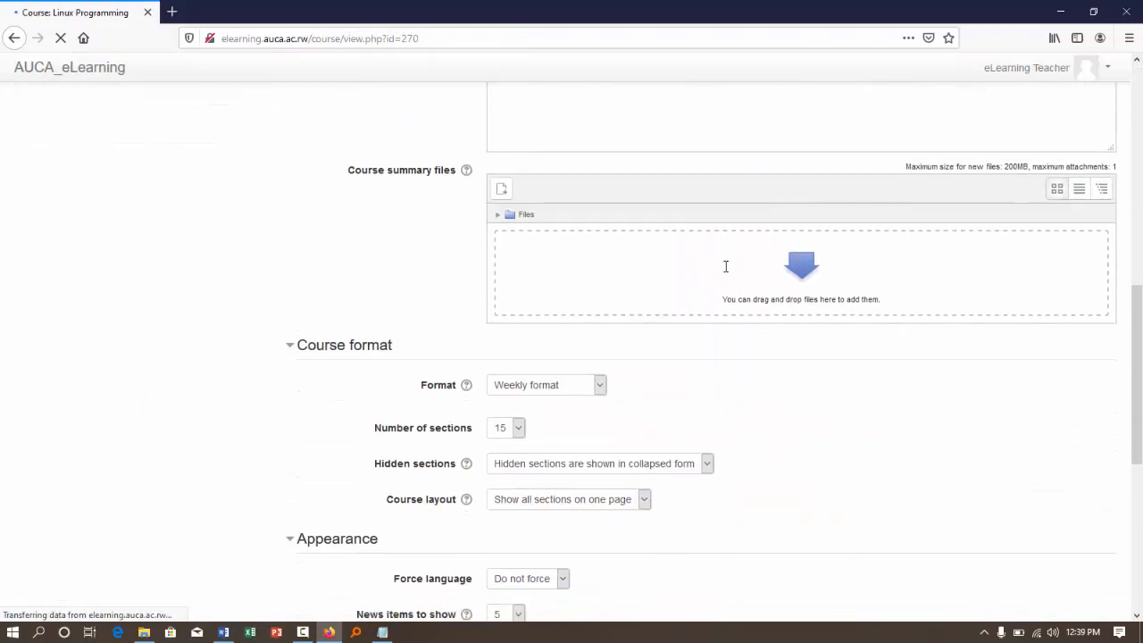
scroll(731, 271, down, 5)
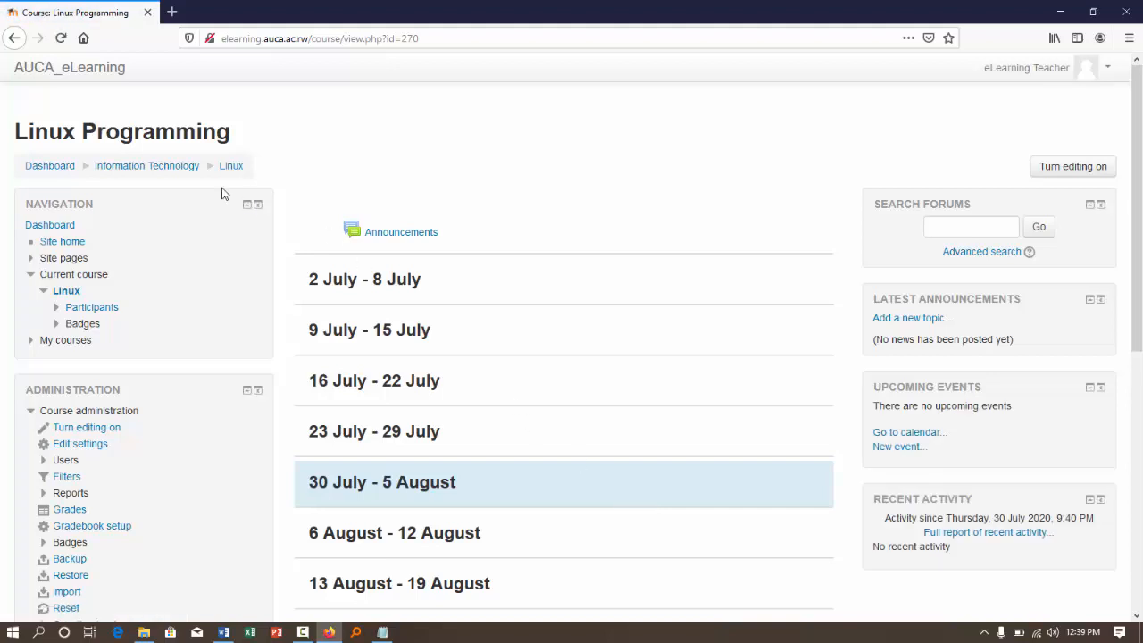
- Look through the weekly sections on the new Linux Programming course page
scroll(604, 385, down, 1)
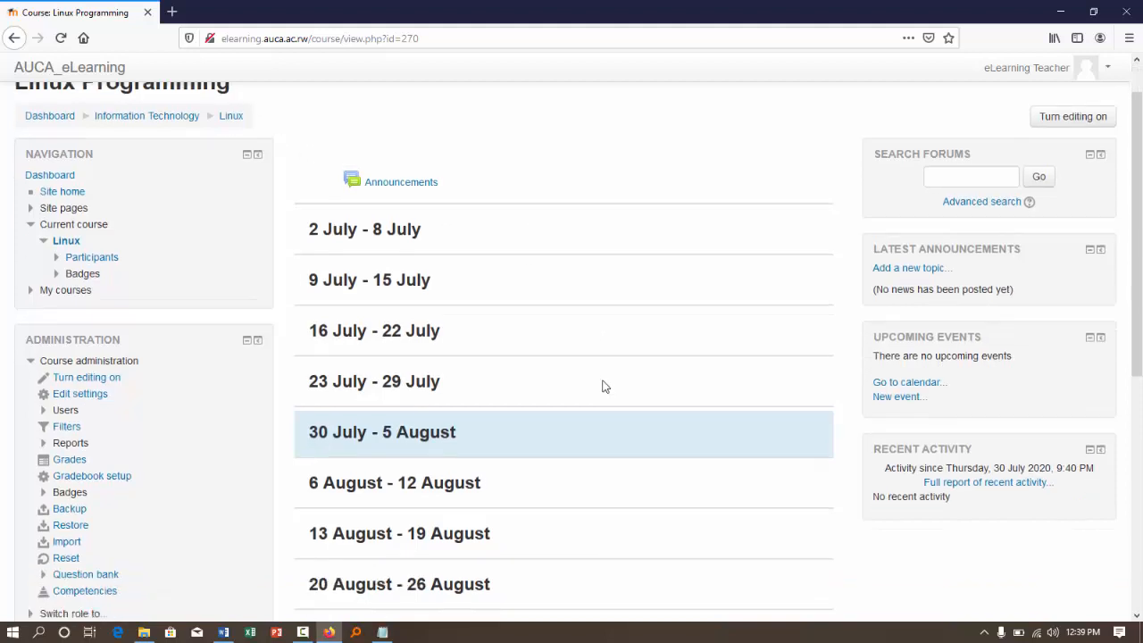
scroll(452, 169, down, 1)
scroll(511, 204, down, 3)
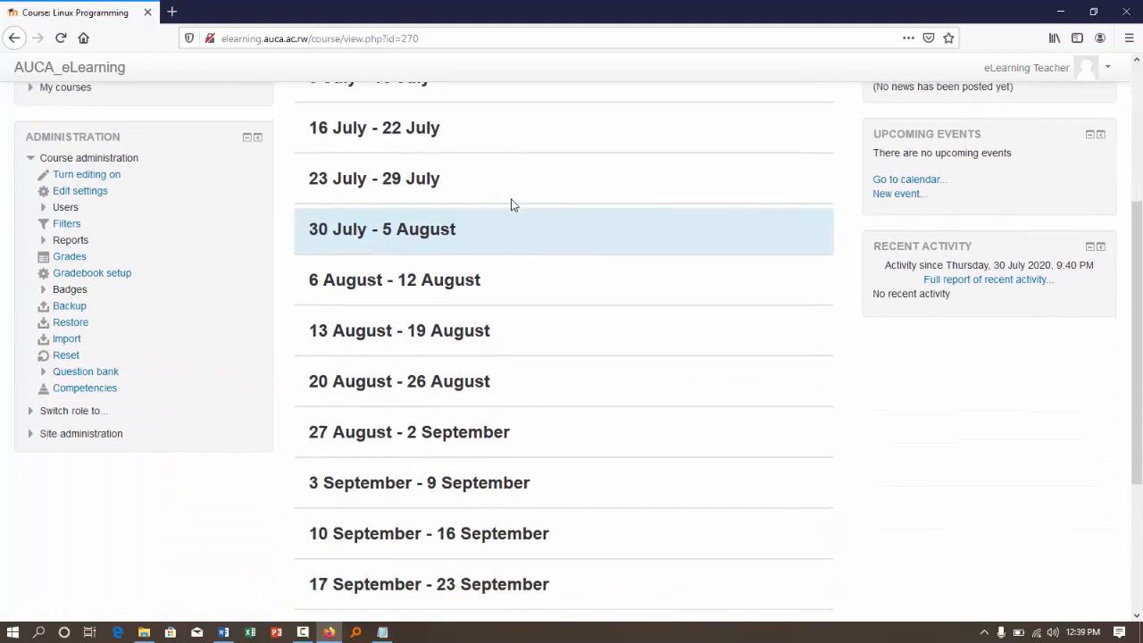
scroll(511, 204, down, 3)
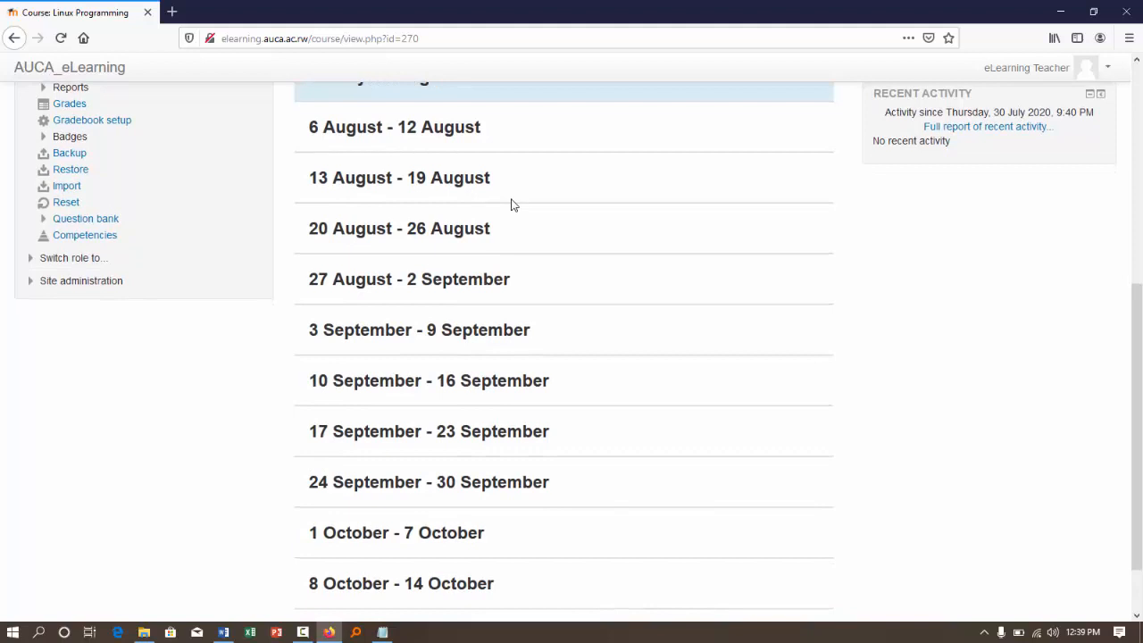
scroll(511, 204, up, 7)
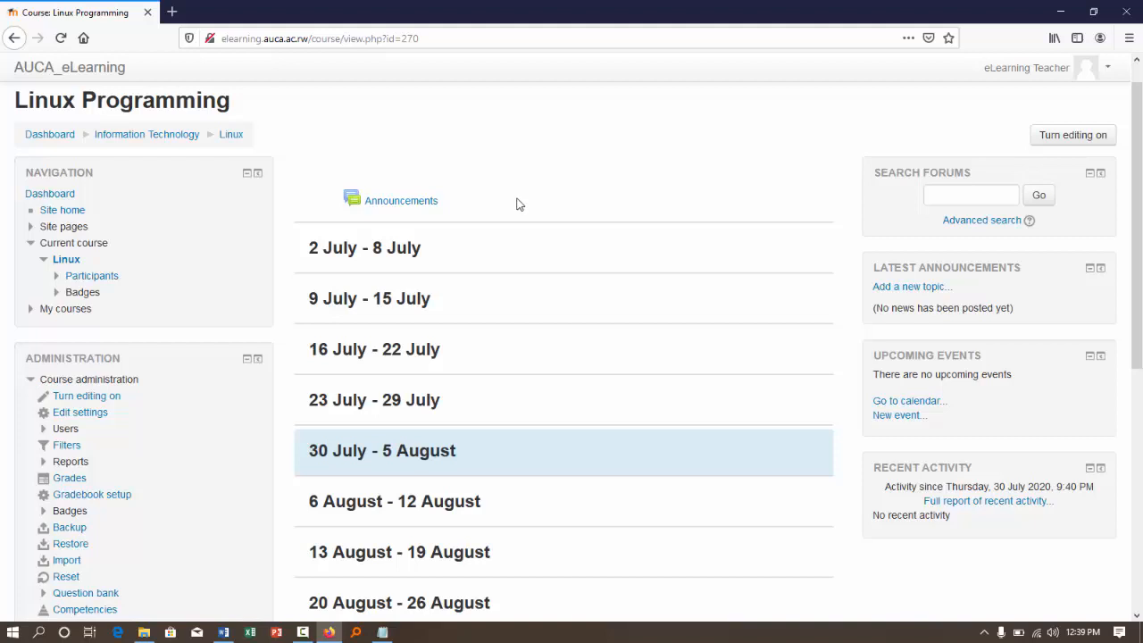
- Turn editing on for the Linux Programming course, switching it off and on again to compare both modes
click(1064, 139)
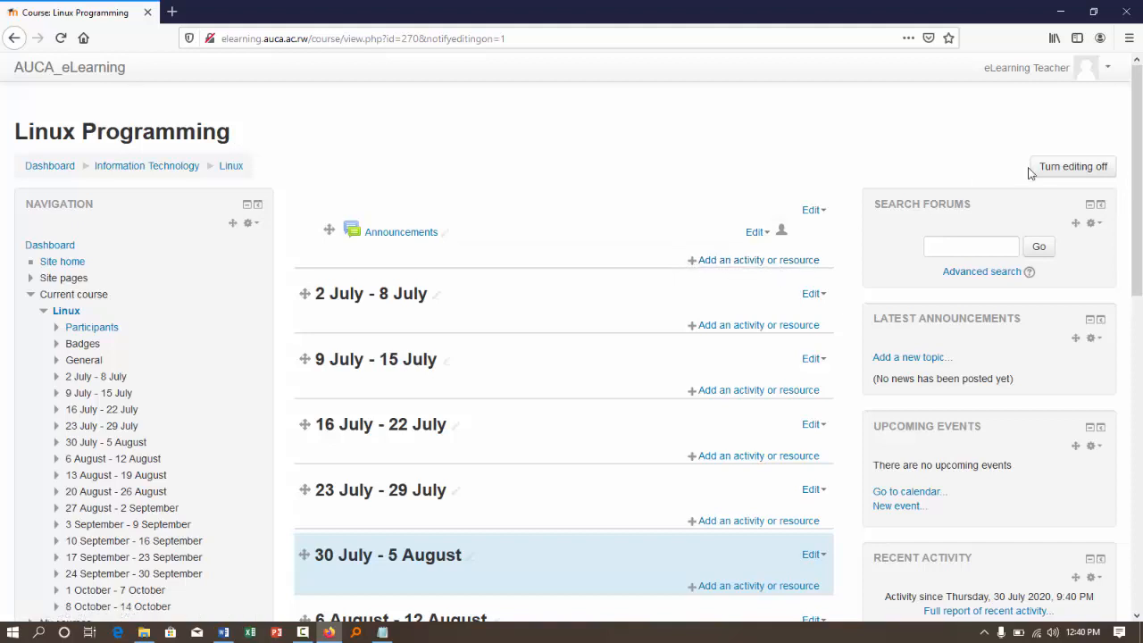
click(1066, 168)
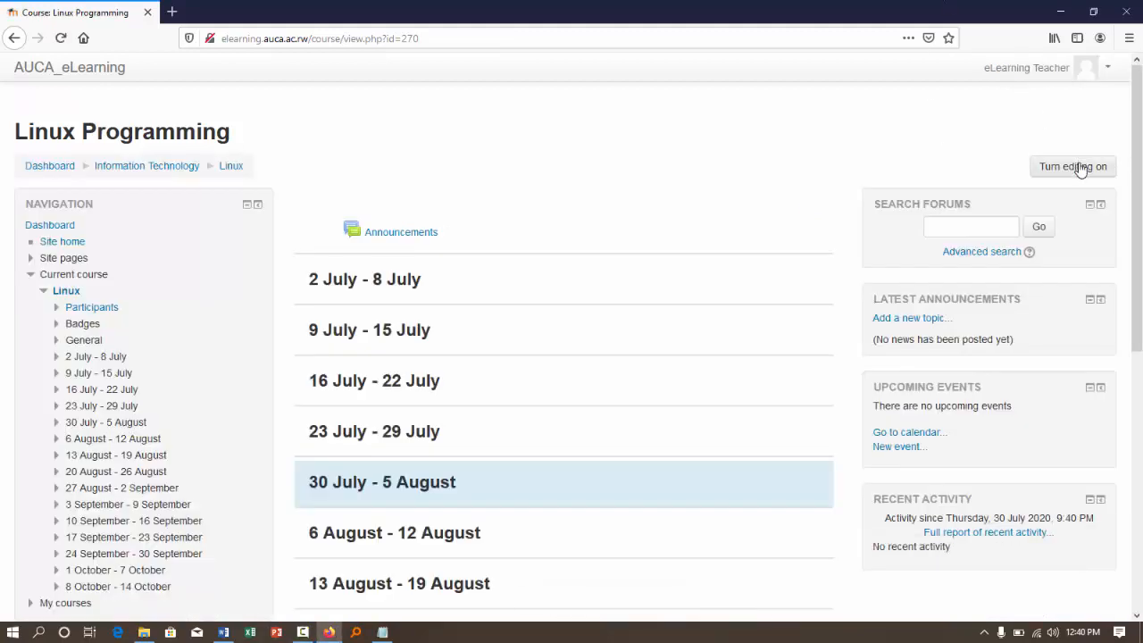
click(1080, 170)
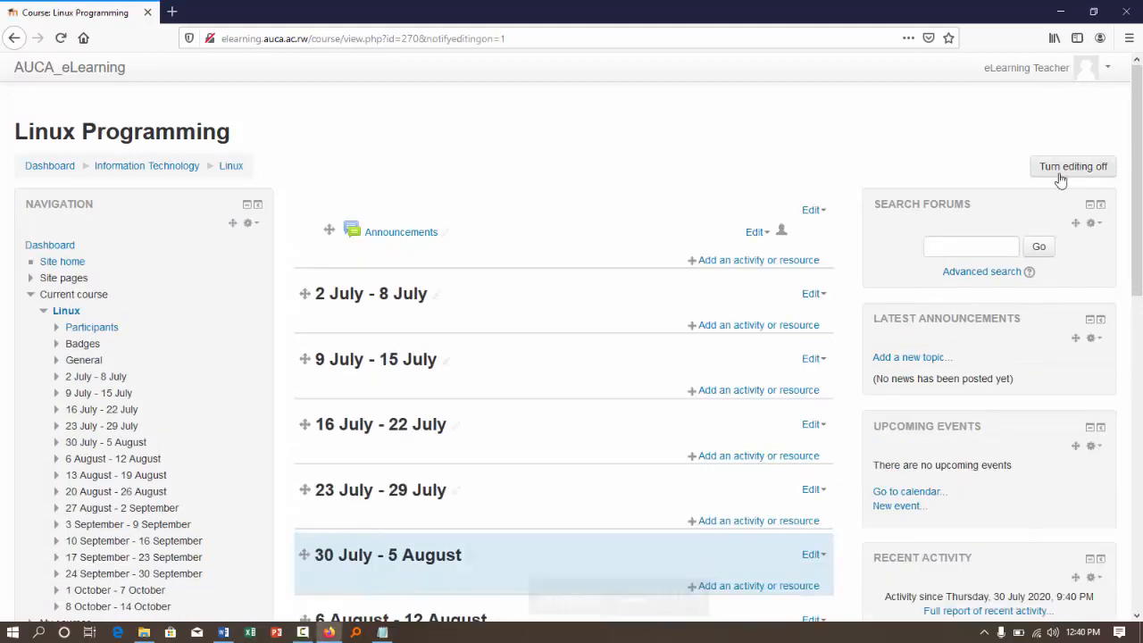
- Start adding a File resource to the general section that holds Announcements
click(734, 261)
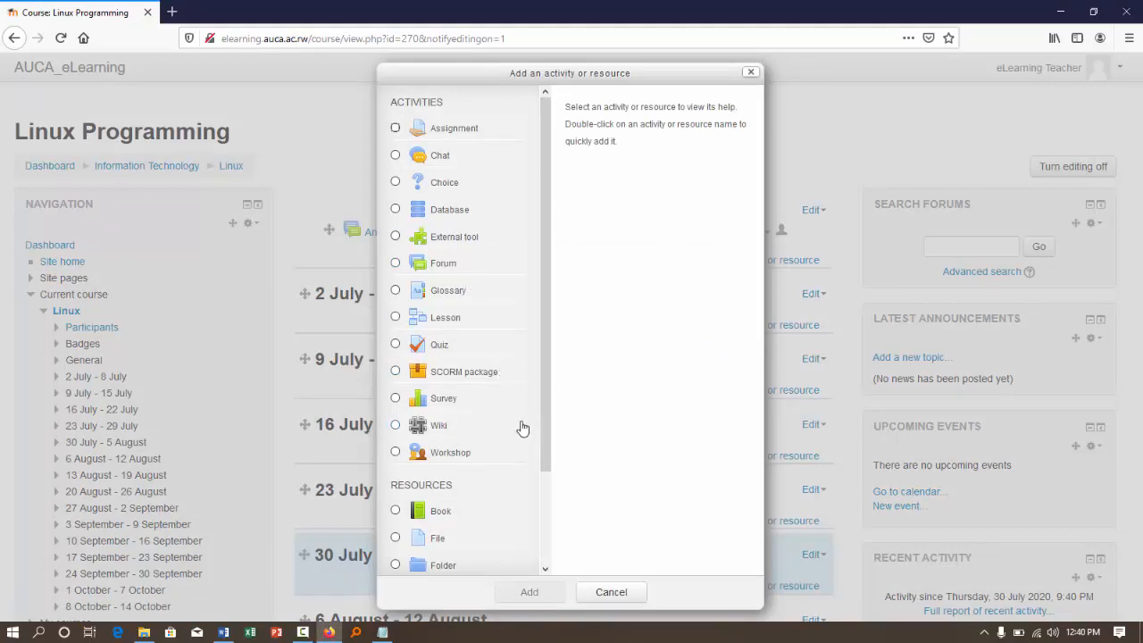
scroll(523, 426, down, 2)
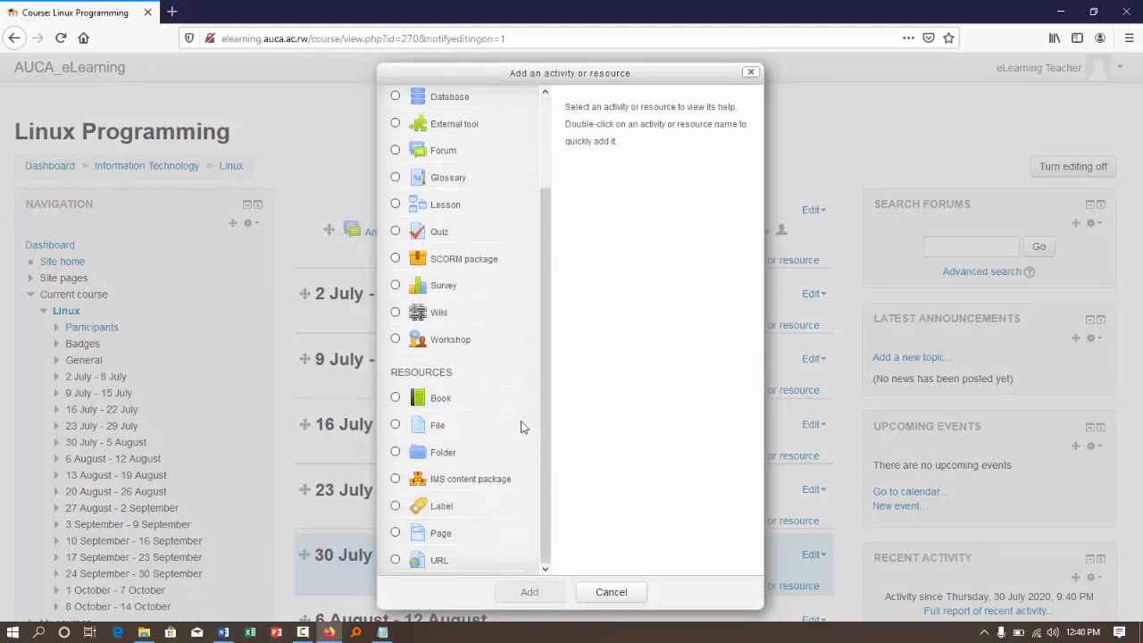
click(398, 427)
click(529, 592)
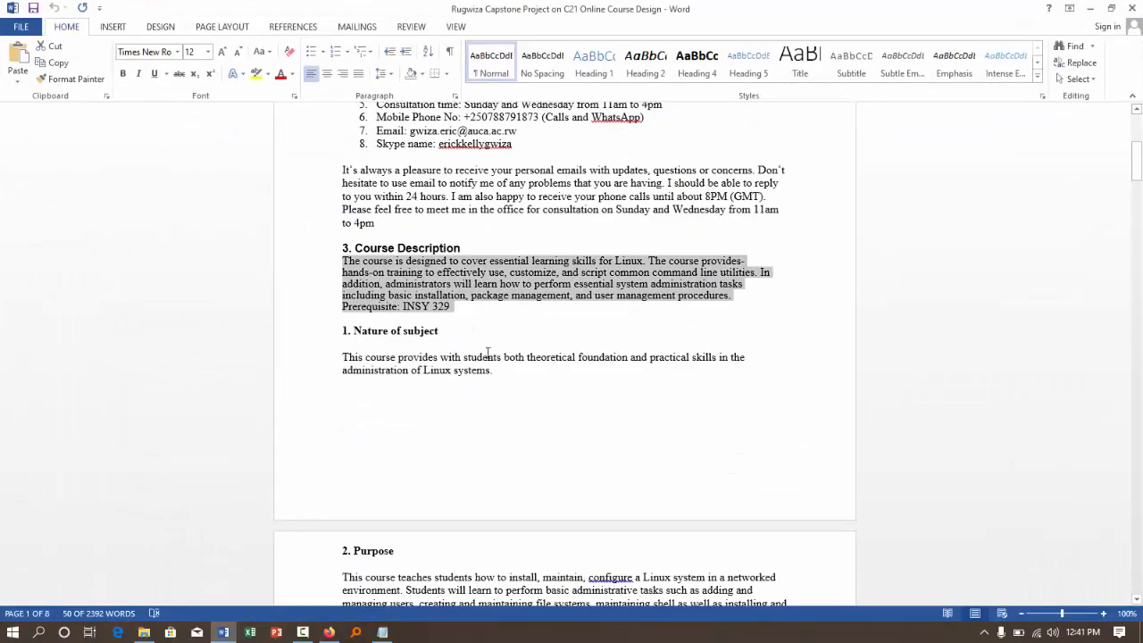
- Copy the paragraph under Nature of subject in the Word course design document and return to the new File form in the browser
scroll(488, 353, up, 1)
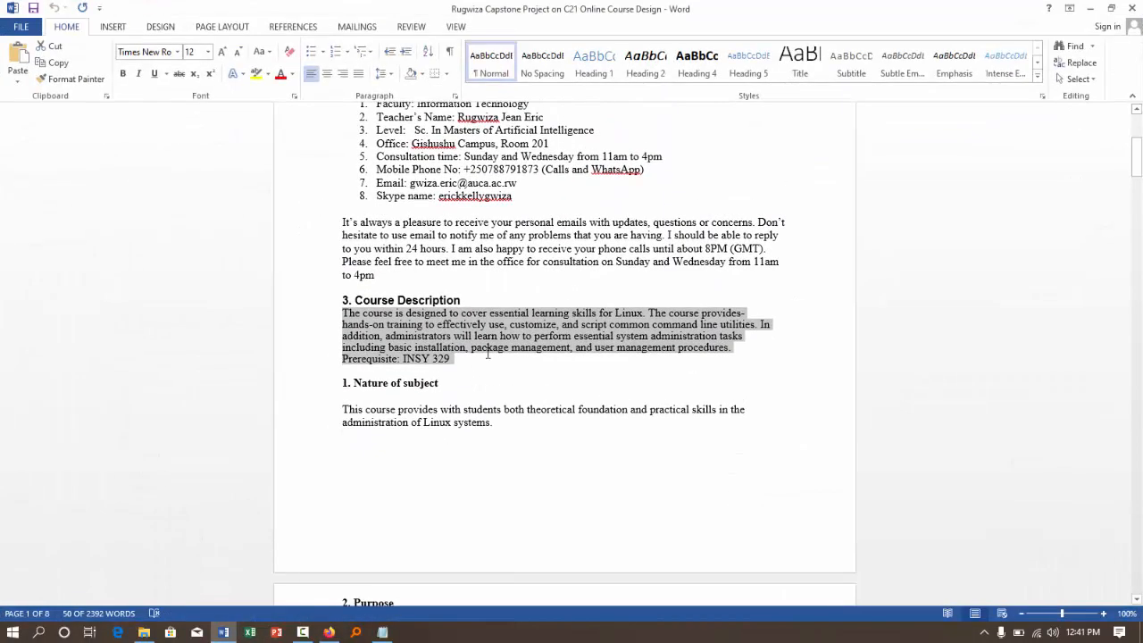
scroll(487, 354, down, 1)
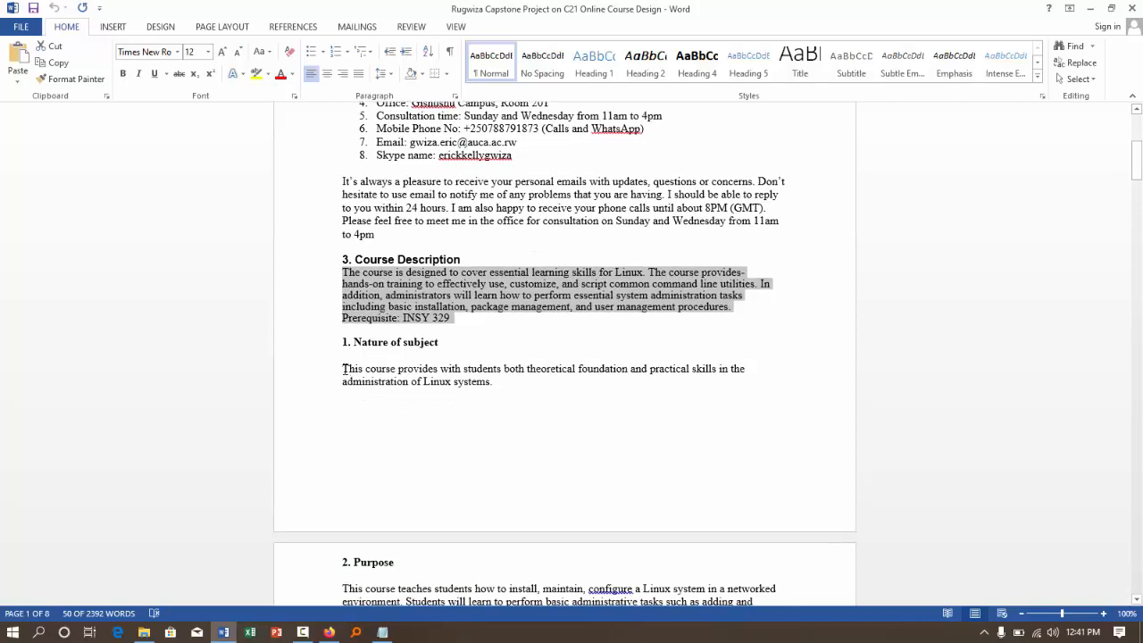
drag(344, 368, 496, 384)
key(ctrl+c)
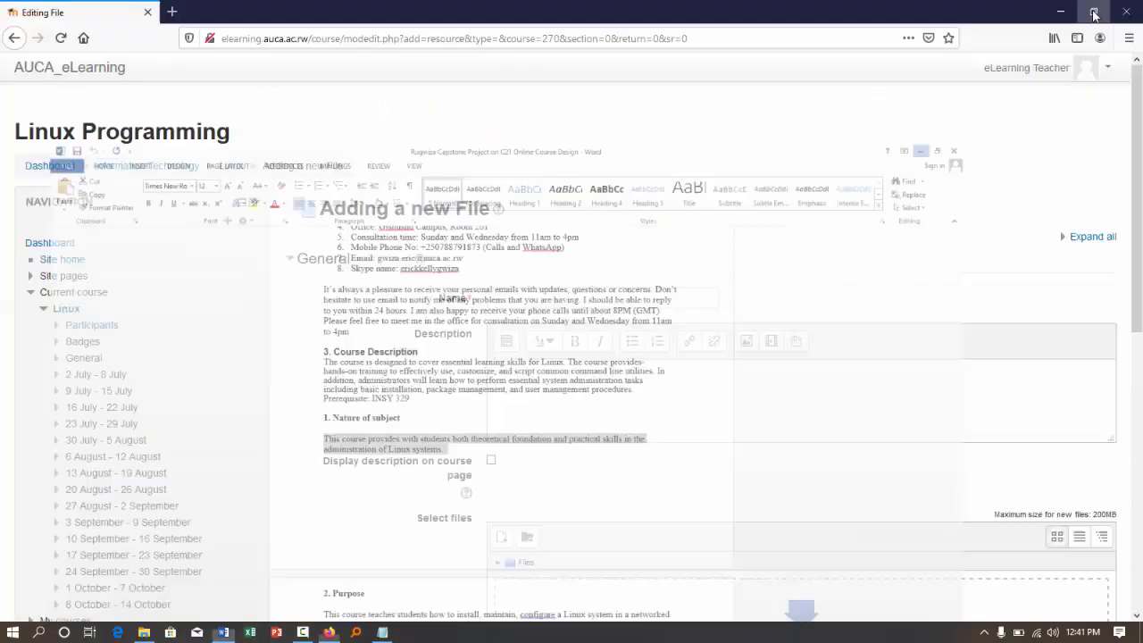
click(1090, 8)
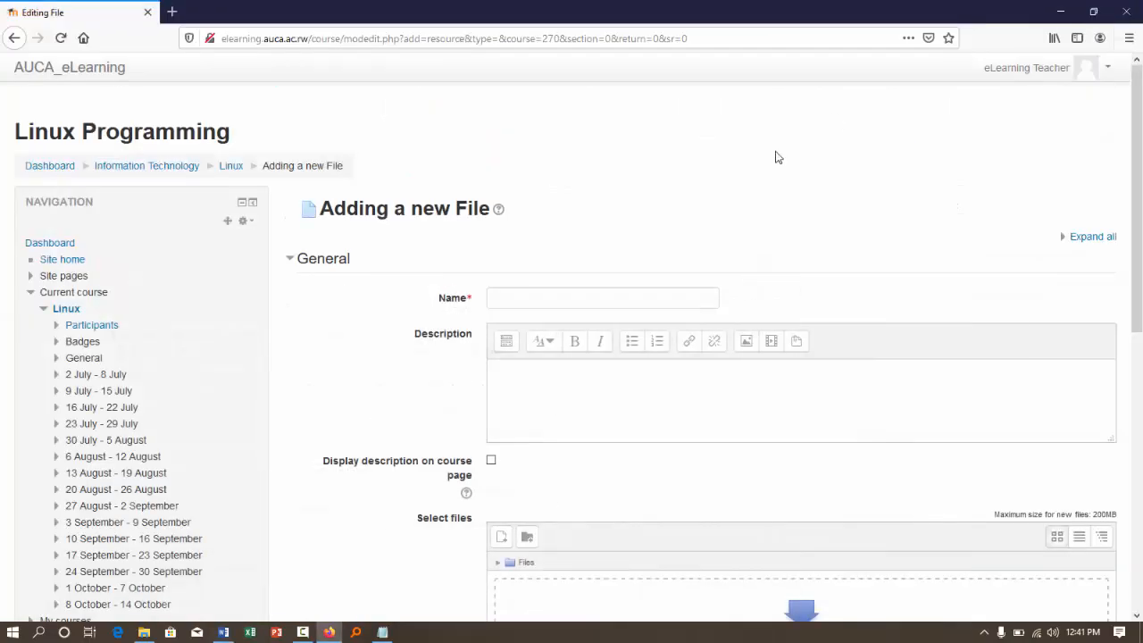
- Name the file resource Linux Programming Course syllabus, paste the copied paragraph as its description, and show the description on the course page
click(541, 302)
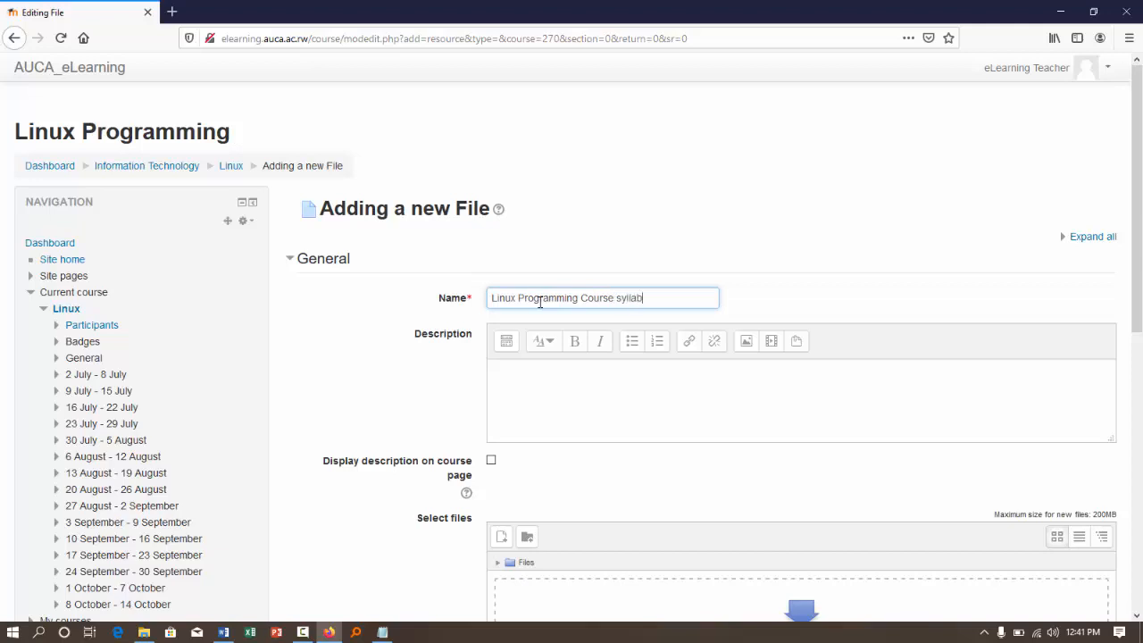
click(533, 379)
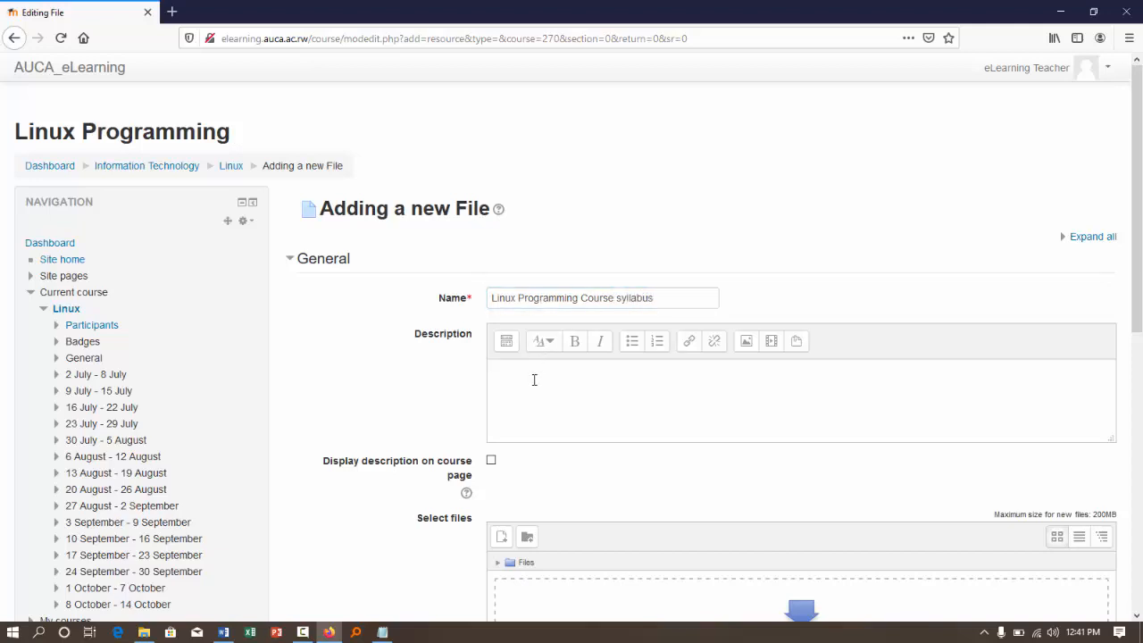
key(ctrl+v)
click(491, 460)
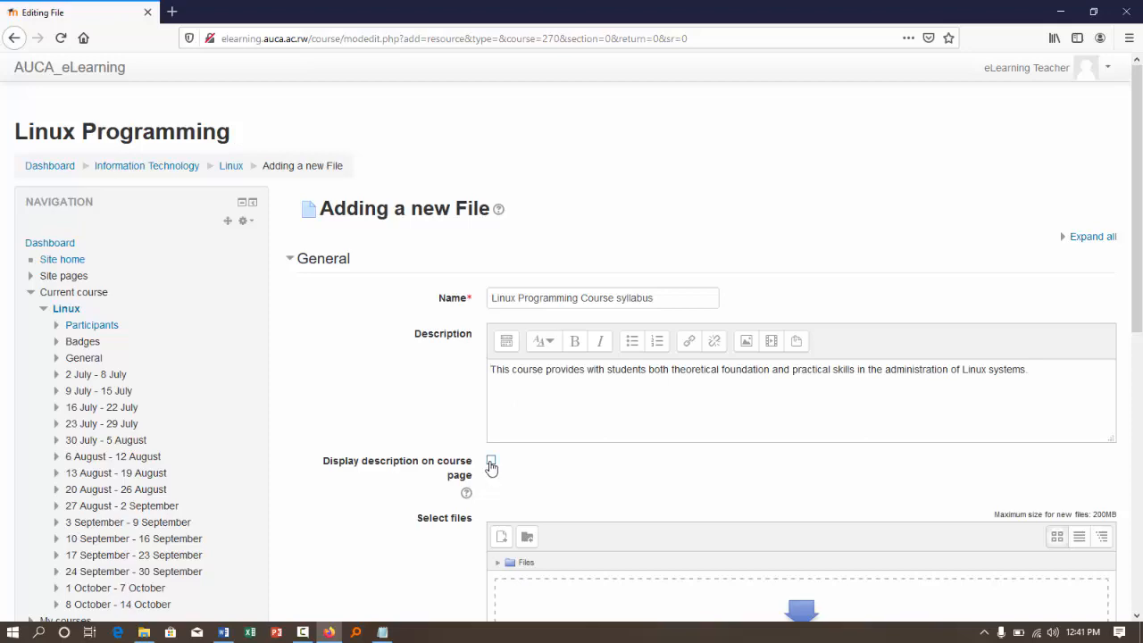
- Try to upload the Capstone Project on C12 Online Instructional Technology PDF from the AUA Online Certifications folder to the file resource
scroll(387, 396, down, 2)
scroll(388, 396, down, 3)
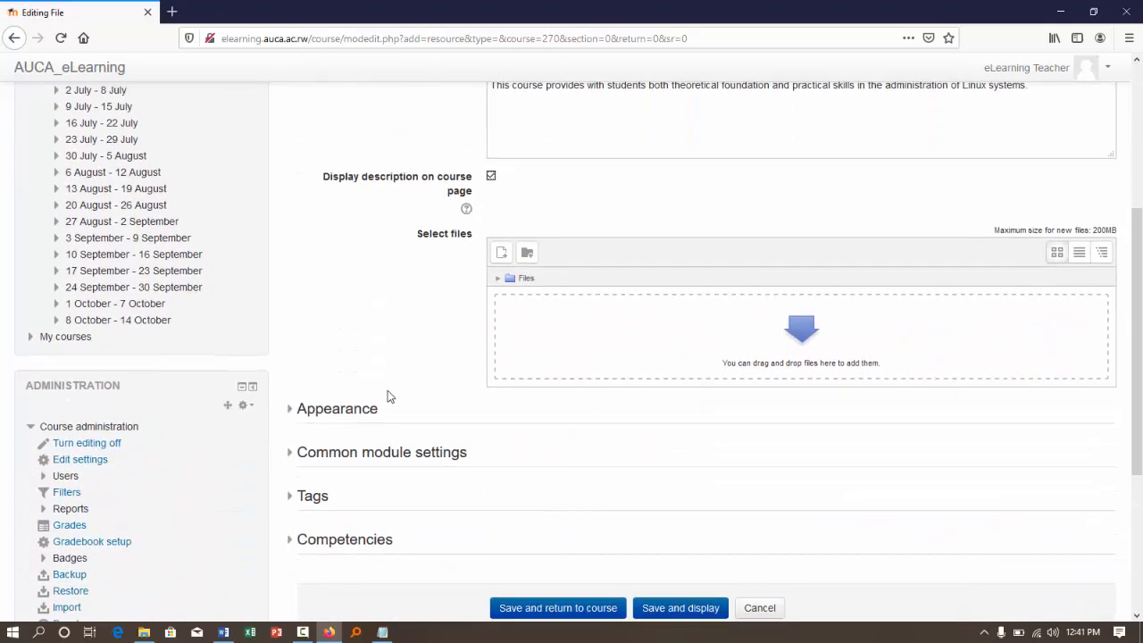
click(143, 633)
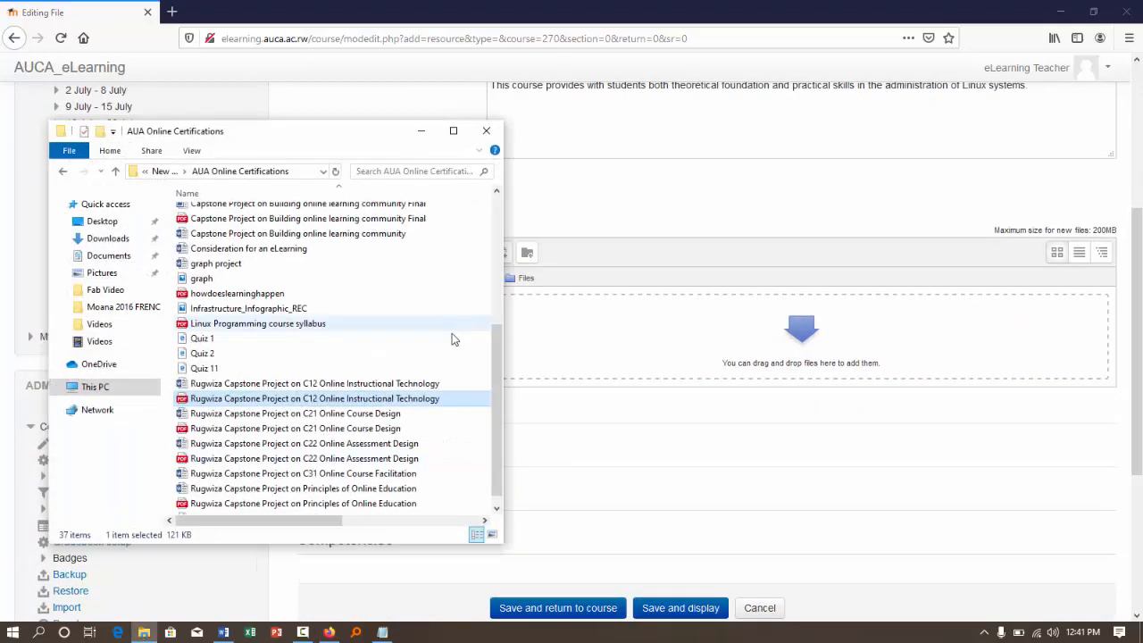
drag(302, 404, 669, 355)
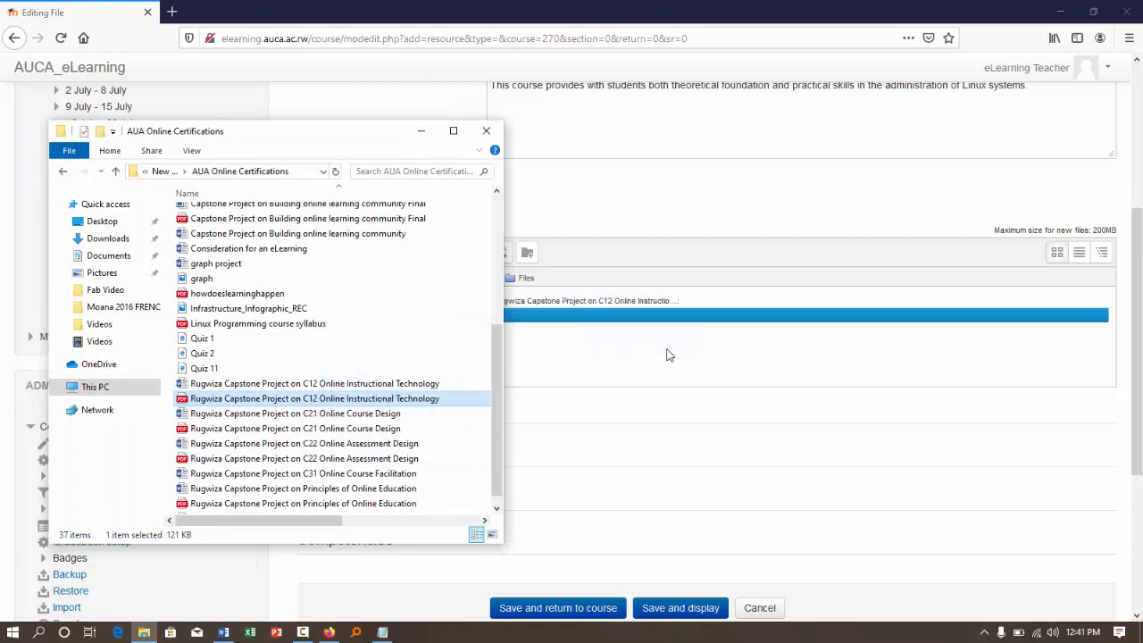
click(421, 131)
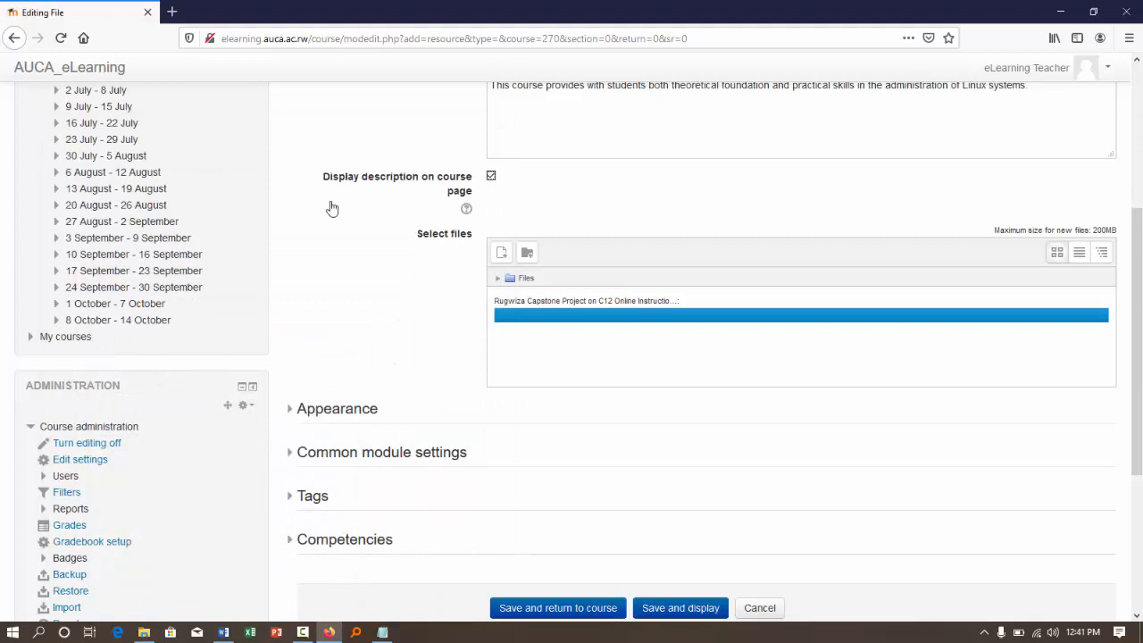
- Review the Appearance options and the rest of the File form, and try to save and display the resource
click(302, 412)
scroll(309, 420, down, 2)
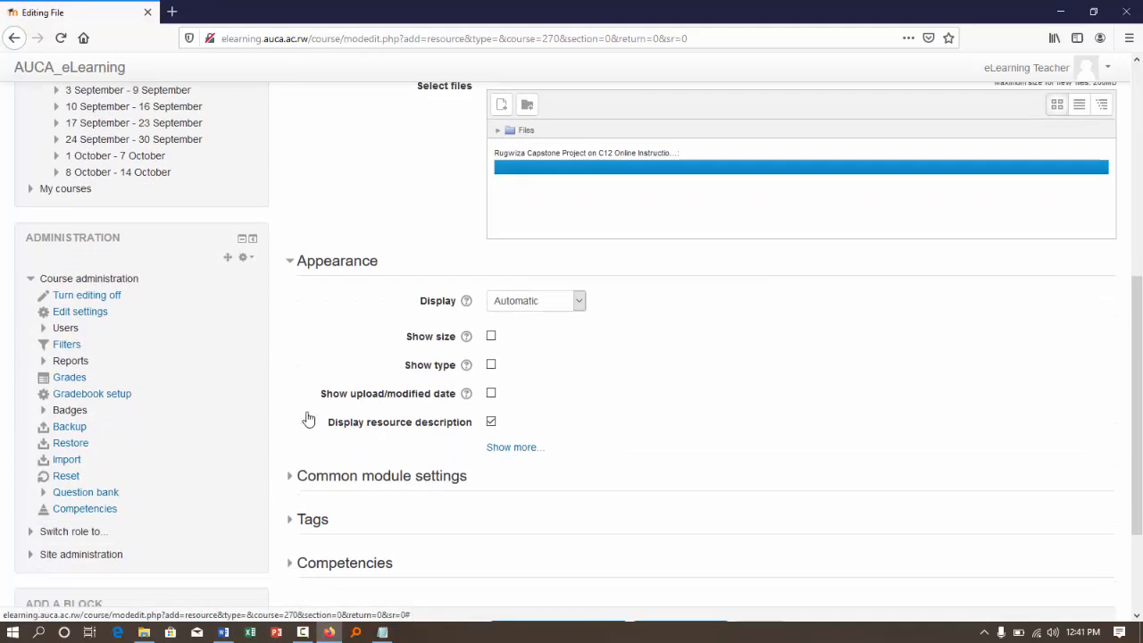
scroll(337, 324, down, 2)
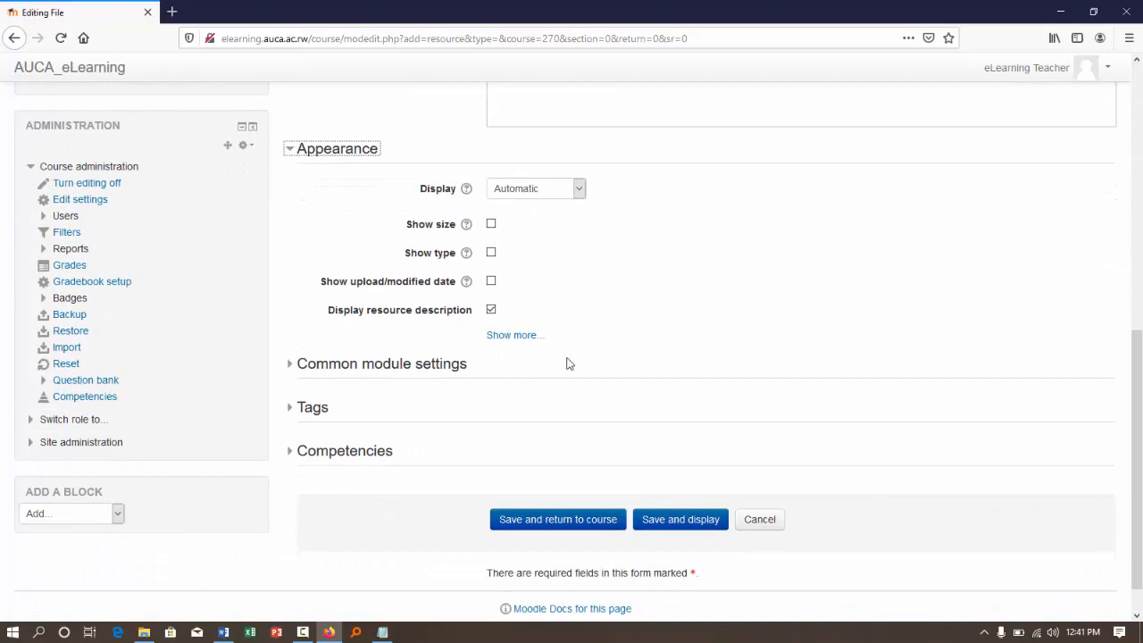
scroll(567, 364, up, 10)
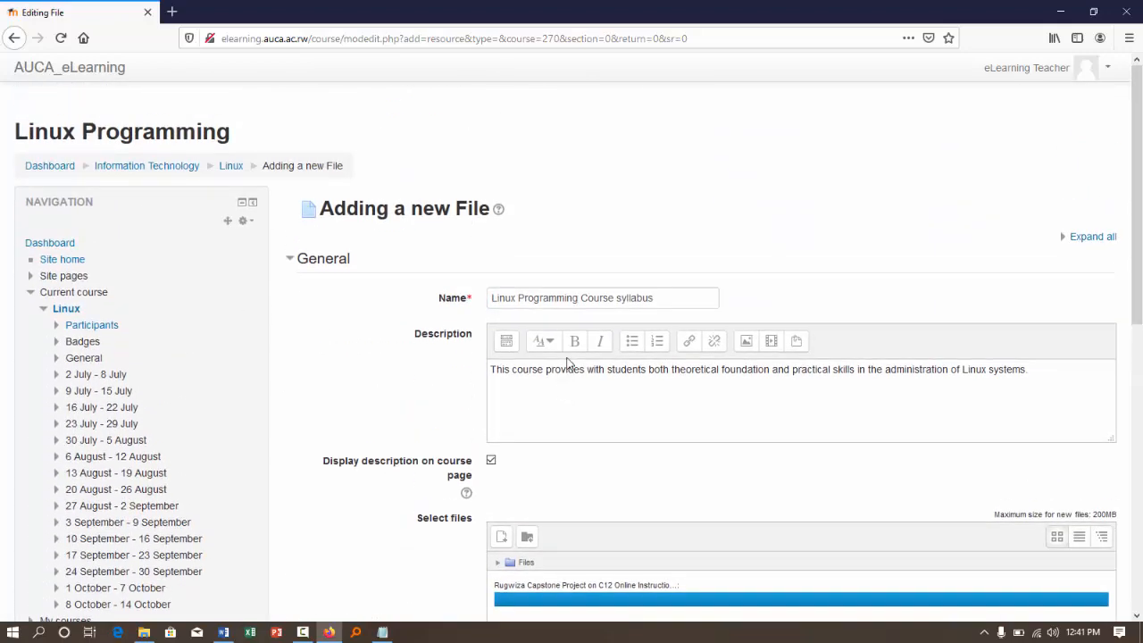
scroll(566, 363, down, 5)
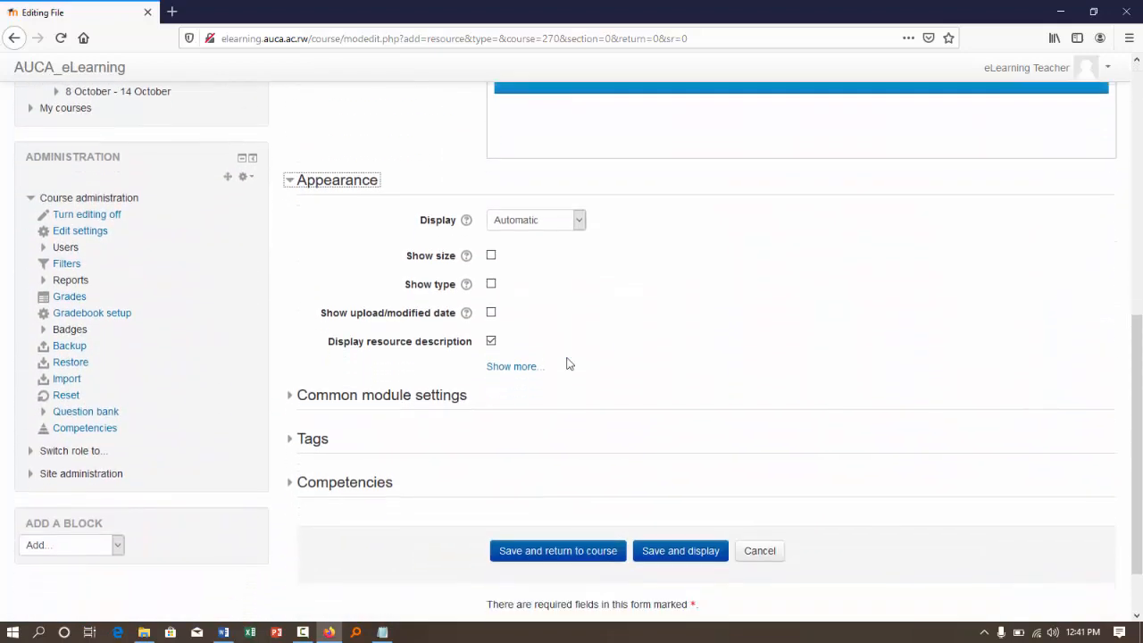
scroll(566, 364, down, 1)
scroll(566, 363, up, 3)
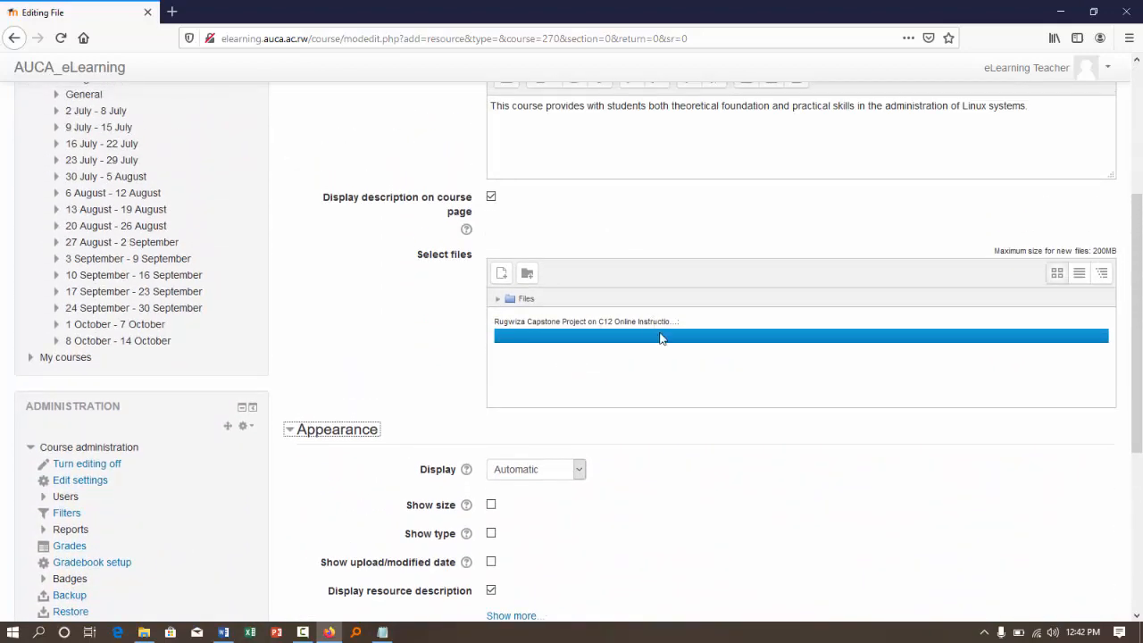
scroll(661, 338, down, 3)
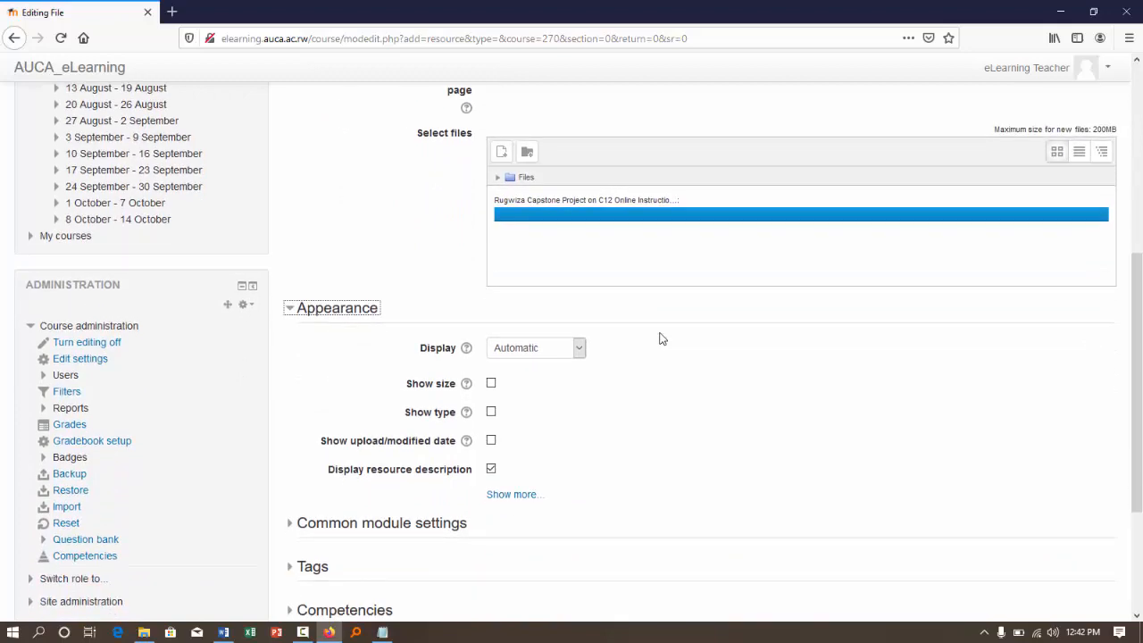
scroll(661, 337, down, 5)
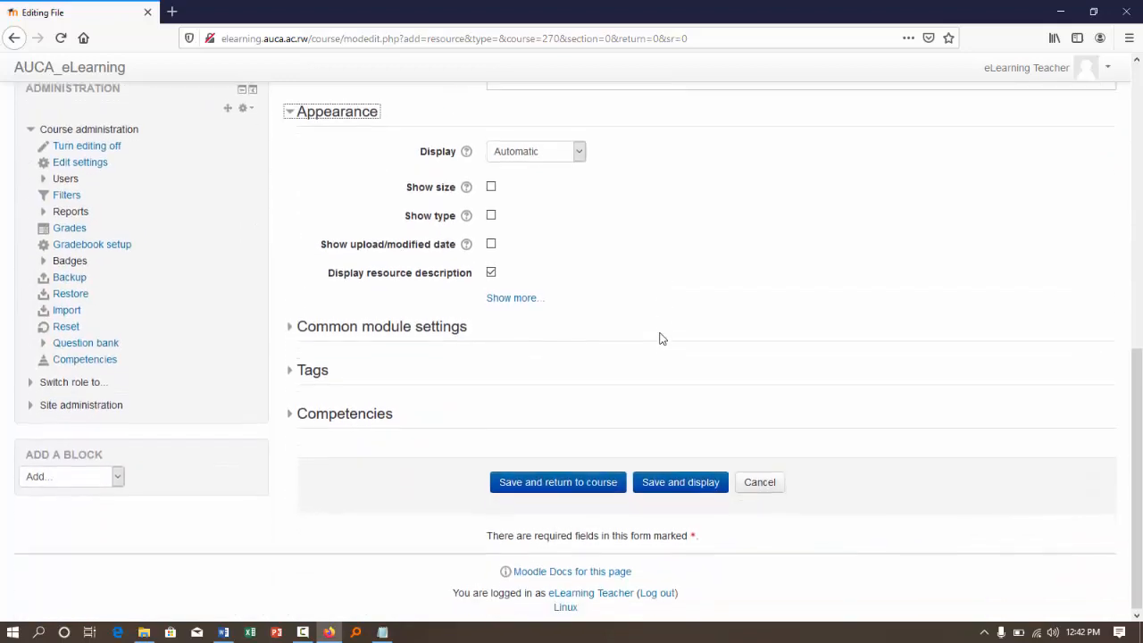
click(674, 483)
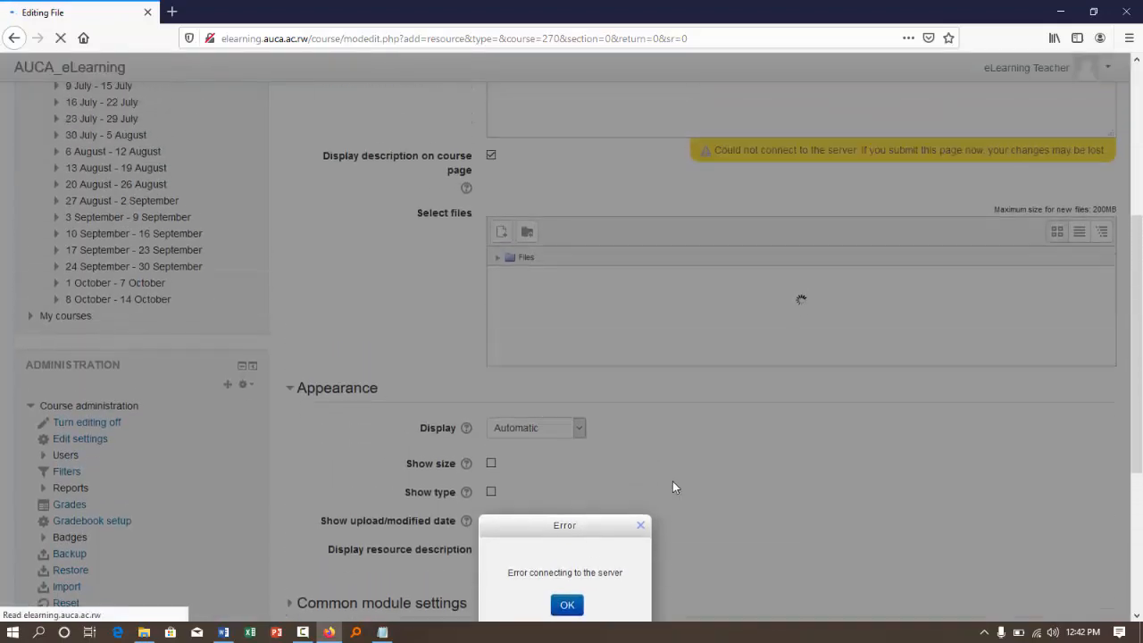
- Attach the C12 Online Instructional Technology capstone PDF to the file resource again
scroll(617, 460, down, 3)
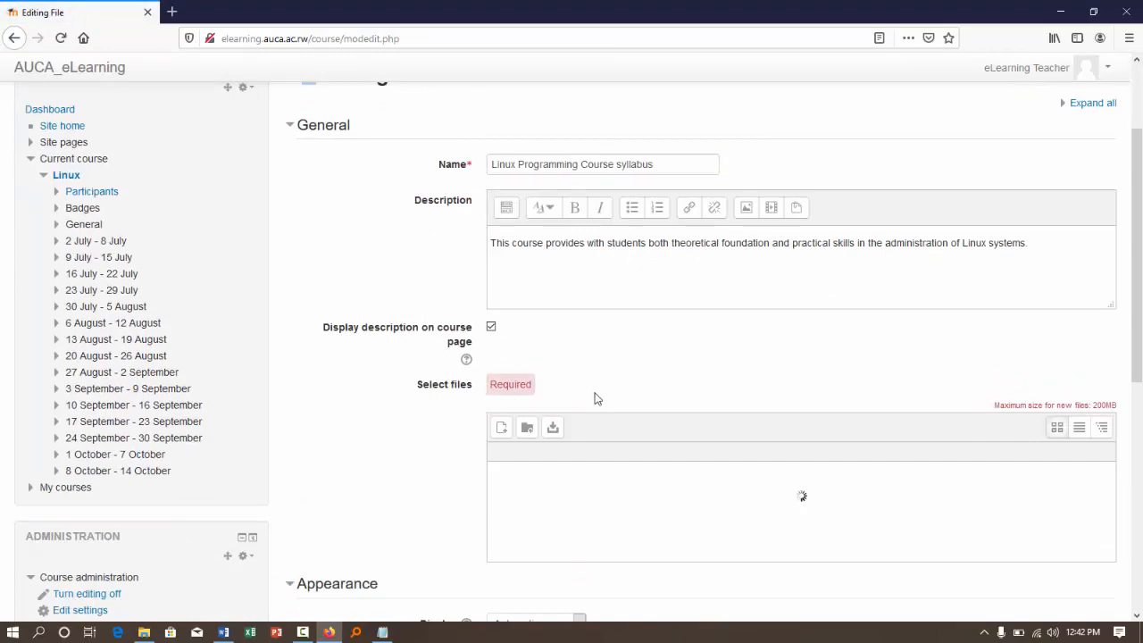
scroll(596, 398, down, 2)
click(143, 632)
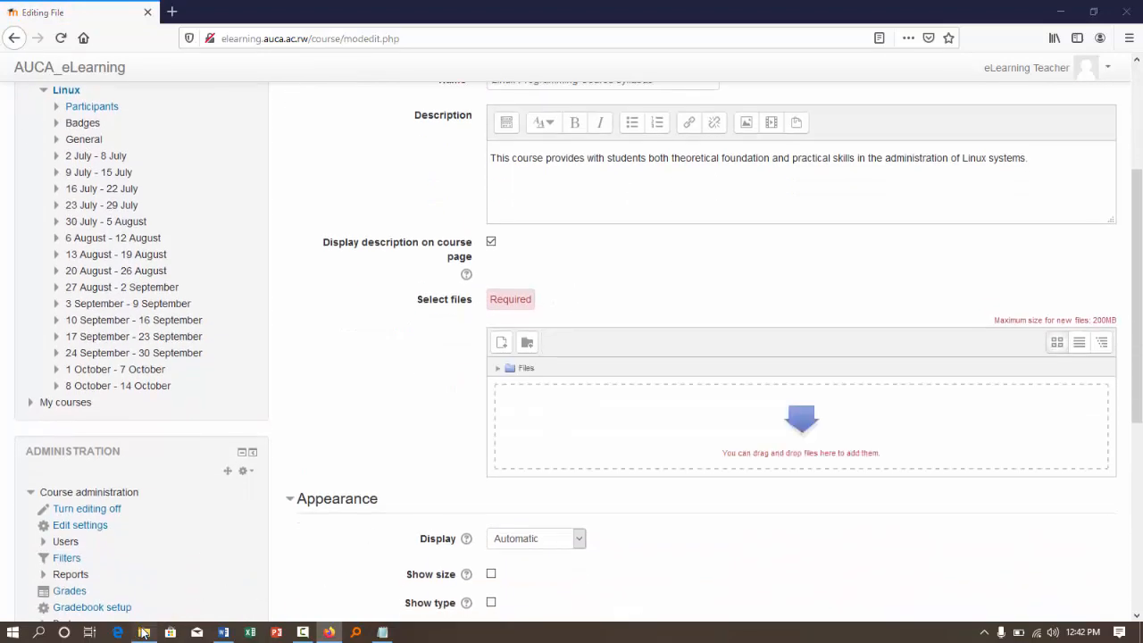
drag(305, 398, 600, 417)
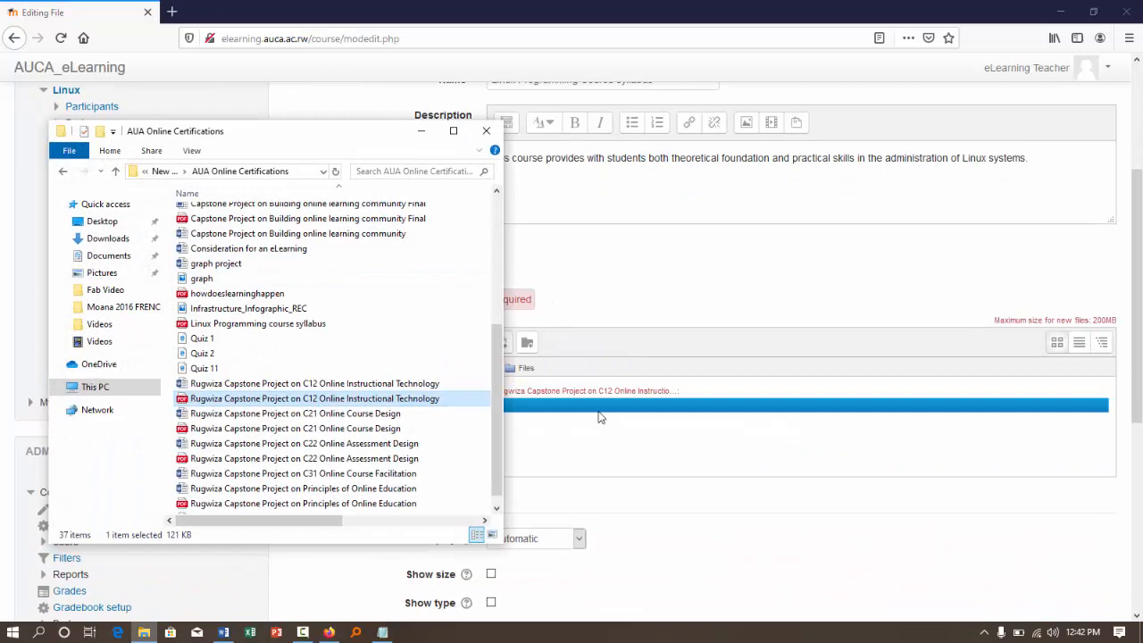
click(421, 132)
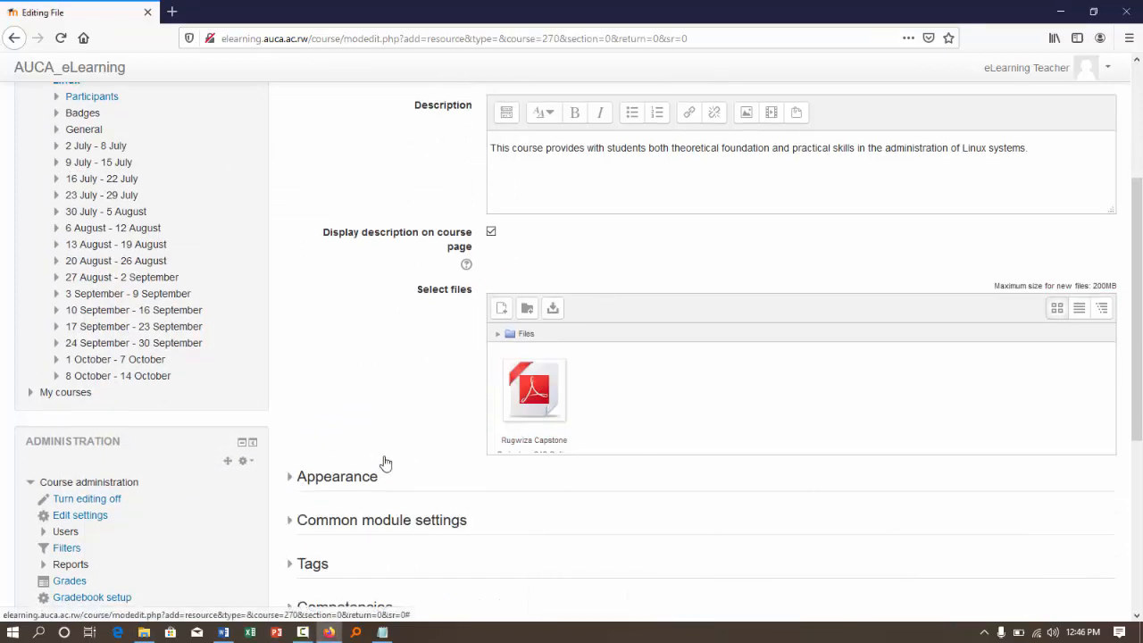
- Examine the file resource's Appearance settings, including the additional options, and collapse the section
scroll(625, 416, down, 2)
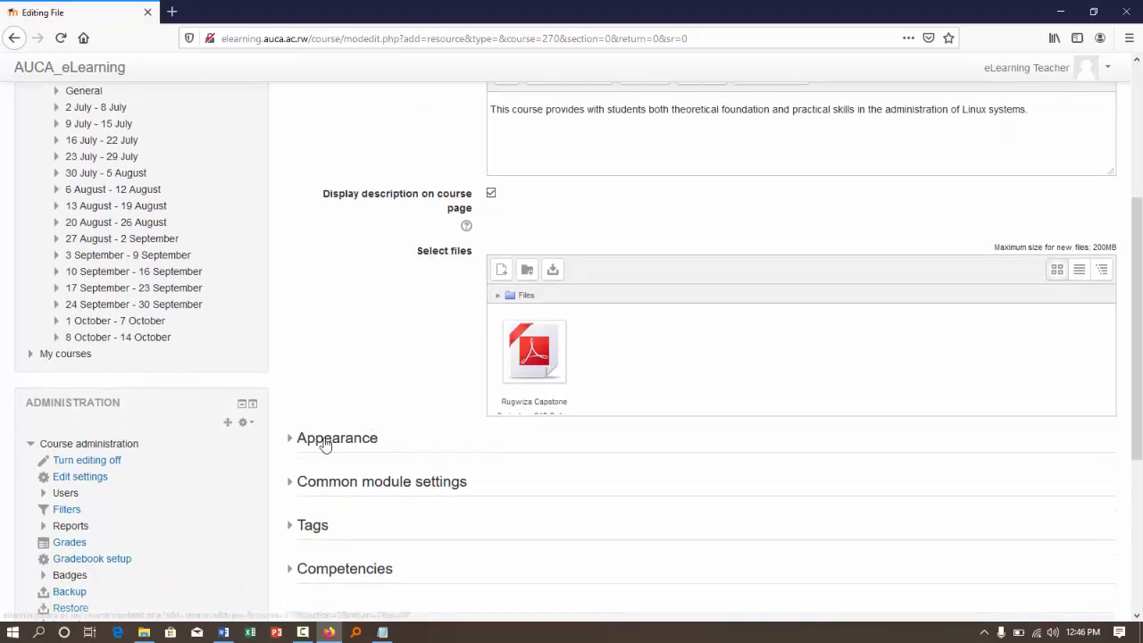
click(324, 439)
scroll(326, 444, down, 2)
scroll(326, 444, down, 3)
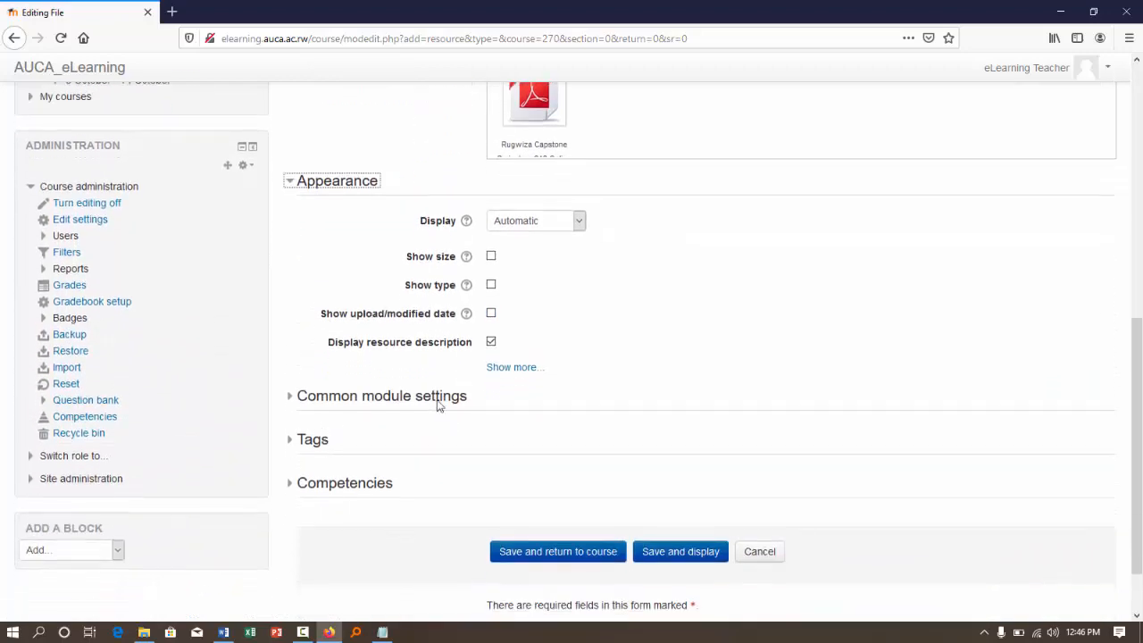
click(508, 370)
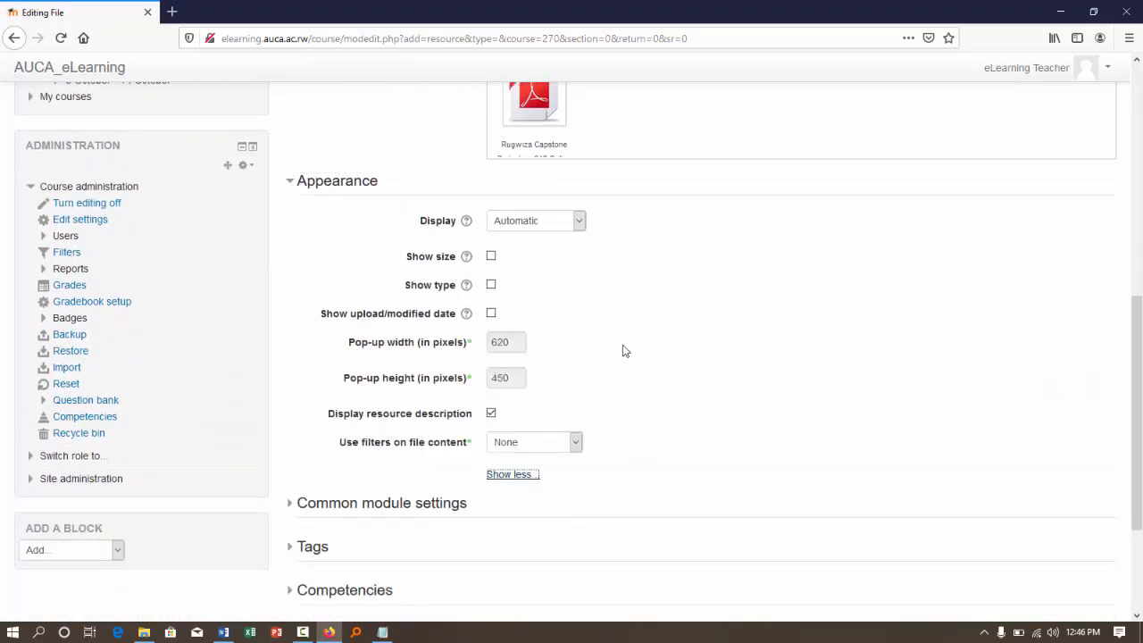
click(289, 180)
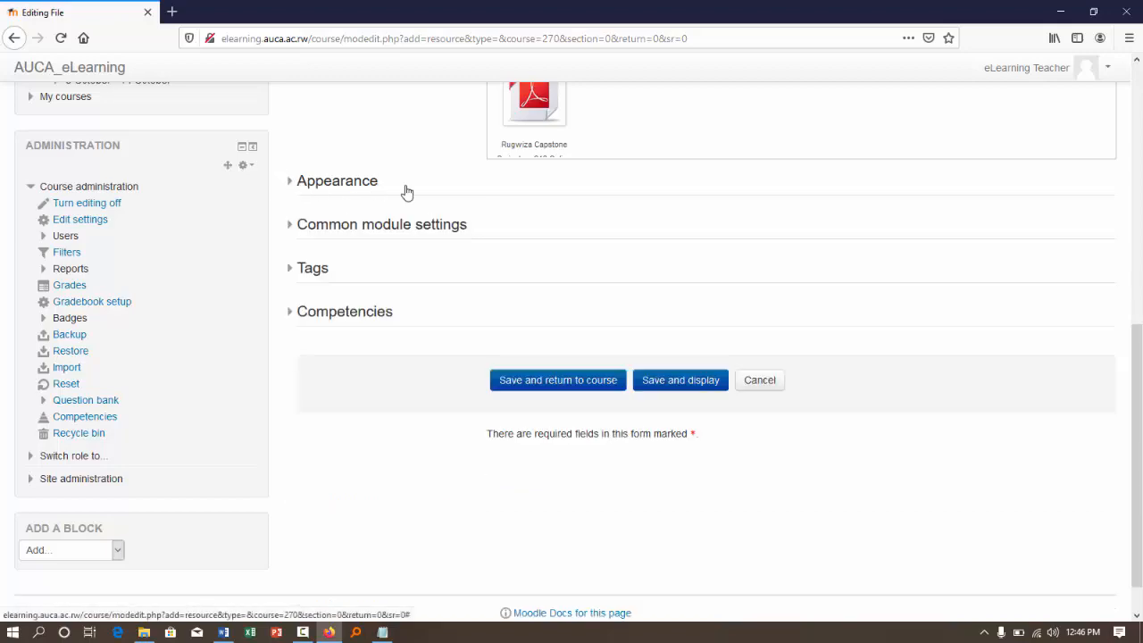
- Save and display the syllabus file resource, and go back to the Linux course page
click(676, 379)
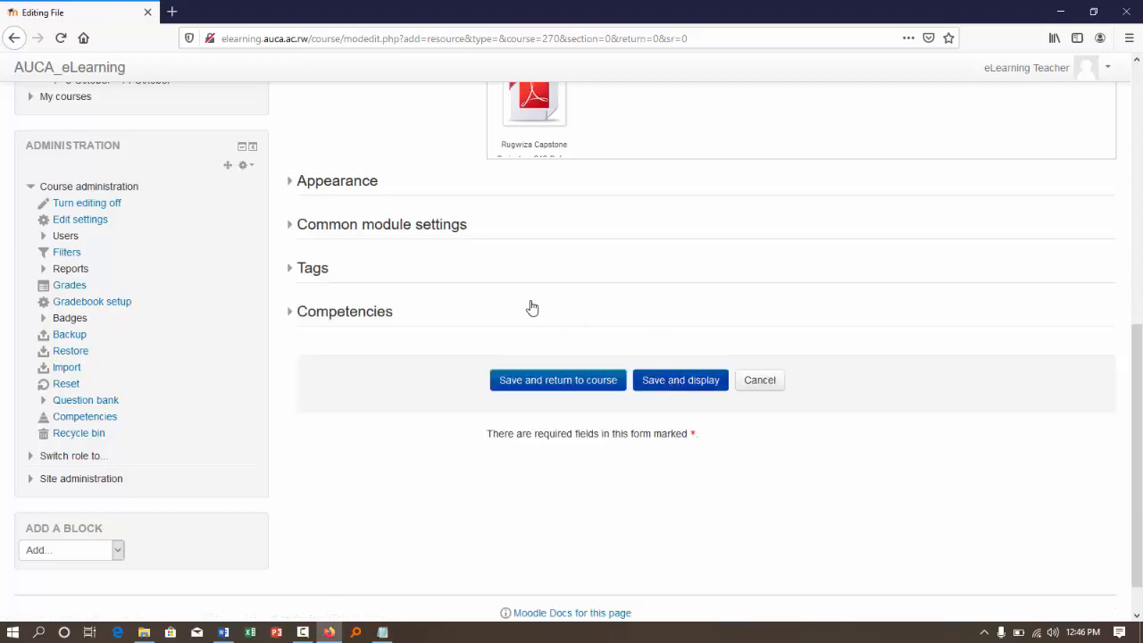
scroll(532, 306, up, 3)
scroll(533, 307, up, 3)
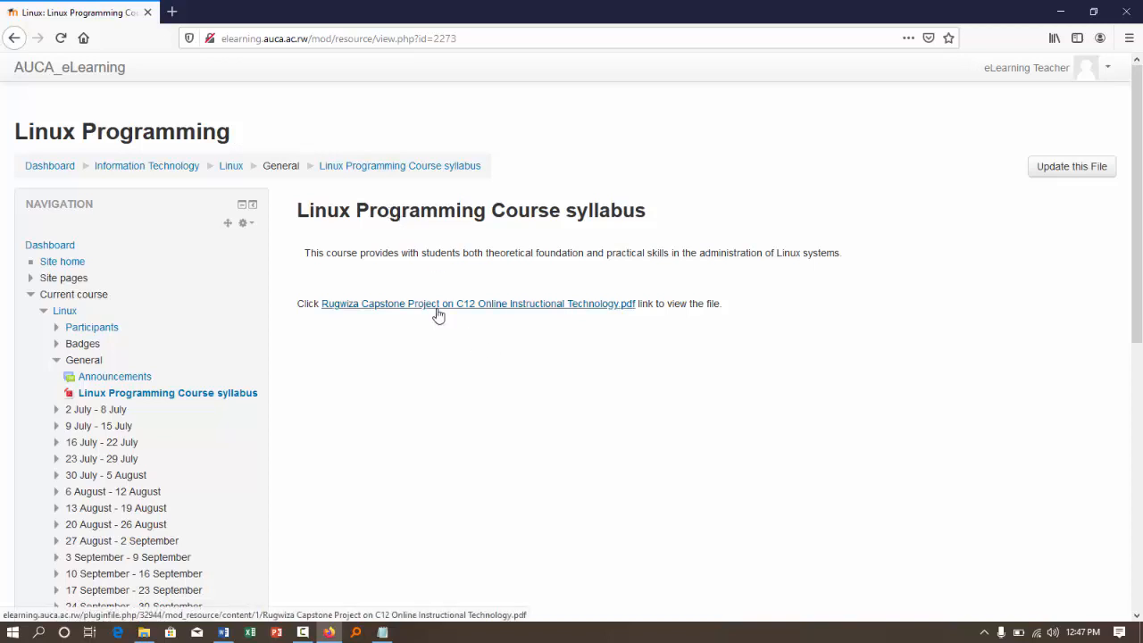
click(229, 167)
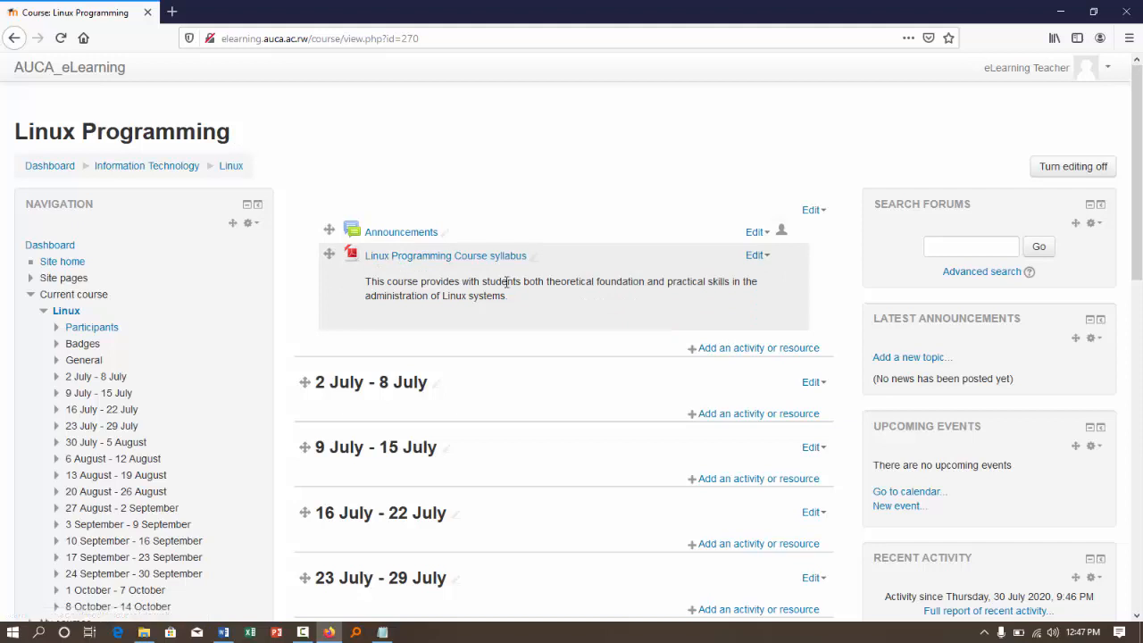
- Start adding a Forum activity to the general section below the course syllabus
click(761, 351)
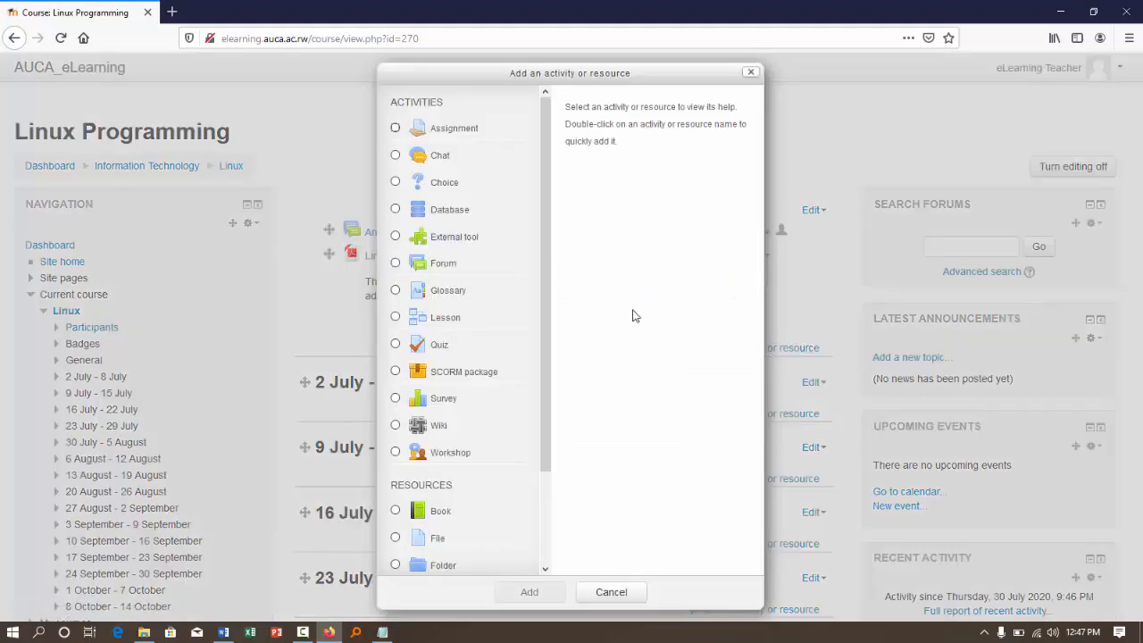
click(395, 262)
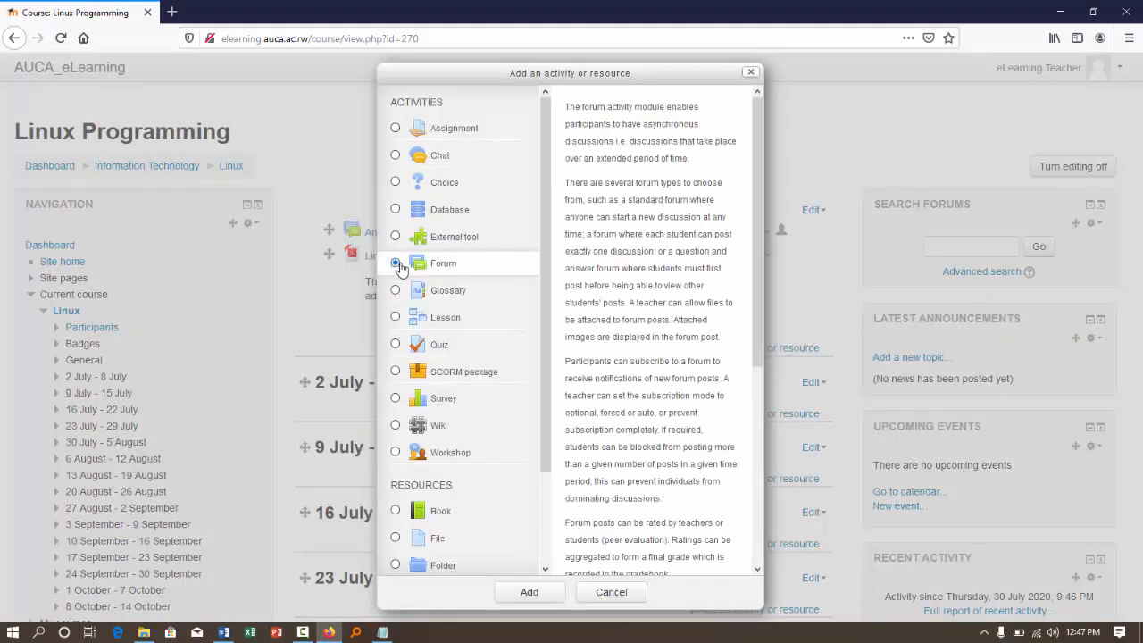
click(530, 592)
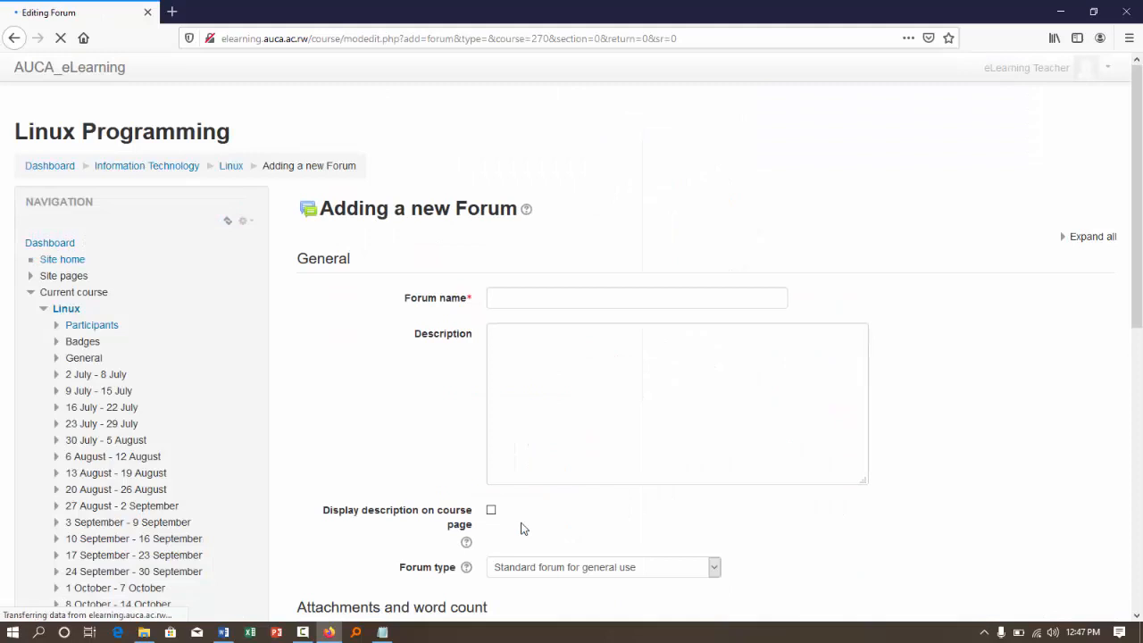
- Name the forum Self introduction and move on to its empty description
click(500, 296)
text(Self Intr)
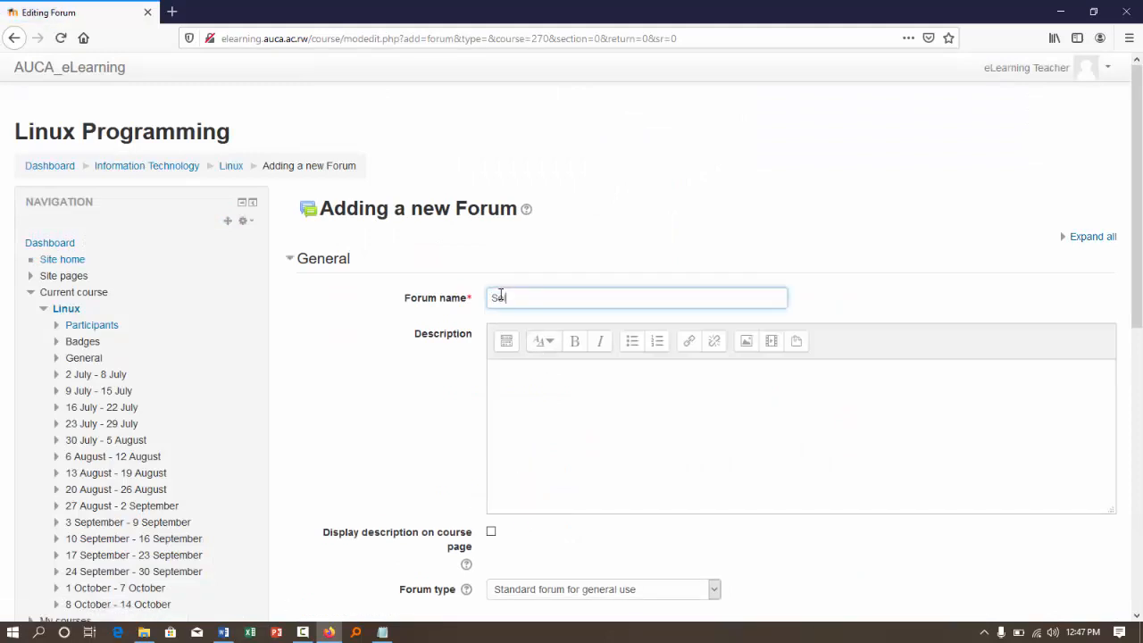
text(oduction)
click(531, 413)
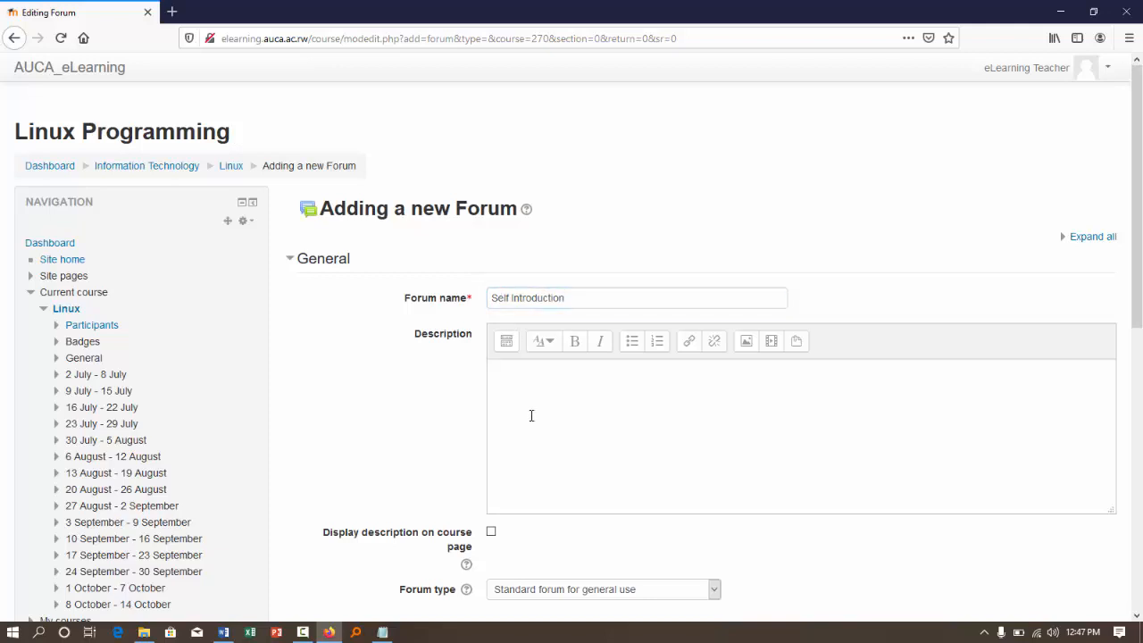
- Describe the forum as "Please Introduce yourself to the Learning Community in at least 30 Words. Please respond to at least two posting of your friends"
text(Please)
text(introduce yourself to the Learning Community in at least 30 Words. Please respond to at least two posting of your friends)
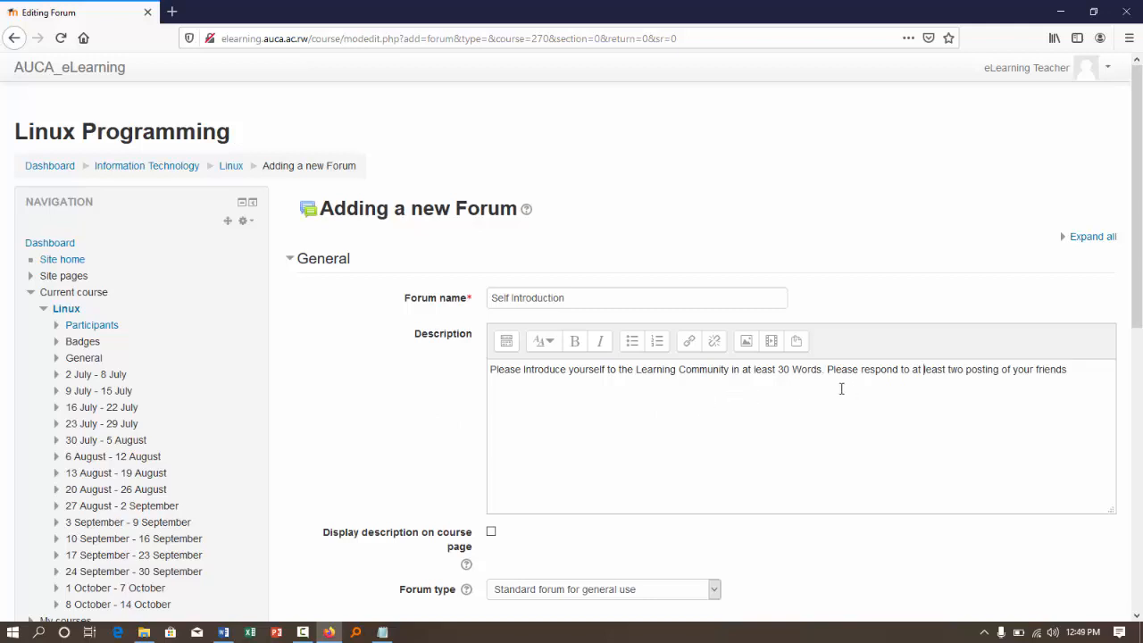
- Show the additional formatting options of the description editor and format the description text as a heading
click(507, 341)
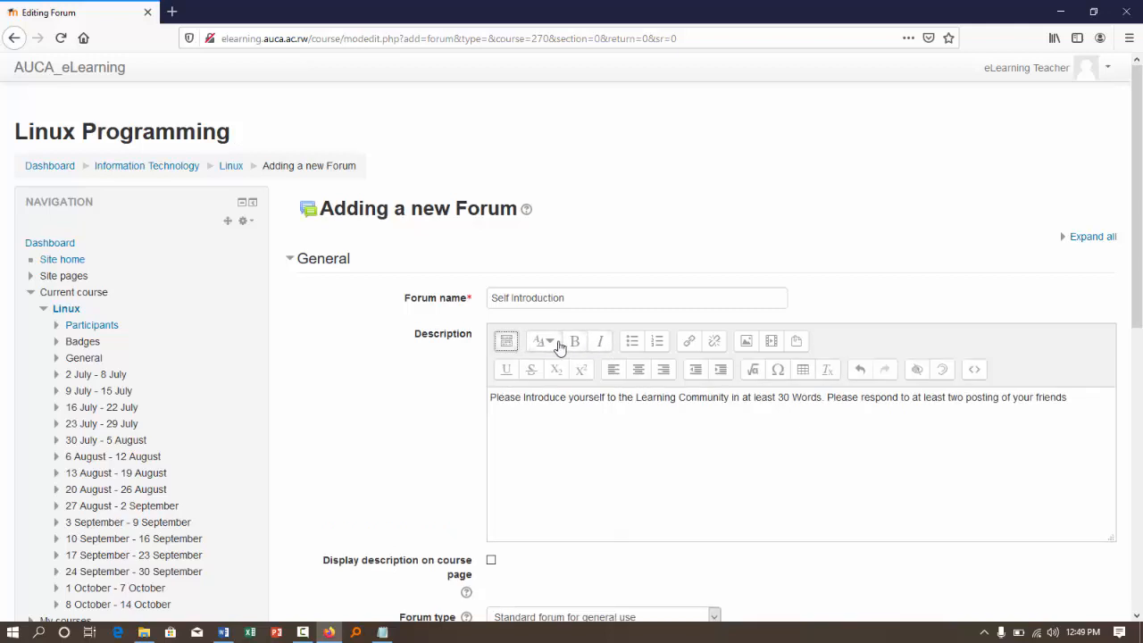
click(552, 343)
click(563, 403)
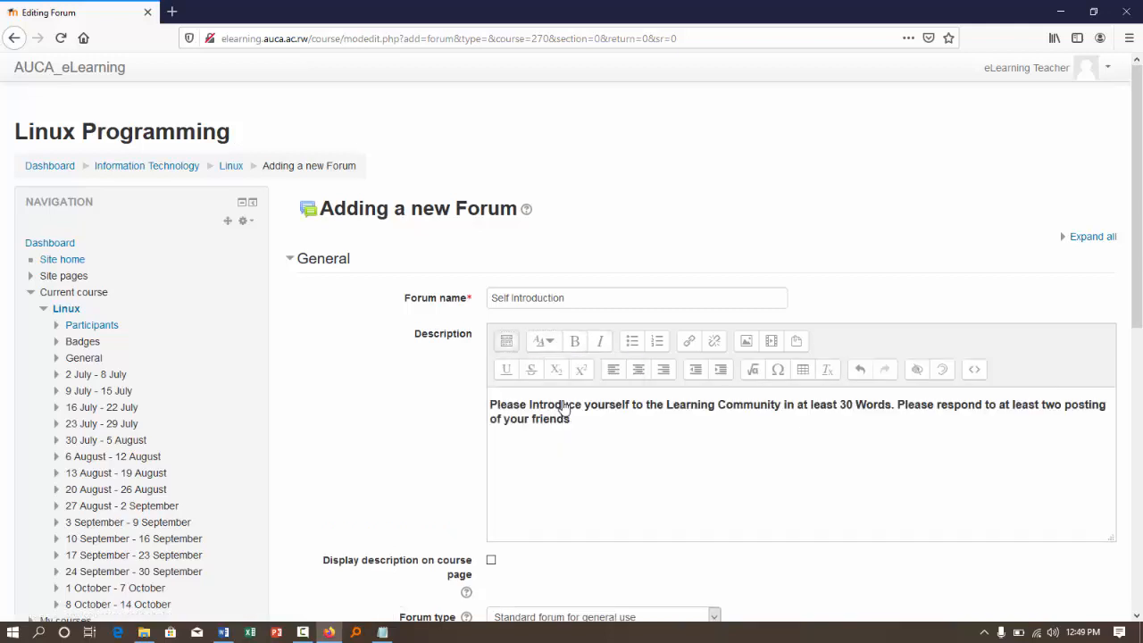
- Enable displaying the description on the course page and choose "Standard forum for general use" as the forum type
scroll(396, 414, down, 3)
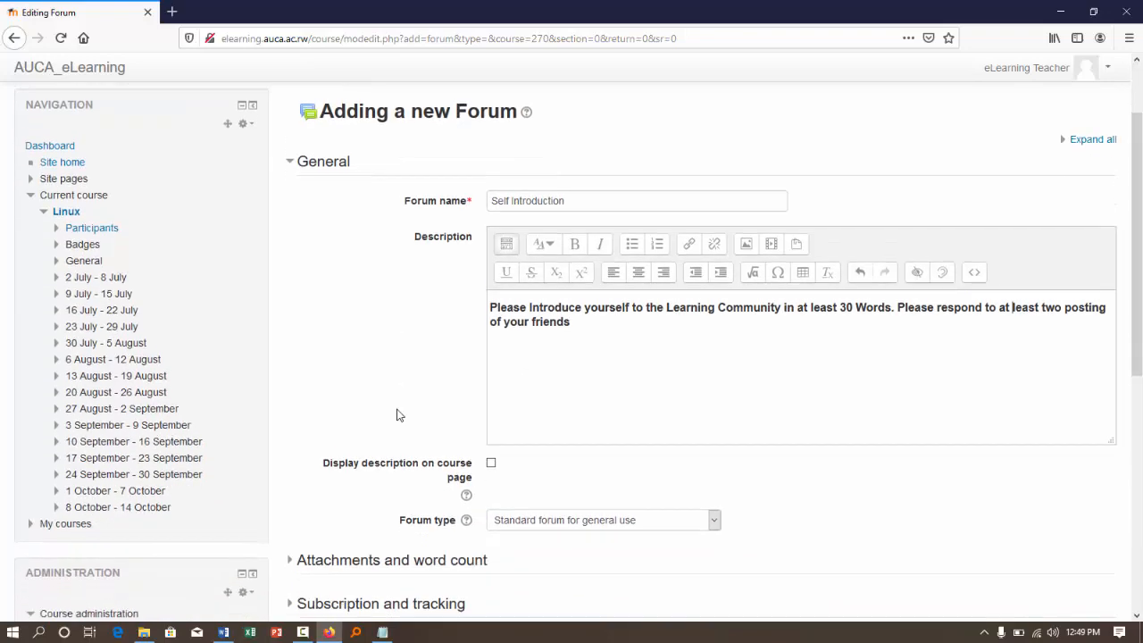
click(491, 444)
scroll(428, 386, down, 2)
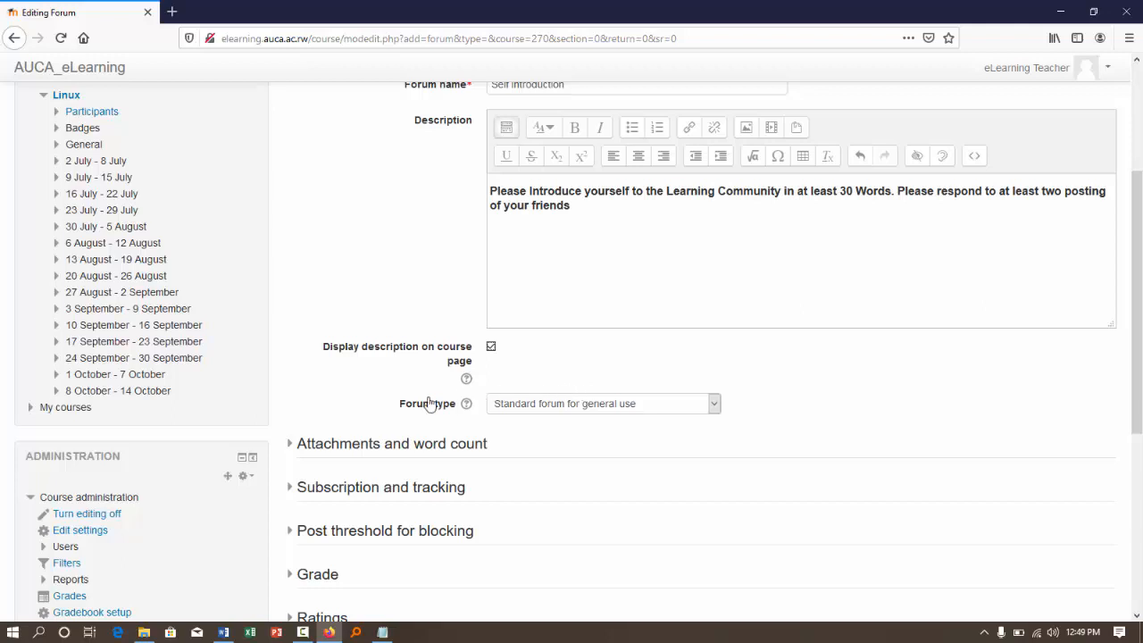
click(614, 409)
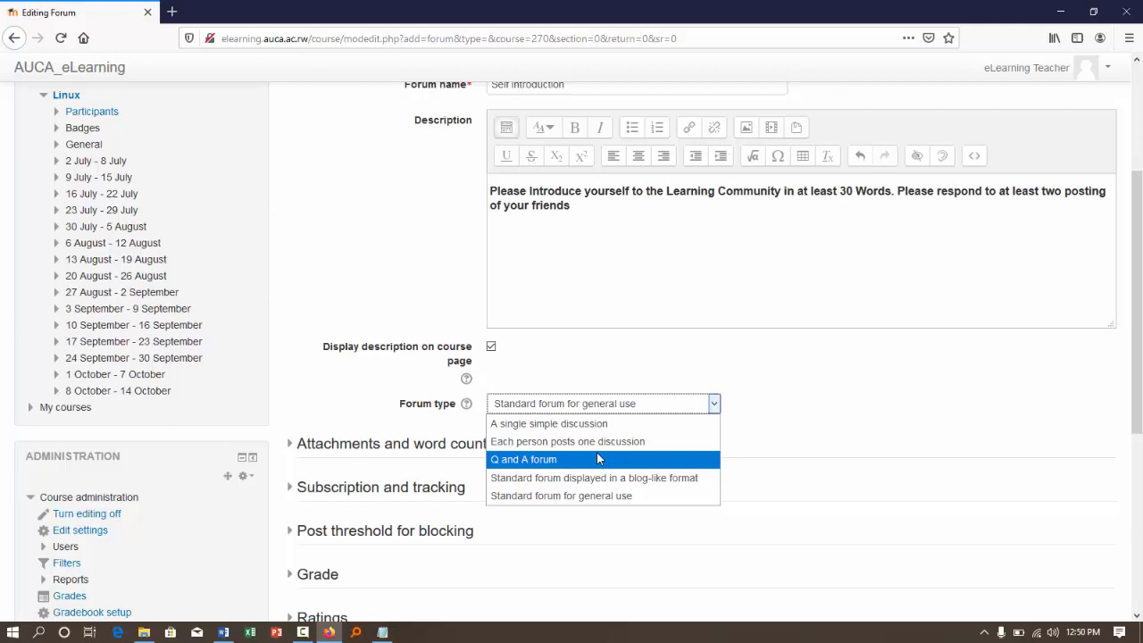
click(615, 499)
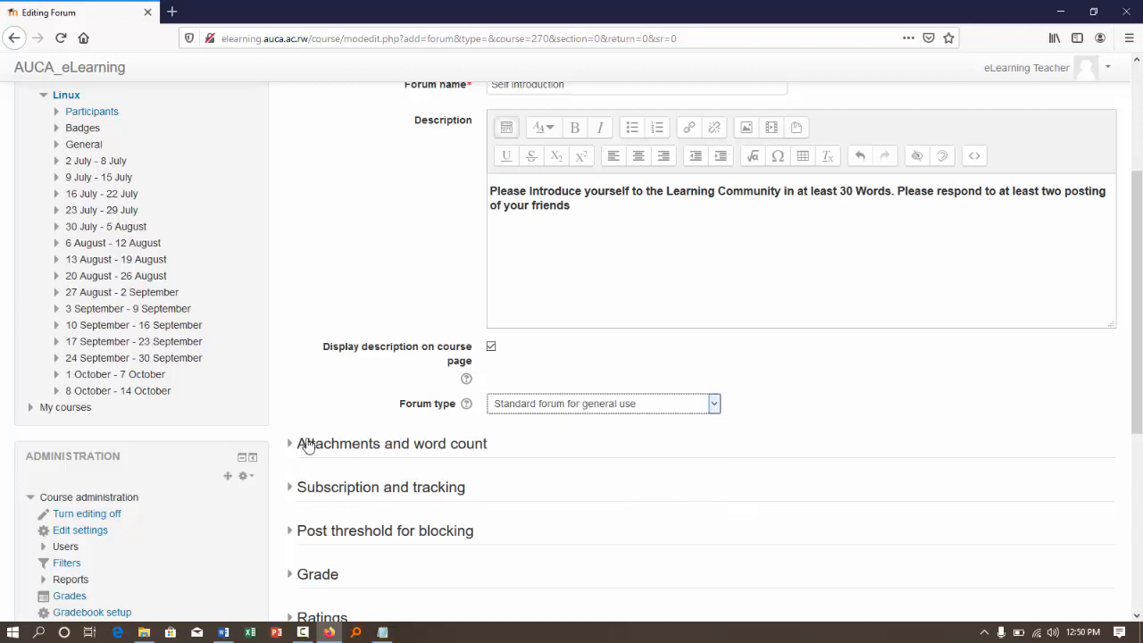
- Expand and examine the forum's Attachments and word count settings and its Subscription and tracking settings
click(313, 445)
scroll(490, 412, down, 3)
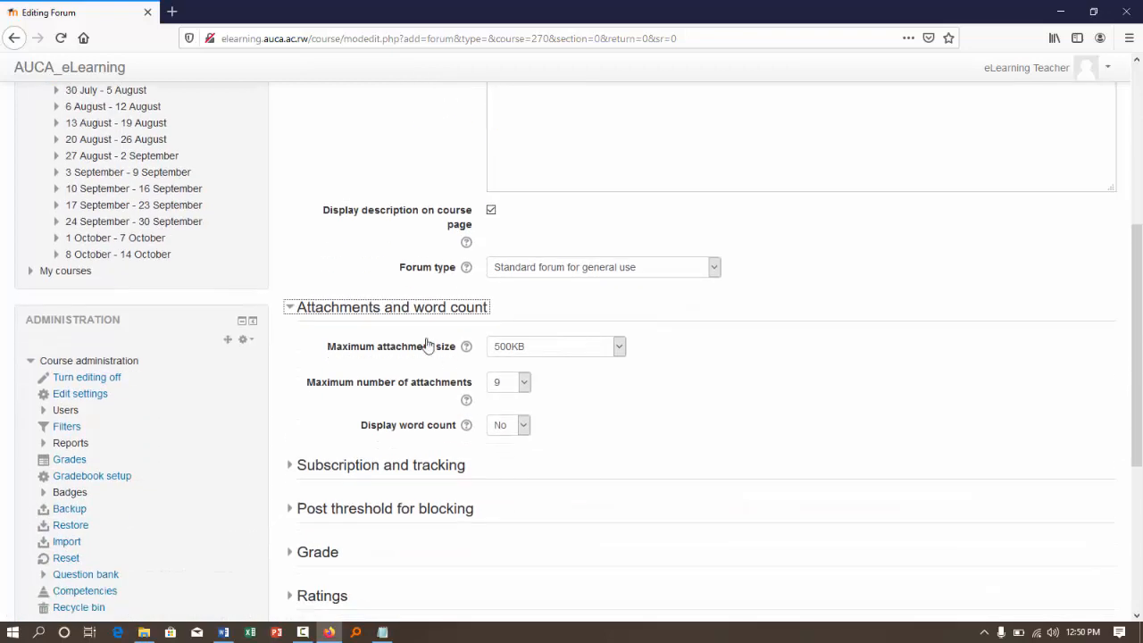
scroll(361, 407, down, 1)
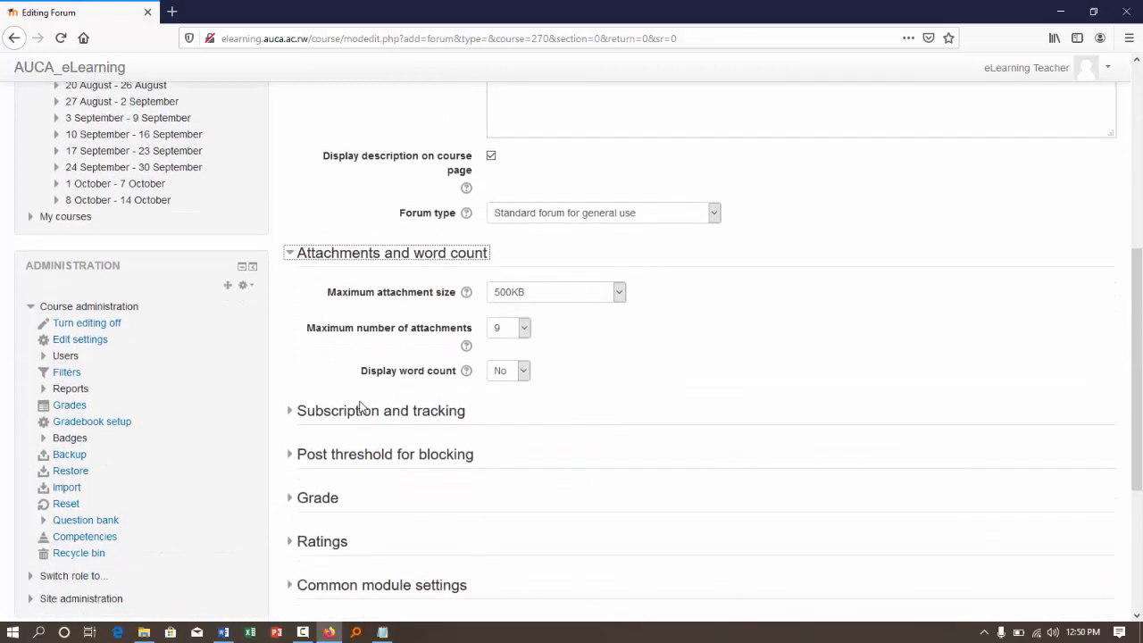
click(301, 409)
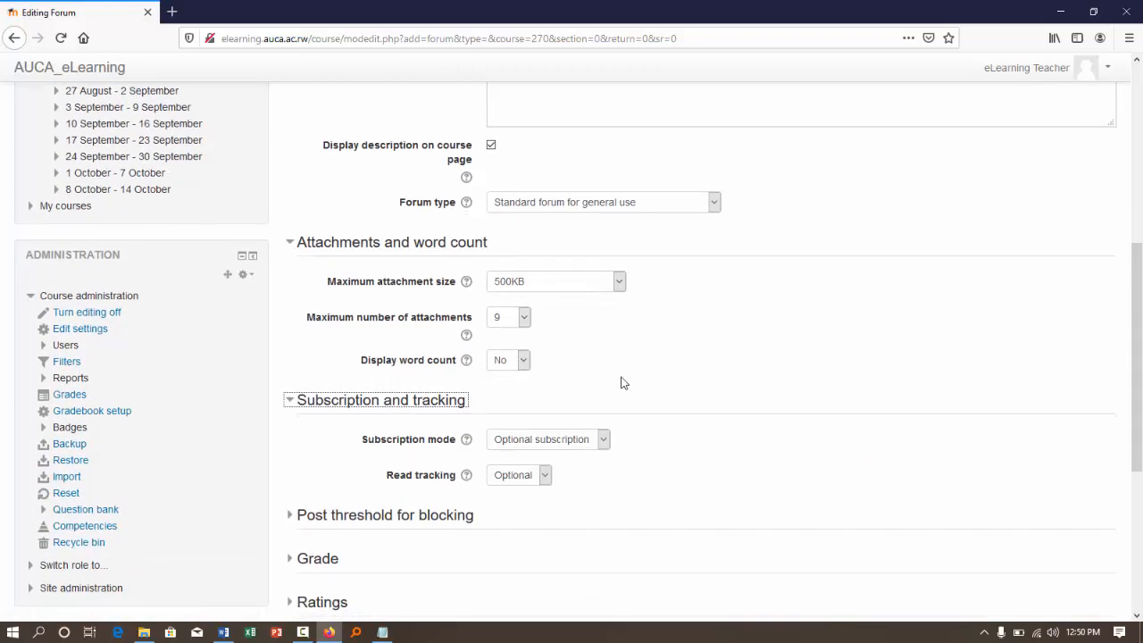
scroll(620, 384, down, 1)
scroll(536, 375, down, 2)
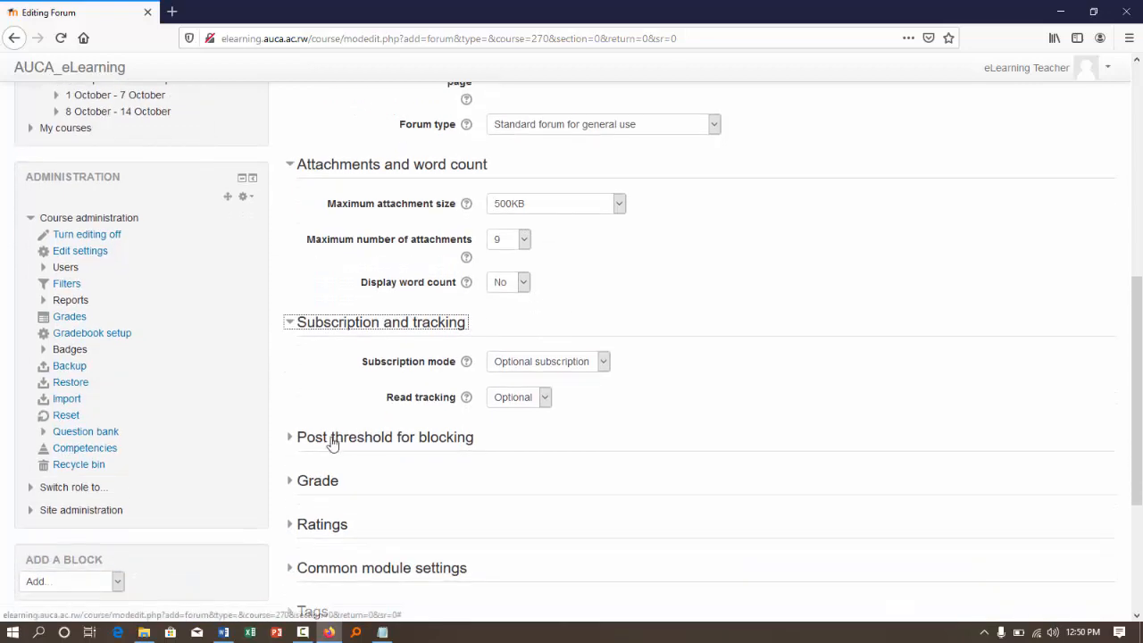
- Expand the forum's Post threshold for blocking, Grade and Ratings sections to examine their settings
click(333, 440)
scroll(614, 402, down, 3)
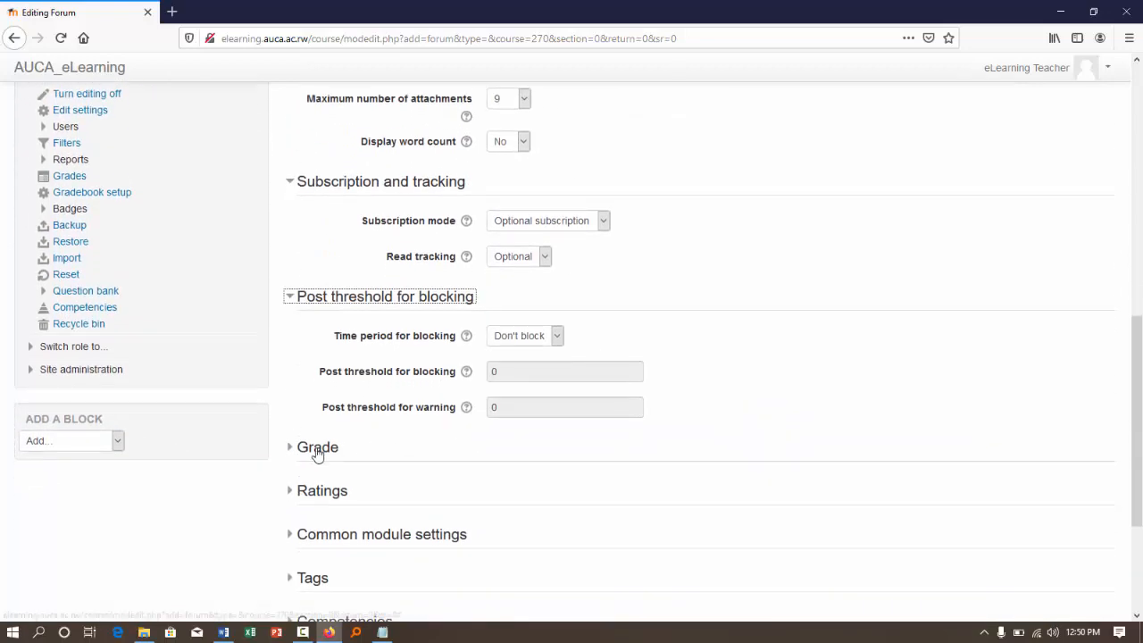
click(318, 448)
scroll(589, 409, down, 5)
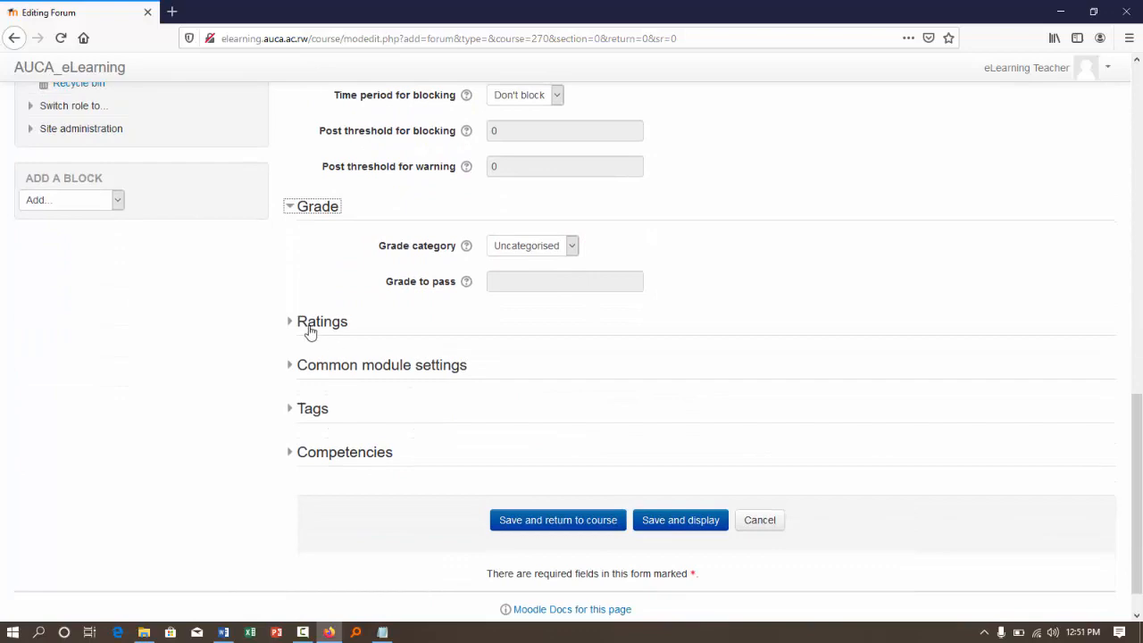
click(306, 322)
- Review all expanded forum settings from the description through to the rating scale and date range
scroll(421, 385, up, 10)
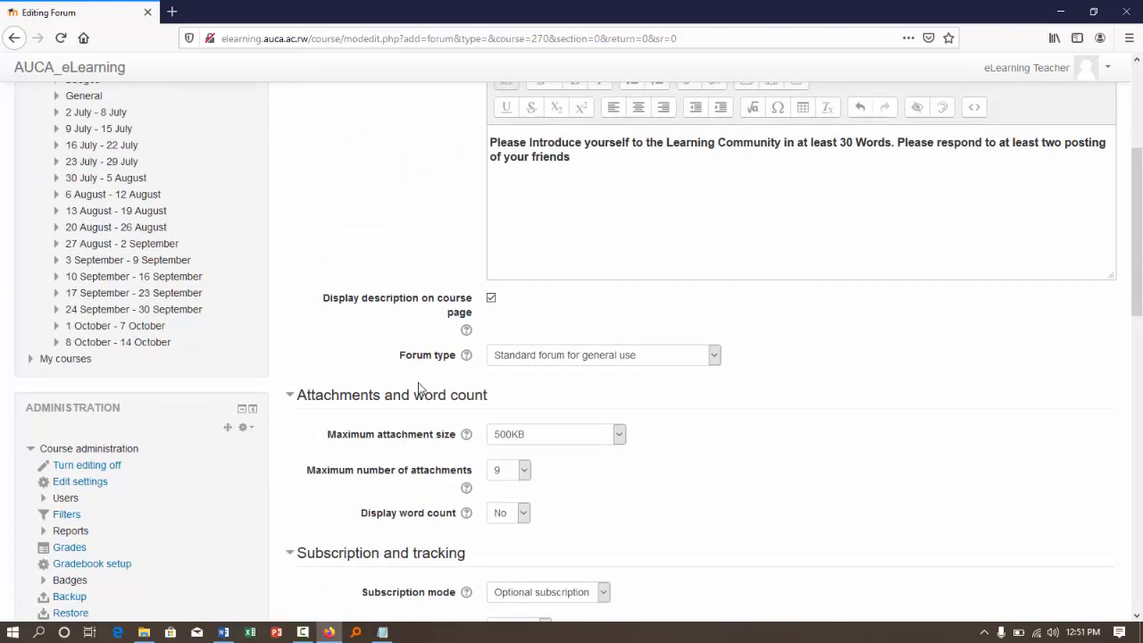
scroll(419, 387, down, 6)
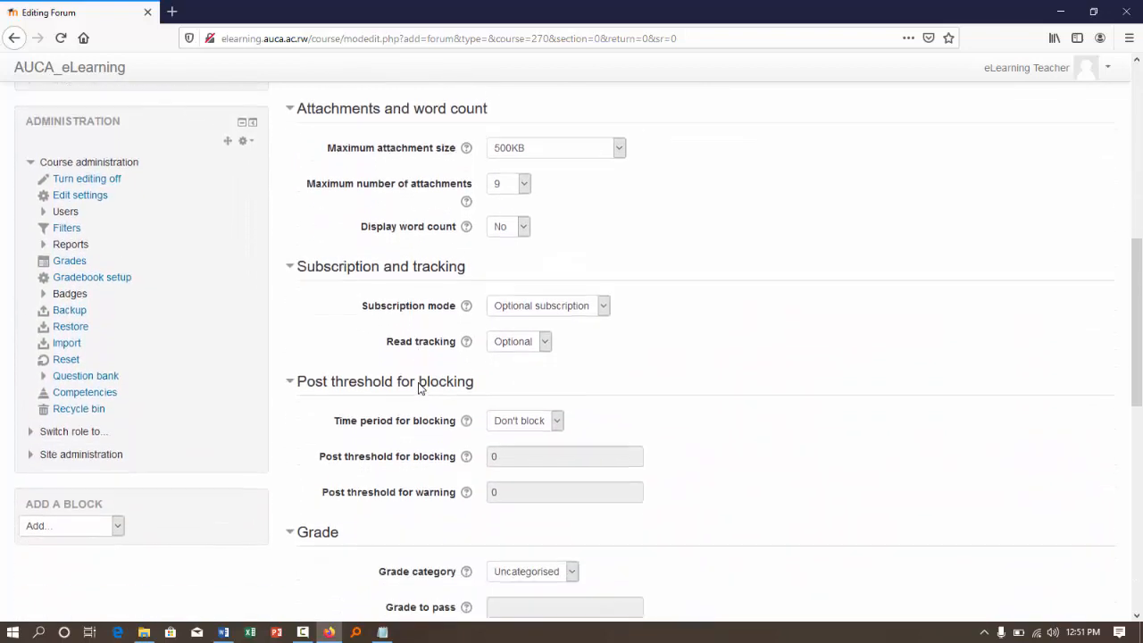
scroll(419, 387, down, 2)
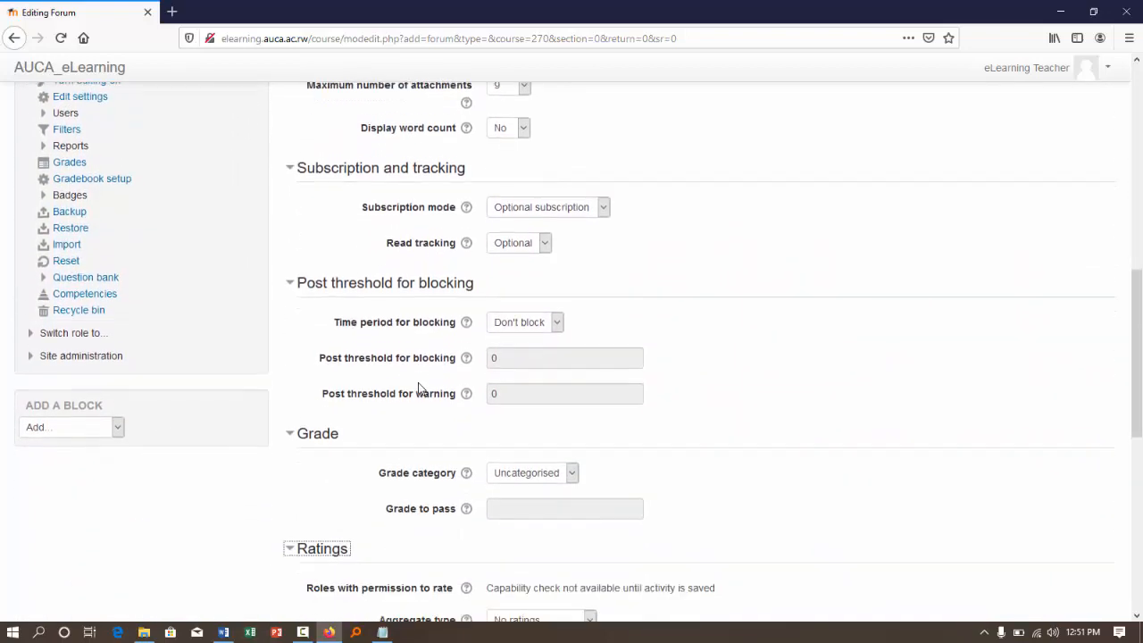
scroll(419, 386, down, 6)
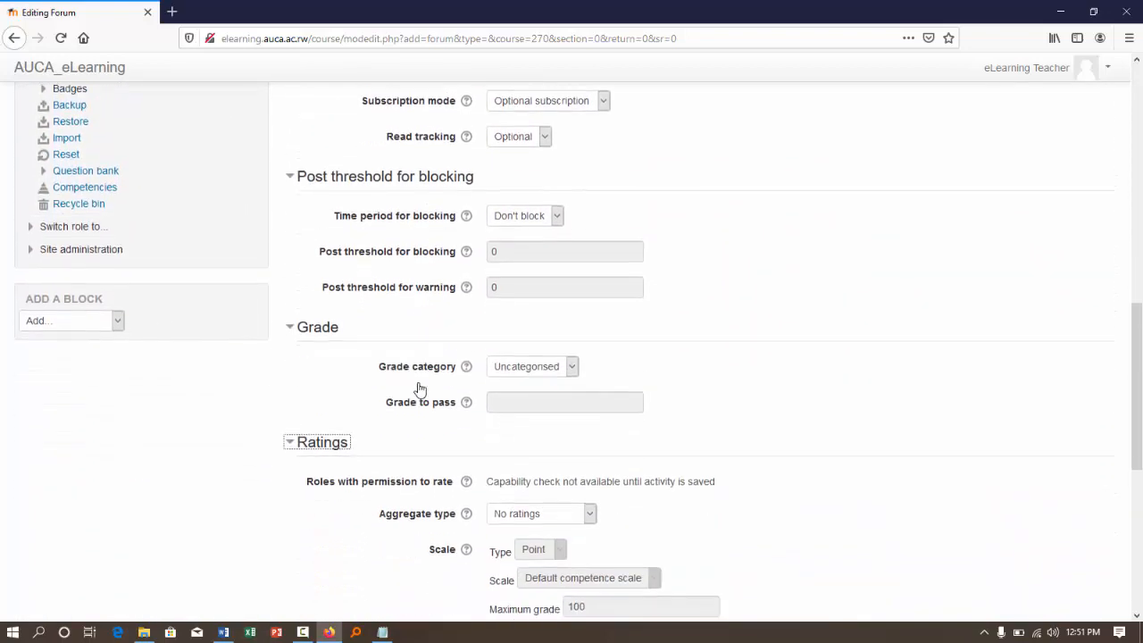
scroll(419, 387, down, 3)
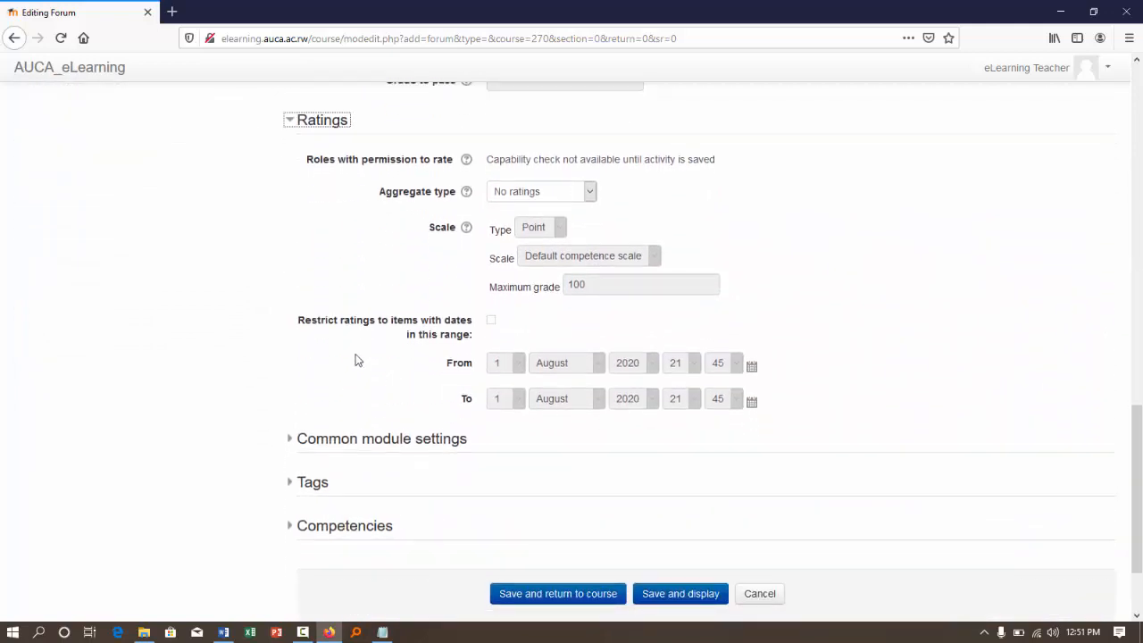
scroll(468, 297, down, 1)
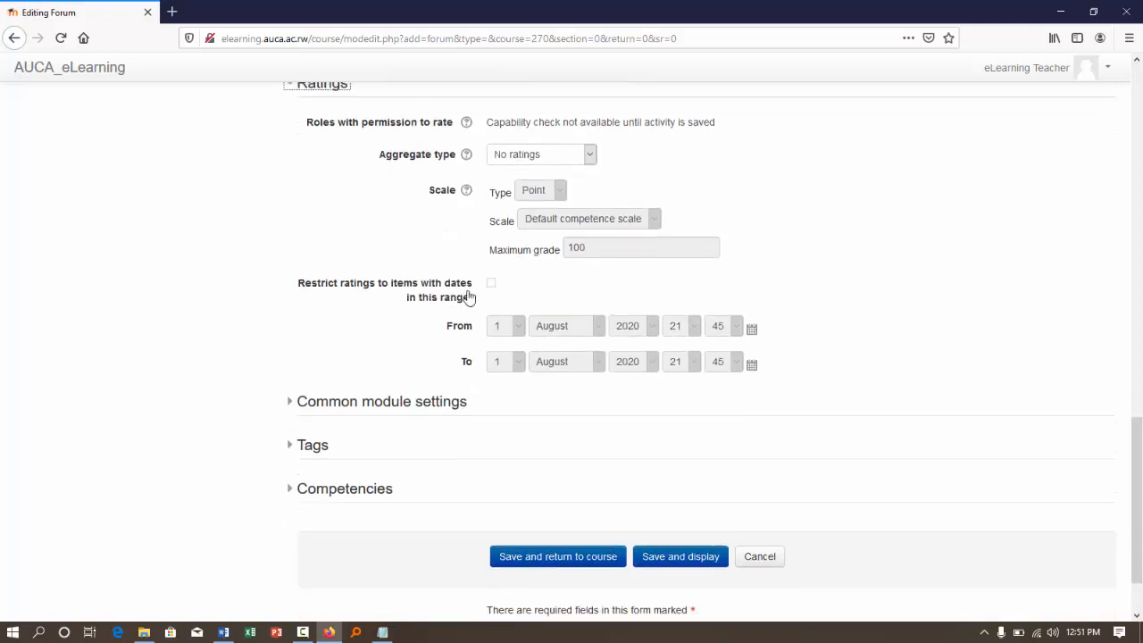
- Expand the Common module settings, and save the Self Introduction forum, returning to the course page
click(324, 350)
scroll(504, 328, down, 3)
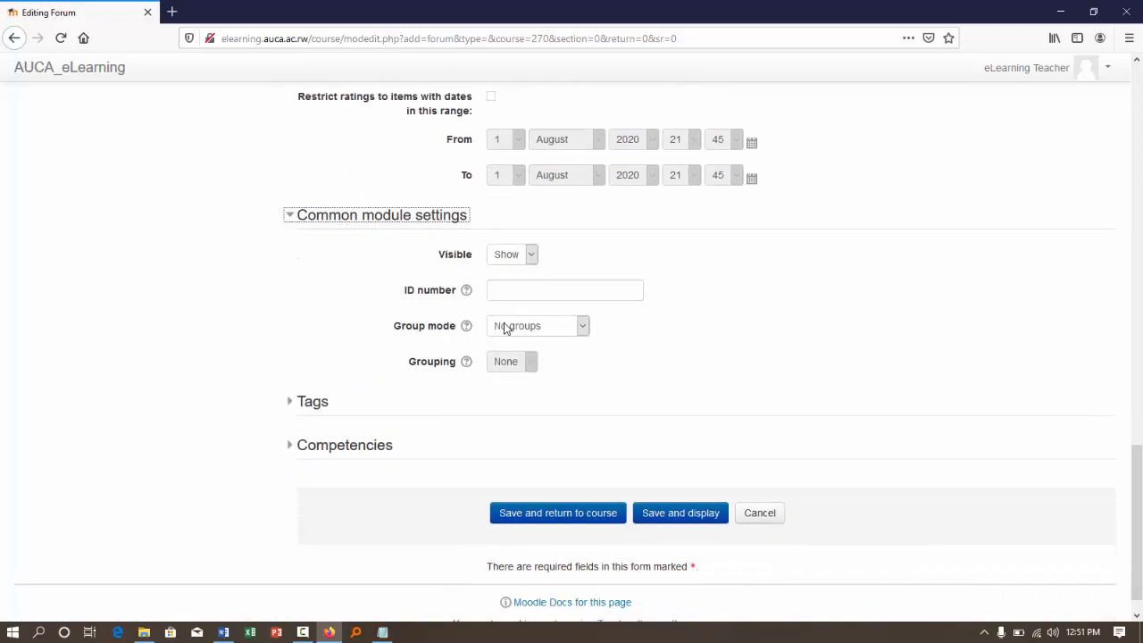
click(562, 514)
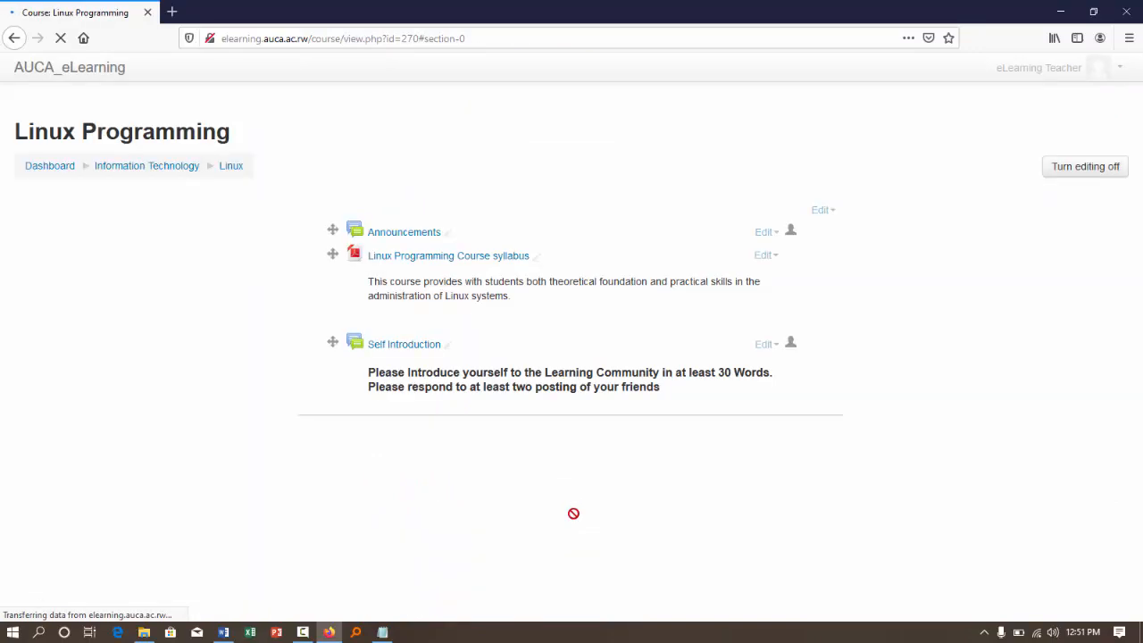
- Start adding another Forum activity to the general section below the Self Introduction forum
scroll(510, 301, up, 2)
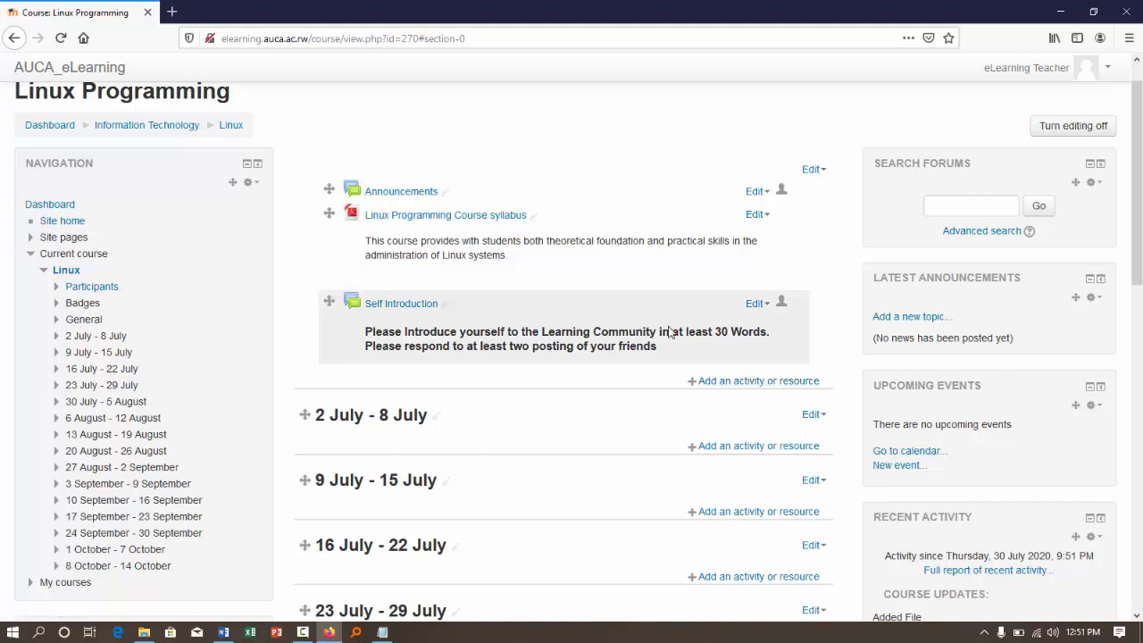
click(752, 384)
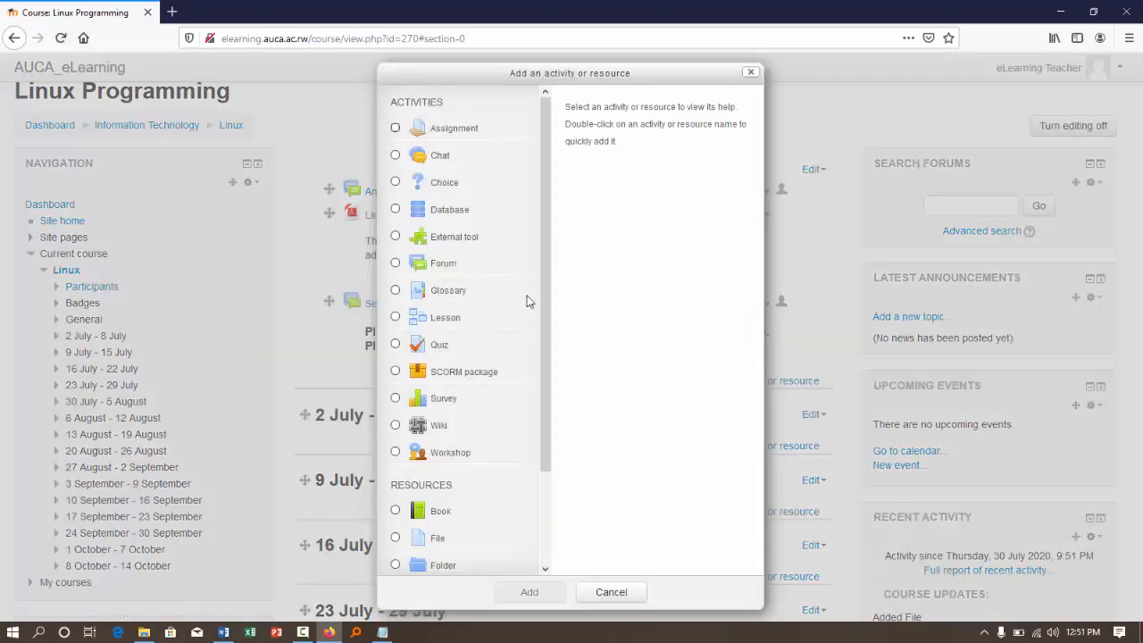
click(398, 263)
click(520, 595)
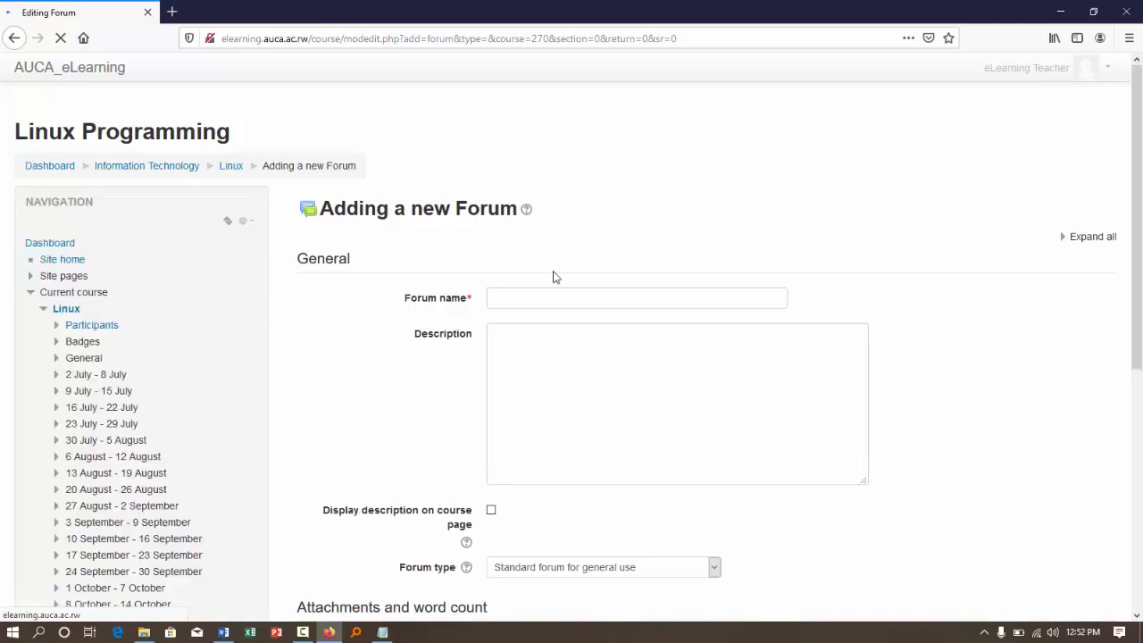
- Name the new forum "Questions and Answers"
click(544, 298)
text(Q)
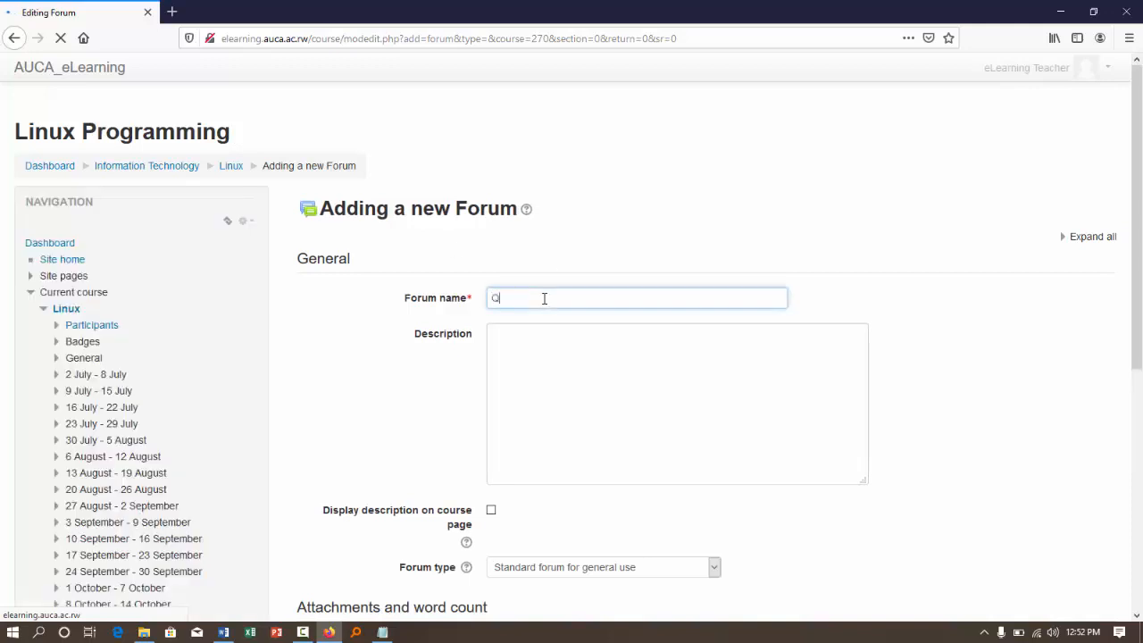
text(uestions and Answers)
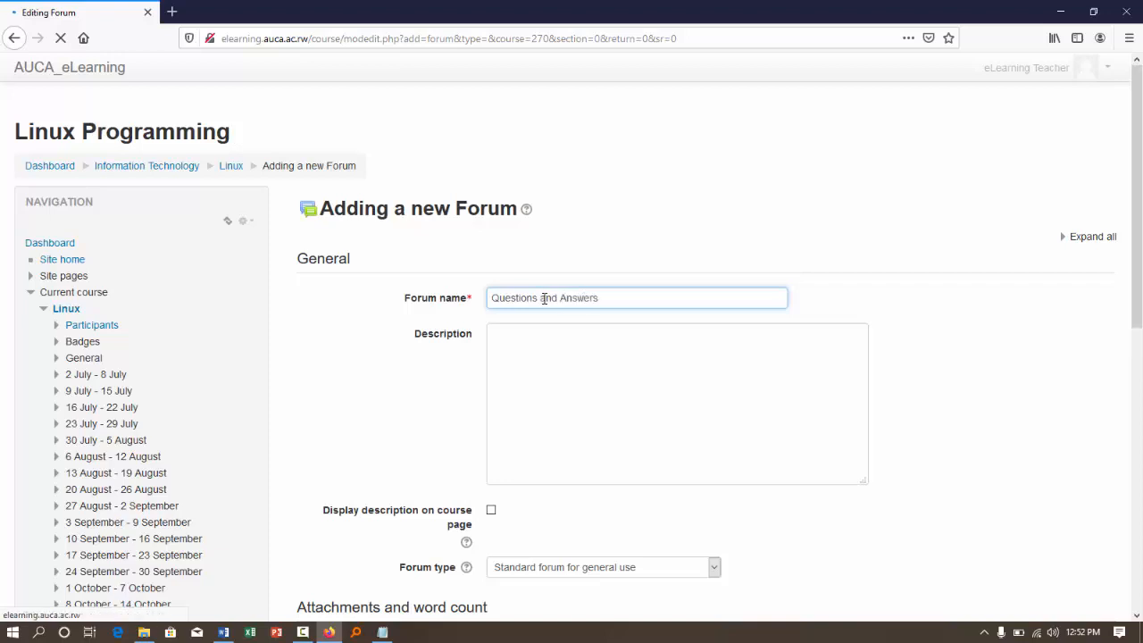
- Enter the description "Please ask any Question encountered along the Learning" and enable displaying it on the course page
click(543, 361)
click(537, 411)
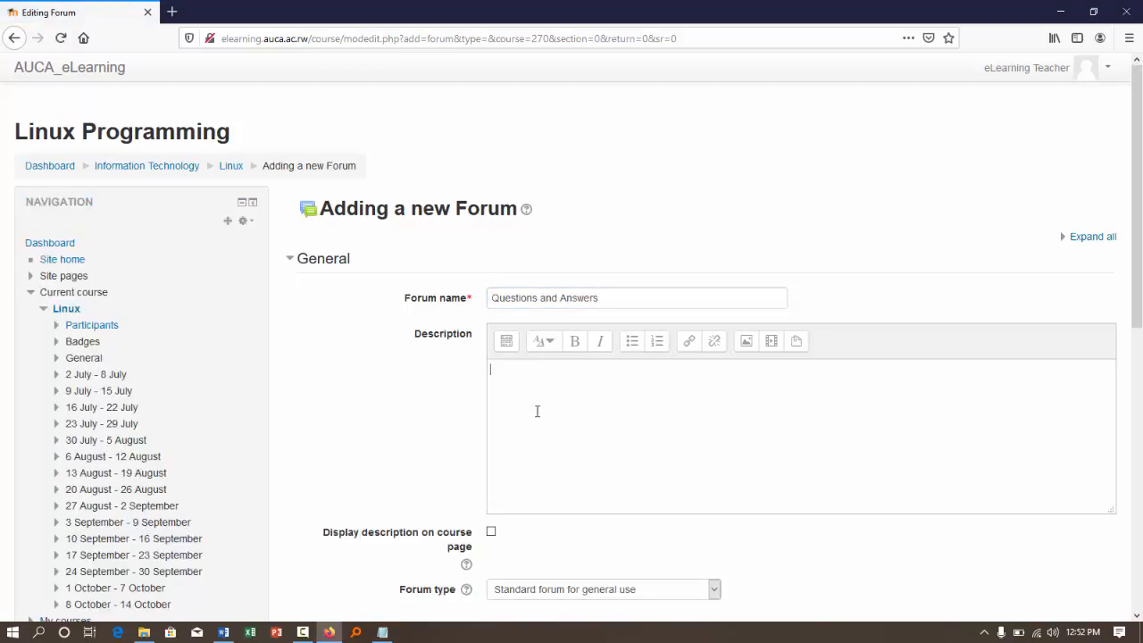
text(Please ask any Question encountered along the Learning)
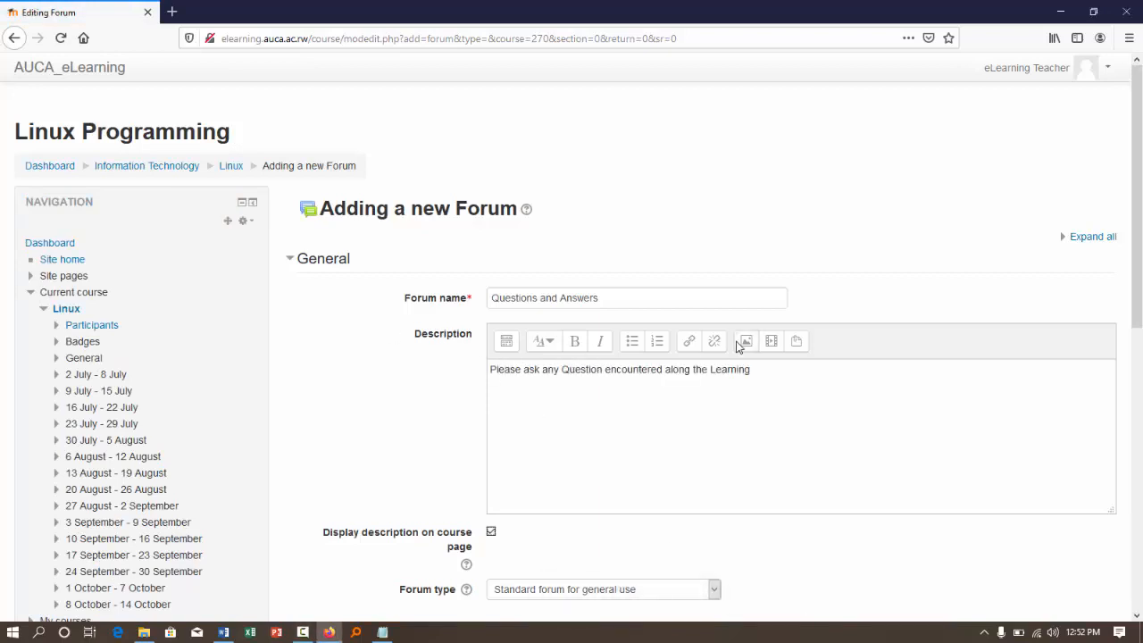
- Examine the new forum's Attachments and word count settings and collapse the section again
scroll(668, 393, down, 2)
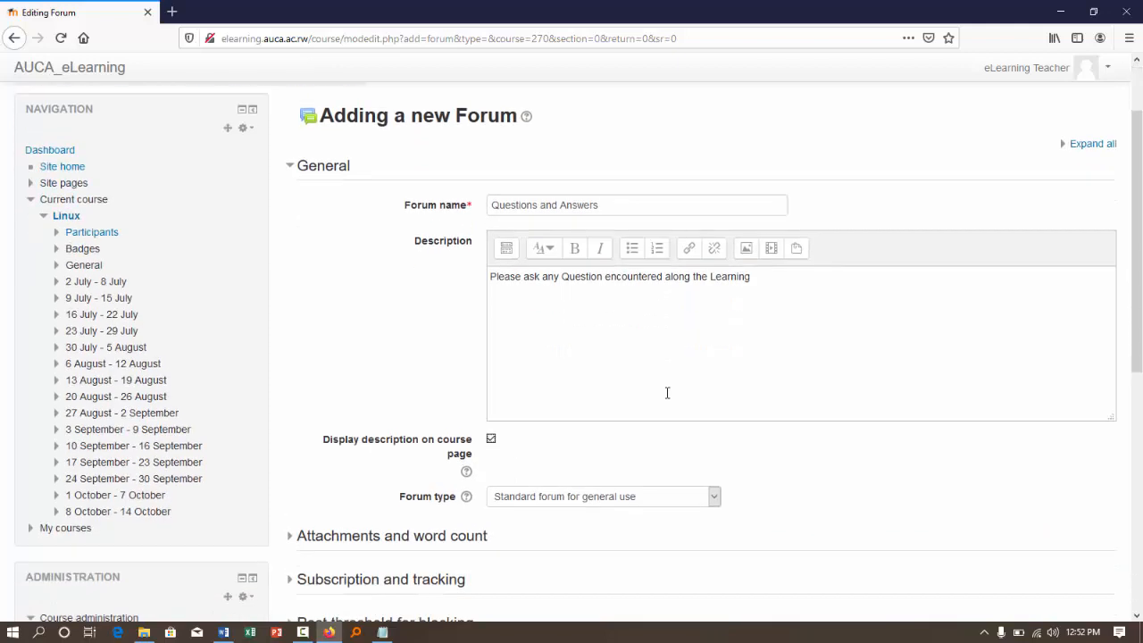
scroll(672, 428, down, 2)
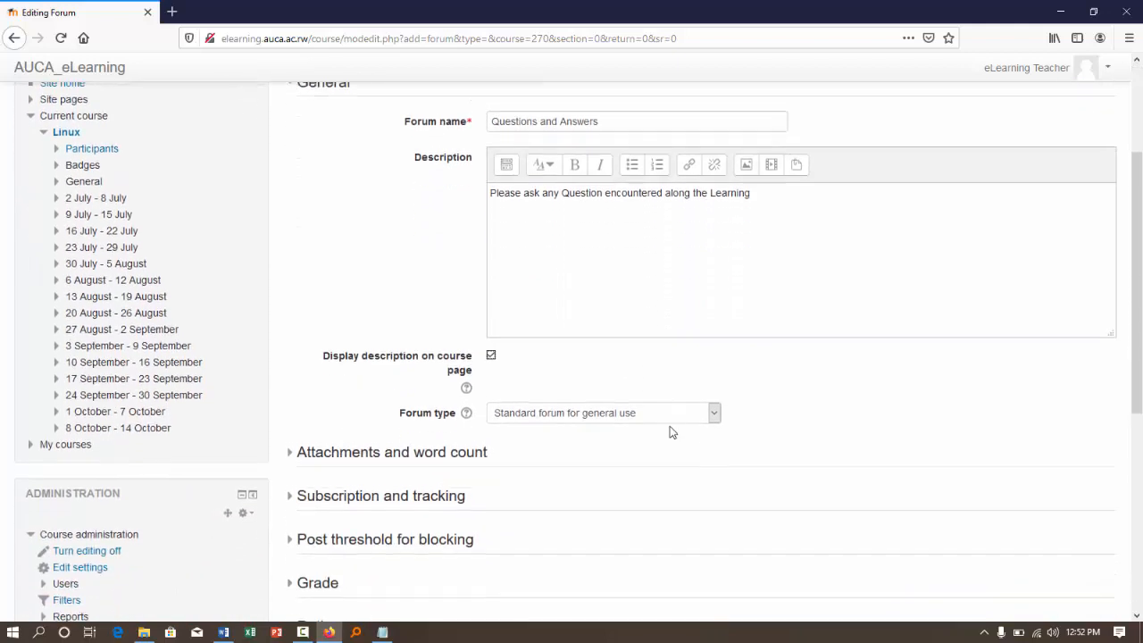
scroll(671, 432, down, 1)
click(323, 432)
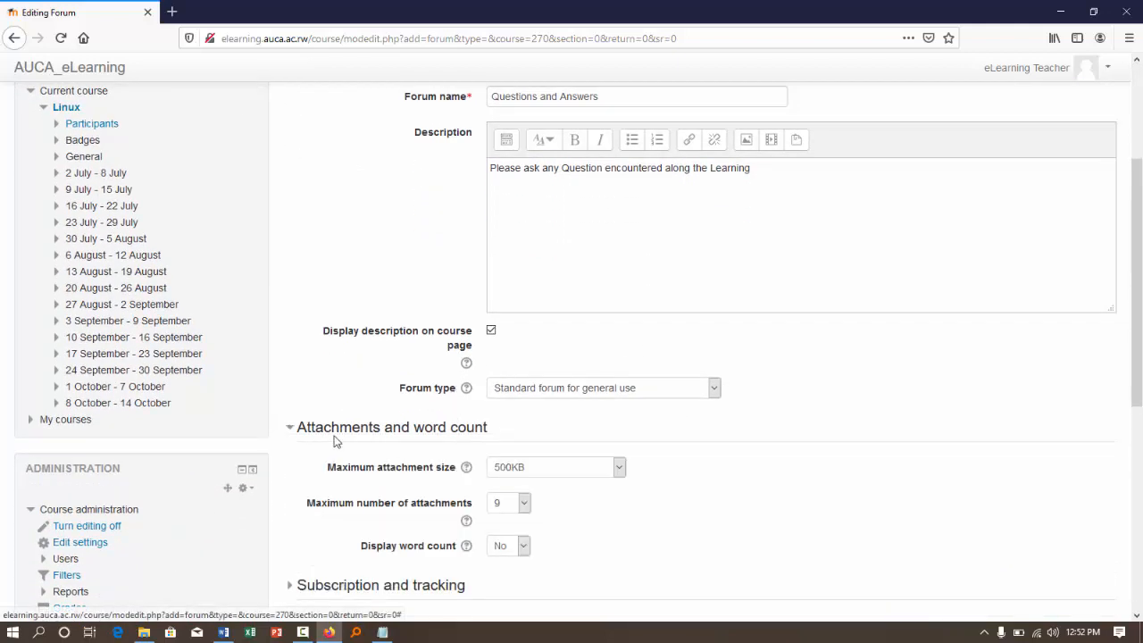
click(327, 432)
- Save the Questions and Answers forum and return to the course page
scroll(577, 362, down, 2)
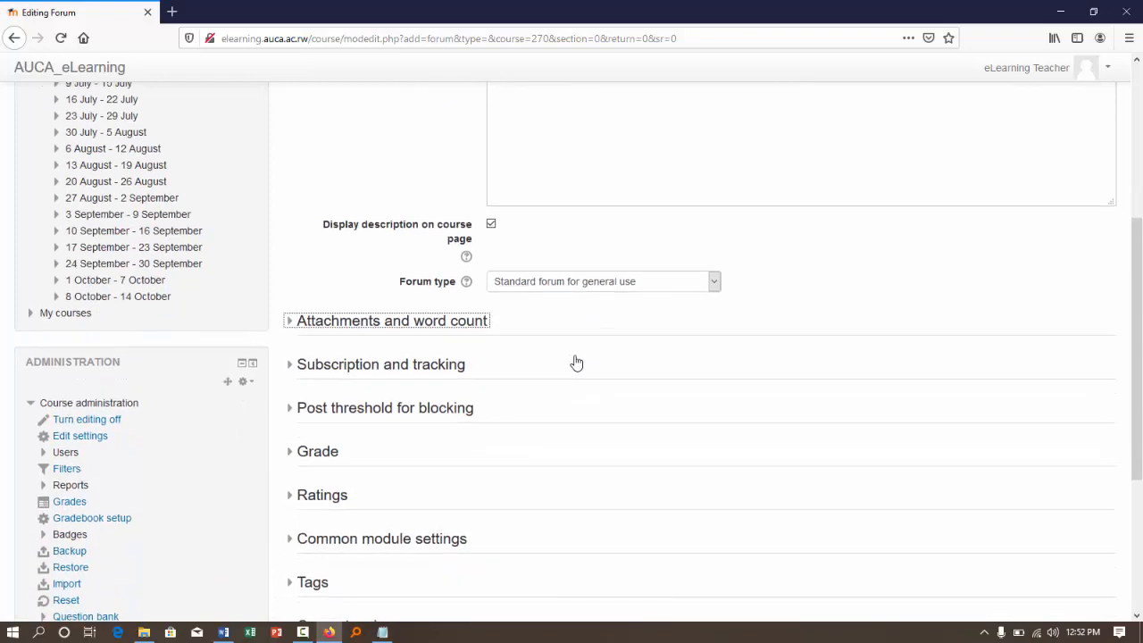
scroll(576, 363, down, 5)
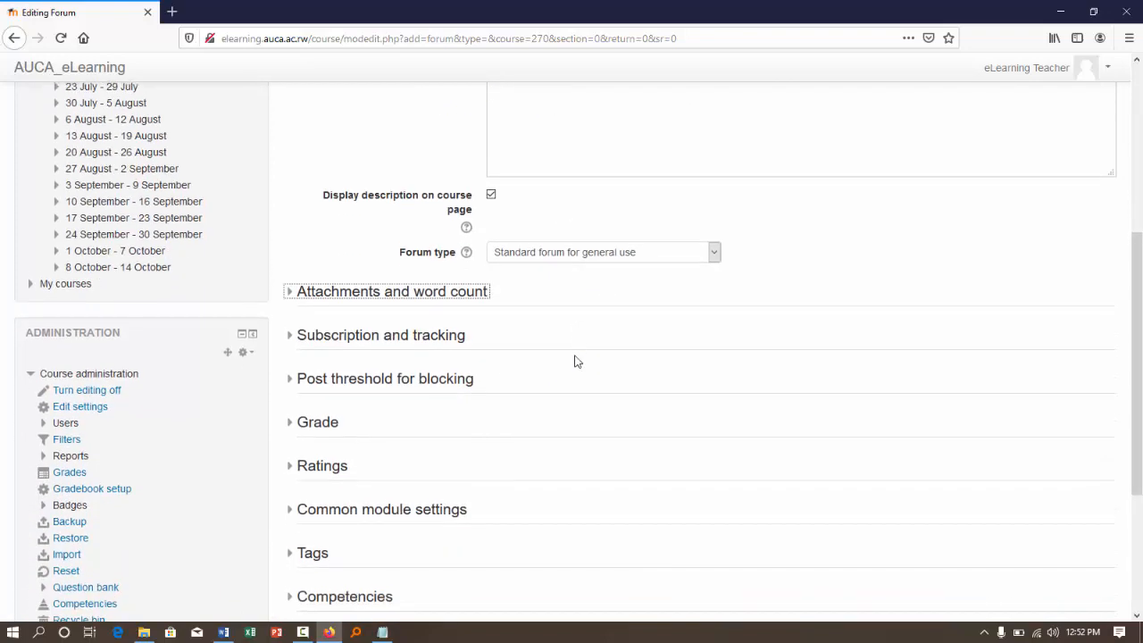
click(551, 476)
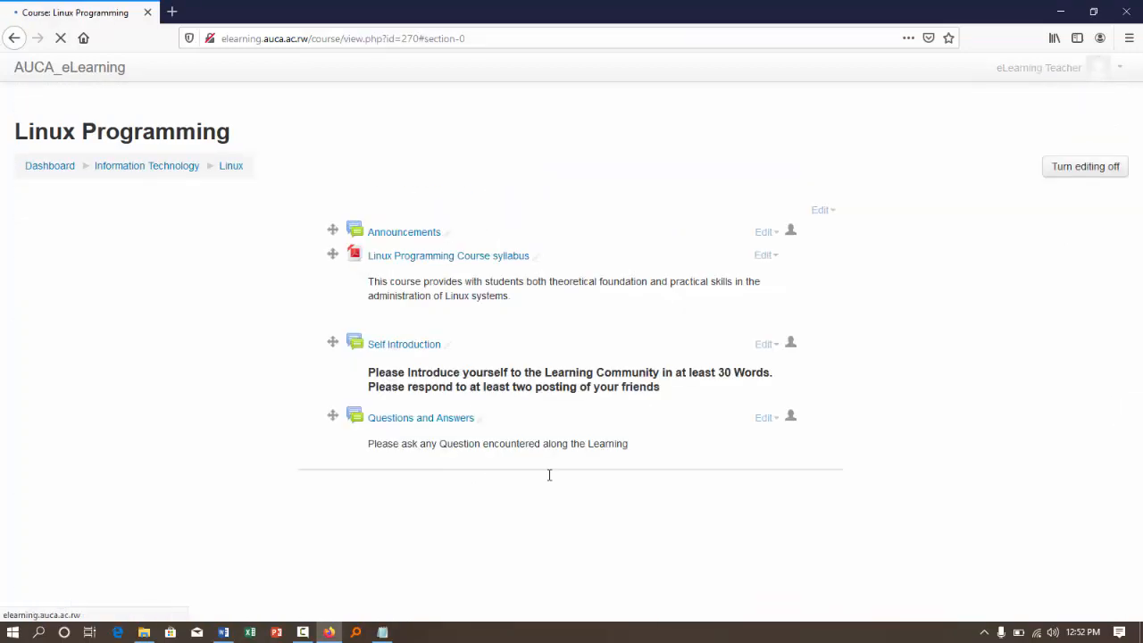
scroll(482, 223, up, 3)
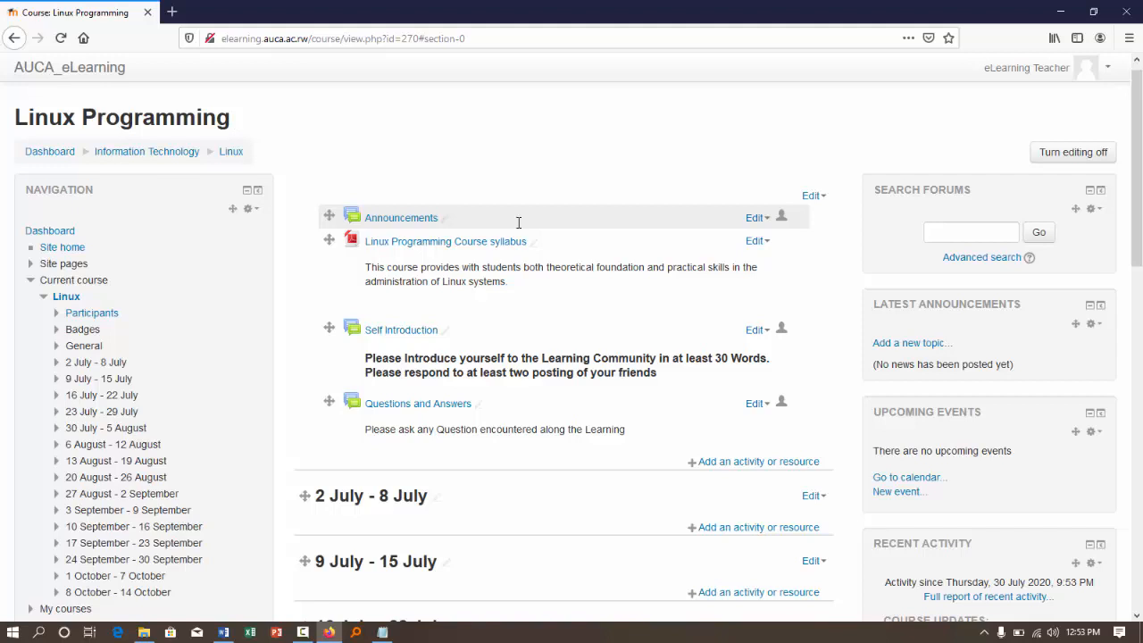
- Start adding a Label to the course's general section above the 2 July - 8 July week
click(744, 462)
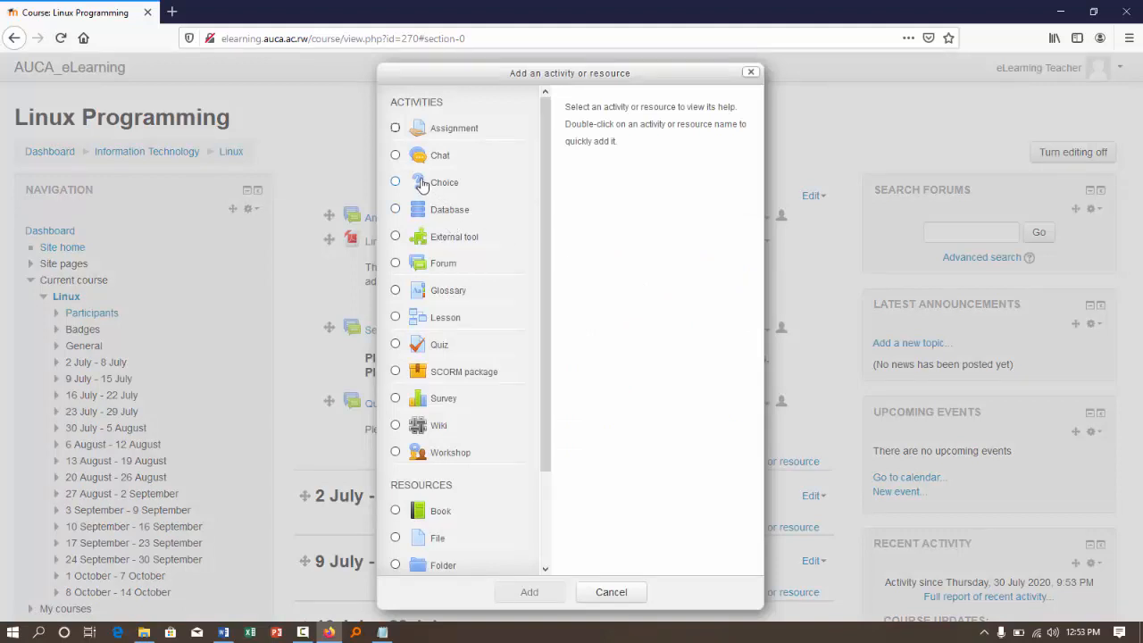
scroll(422, 184, down, 2)
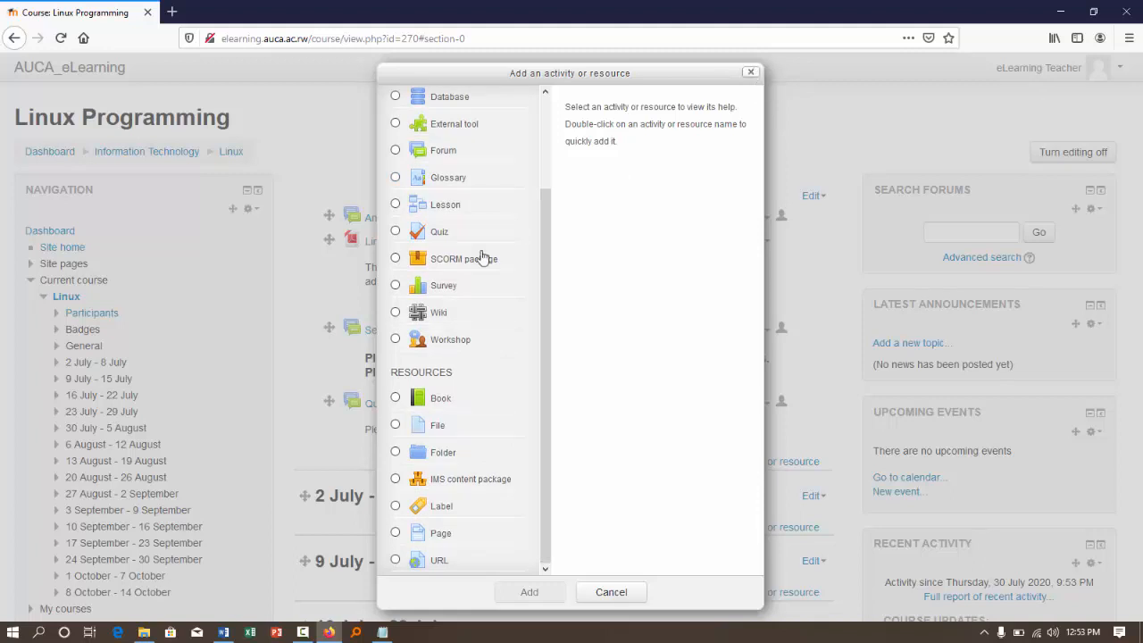
click(396, 507)
click(530, 601)
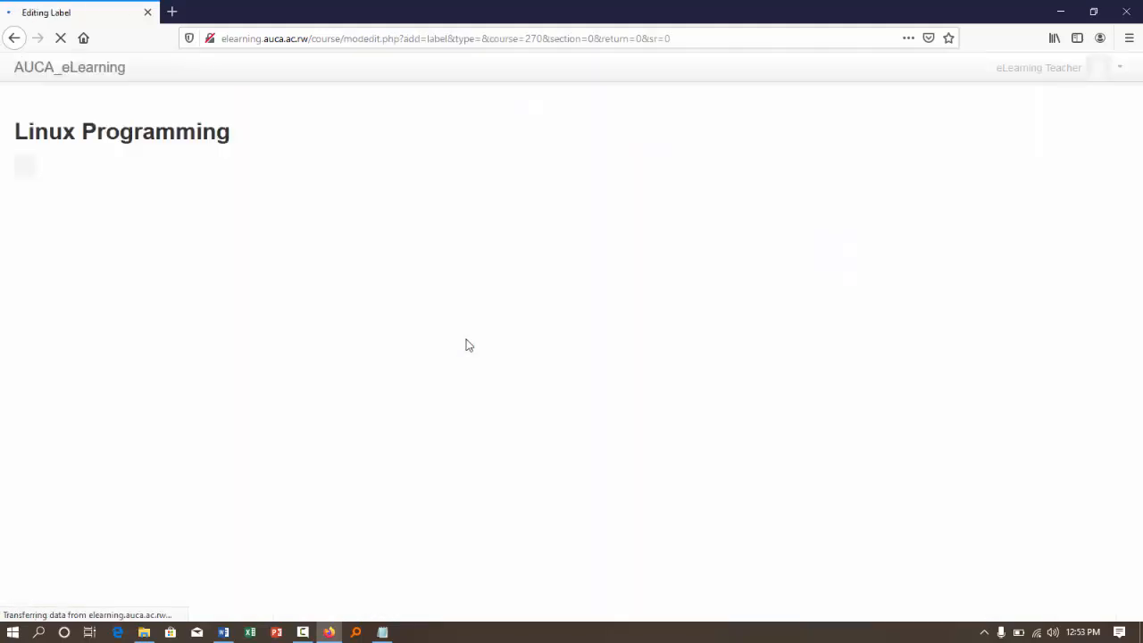
- Enter the label text "Welcome to Linux programming Course"
click(559, 361)
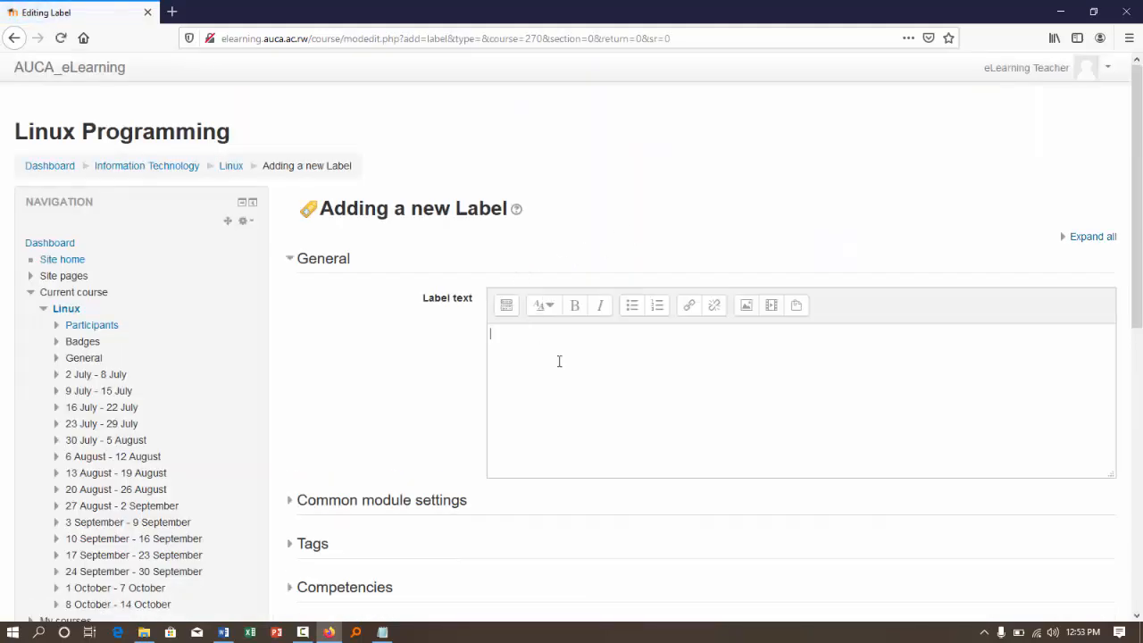
text(Welcome to Linux progr)
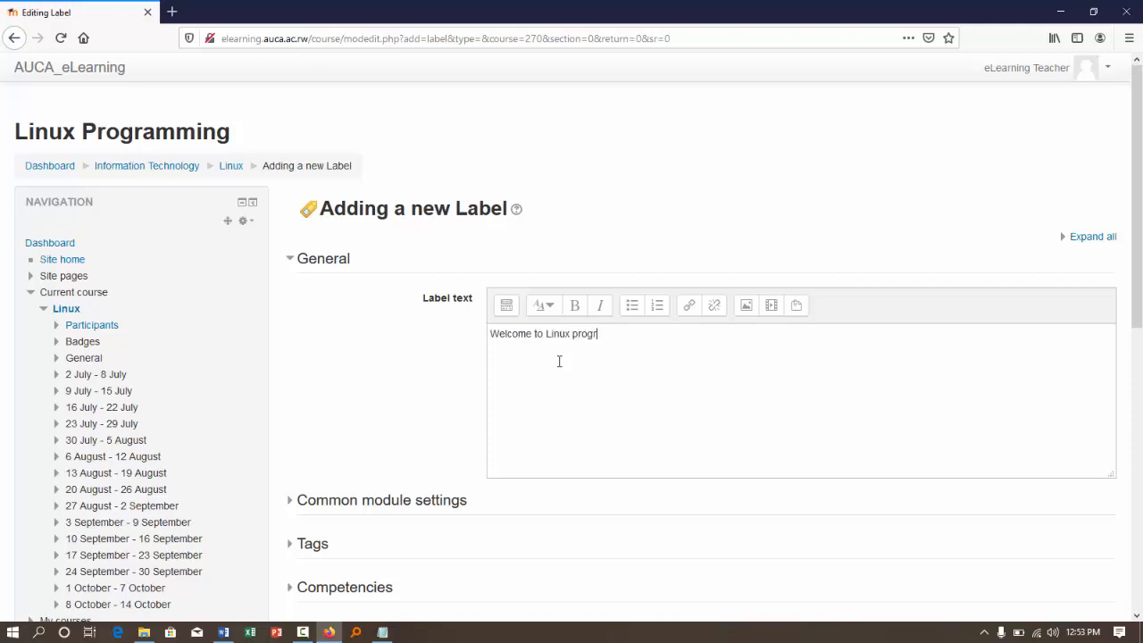
text(amming Course)
- Format the whole label text as a bold large heading and save the label to the course page
key(ctrl+a)
click(547, 305)
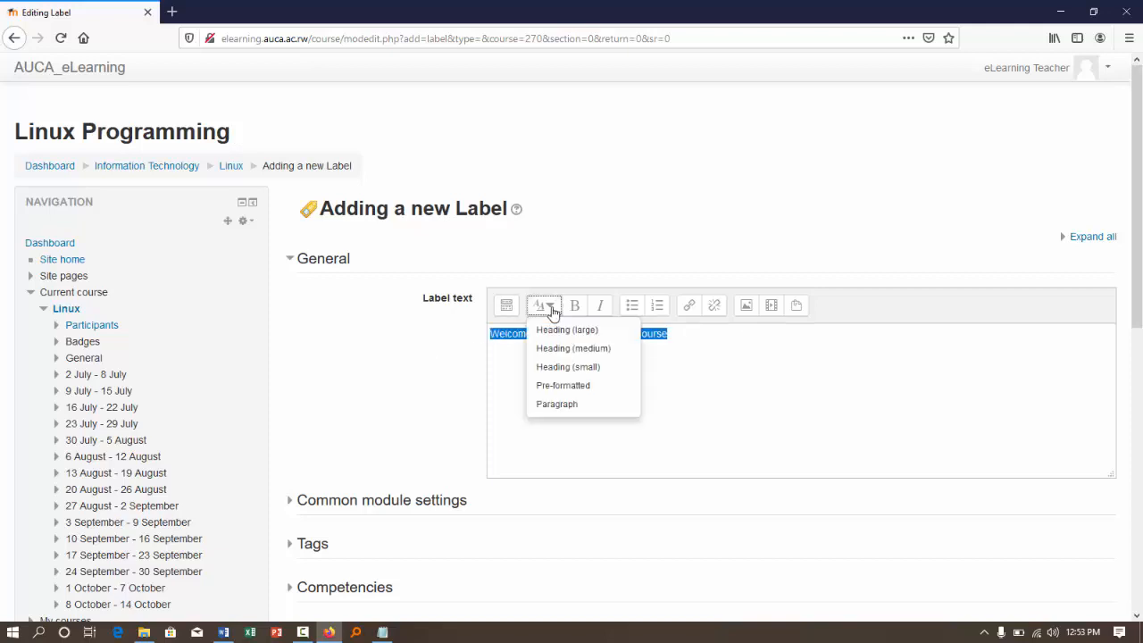
click(570, 329)
key(ctrl+z)
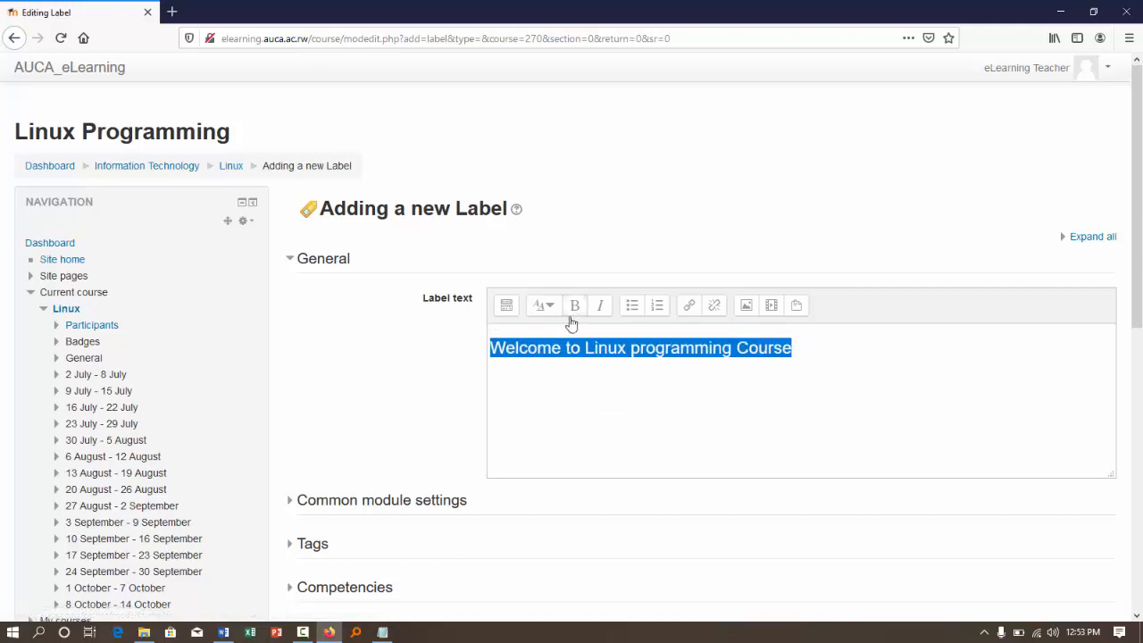
click(552, 429)
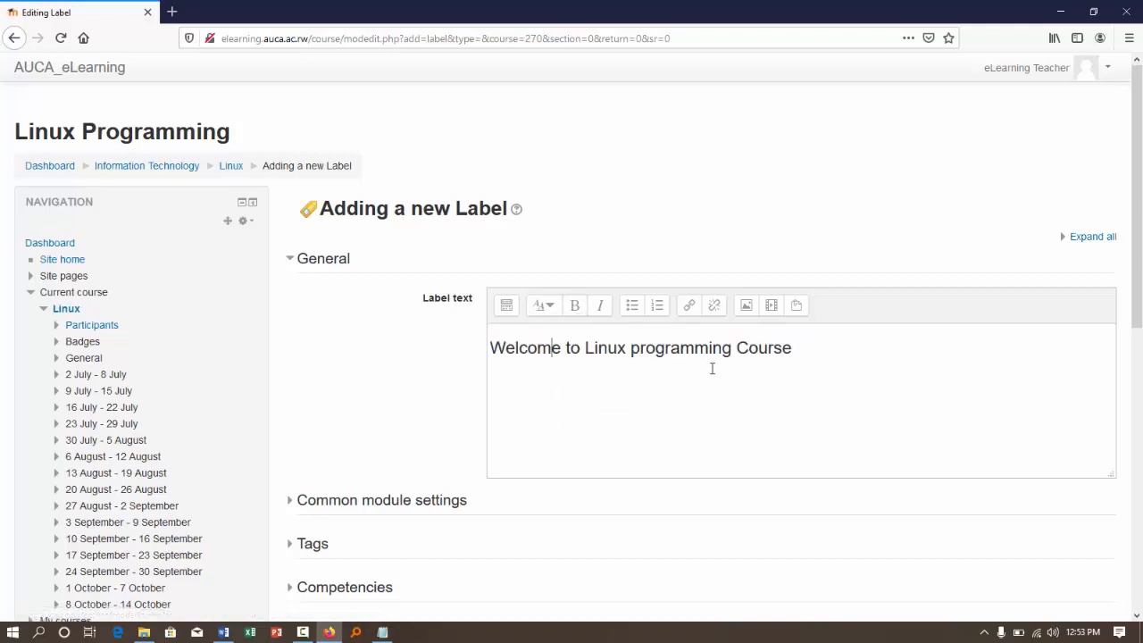
key(ctrl+a)
click(575, 306)
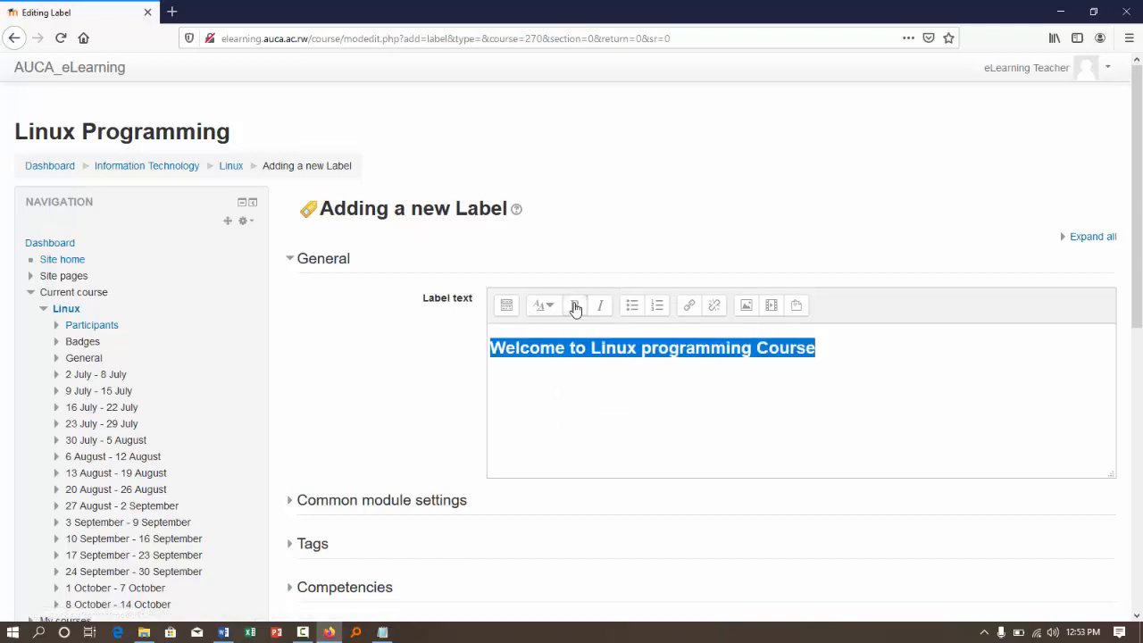
click(622, 413)
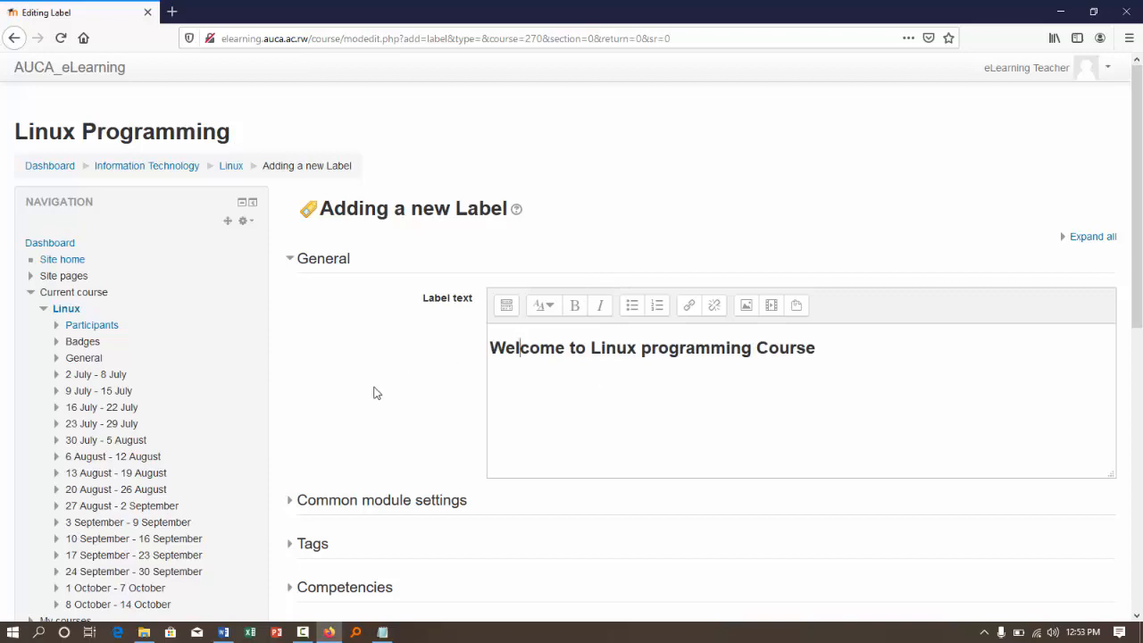
scroll(661, 438, down, 5)
click(525, 234)
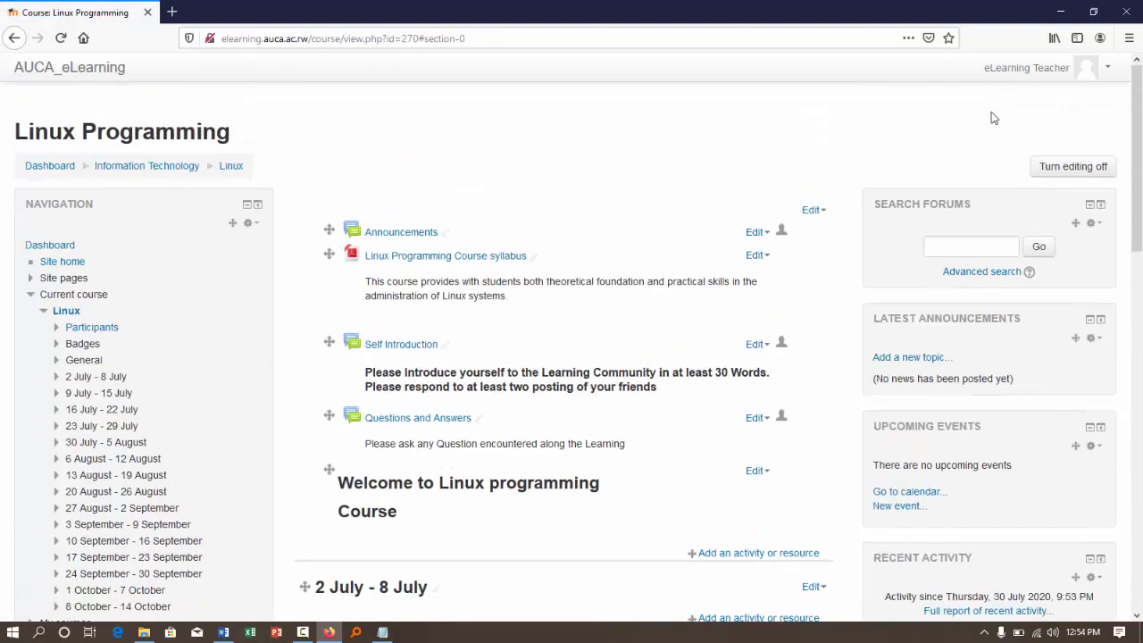
- Turn editing off, review the course page down to its weekly sections, and turn editing back on
click(1082, 165)
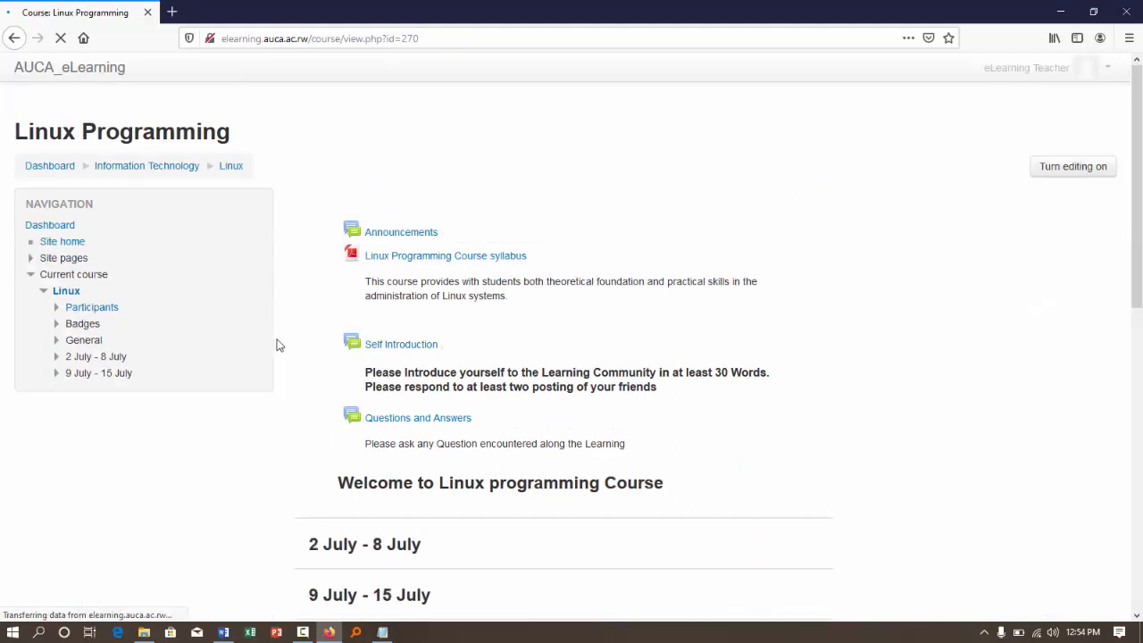
scroll(622, 334, down, 3)
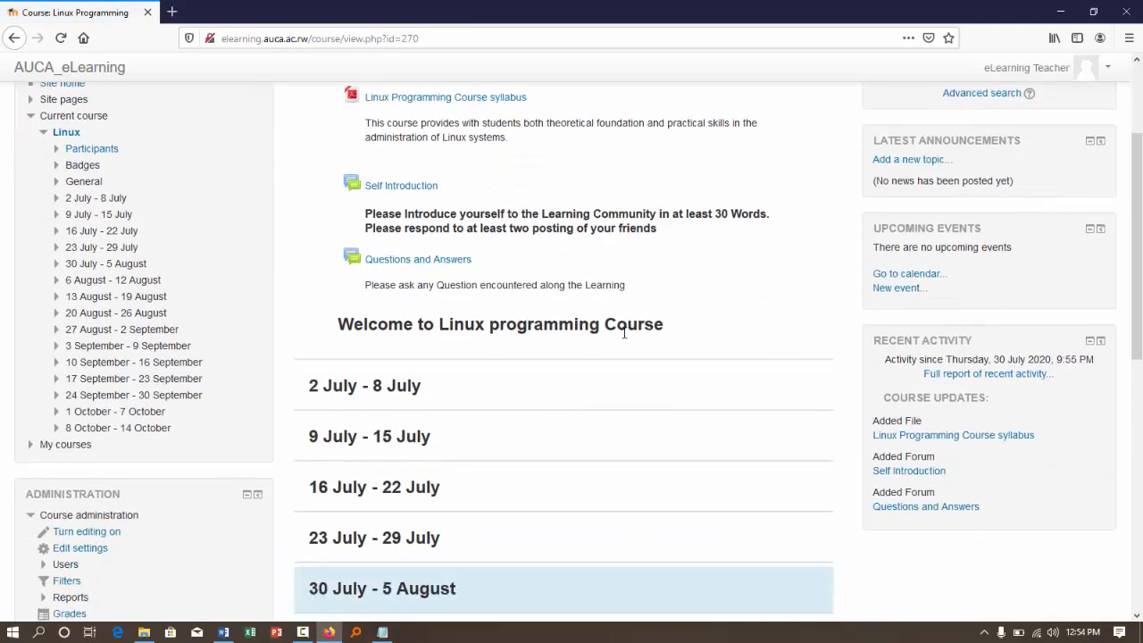
scroll(498, 226, up, 3)
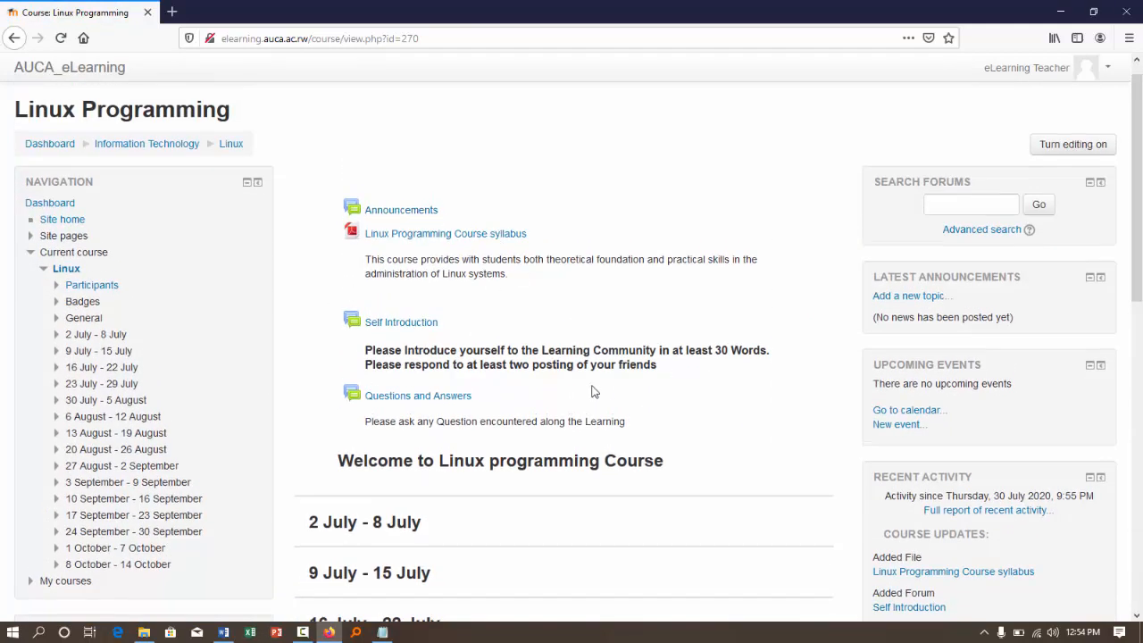
scroll(575, 397, down, 2)
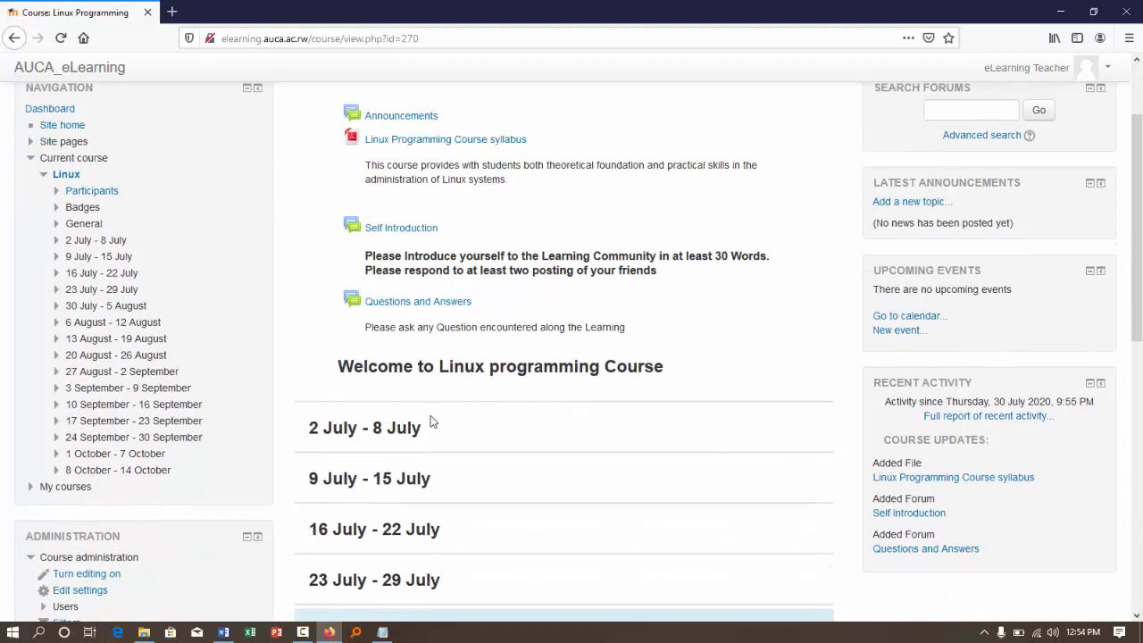
drag(420, 430, 312, 437)
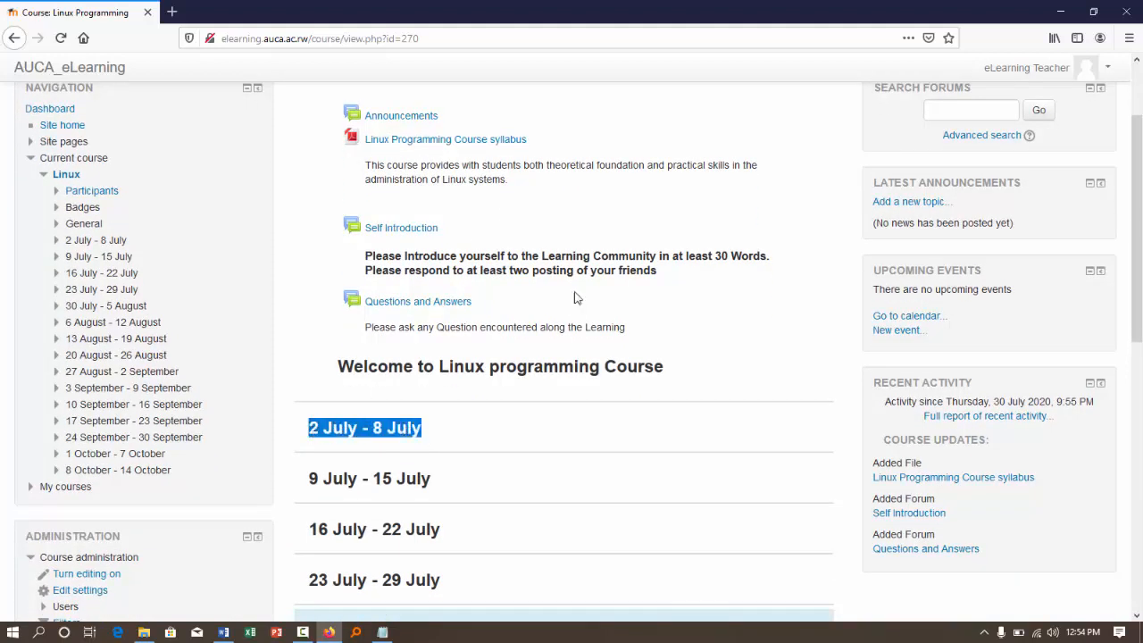
scroll(1063, 178, up, 3)
click(1076, 166)
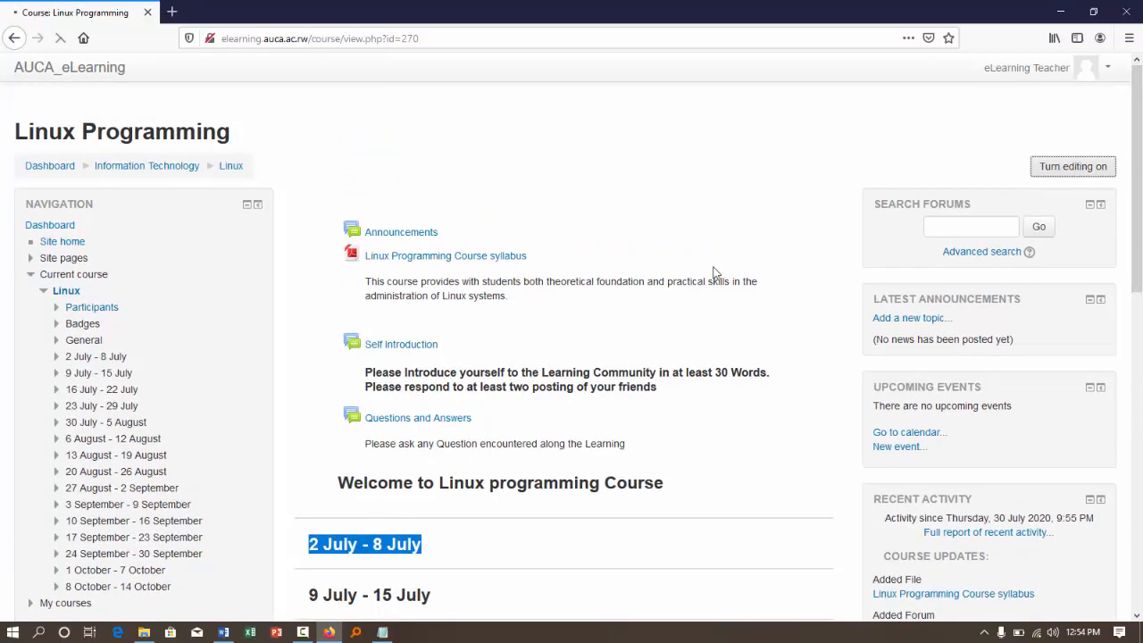
- Rename the 2 July - 8 July section as "Module 1: Introduction to Linux Programing from 2 July - 8 July"
scroll(715, 272, down, 5)
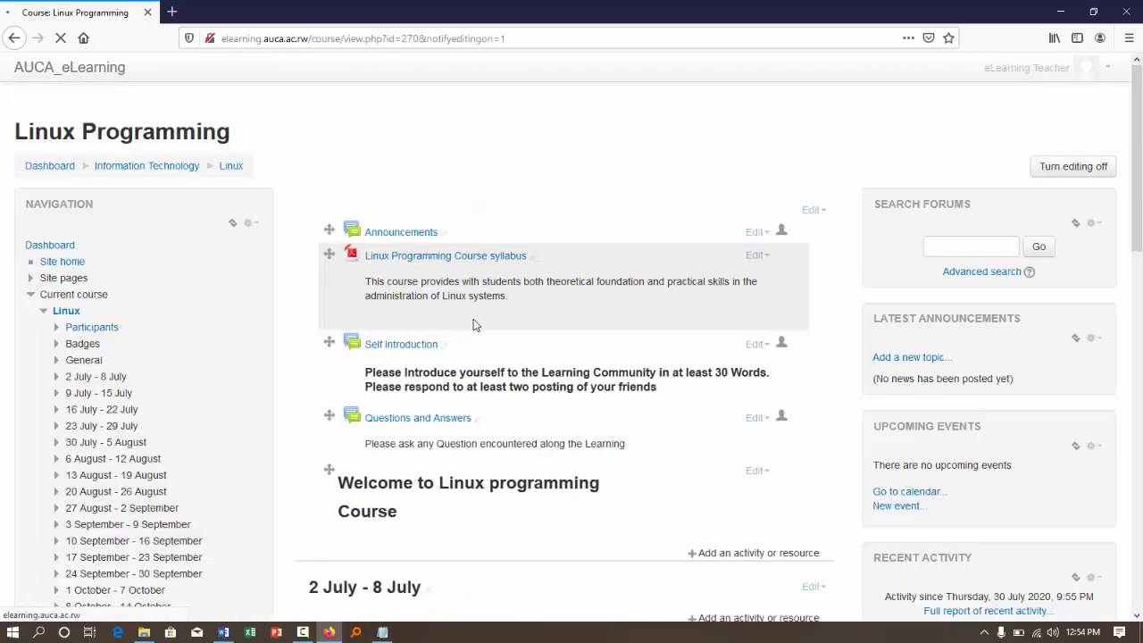
scroll(674, 340, down, 3)
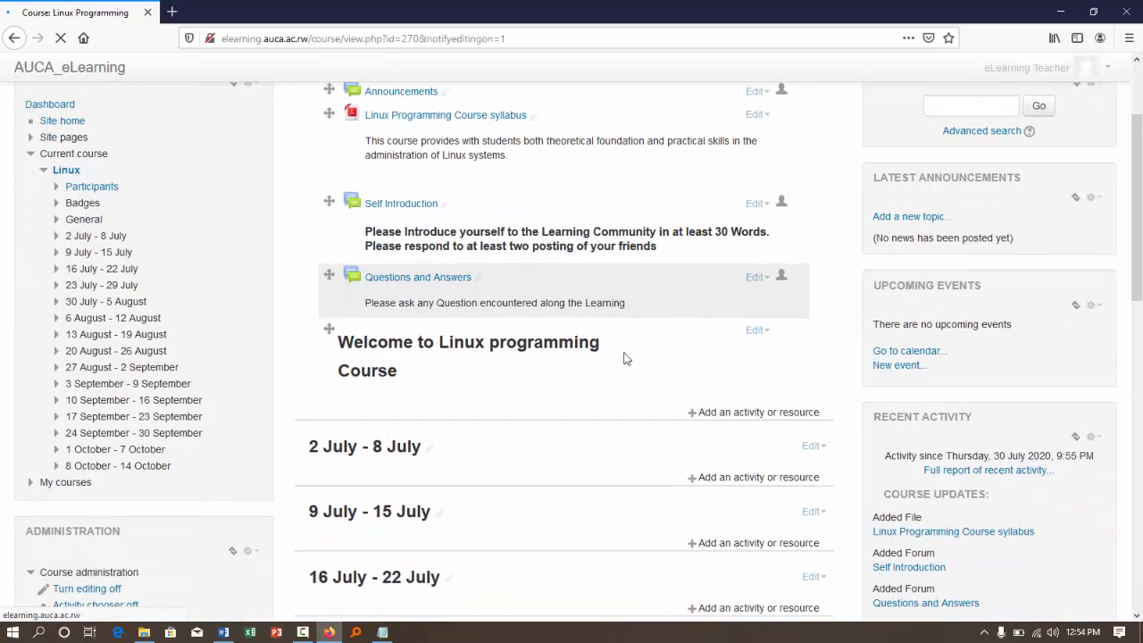
click(437, 449)
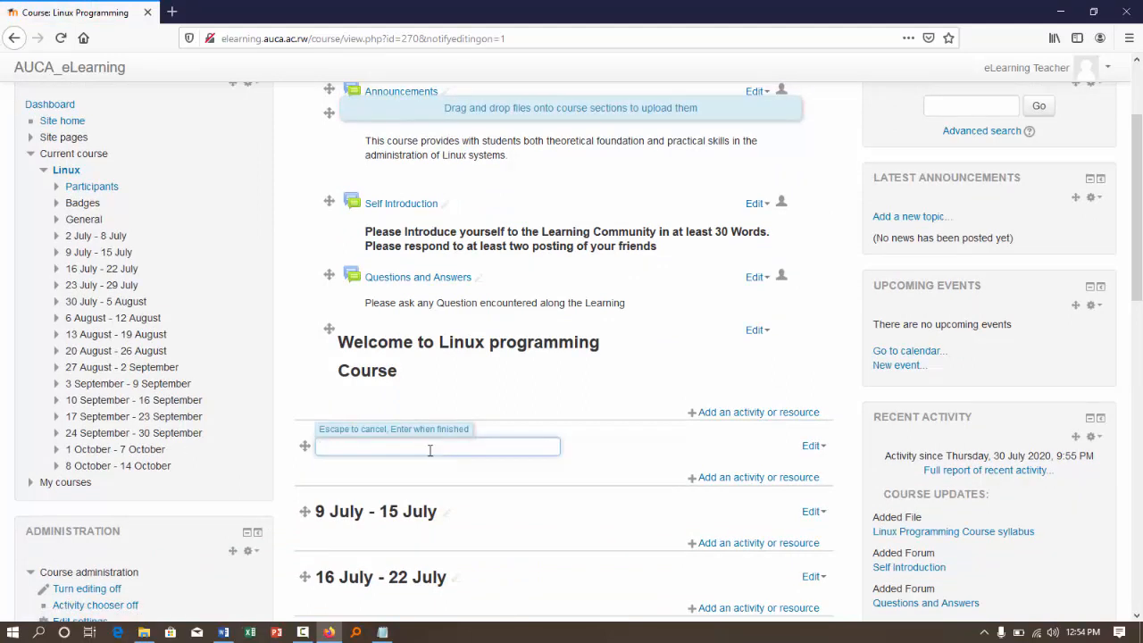
text(M)
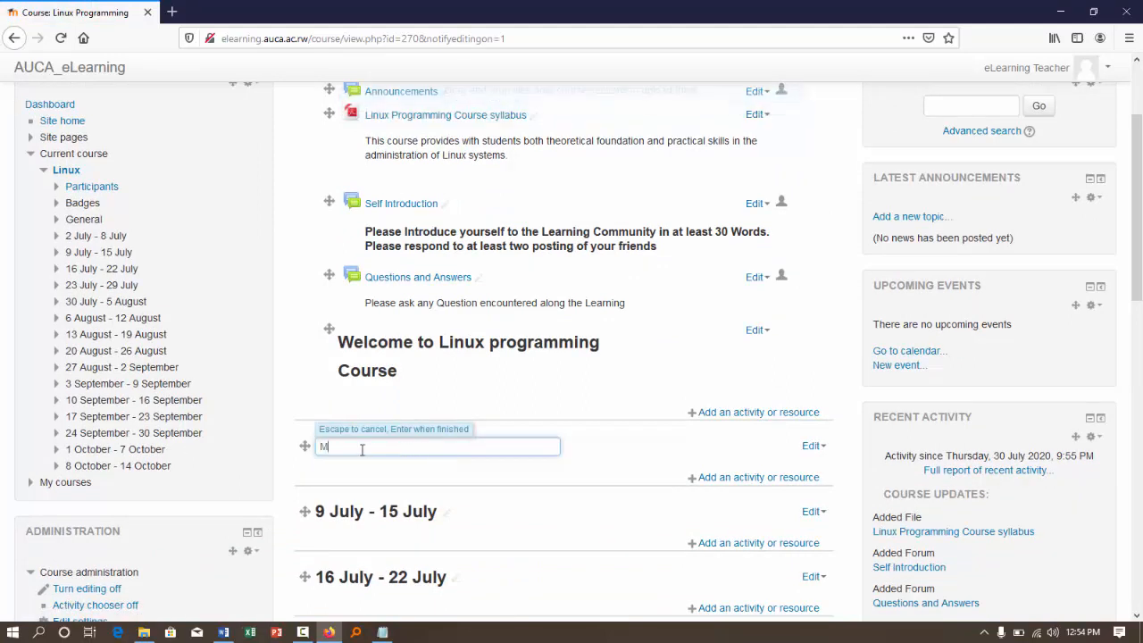
text(odule 1)
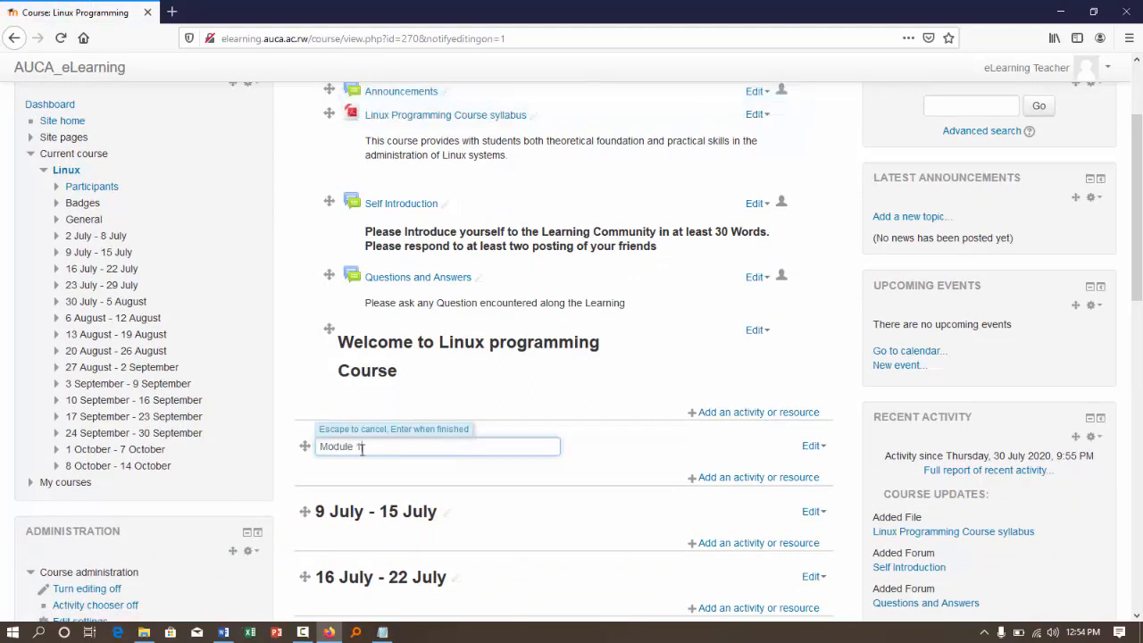
text( Introduction to Linux Progra)
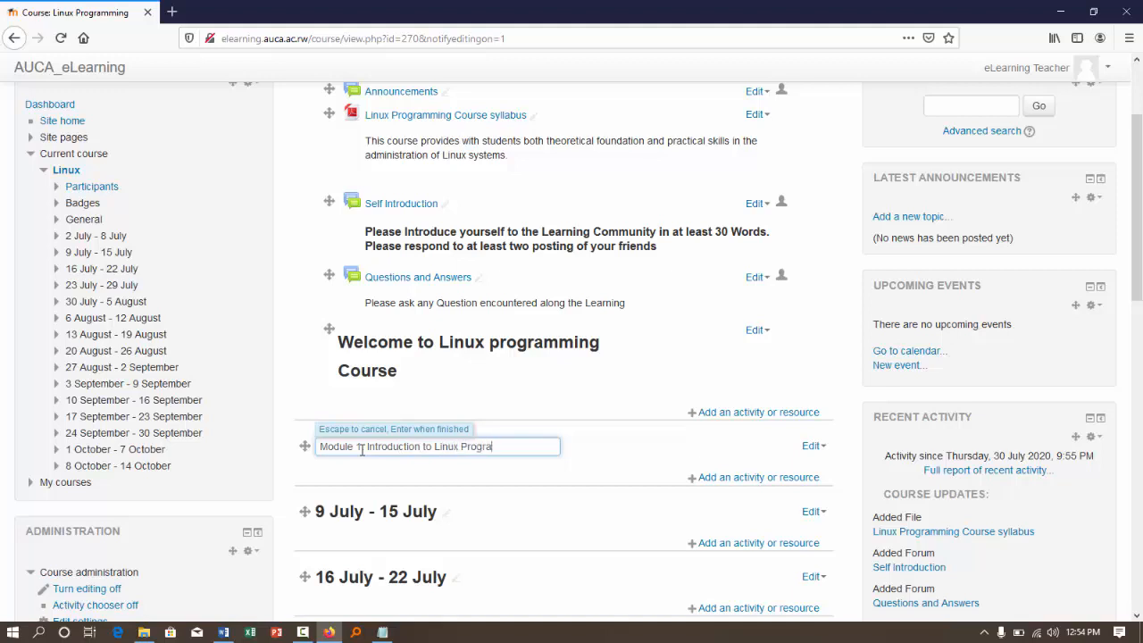
text(ming from 2 July - 8 July)
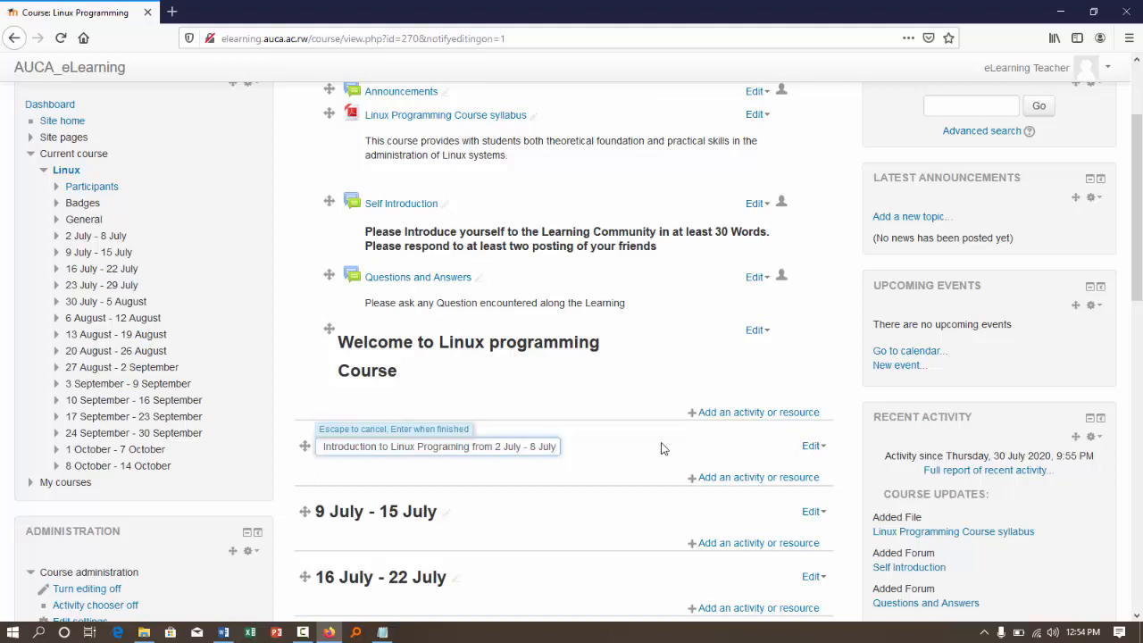
key(Return)
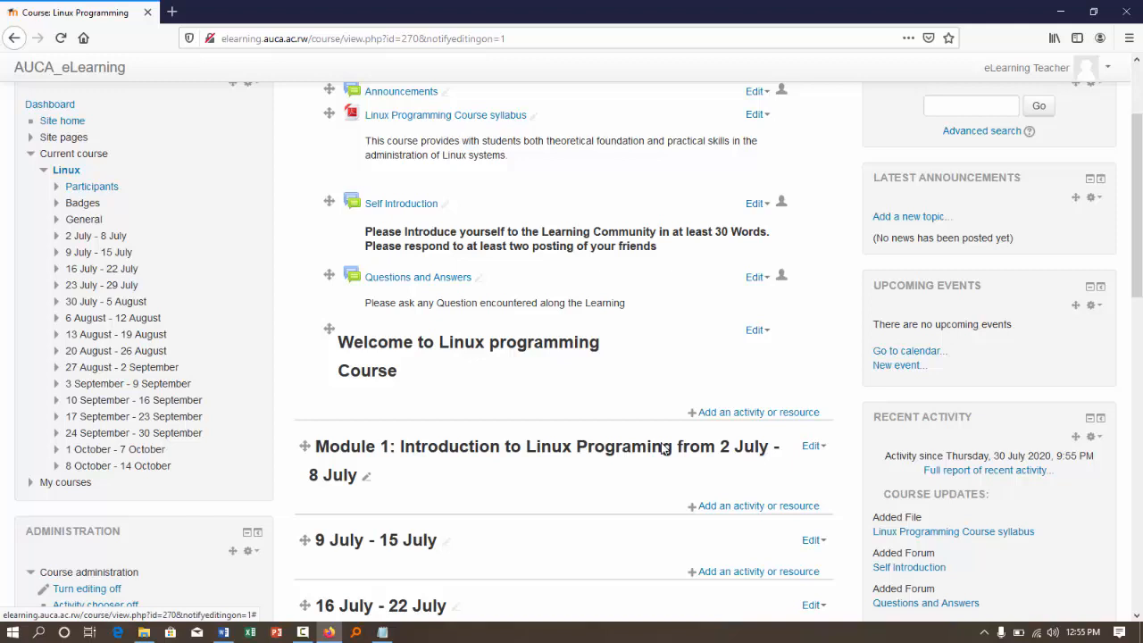
- Open the Module 1 week for editing and place the cursor in its empty summary
click(816, 447)
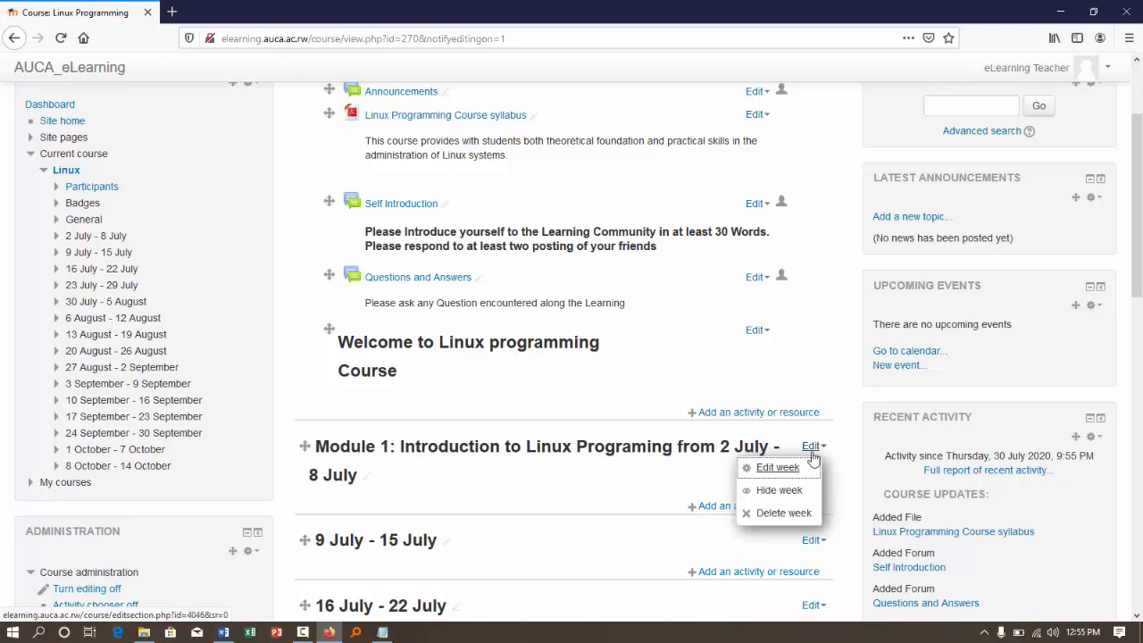
click(786, 468)
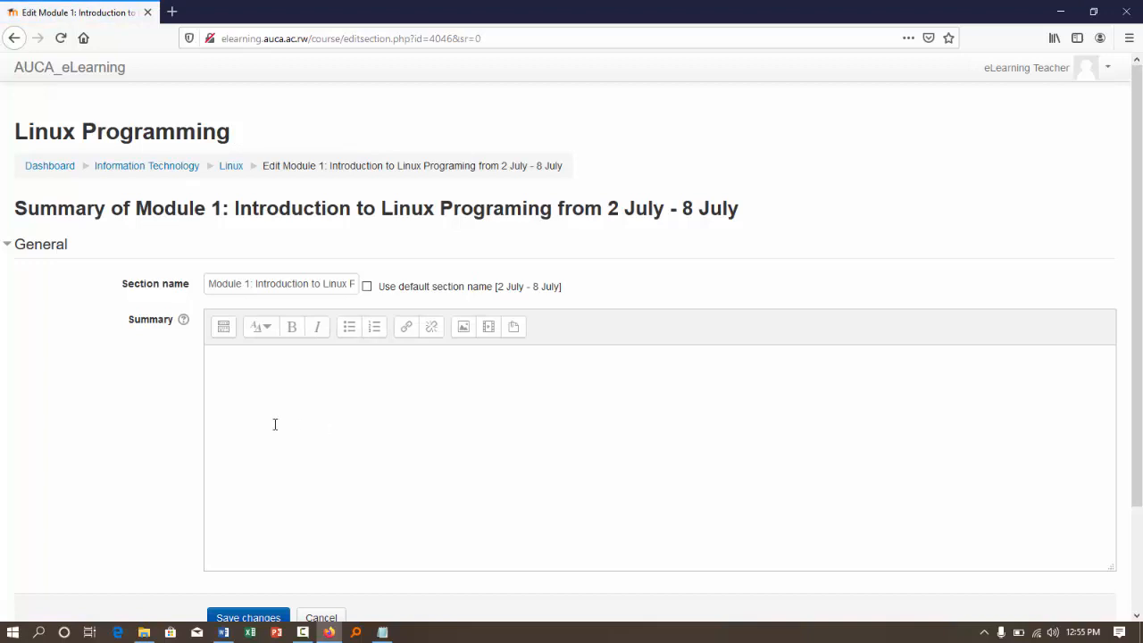
scroll(275, 424, down, 3)
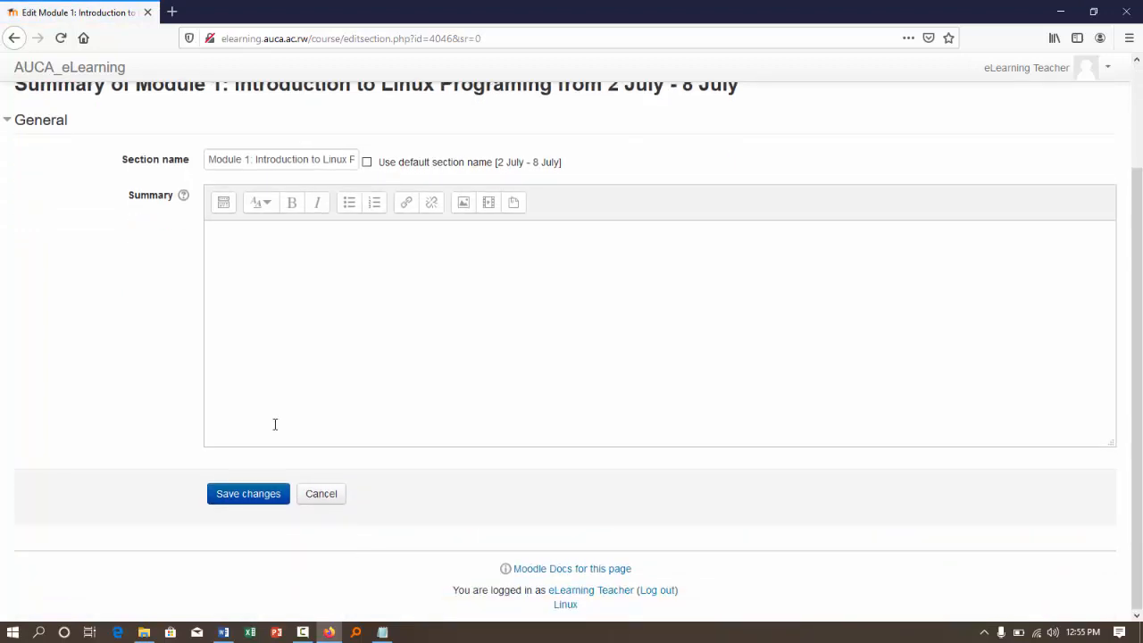
click(321, 246)
- Upload the picture intro.jpg from the computer, saved as "Online", as an image for the Module 1 summary
click(463, 201)
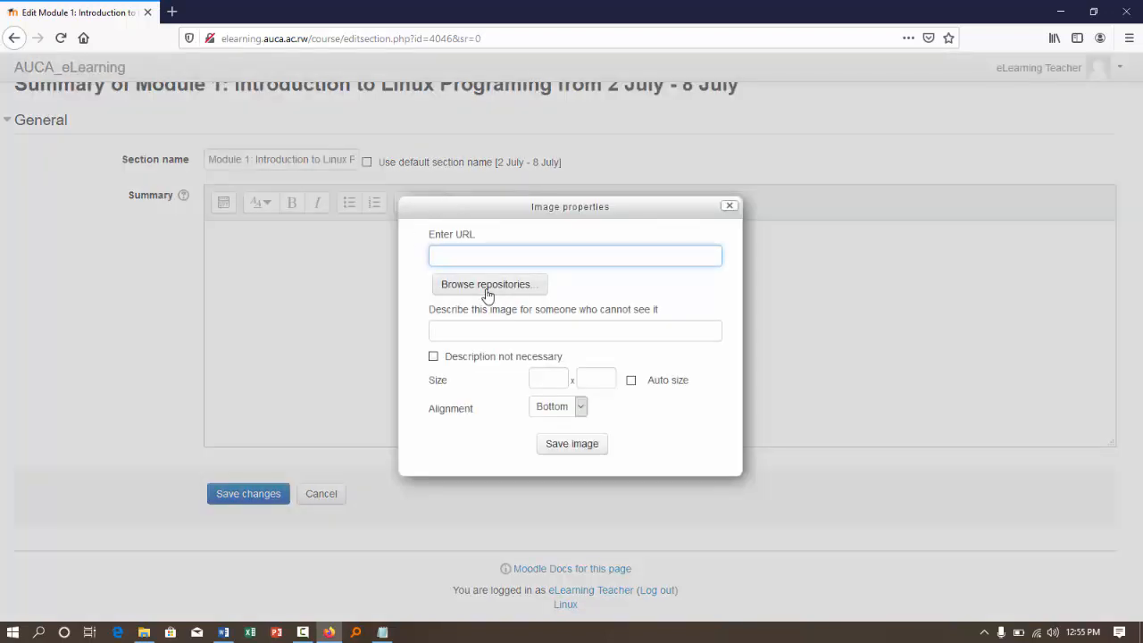
click(488, 285)
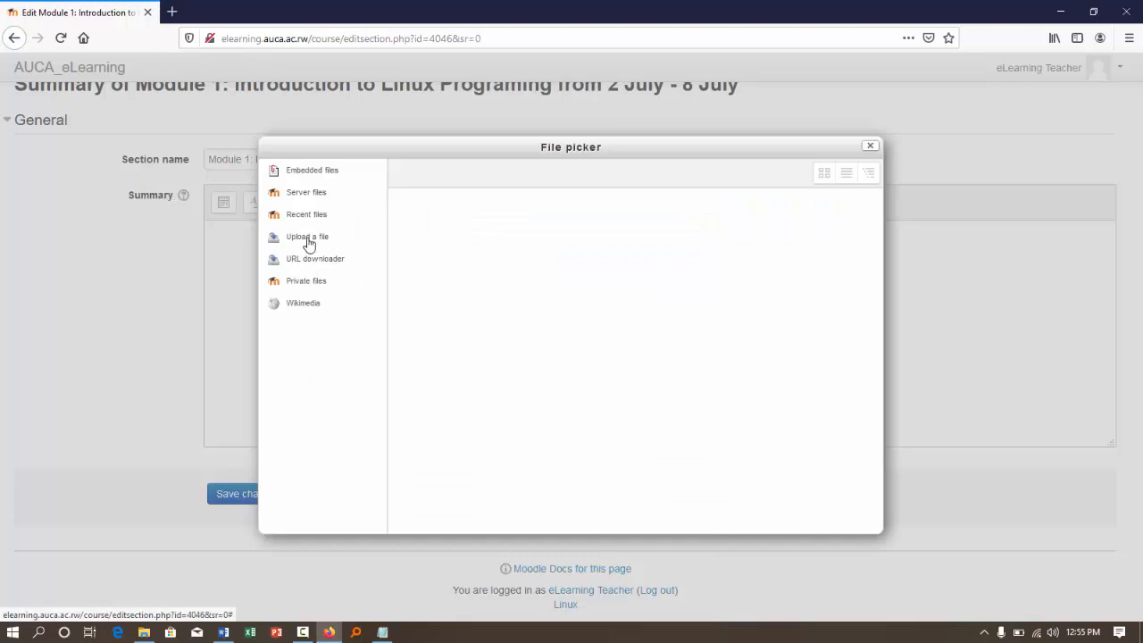
click(308, 237)
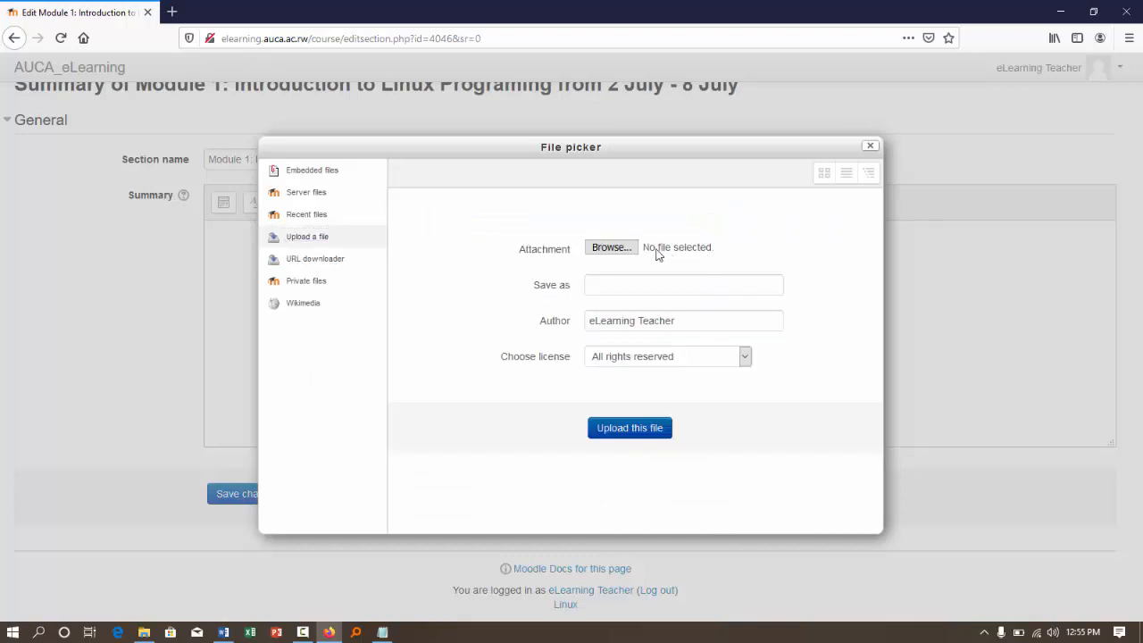
click(612, 248)
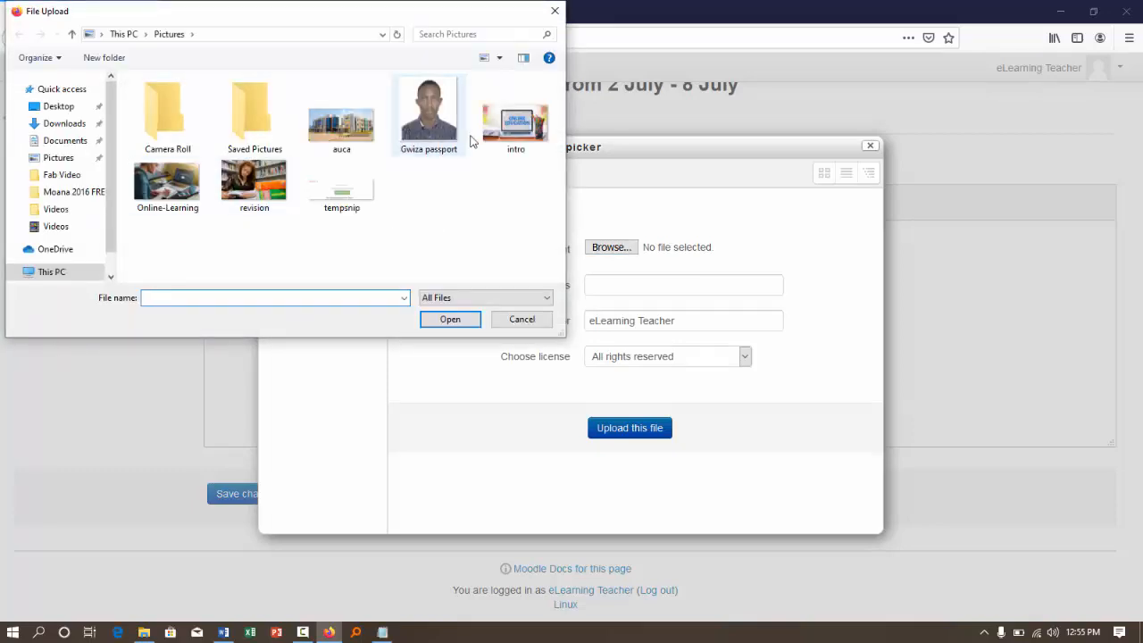
double_click(534, 128)
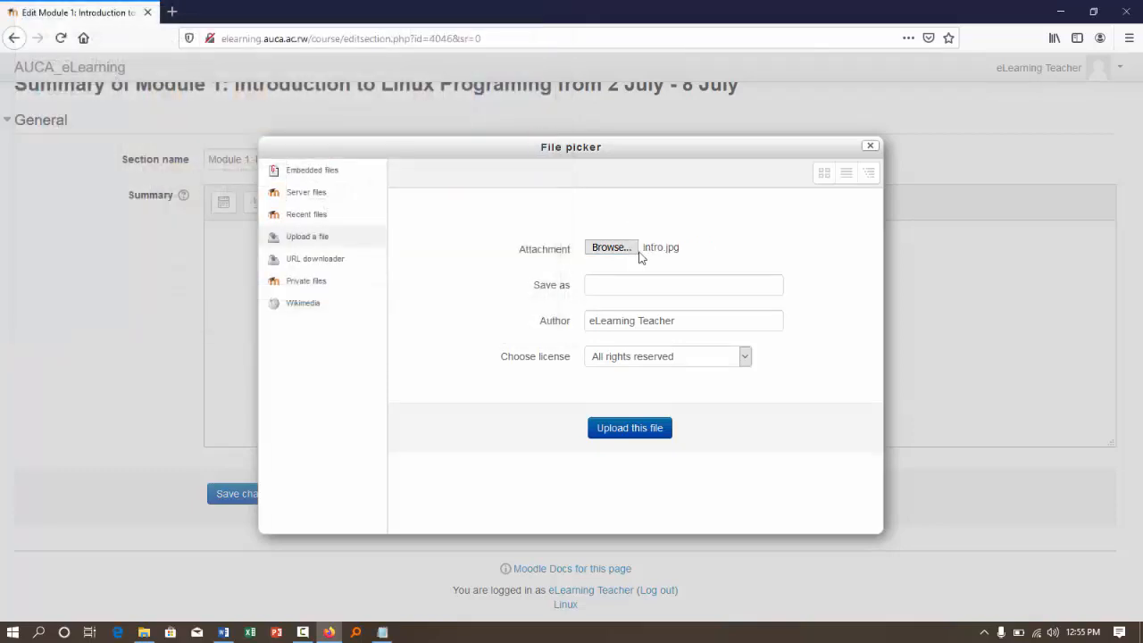
click(617, 287)
text(Online)
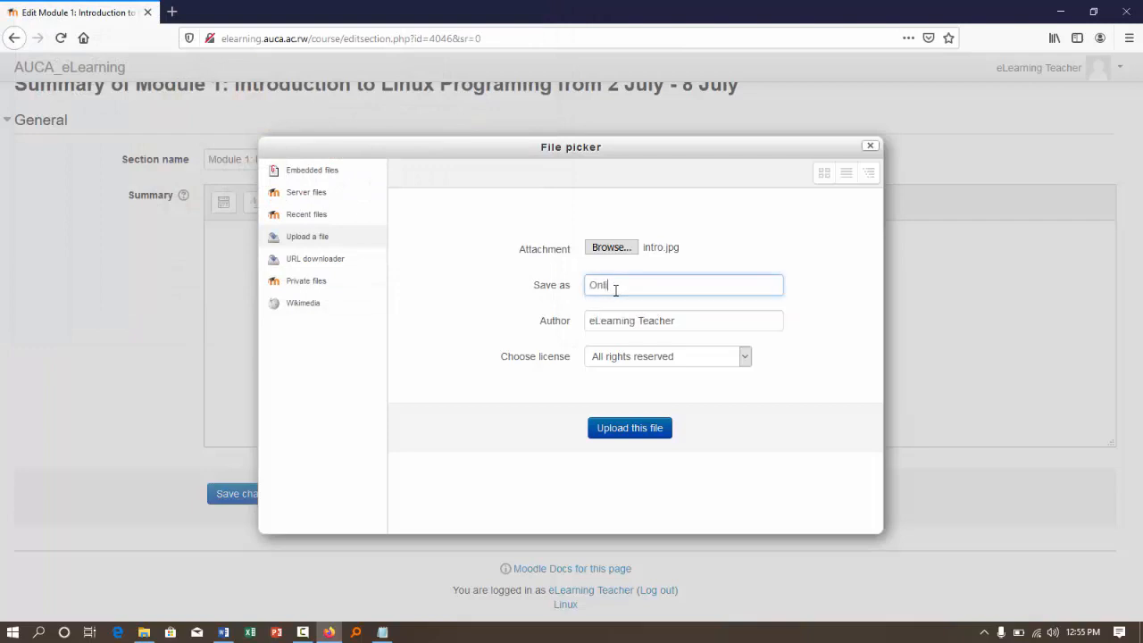
click(614, 429)
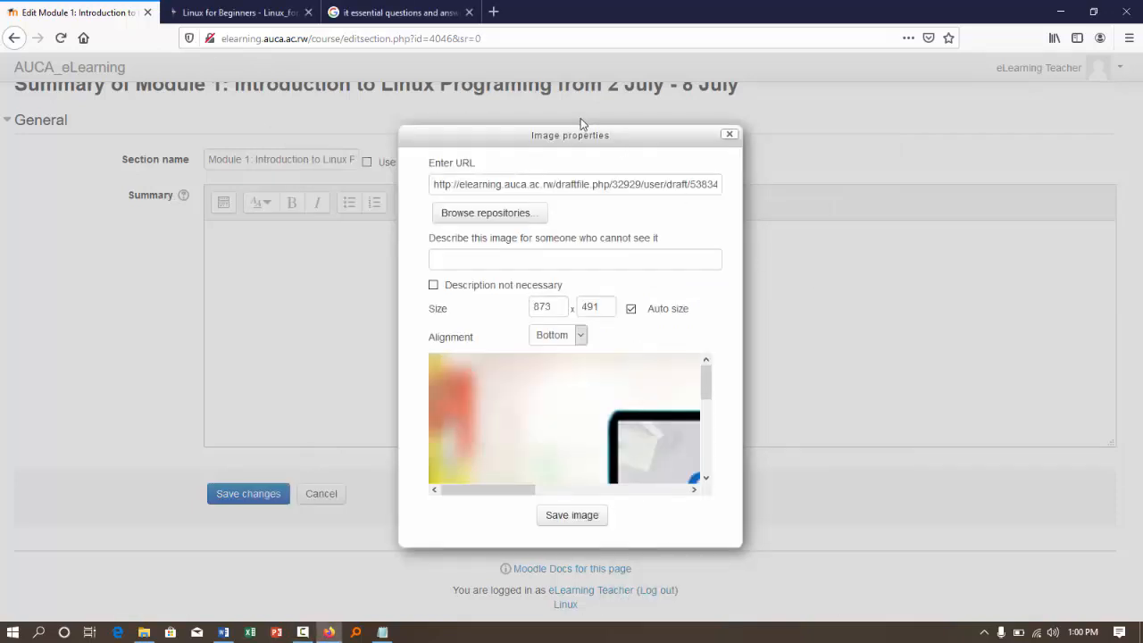
- Describe the image as "Learning Online", align it to Top, insert it, and save the Module 1 summary
click(468, 259)
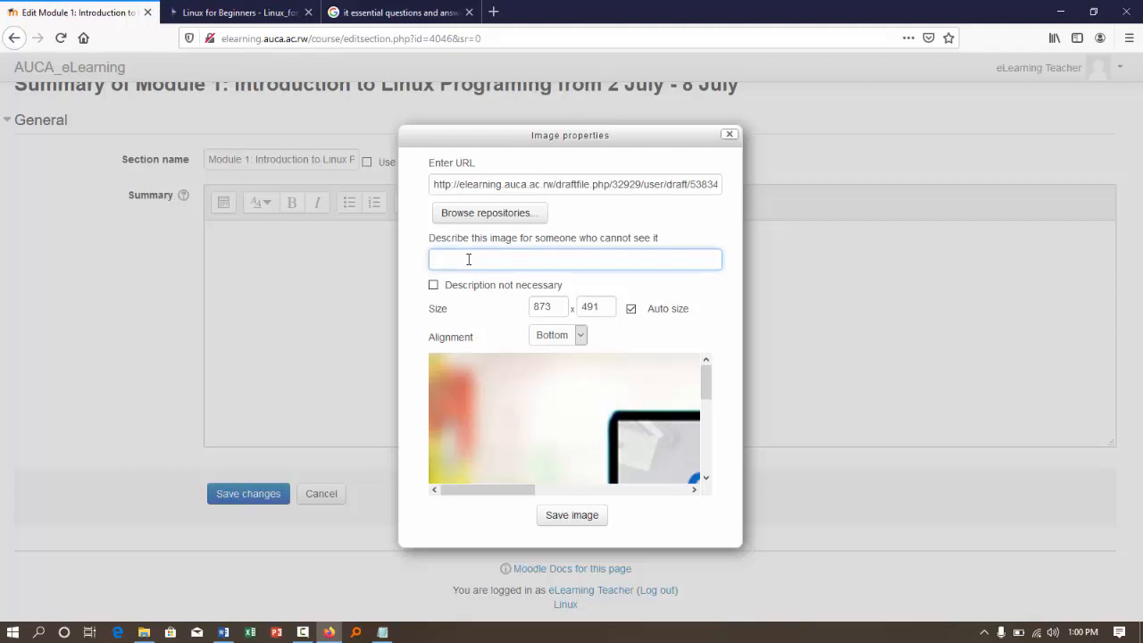
text(Learning Online)
click(580, 335)
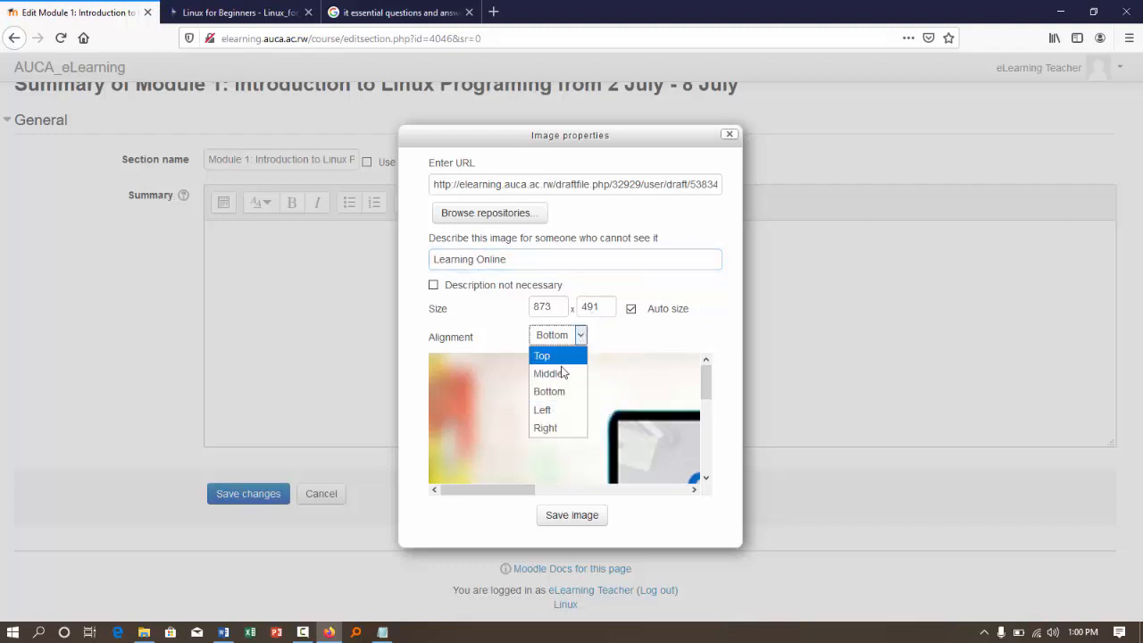
click(546, 358)
click(569, 526)
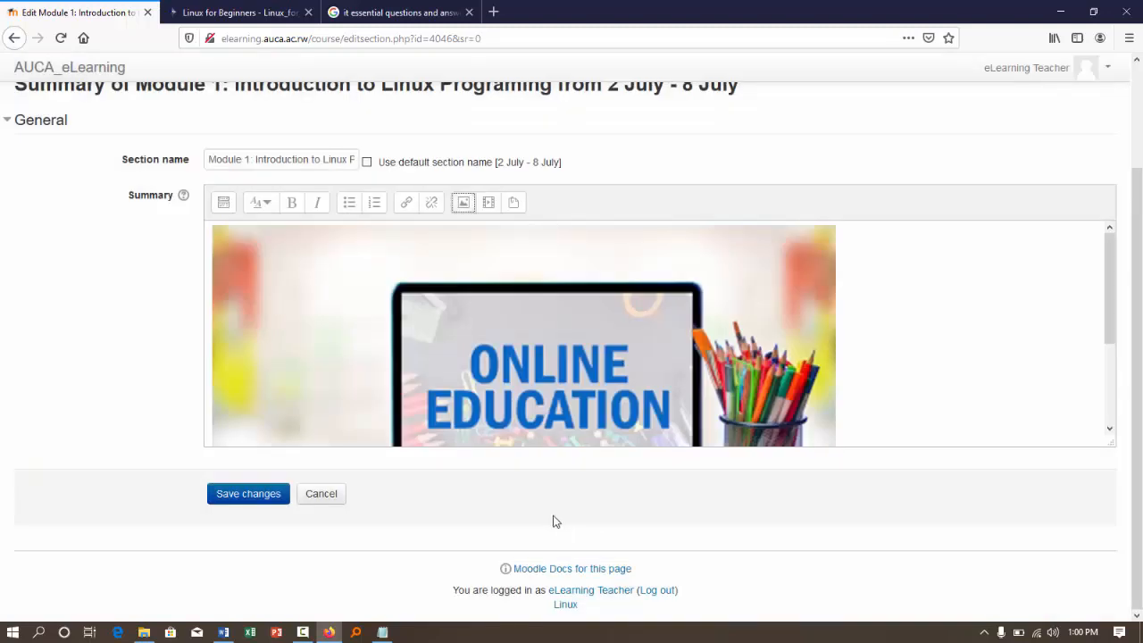
click(247, 496)
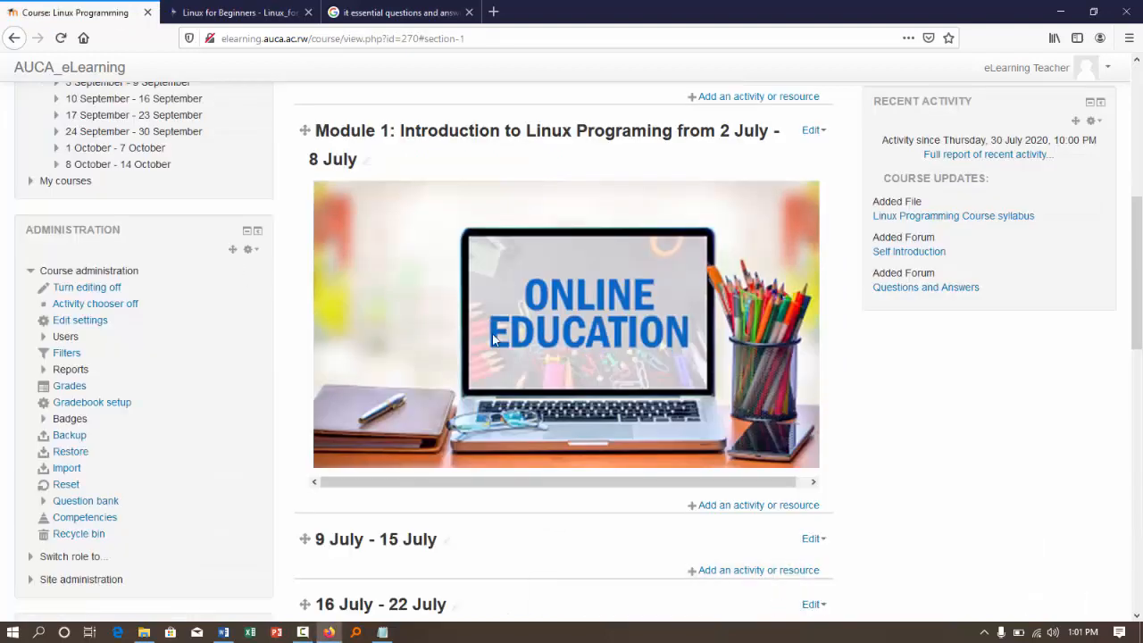
- Add a Lesson activity to the Module 1 section
click(758, 505)
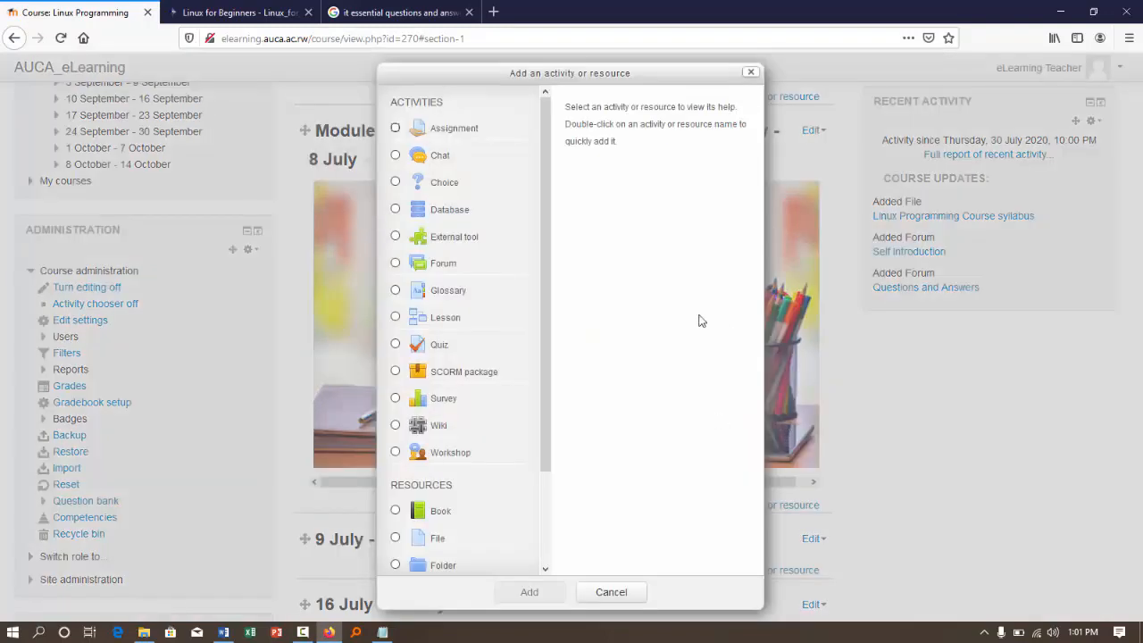
click(396, 317)
click(538, 597)
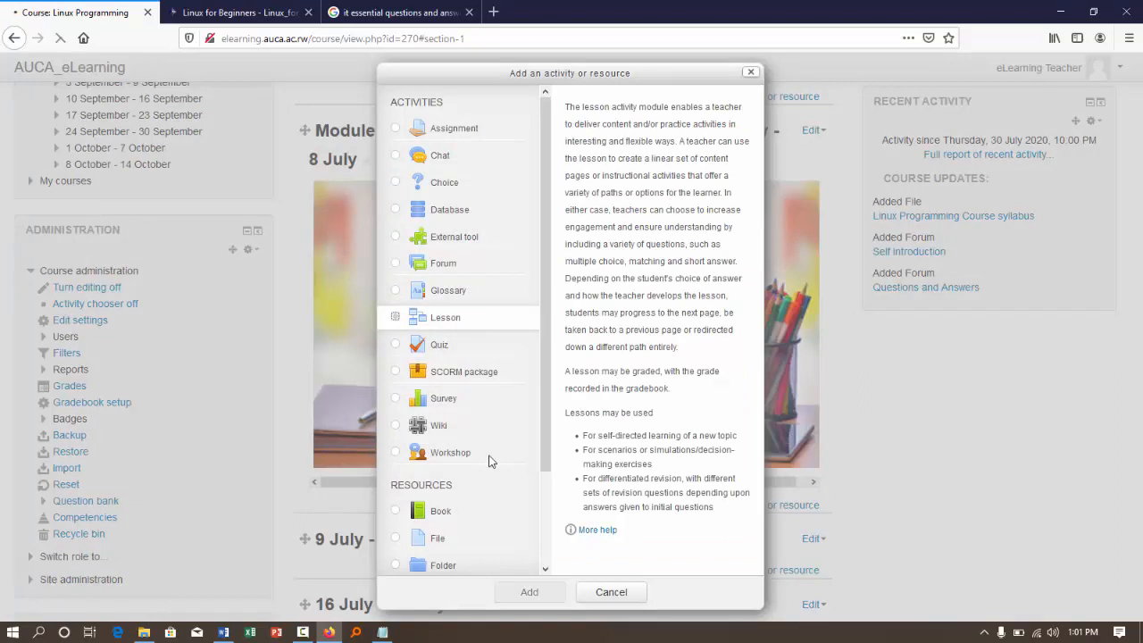
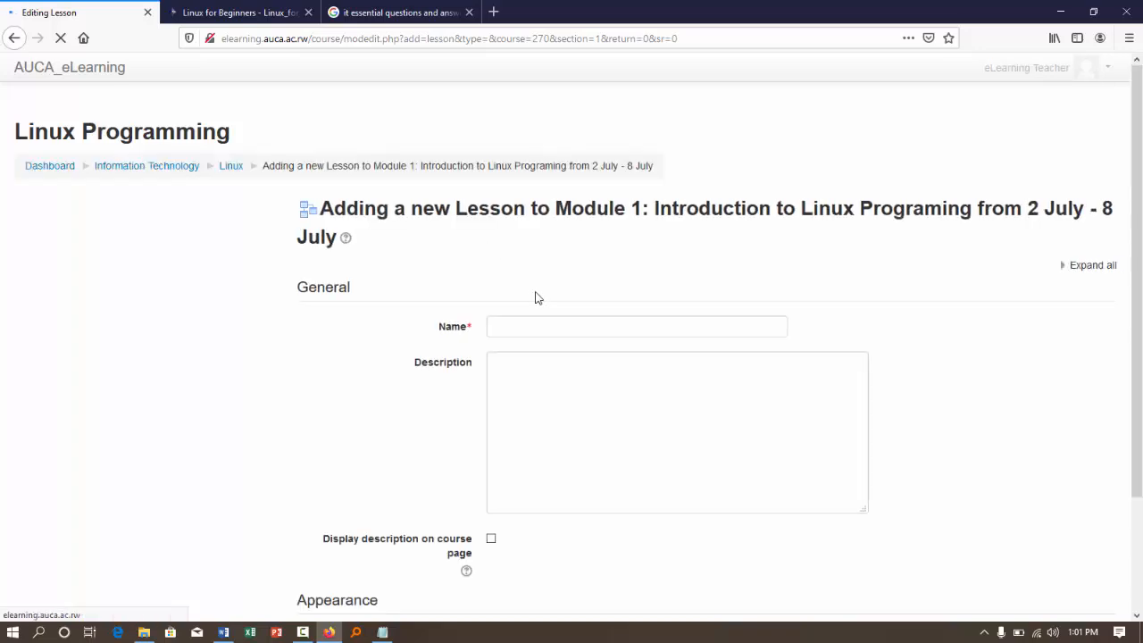
- Name the new lesson "Introduction to Linux Programming"
click(520, 325)
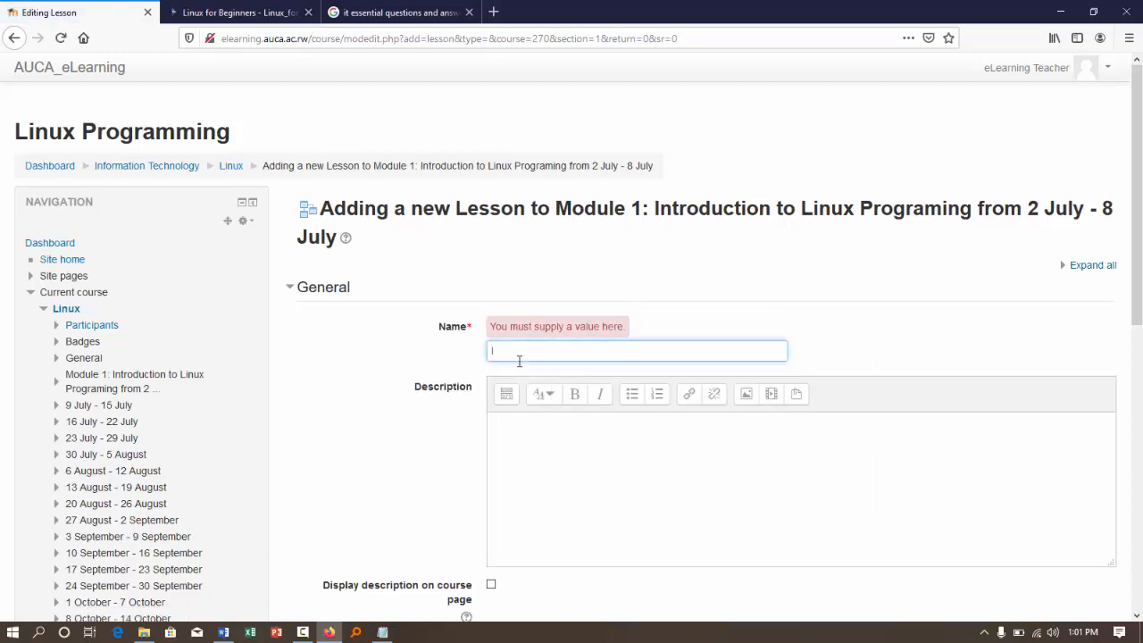
text(Introduction to Linux Programming)
- Enter the lesson description "This lesson will introduce you to Linux in deep" and have it displayed on the course page
click(518, 416)
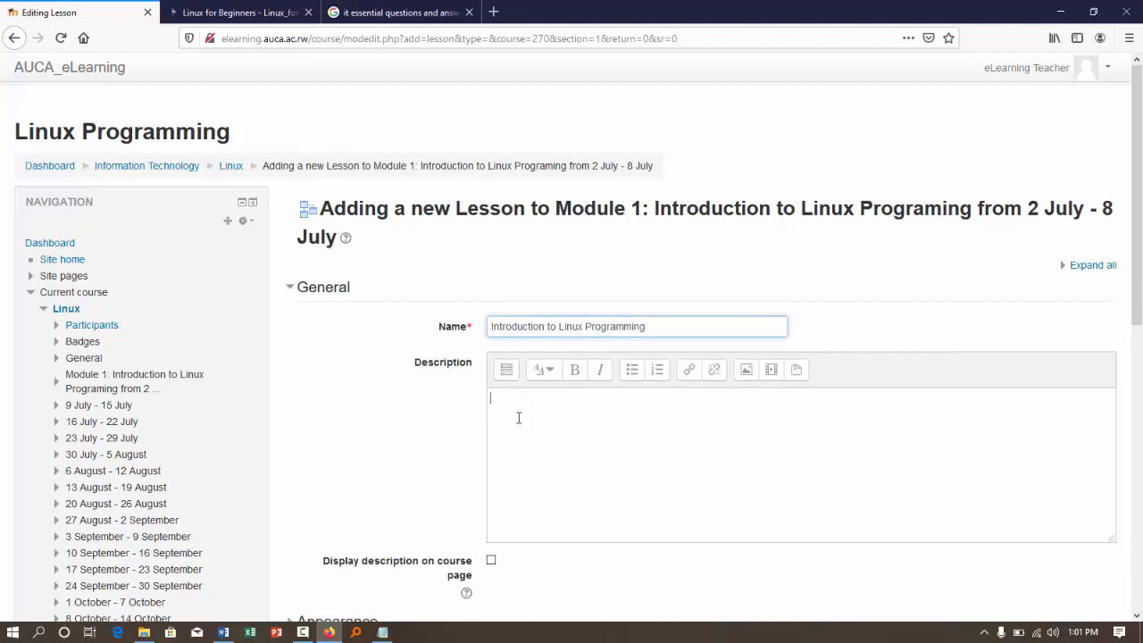
text(Thi)
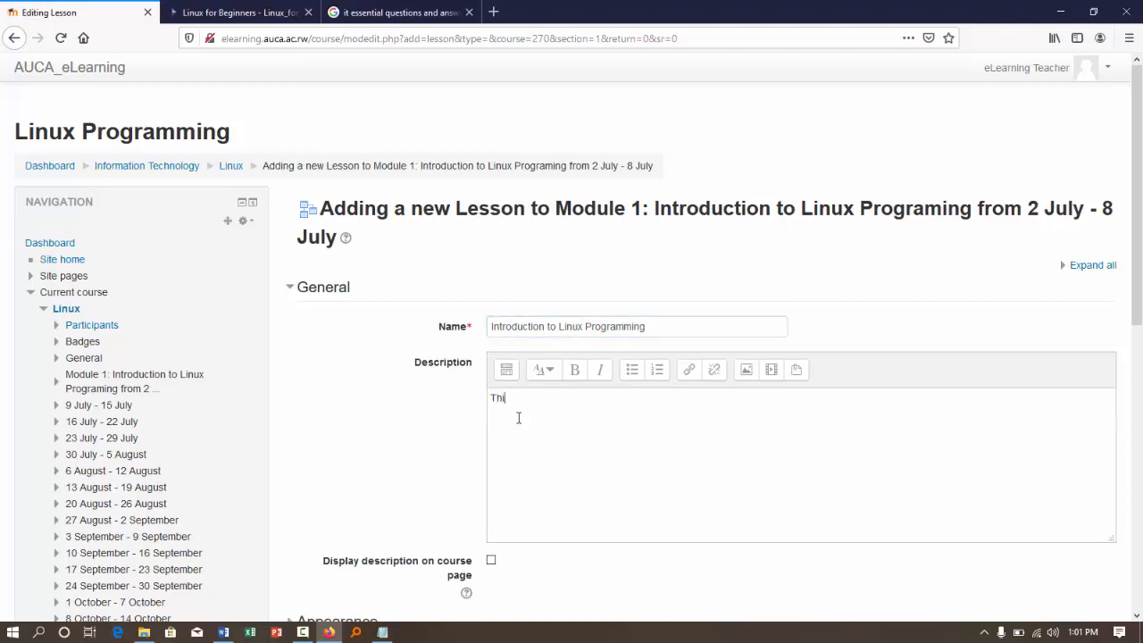
text(s lesson)
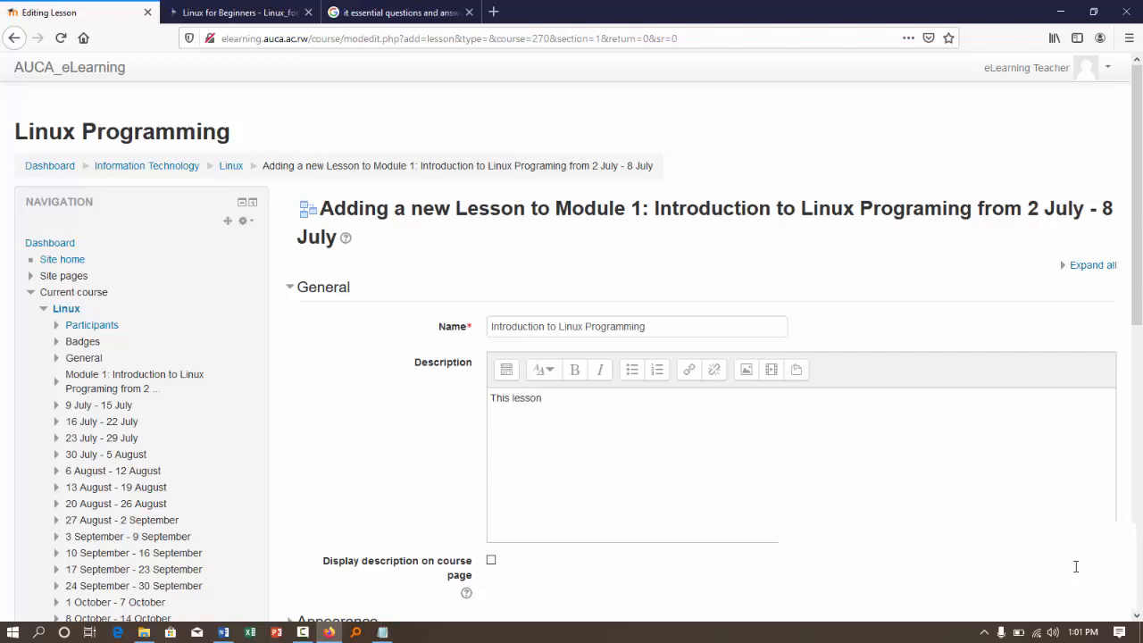
text( will introduce you to Linux in deep)
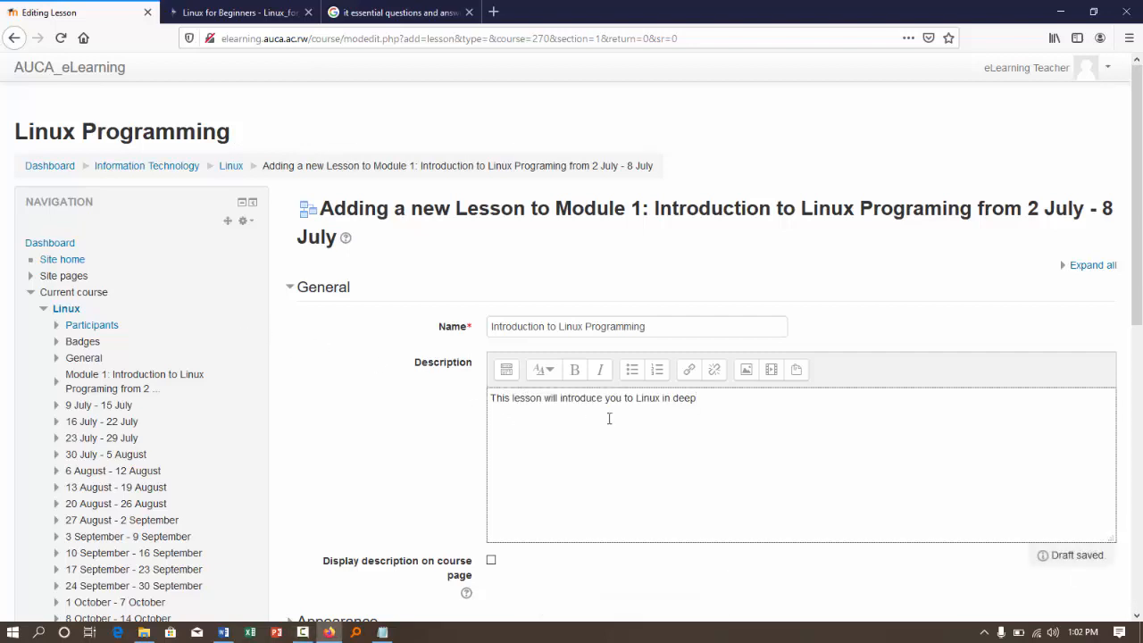
scroll(478, 423, down, 3)
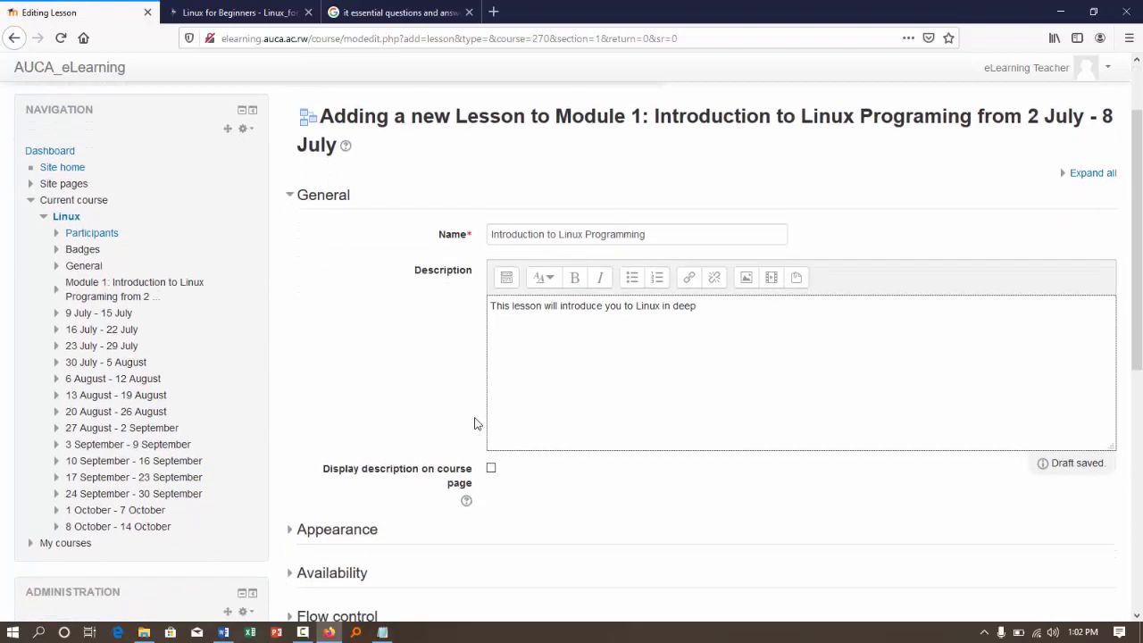
click(490, 429)
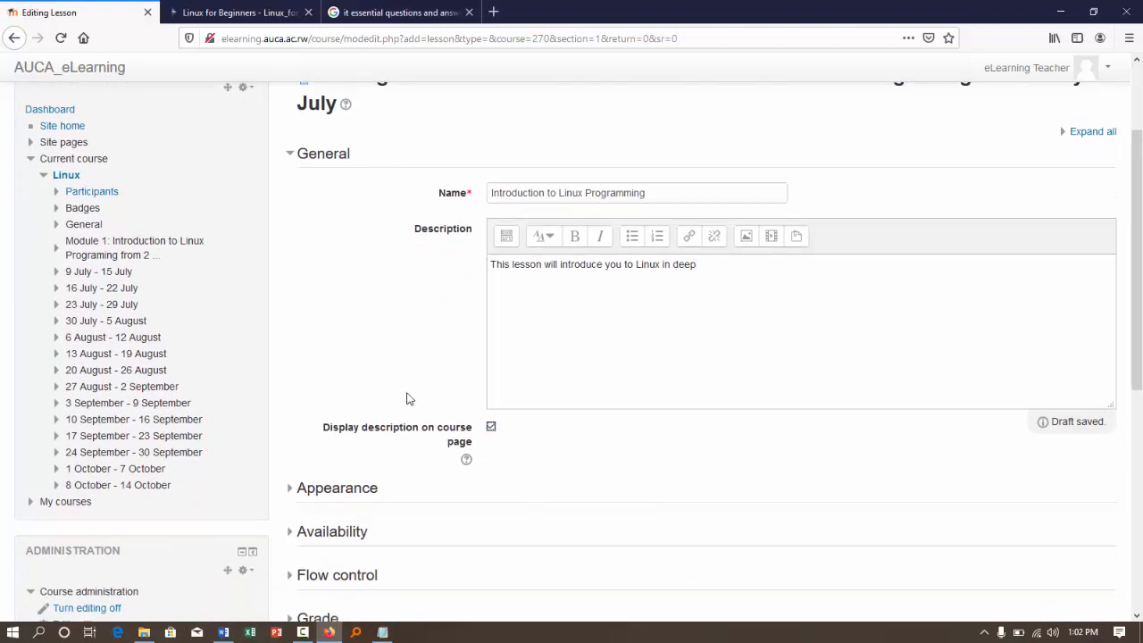
- Set the lesson's progress bar and display menu to Yes, and review the additional appearance settings
scroll(408, 399, down, 2)
click(354, 405)
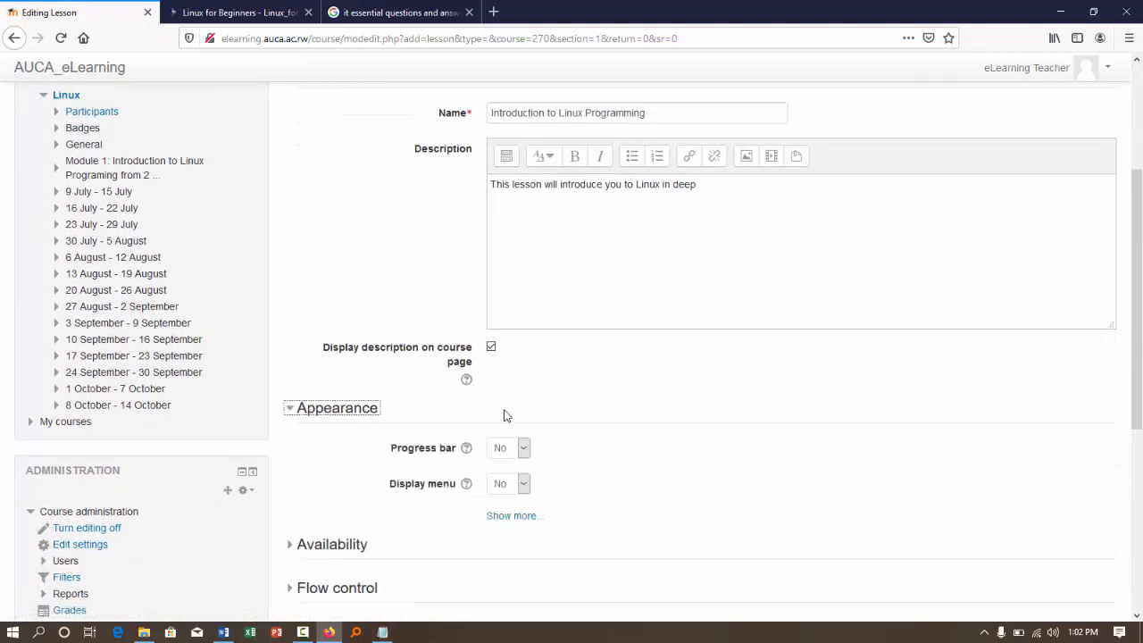
click(524, 448)
click(505, 485)
click(524, 483)
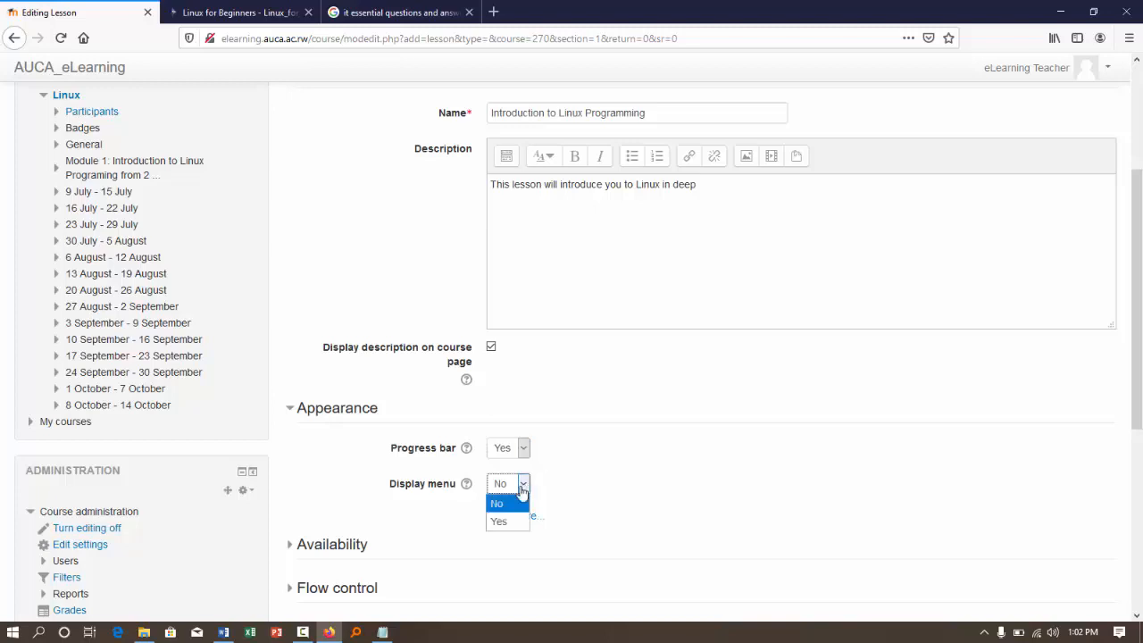
click(499, 523)
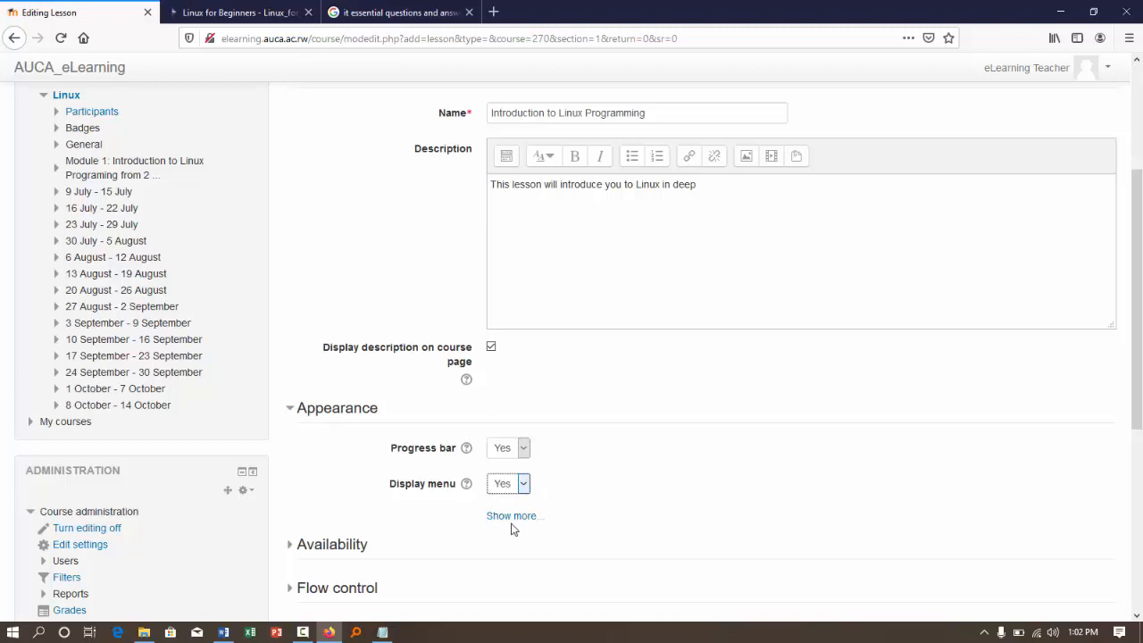
click(510, 518)
scroll(507, 529, down, 3)
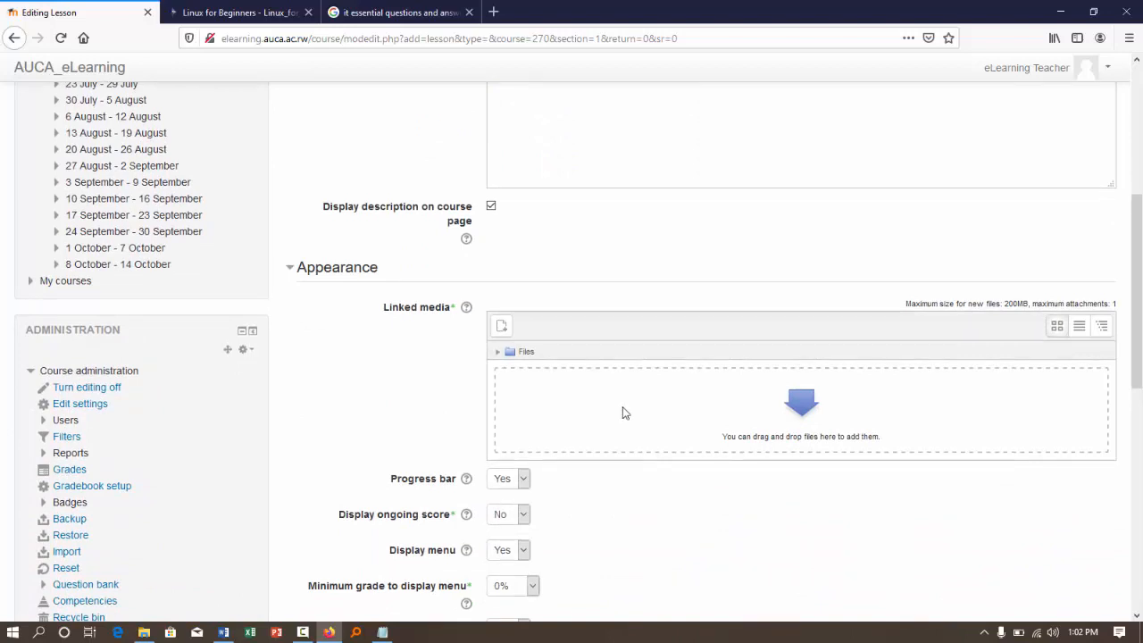
scroll(466, 398, down, 1)
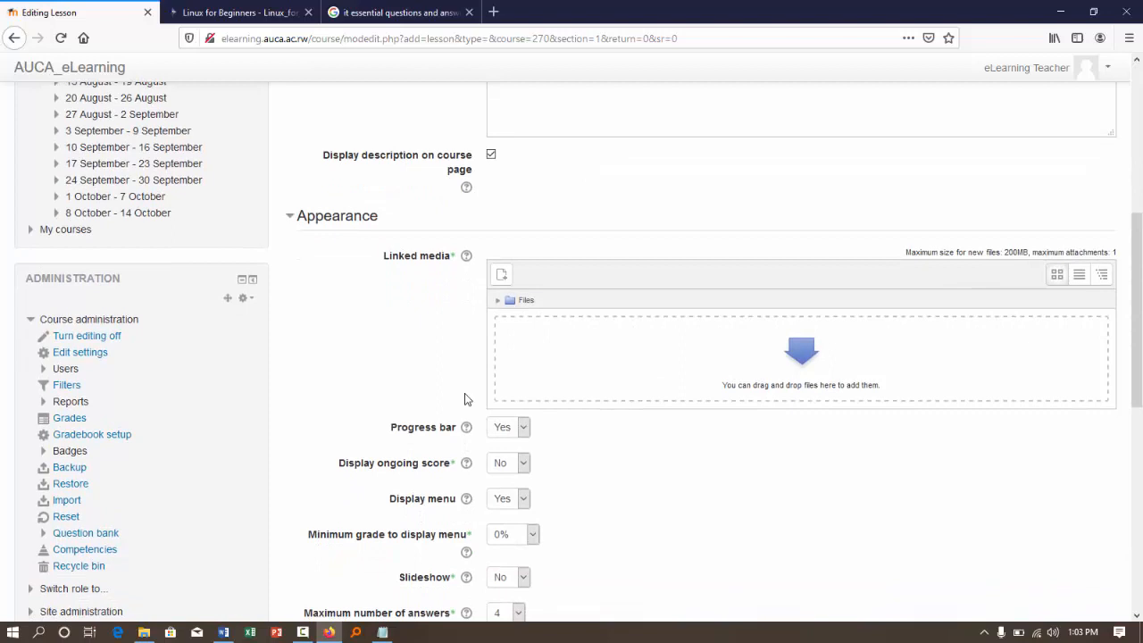
scroll(467, 398, down, 7)
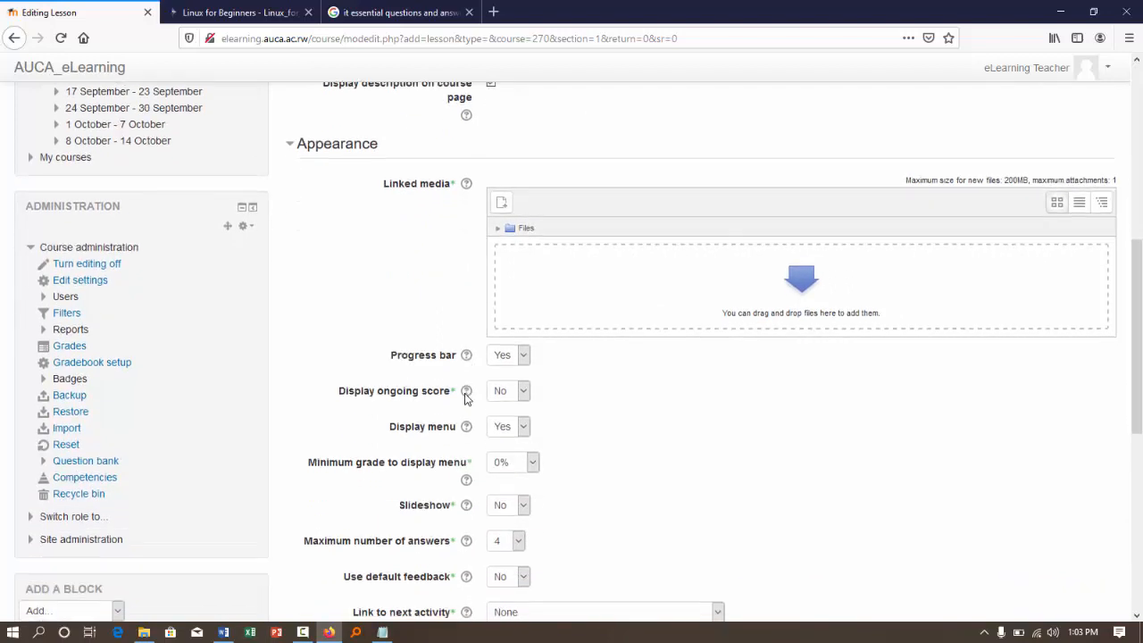
- Enable the lesson's deadline and set it to 8 August 2020
click(329, 401)
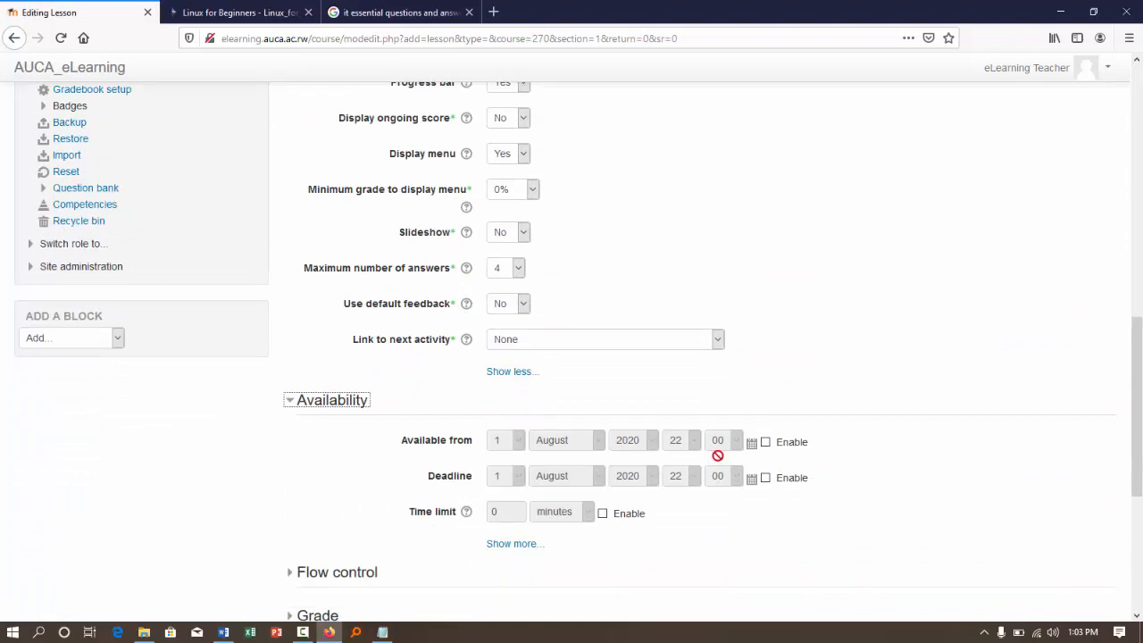
click(765, 477)
click(570, 475)
click(570, 475)
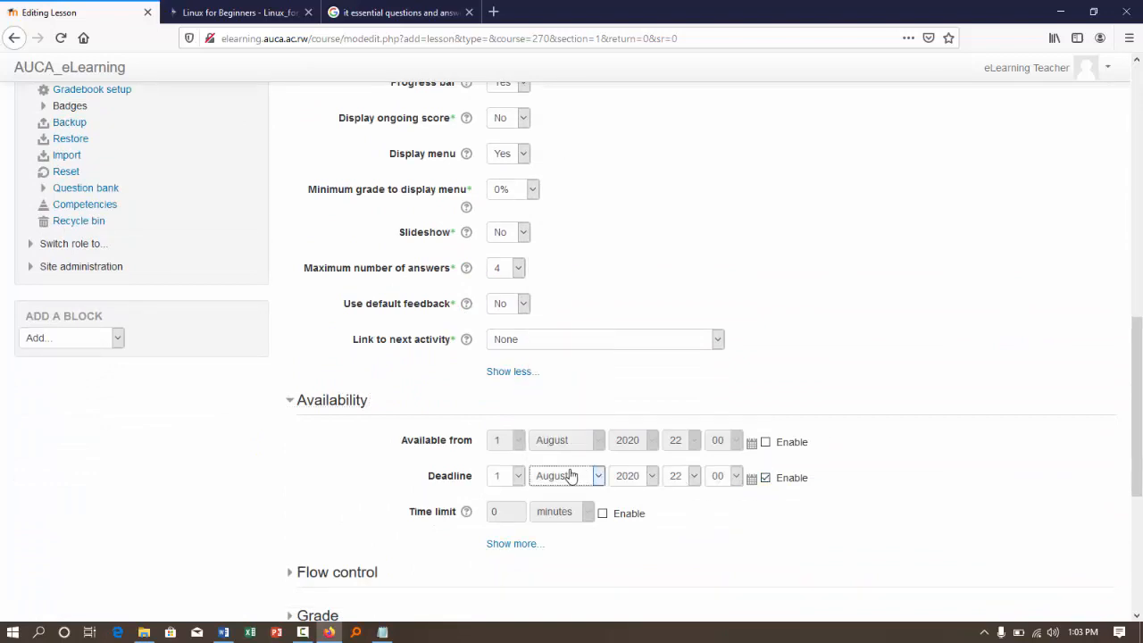
click(517, 479)
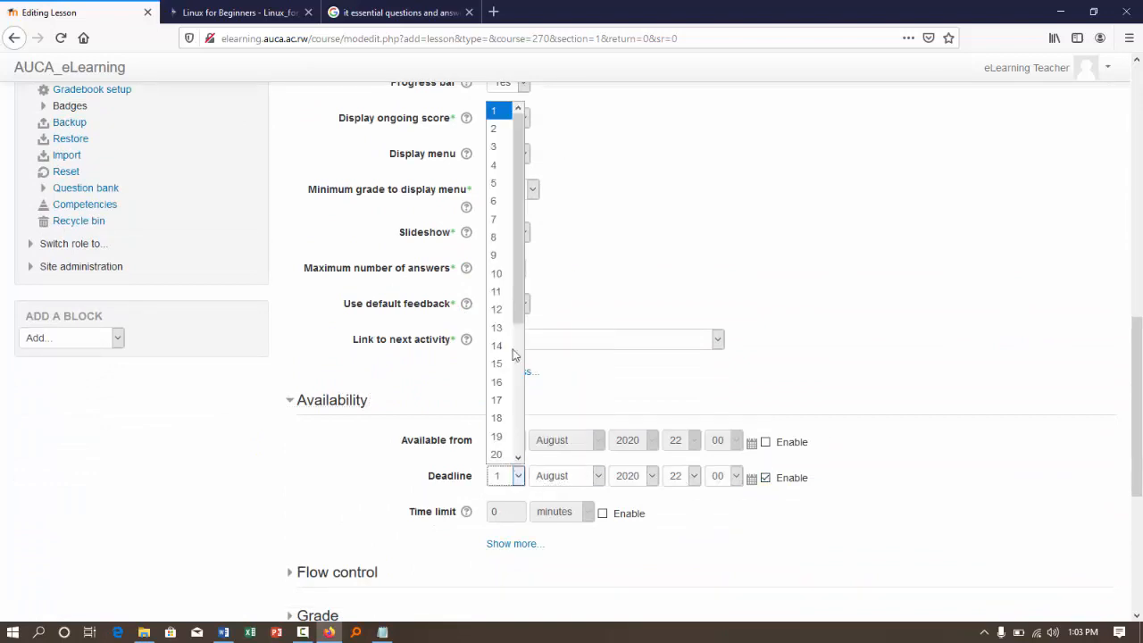
click(505, 236)
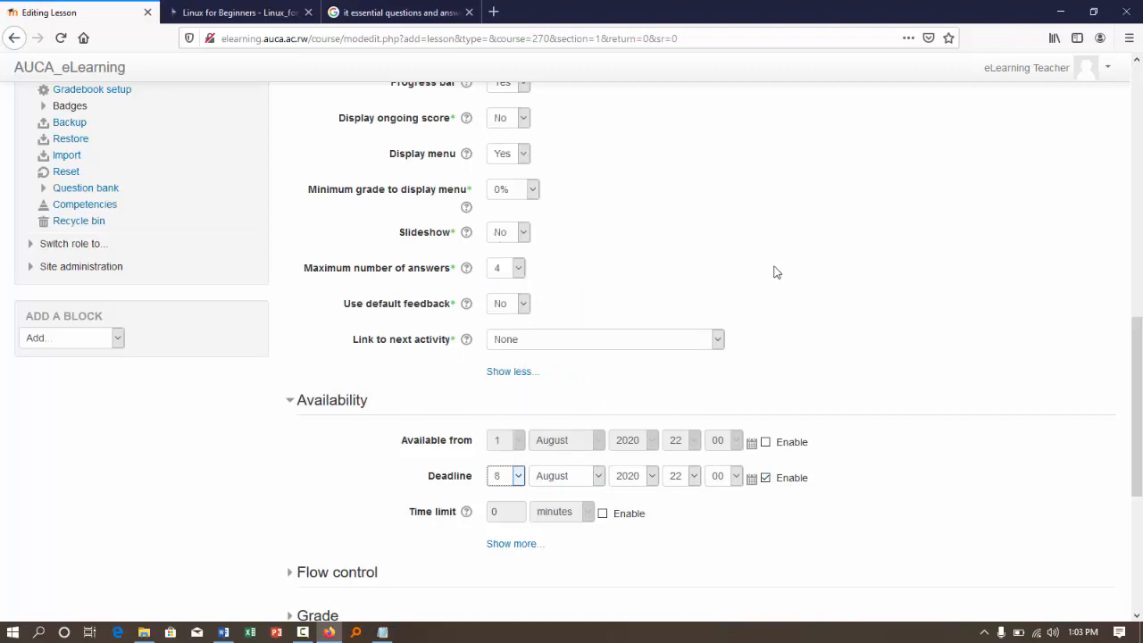
- Review the lesson's password protection and flow control settings, then save the lesson and return to the course
scroll(776, 271, down, 3)
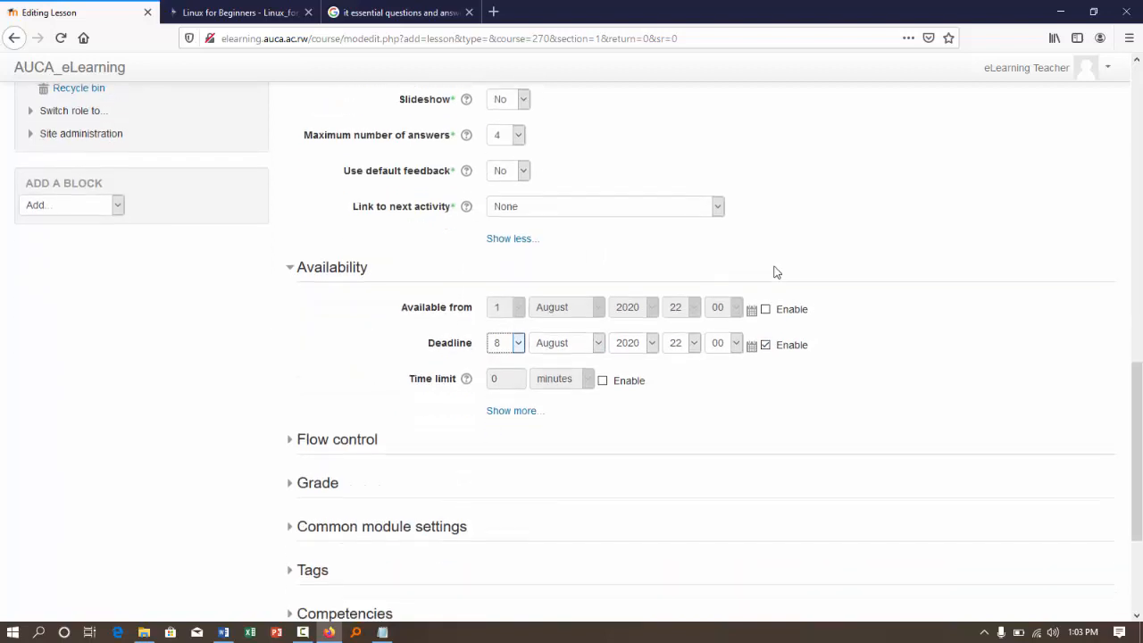
click(525, 409)
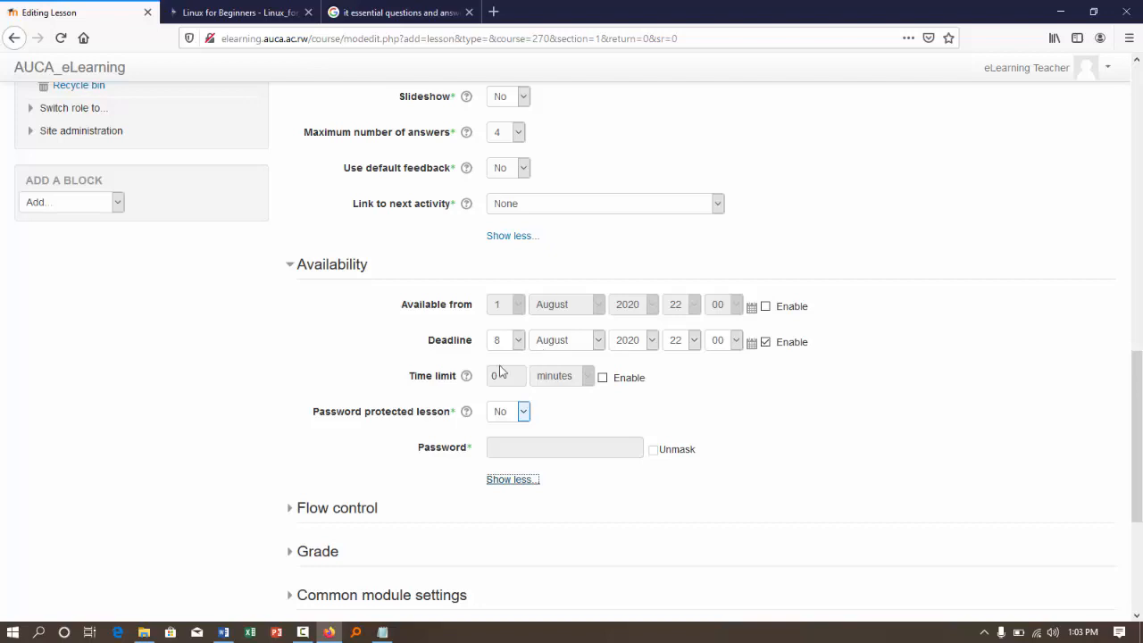
click(312, 509)
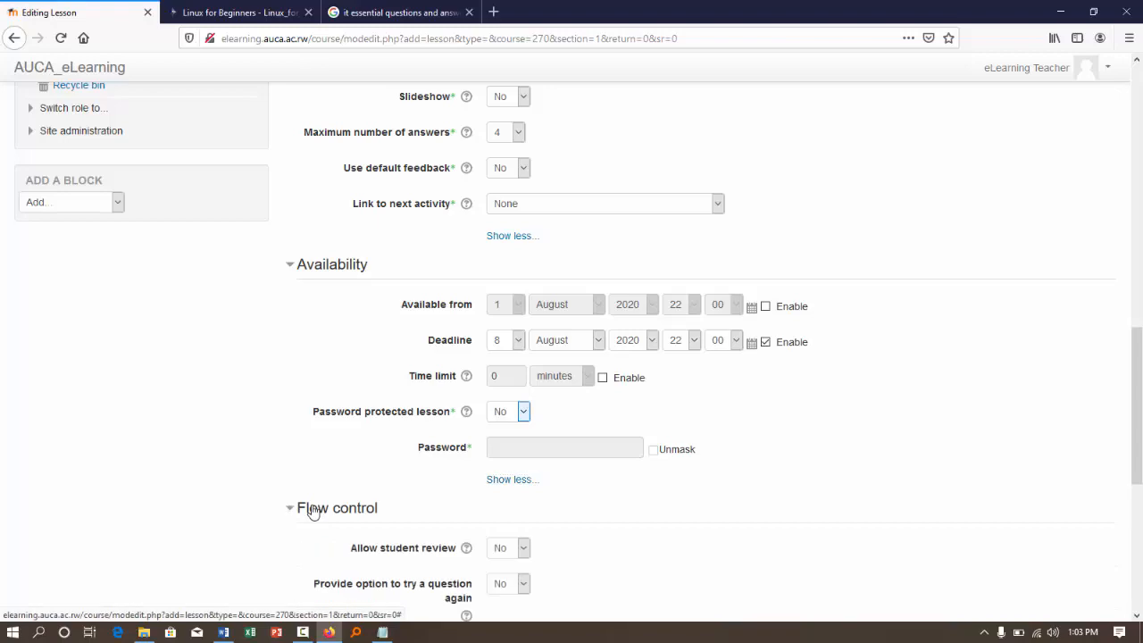
scroll(311, 509, down, 5)
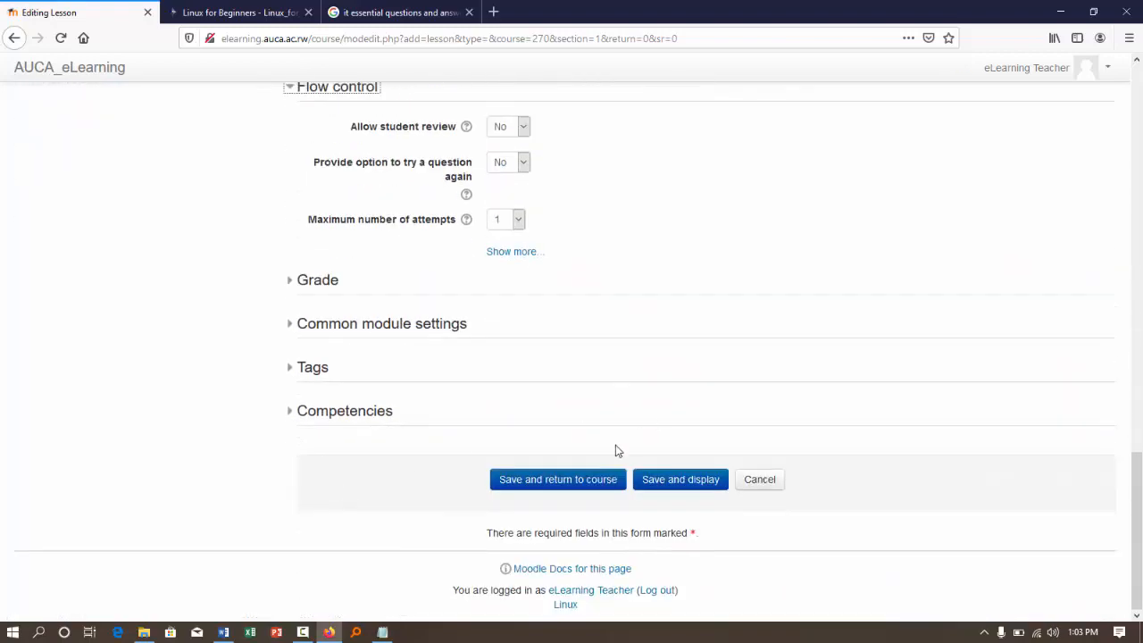
click(582, 480)
scroll(585, 481, up, 10)
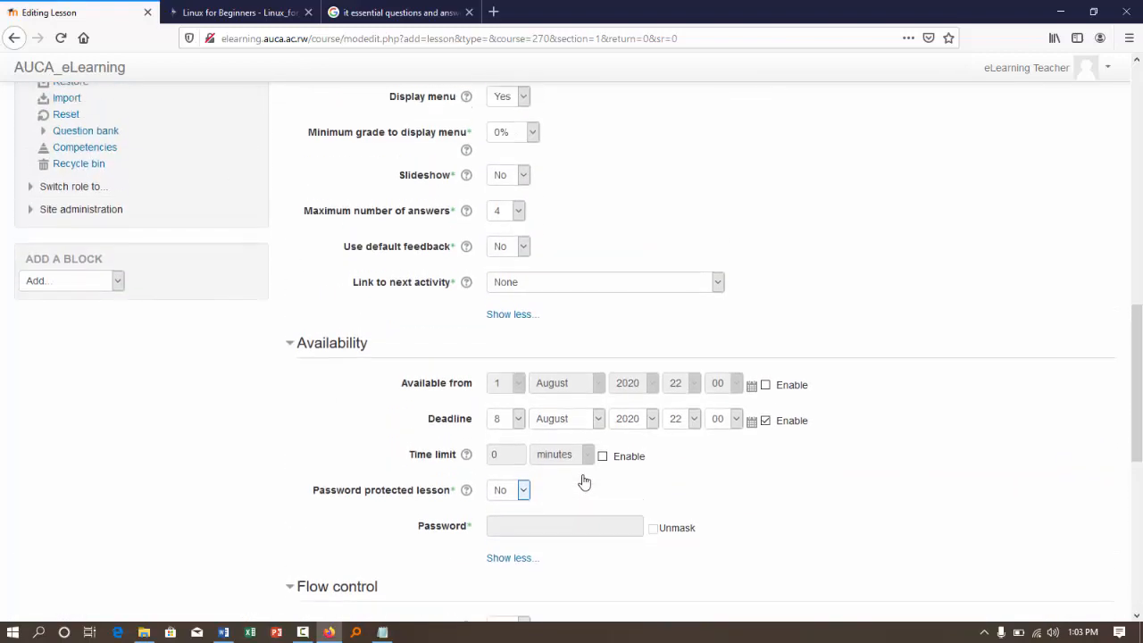
scroll(584, 481, up, 1)
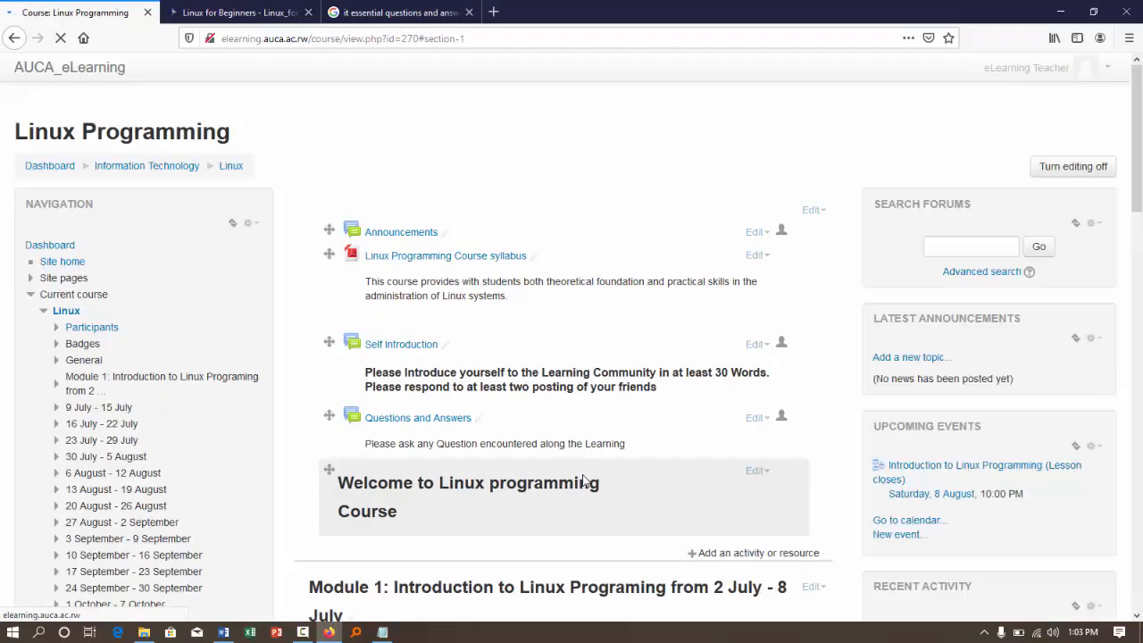
- Review the saved settings of the Introduction to Linux Programming lesson in Module 1 and return to the course page
scroll(585, 483, down, 3)
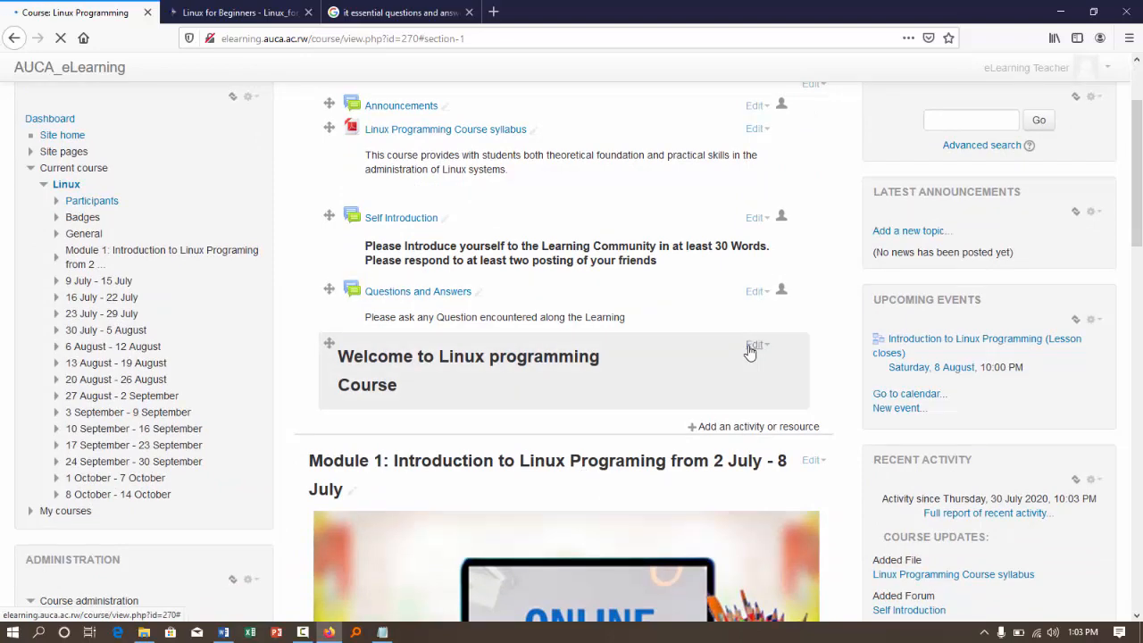
scroll(750, 351, down, 5)
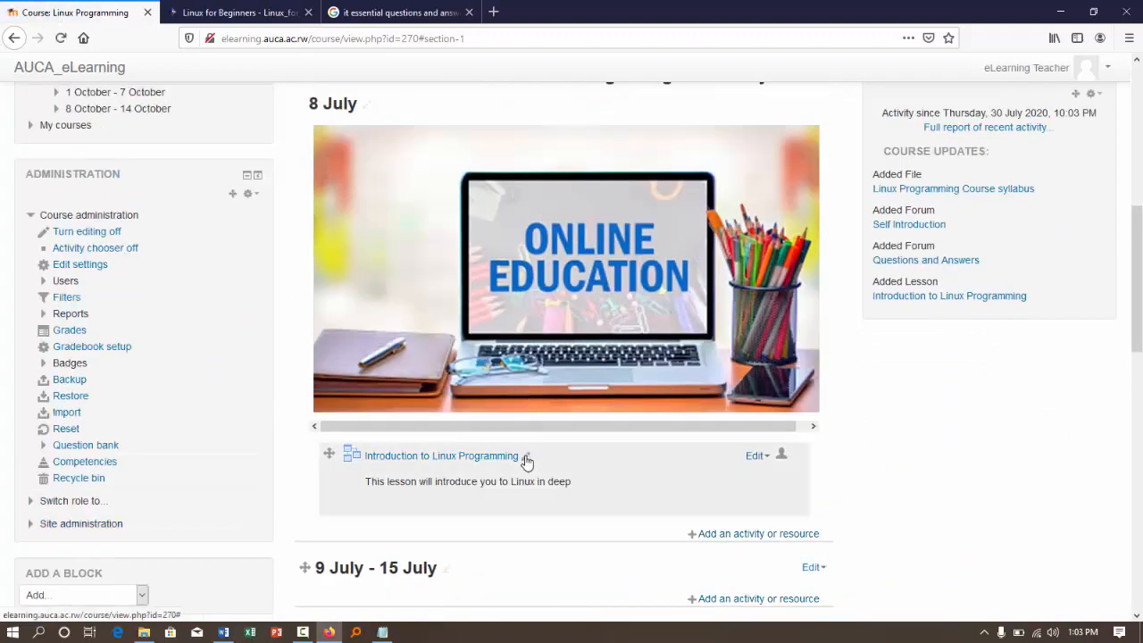
click(526, 458)
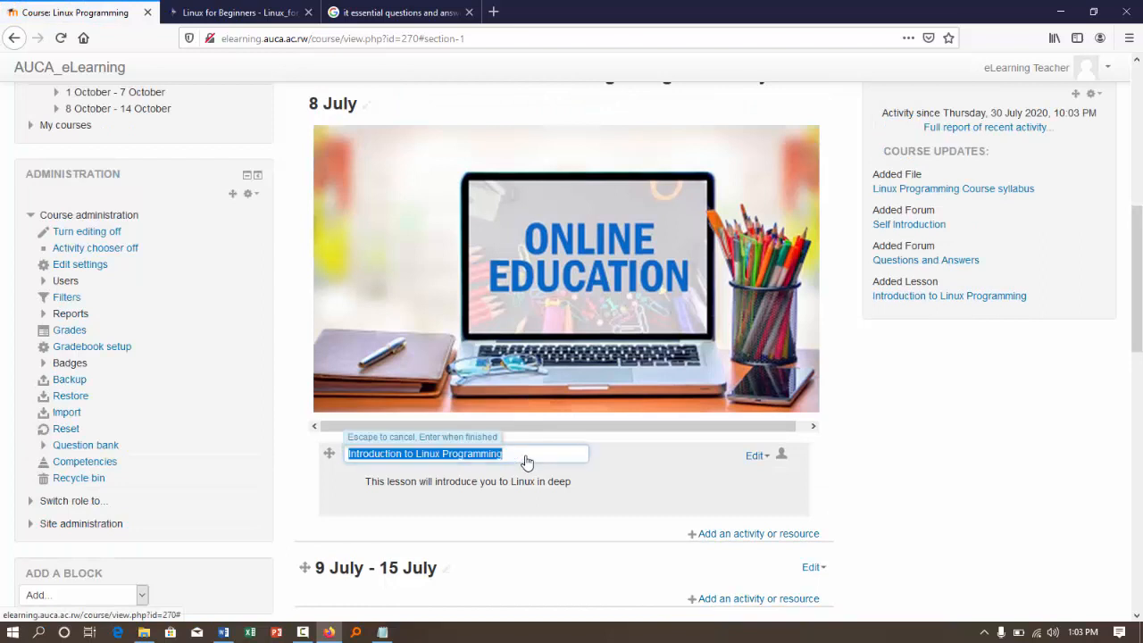
click(774, 460)
click(771, 459)
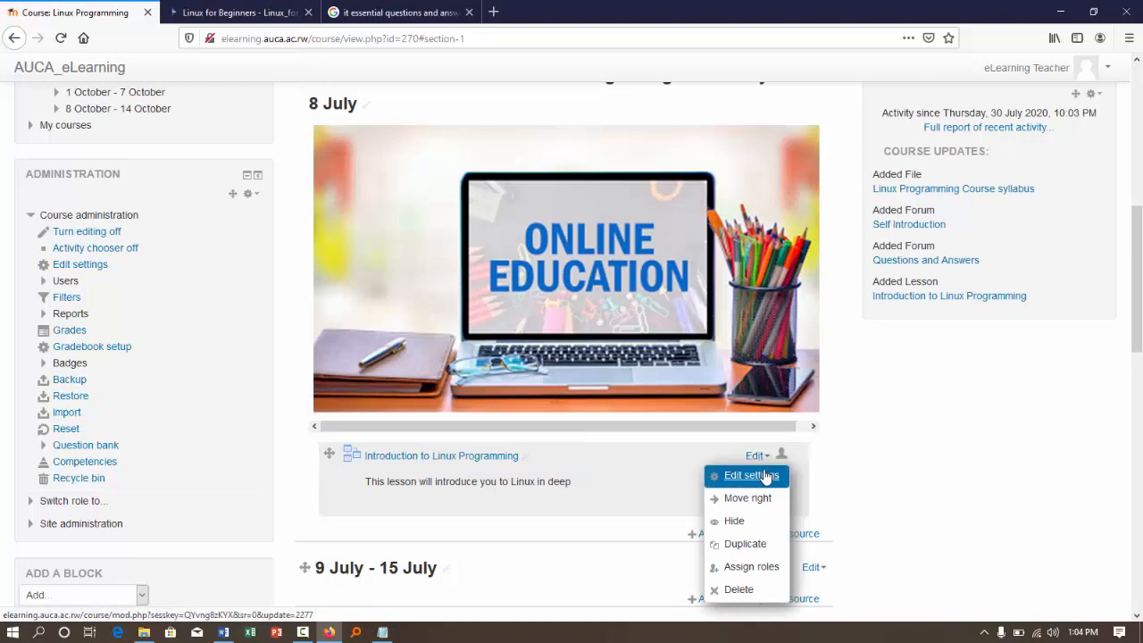
click(765, 476)
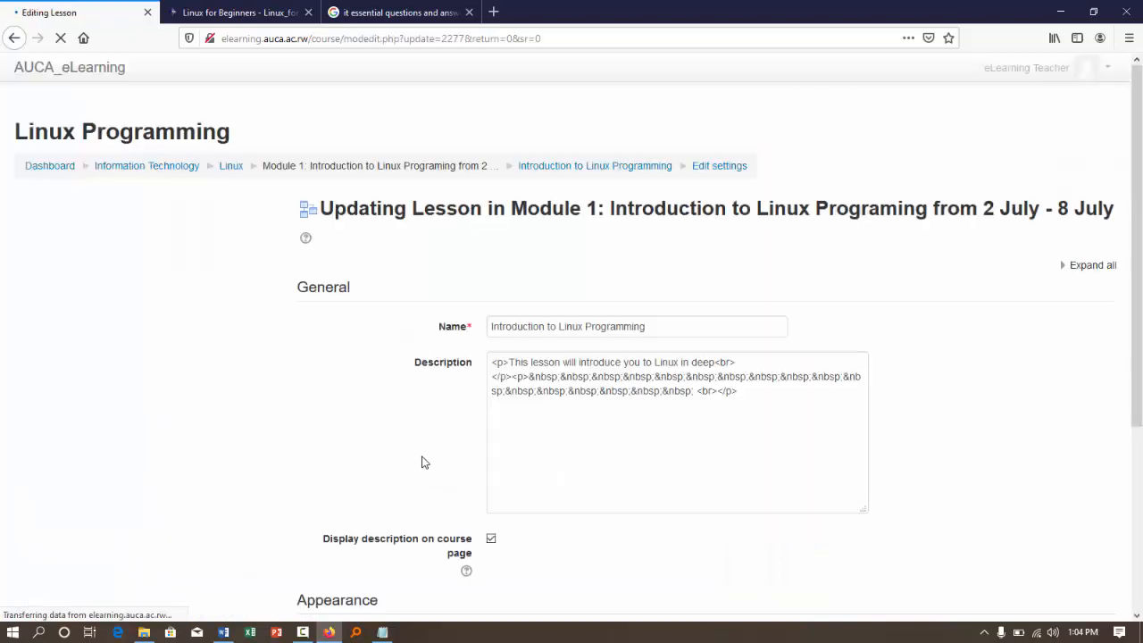
click(674, 332)
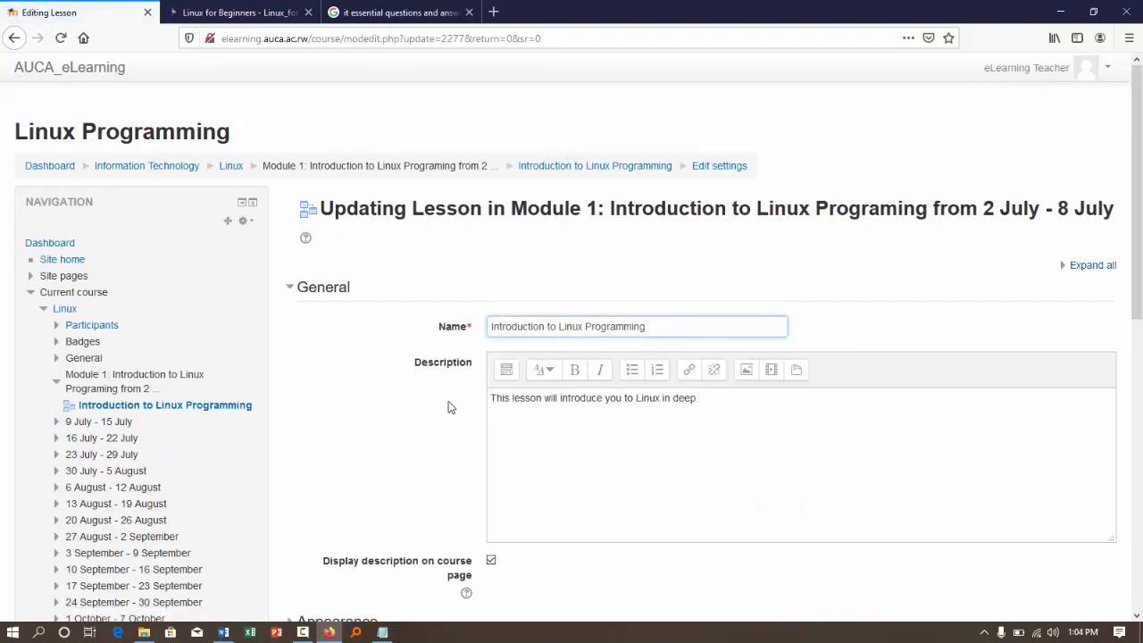
scroll(449, 404, down, 3)
scroll(449, 407, down, 5)
click(544, 355)
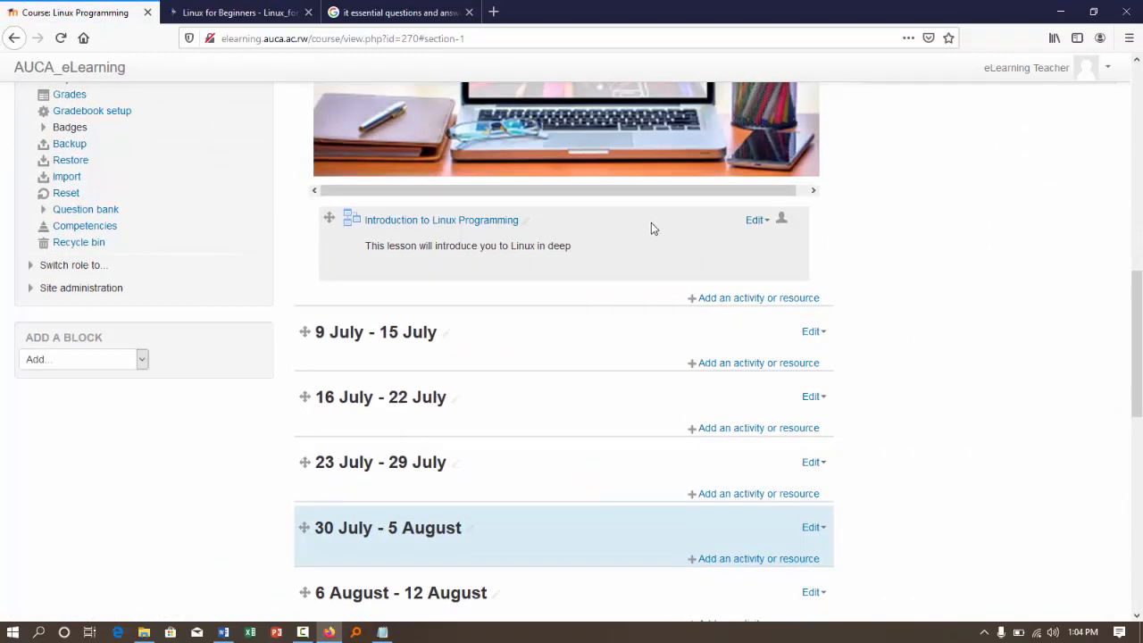
- Open the Introduction to Linux Programming lesson in Module 1 for editing and start adding a content page
click(753, 221)
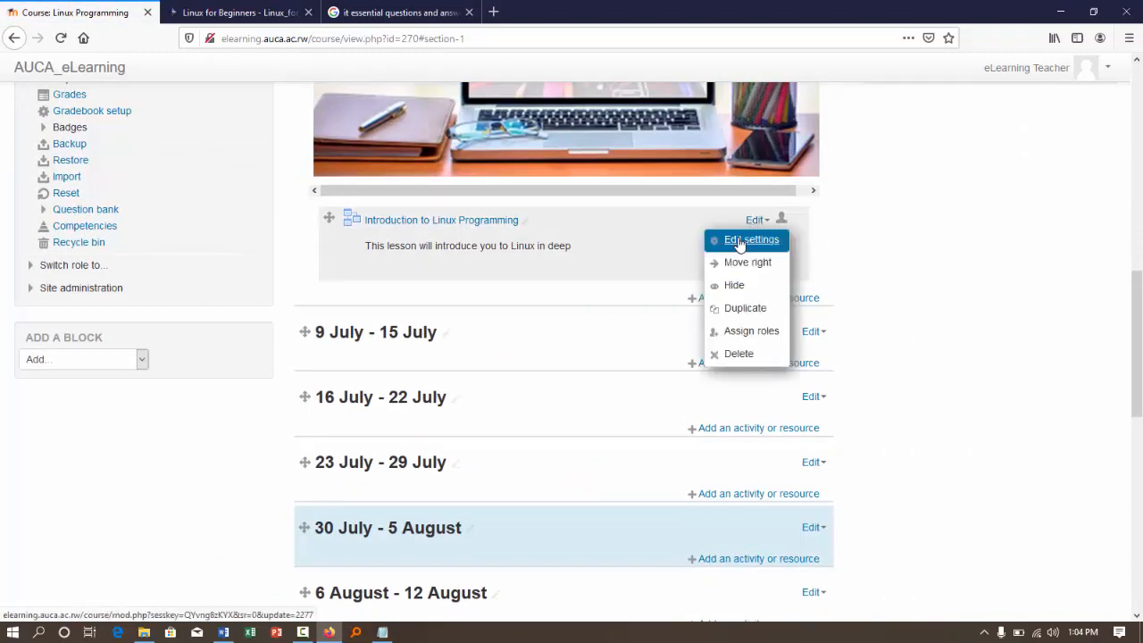
click(447, 225)
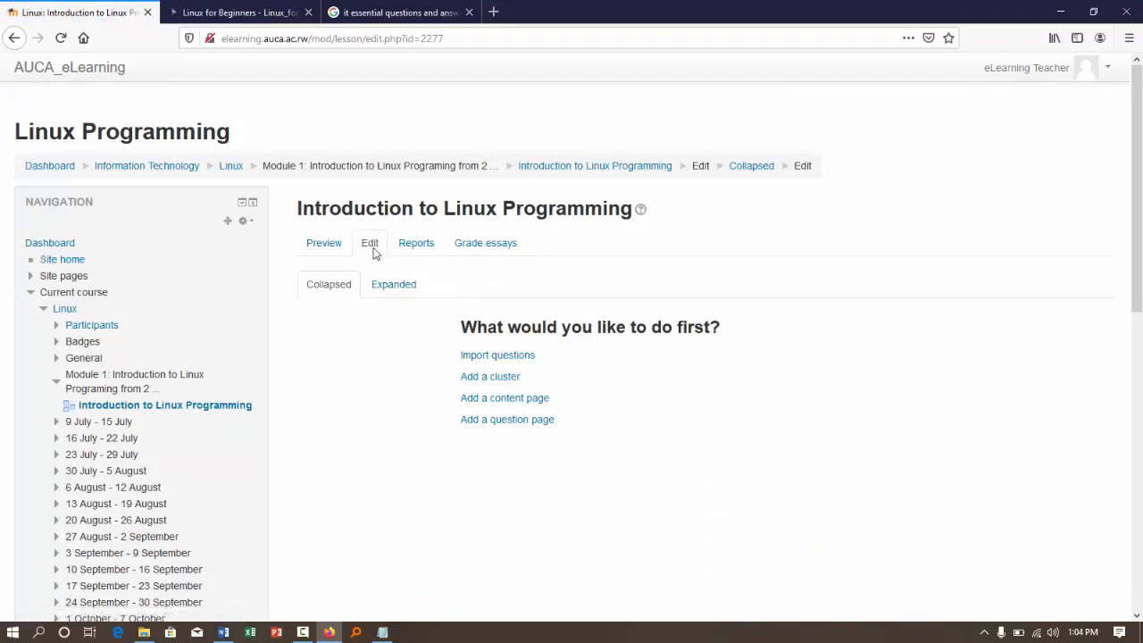
click(325, 251)
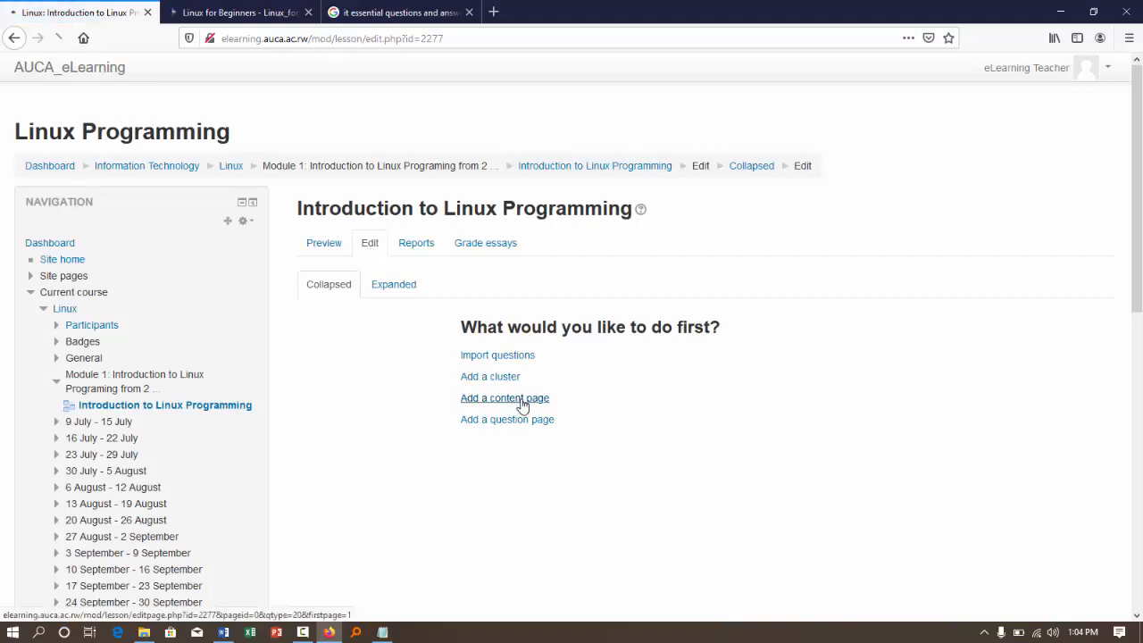
click(522, 402)
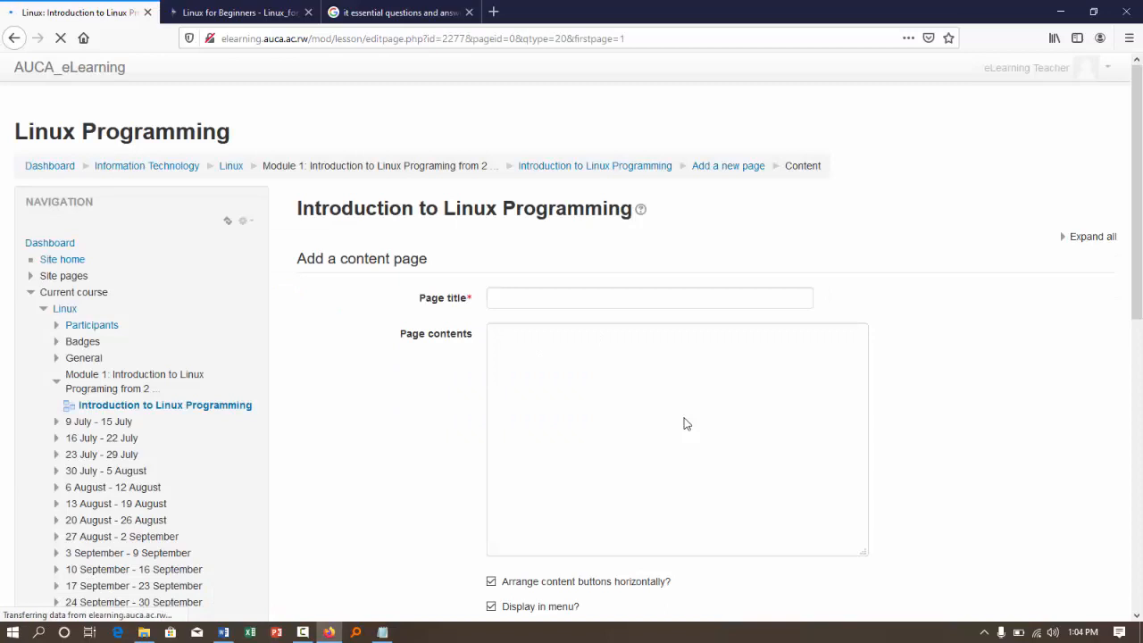
- Title the new content page "Essential features of UNIX Vs Linux"
click(518, 303)
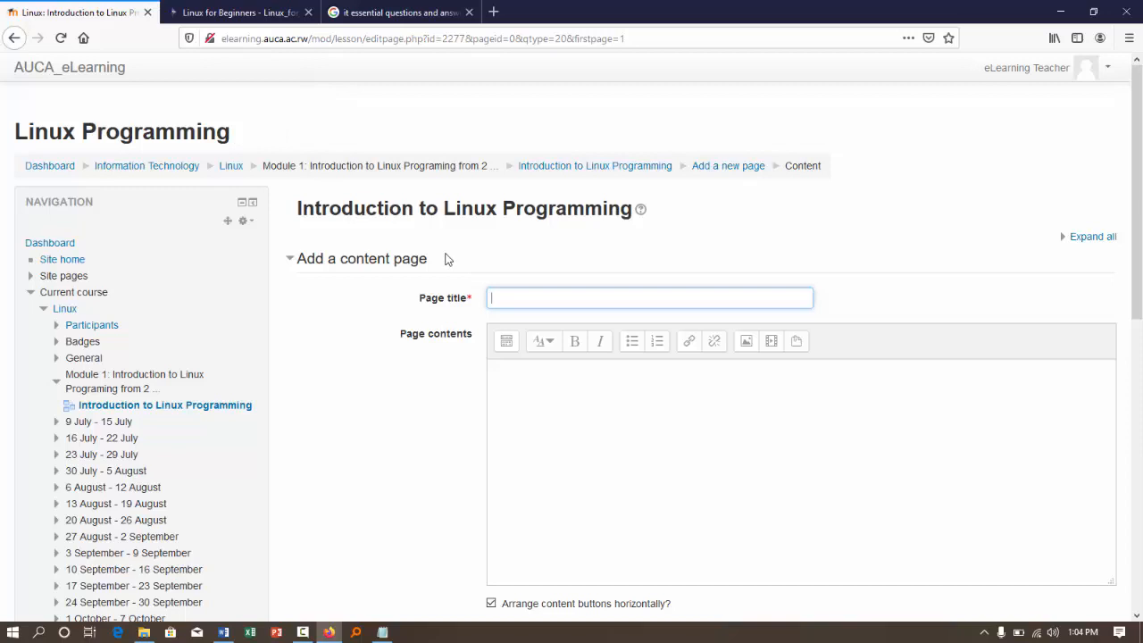
text(Essential features of UNIX)
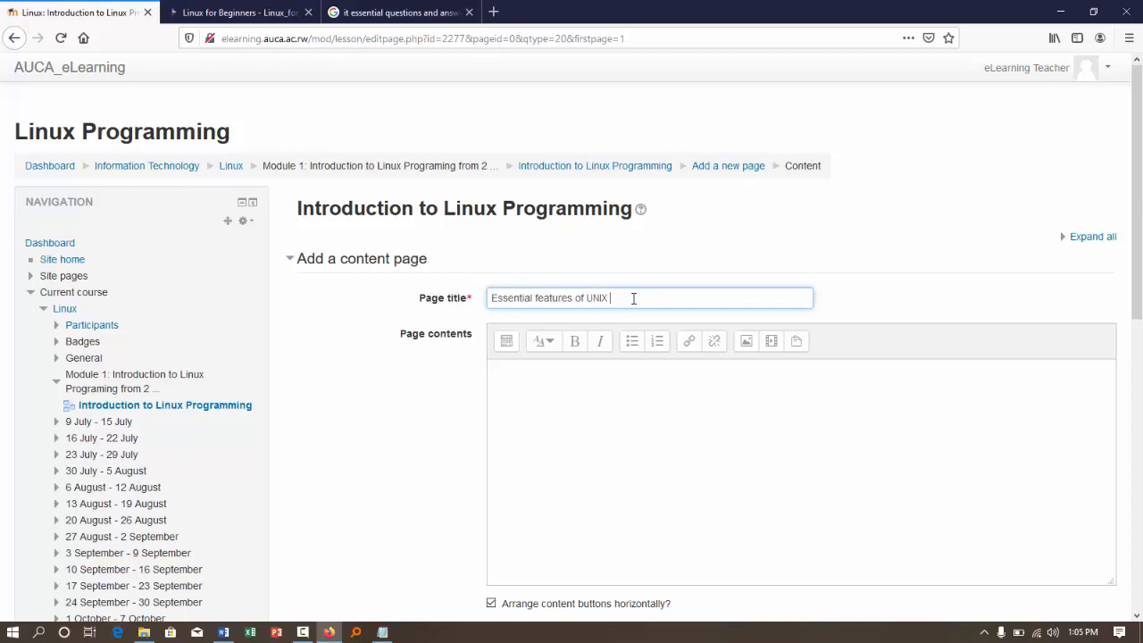
text(Vs Linux)
- Paste the copied UNIX and Linux text into the page contents and add the line "UNIX" above it
click(564, 473)
key(ctrl+v)
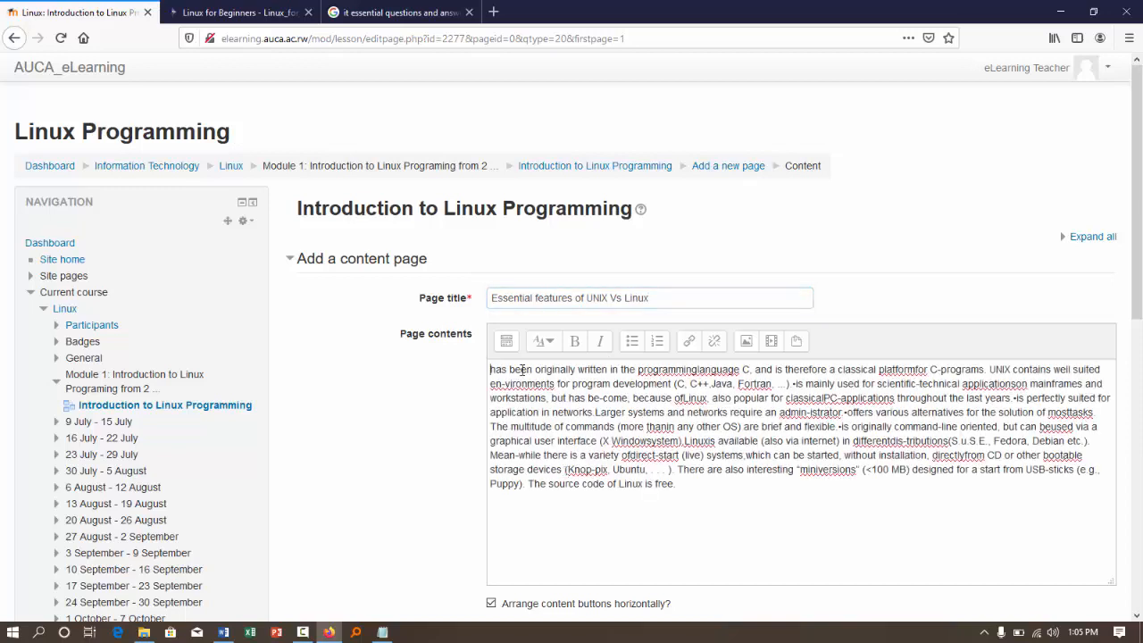
click(505, 368)
key(Return)
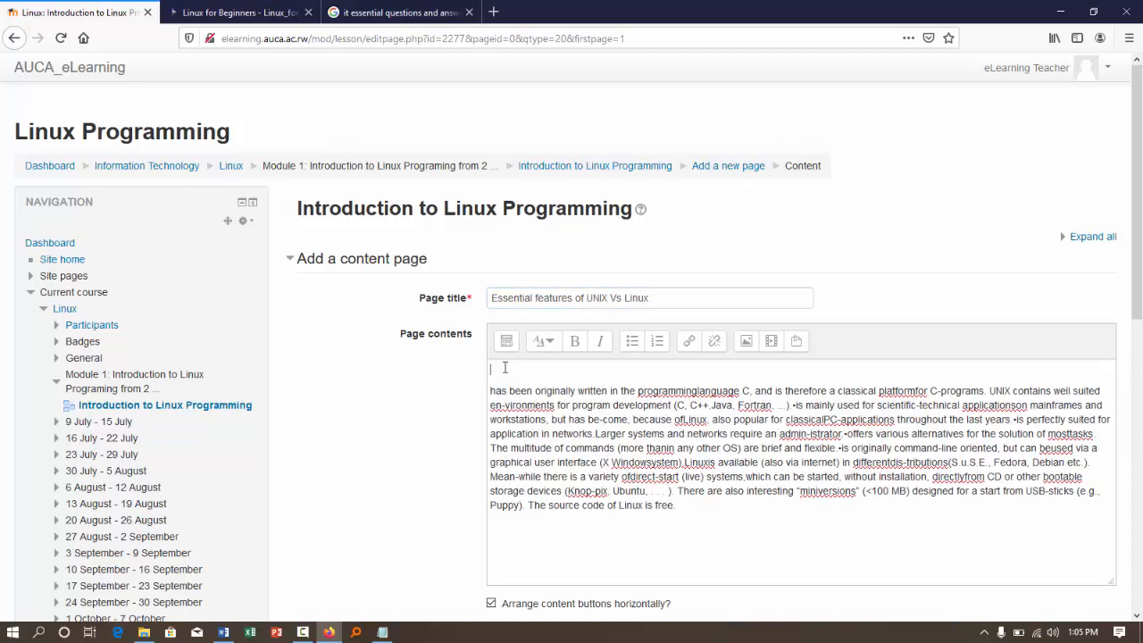
text(UNIX)
- Copy the page contents into a new Notepad document and break the text into separate lines under UNIX and Linux titles
key(ctrl+a)
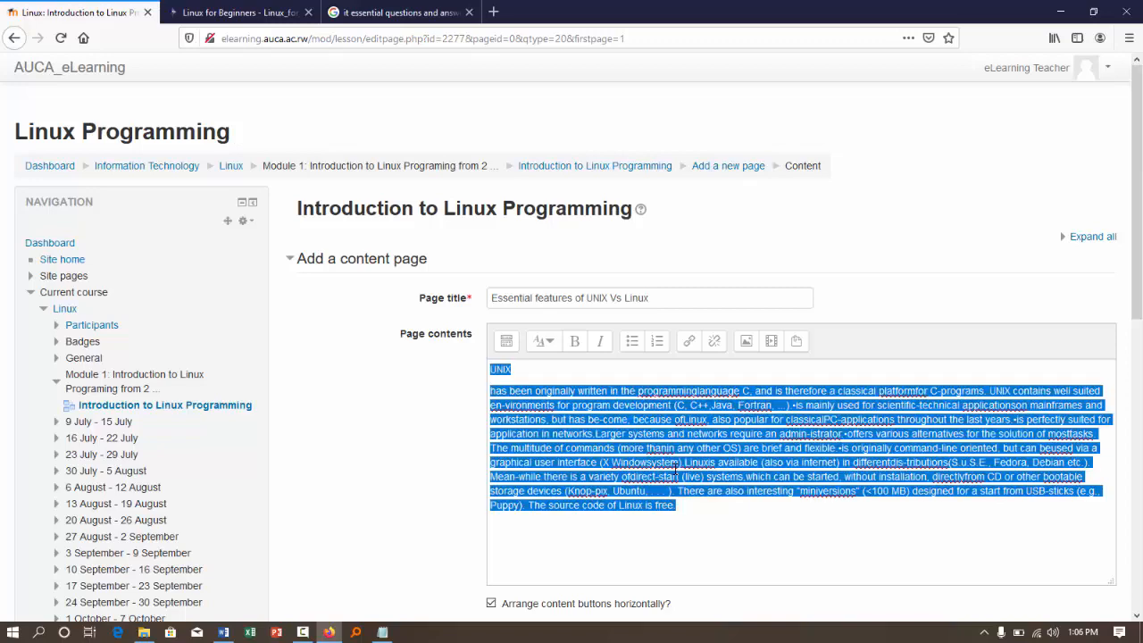
key(super+r)
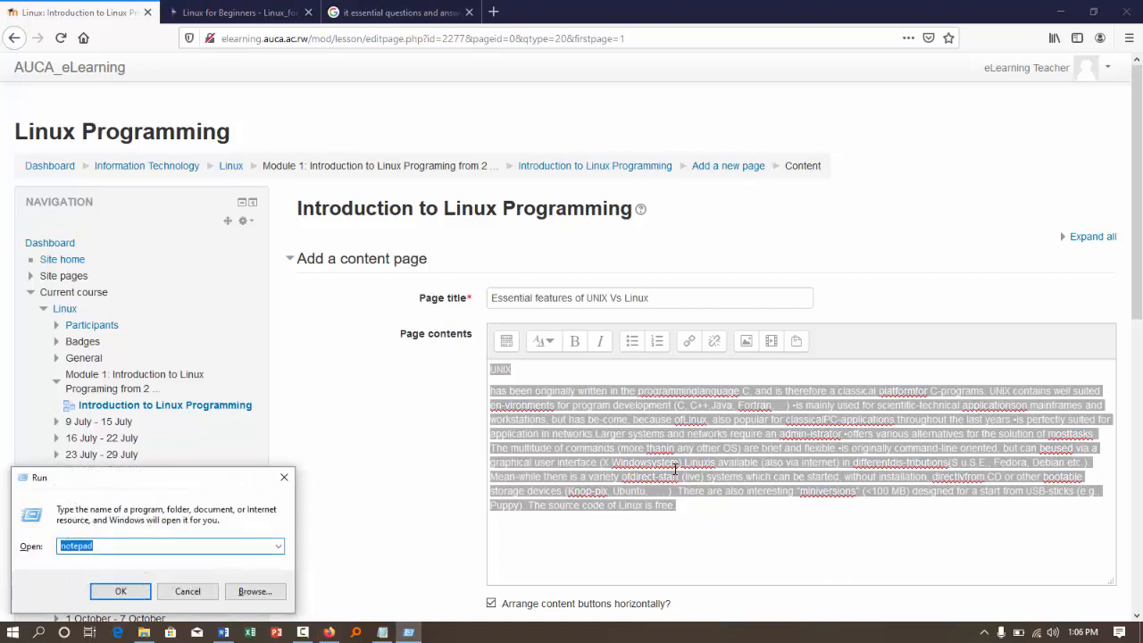
text(Notepad)
key(Return)
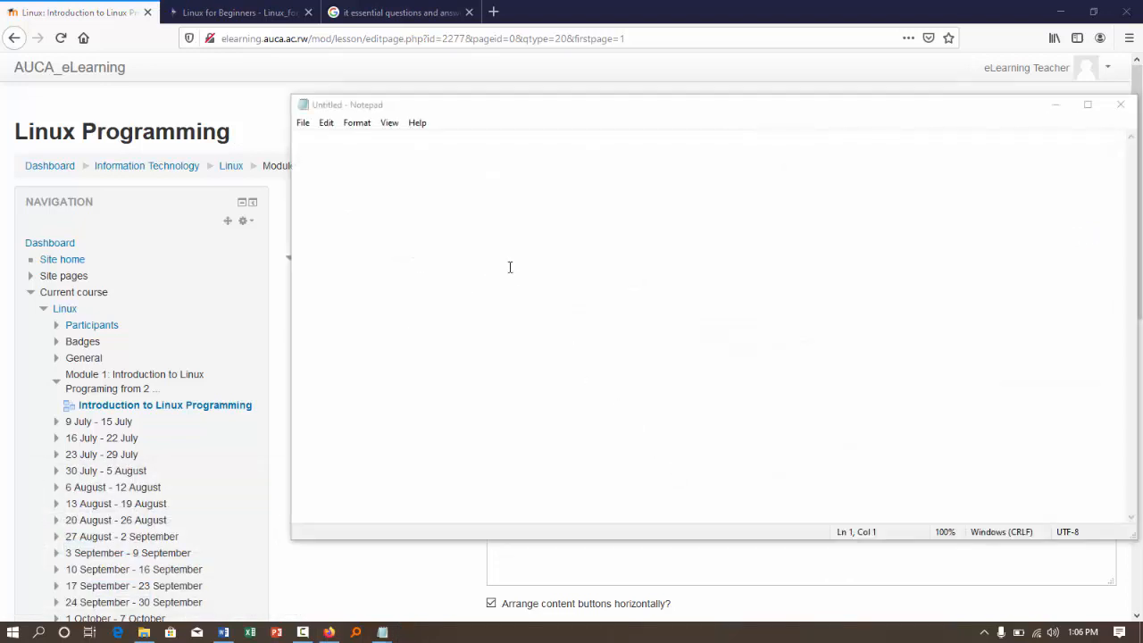
text(UNIX  has been originally written in the programminglanguage C, and is therefore a classical platformfor C-programs. UNIX contains well suited en-vironments for program development (C, C++,Java, Fortran, ...).•is mainly used for scientific-technical applicationson mainframes and workstations, but has be-come, because ofLinux, also popular for classicalPC-applications throughout the last years.•is perfectly suited for application in networks.Larger systems and networks require an admin-istrator.•offers various alternatives for the solution of mosttasks. The multitude of commands (more thanin any other OS) are brief and flexible.•is originally command-line oriented, but can beused via a graphical user interface (X Windowsystem).Linuxis available (also via internet) in differentdis-tributions (S.u.S.E., Fedora, Debian etc.). Mean-while there is a variety ofdirect-start (live) systems,which can be started, without installation, directlyfrom CD or other bootable storage devices (Knop-pix, Ubuntu, . . . ). There are also interesting "miniversions" (<100 MB) designed for a start from USB-sticks (e.g., Puppy). The source code of Linux is free.)
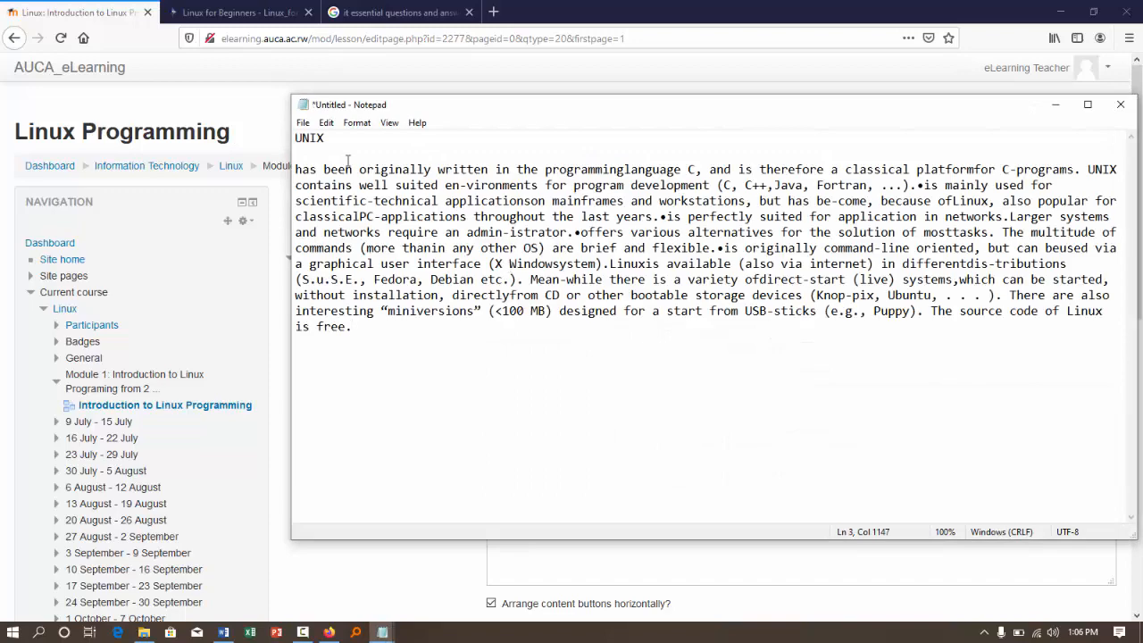
click(306, 154)
key(BackSpace)
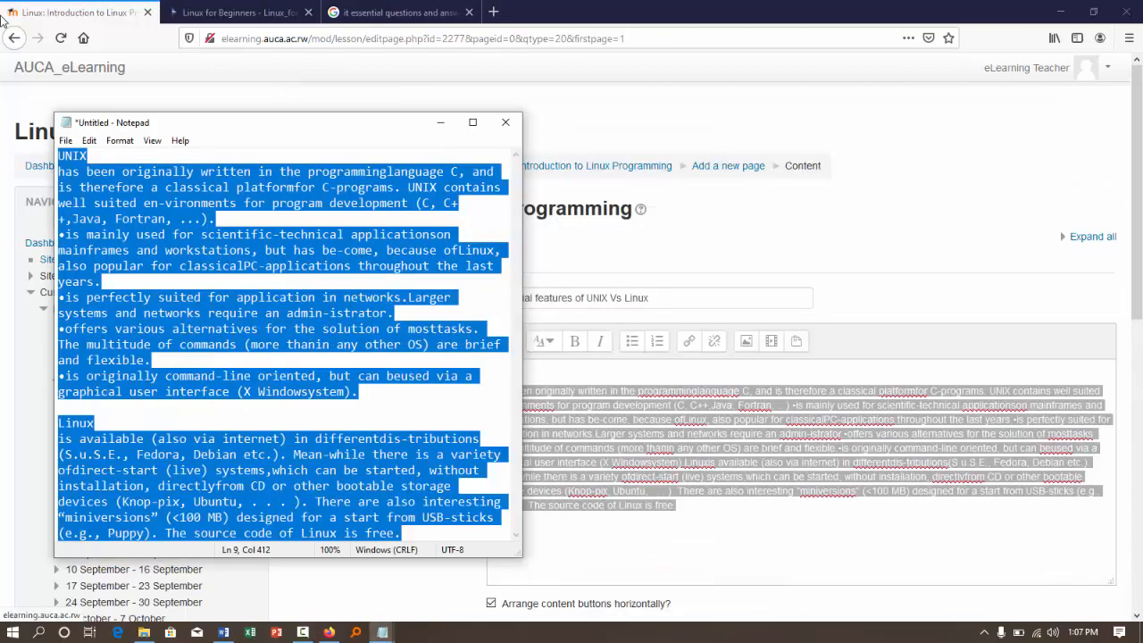
- Copy all the restructured text from Notepad and replace the lesson page's contents with it in the browser
click(291, 312)
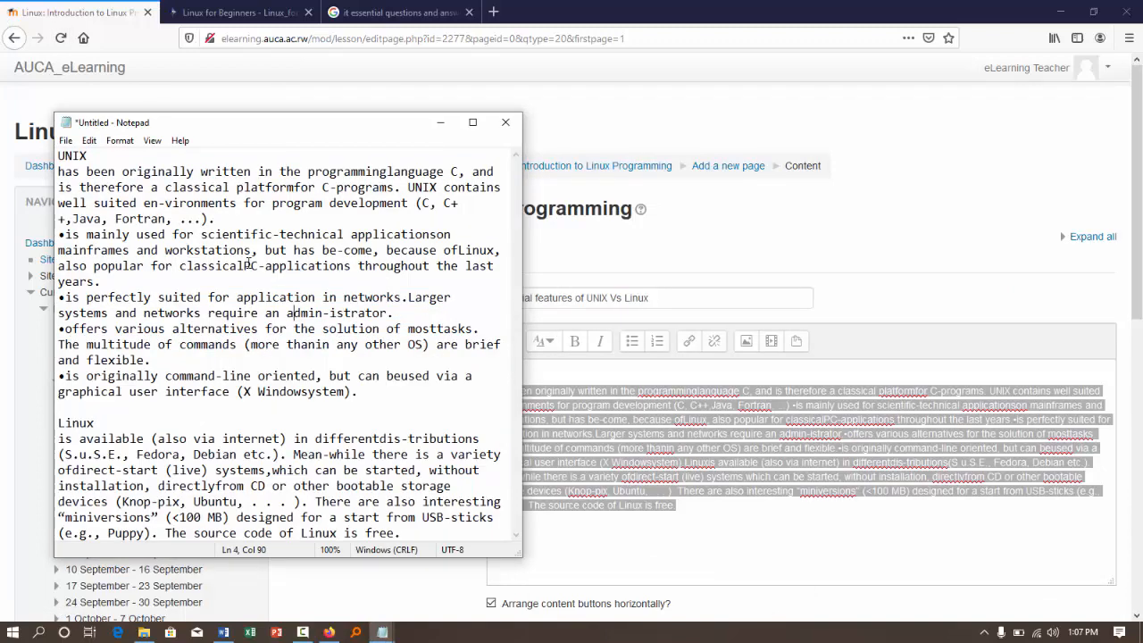
key(ctrl+a)
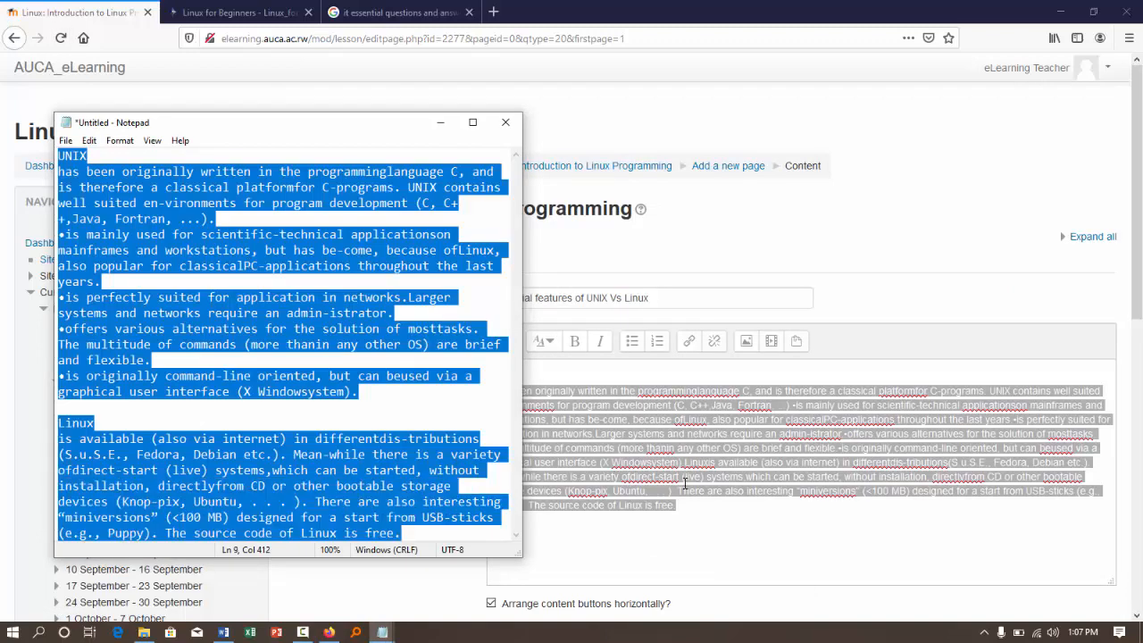
click(685, 483)
key(ctrl+a)
text(UNIX has been originally written in the programminglanguage C, and is therefore a classical platformfor C-programs. UNIX contains well suited en-vironments for program development (C, C++,Java, Fortran, ...). •is mainly used for scientific-technical applicationson mainframes and workstations, but has be-come, because ofLinux, also popular for classicalPC-applications throughout the last years. •is perfectly suited for application in networks.Larger systems and networks require an admin-istrator. •offers various alternatives for the solution of mosttasks. The multitude of commands (more thanin any other OS) are brief and flexible. •is originally command-line oriented, but can beused via a graphical user interface (X Windowsystem).  Linux is available (also via internet) in differentdis-tributions(S.u.S.E., Fedora, Debian etc.). Mean-while there is a variety ofdirect-start (live) systems,which can be started, without installation, directlyfrom CD or other bootable storage devices (Knop-pix, Ubuntu, . . . ). There are also interesting "miniversions" (<100 MB) designed for a start from USB-sticks (e.g., Puppy). The source code of Linux is free.)
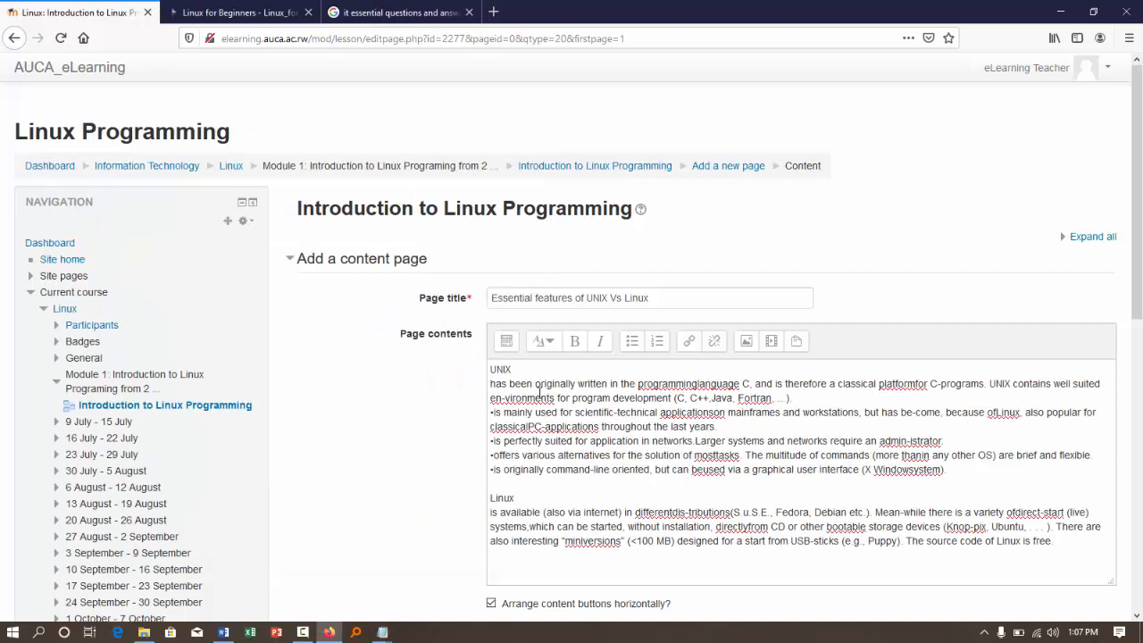
- Format the UNIX and Linux titles in the page contents as medium headings
drag(512, 369, 465, 366)
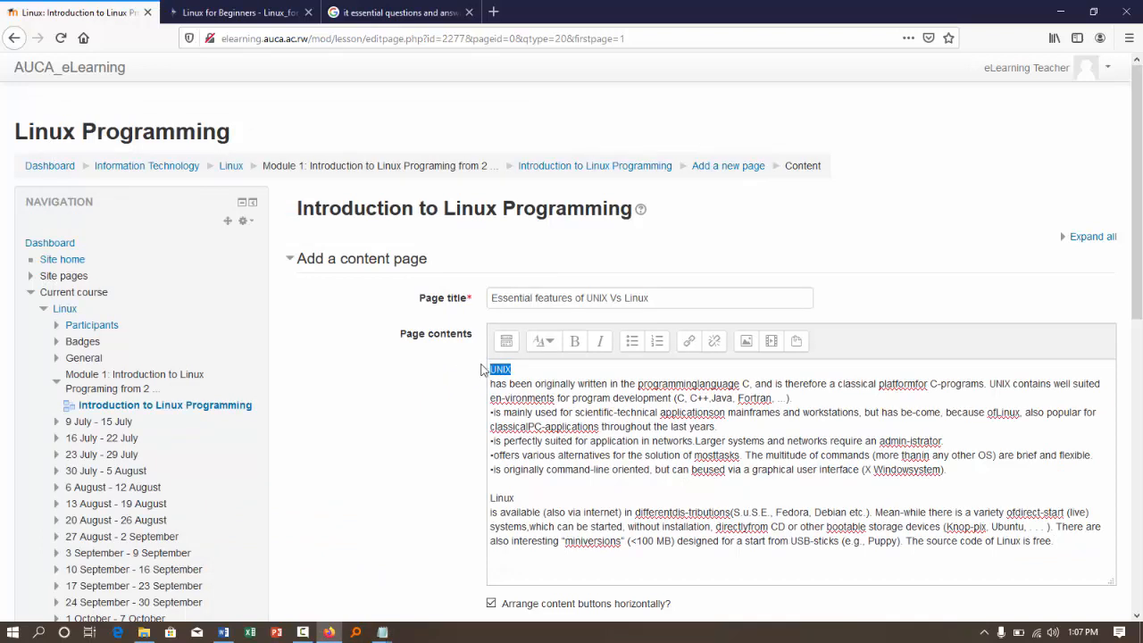
click(544, 342)
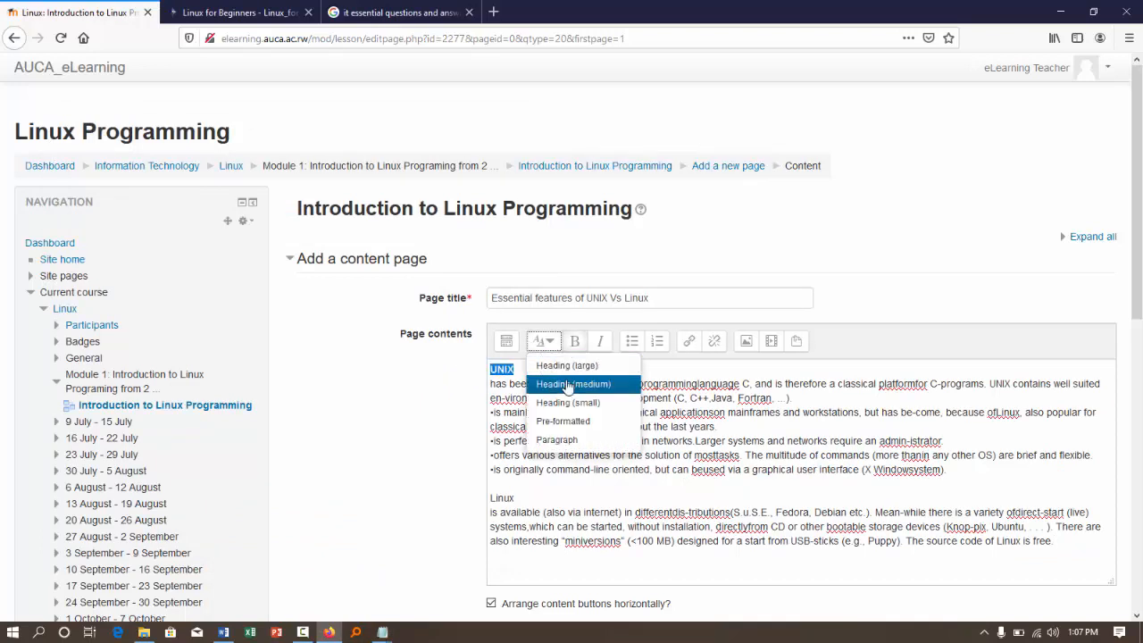
click(572, 383)
scroll(561, 521, down, 1)
scroll(561, 521, down, 2)
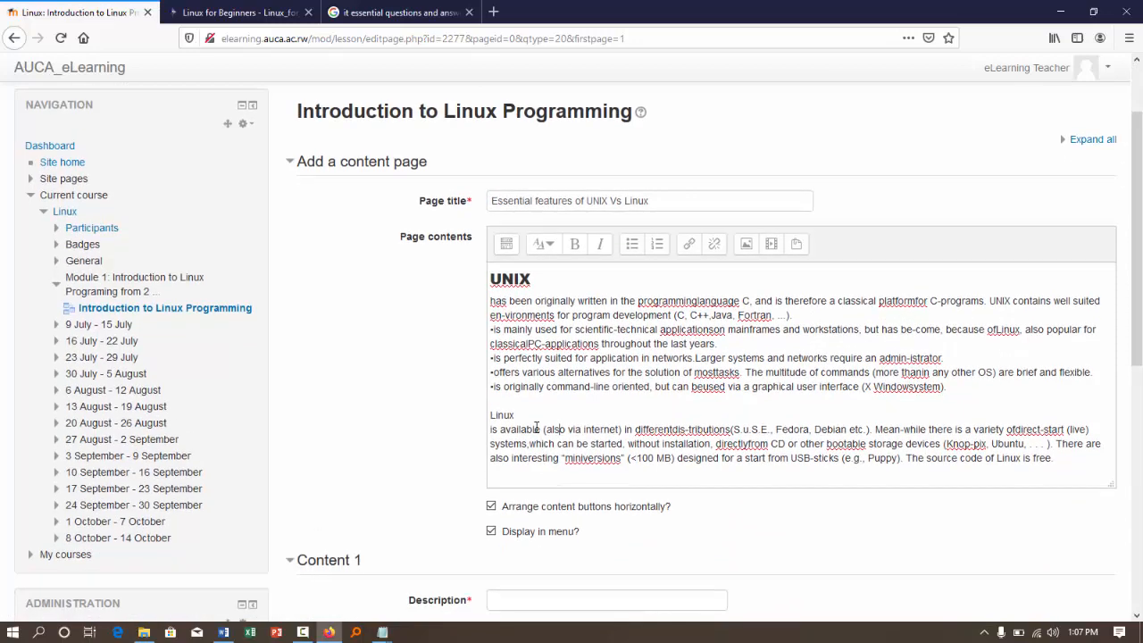
drag(518, 415, 473, 416)
click(571, 256)
click(545, 253)
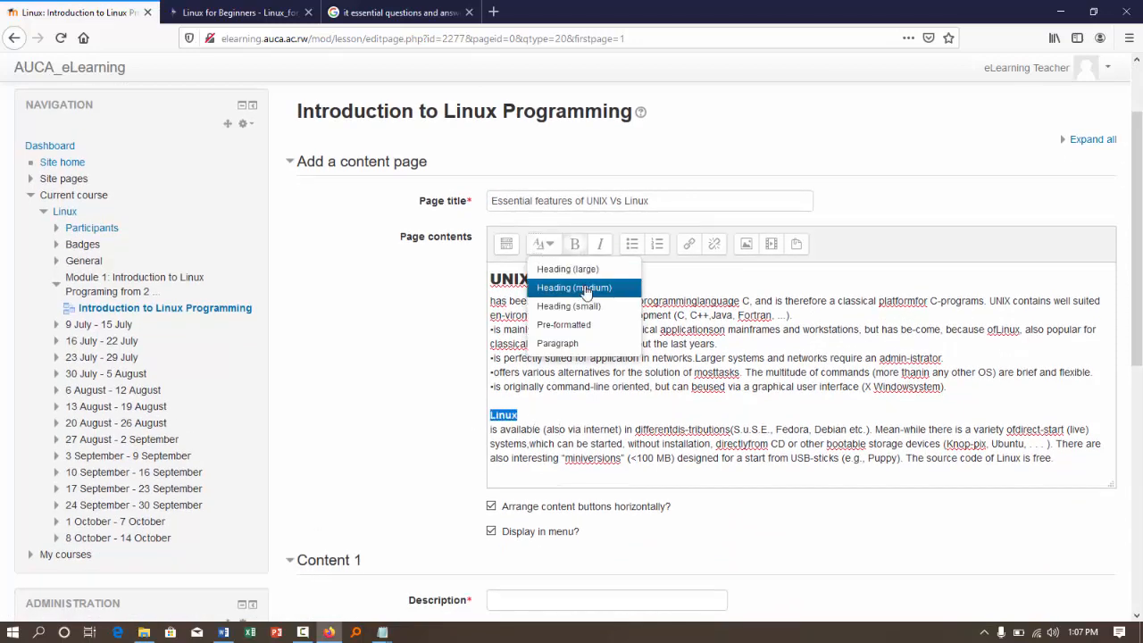
click(574, 288)
click(576, 458)
- Set the Content 1 description to "Next" and its jump to Next page
scroll(576, 459, down, 4)
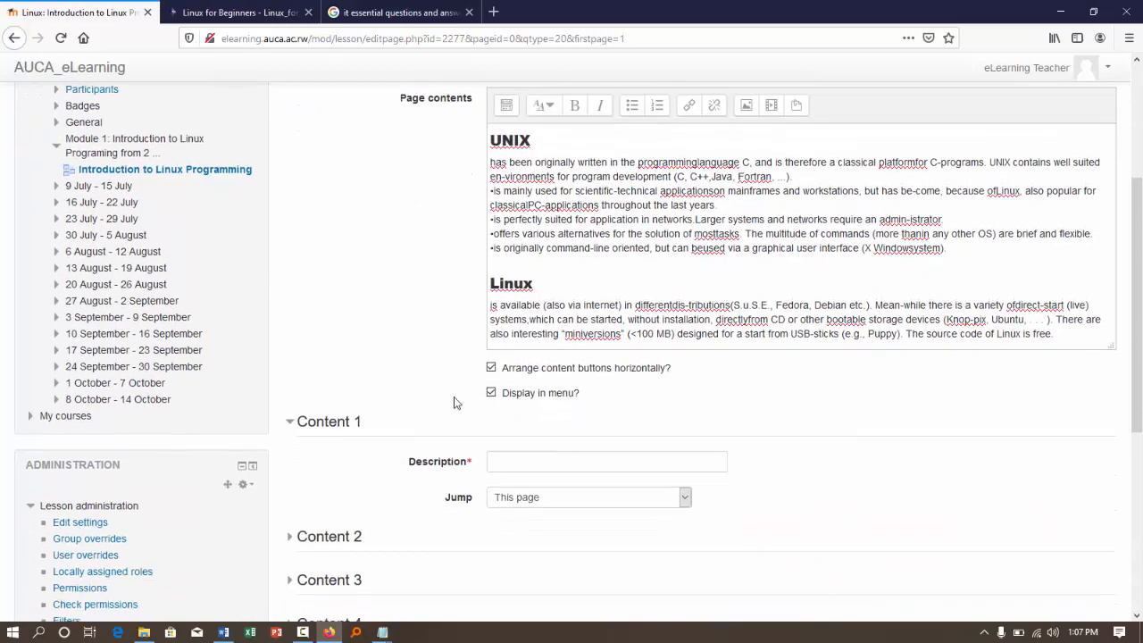
click(518, 462)
text(Next)
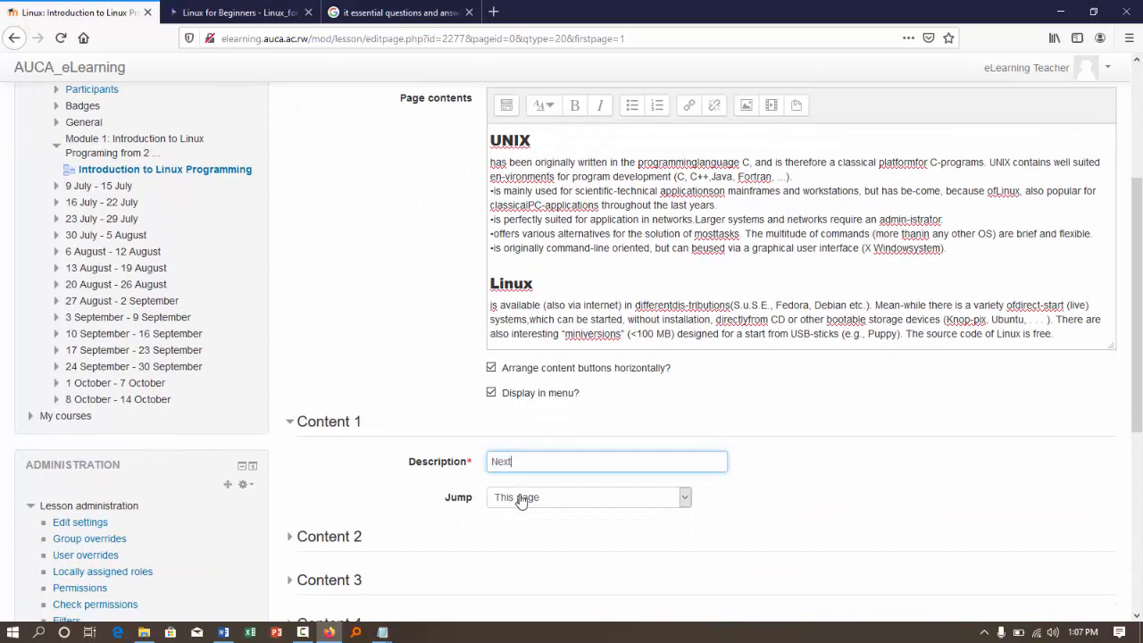
click(522, 500)
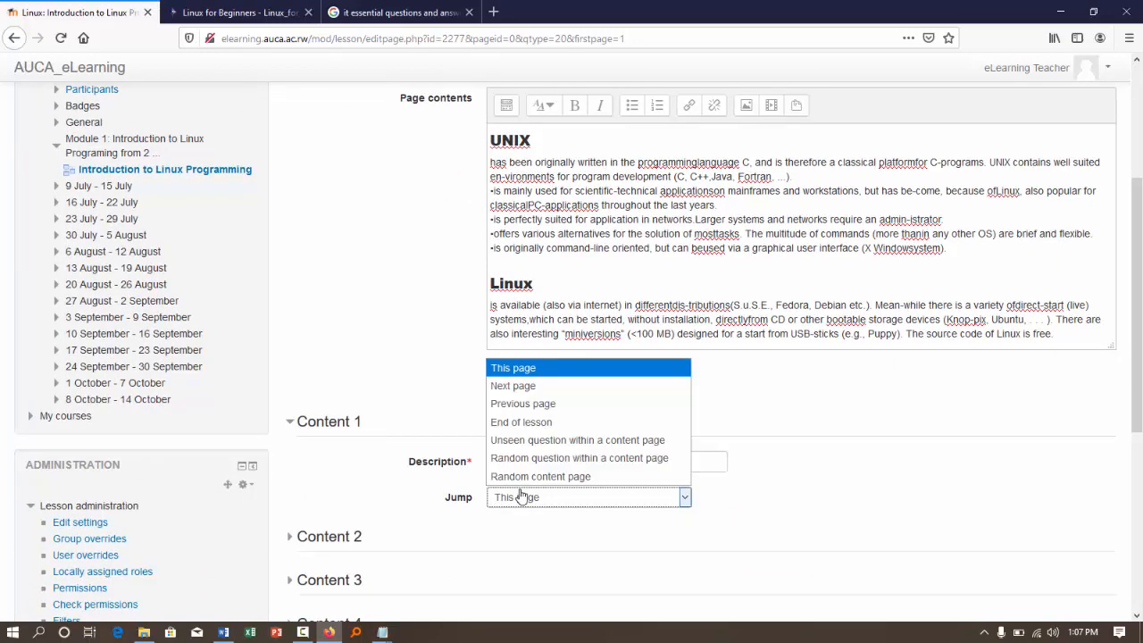
click(518, 387)
- Save the content page, checking its title and contents once more
scroll(389, 455, down, 2)
scroll(388, 455, down, 1)
click(505, 574)
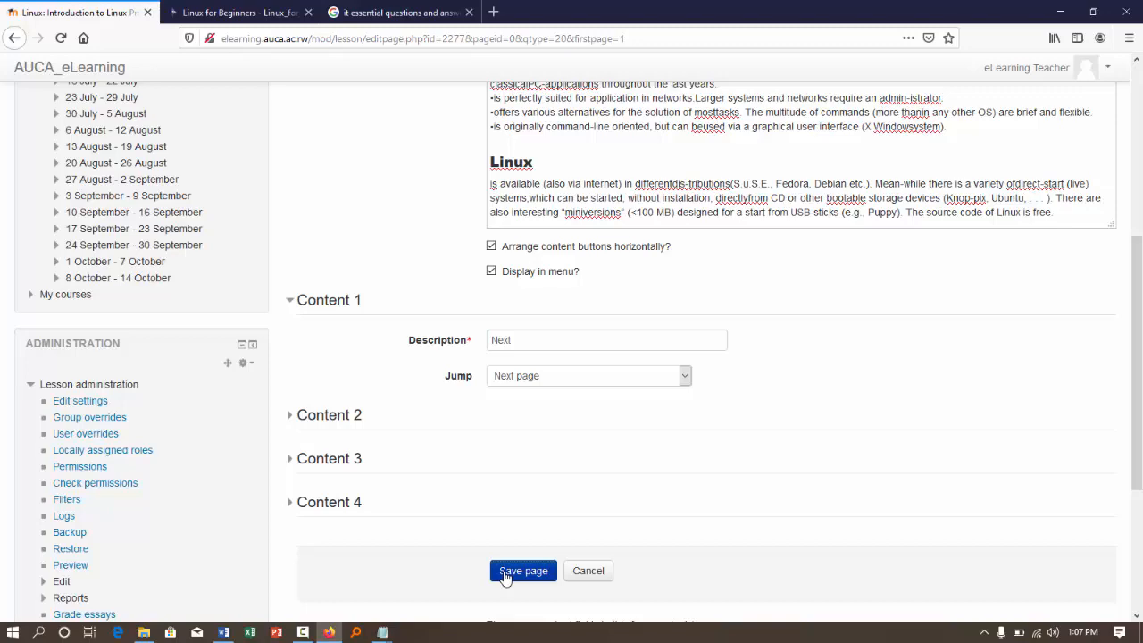
scroll(506, 576, up, 6)
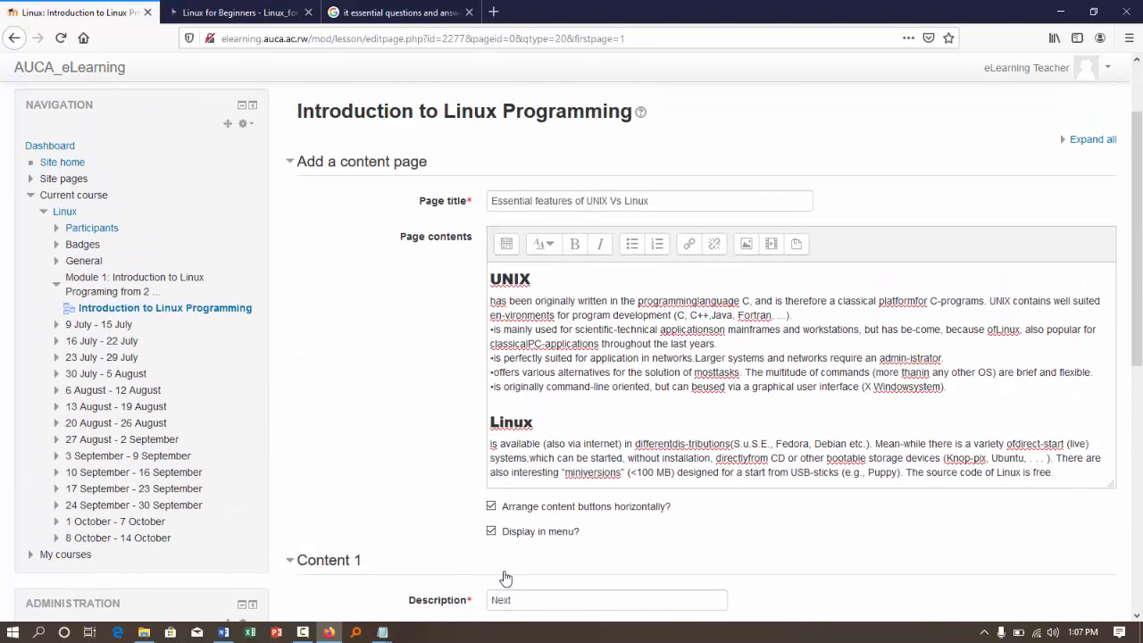
scroll(505, 576, down, 10)
click(513, 324)
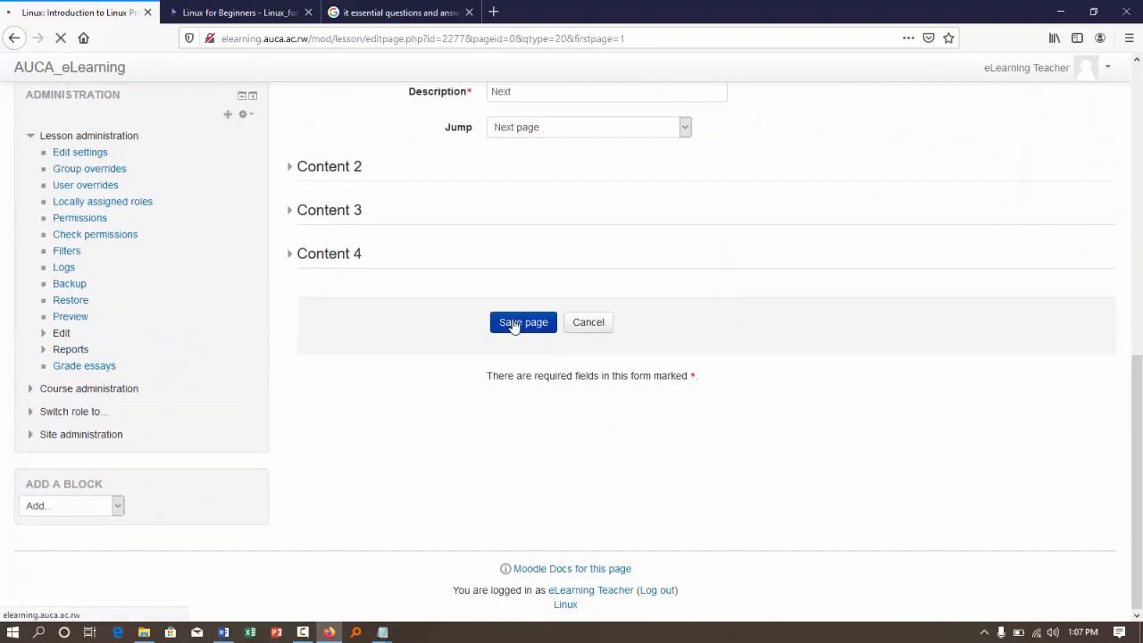
- Delete the duplicate "Essential features of UNIX Vs Linux" page listed first in the lesson
scroll(514, 324, up, 10)
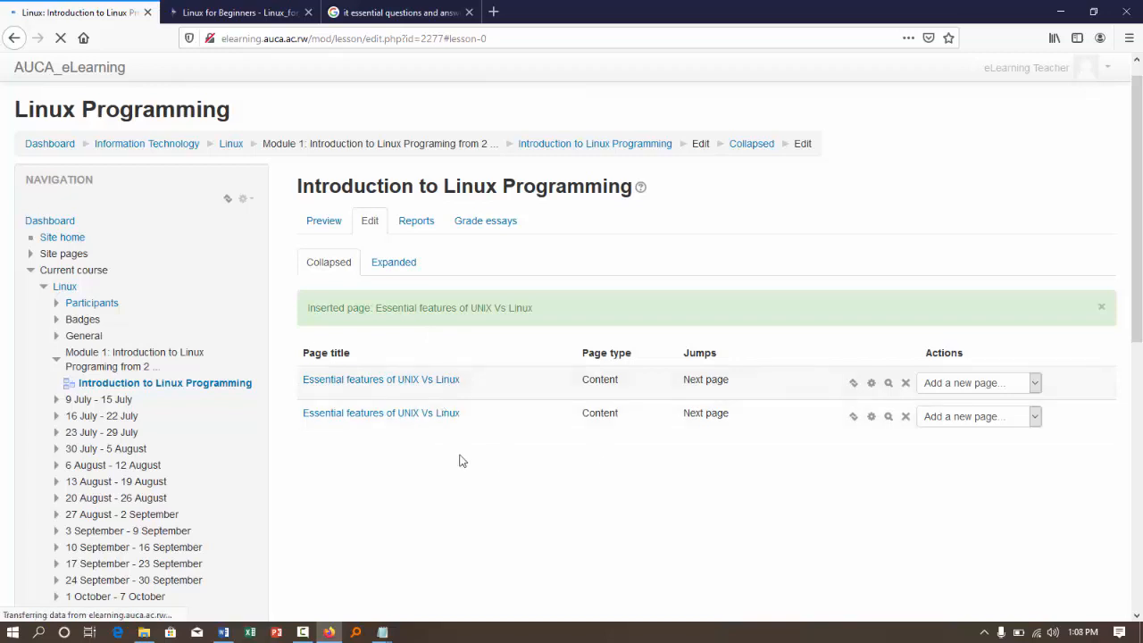
click(906, 382)
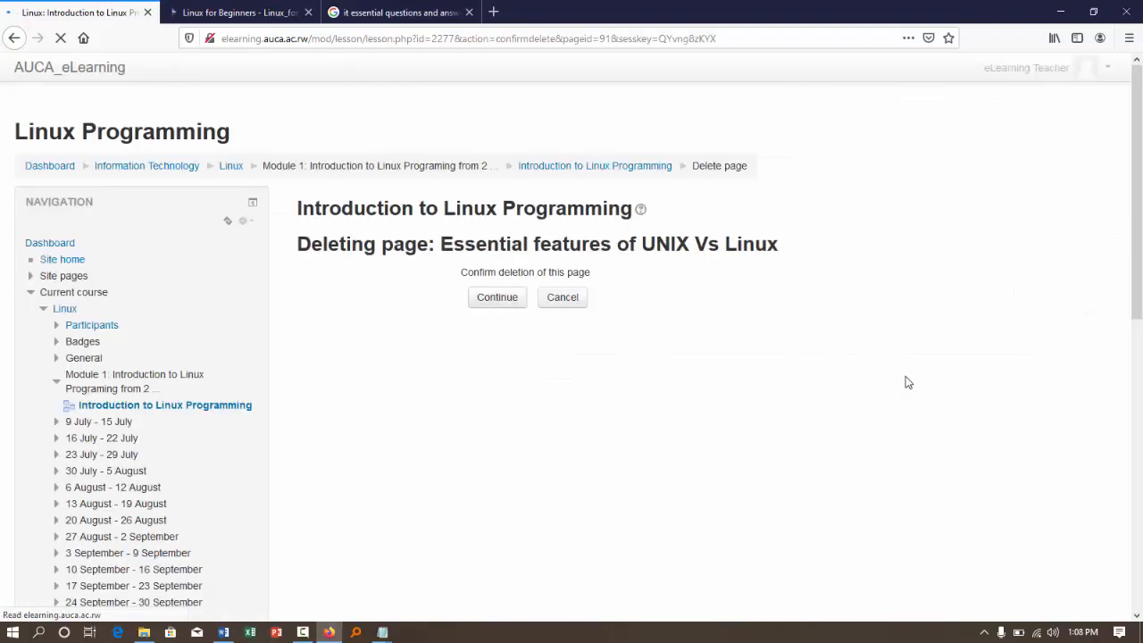
click(518, 304)
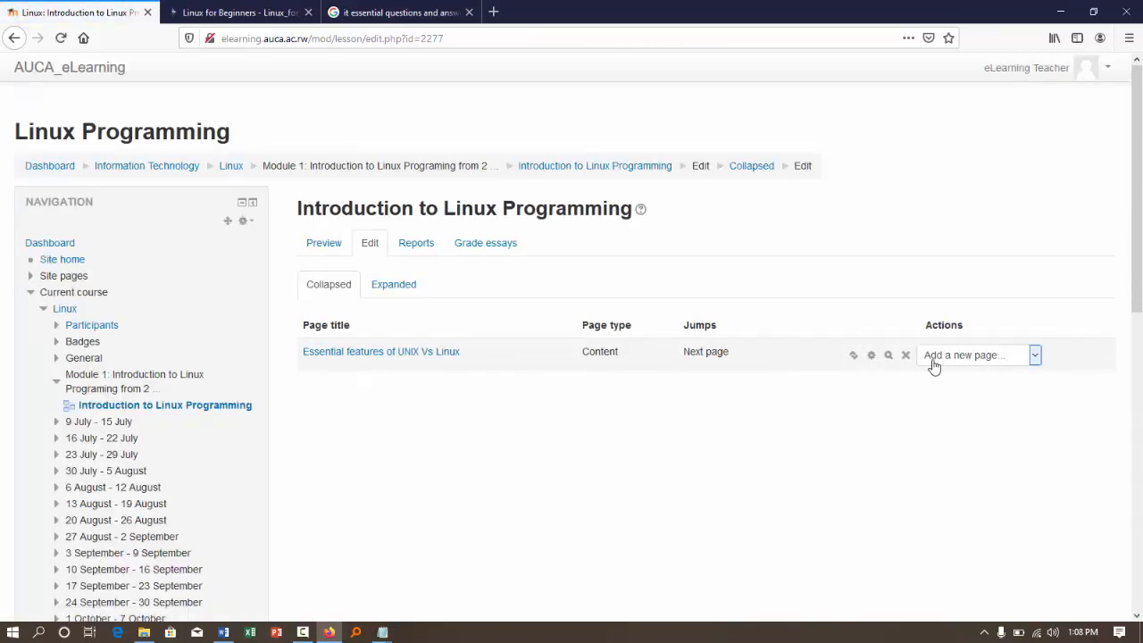
- Add another content page after the existing one and title it "Labs"
click(1034, 357)
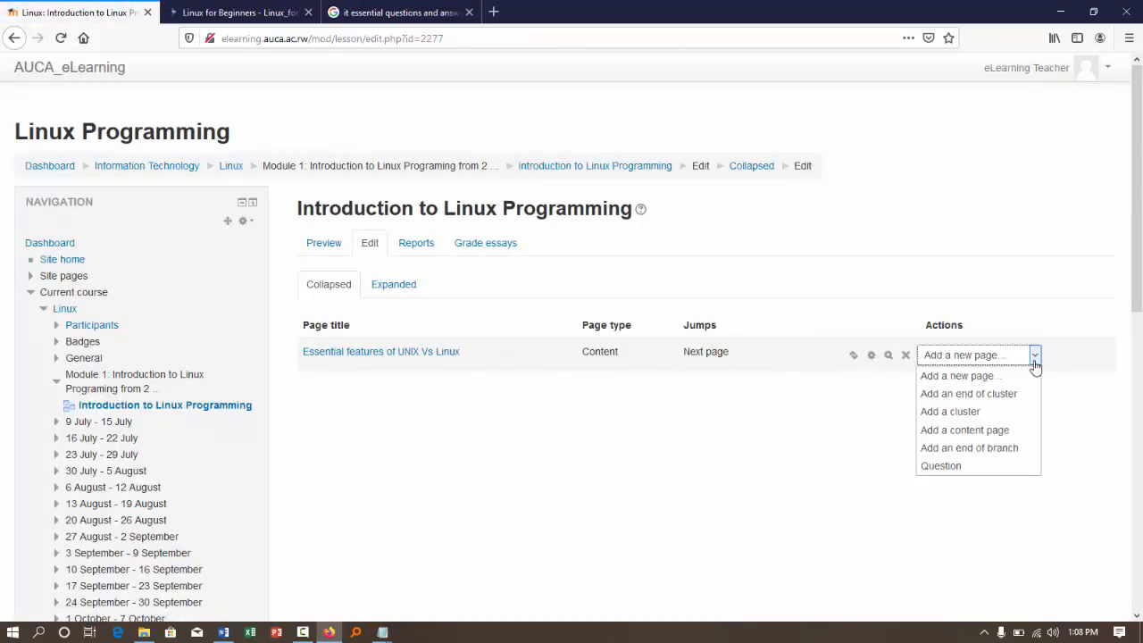
click(983, 432)
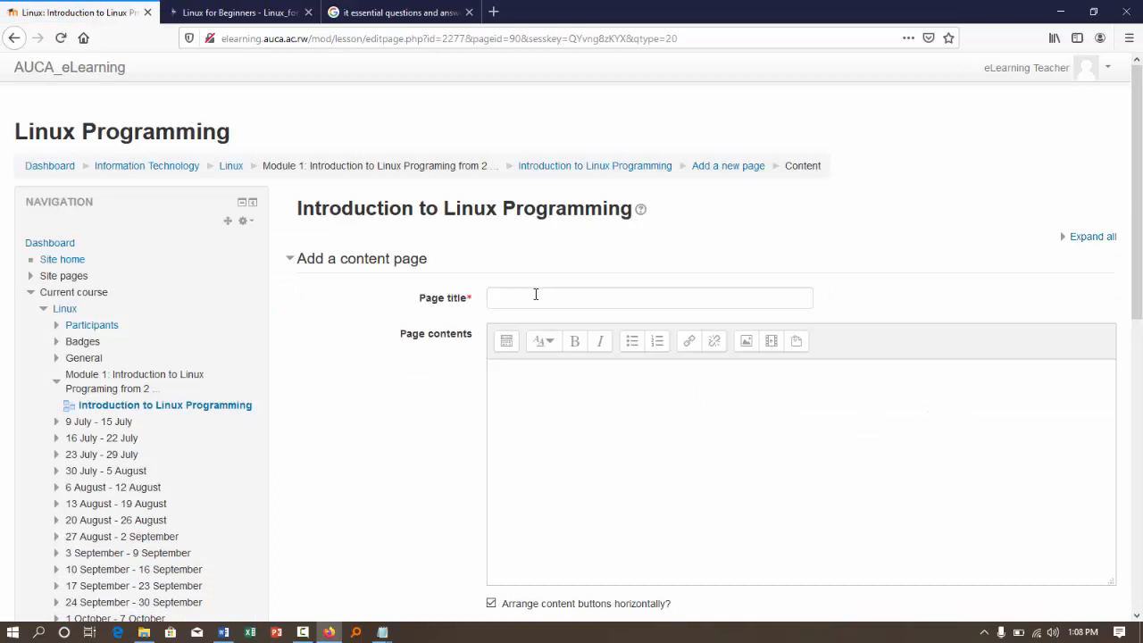
click(505, 302)
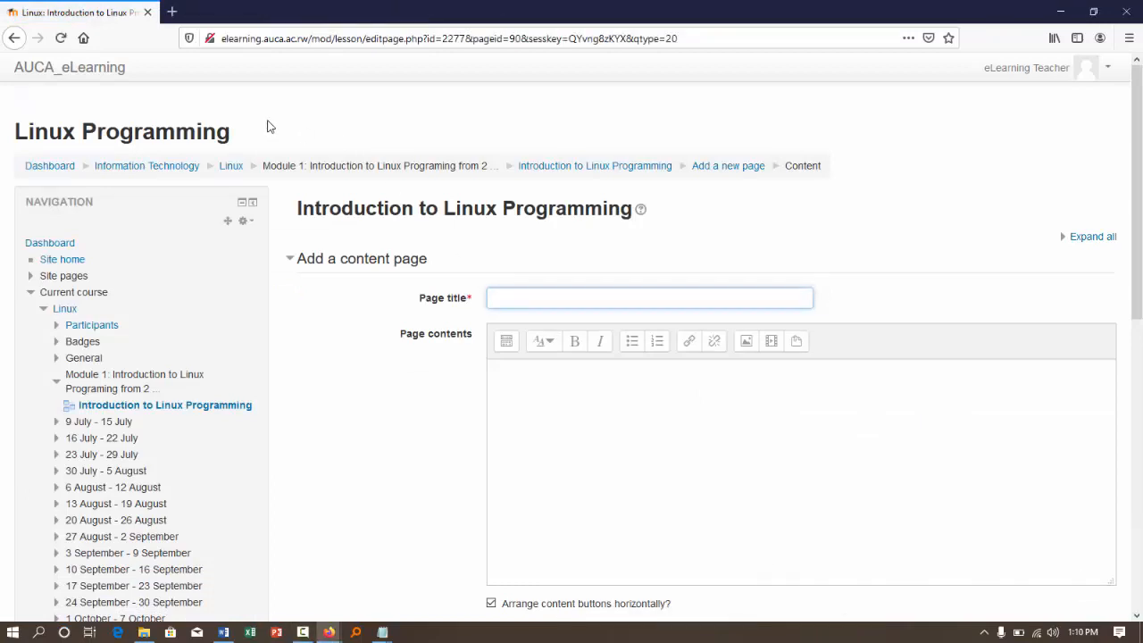
text(Labs)
- Paste the copied "Full Lab & Test" text into the page contents and remove the bold from its paragraph
click(515, 396)
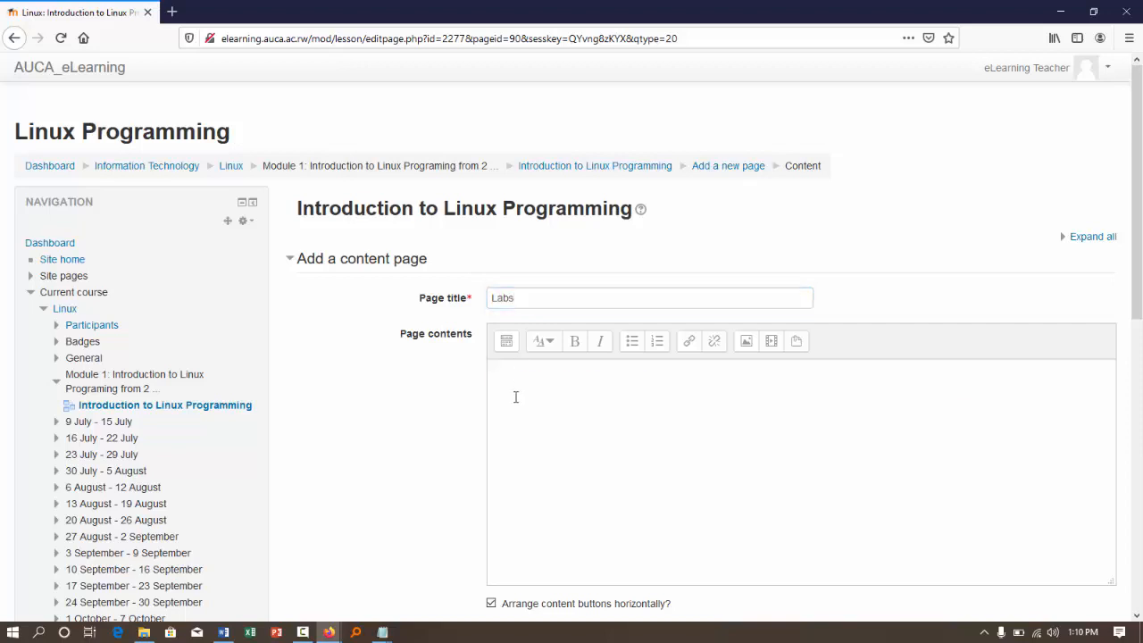
text(Full Lab & Test The Internet is changing life as we know it—bringing new opportunities to communities throughout the world, and increasing the global demand for information technology (IT) skills. Innovations such as social networking, cloud computing, and mobile devices are changing the way we live, work, play, and learn. These innovations are all powered by networks, and there is a shortage of qualified IT candidates to design, install, and manage these networks.)
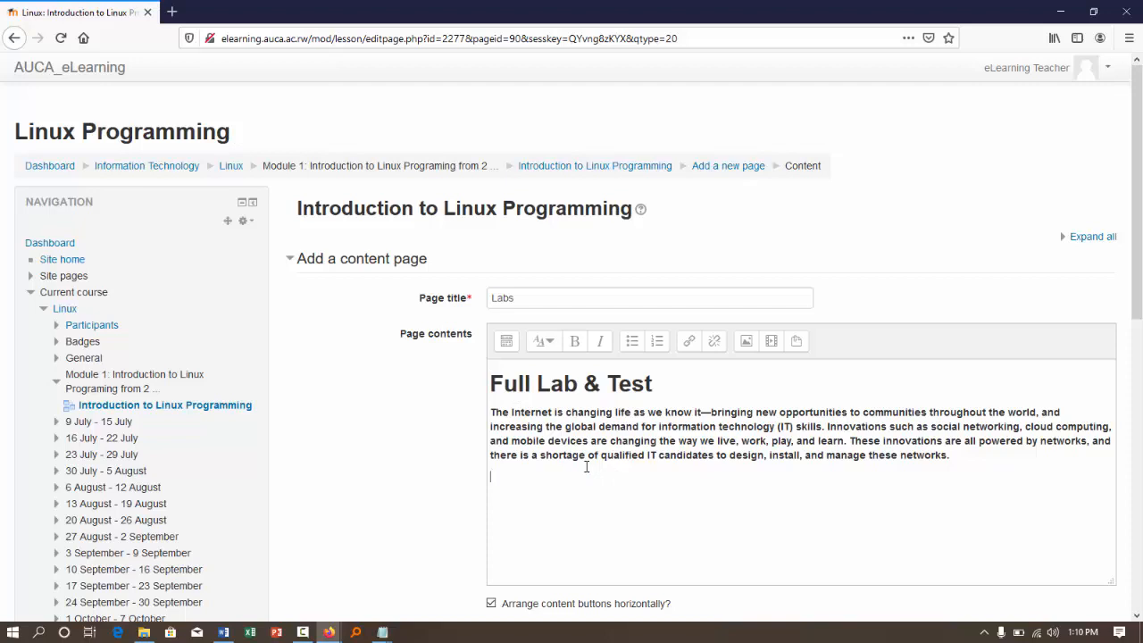
drag(951, 455, 490, 413)
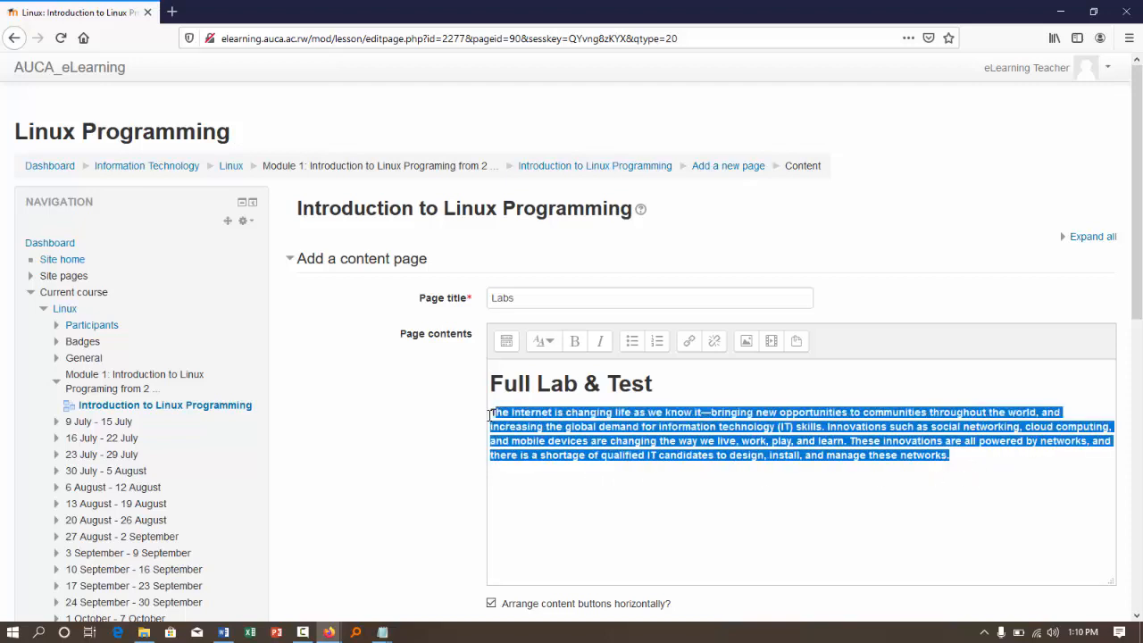
click(580, 346)
click(592, 499)
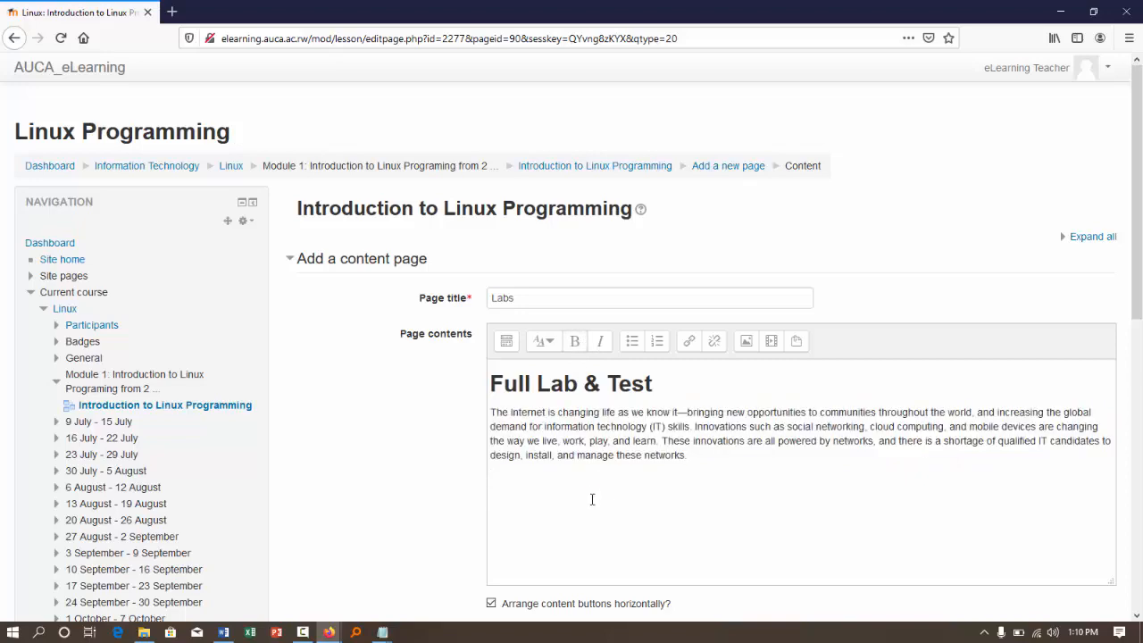
- Set the Labs page's Content 1 description to "Next" with a jump to Next page, and save the page
scroll(593, 500, down, 5)
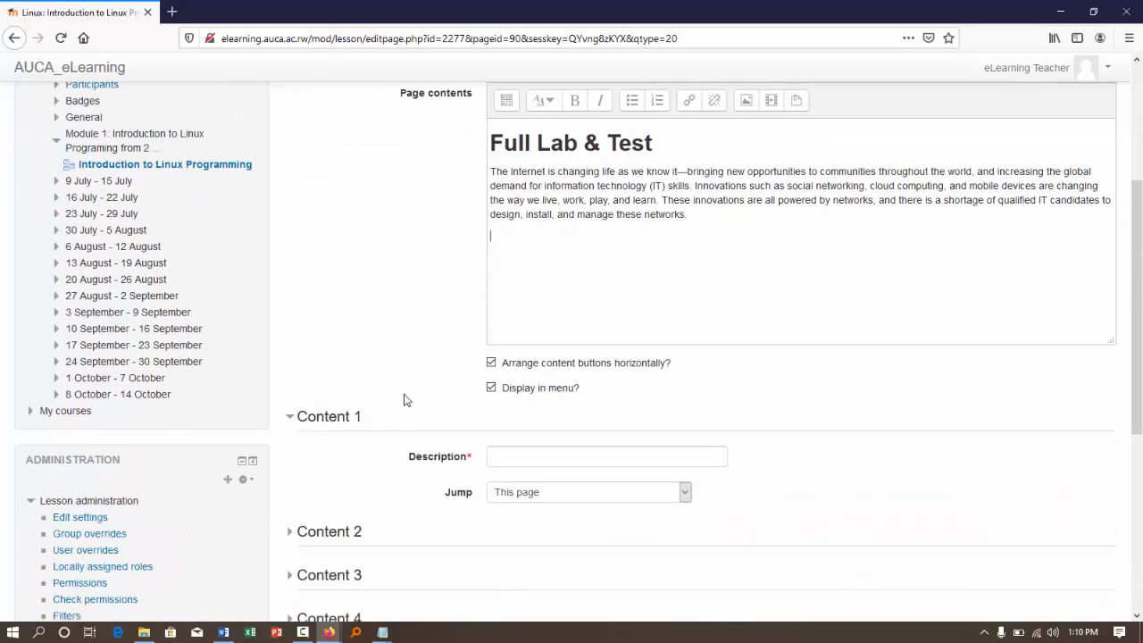
click(516, 282)
text(Next)
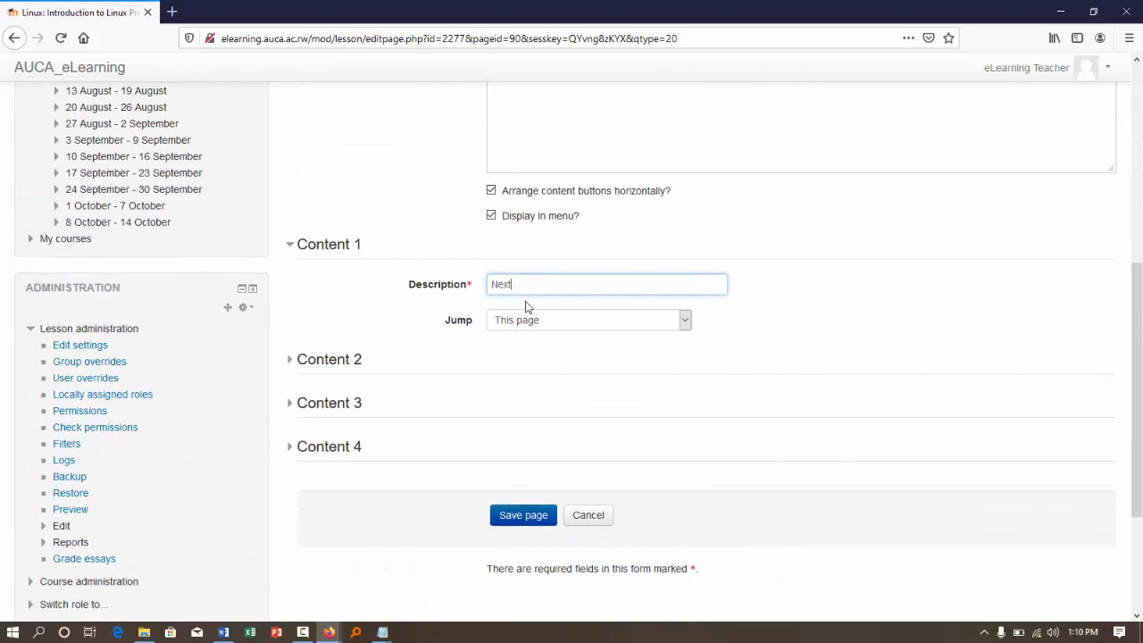
click(527, 322)
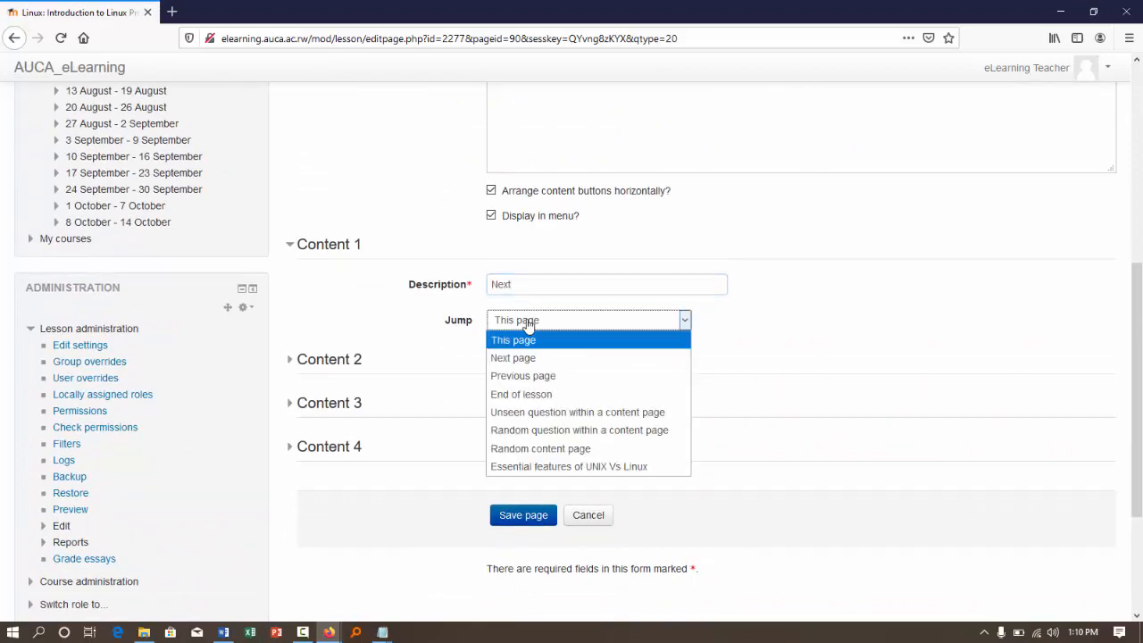
click(512, 360)
scroll(416, 319, down, 1)
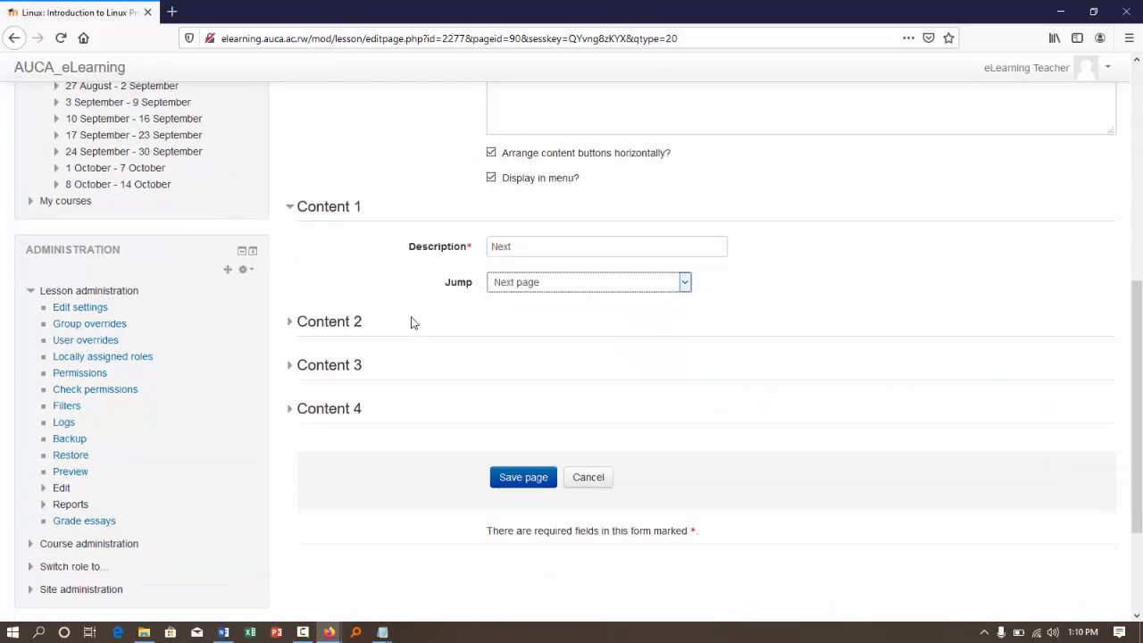
click(505, 454)
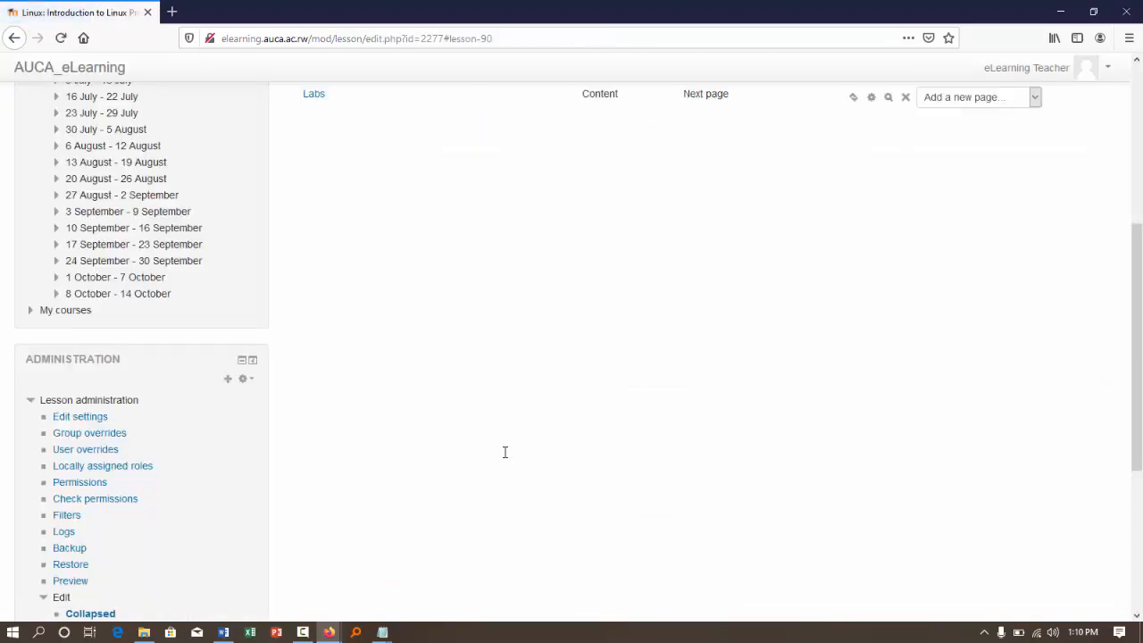
- Add another content page after Labs and title it "Reading Assignment"
scroll(479, 309, up, 5)
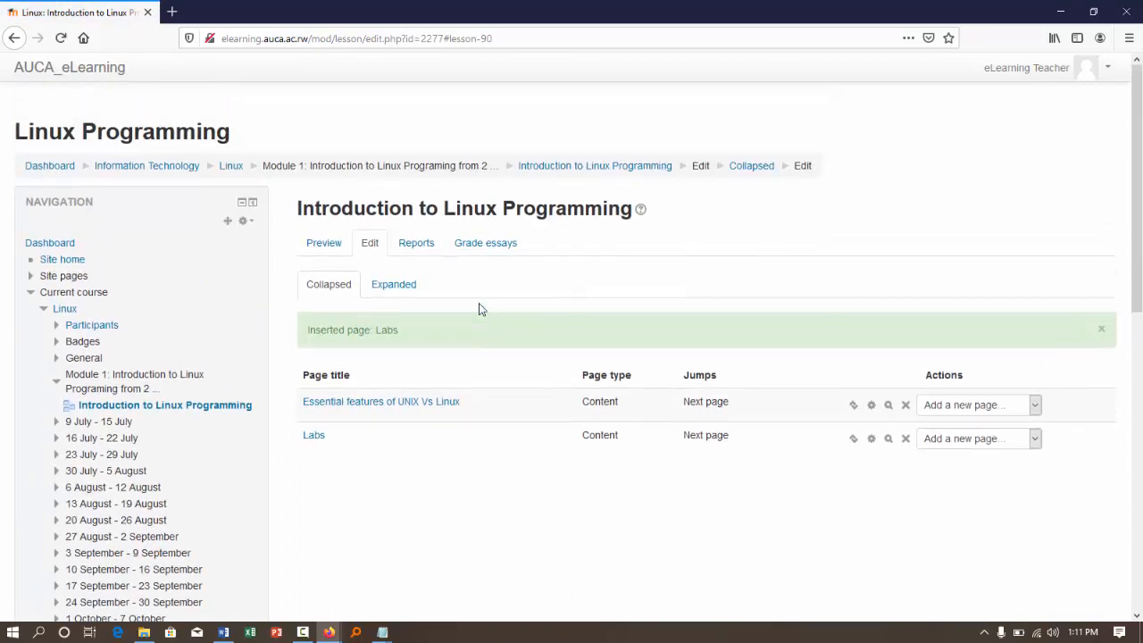
click(1029, 437)
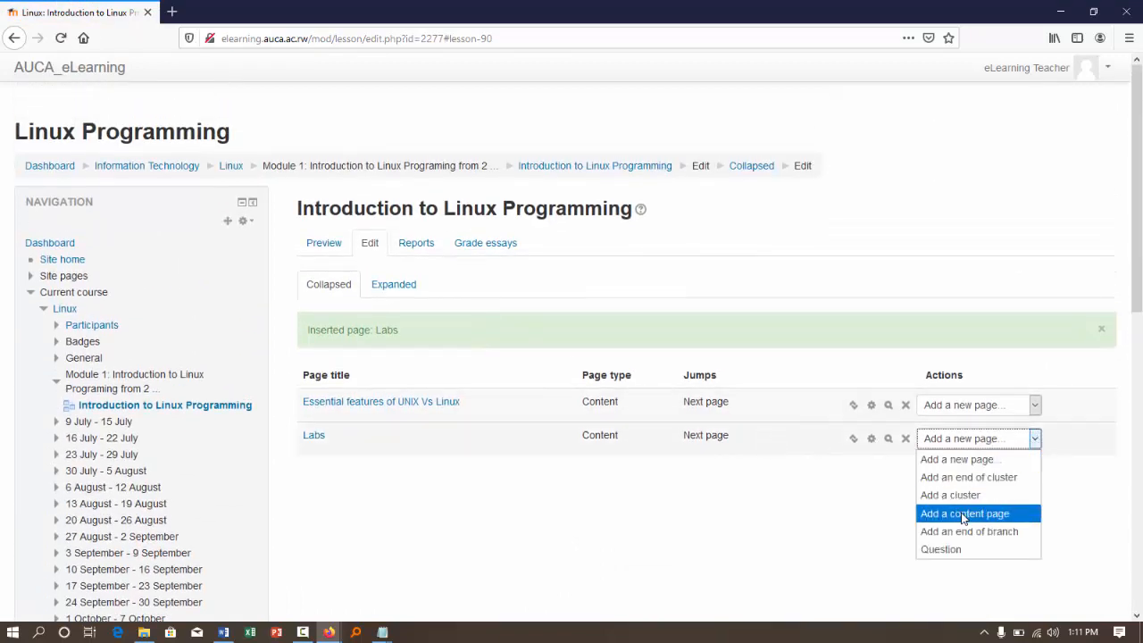
click(964, 515)
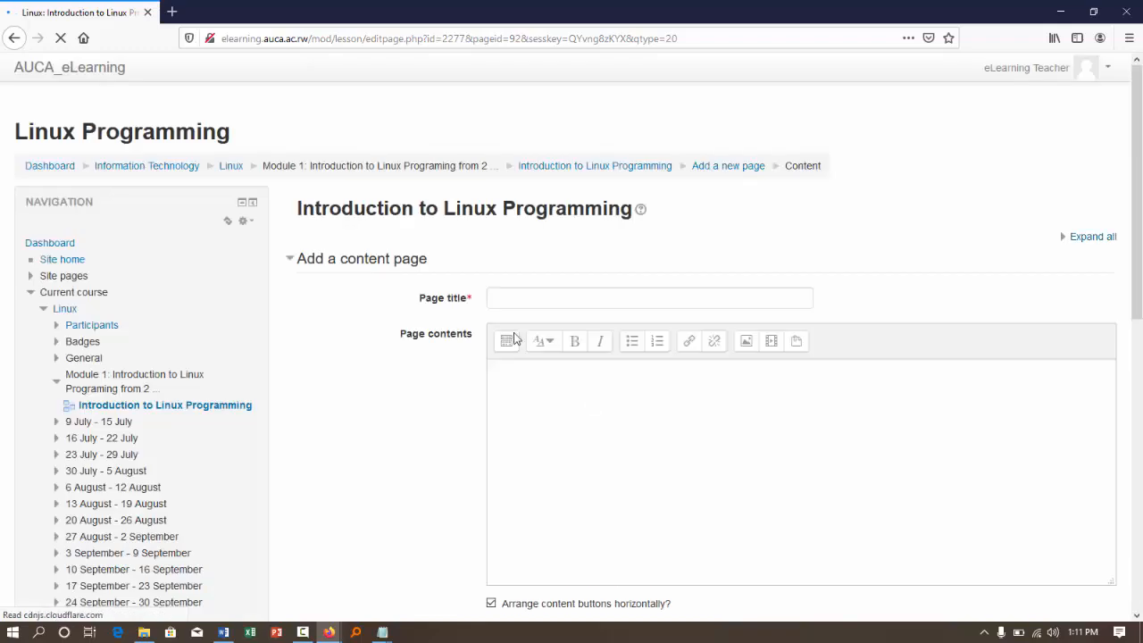
click(500, 297)
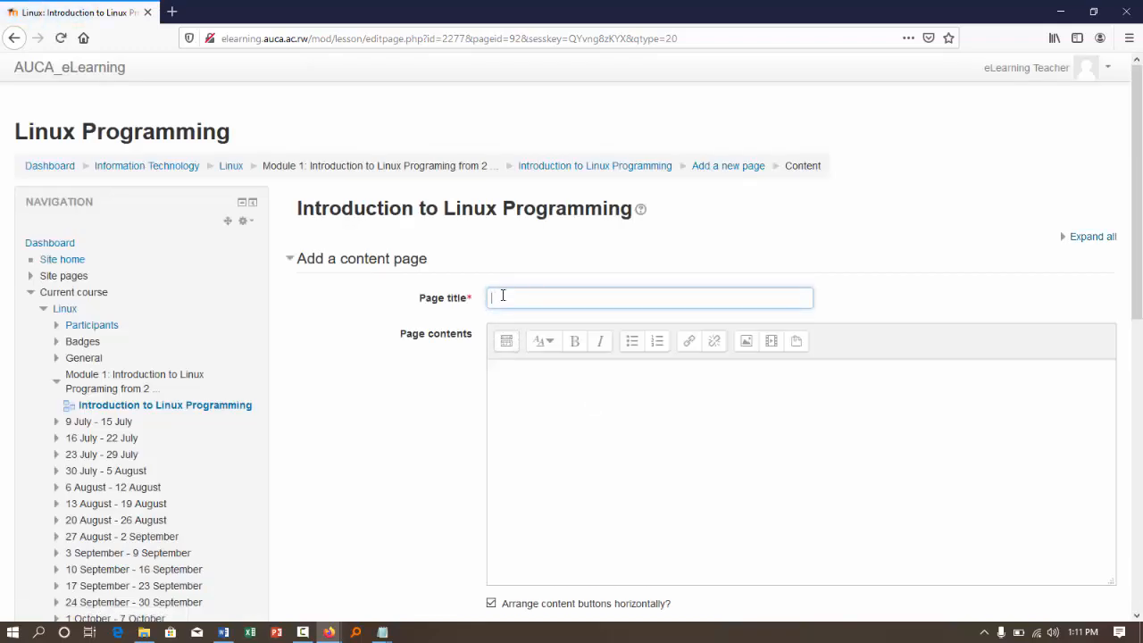
text(Reading Assignment)
- Write "Please read everything from the Attached Links" in the page contents
click(533, 464)
text(Plea)
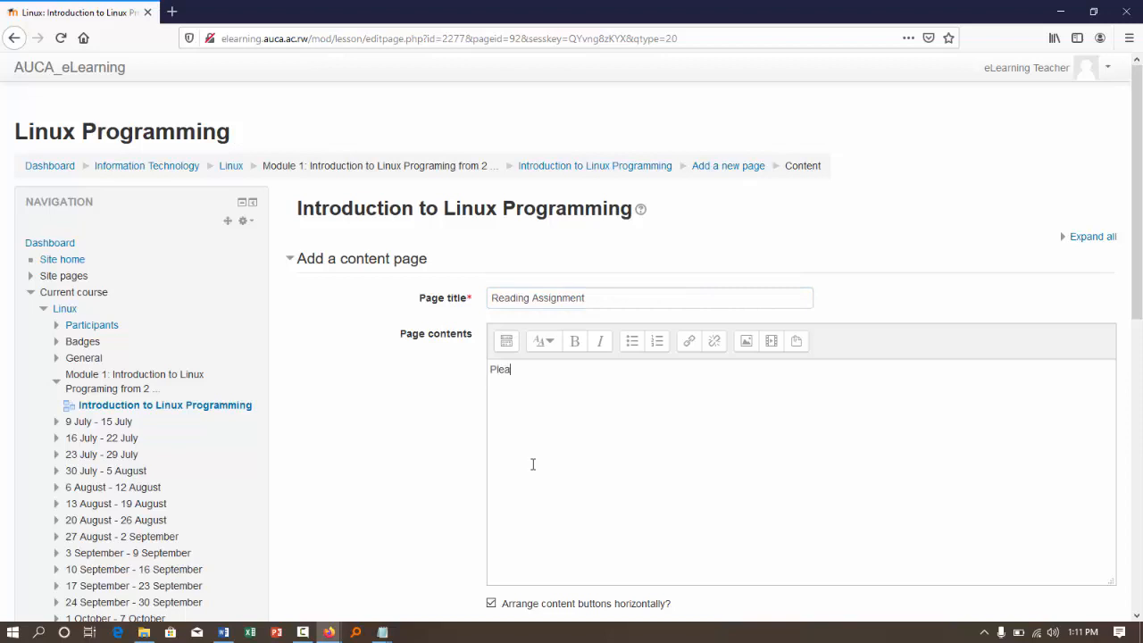
text(se read everything from the Attached Links)
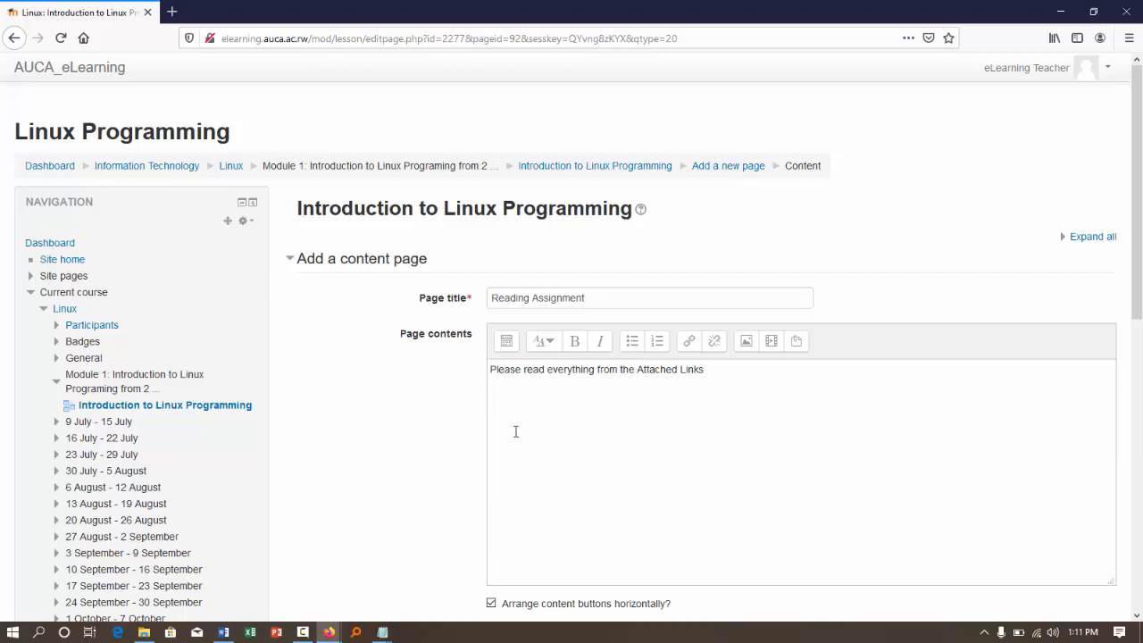
text(nk)
text(nk)
text(in)
text(nk)
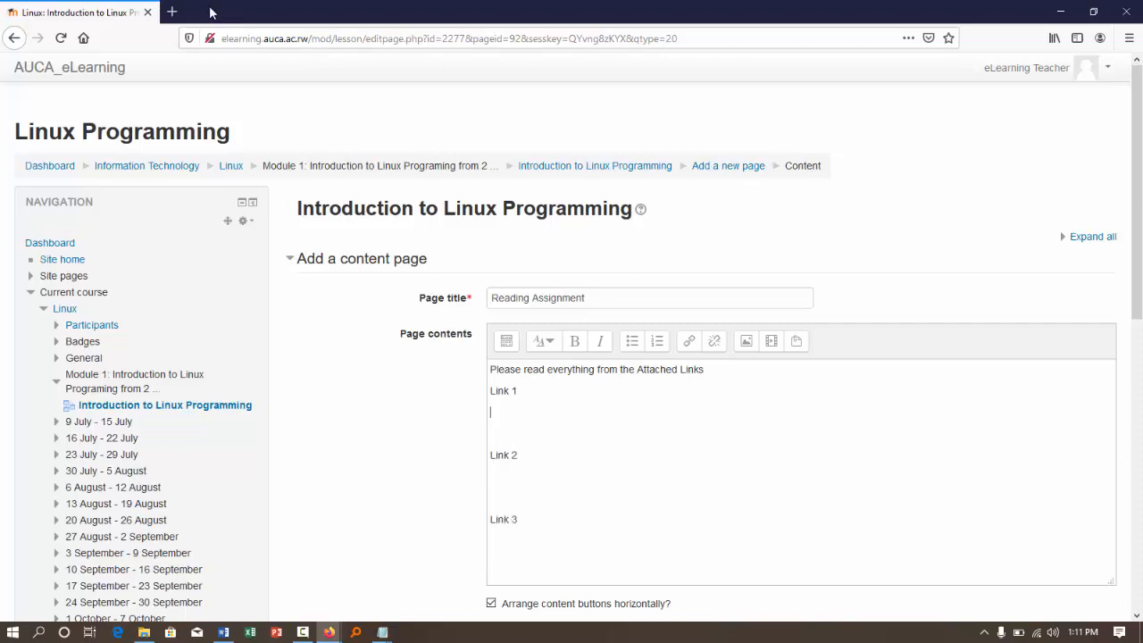
- In a new browser tab, look up "lin" in the address suggestions and copy the course address elearning.auca.ac.rw/course/view.php?id=259
click(172, 12)
text(lin)
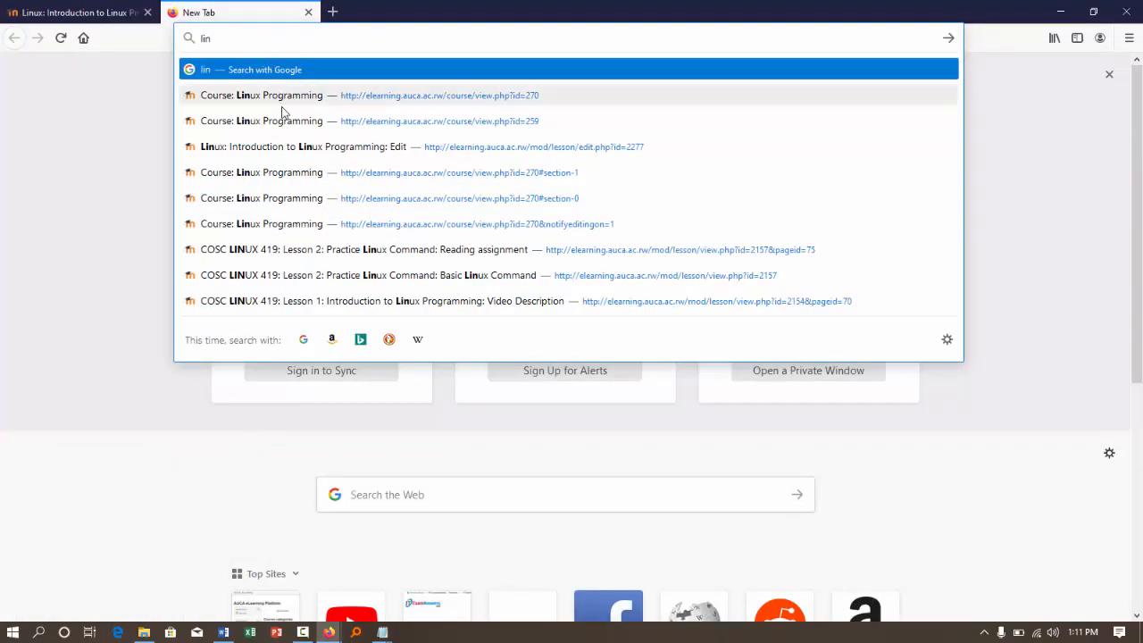
key(Down)
key(Down)
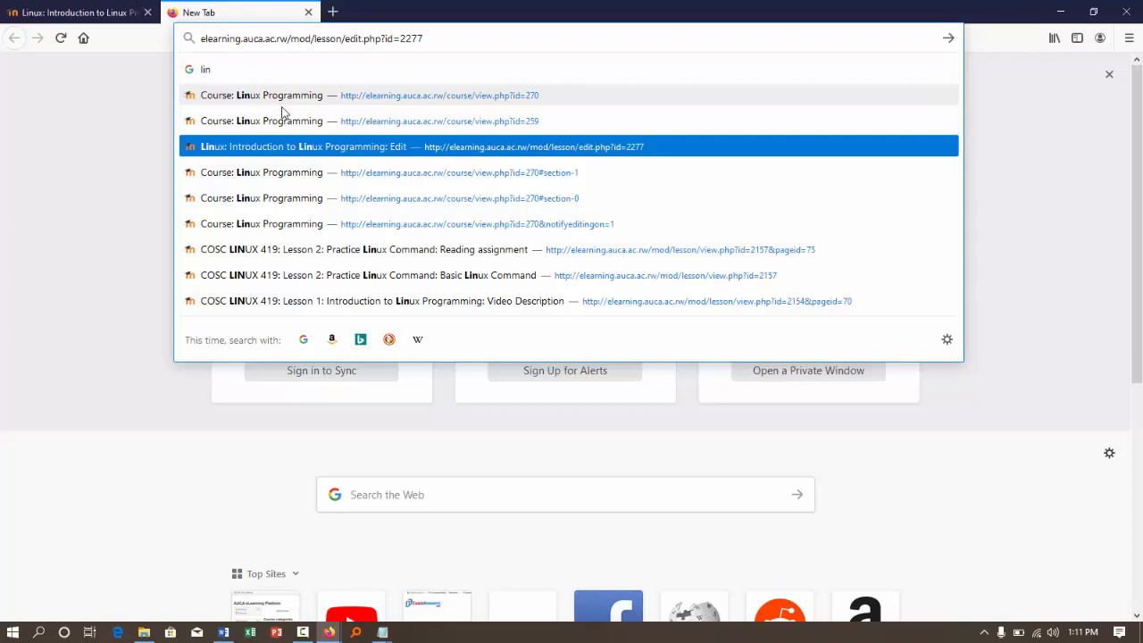
key(Down)
key(Down)
key(Down)
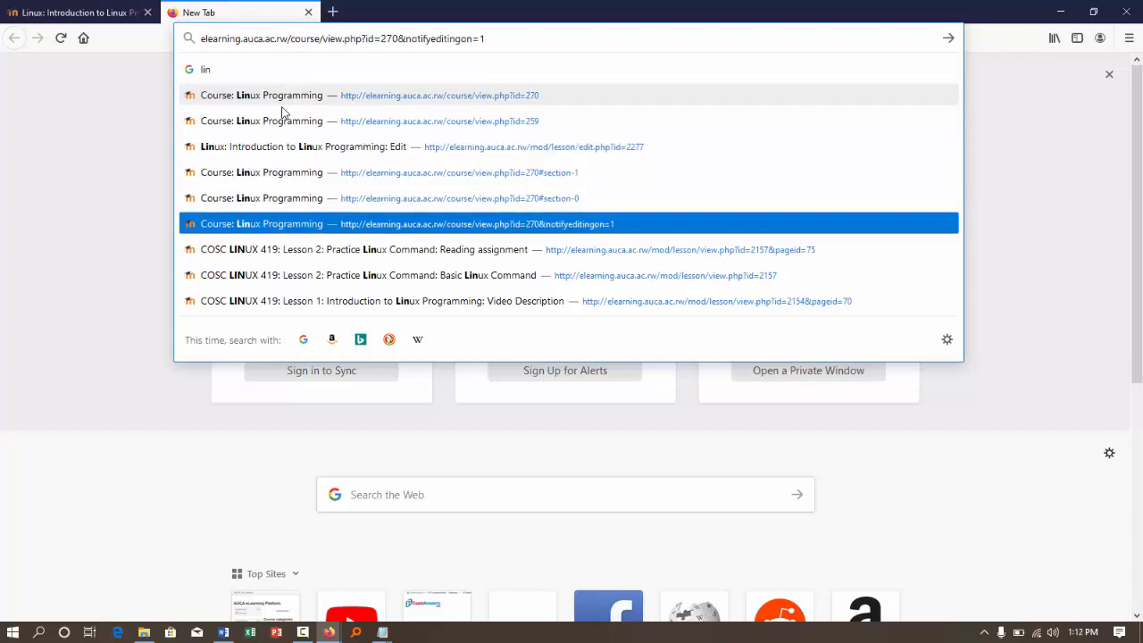
key(Down)
key(Down)
key(Down)
key(Down)
key(Down)
key(Down)
key(Down)
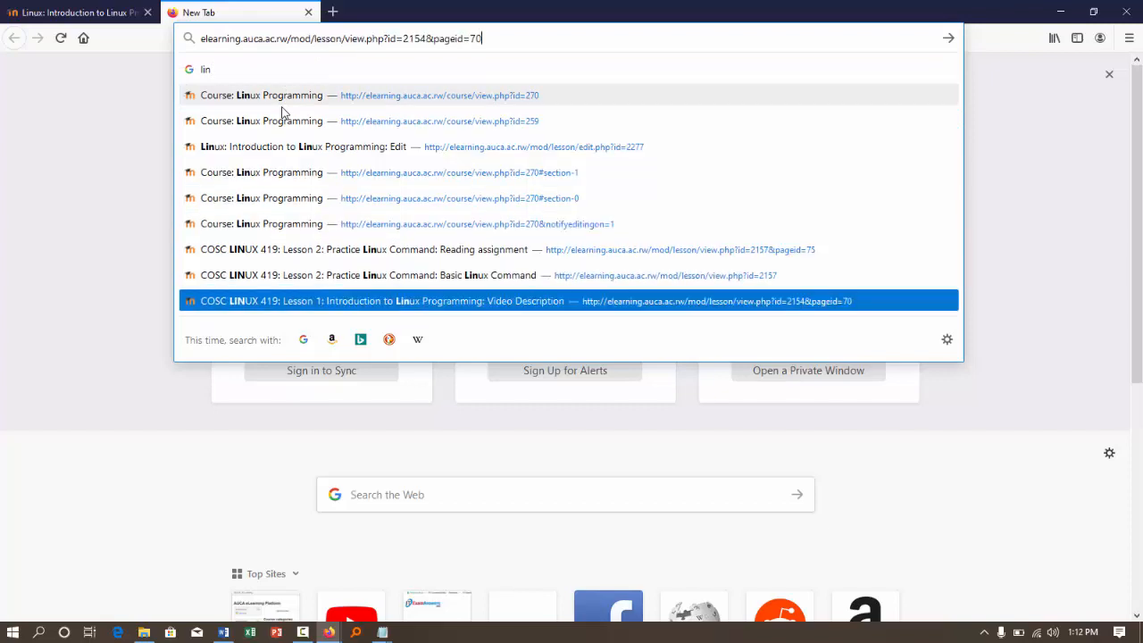
key(Down)
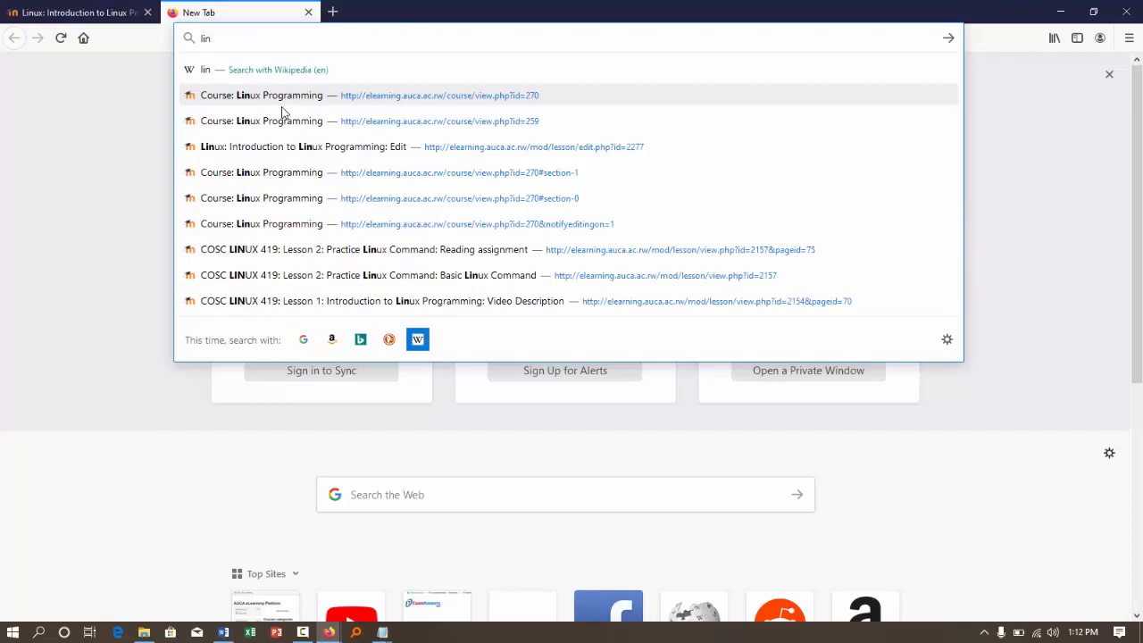
key(Down)
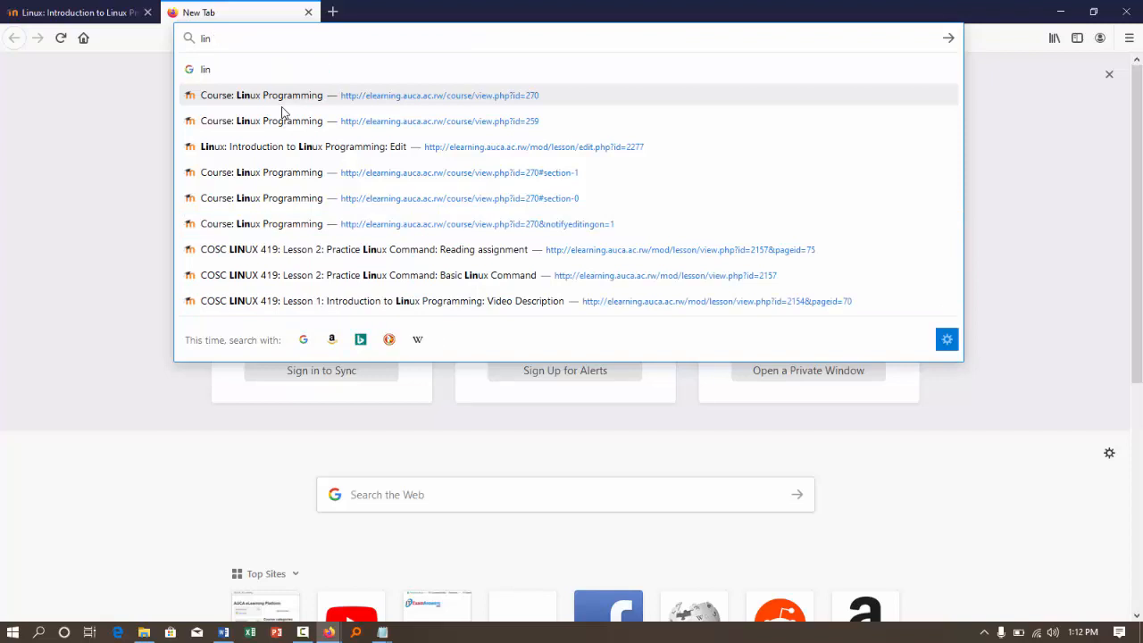
key(Down)
key(Down)
key(Down)
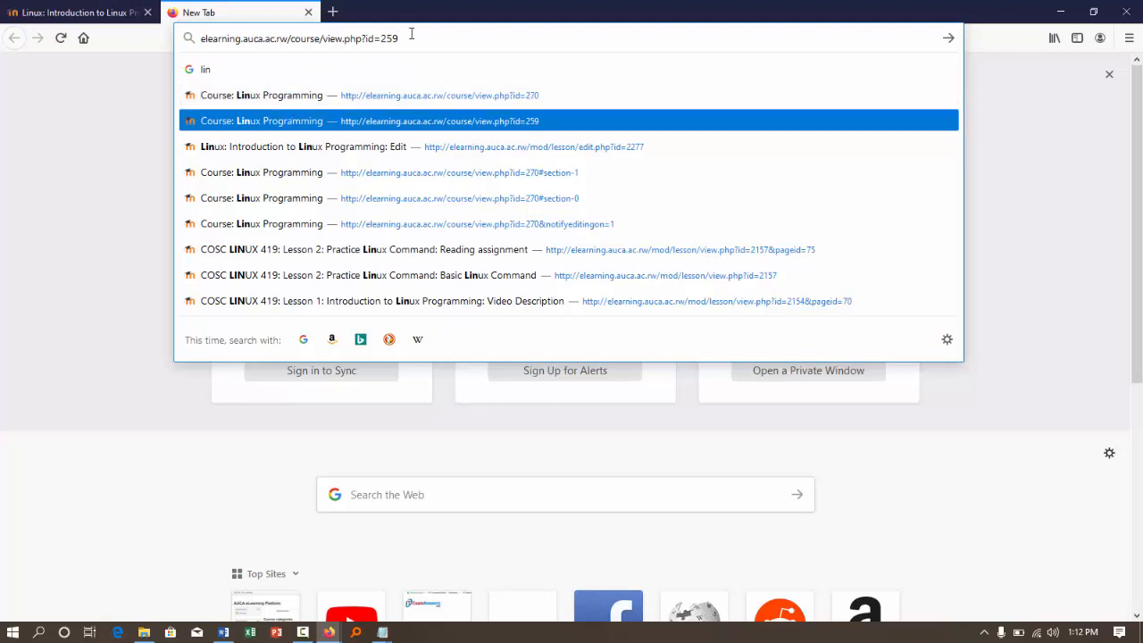
drag(398, 38, 160, 41)
key(ctrl+c)
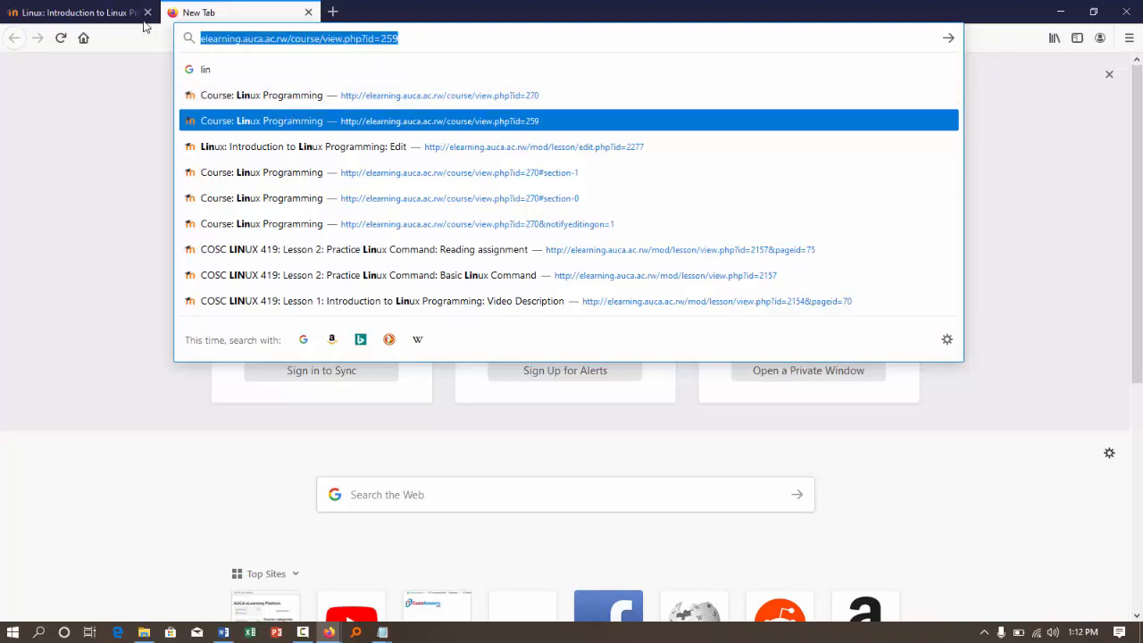
- Insert the copied course address under Link 1 as a hyperlink that opens in a new window, and remove the blank line above Link 2
click(78, 12)
click(545, 412)
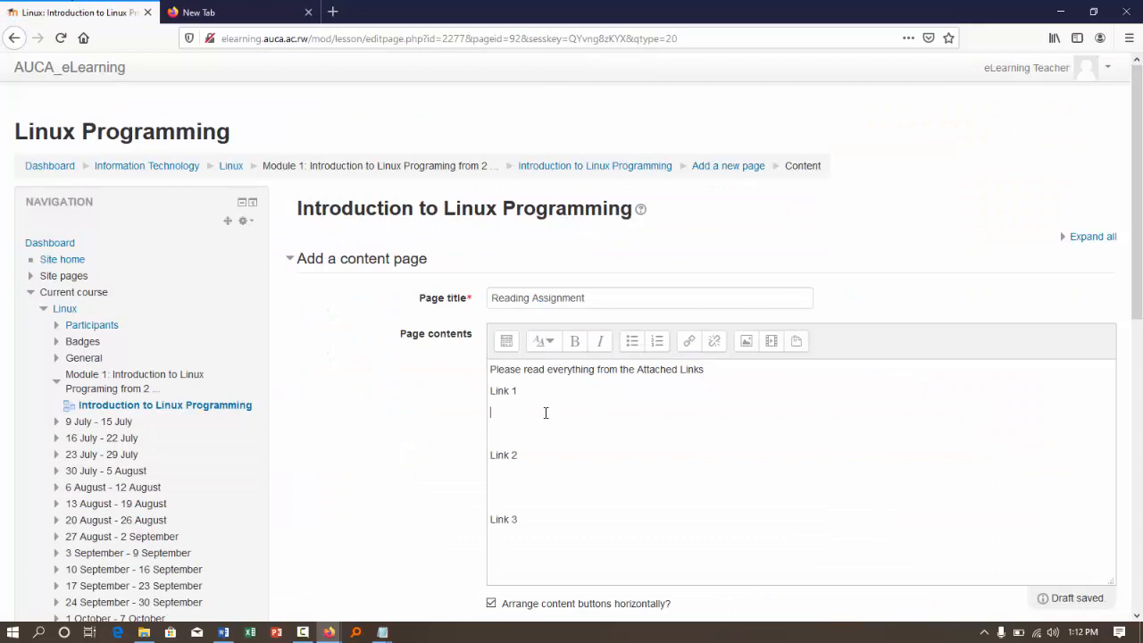
key(ctrl+v)
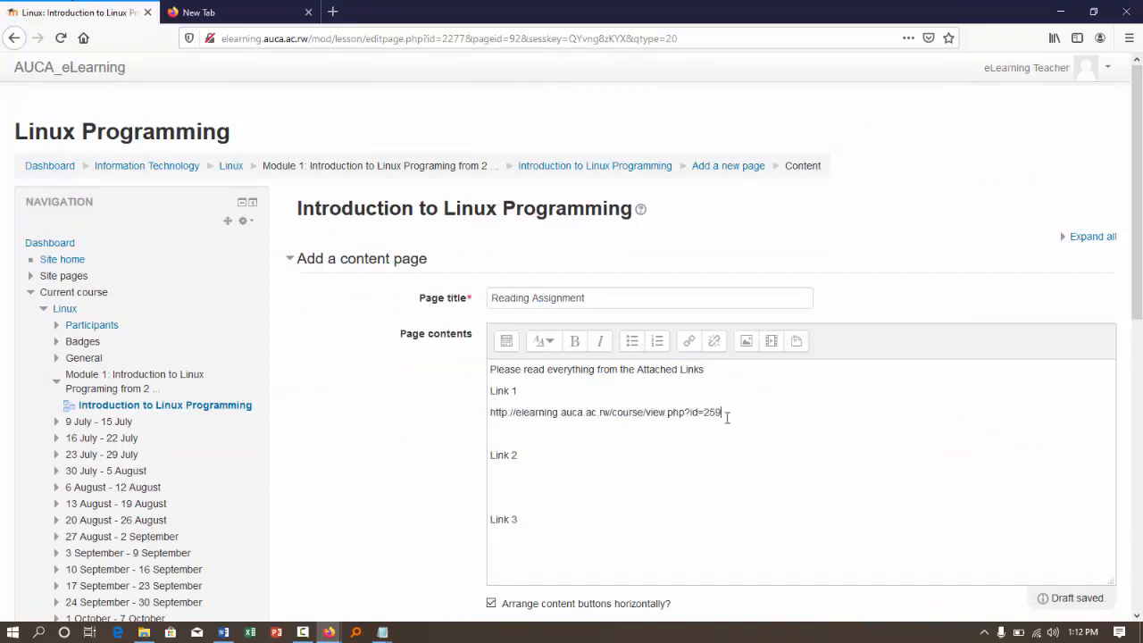
drag(726, 412, 479, 412)
key(ctrl+x)
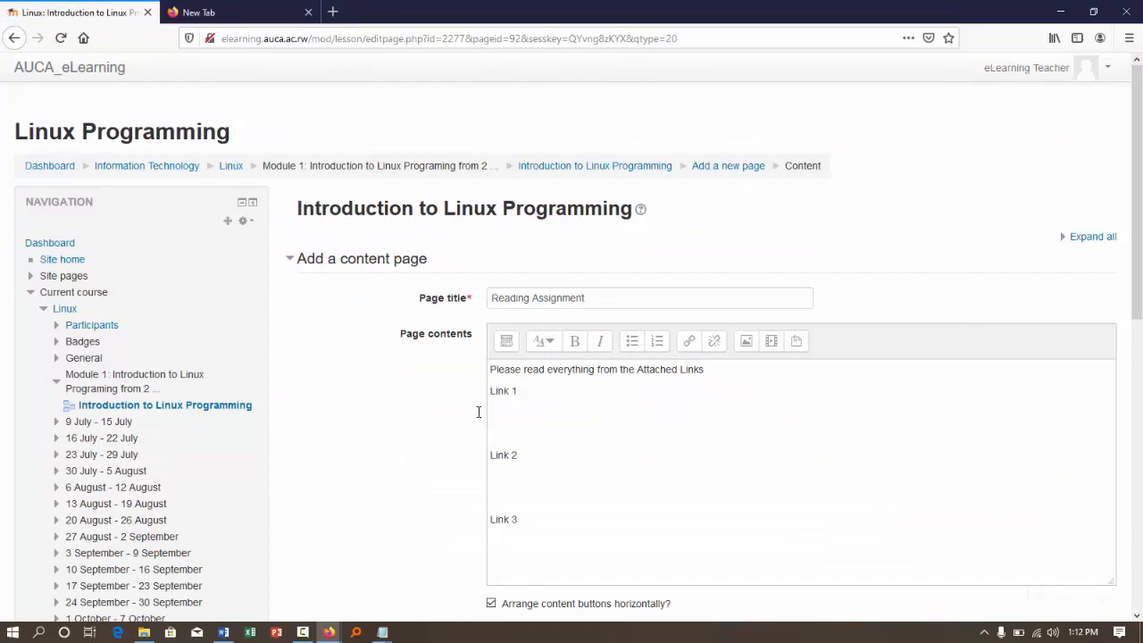
click(687, 343)
key(ctrl+v)
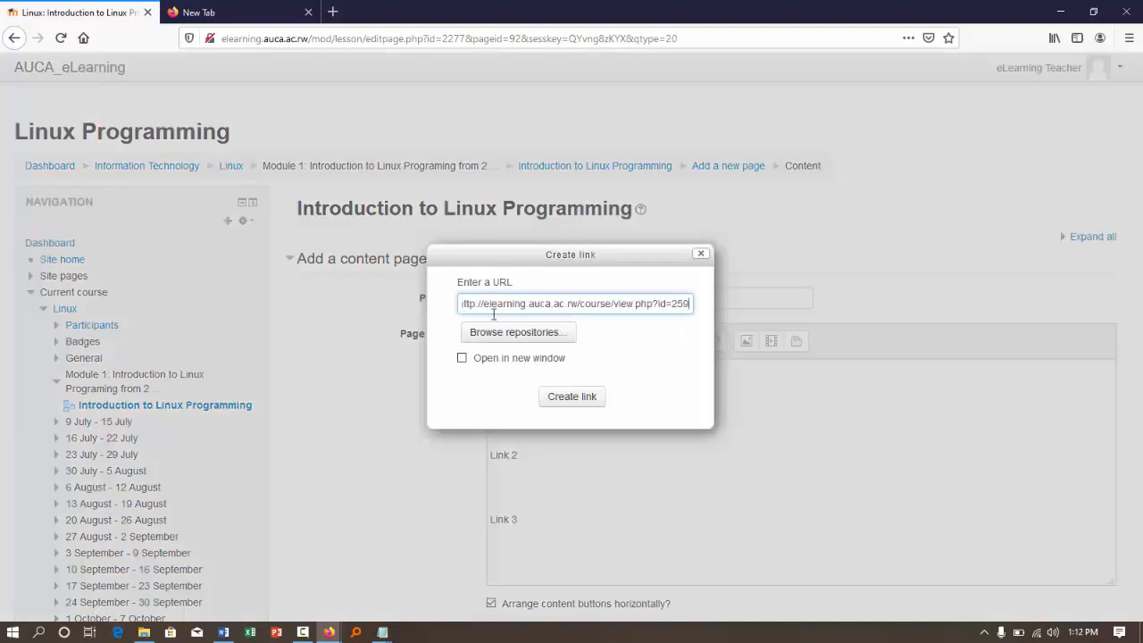
click(465, 358)
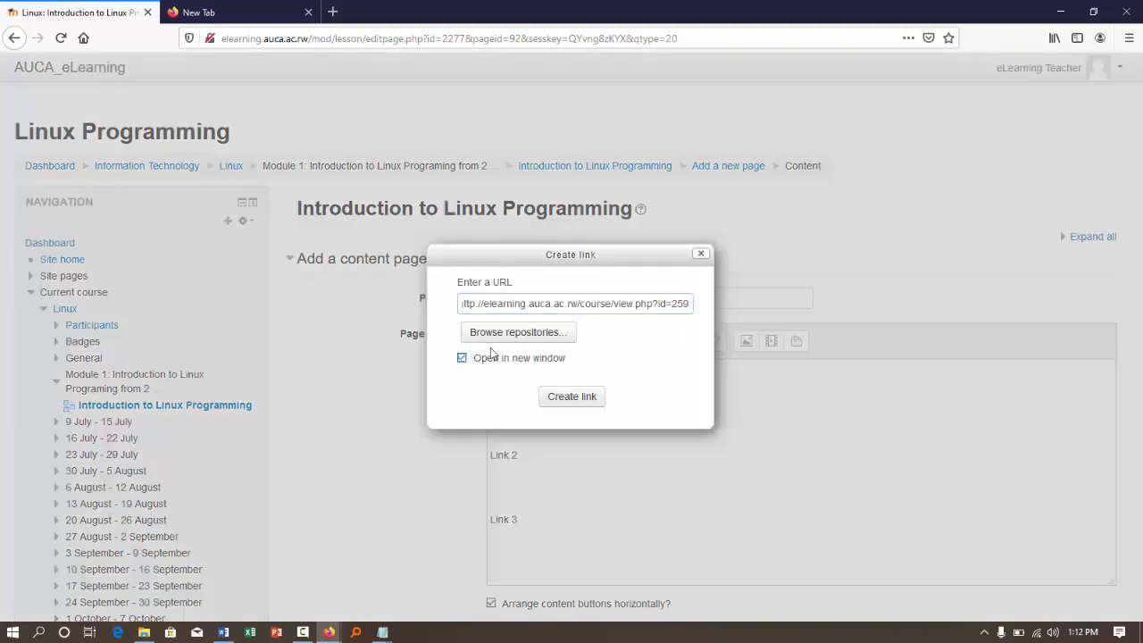
click(592, 399)
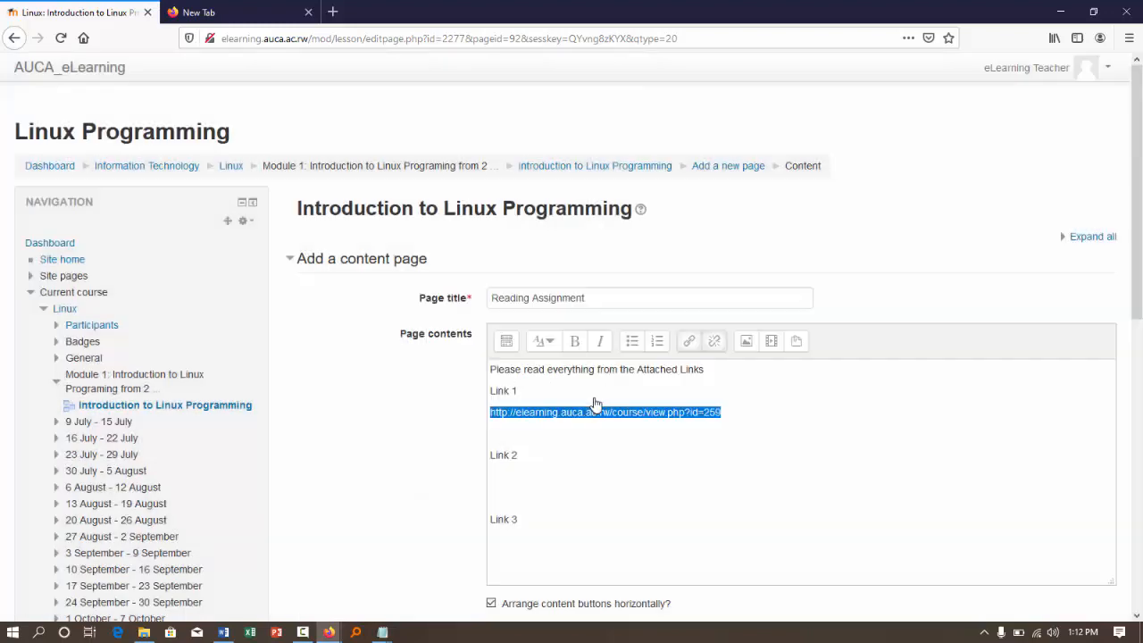
click(614, 459)
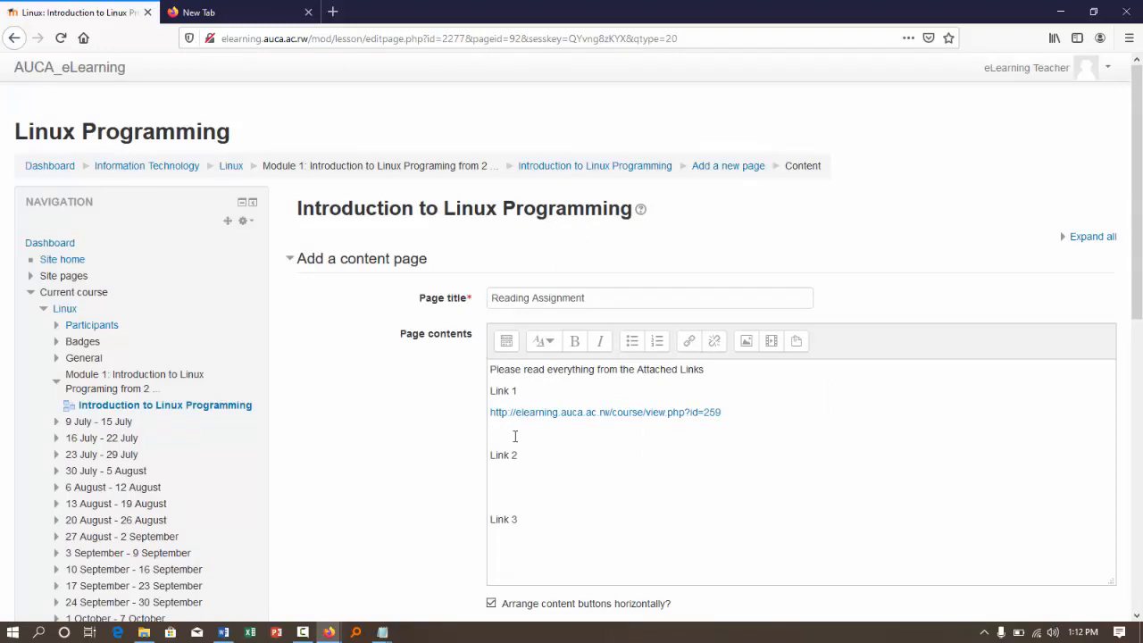
key(BackSpace)
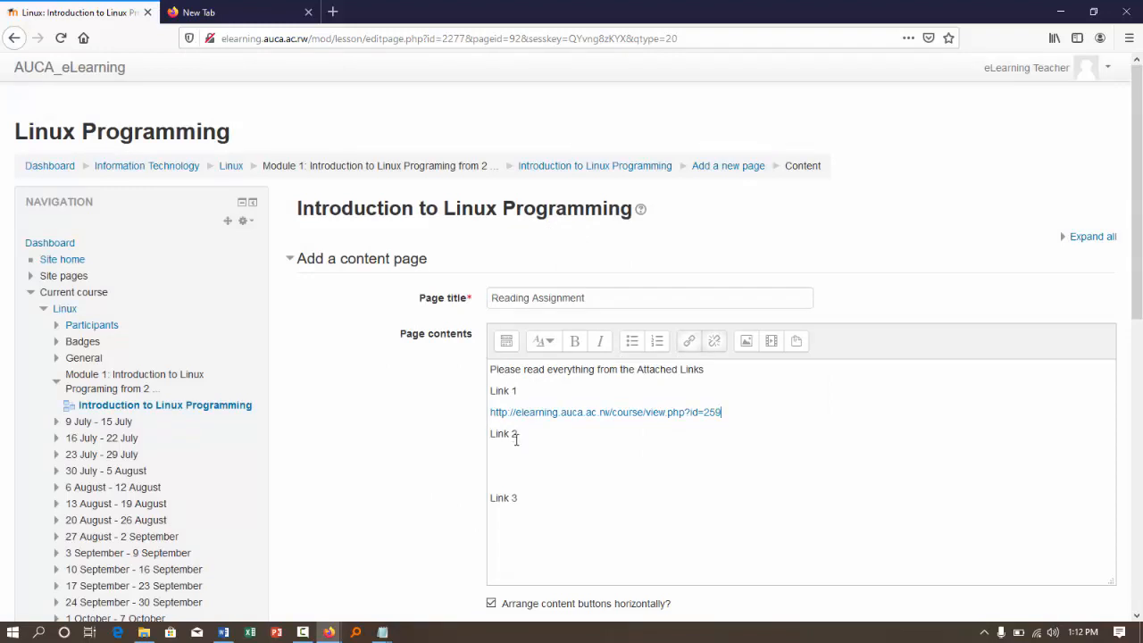
- Copy the google.com address from the other browser tab and return to the Reading Assignment page
click(264, 10)
text(lin)
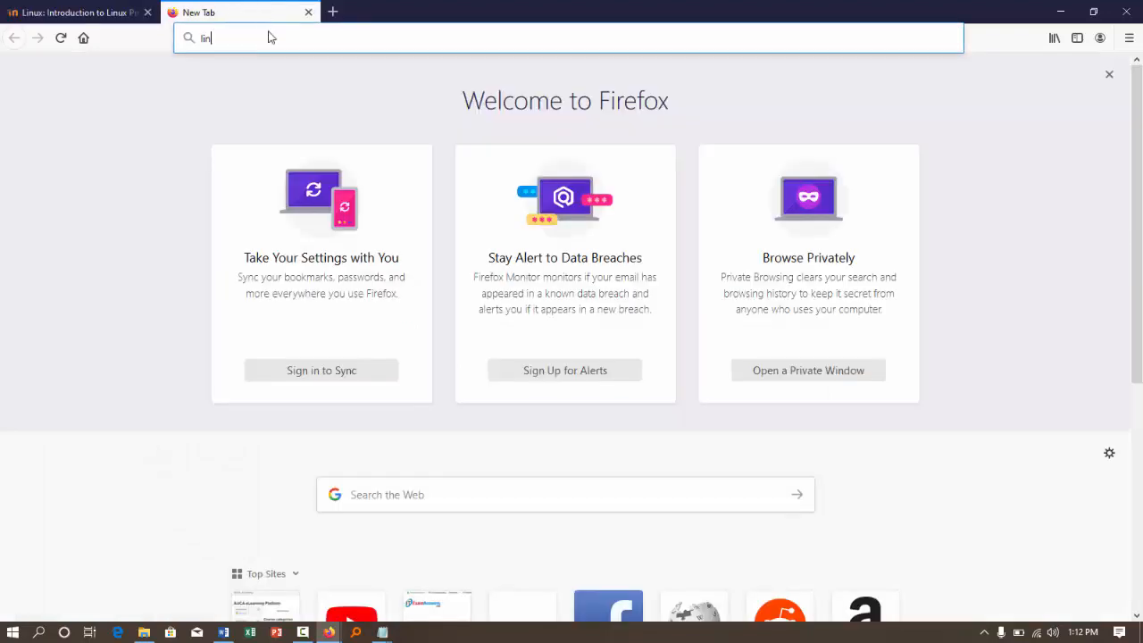
click(267, 40)
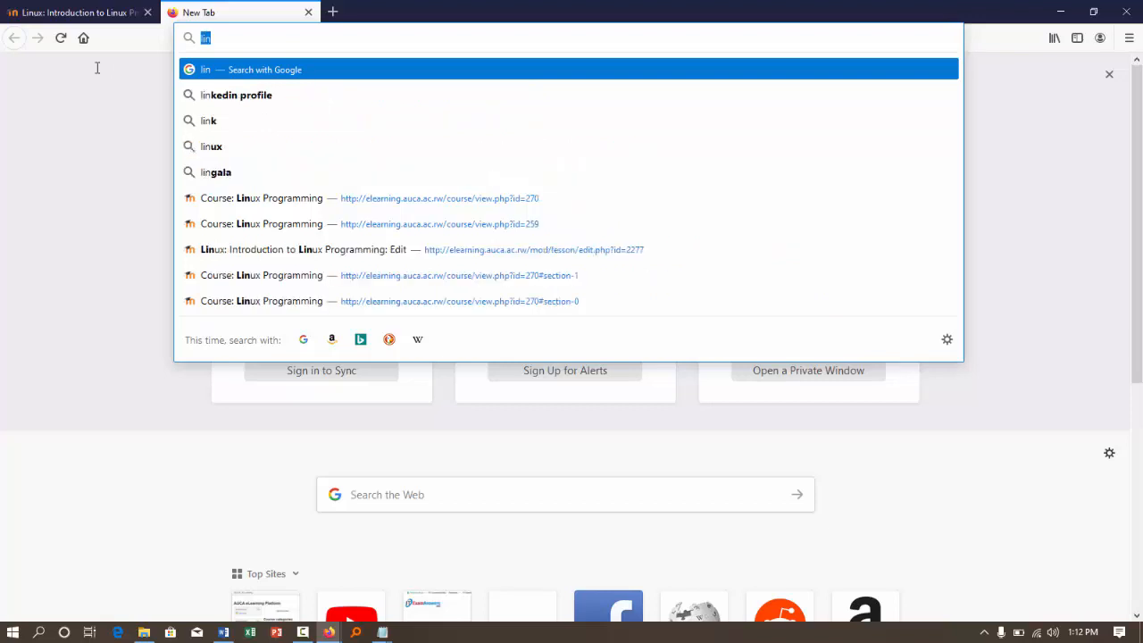
text(google.com/)
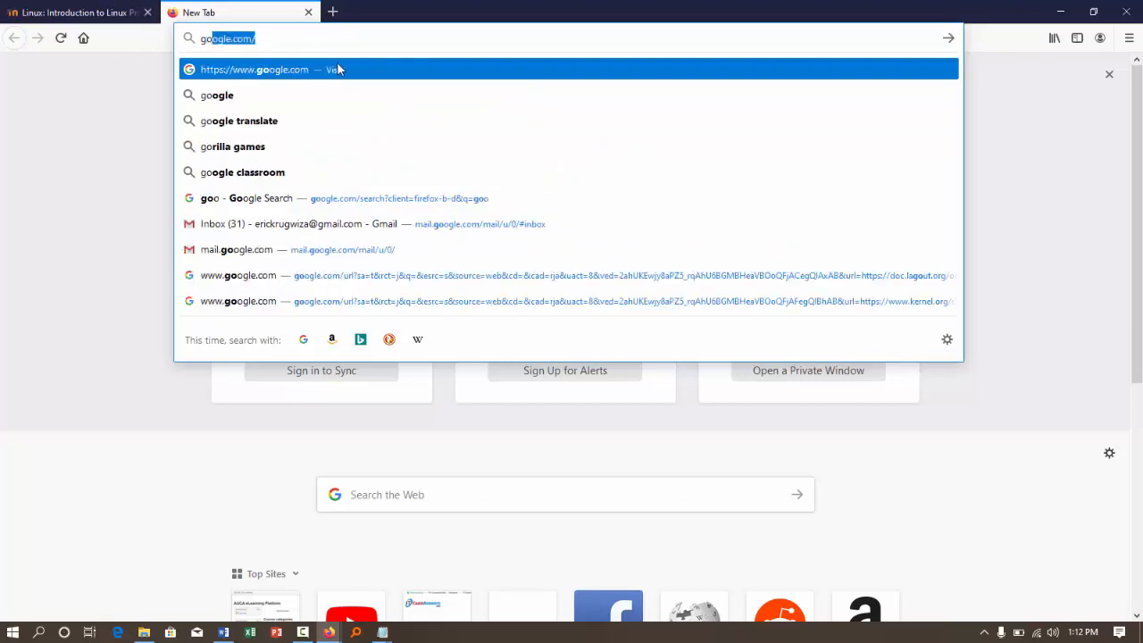
key(Down)
key(Down)
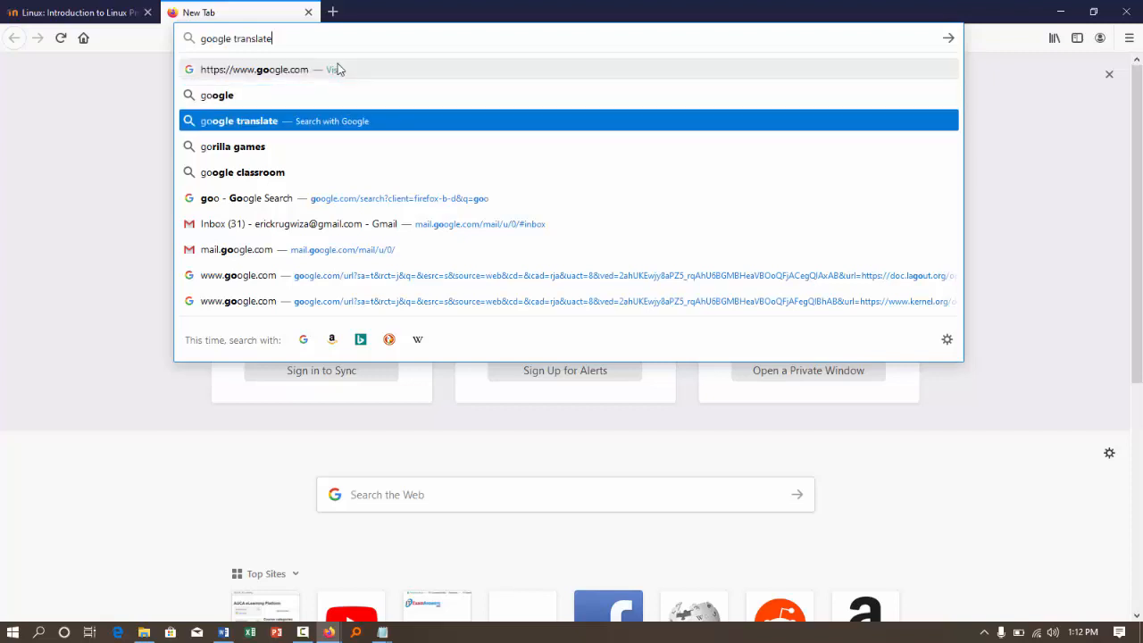
key(Up)
key(Up)
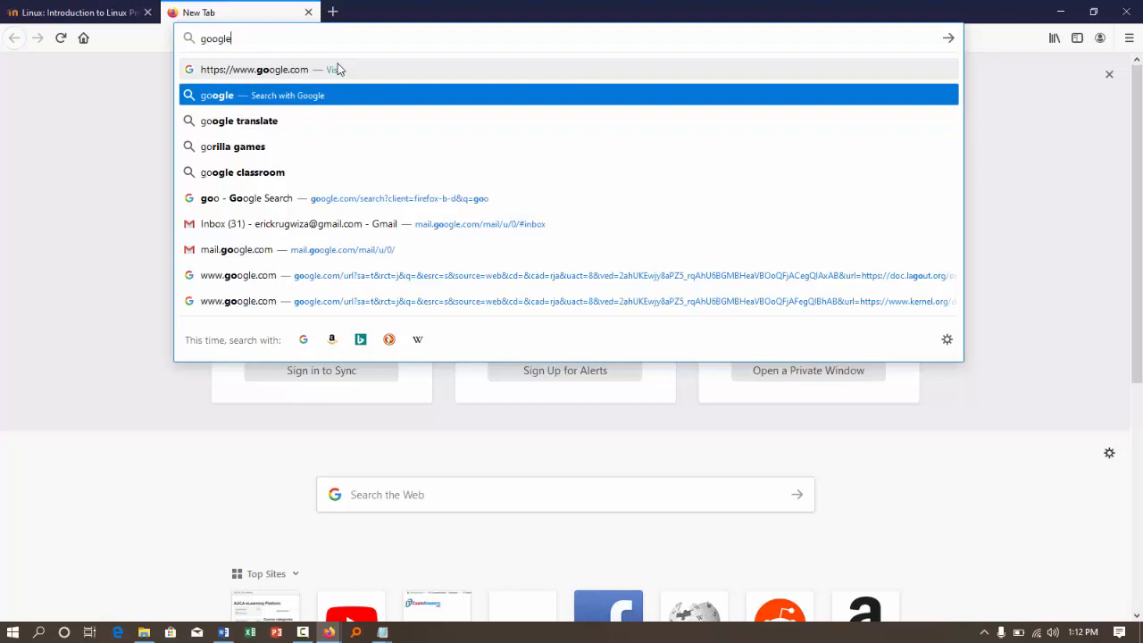
click(295, 39)
key(ctrl+a)
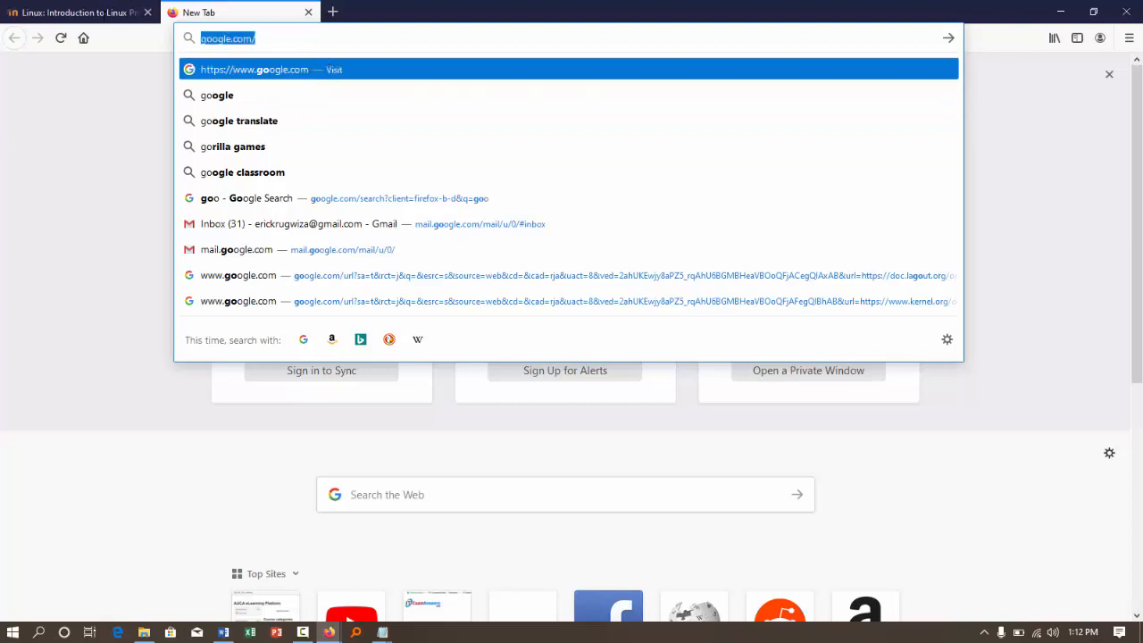
click(12, 9)
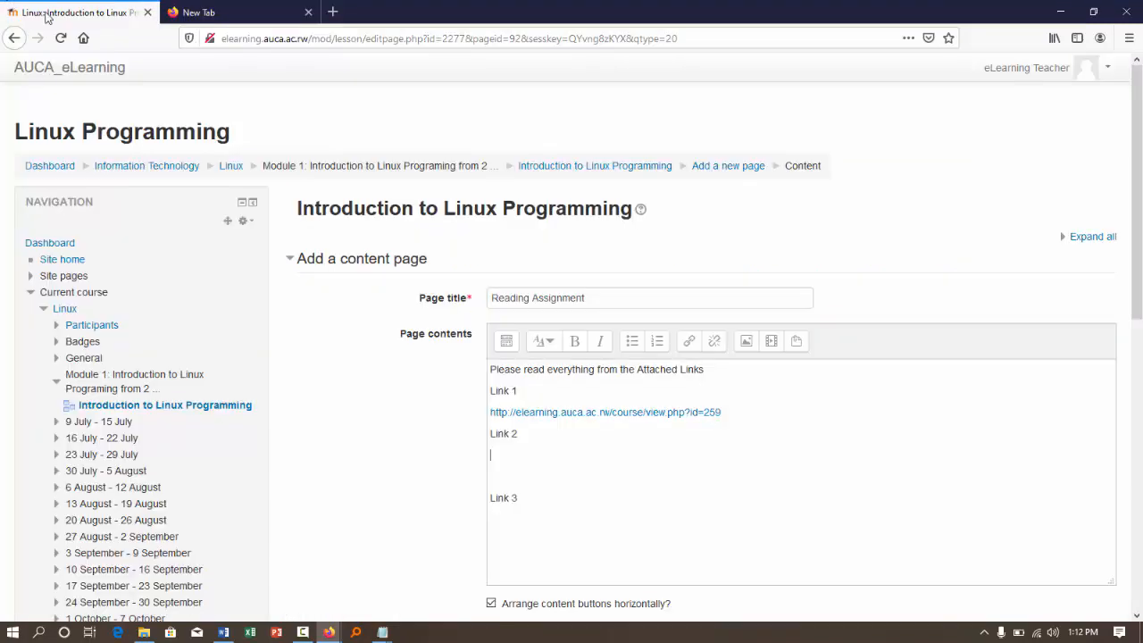
- Enter google.com as plain text under Link 2 and remove the blank line above Link 3
key(ctrl+v)
key(ctrl+shift+Left)
text(com)
key(Delete)
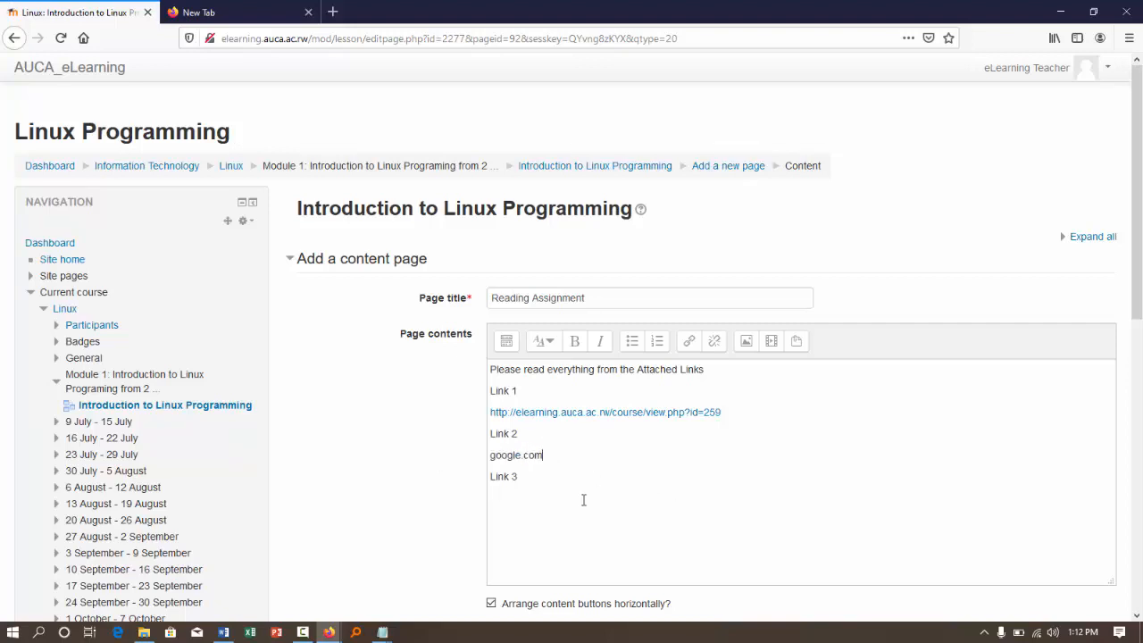
- Replace the plain text under Link 2 with a hyperlink to google.com/ that opens in a new window
drag(544, 456, 486, 460)
key(Delete)
click(689, 341)
key(ctrl+v)
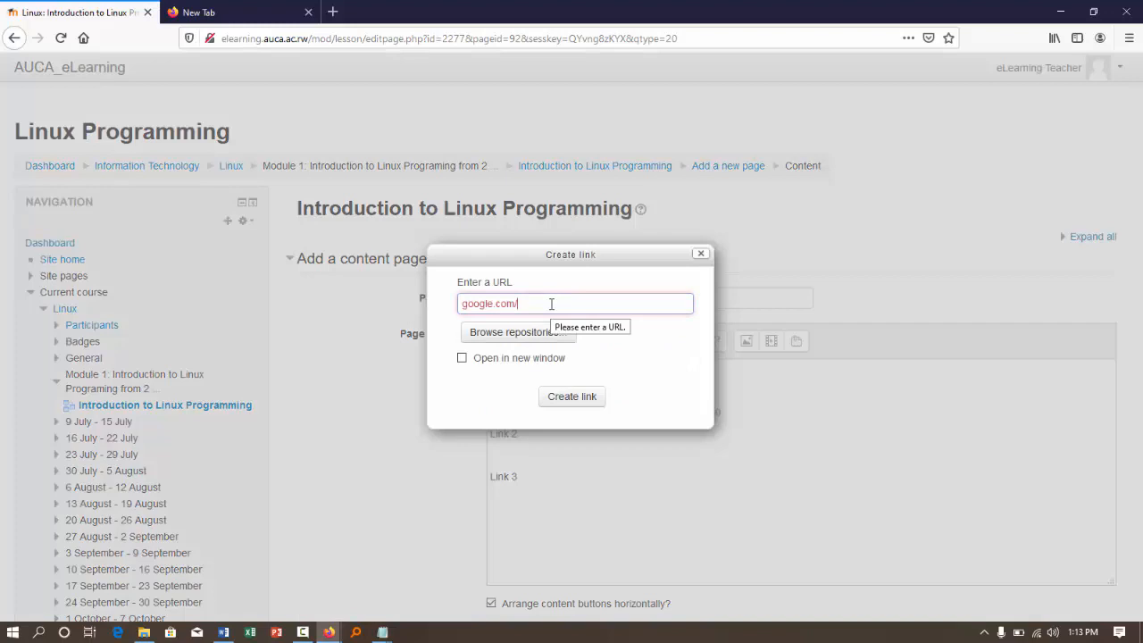
click(462, 358)
click(576, 405)
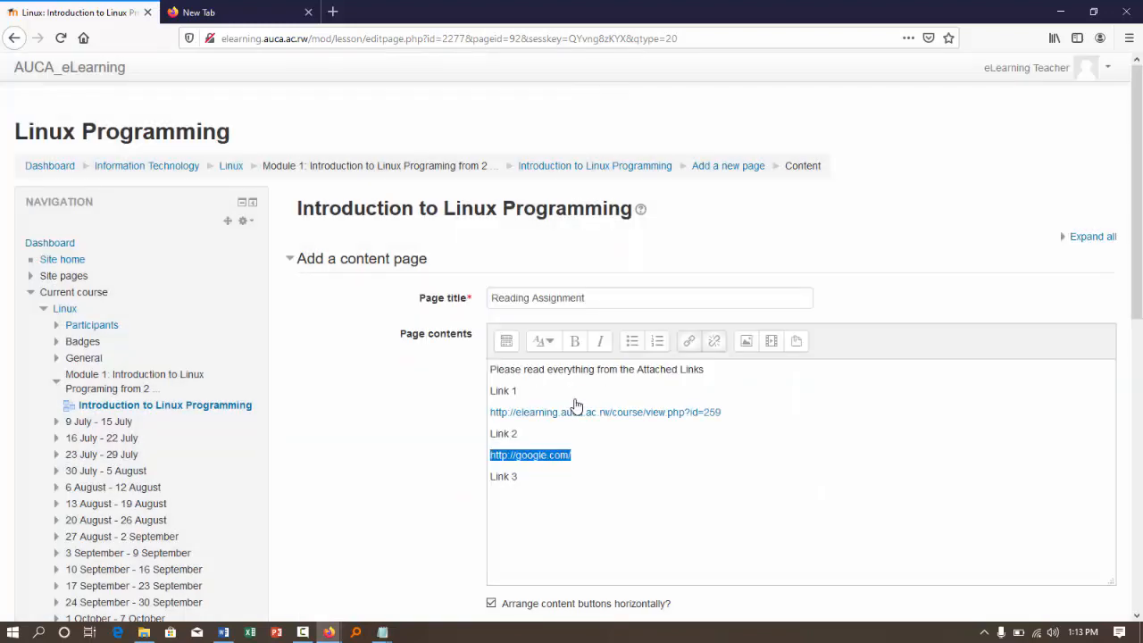
click(606, 501)
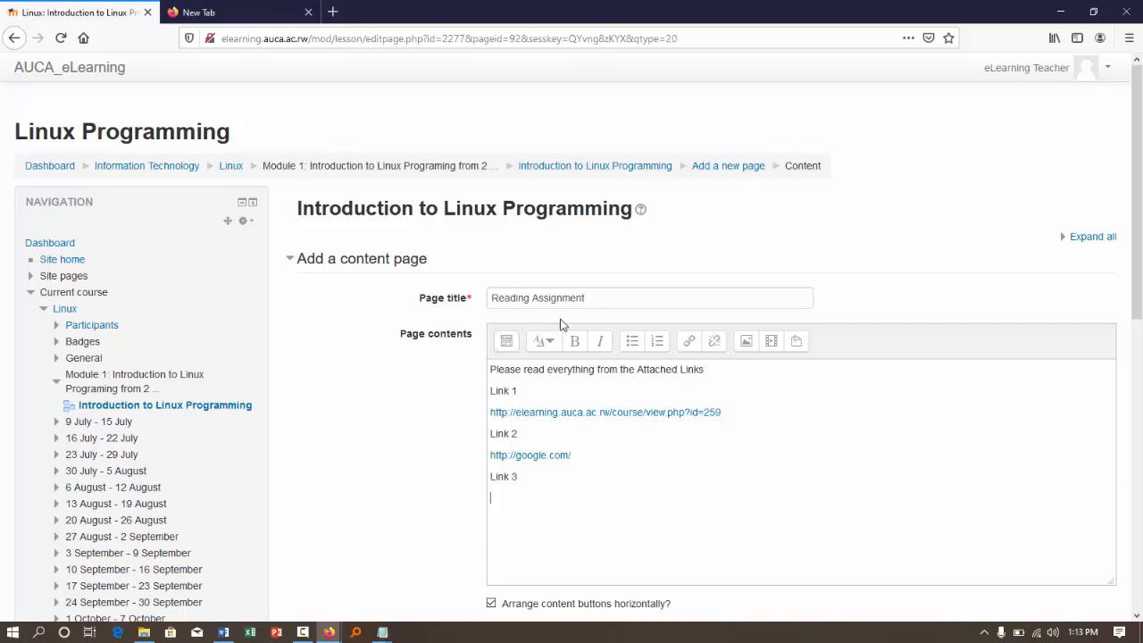
click(691, 345)
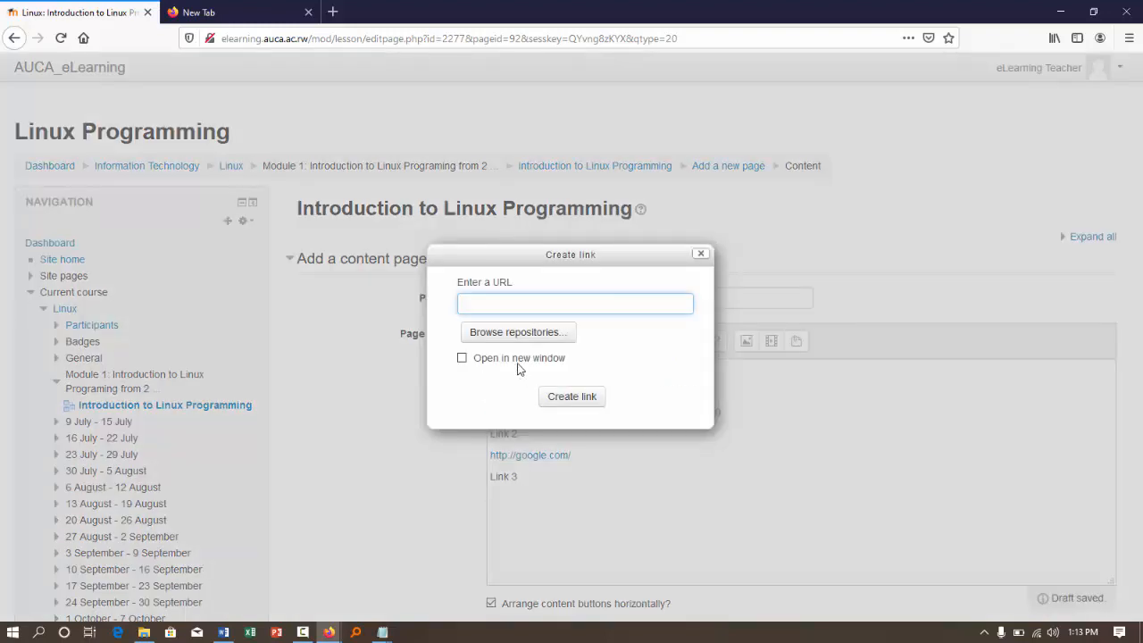
text(elea)
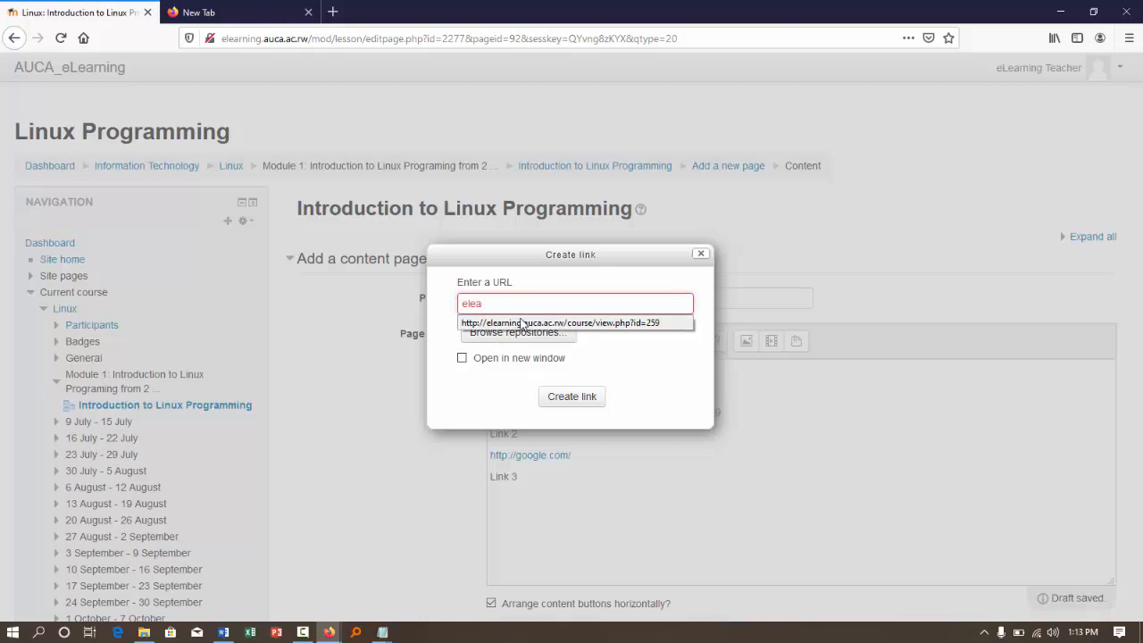
click(523, 322)
click(498, 359)
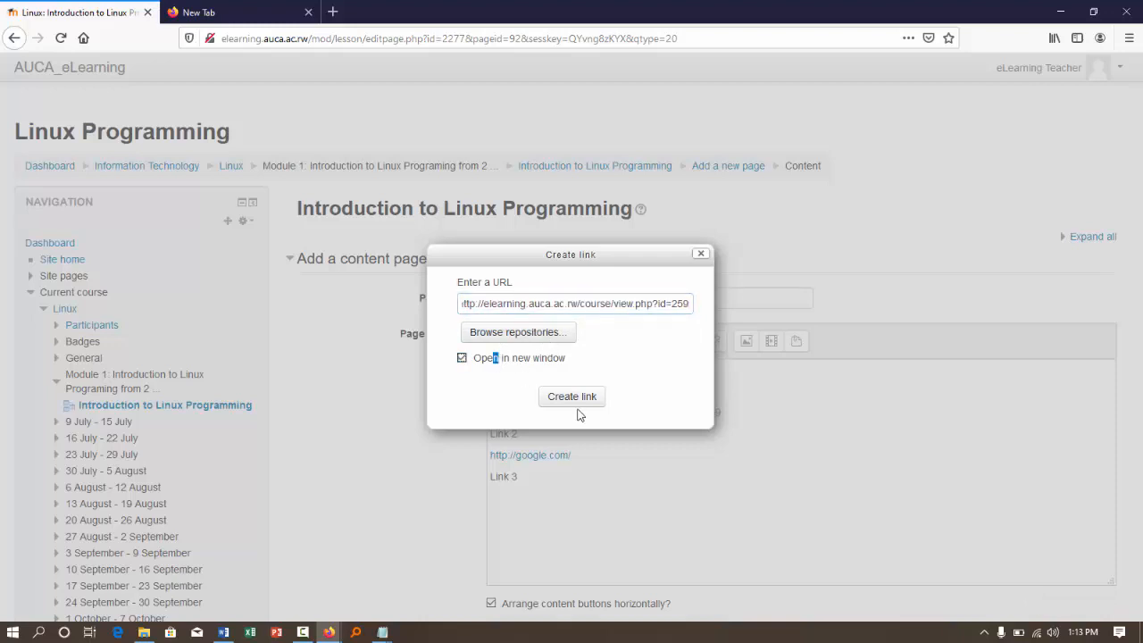
click(565, 398)
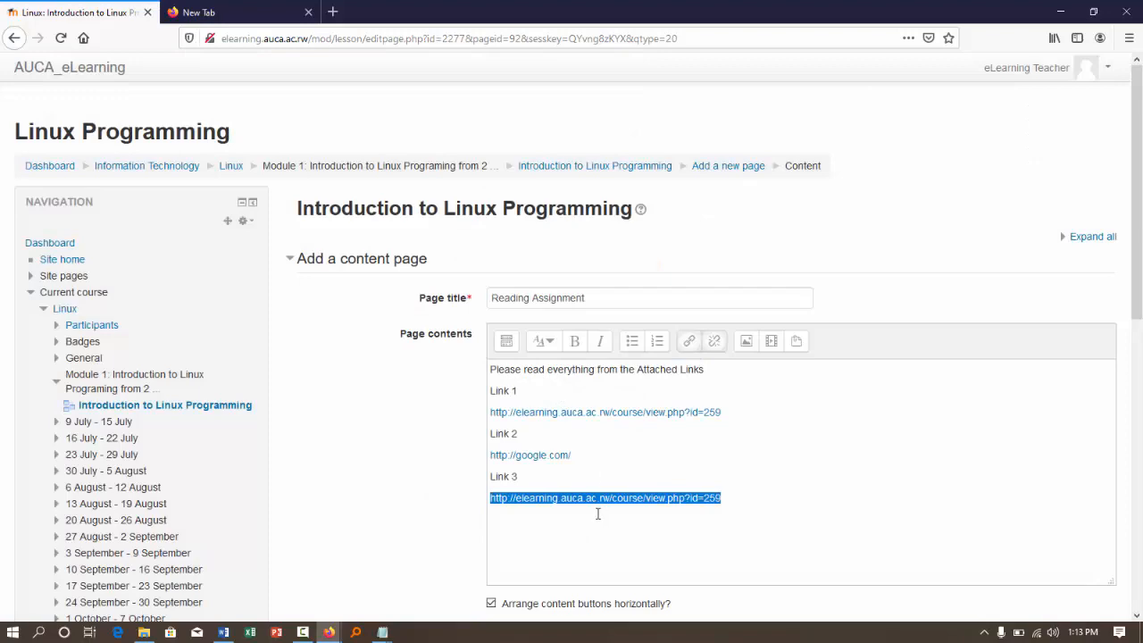
click(564, 482)
- Set Content 1's description to "Next" with a jump to Next page, save the Reading Assignment page and dismiss the notice
scroll(565, 484, down, 2)
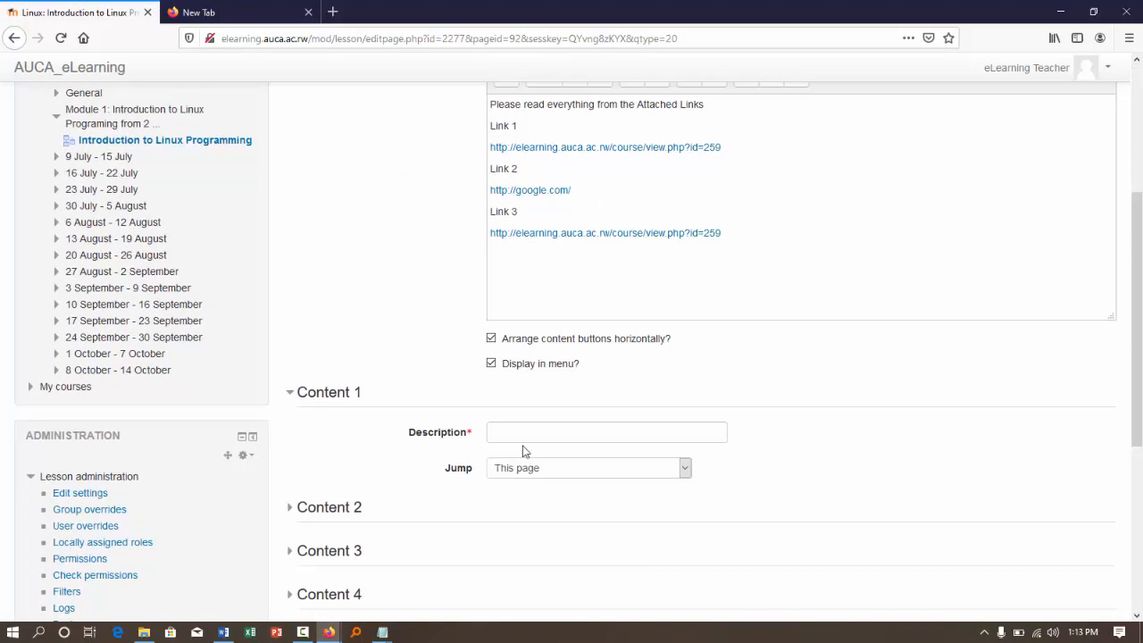
click(510, 428)
text(Next)
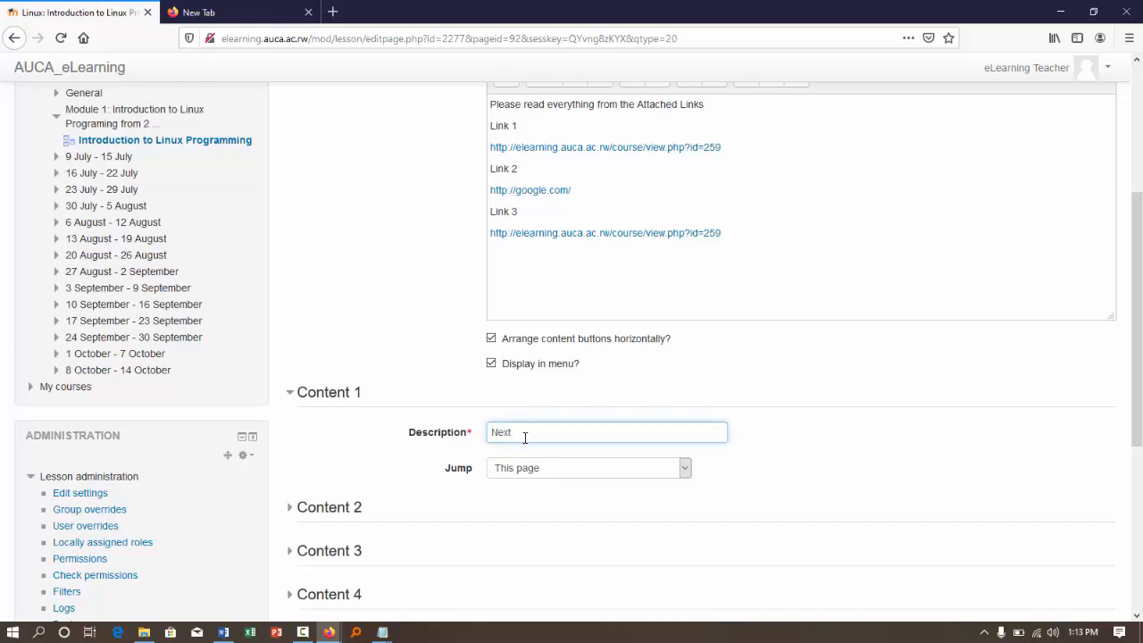
click(527, 468)
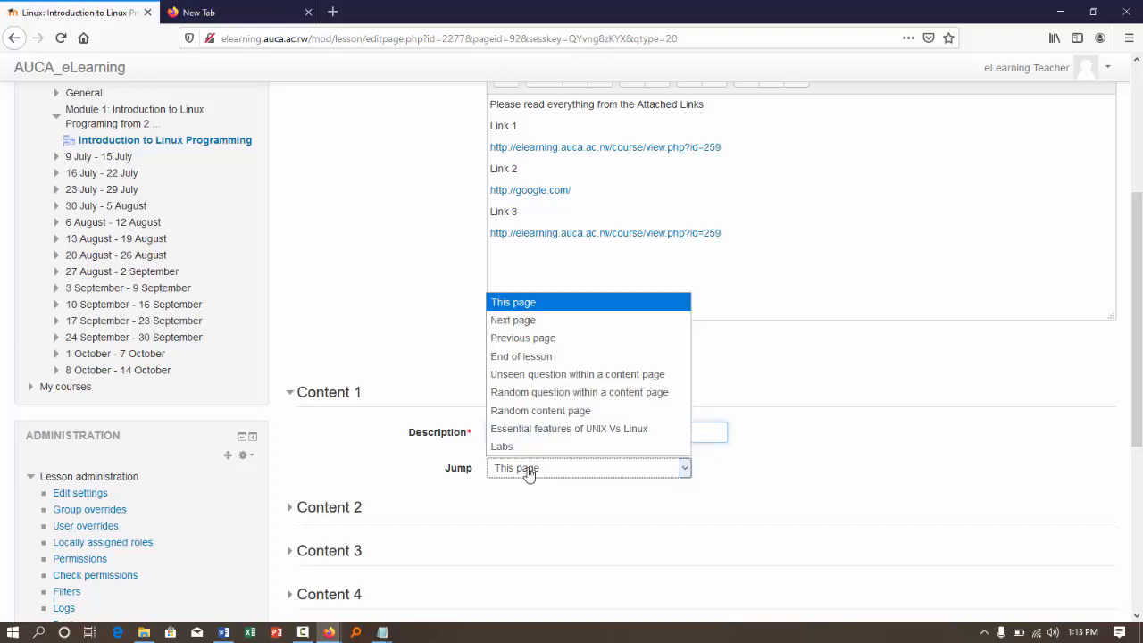
click(527, 321)
scroll(607, 523, down, 5)
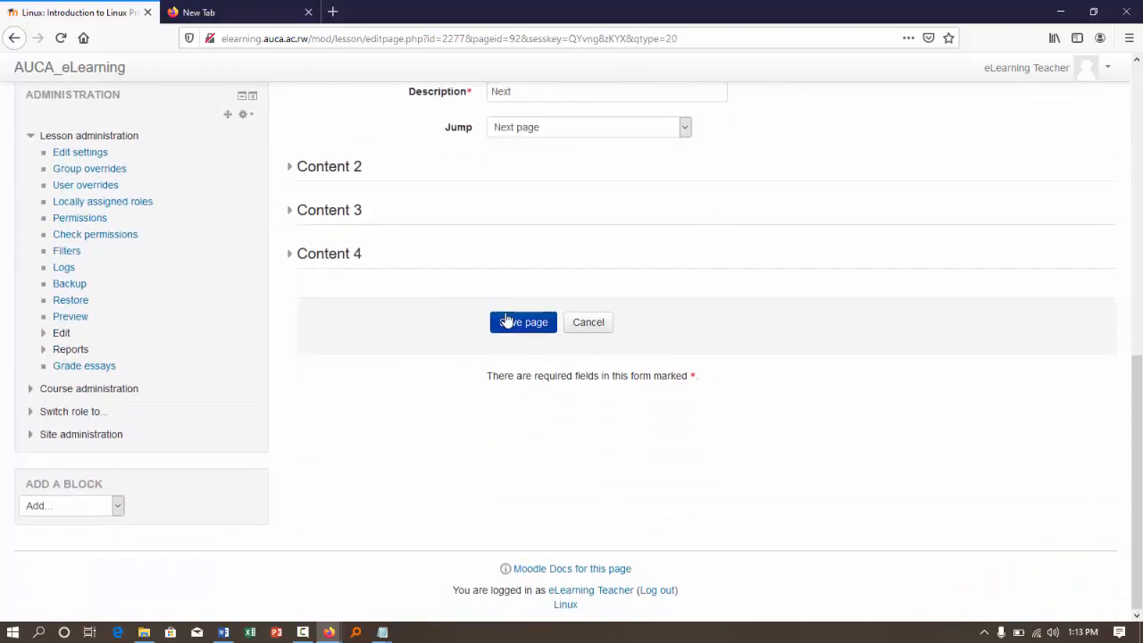
click(523, 322)
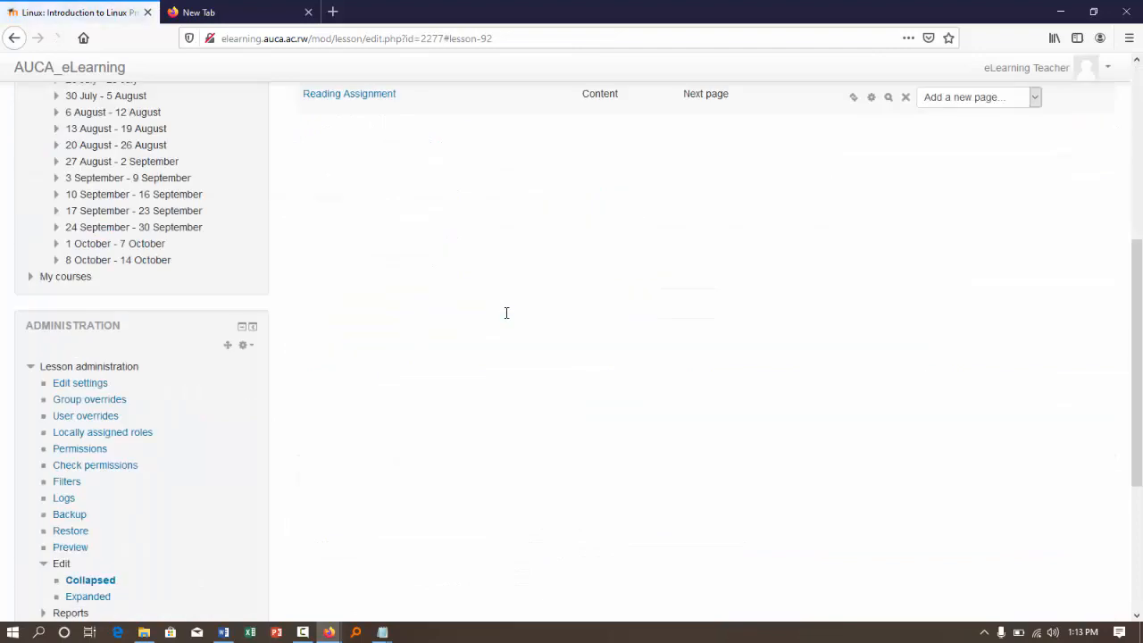
scroll(509, 319, up, 1)
scroll(505, 319, up, 4)
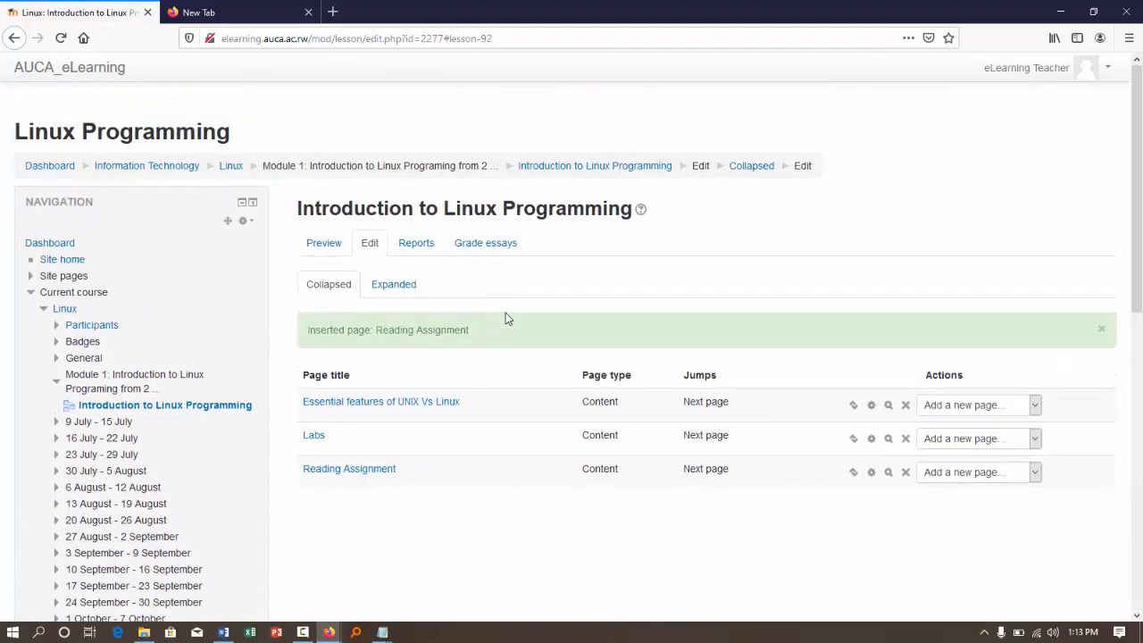
click(1102, 330)
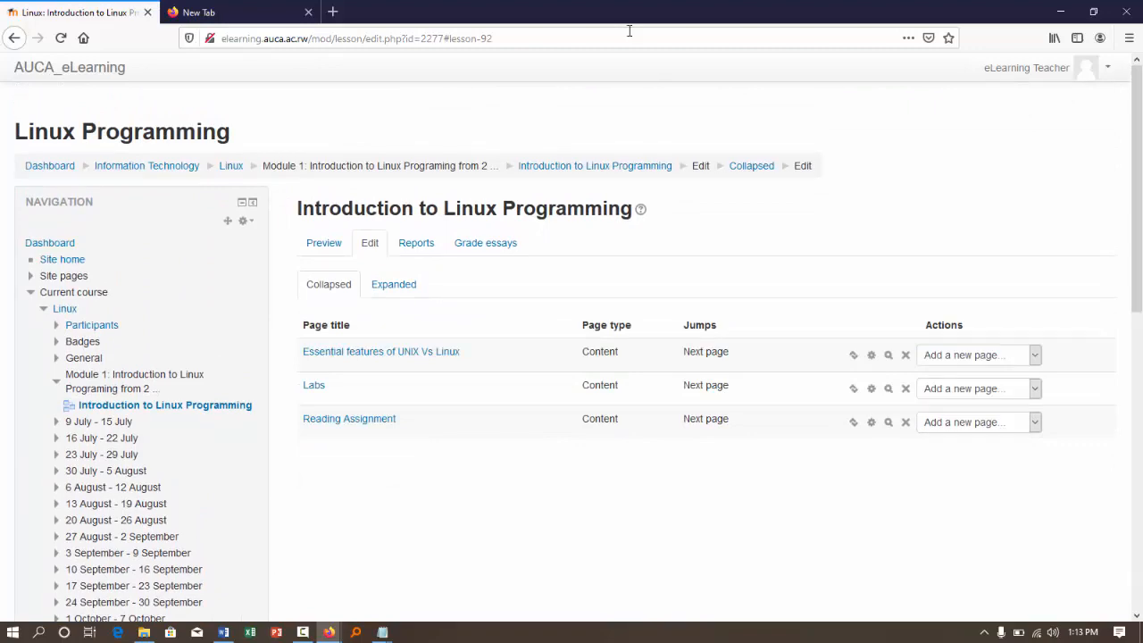
- Open youtube.com in the other browser tab and return to the lesson's page list
click(198, 12)
text(google.com/)
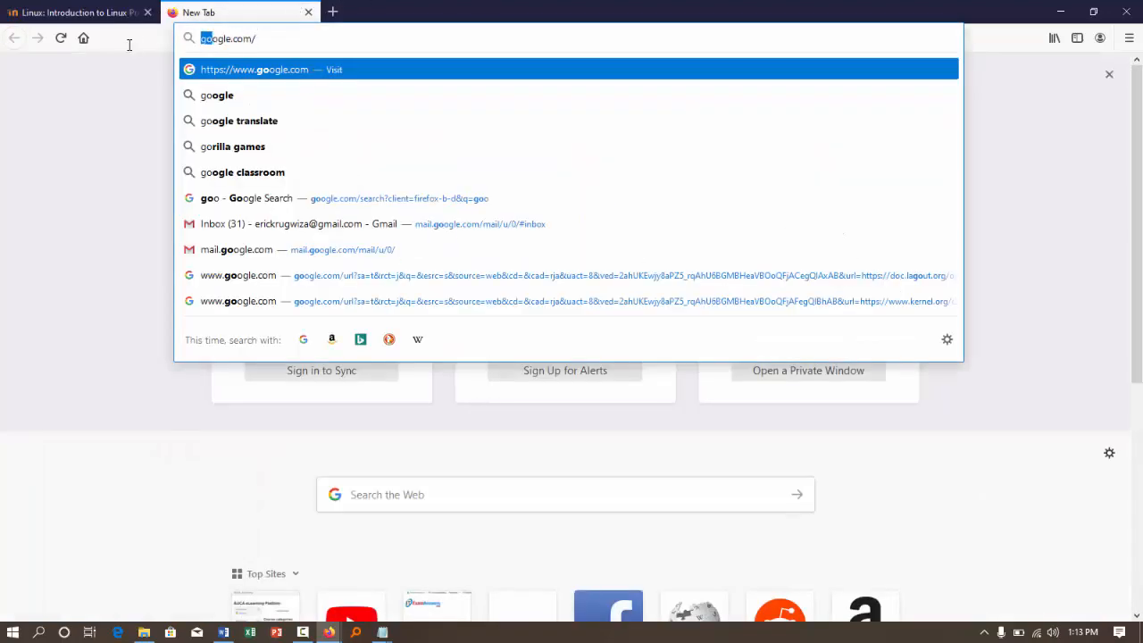
key(ctrl+a)
text(you)
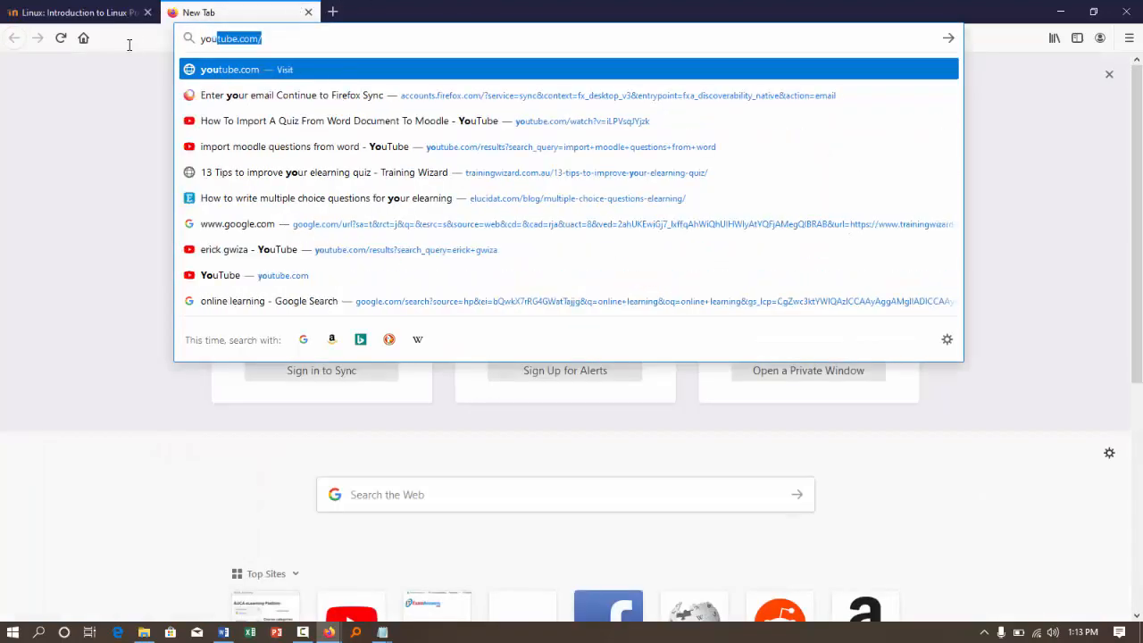
key(Return)
click(107, 12)
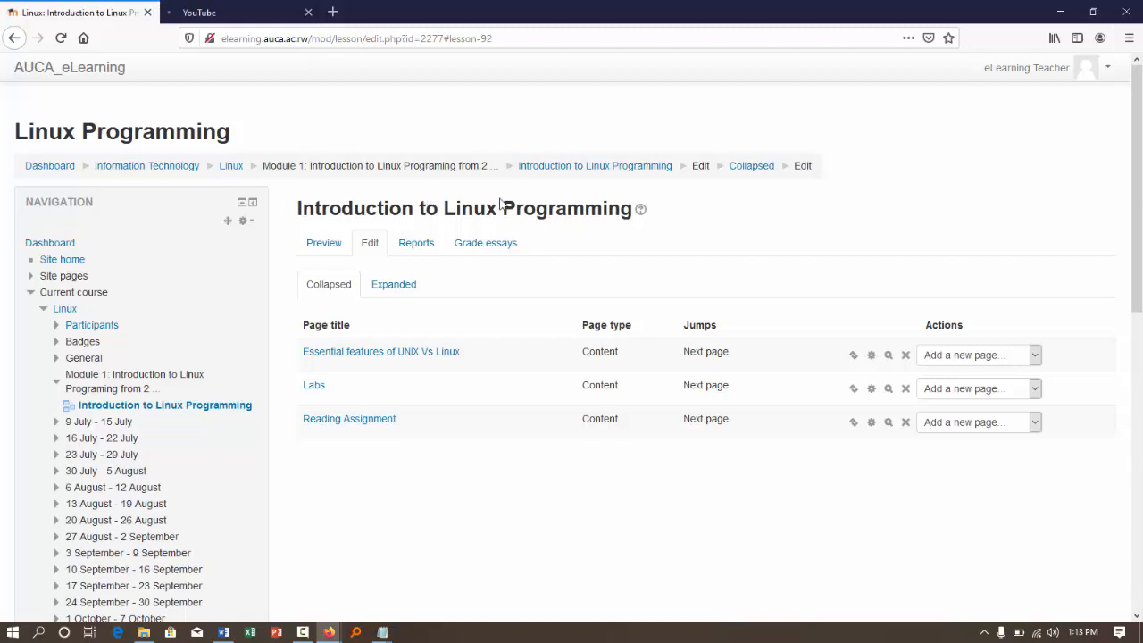
- Add a new content page after Reading Assignment and title it "Video Description"
click(1036, 423)
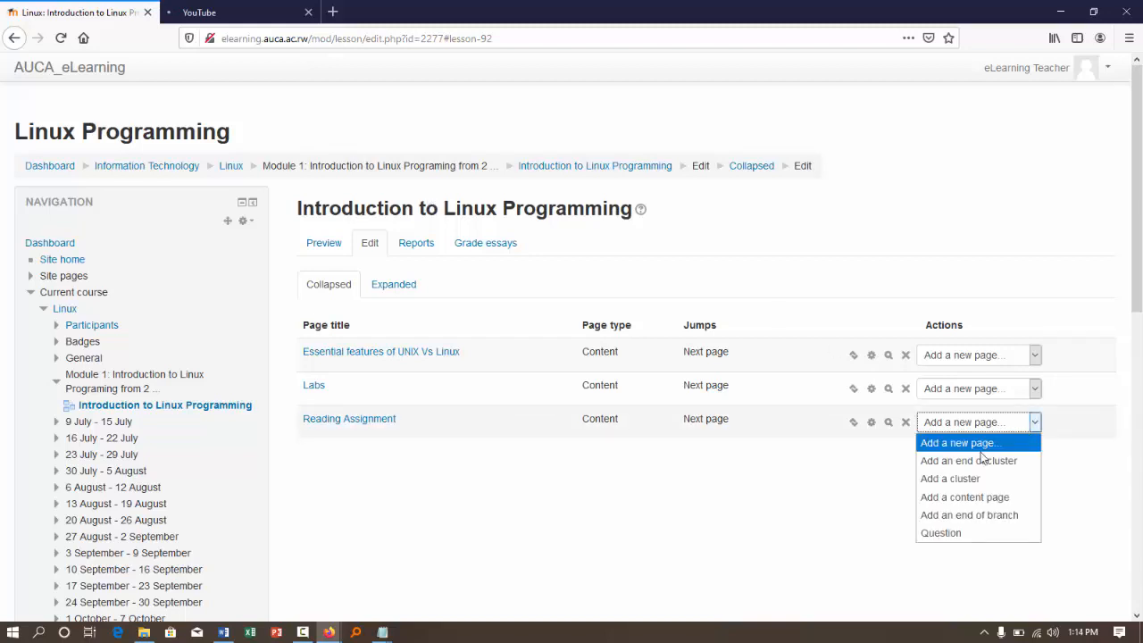
click(970, 496)
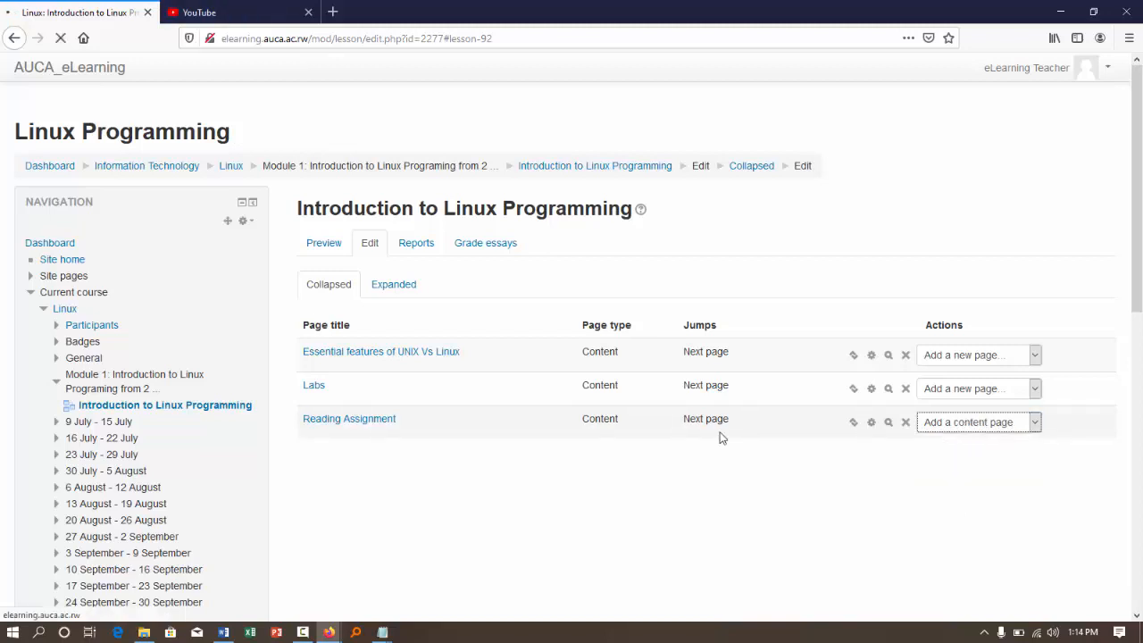
click(535, 303)
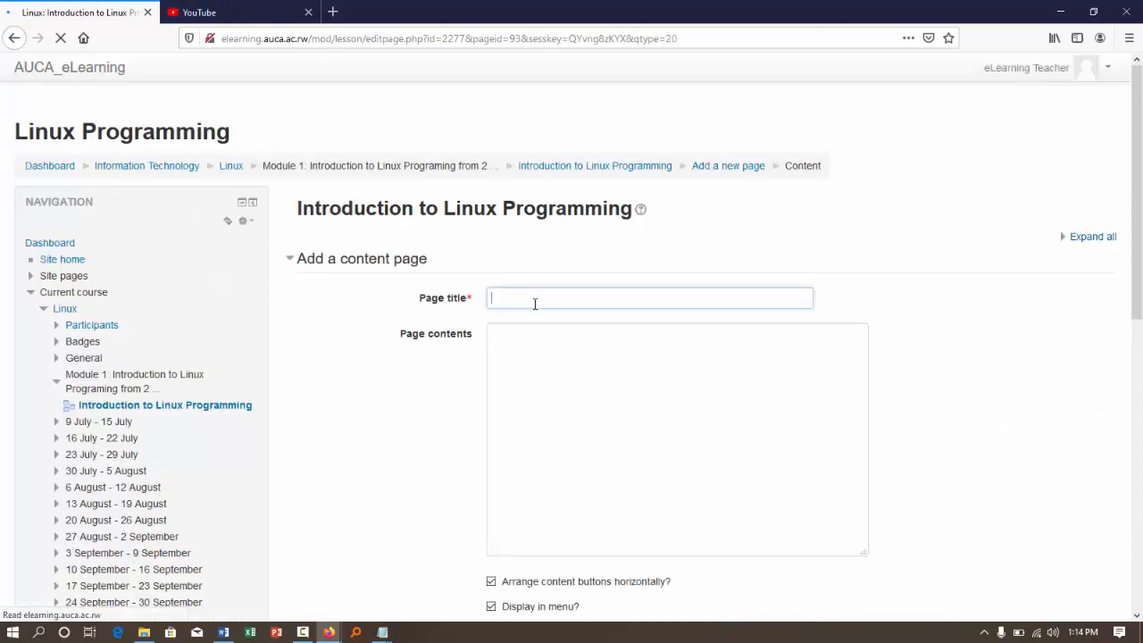
click(547, 303)
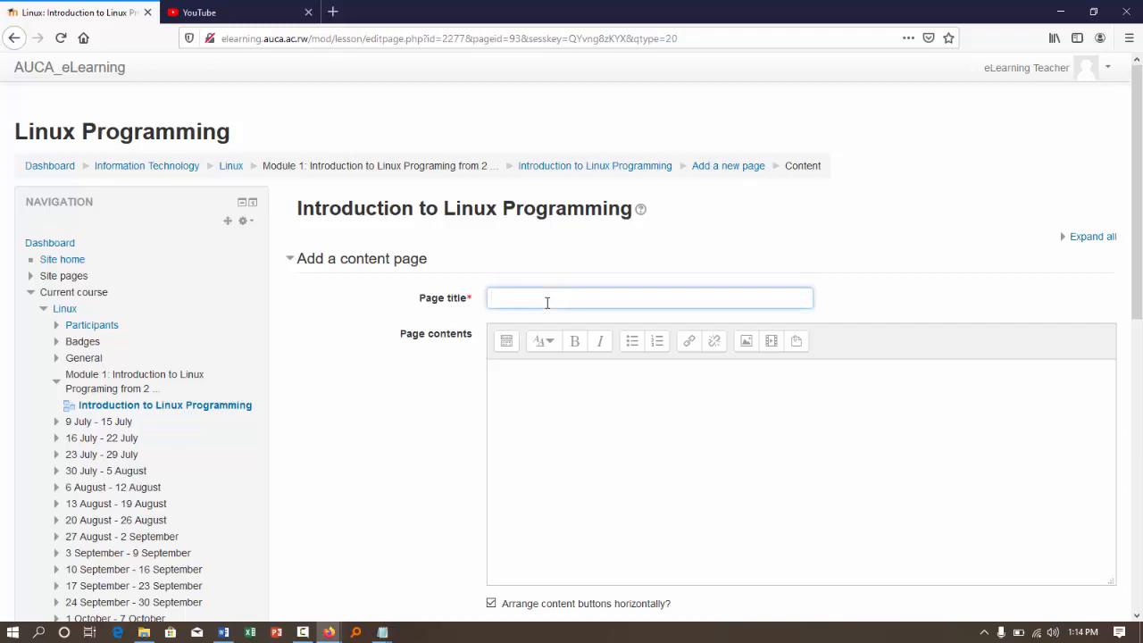
text(Video Description)
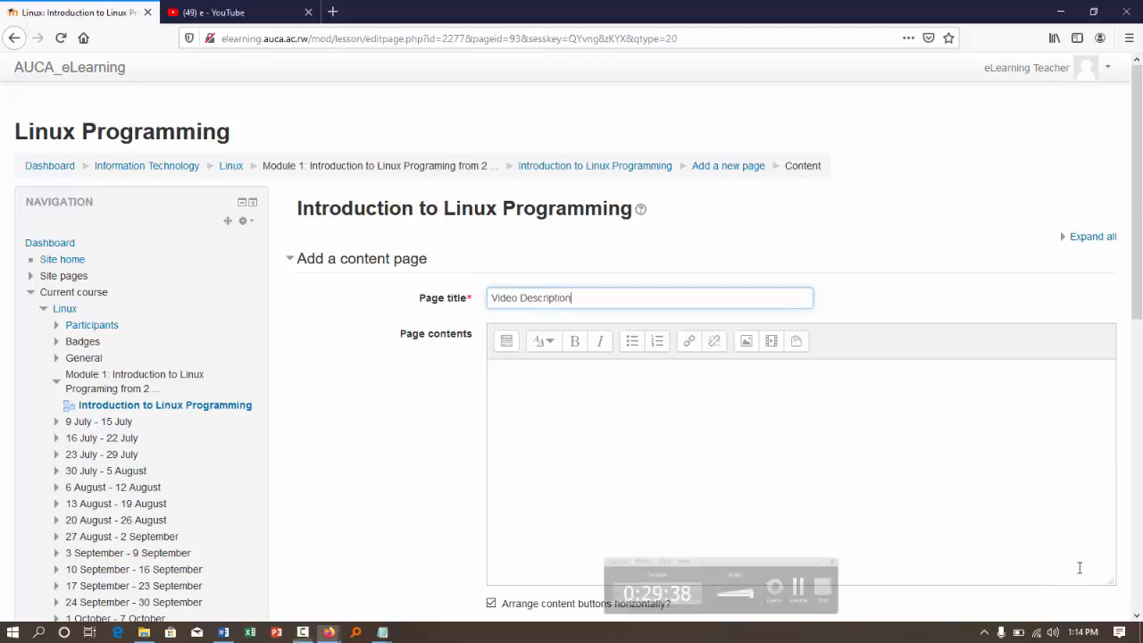
- Enter "Please watch carefully This video to understand the basics Command" as the page contents and start a new line
click(604, 401)
text(P)
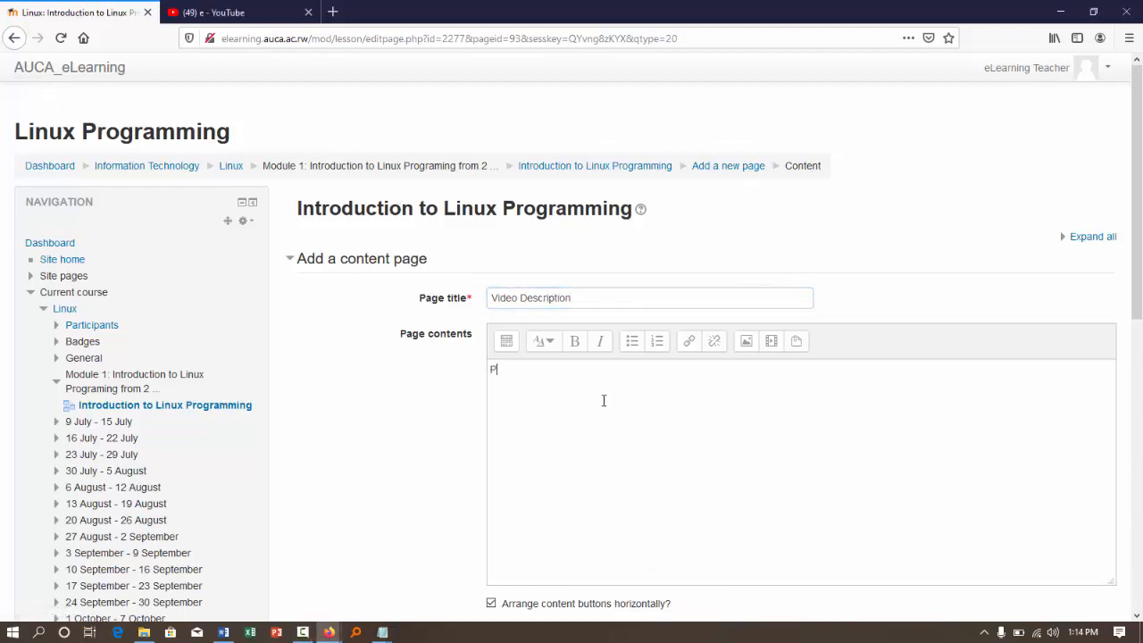
text(lea)
text(se watch carefully This video to understand the basics Command)
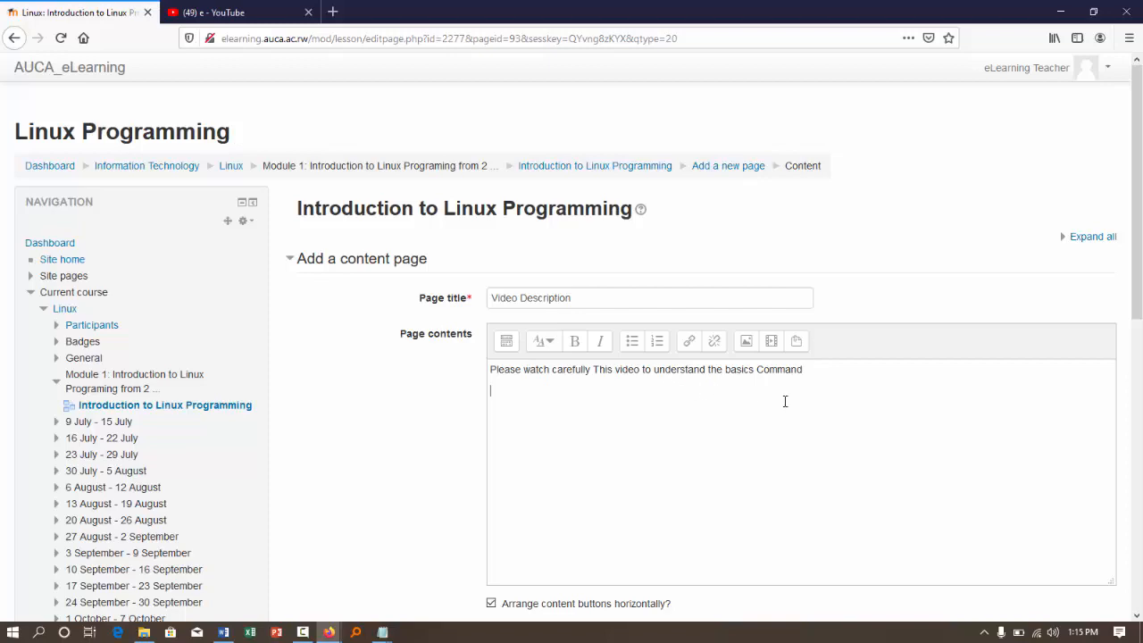
- Switch to YouTube and search for the lecturer's channel by name
click(241, 12)
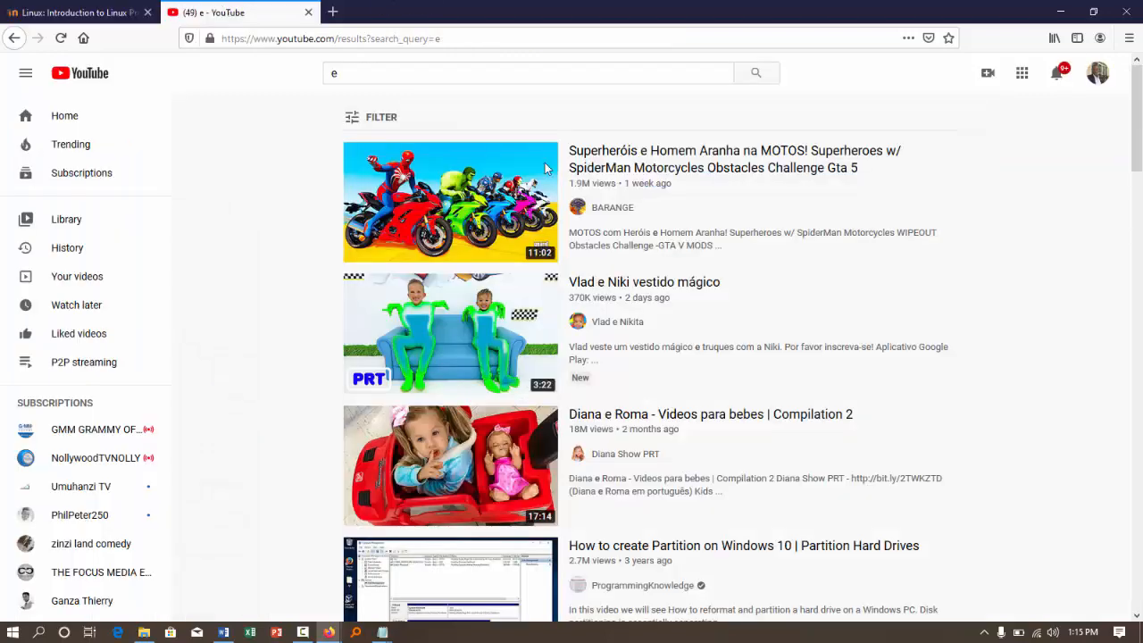
click(389, 73)
text(ri)
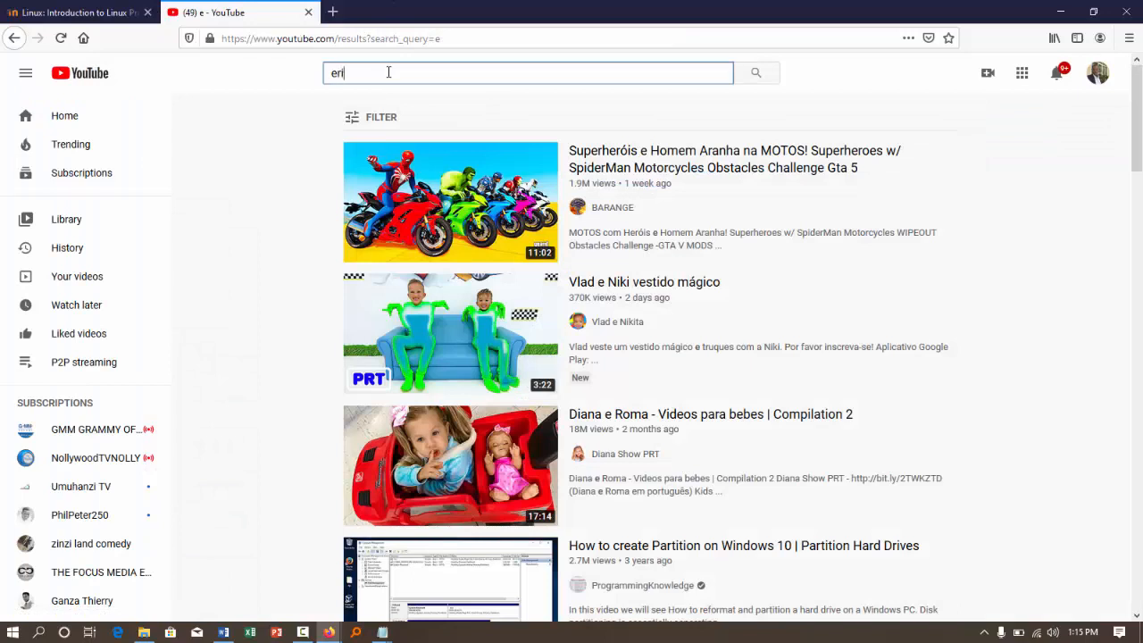
text(ck Gwiza)
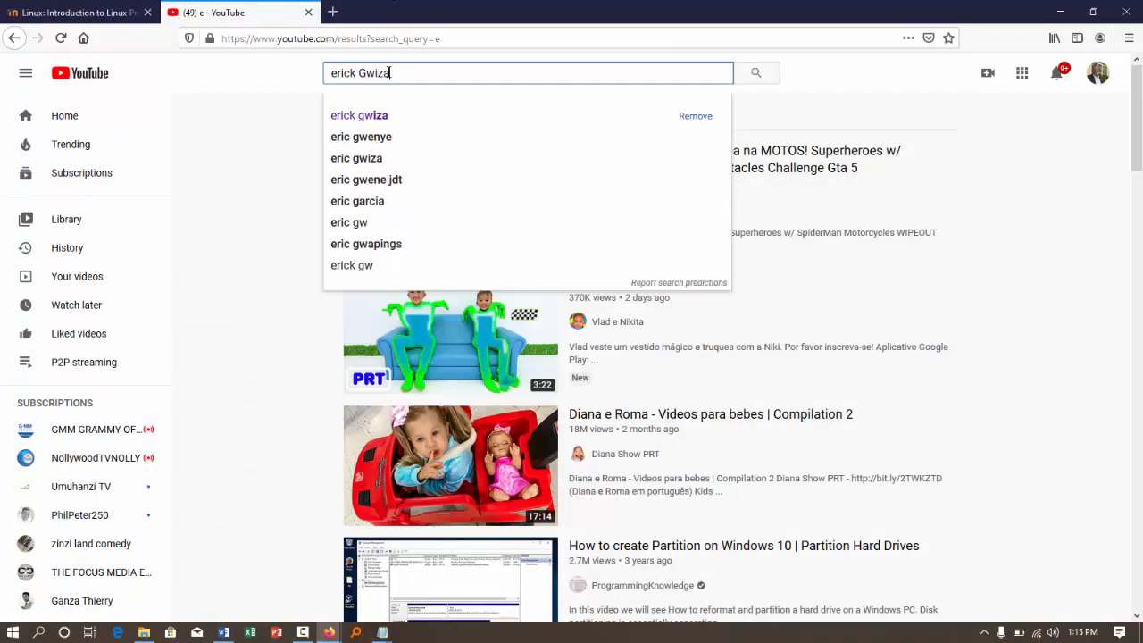
key(Return)
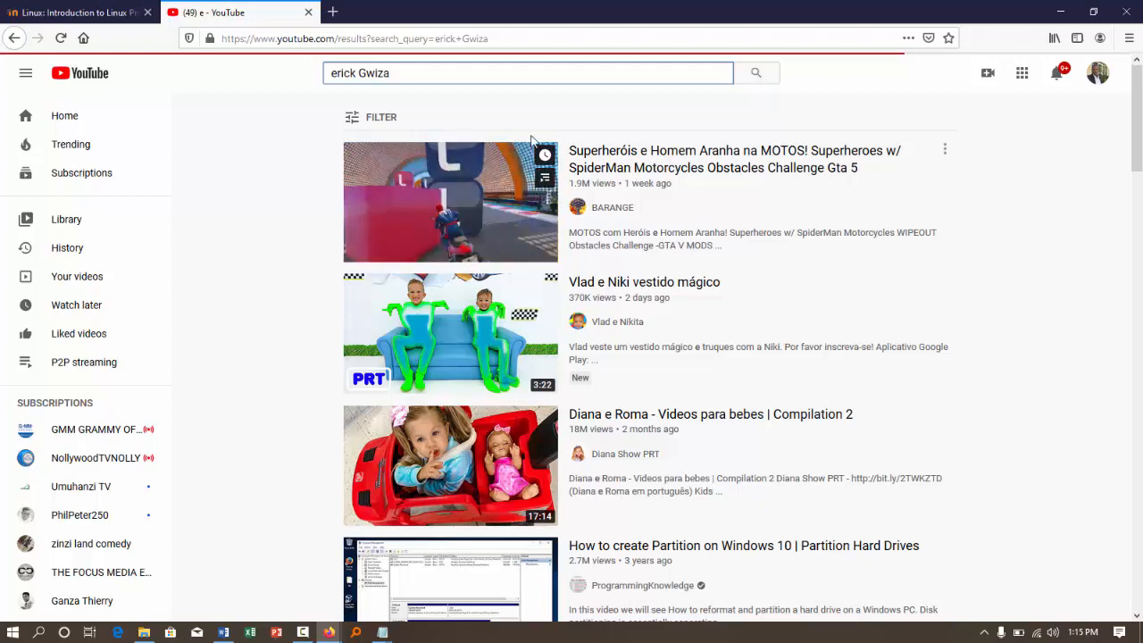
- Look through the YouTube results for the lecturer's videos to find one suitable for the lesson page
click(398, 74)
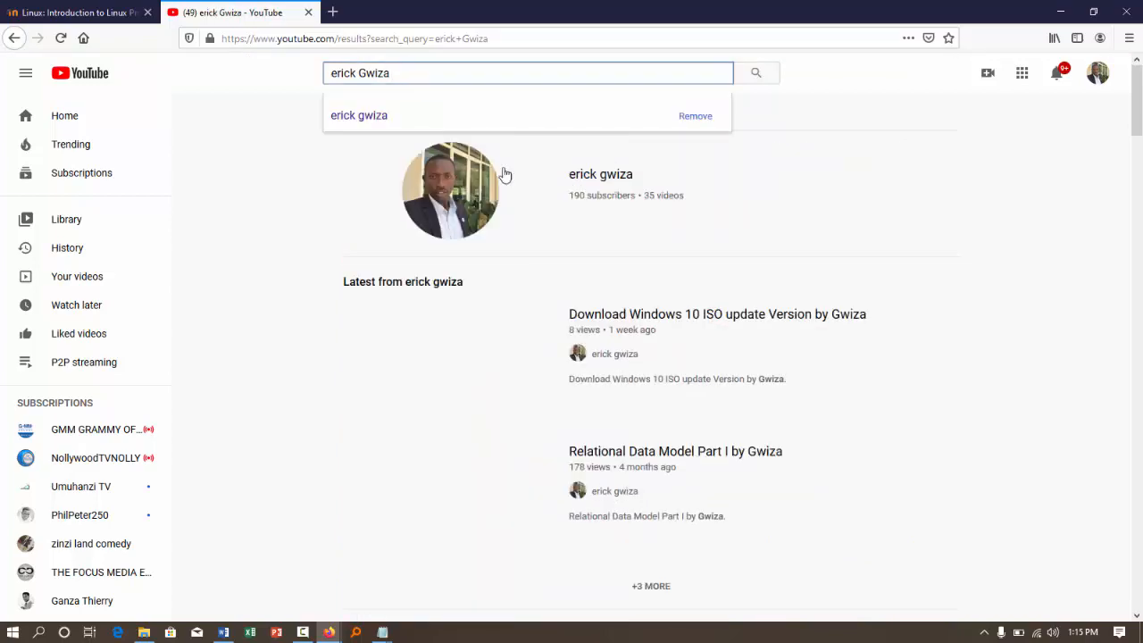
scroll(673, 346, down, 1)
scroll(672, 346, down, 6)
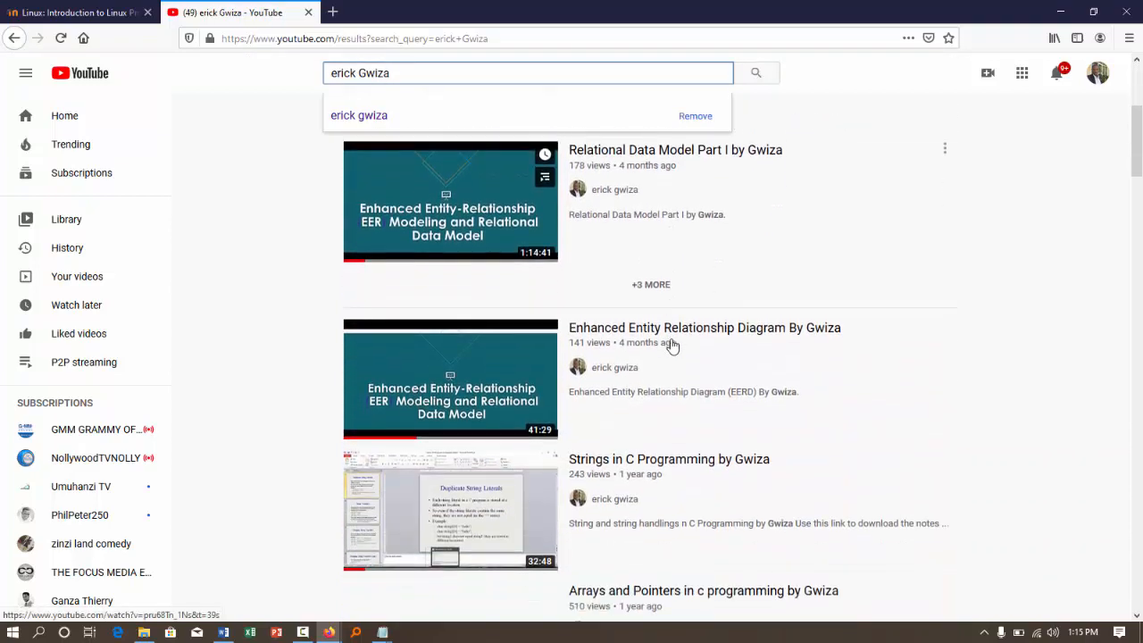
scroll(672, 347, down, 3)
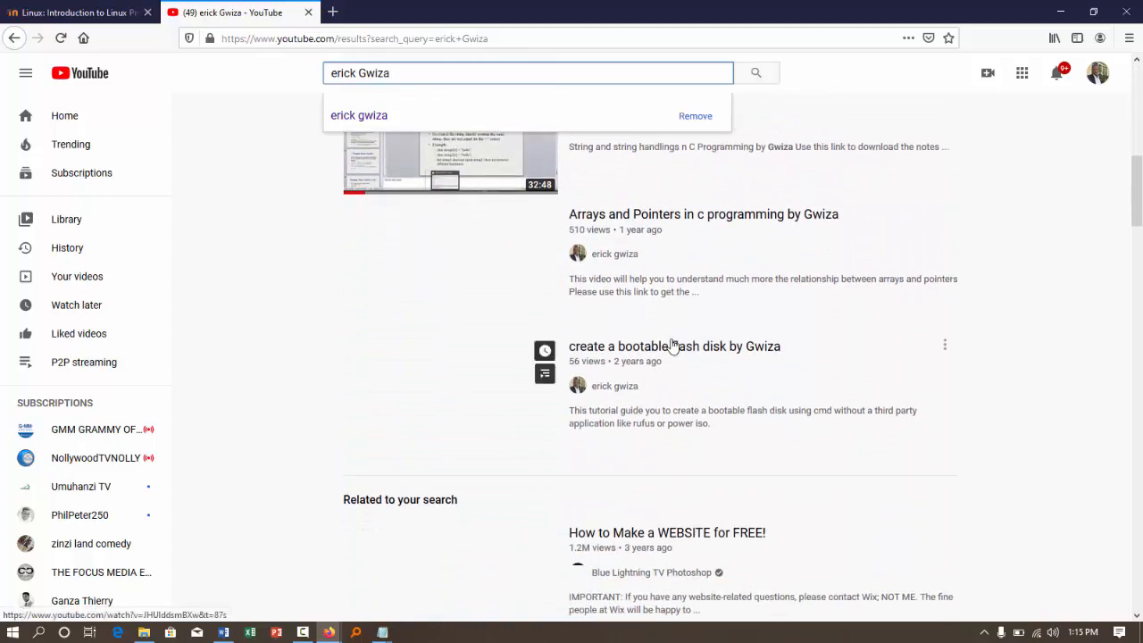
scroll(673, 346, down, 3)
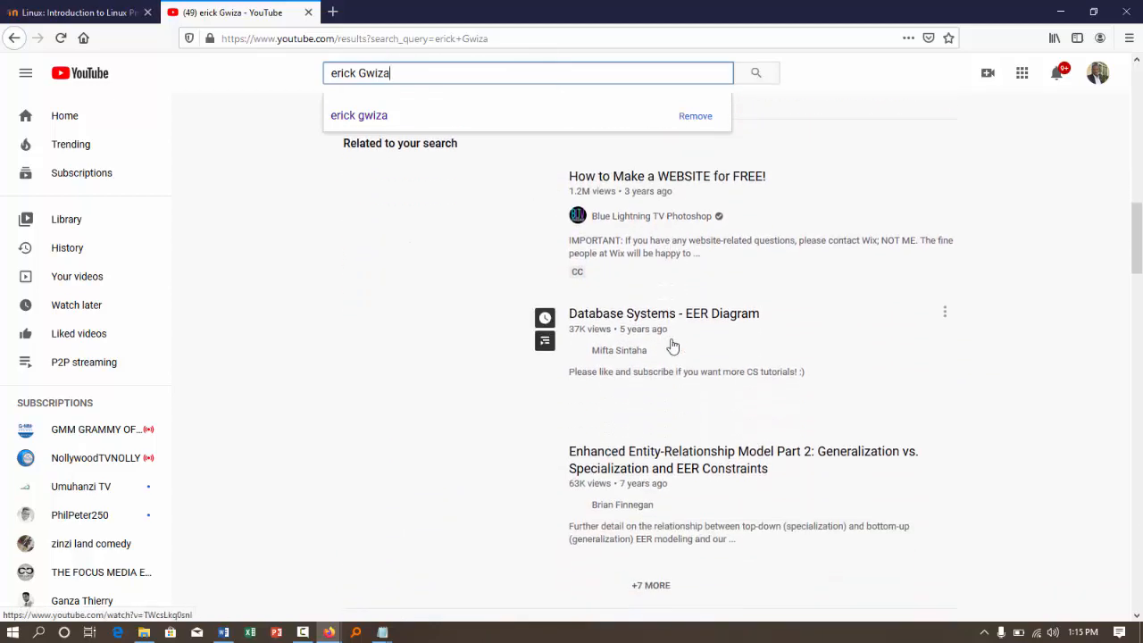
scroll(672, 347, down, 1)
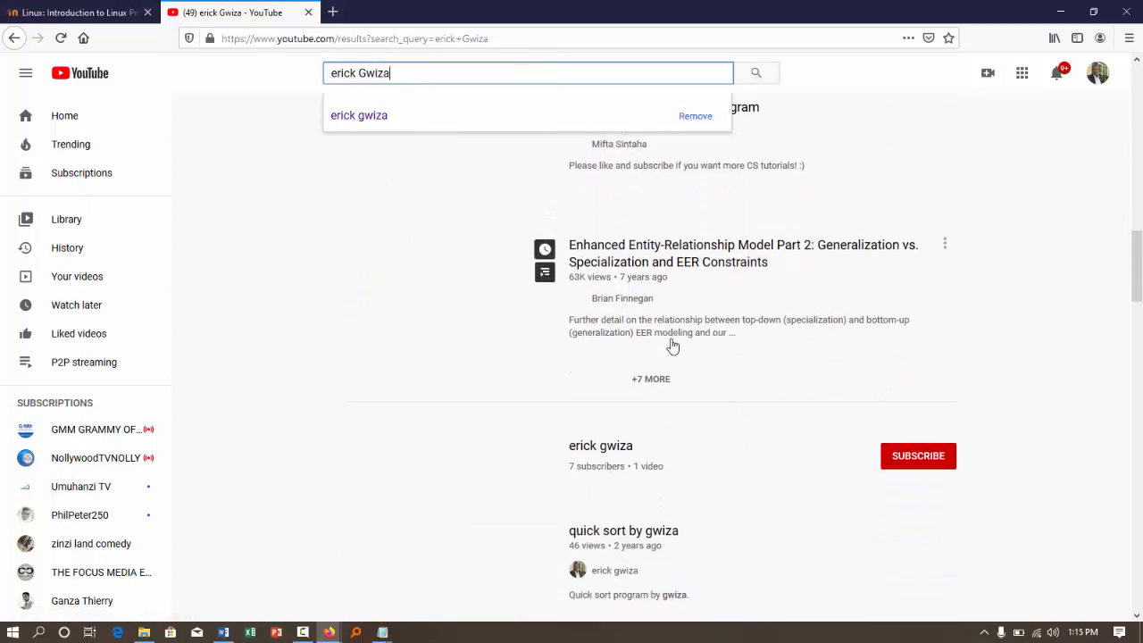
scroll(672, 347, down, 1)
scroll(672, 347, up, 15)
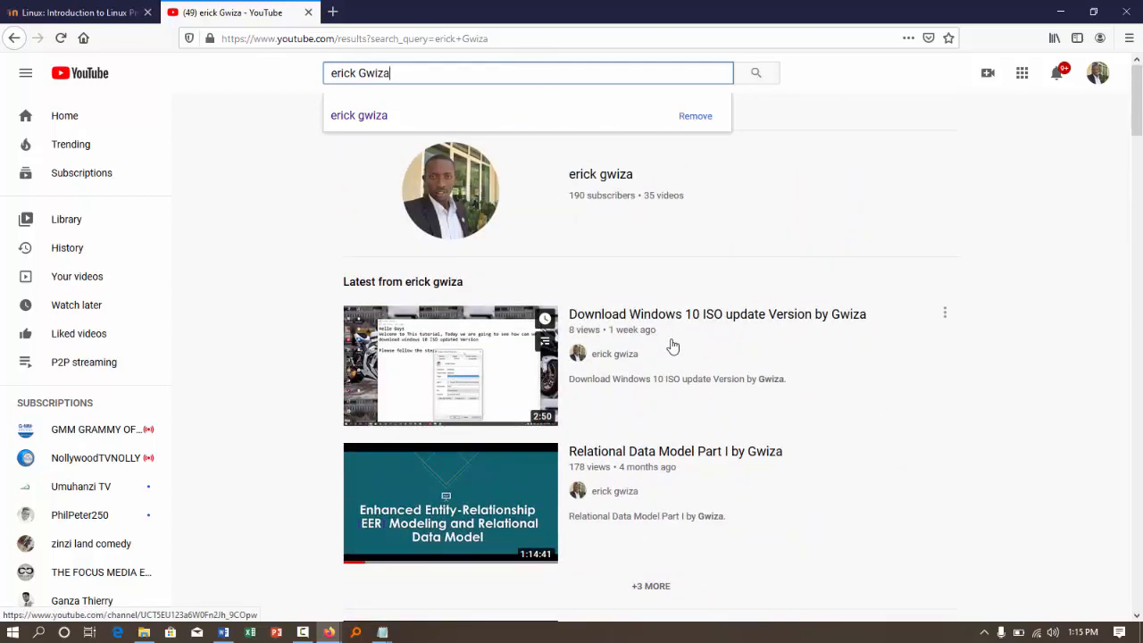
- Copy the link of the "Download Windows 10 ISO update Version" video and paste it as the media URL for the Video Description page
right_click(419, 355)
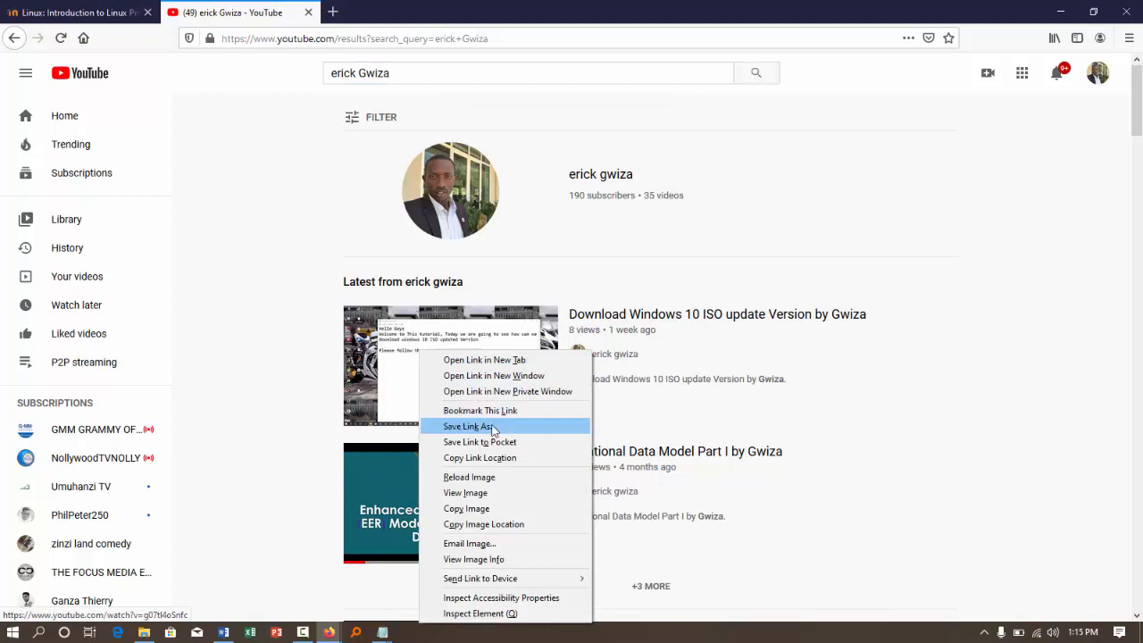
click(480, 458)
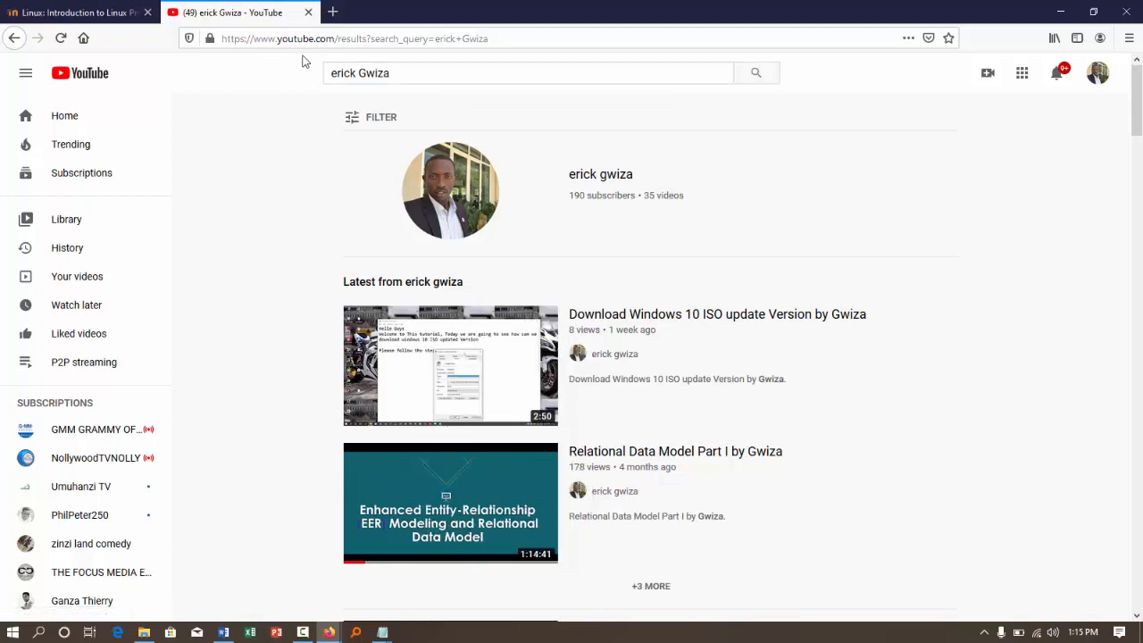
click(79, 7)
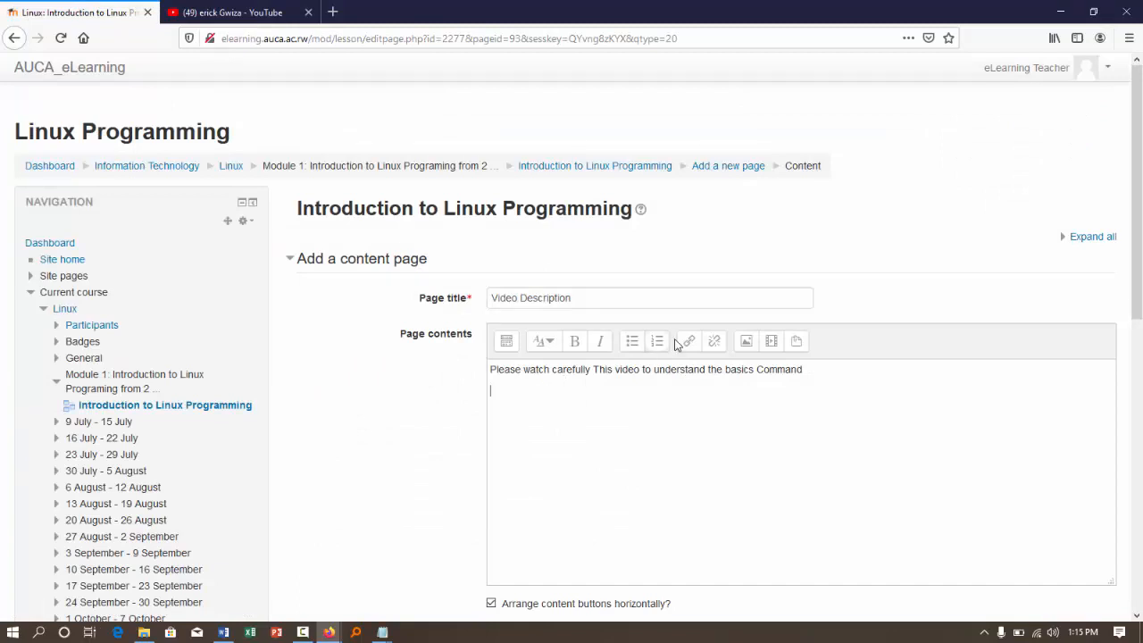
click(774, 347)
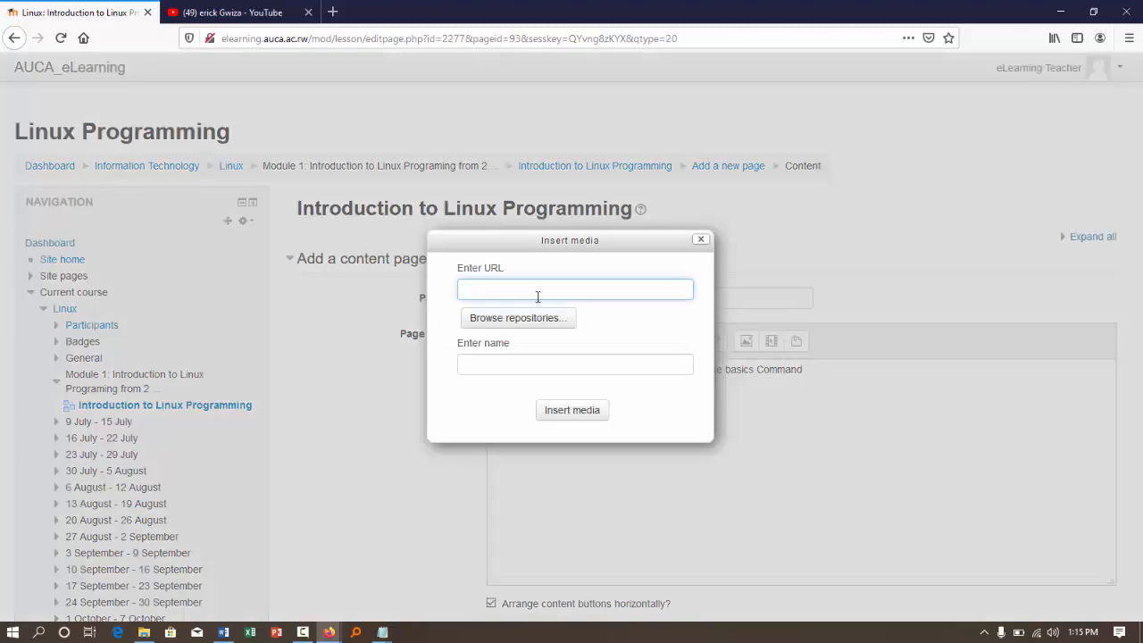
key(ctrl+v)
- Name the media "Download and Install Windows 10" and insert it into the page contents
click(490, 366)
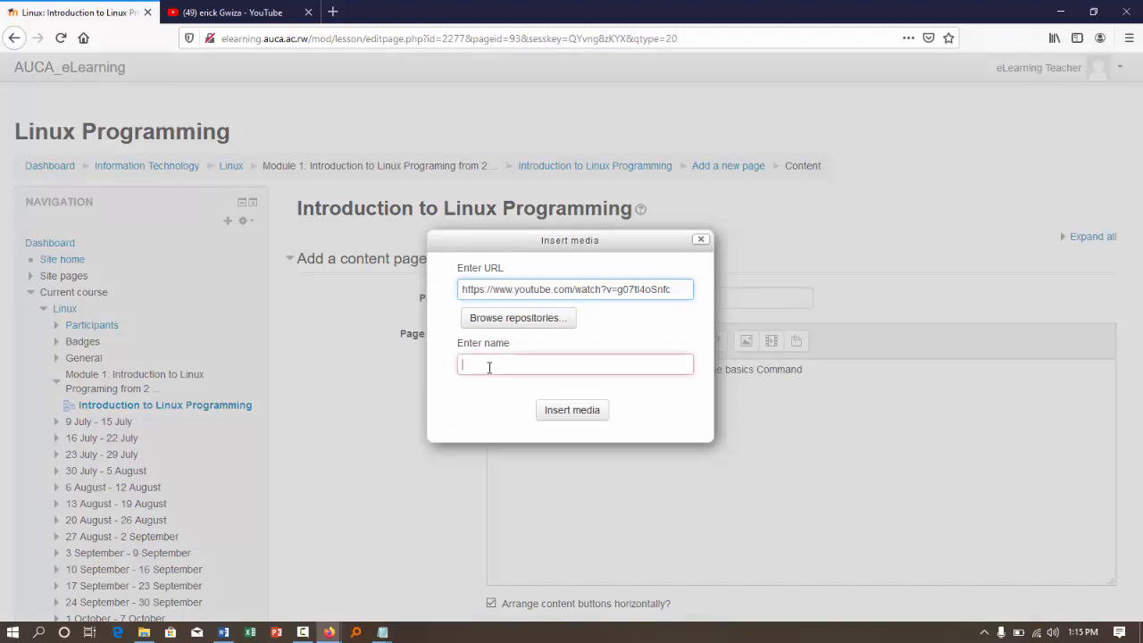
text(W)
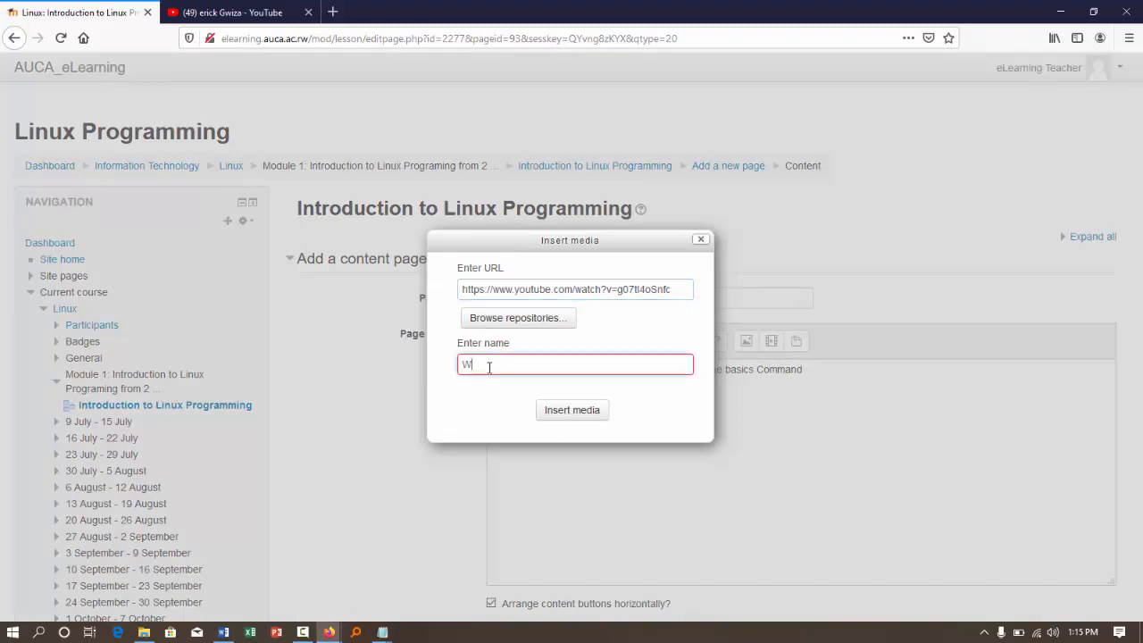
text(indos)
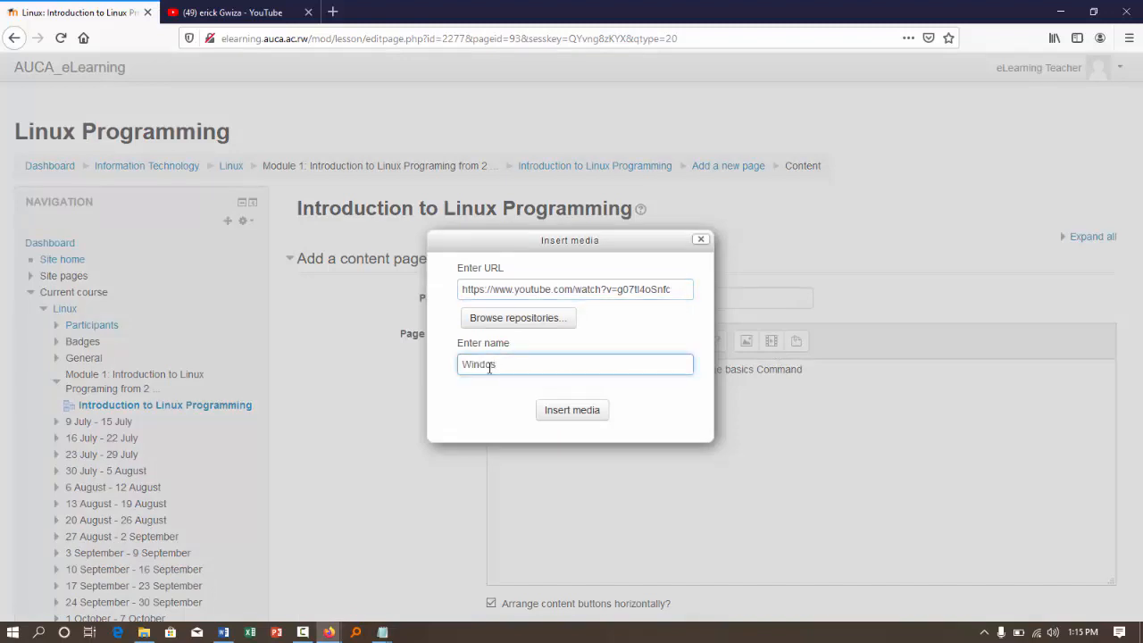
key(BackSpace)
text(ws 1)
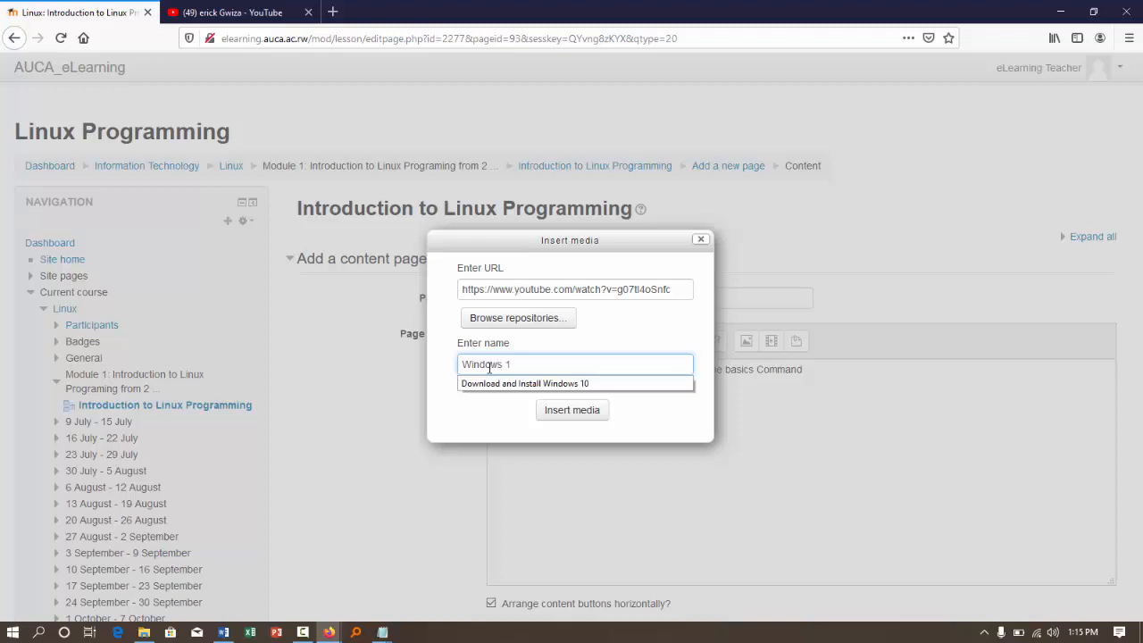
text(dow)
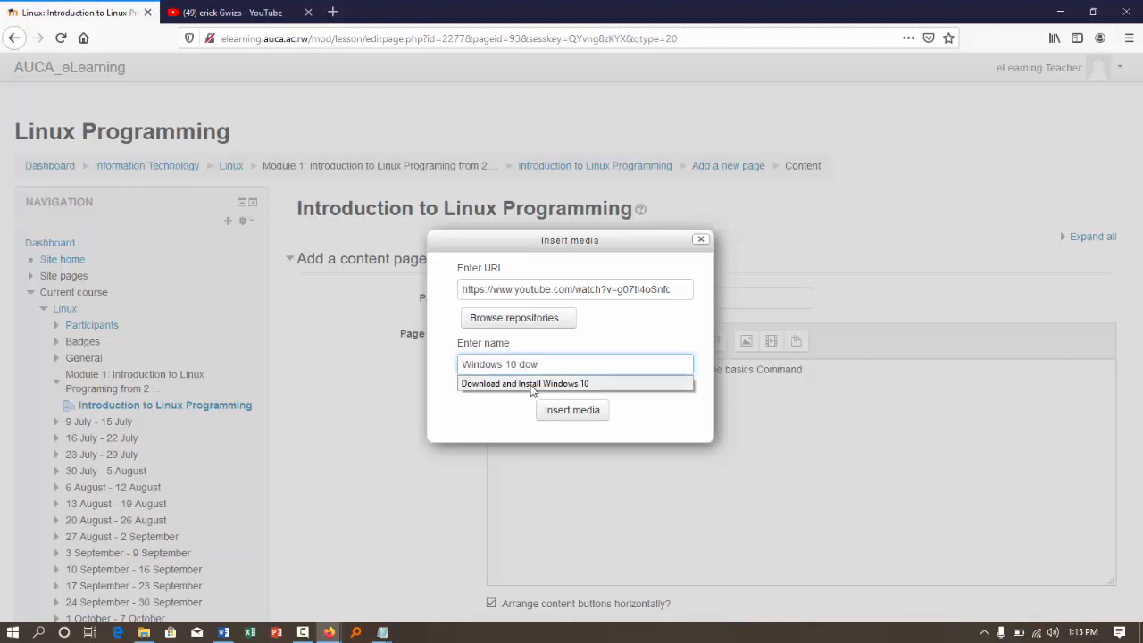
click(529, 384)
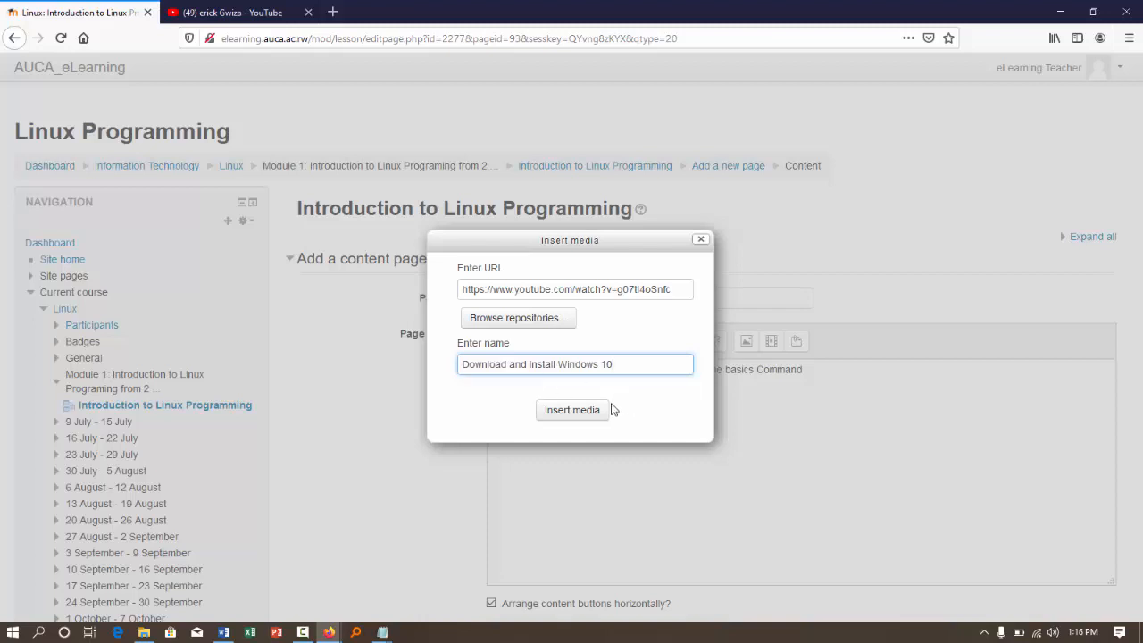
click(565, 411)
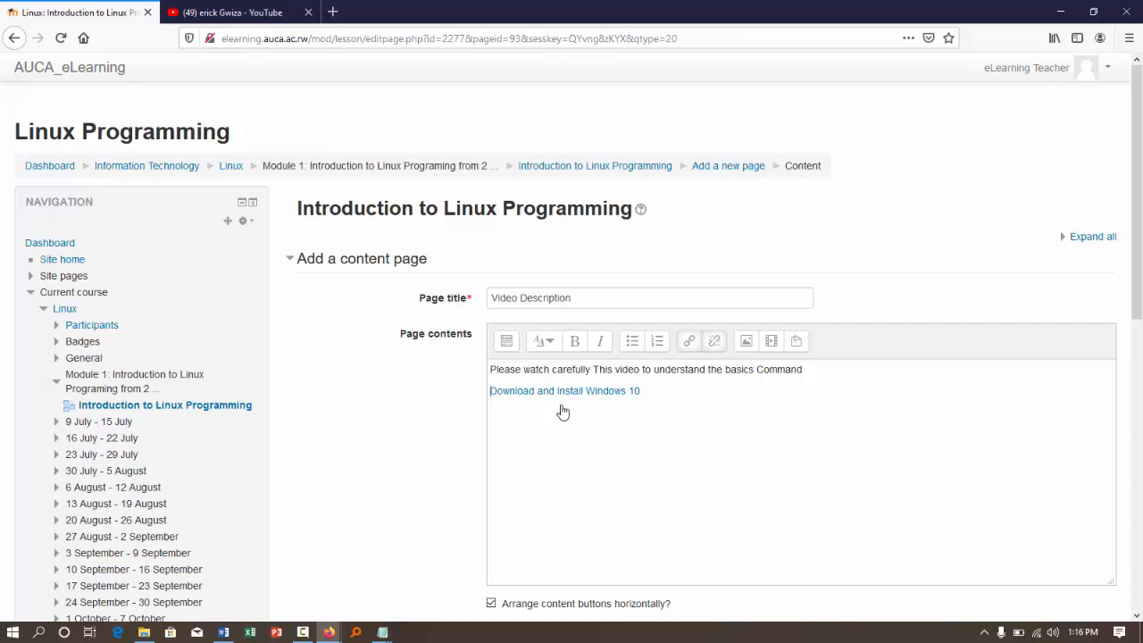
- Describe Content 1 as "Next" with a jump to Next page, and save the Video Description page
scroll(562, 407, down, 3)
scroll(562, 404, down, 2)
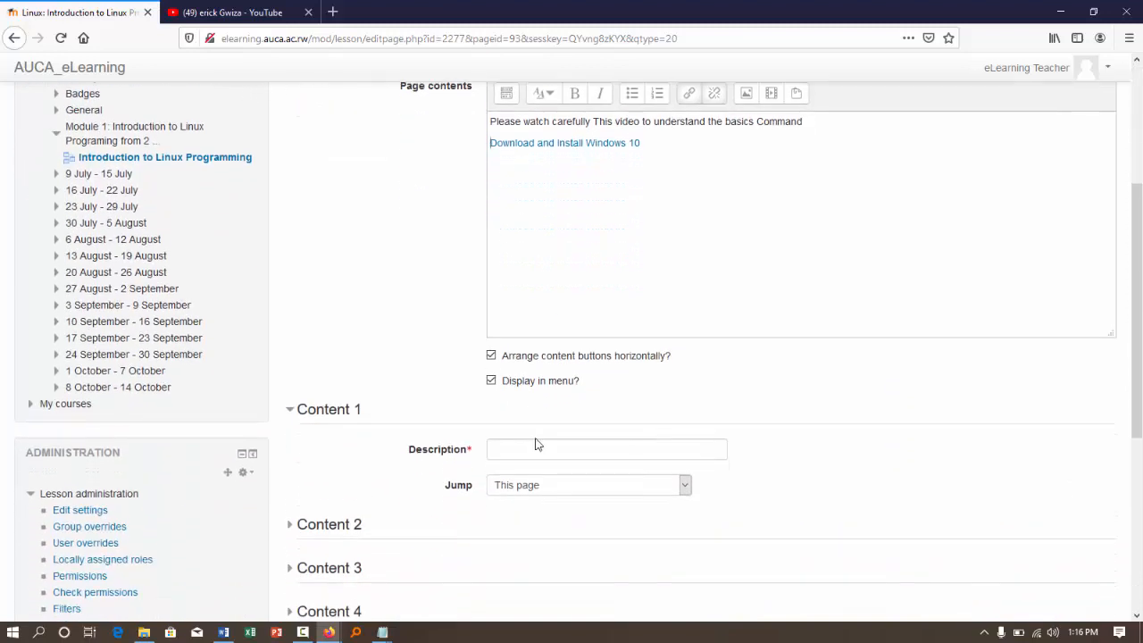
click(515, 441)
text(Next)
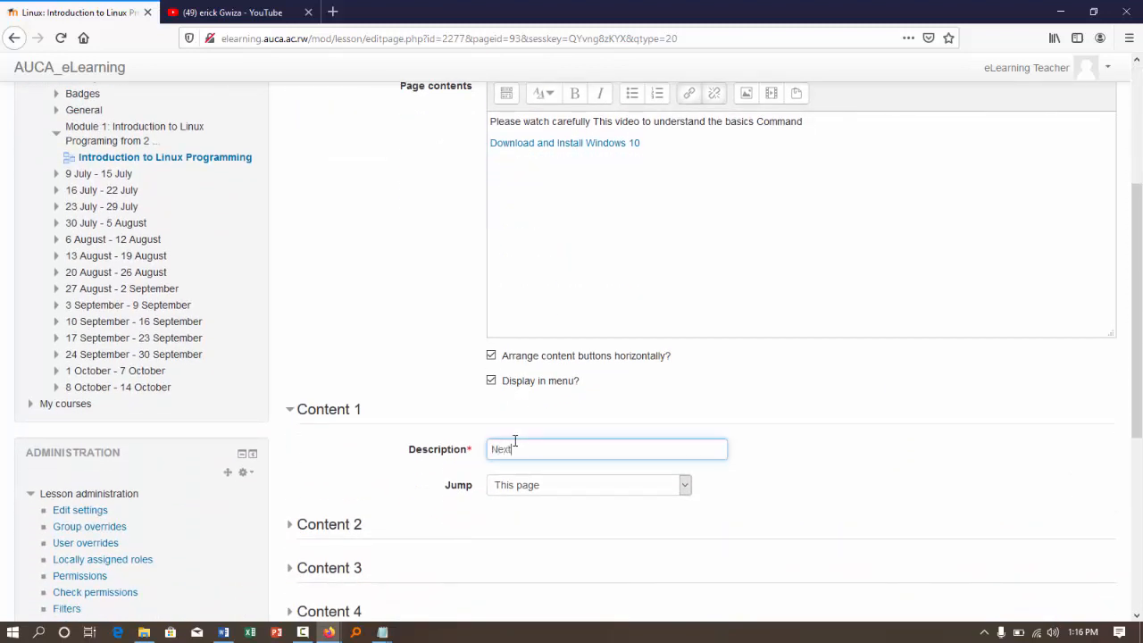
click(541, 490)
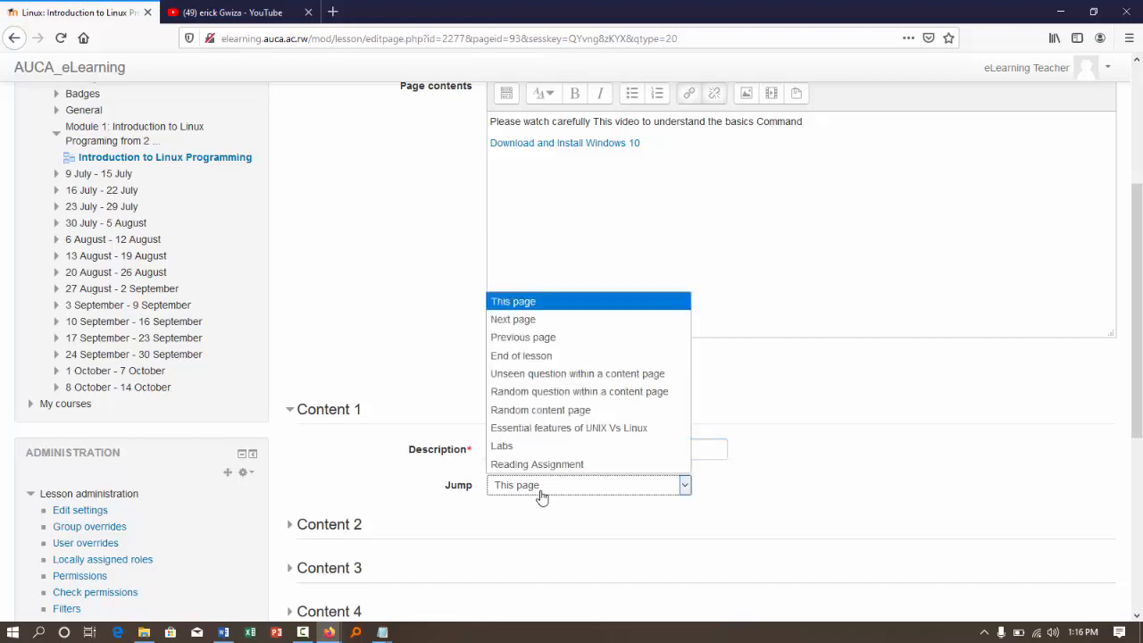
click(516, 321)
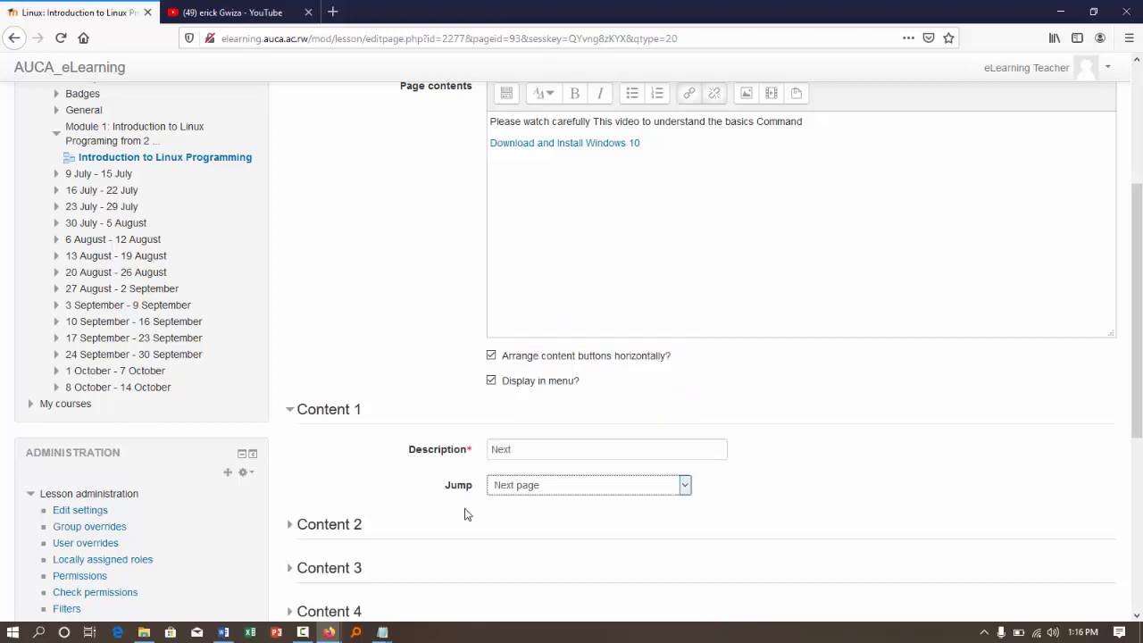
scroll(466, 511, down, 4)
click(531, 399)
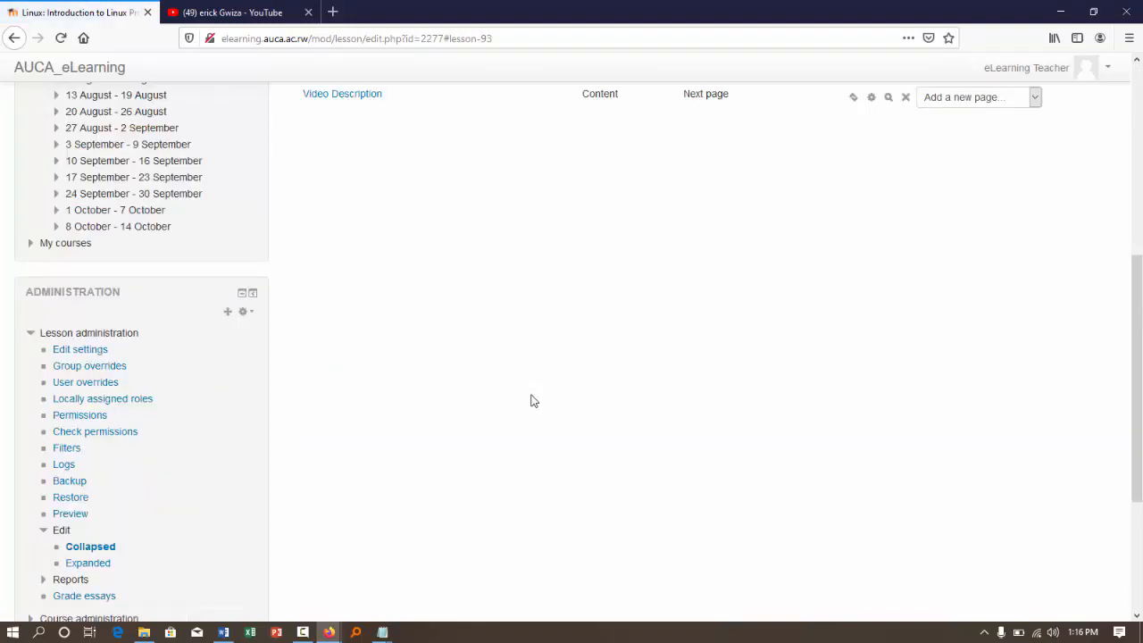
- Add a new content page after Video Description and title it "Linux Philosophy"
scroll(530, 401, up, 5)
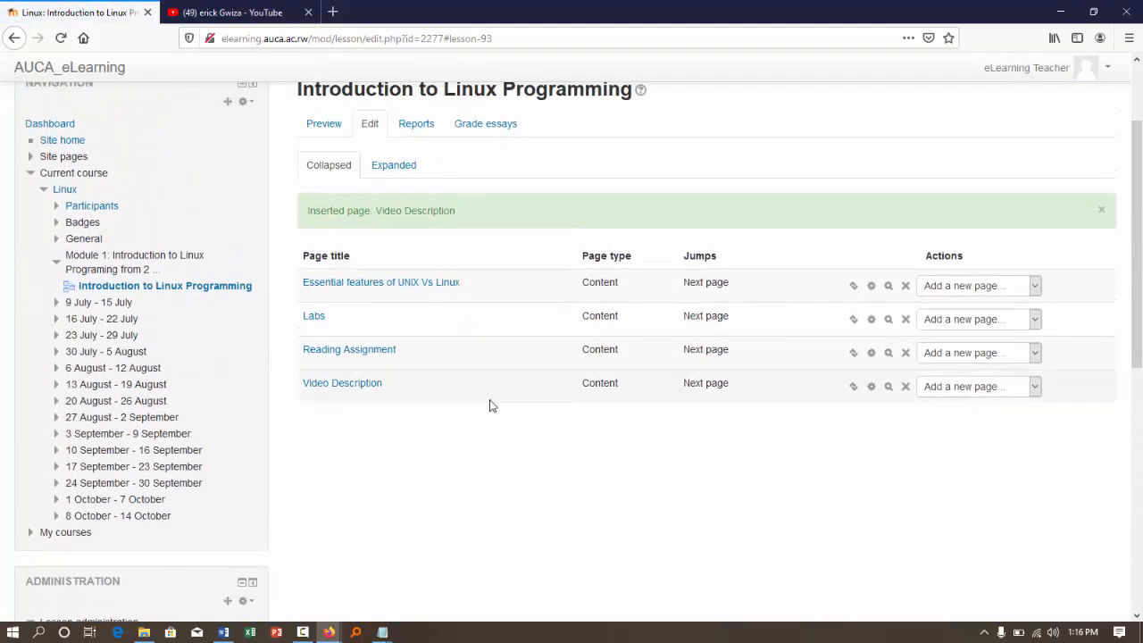
click(1034, 385)
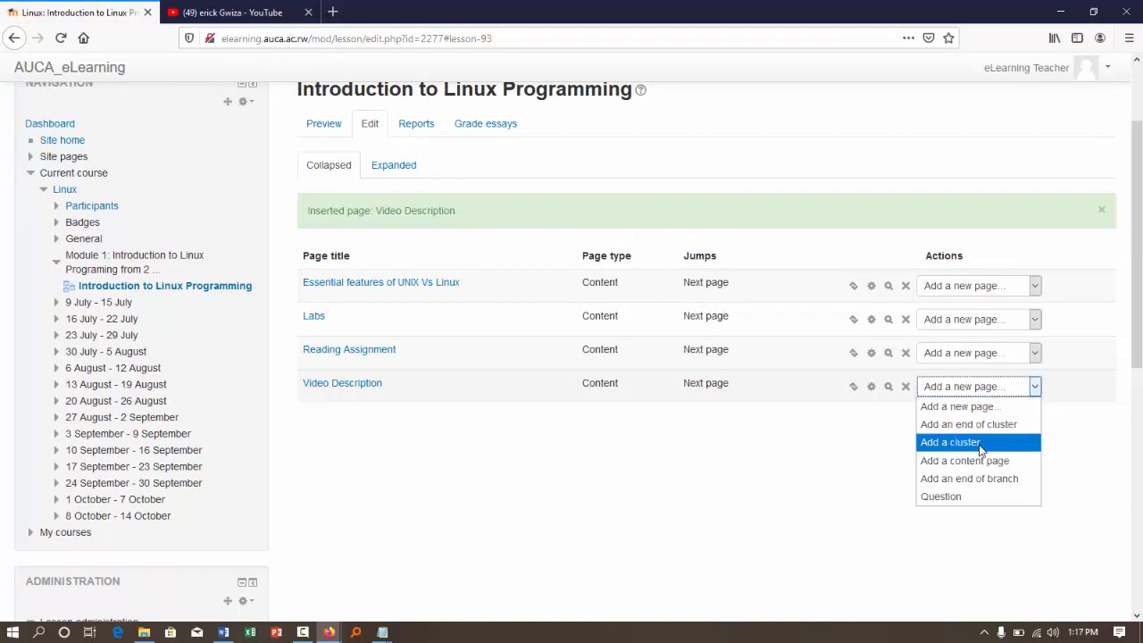
click(976, 461)
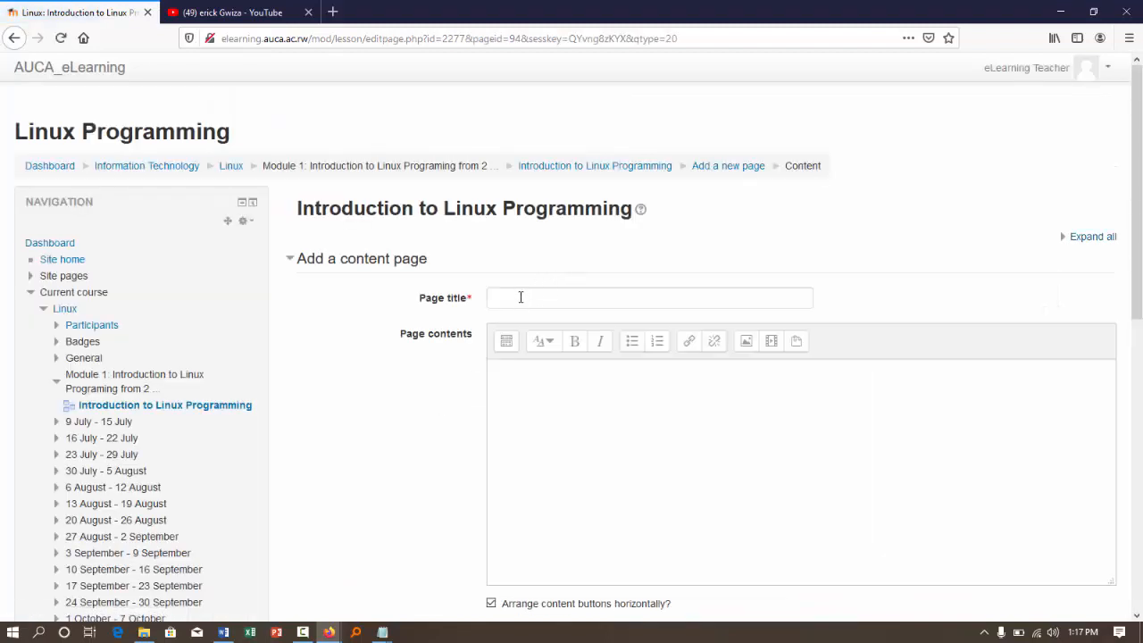
click(517, 299)
text(L)
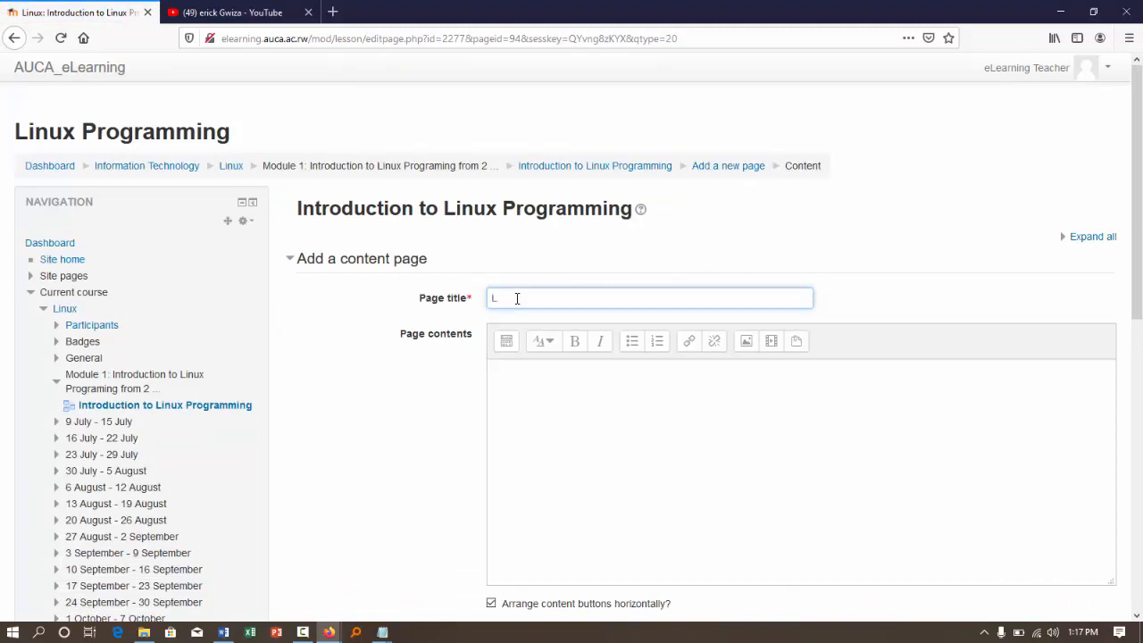
text(inux Features)
drag(560, 300, 520, 300)
text(Philosophy)
- Paste the copied Linux philosophy article into the page contents
click(514, 372)
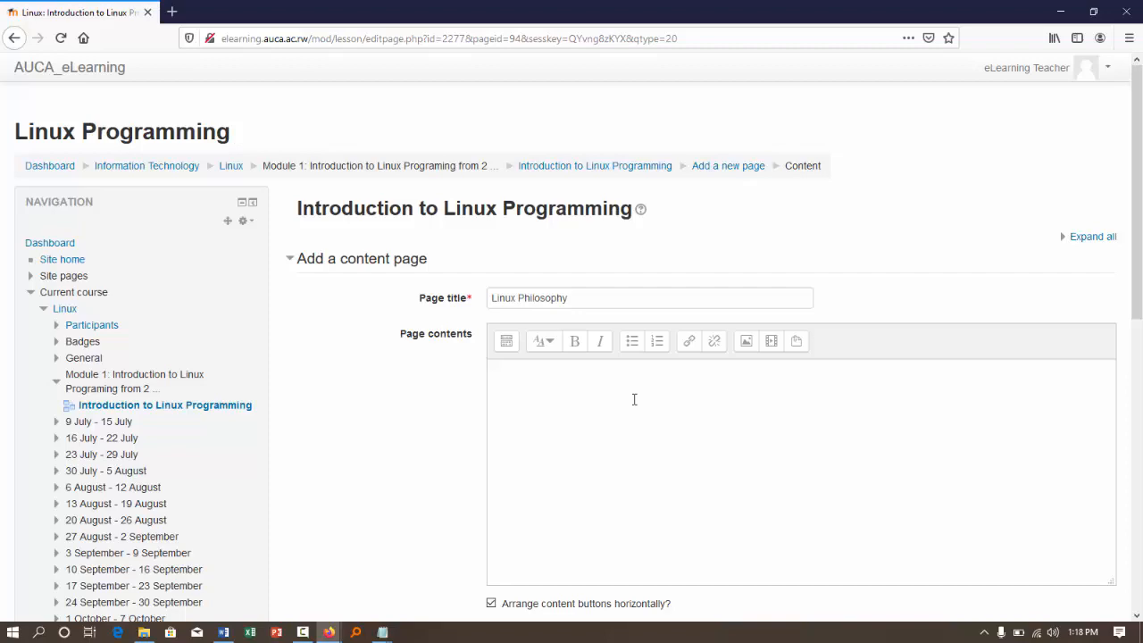
key(ctrl+v)
scroll(598, 418, down, 10)
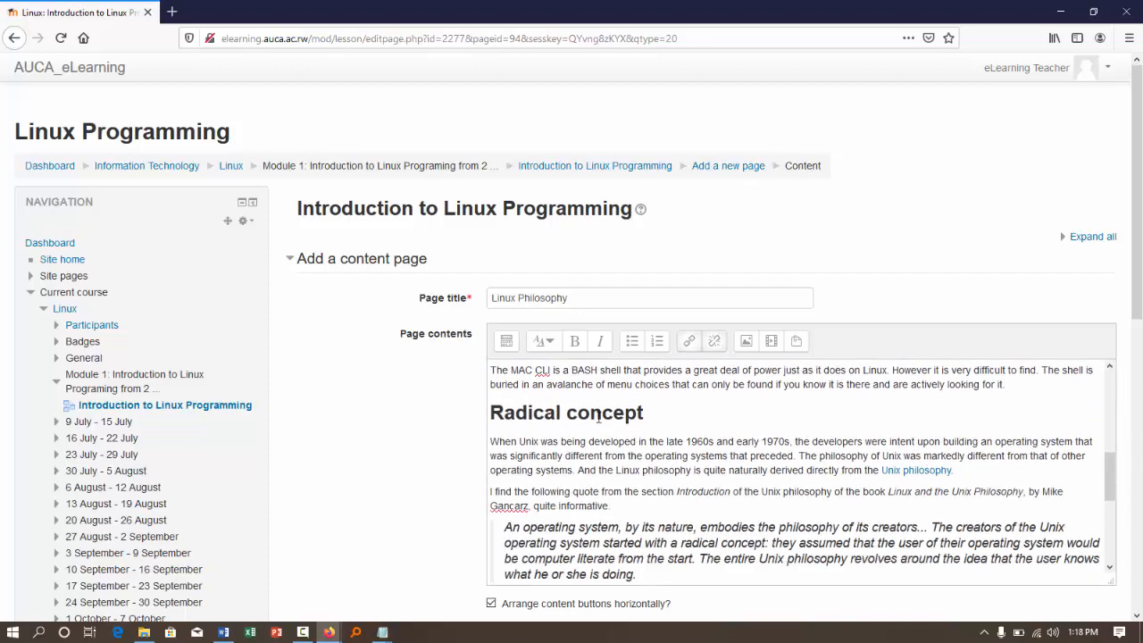
- Describe Content 1 as "Next" with a jump to Next page, and save the Linux Philosophy page
scroll(414, 482, down, 5)
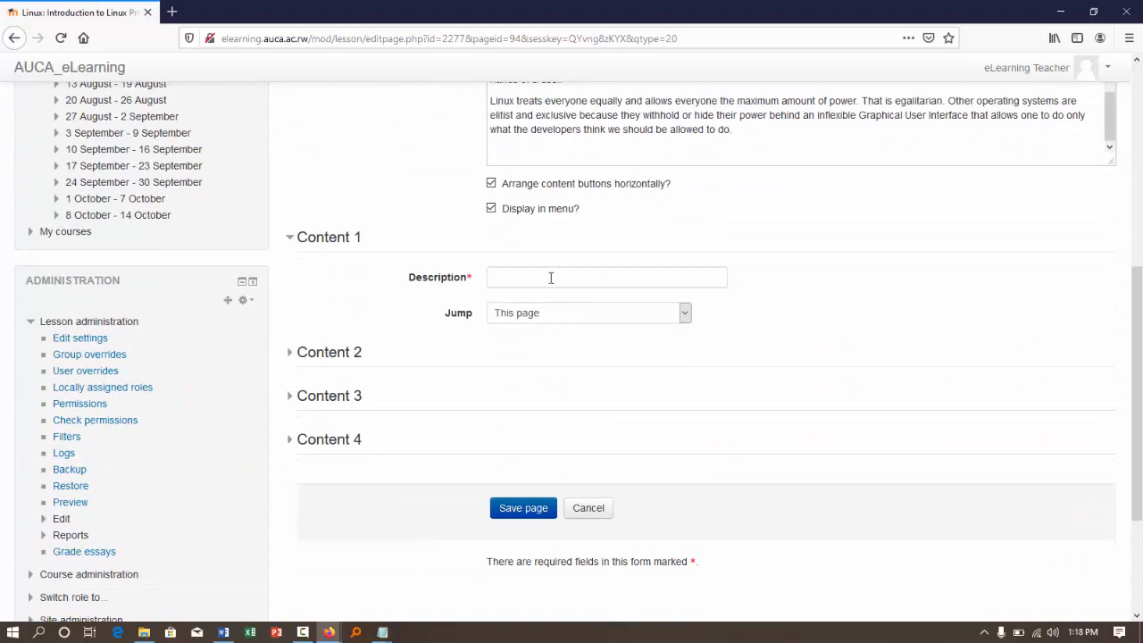
click(549, 277)
text(Next)
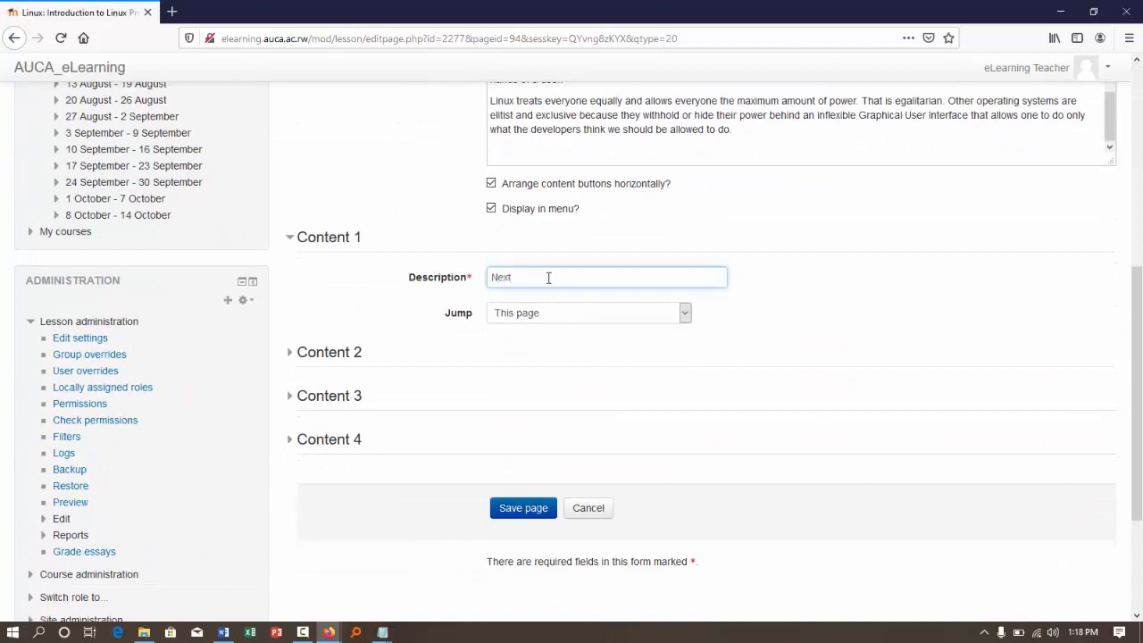
click(543, 311)
click(531, 353)
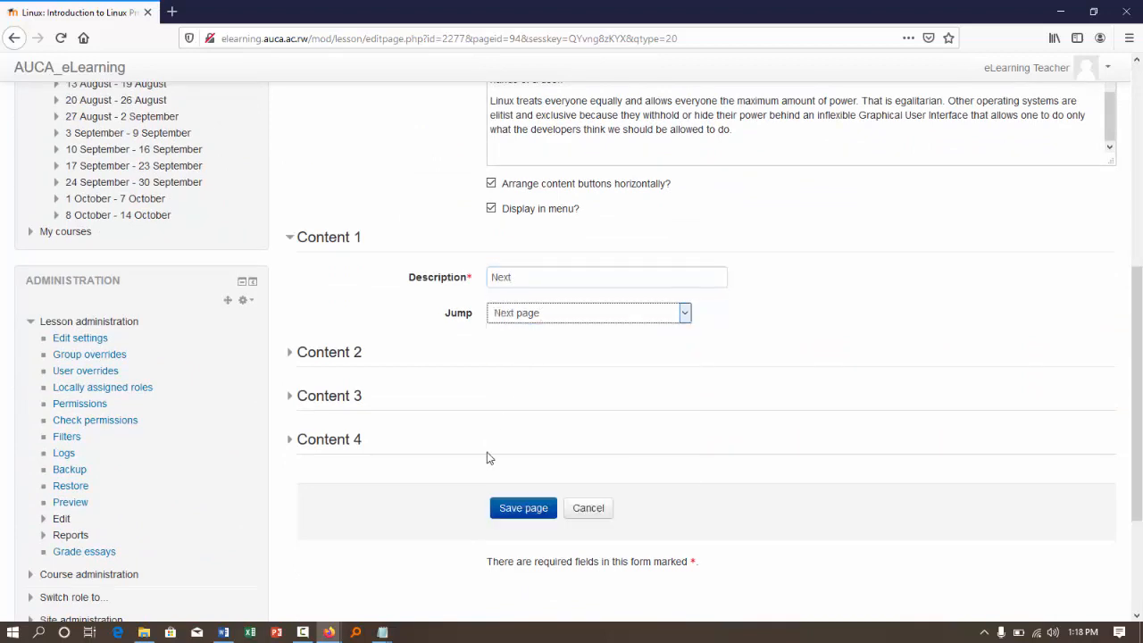
scroll(696, 396, up, 5)
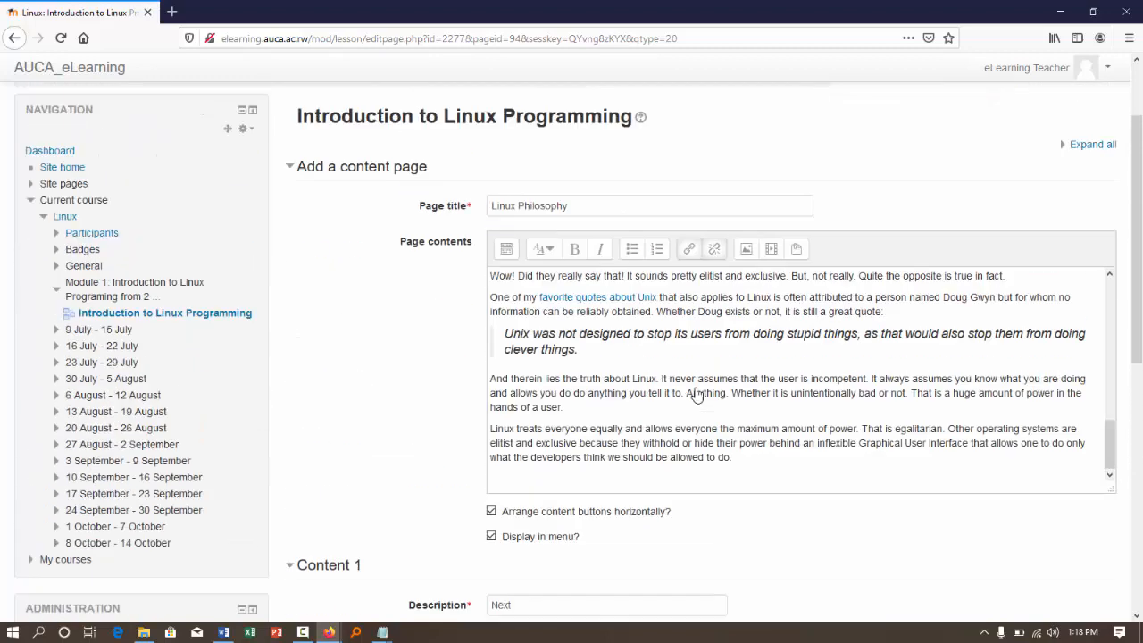
scroll(697, 395, up, 6)
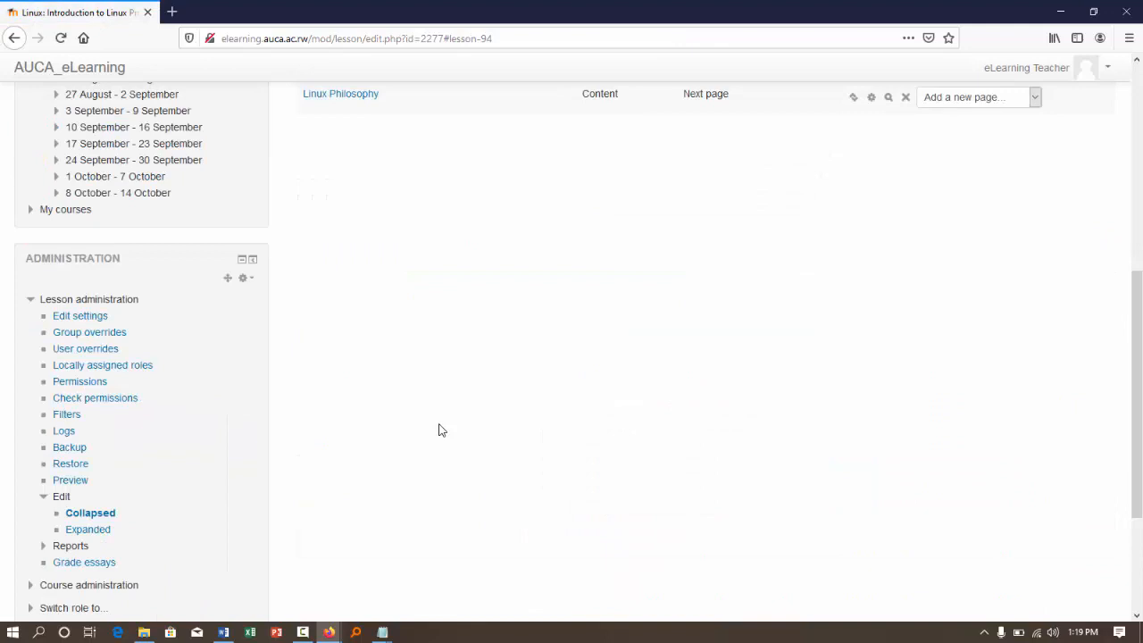
- Add a new content page after Linux Philosophy and title it "End Session Video"
scroll(438, 431, up, 3)
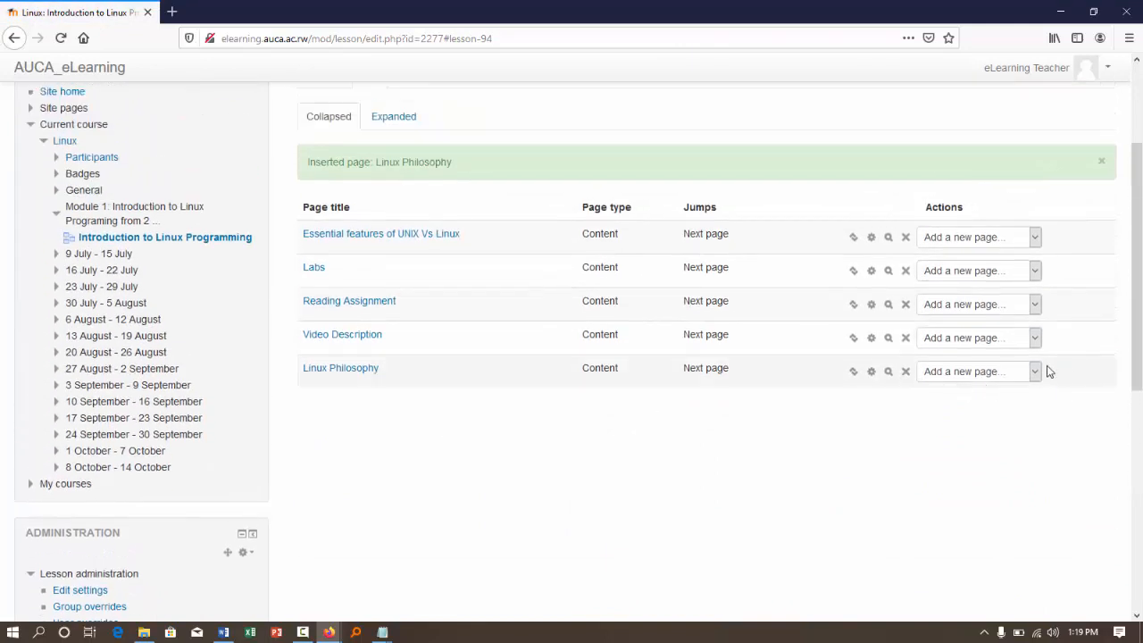
click(1037, 373)
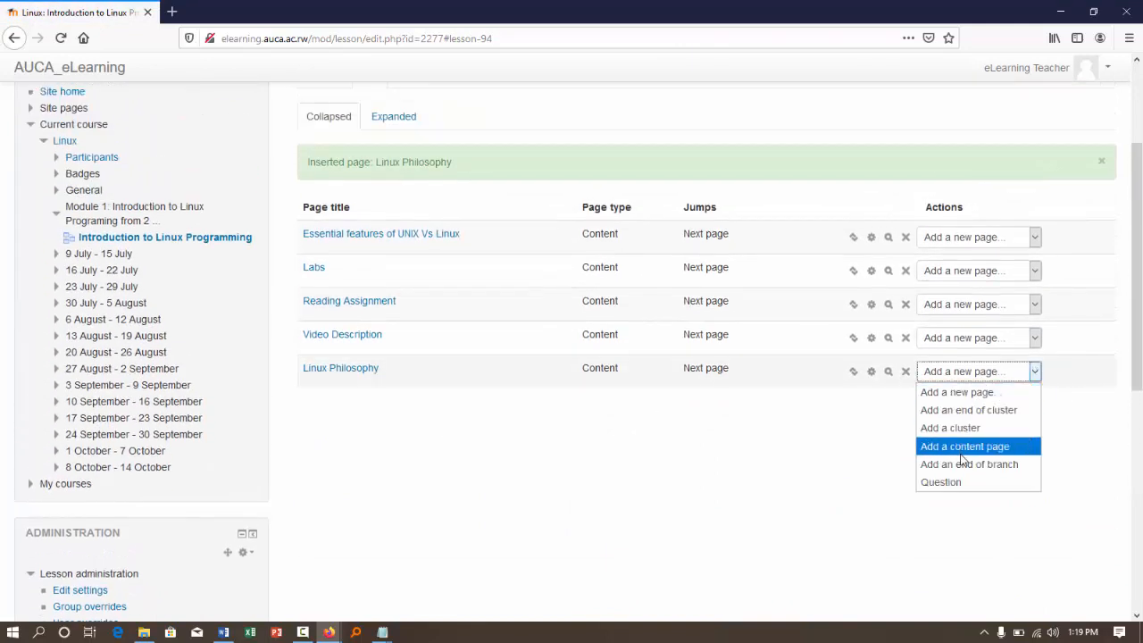
click(960, 444)
scroll(754, 400, up, 2)
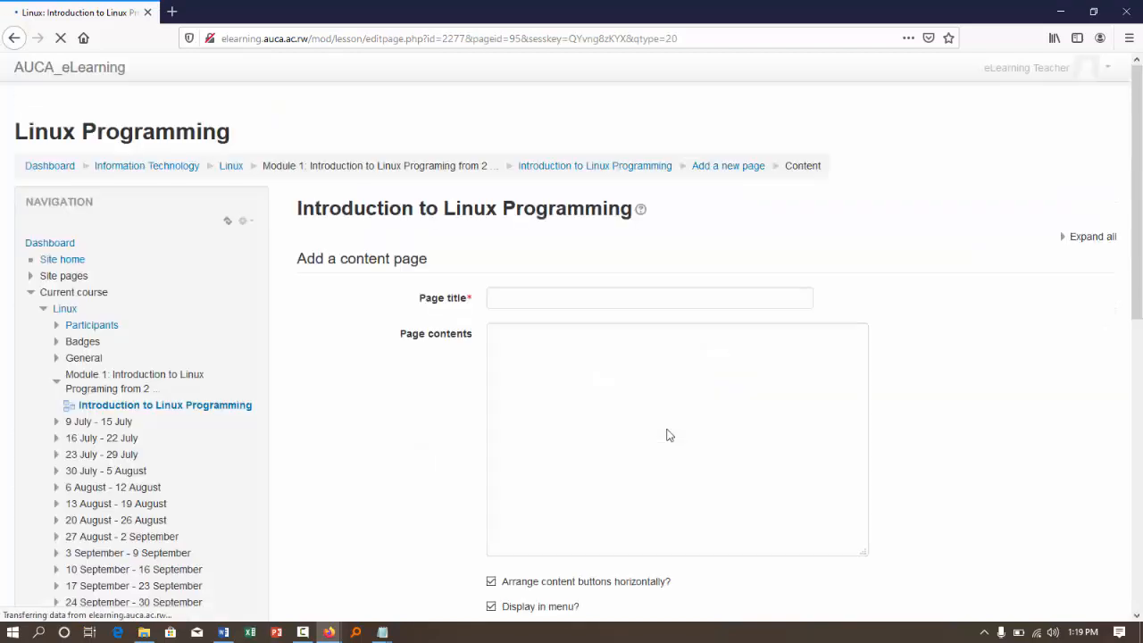
click(533, 299)
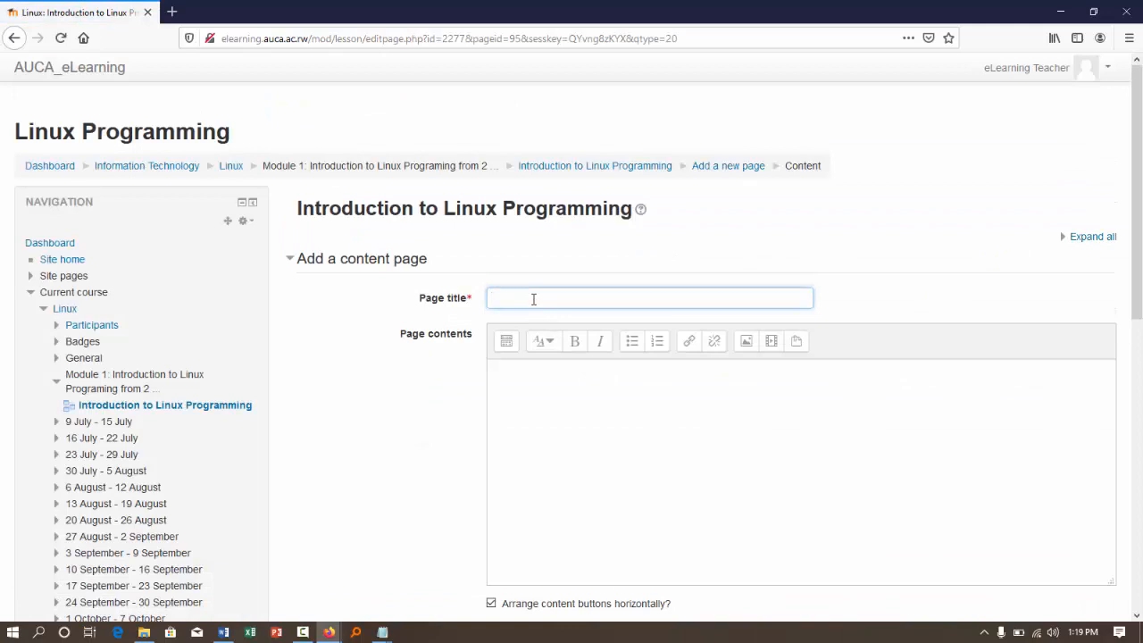
text(End Session Video)
- Enter "End Session Video" as the text of the page contents
click(563, 446)
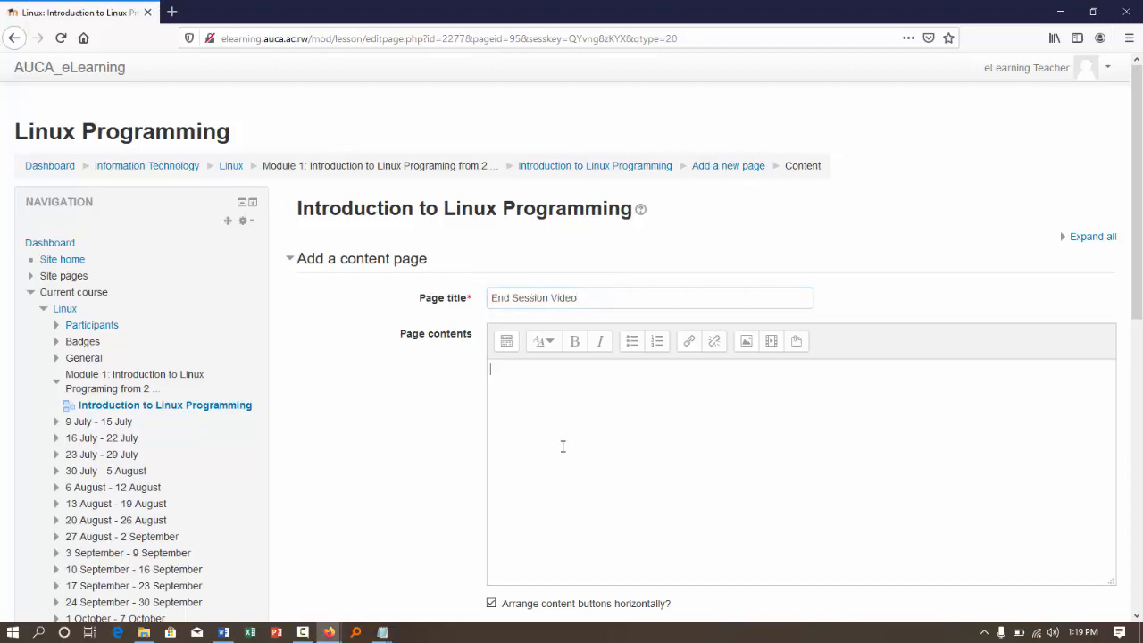
text(End Session Video)
- Start inserting media in the page contents and choose Linux Intro.mp4 from Documents > Camtasia Studio > Linux Intro as the upload file
click(771, 342)
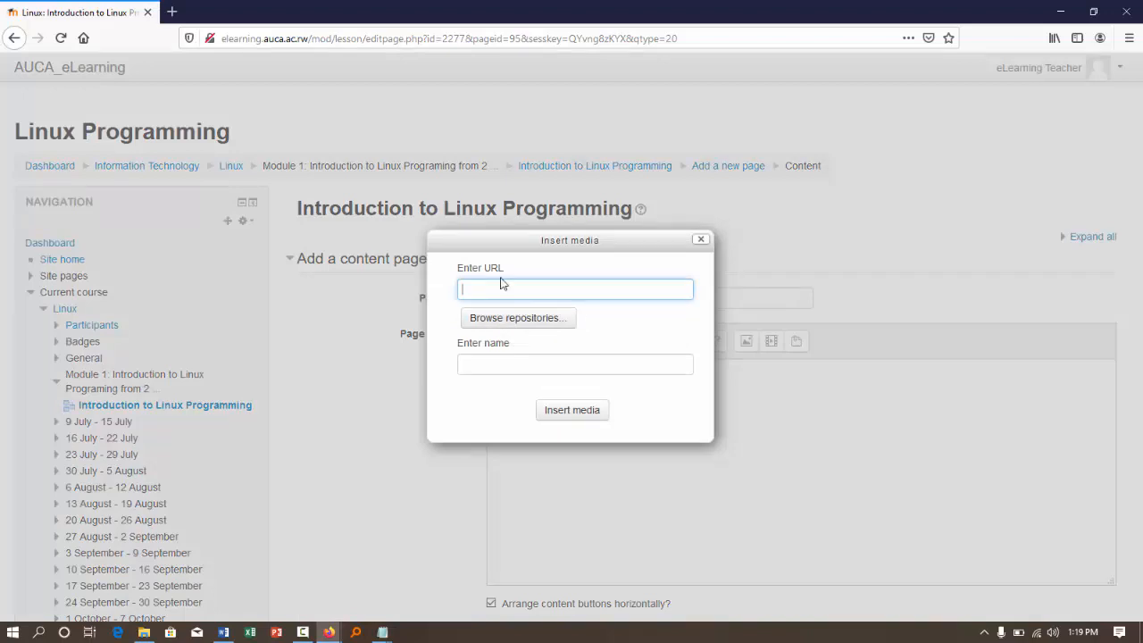
click(510, 318)
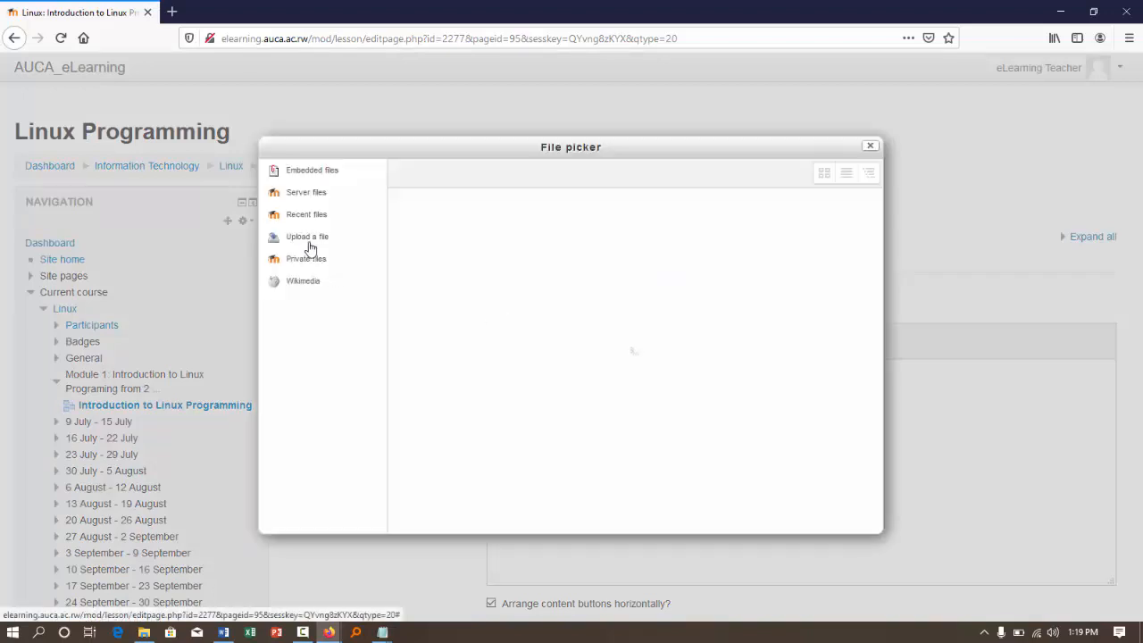
click(312, 239)
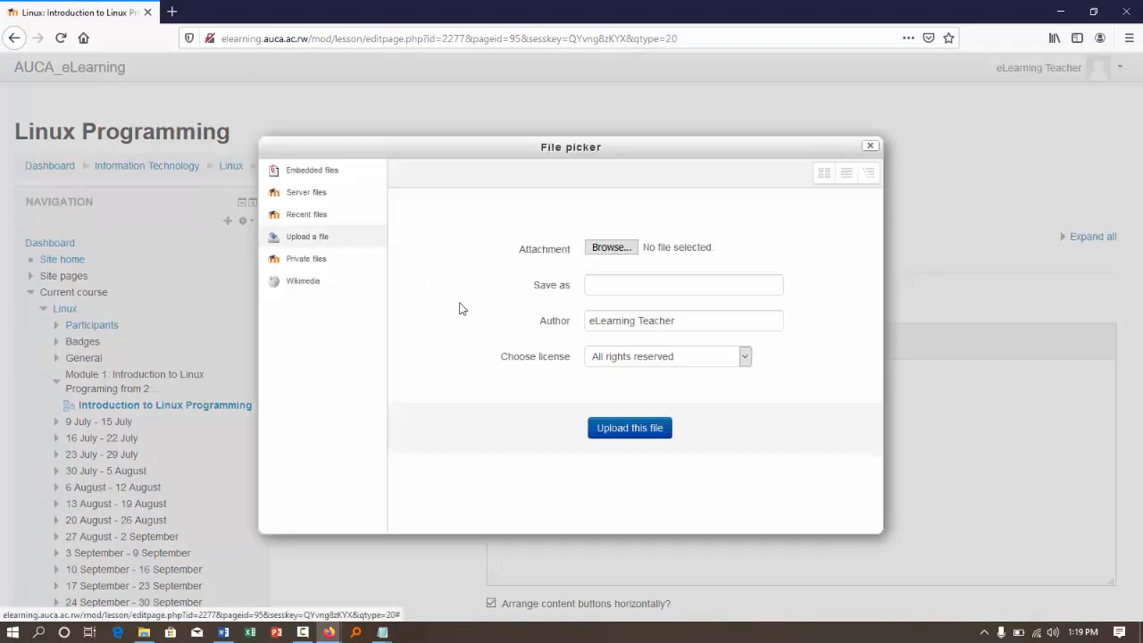
click(629, 256)
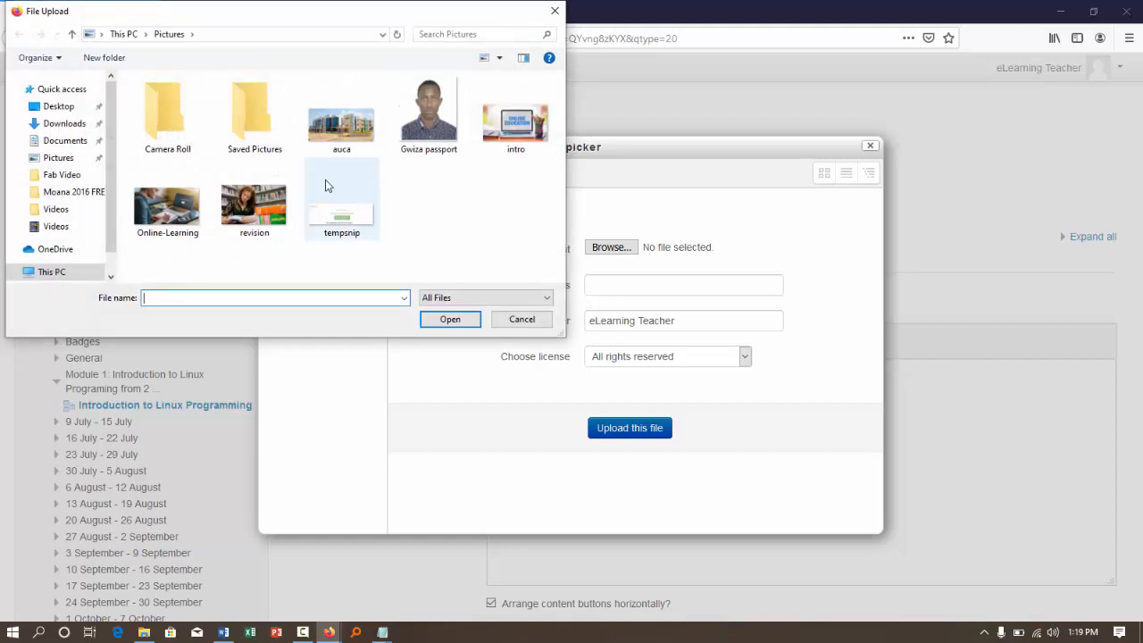
click(67, 140)
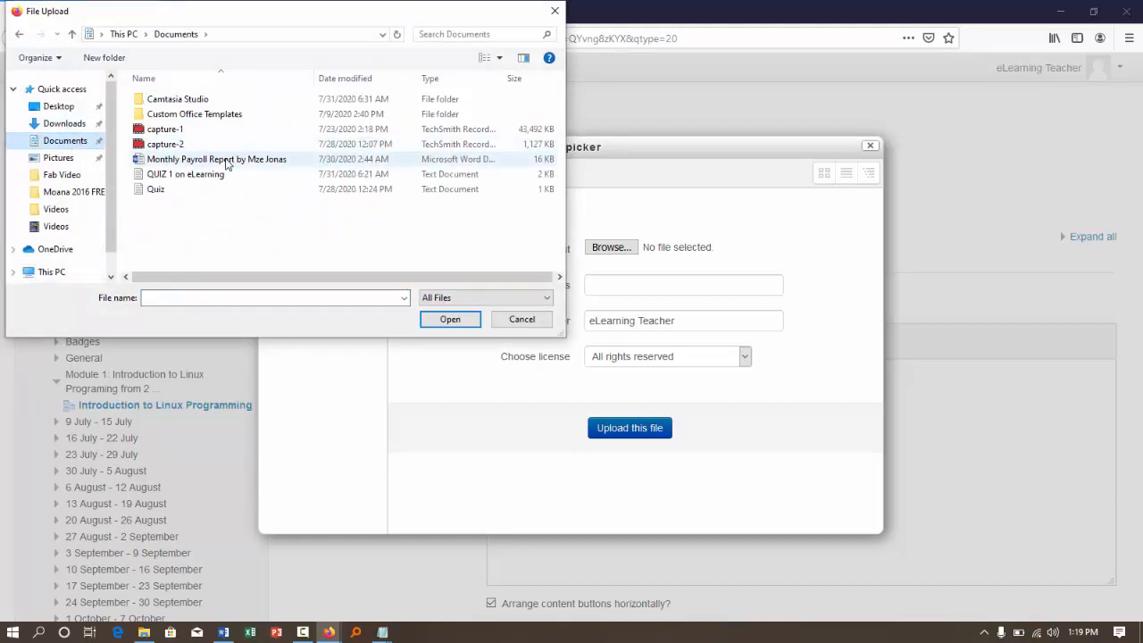
double_click(168, 101)
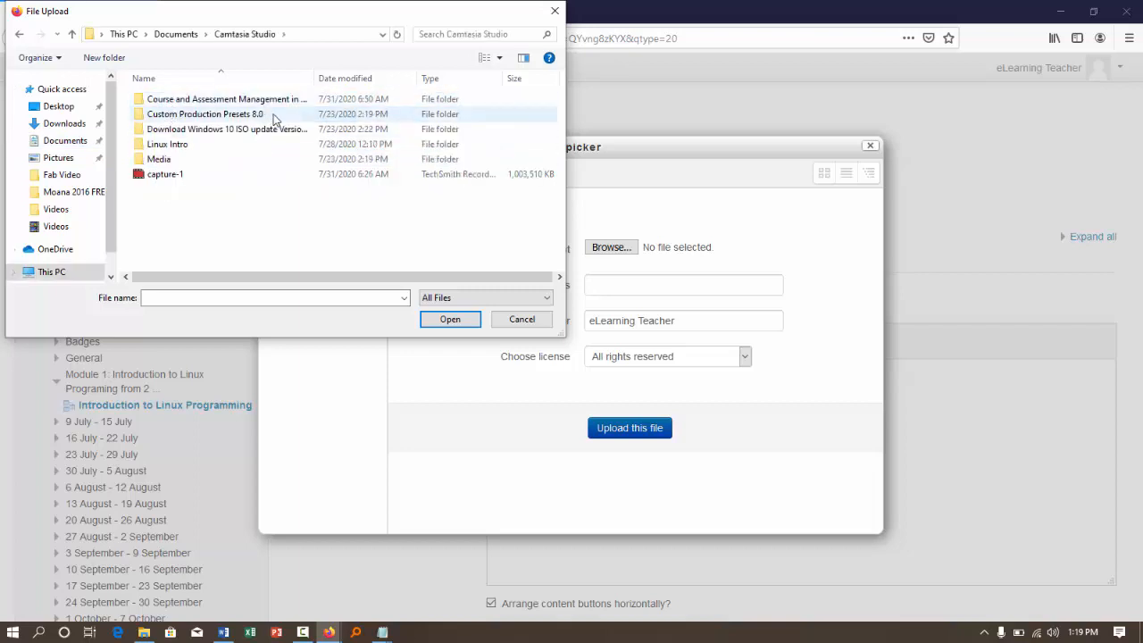
double_click(207, 145)
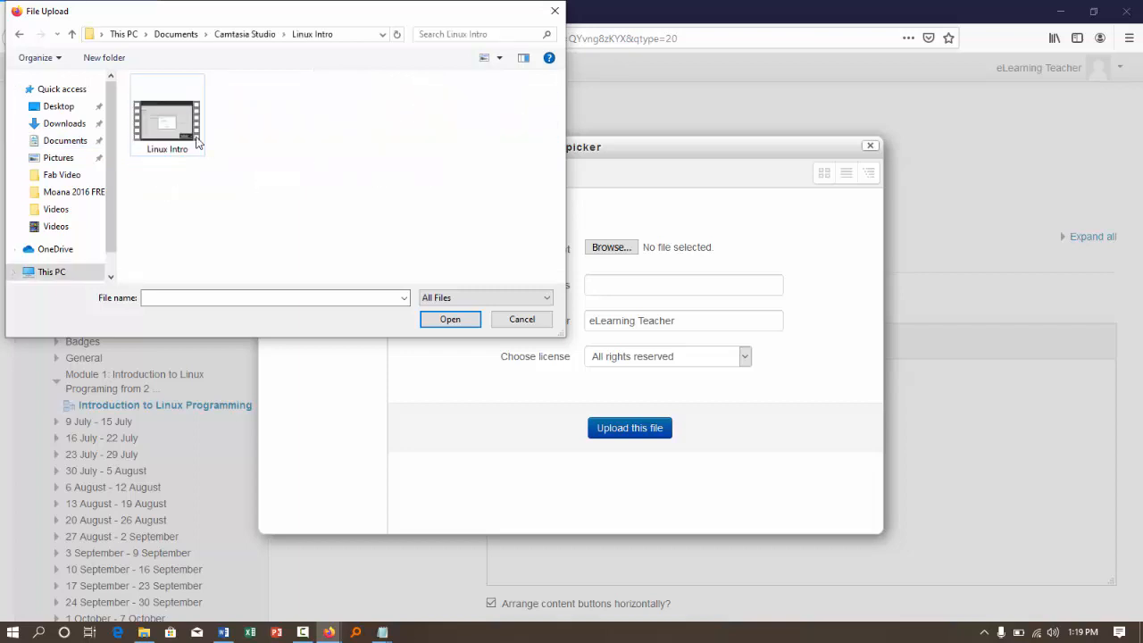
click(168, 125)
double_click(168, 125)
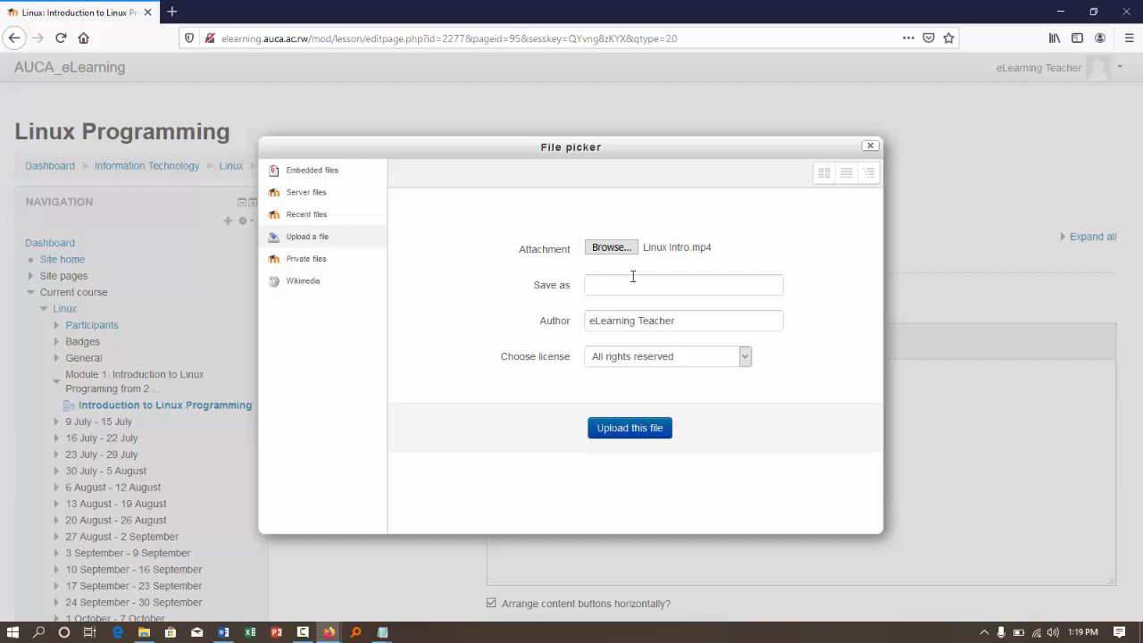
- Upload the video under the name "Linux" and insert it on its own line below the "End Session Video" text
click(607, 287)
text(L)
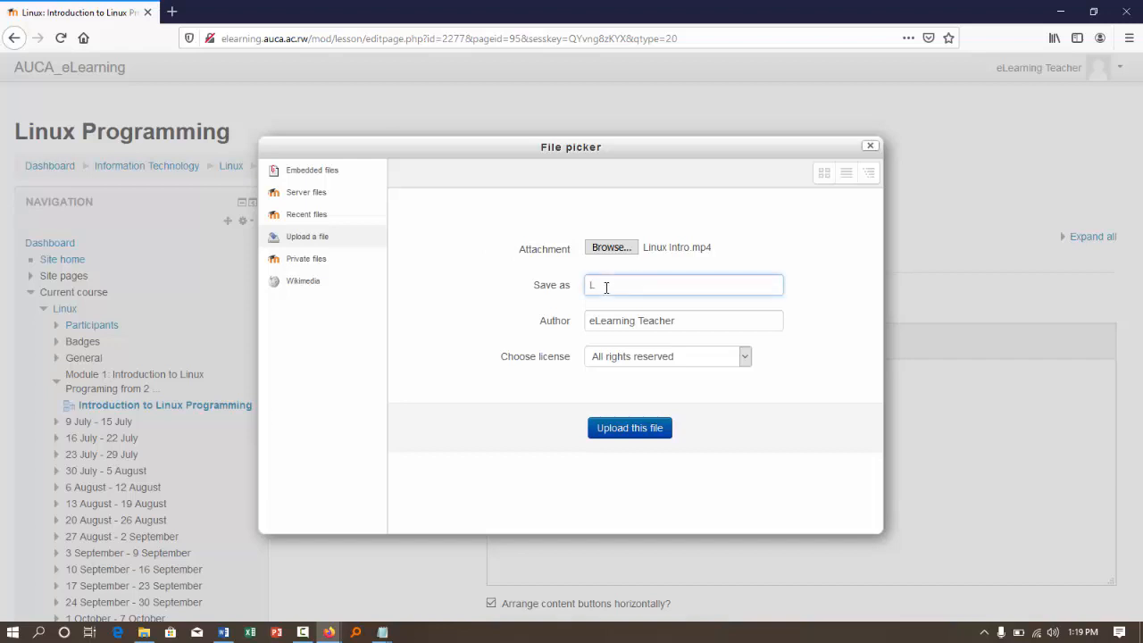
text(inux)
click(623, 429)
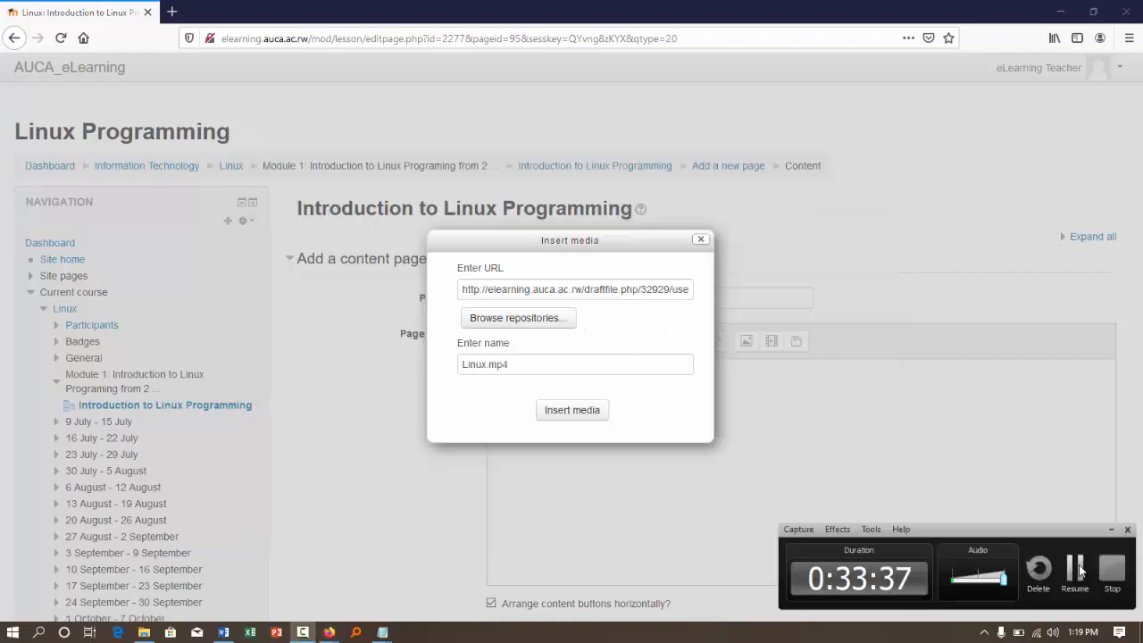
click(1079, 572)
click(563, 411)
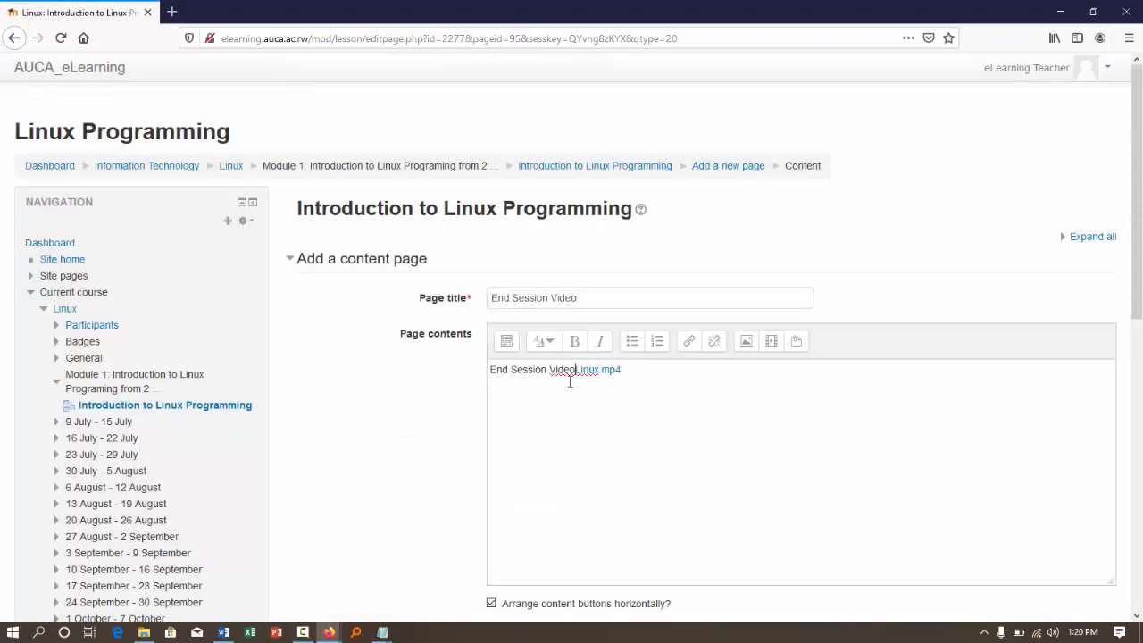
key(Return)
- Describe Content 1 as "End" with a jump to End of lesson, and save the End Session Video page
scroll(446, 482, down, 5)
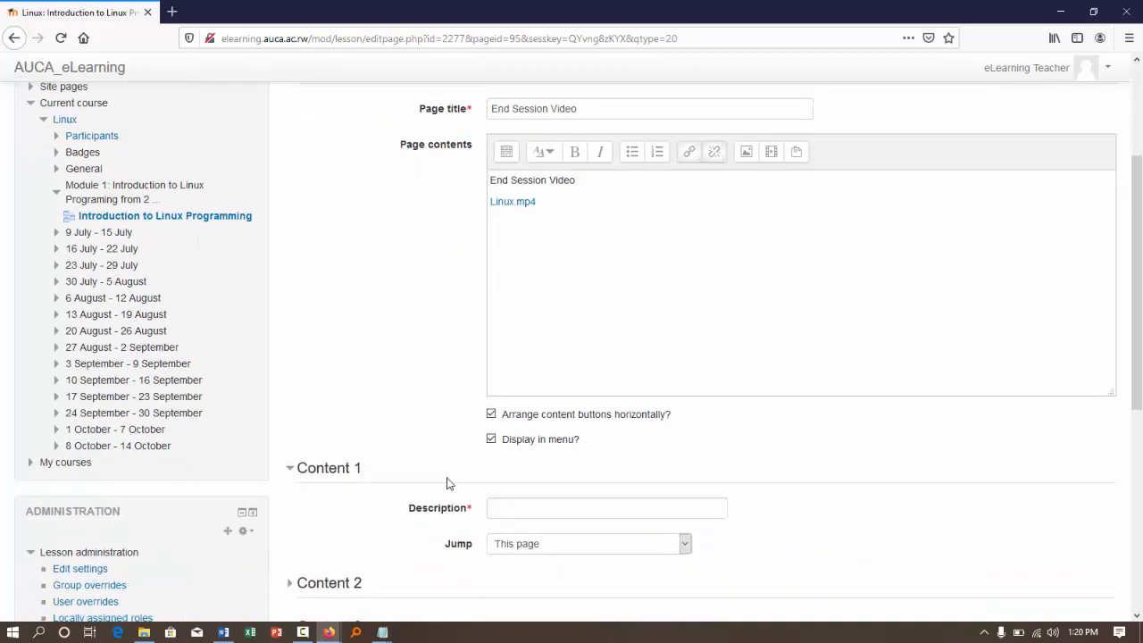
click(508, 408)
text(End)
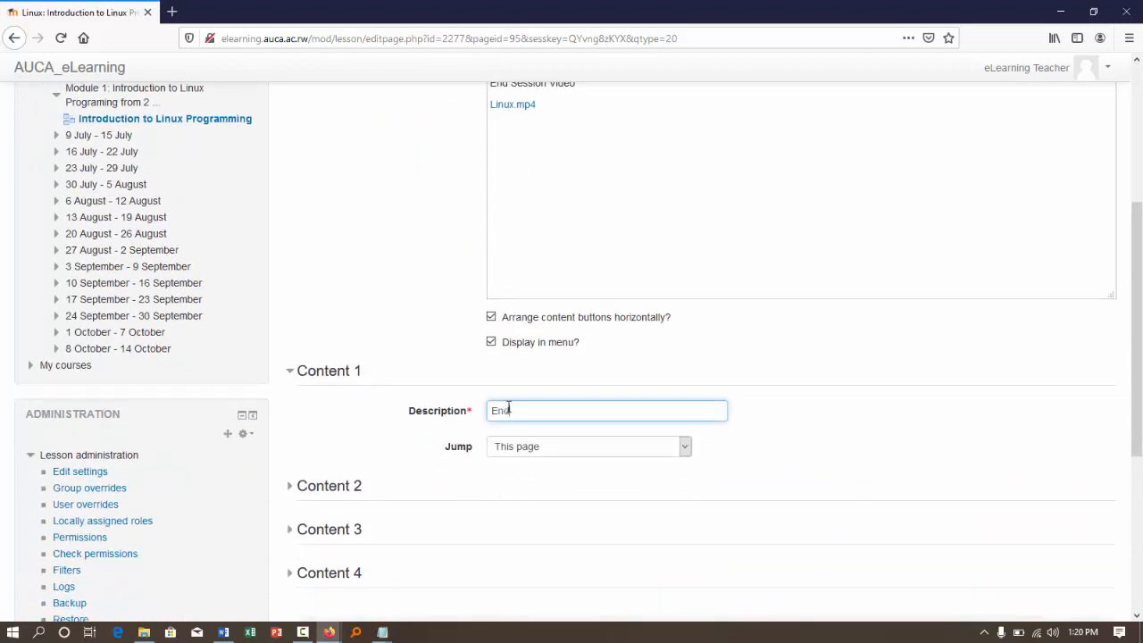
click(514, 448)
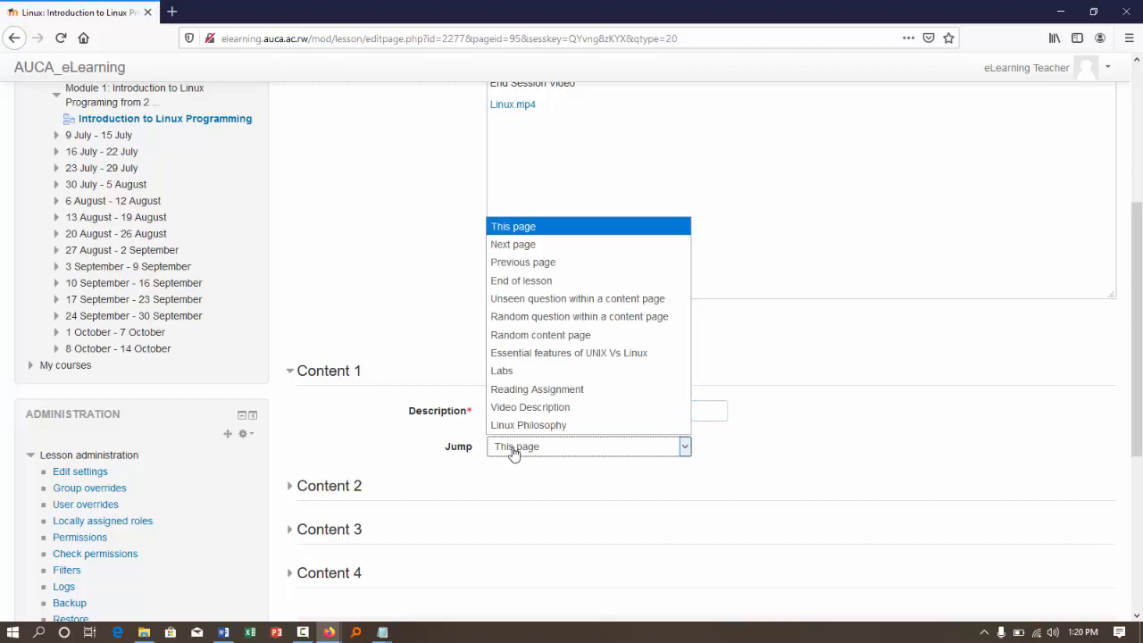
click(540, 281)
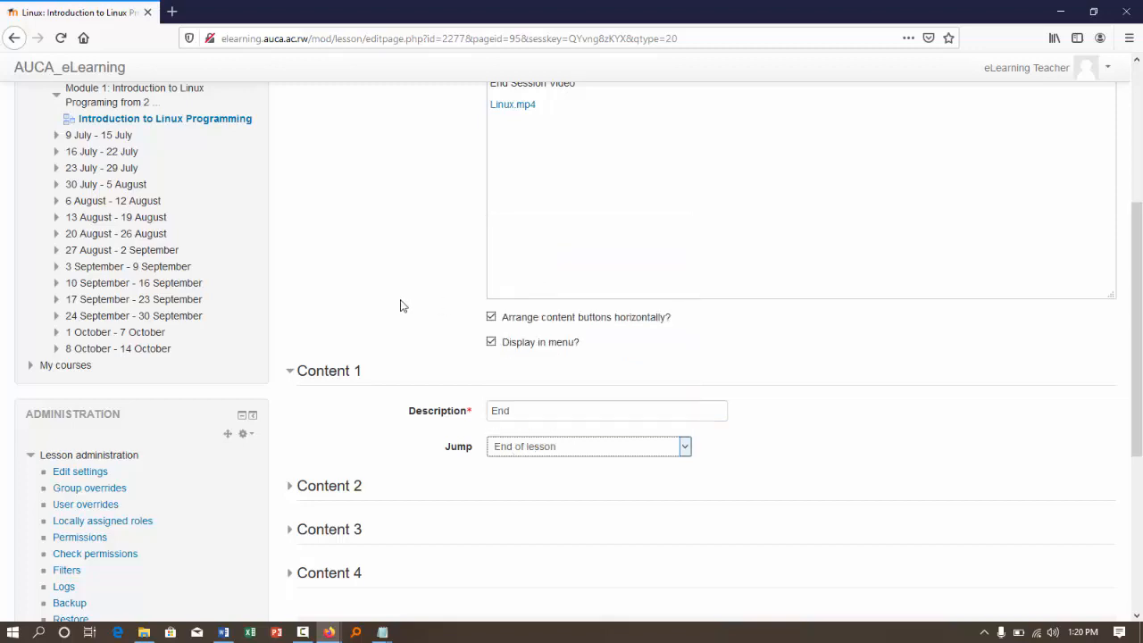
scroll(400, 305, down, 5)
scroll(516, 417, up, 1)
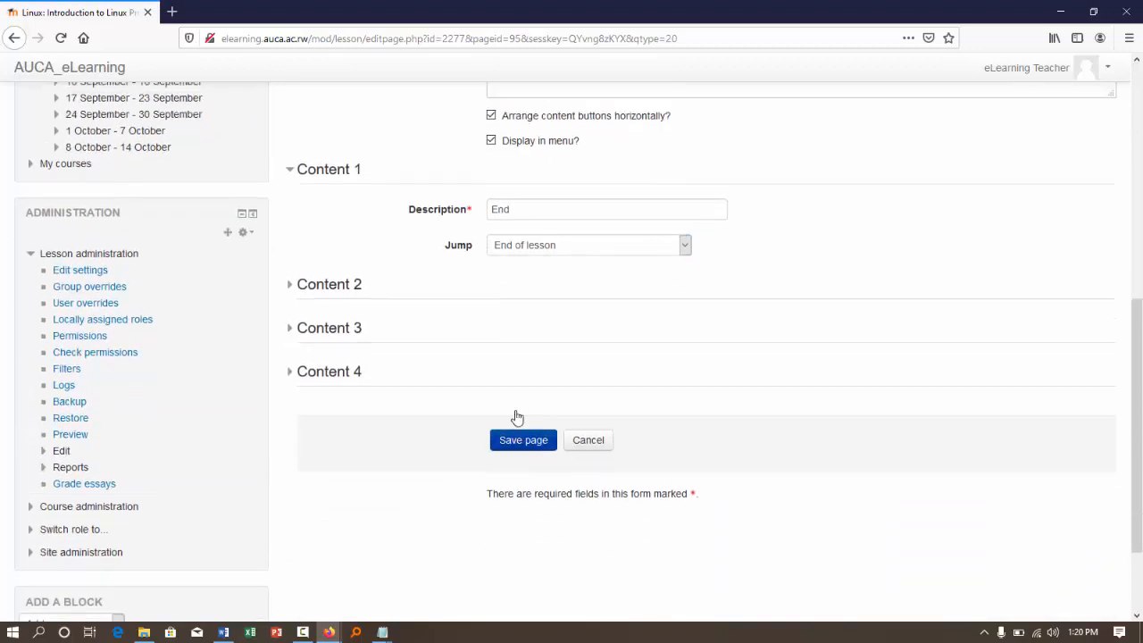
scroll(516, 417, up, 10)
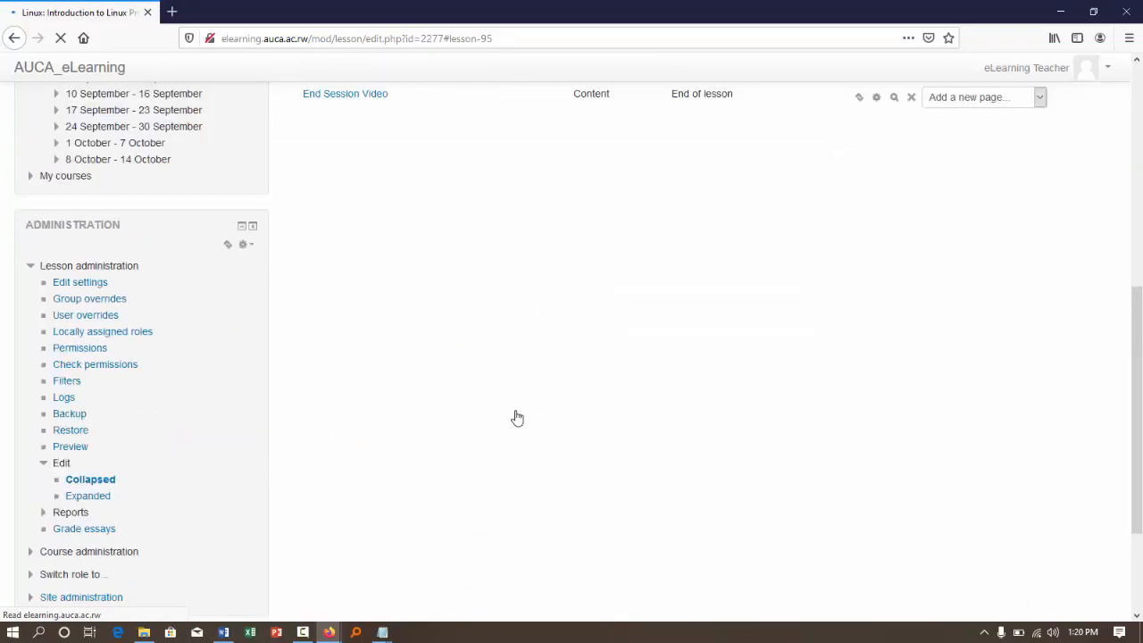
scroll(516, 417, up, 5)
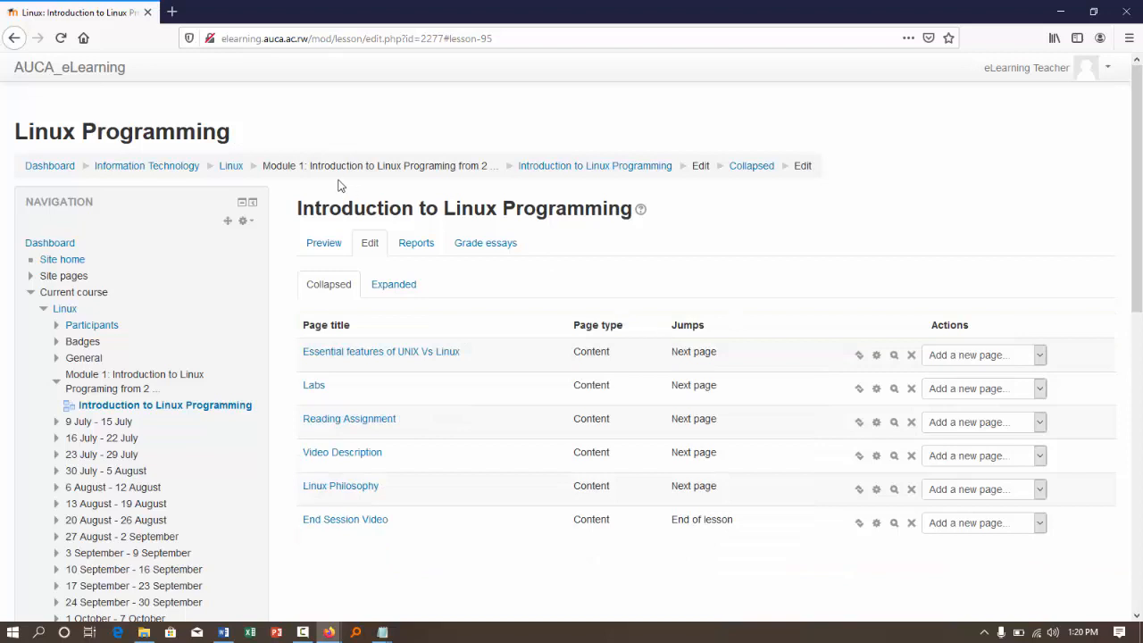
- Return to the Linux course page, turn editing off, and open the Introduction to Linux Programming lesson in Module 1
click(232, 167)
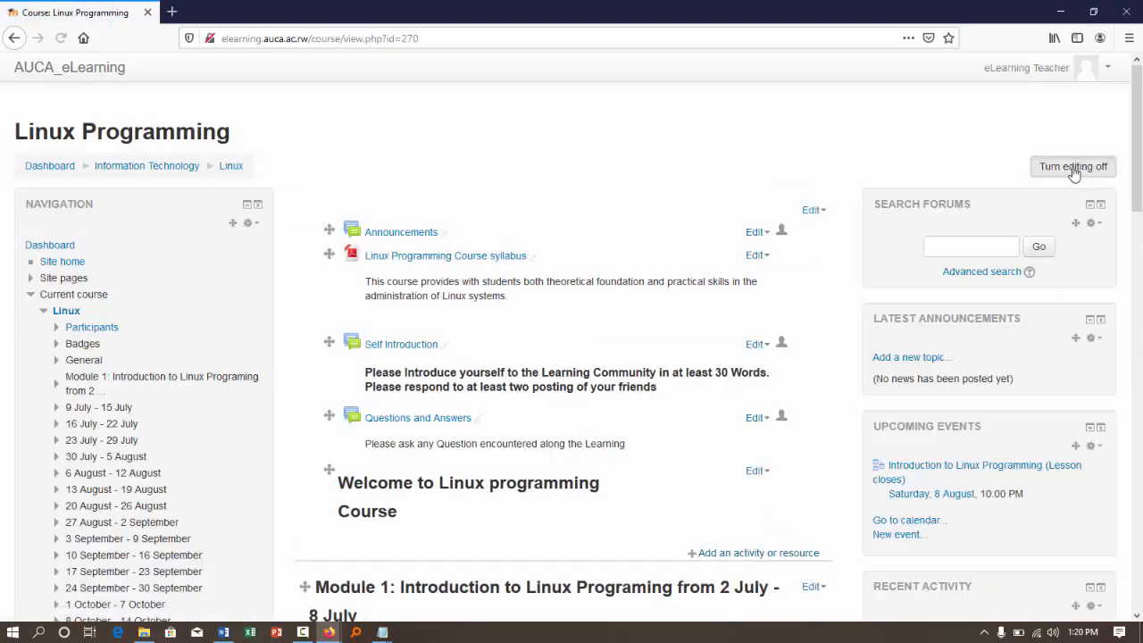
click(1074, 170)
scroll(729, 192, down, 7)
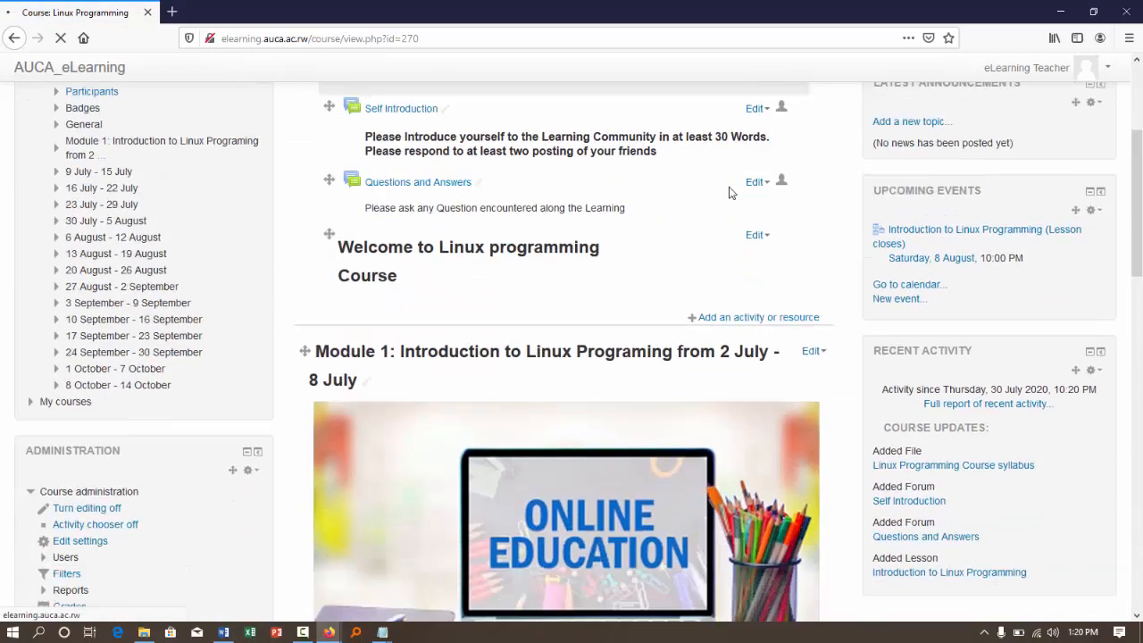
scroll(729, 192, down, 8)
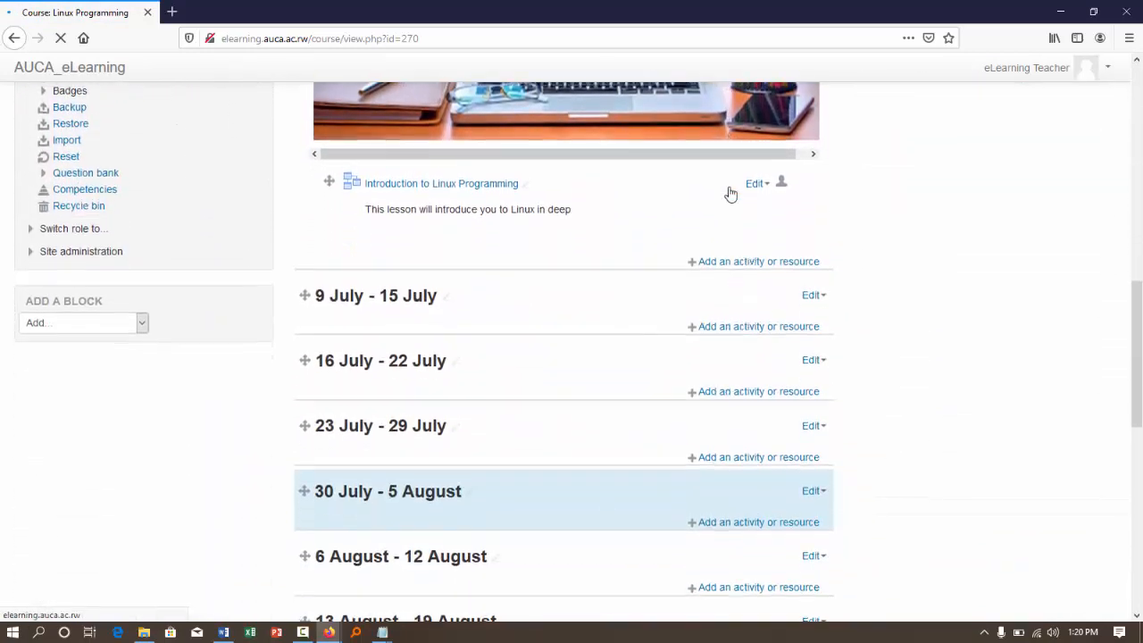
scroll(729, 190, up, 6)
scroll(729, 192, up, 6)
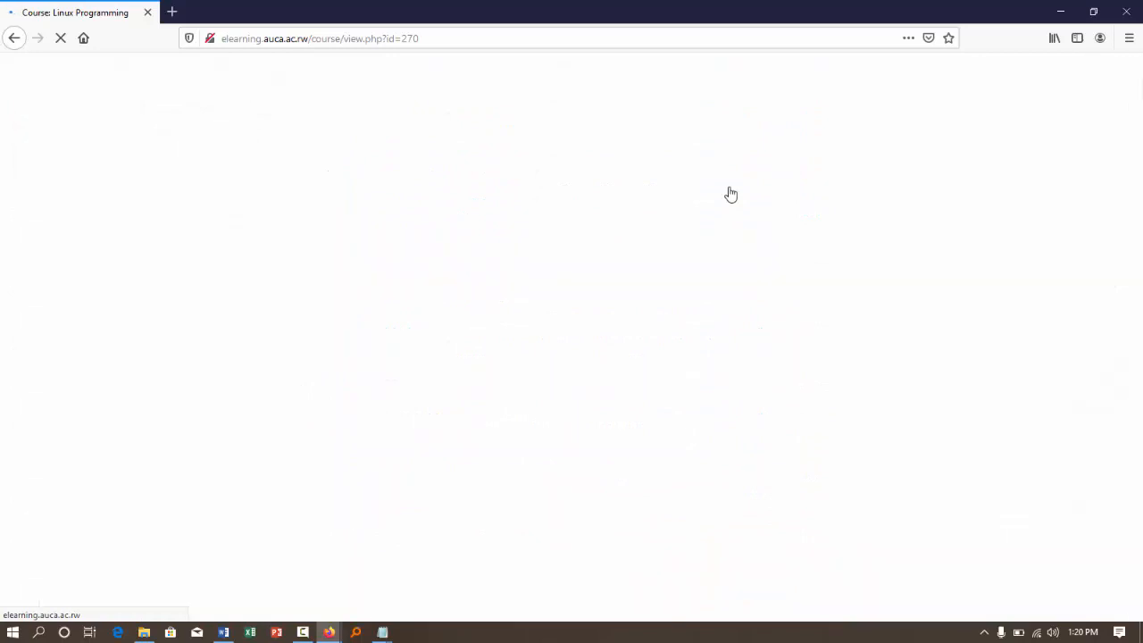
scroll(729, 193, down, 6)
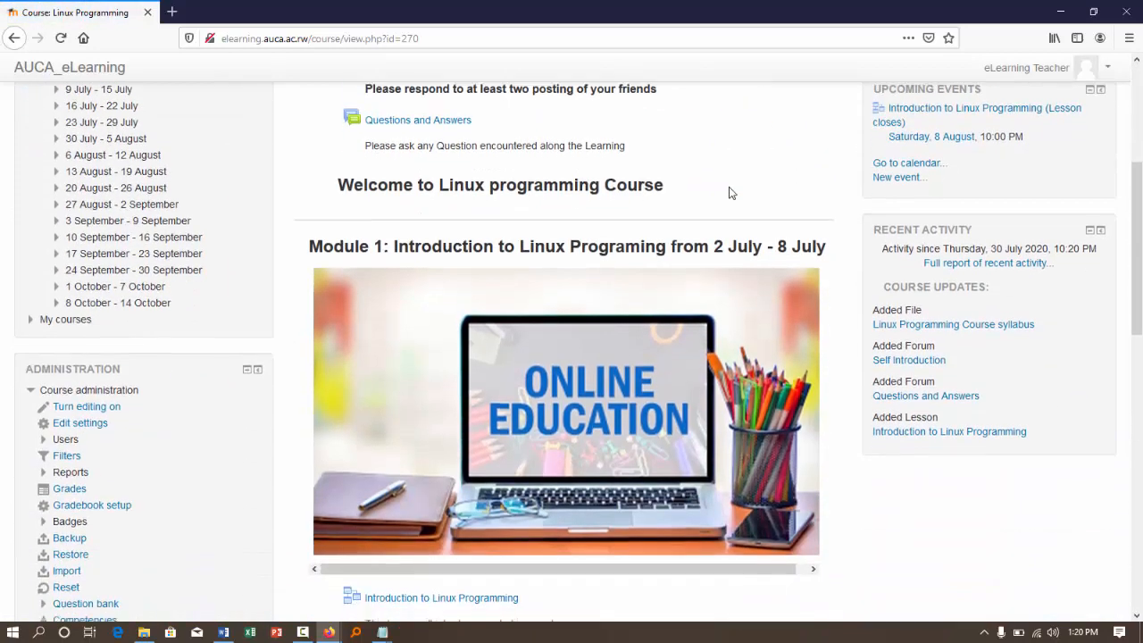
scroll(729, 192, down, 3)
scroll(729, 187, down, 2)
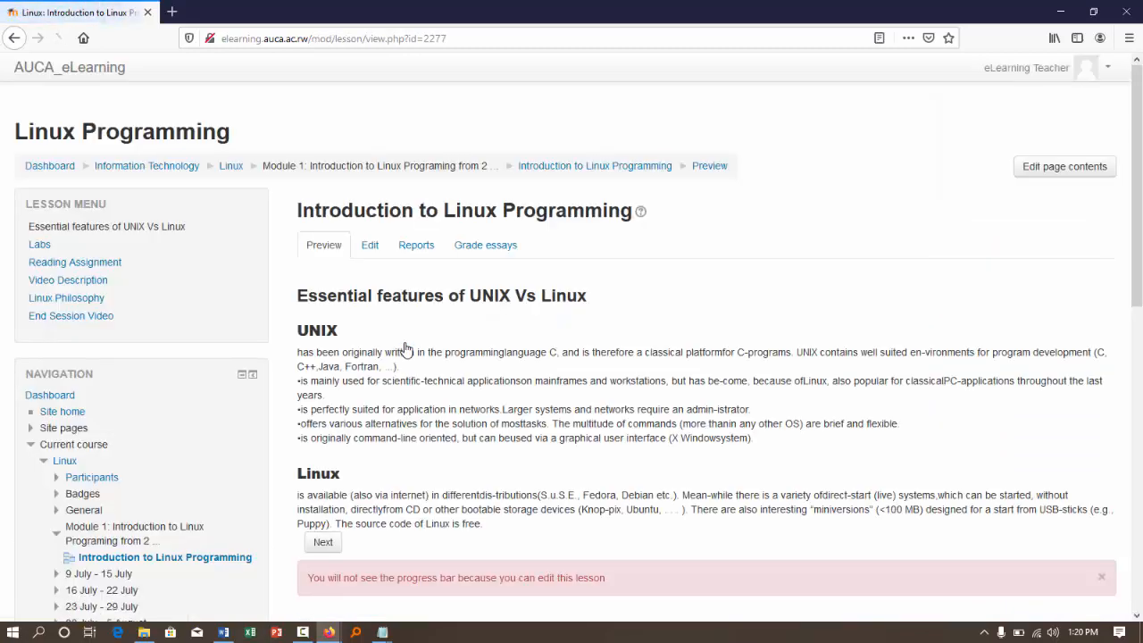
- Preview the lesson from Essential features of UNIX Vs Linux through Labs to Reading Assignment, dismissing the progress bar notices
scroll(887, 362, down, 2)
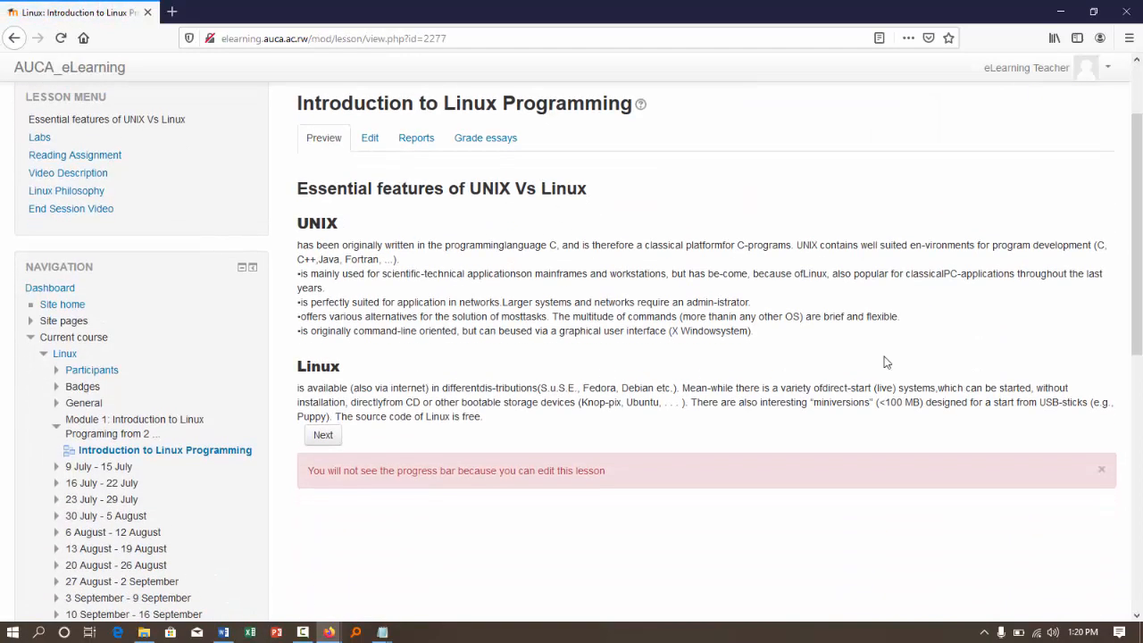
click(1100, 473)
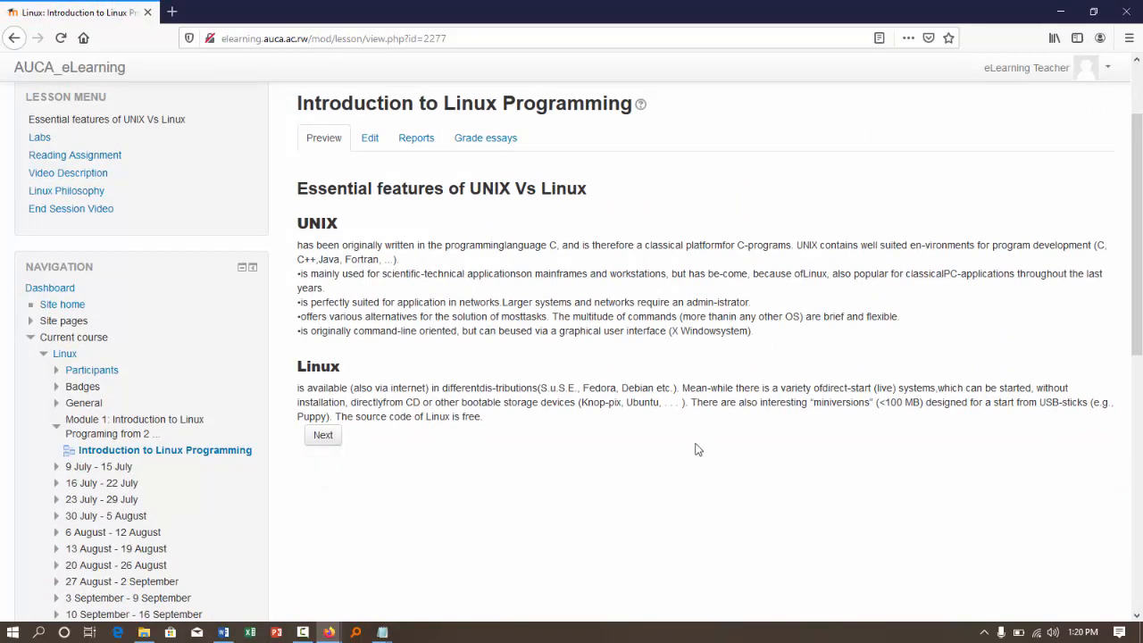
click(341, 436)
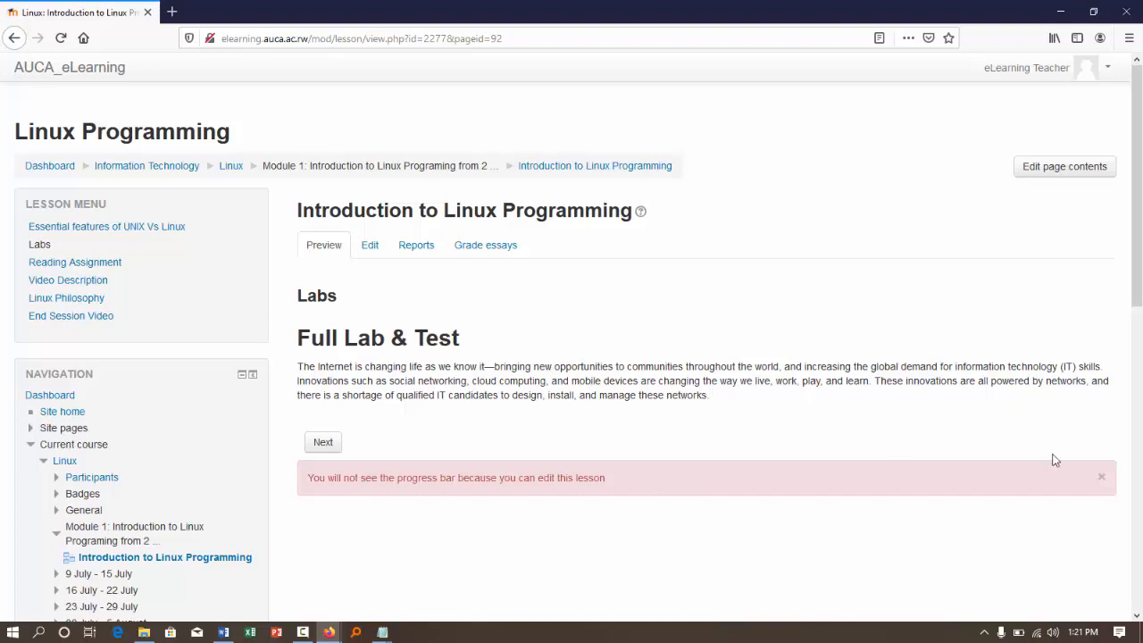
click(1101, 477)
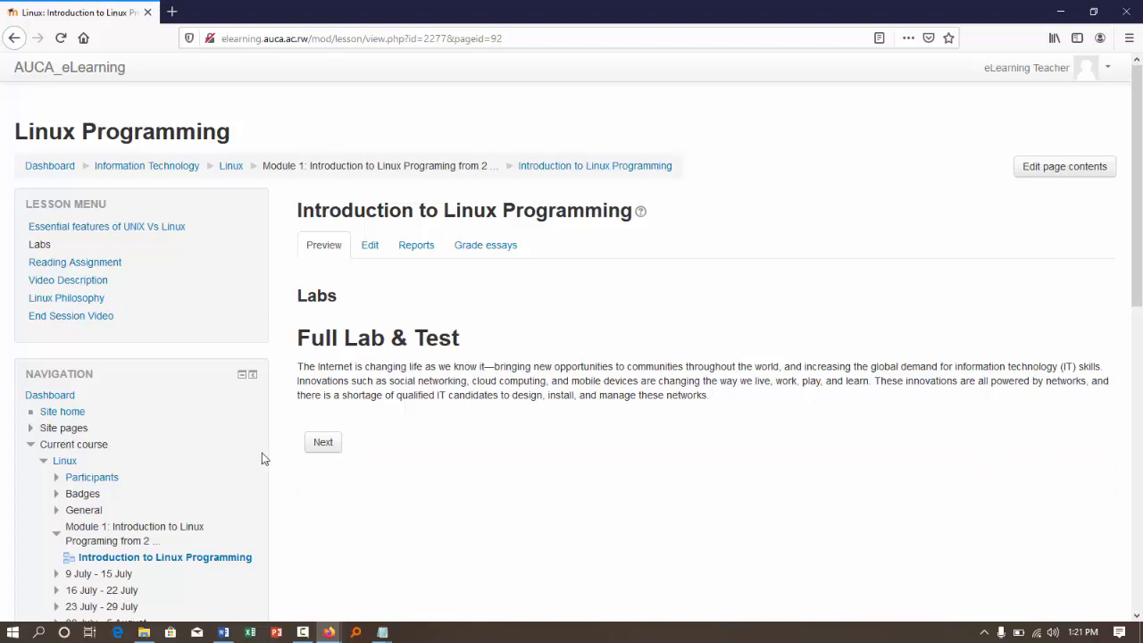
click(334, 449)
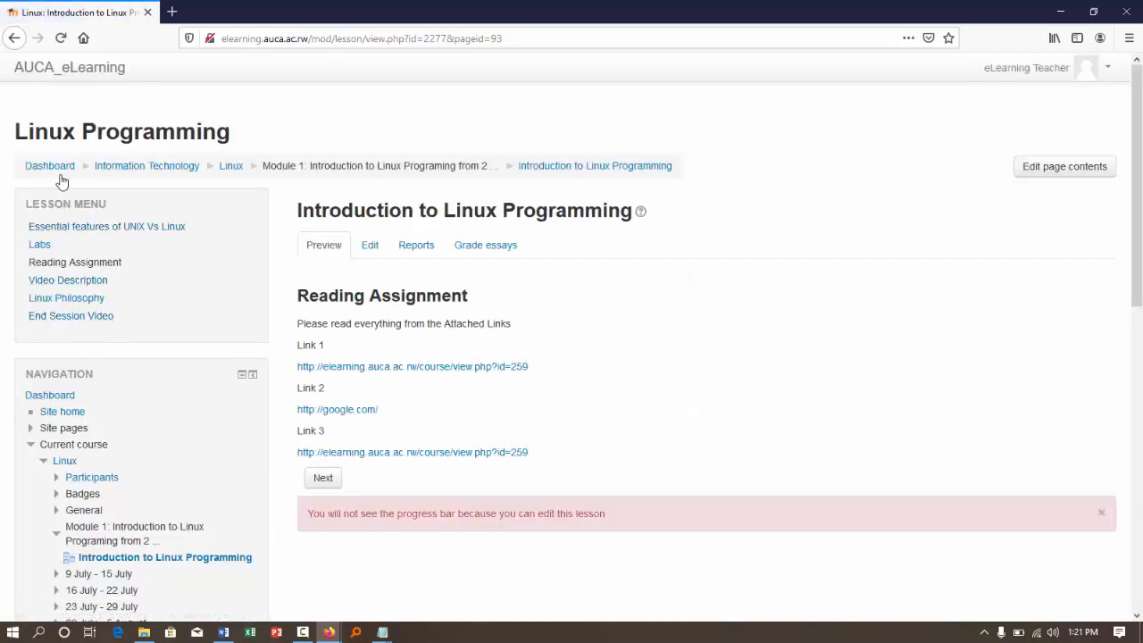
- Continue the lesson preview from Reading Assignment through Video Description and Linux Philosophy, and advance to the page after it
click(1103, 512)
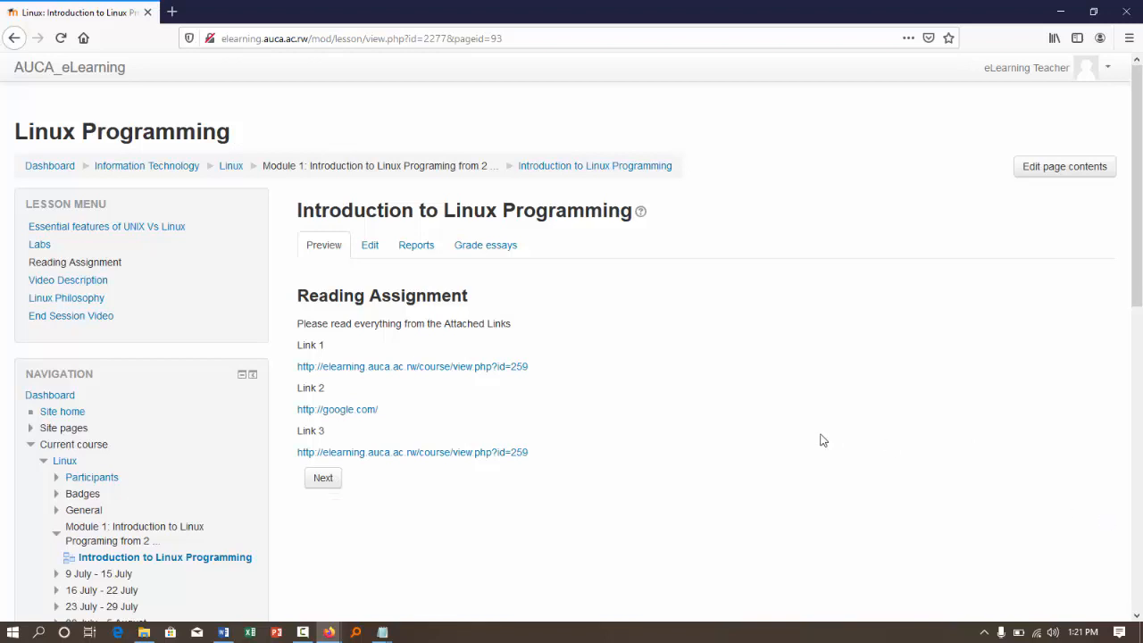
click(317, 482)
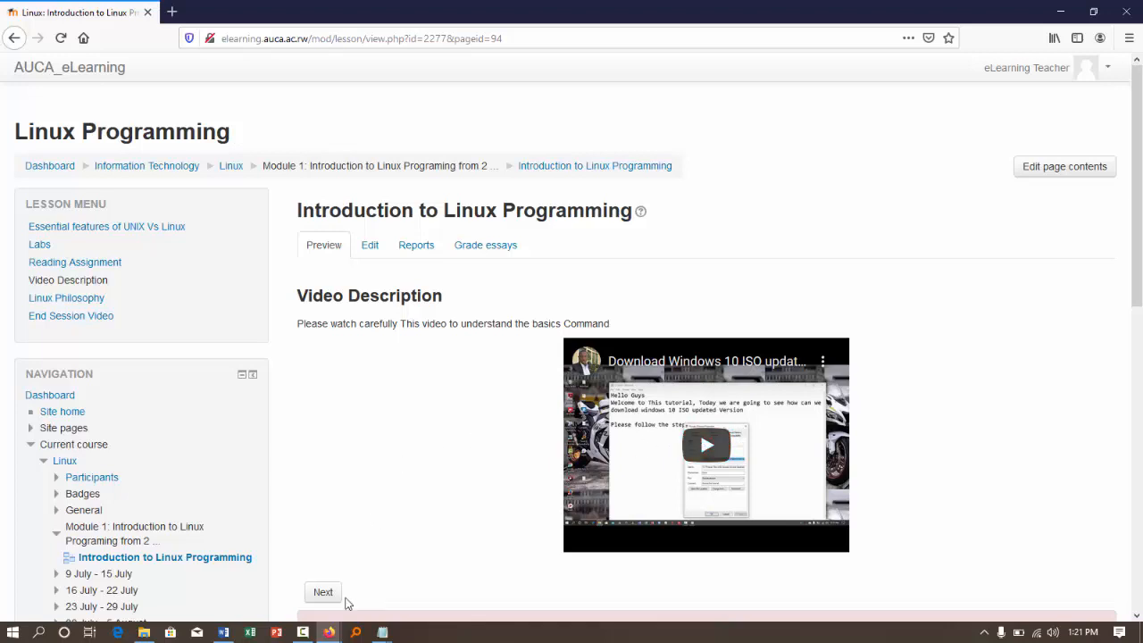
click(322, 596)
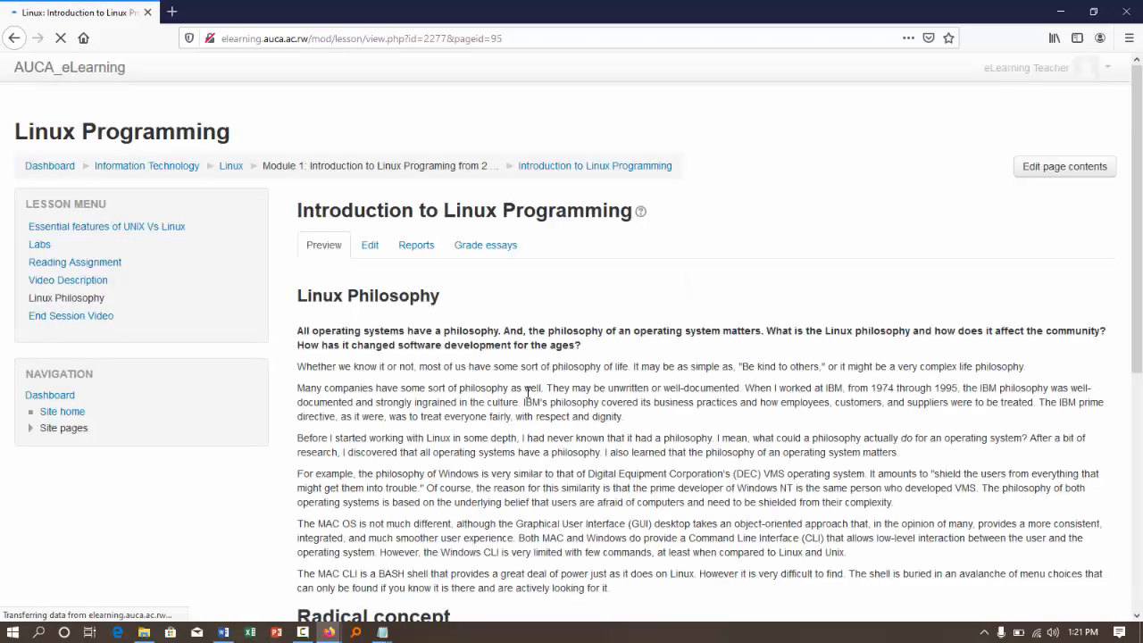
scroll(528, 393, down, 5)
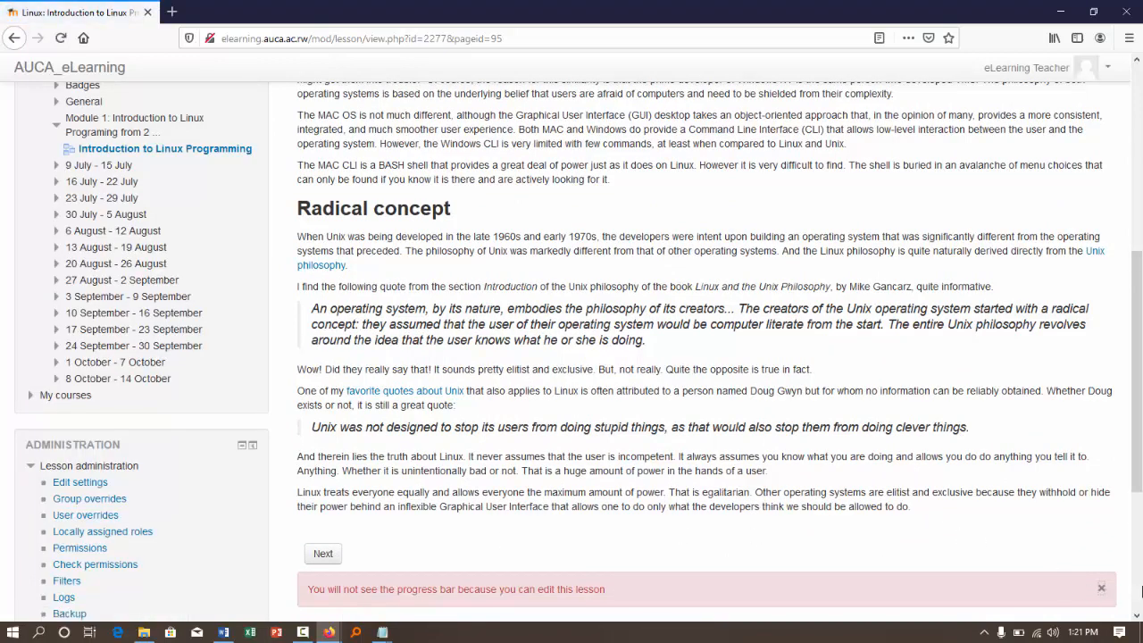
click(1102, 592)
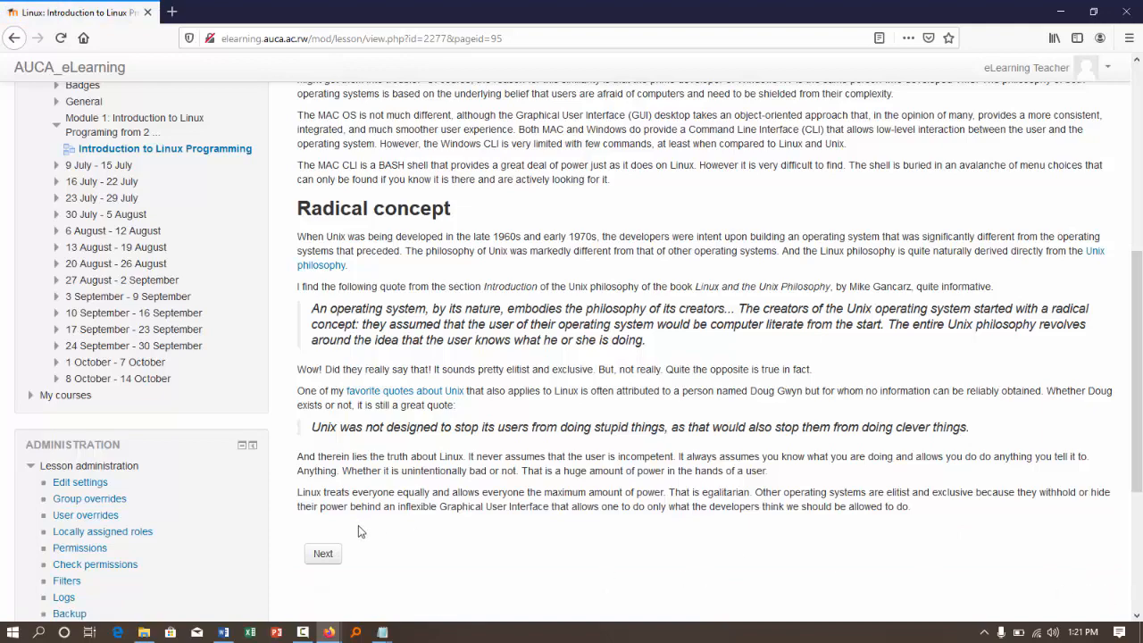
click(325, 554)
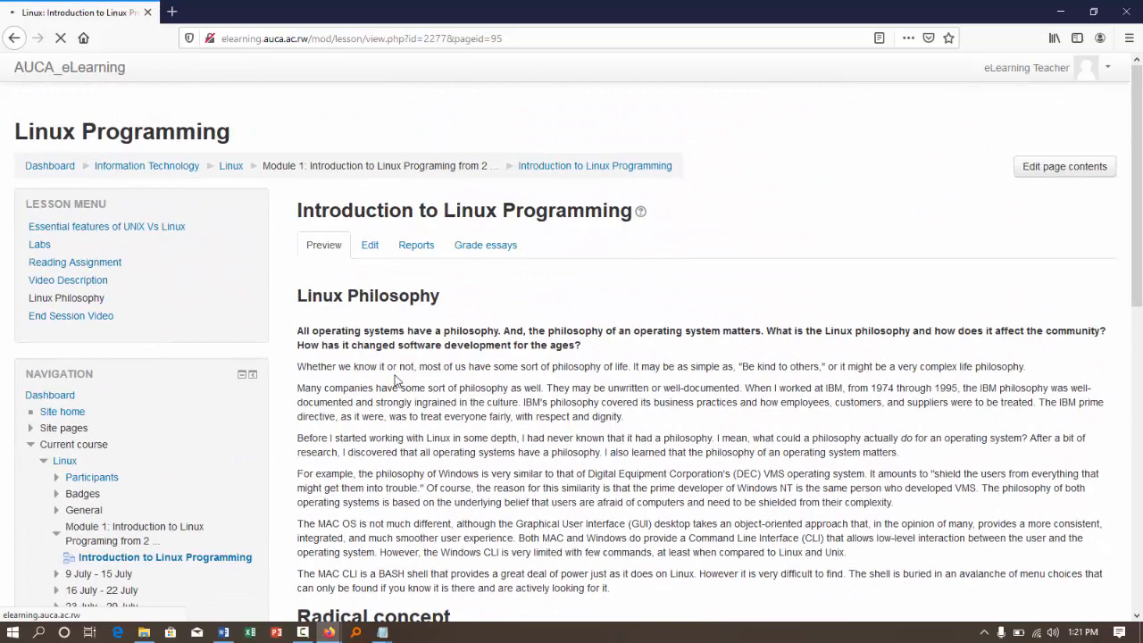
- Play the video on the End Session Video page of the lesson preview
scroll(396, 378, down, 1)
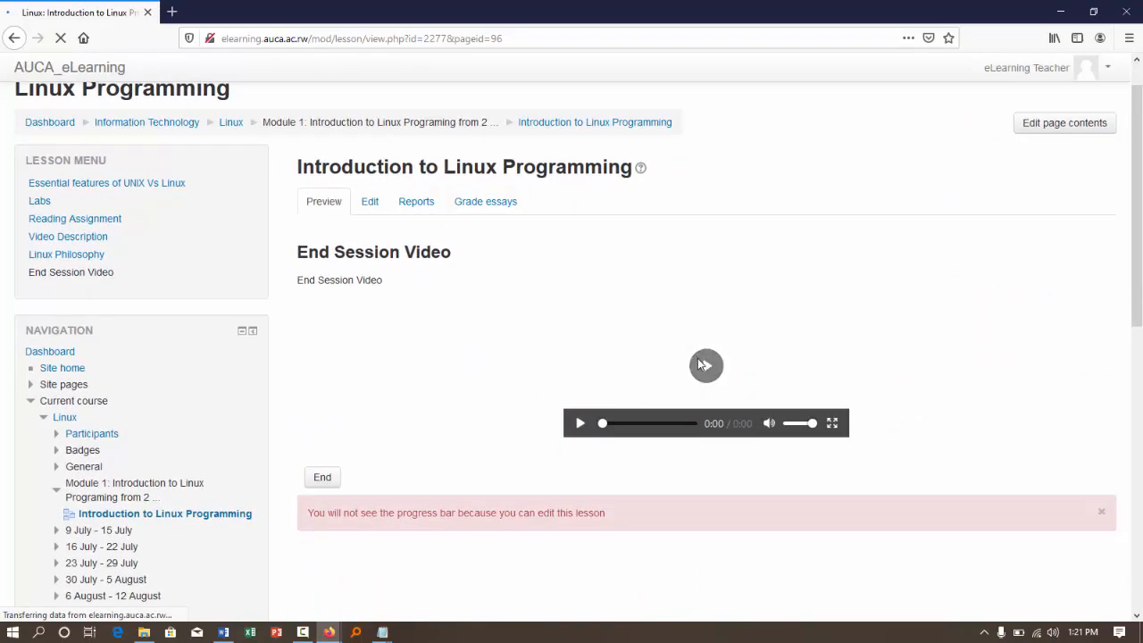
click(702, 364)
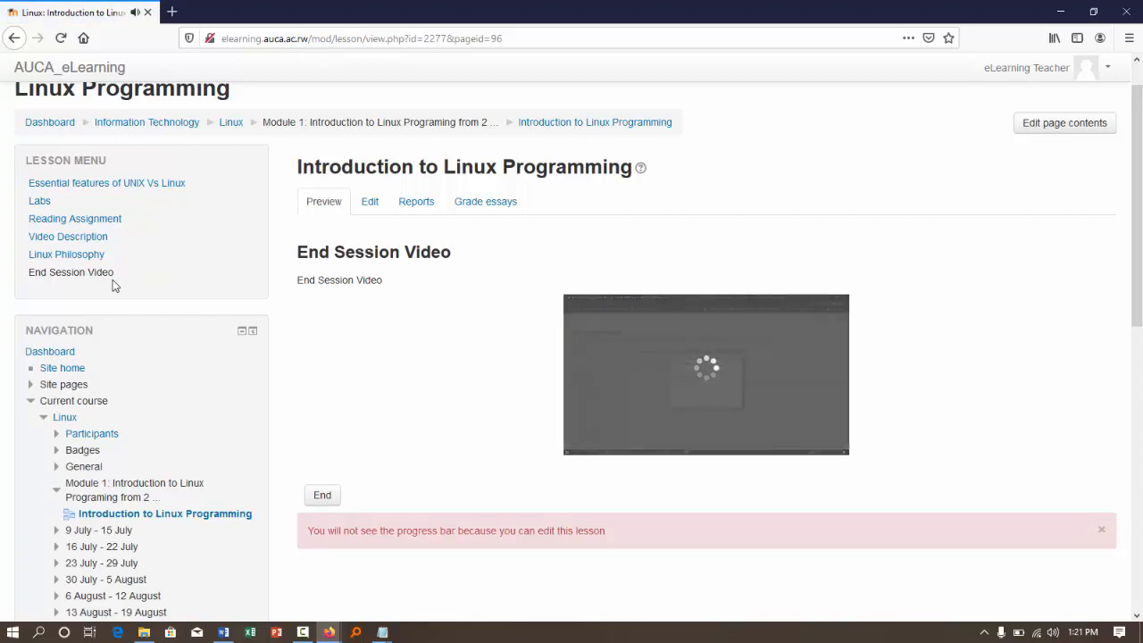
scroll(112, 284, up, 1)
- Return to the Linux course page, look over Module 1 and turn editing on
click(227, 168)
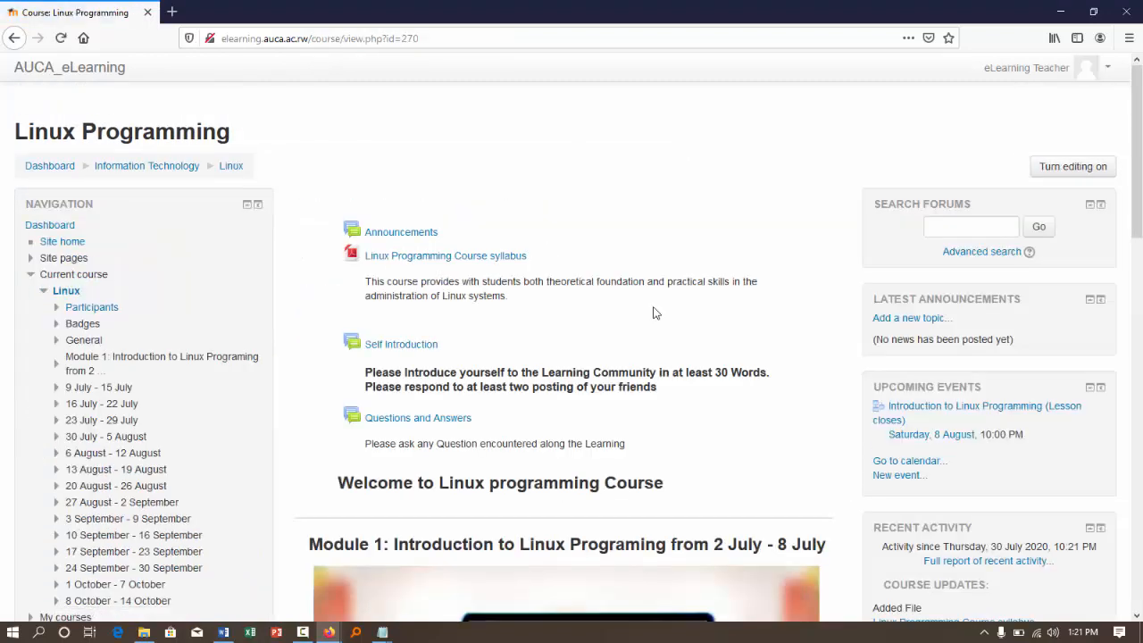
scroll(653, 312, down, 8)
scroll(652, 307, down, 5)
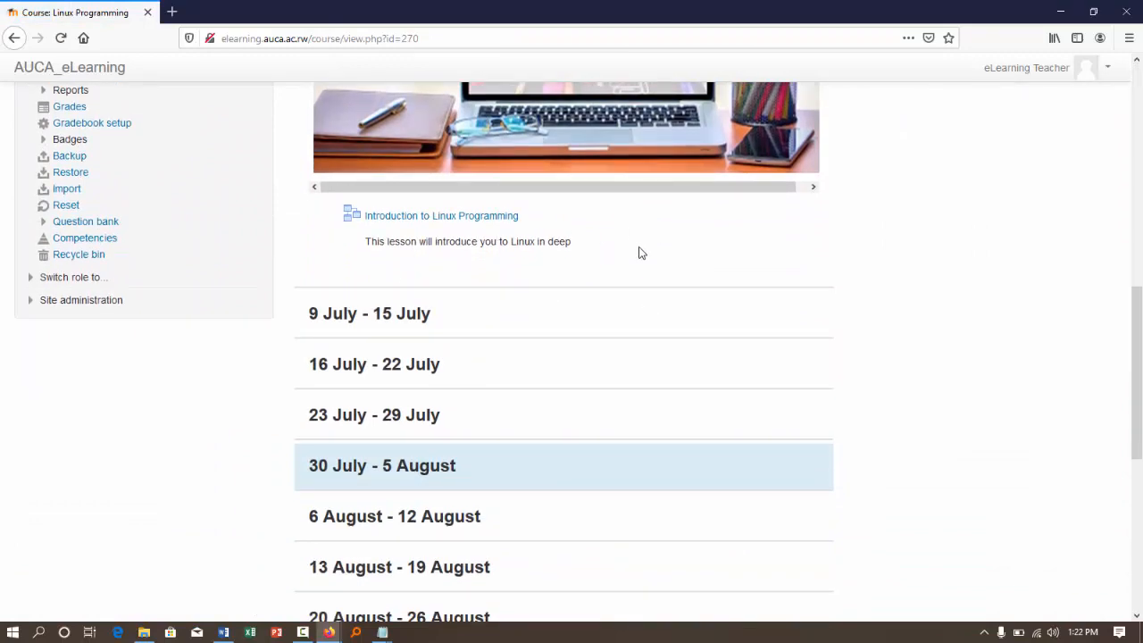
scroll(639, 252, up, 12)
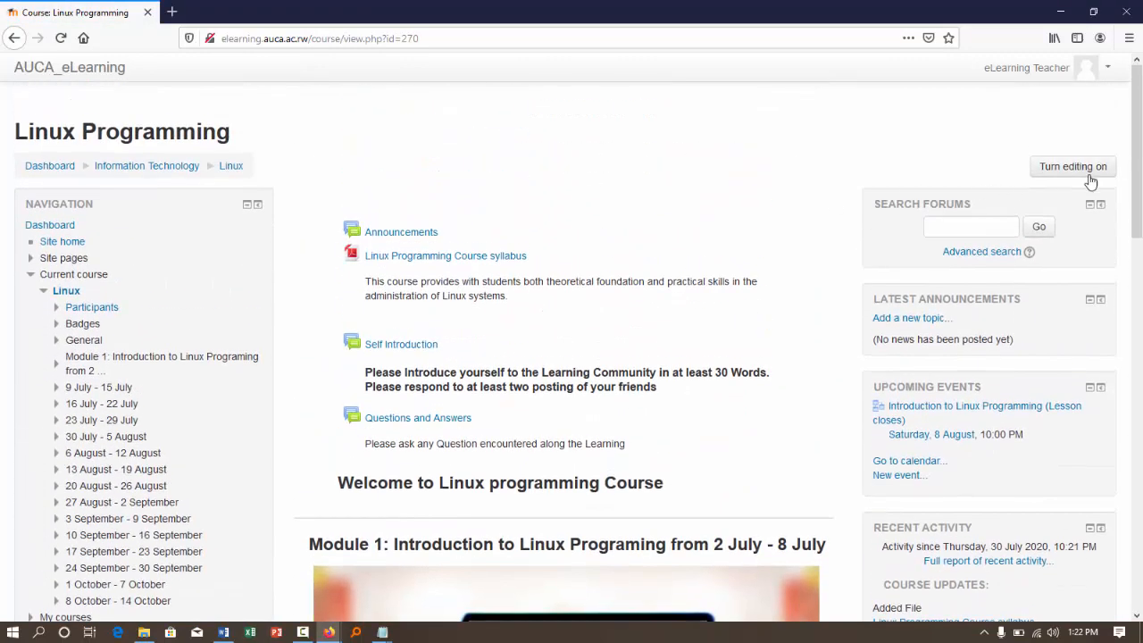
click(1088, 168)
- Add a Label resource to Module 1: Introduction to Linux Programing, below the Introduction to Linux Programming lesson
scroll(770, 205, down, 8)
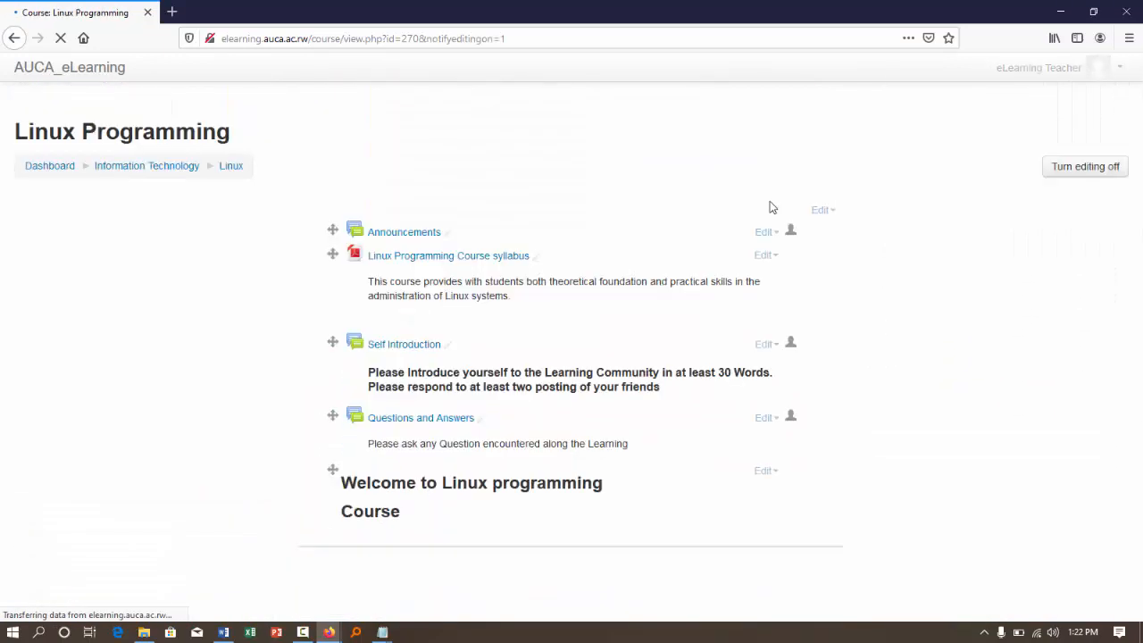
scroll(770, 207, down, 13)
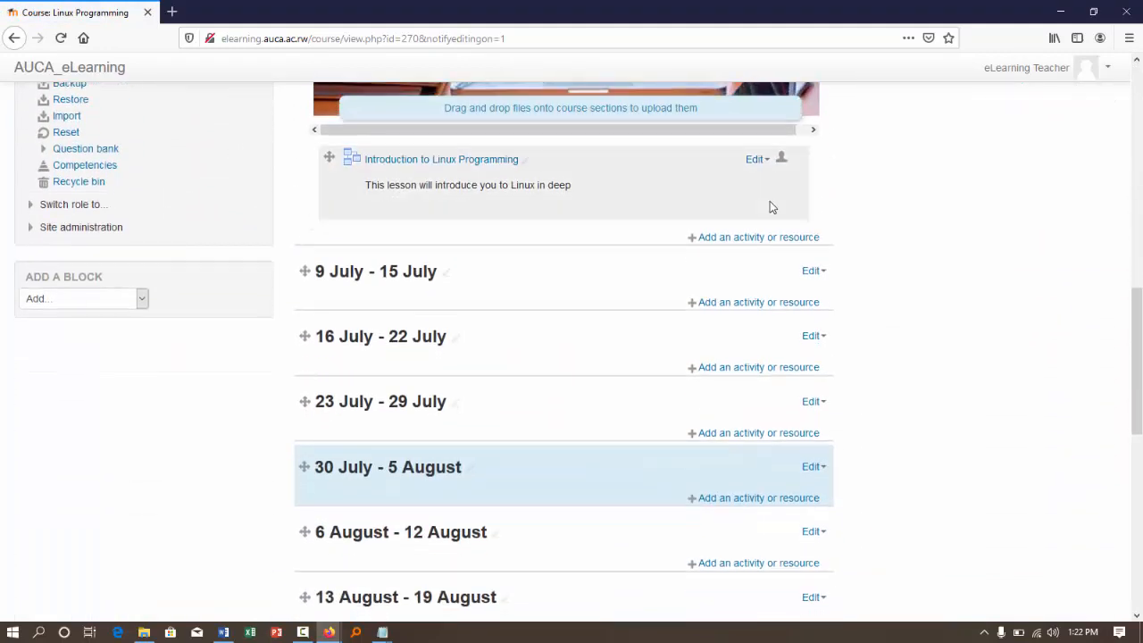
click(773, 241)
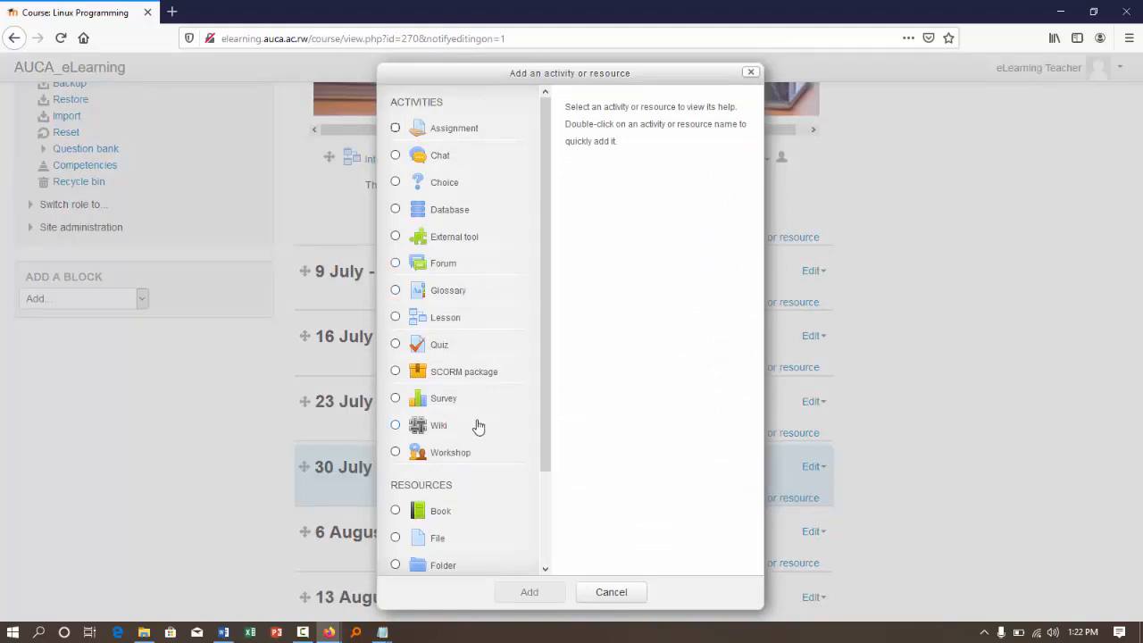
scroll(478, 427, down, 2)
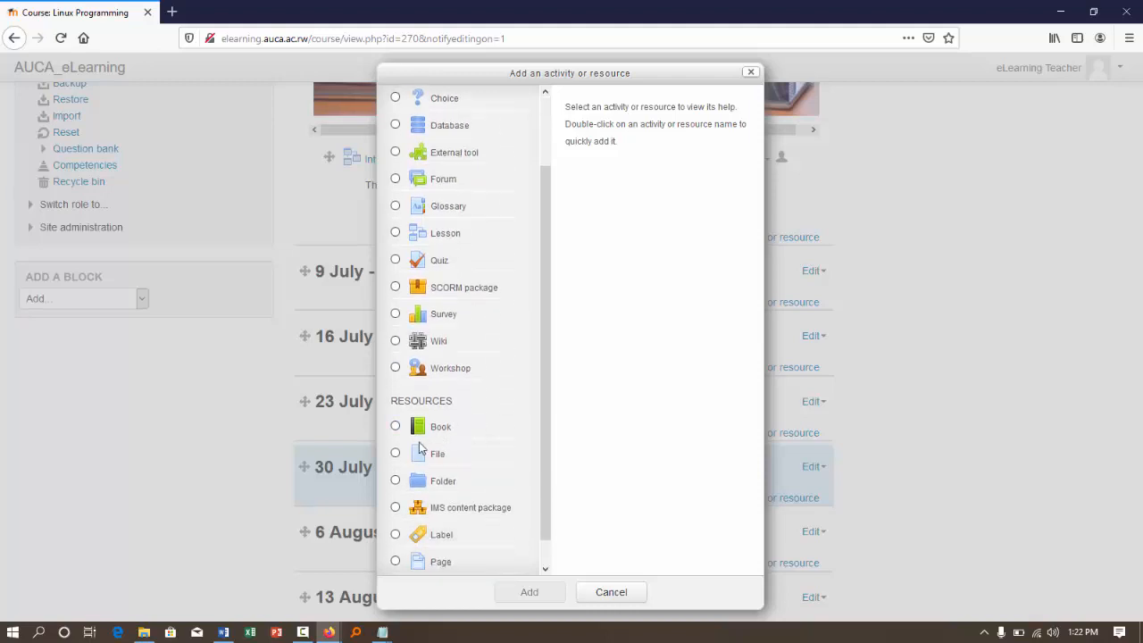
scroll(420, 448, up, 2)
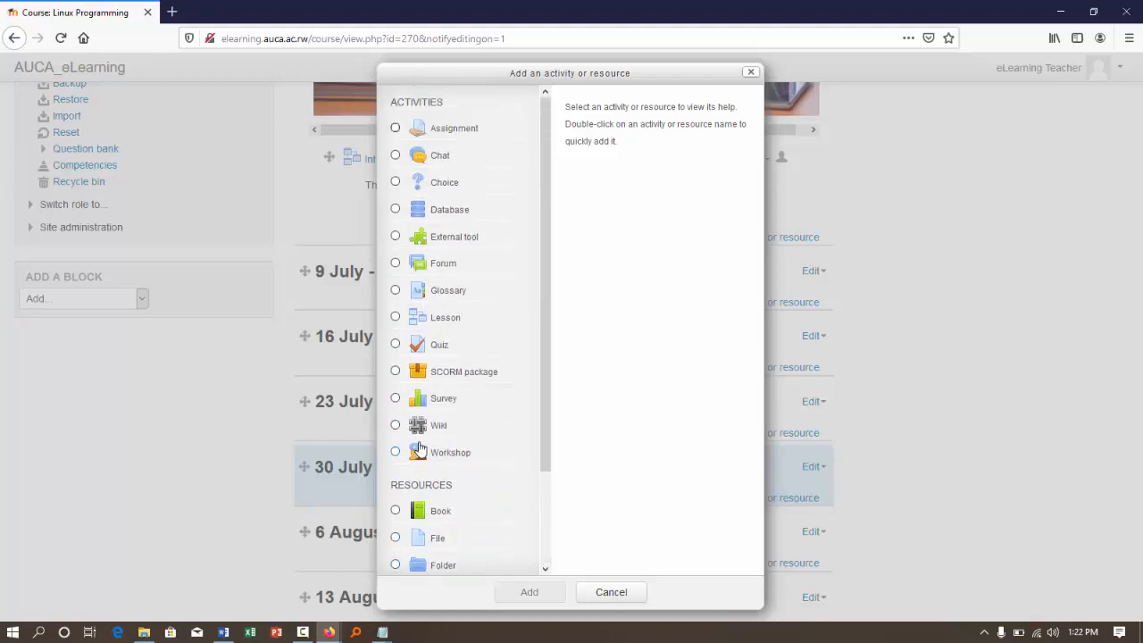
scroll(419, 448, down, 3)
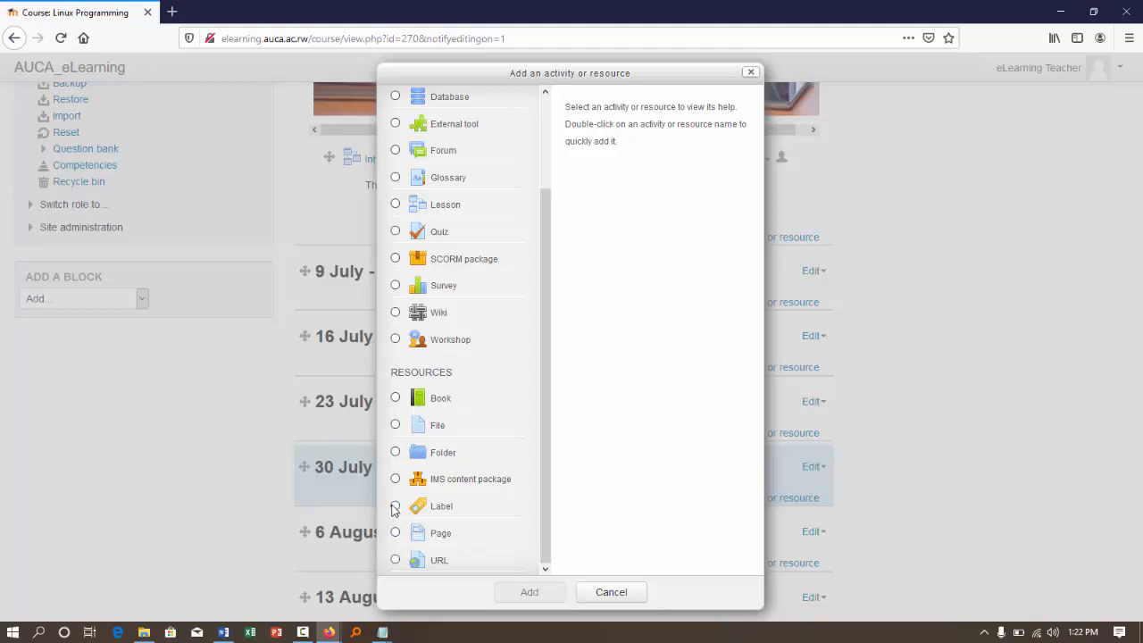
click(395, 507)
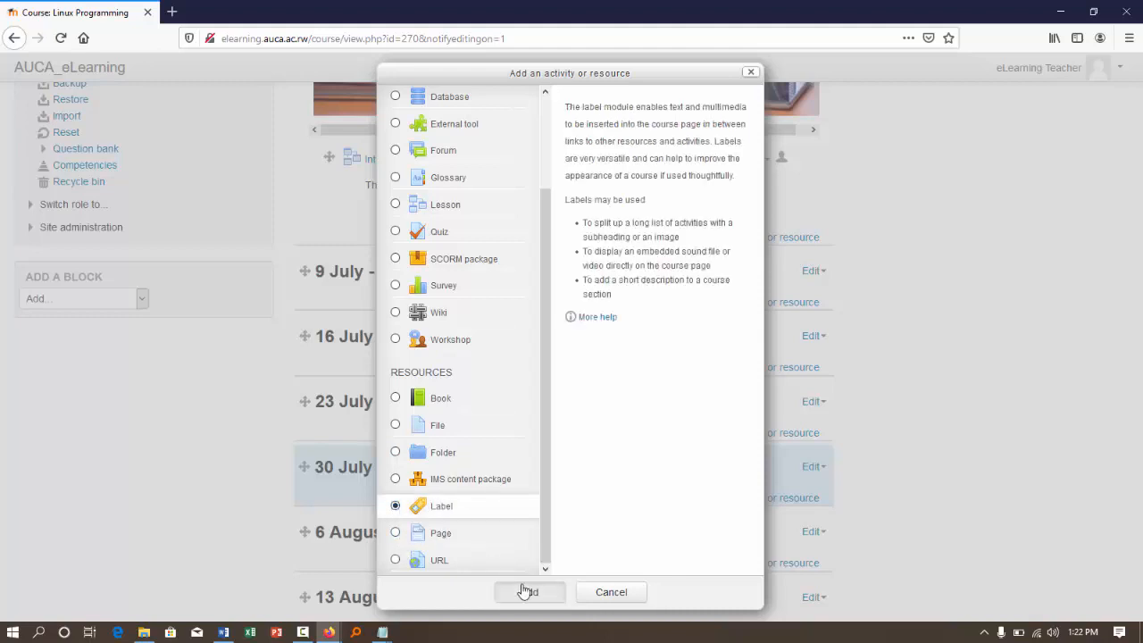
click(527, 591)
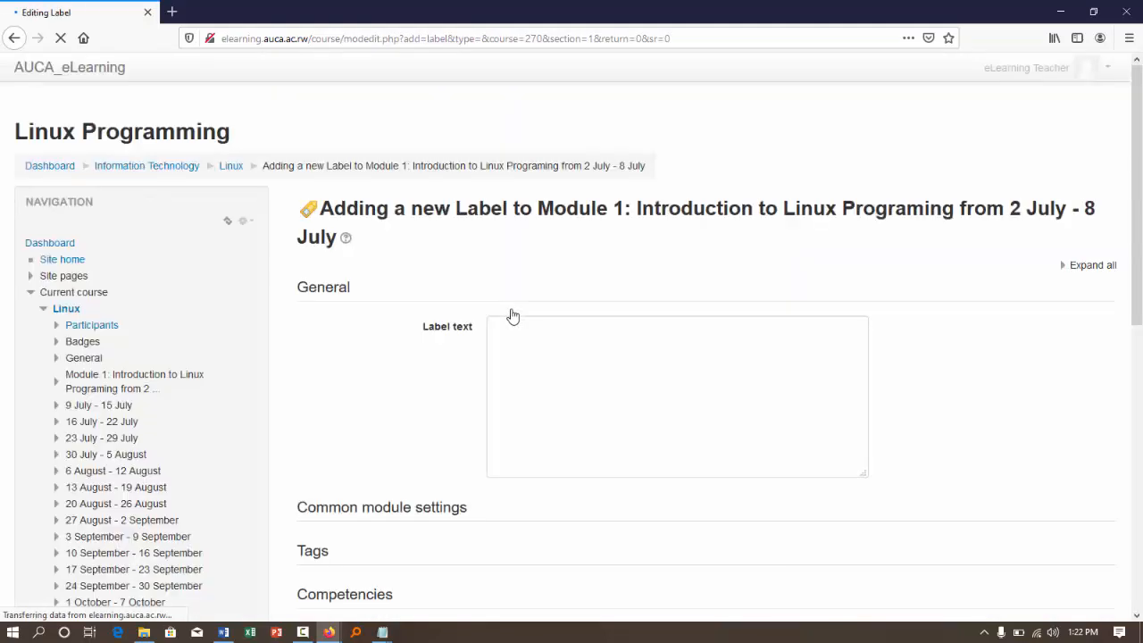
- Enter the label text "Please finish the reading assignment before attempting the Assignment" with "Important Announcement" on its own line above it
click(519, 408)
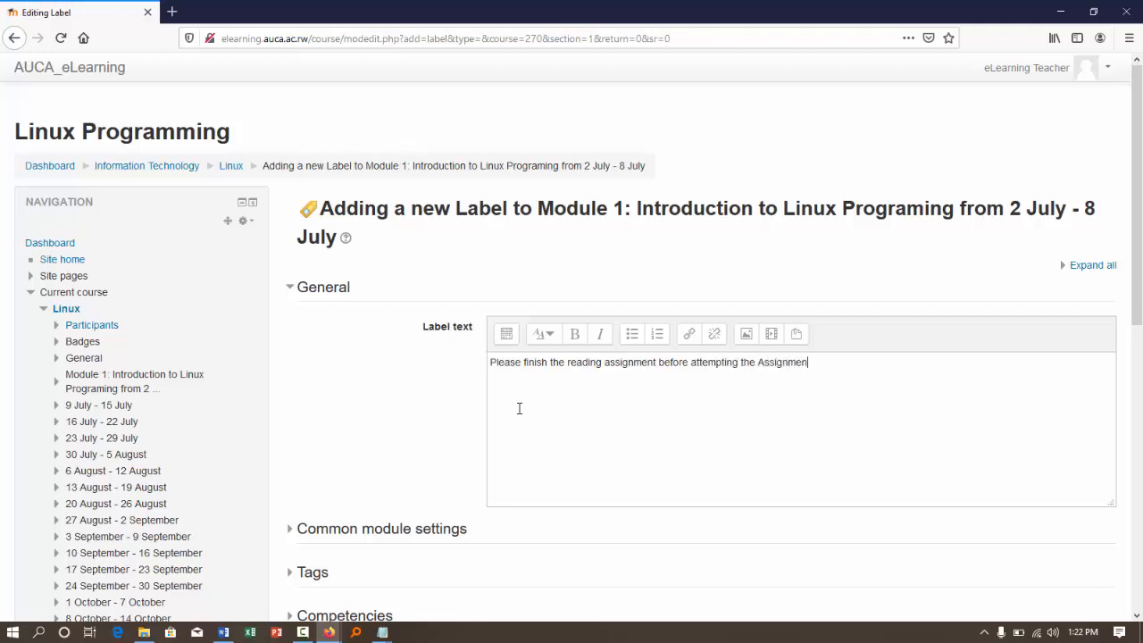
click(491, 364)
key(Return)
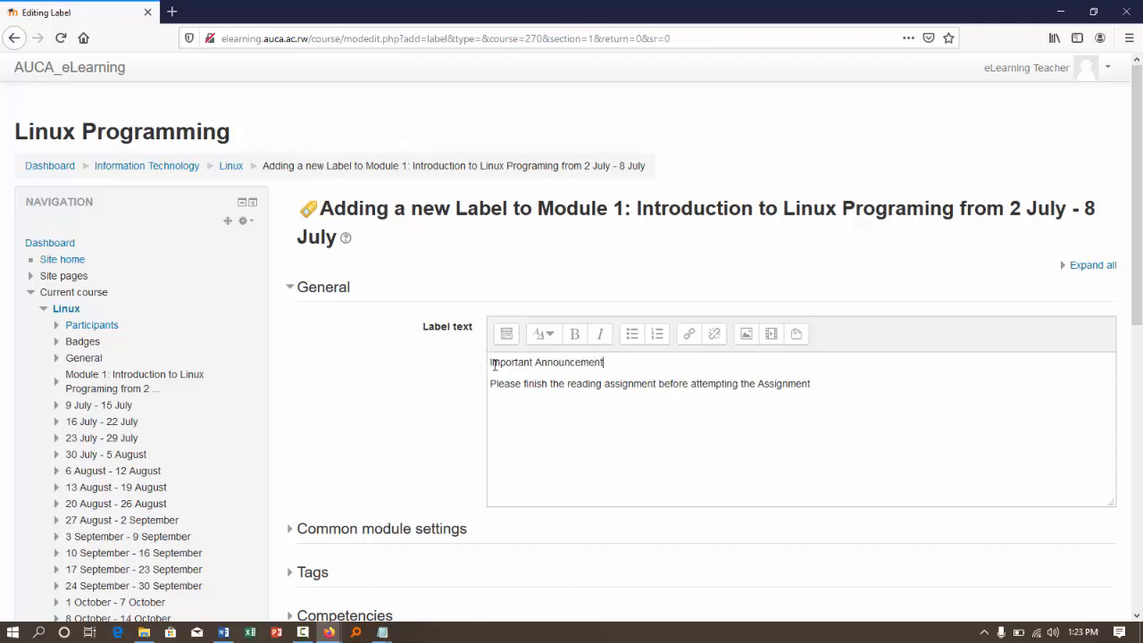
- Format "Important Announcement" as a bold medium heading, and save the label back to the course page
drag(616, 361, 423, 362)
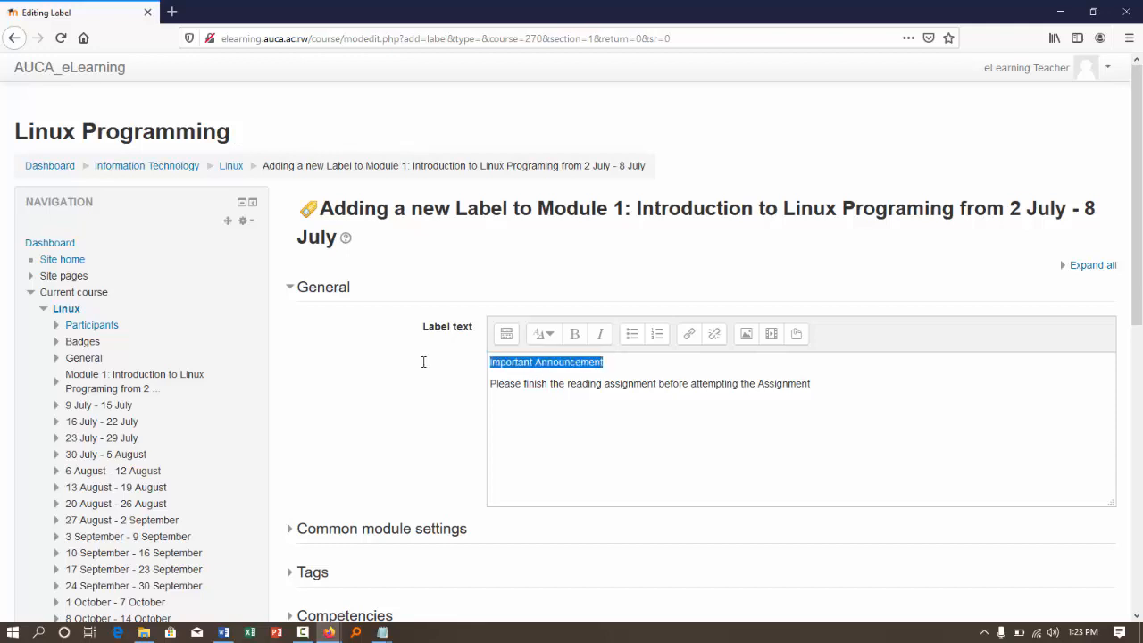
click(576, 333)
click(543, 333)
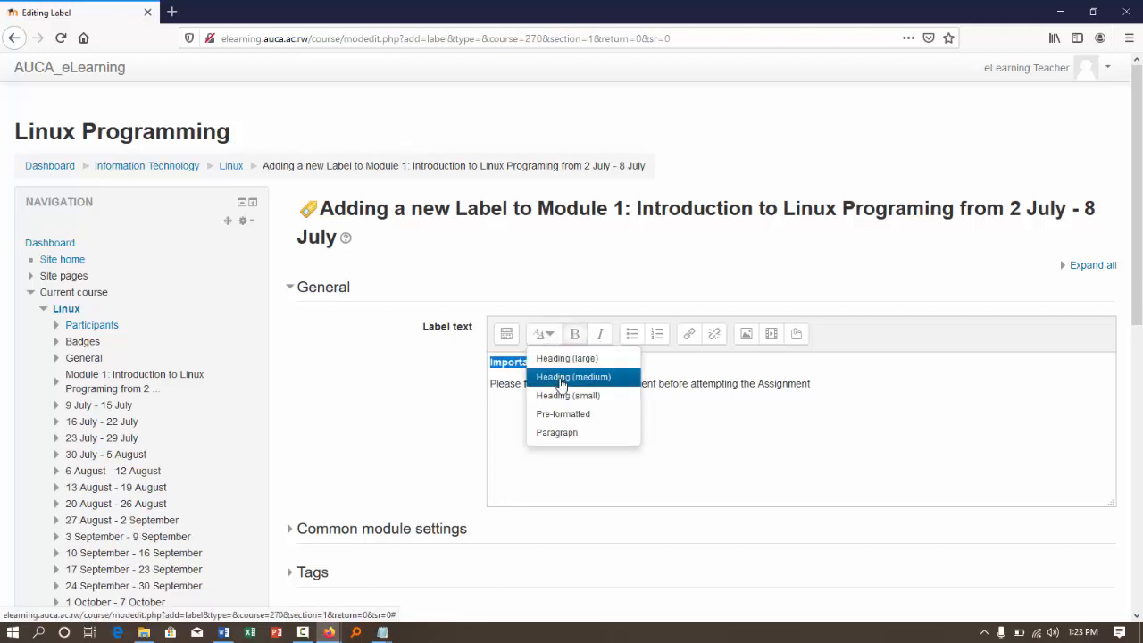
click(561, 377)
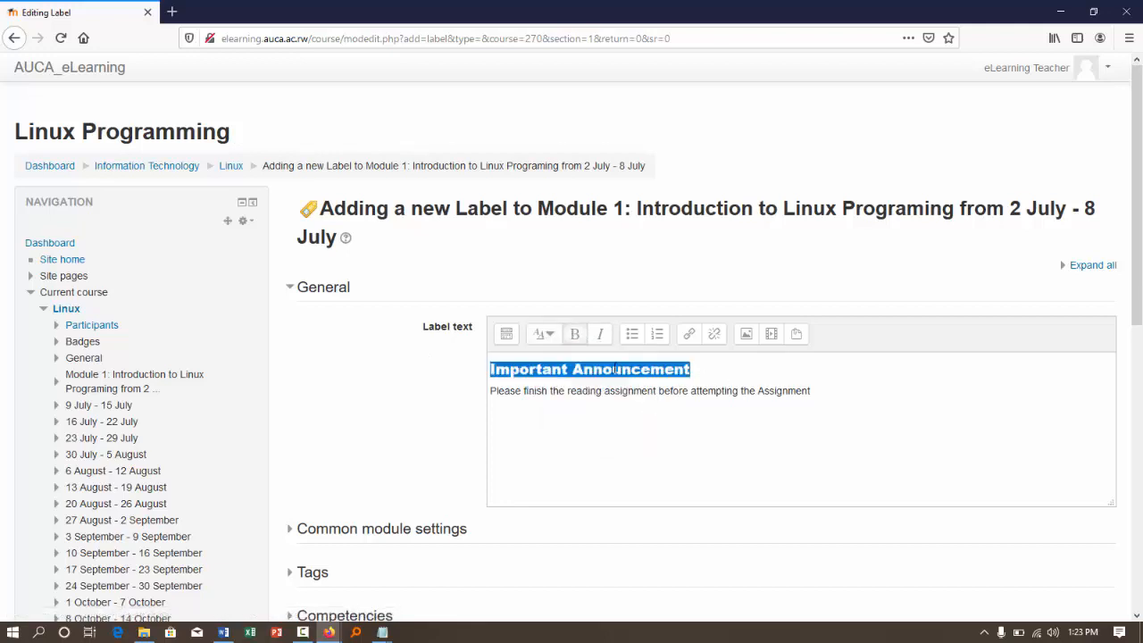
click(507, 333)
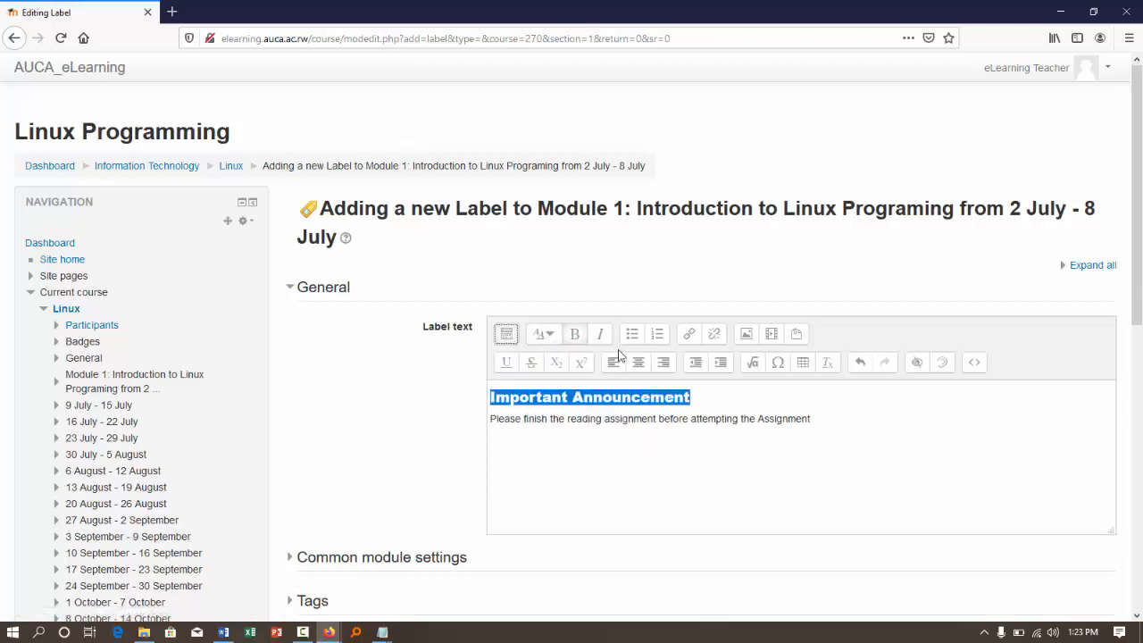
click(702, 398)
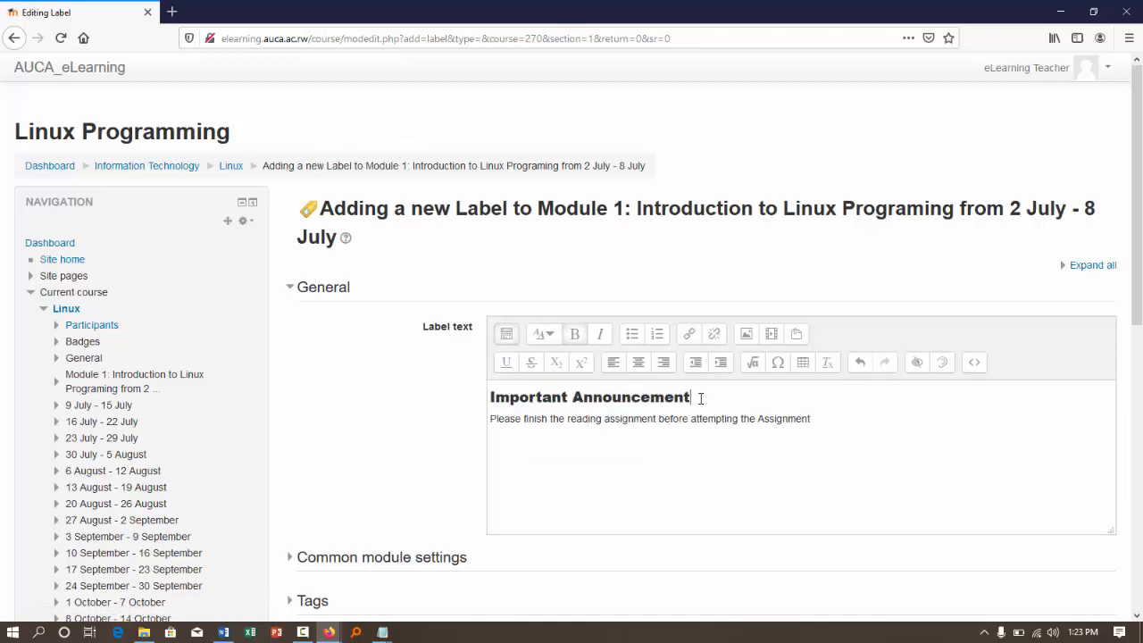
scroll(426, 454, down, 5)
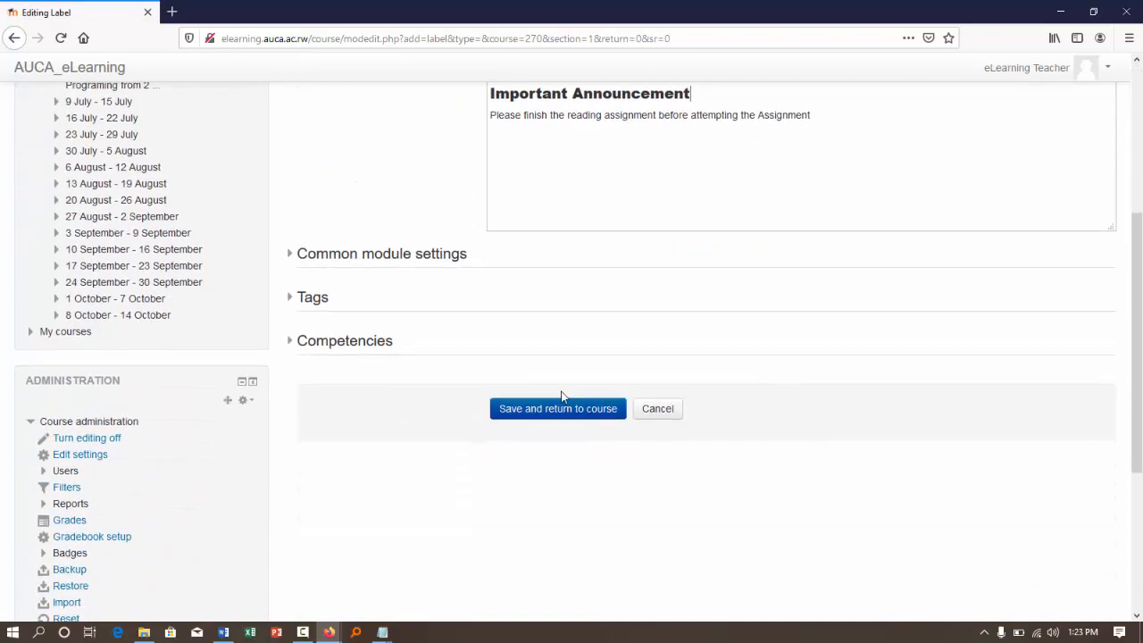
scroll(533, 429, up, 5)
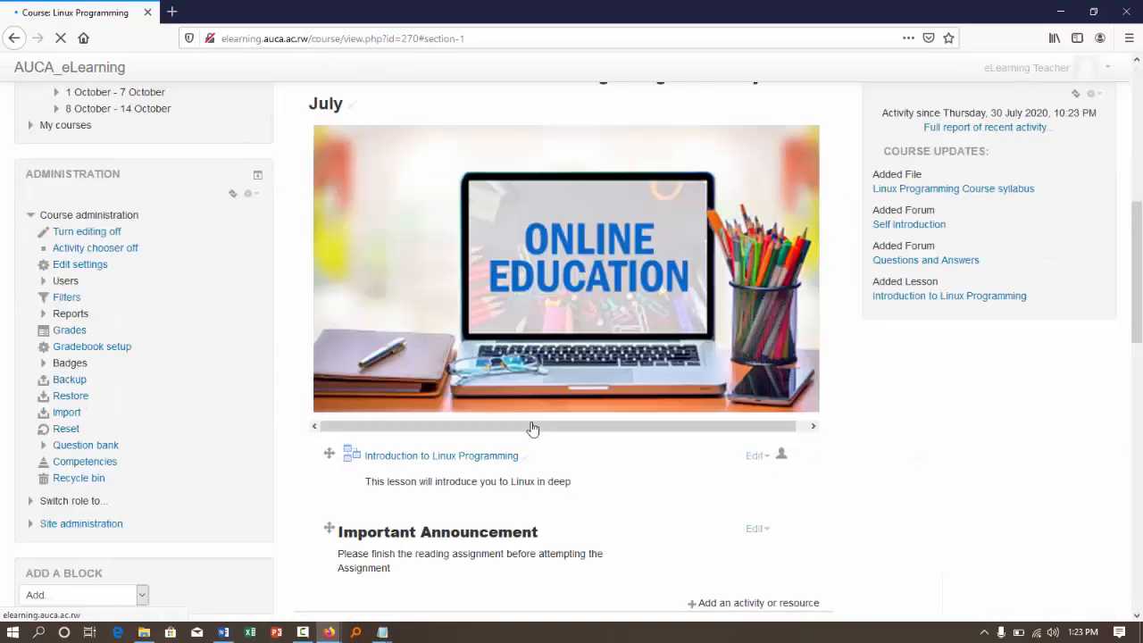
- Add an Assignment activity to Module 1, below the Important Announcement label
scroll(527, 442, down, 2)
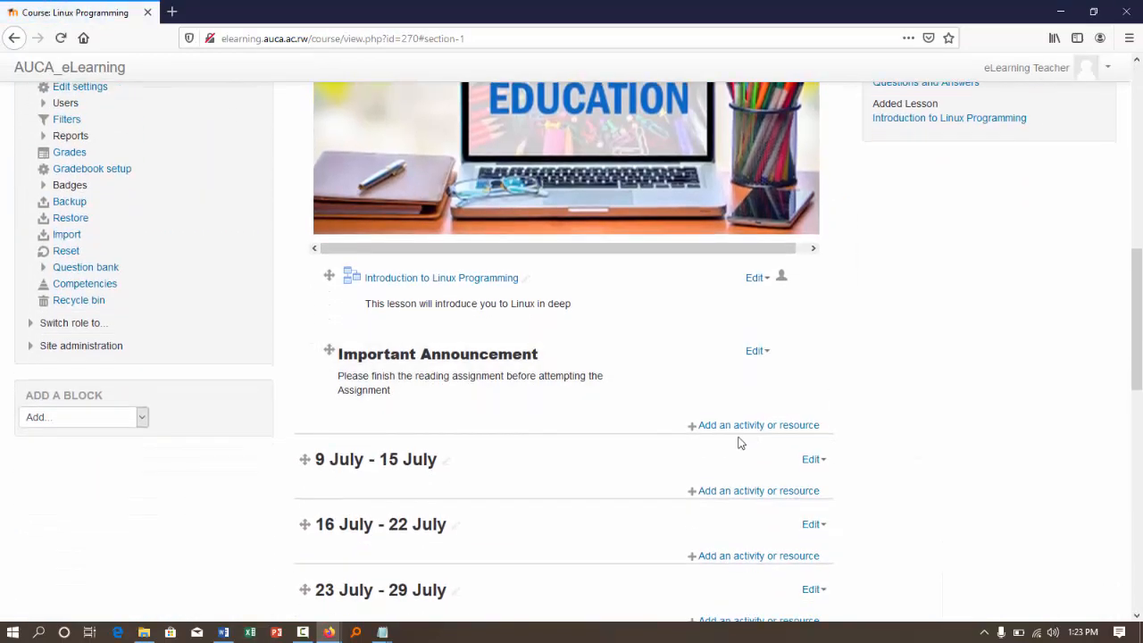
click(731, 426)
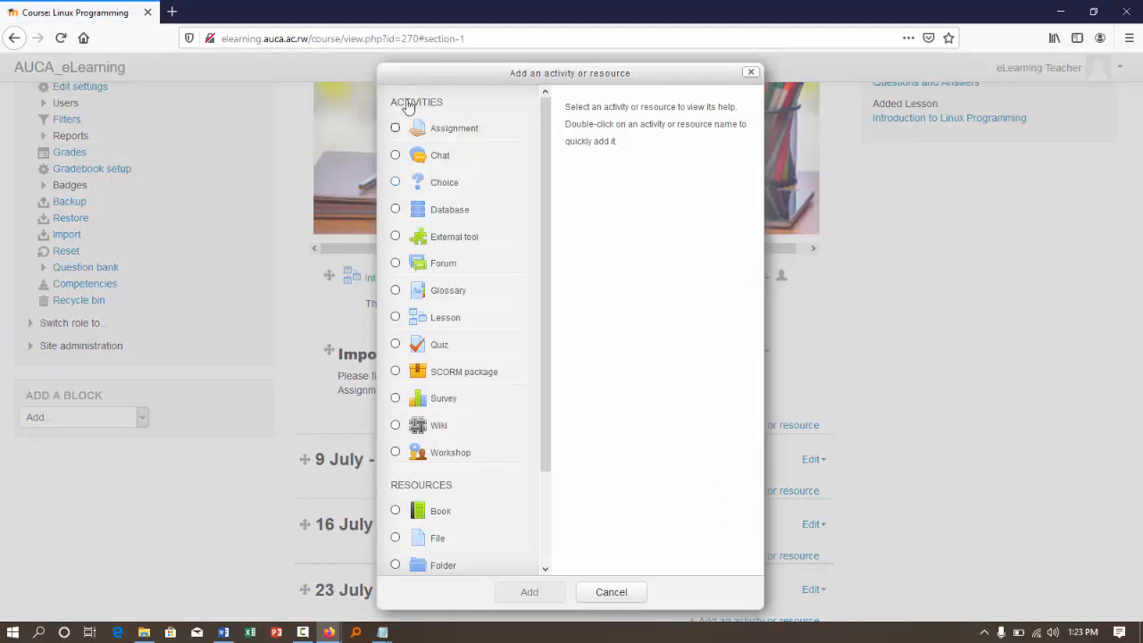
click(398, 129)
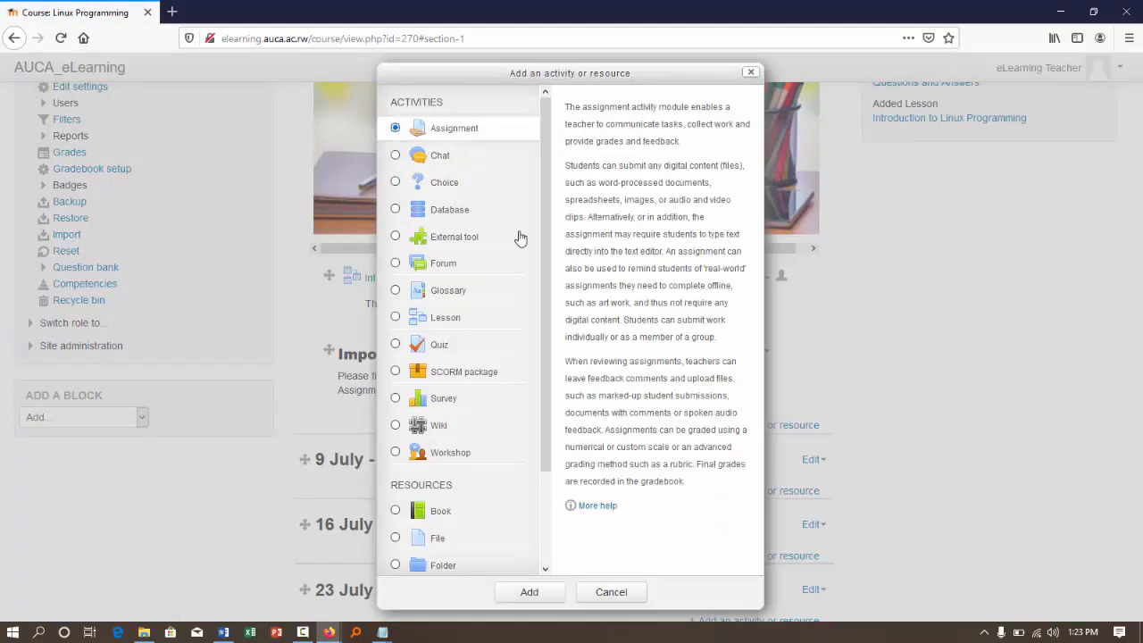
click(530, 593)
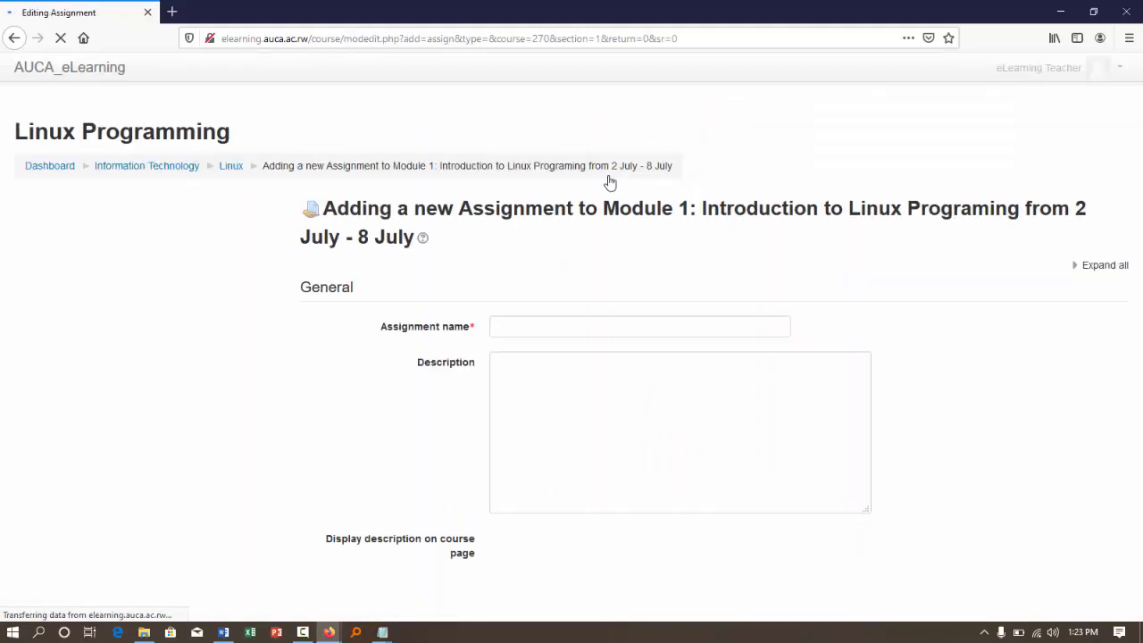
- Enter the assignment name, beginning with "Assignme"
click(498, 326)
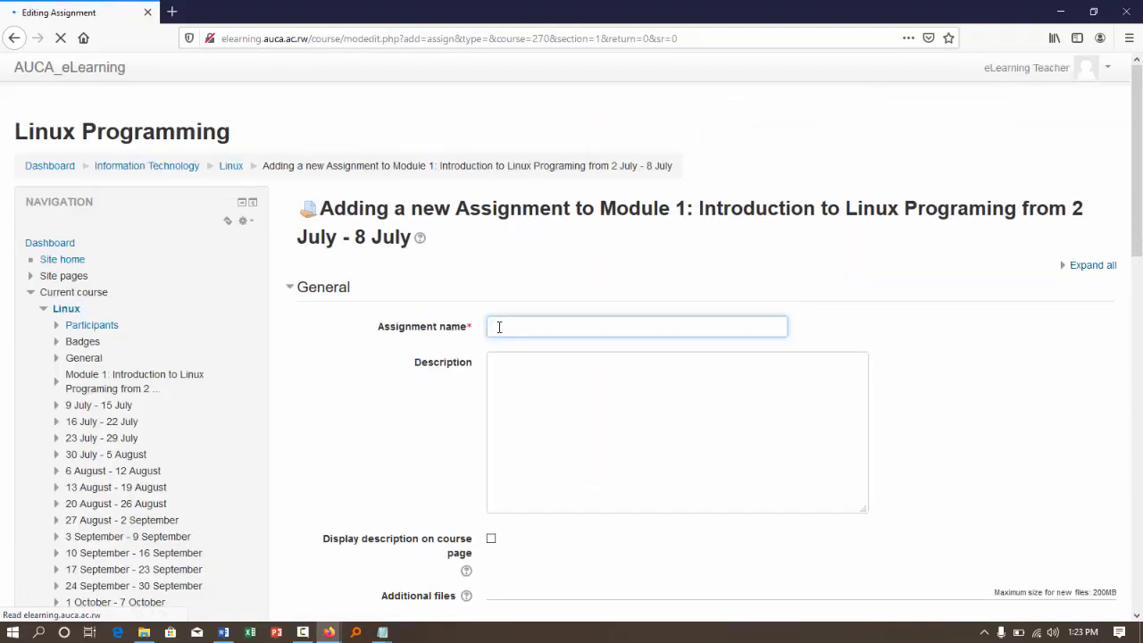
text(A)
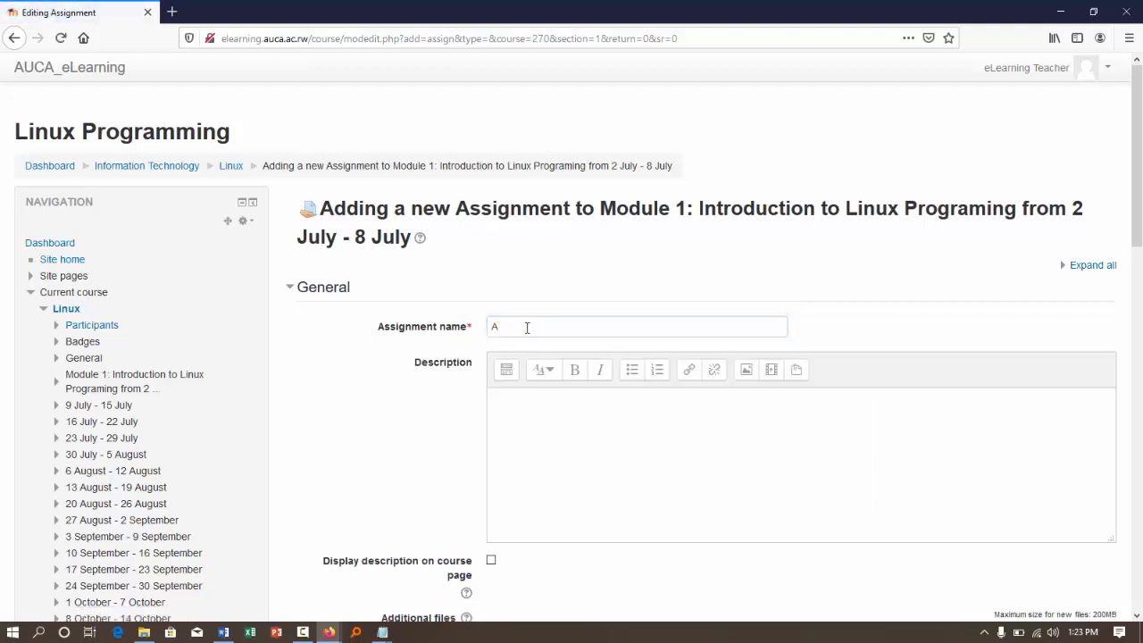
click(533, 328)
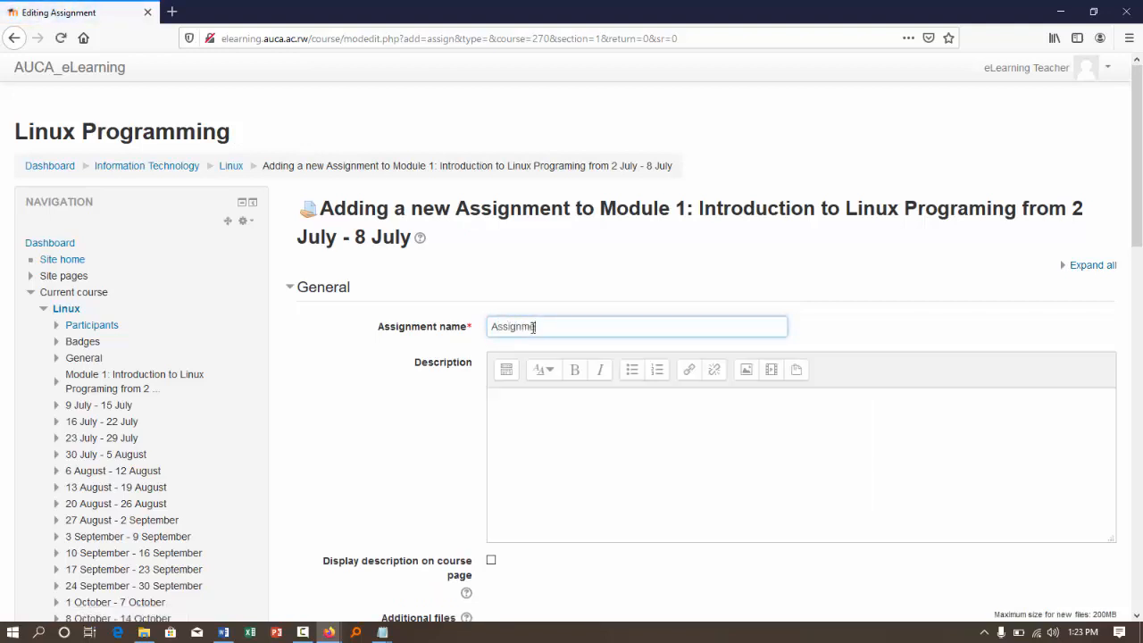
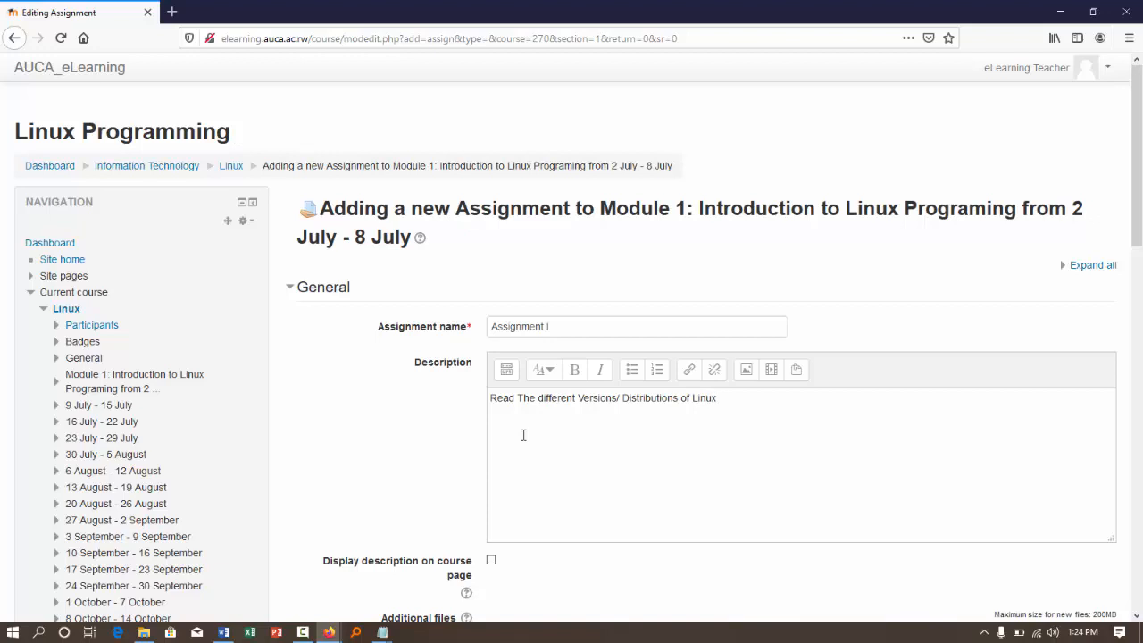
- Make the assignment description line "Read The different Versions/ Distributions of Linux" bold
click(506, 370)
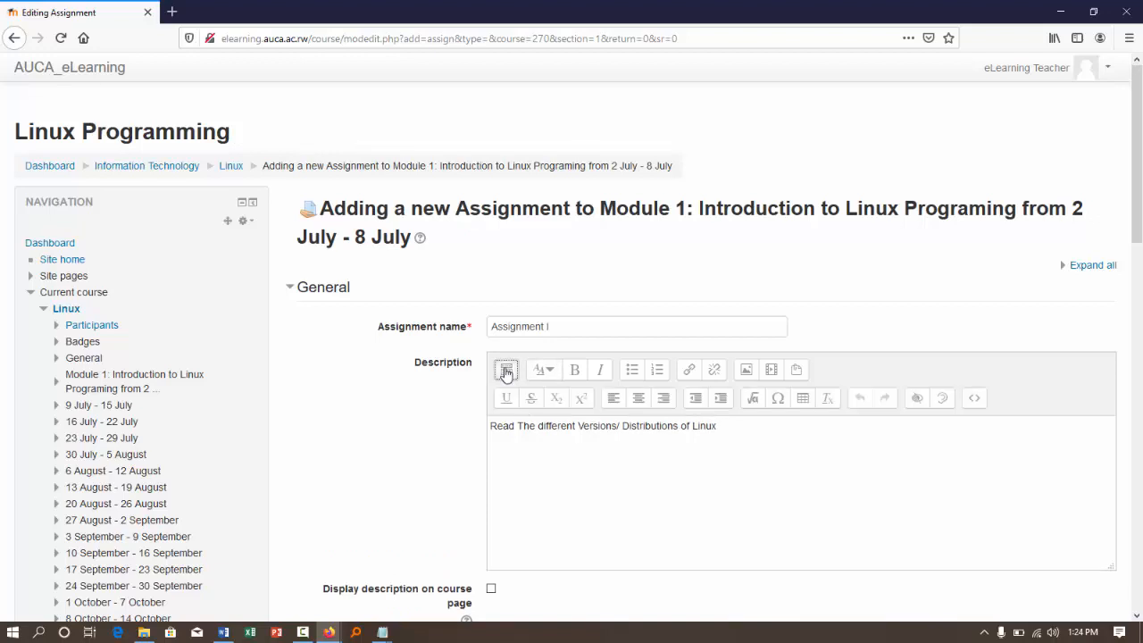
click(576, 375)
triple_click(521, 427)
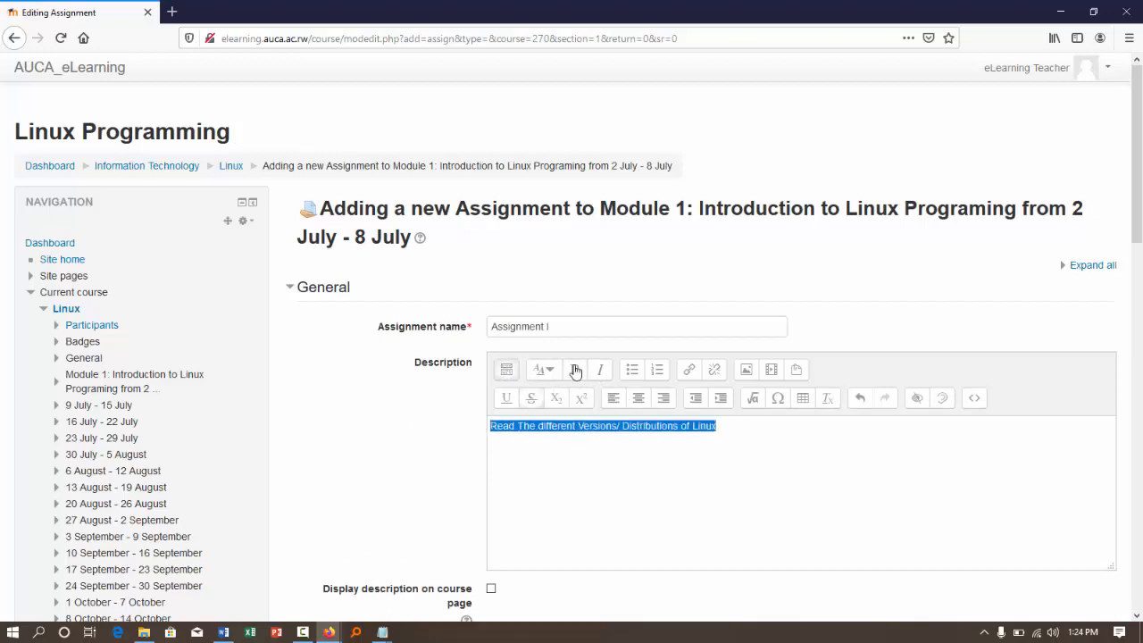
- Add a second description line, "For More, Please read the attached file", and have the description displayed on the course page
click(760, 432)
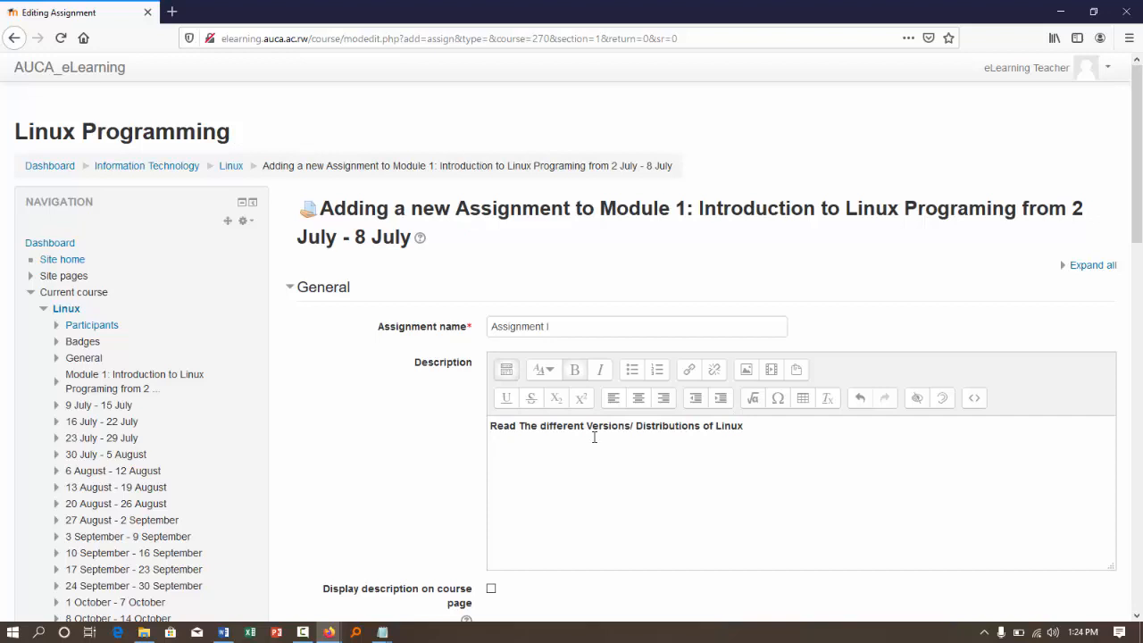
text(More, Please read the attached file)
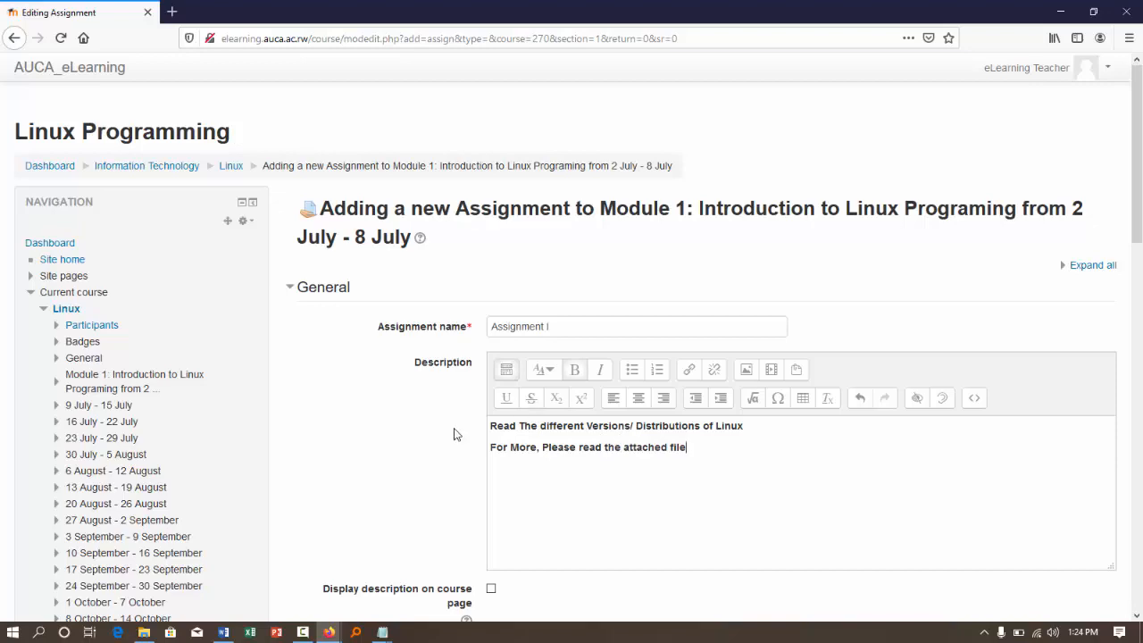
scroll(528, 459, down, 2)
click(491, 486)
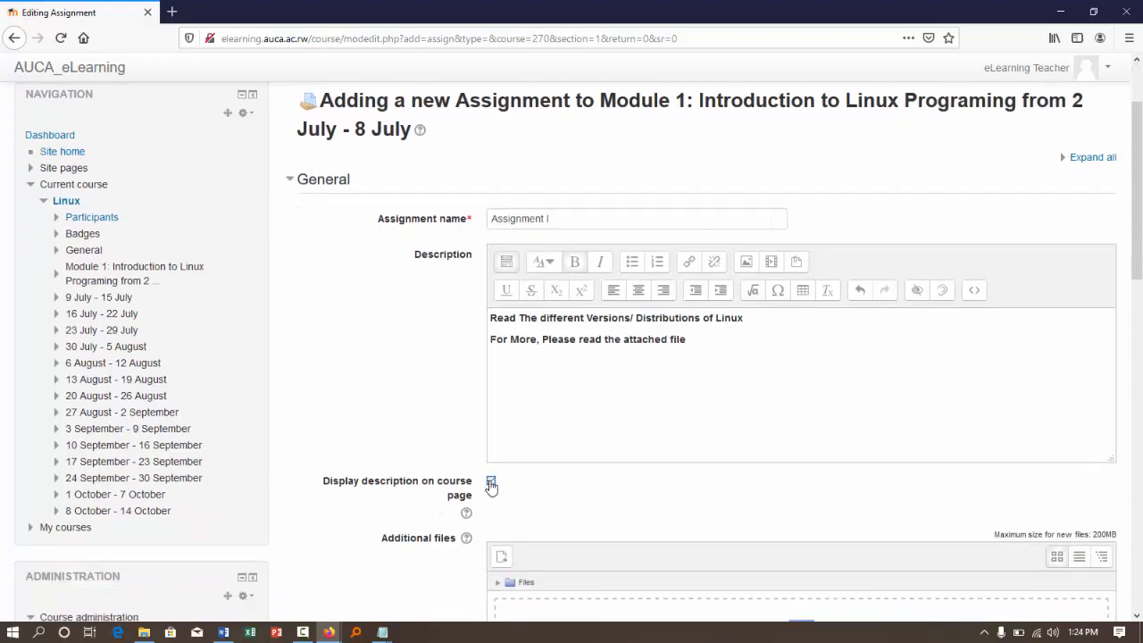
- Attach the PDF of the Capstone Project on C12 Online Instructional Technology from the AUA Online Certifications folder as an additional file
scroll(224, 518, down, 3)
click(143, 633)
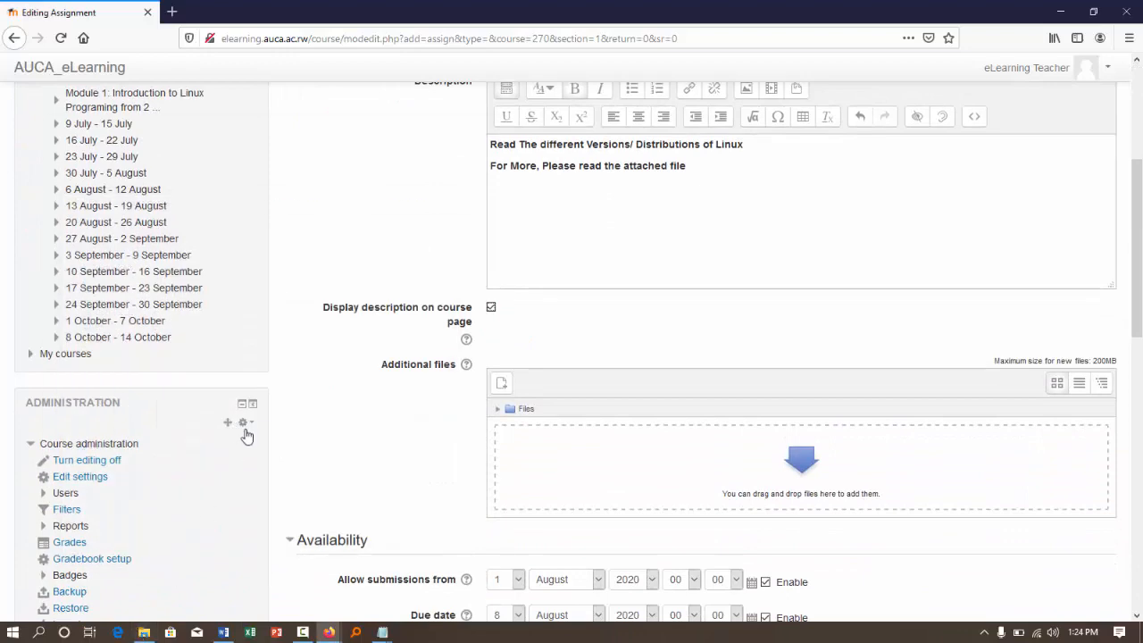
click(143, 632)
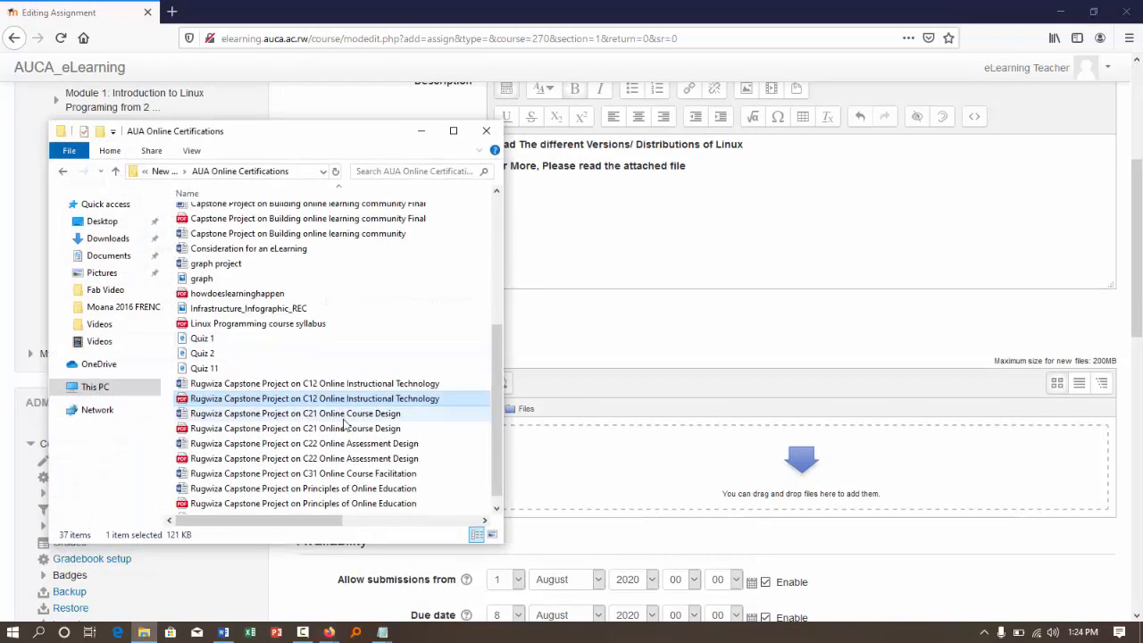
drag(332, 401, 622, 447)
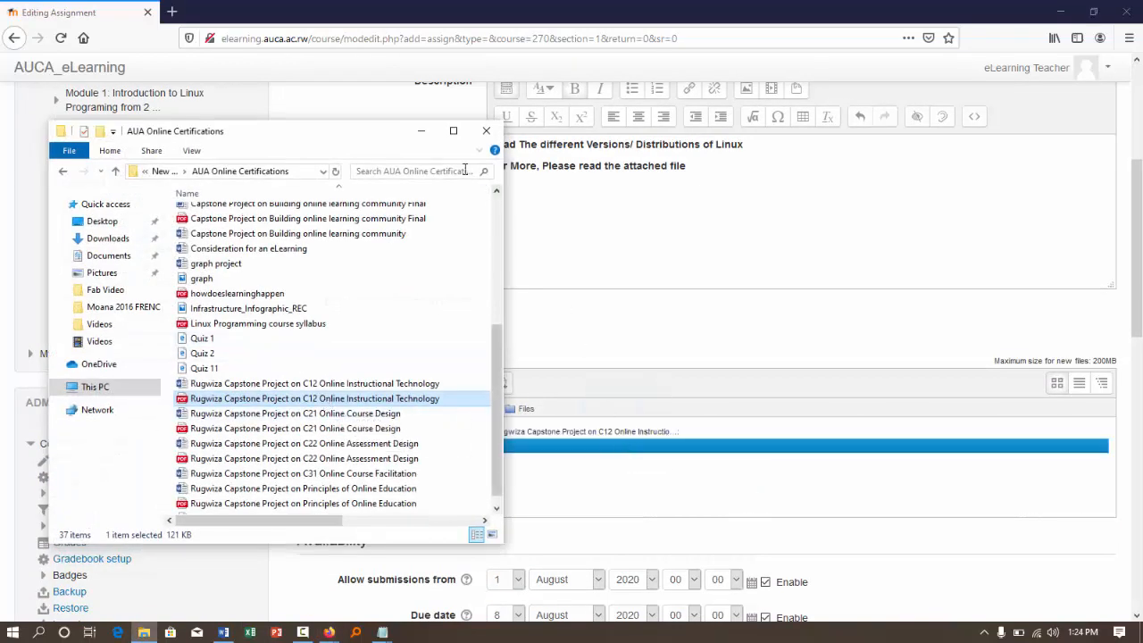
click(421, 131)
- Allow online text submissions for the assignment in addition to file submissions
scroll(385, 529, down, 3)
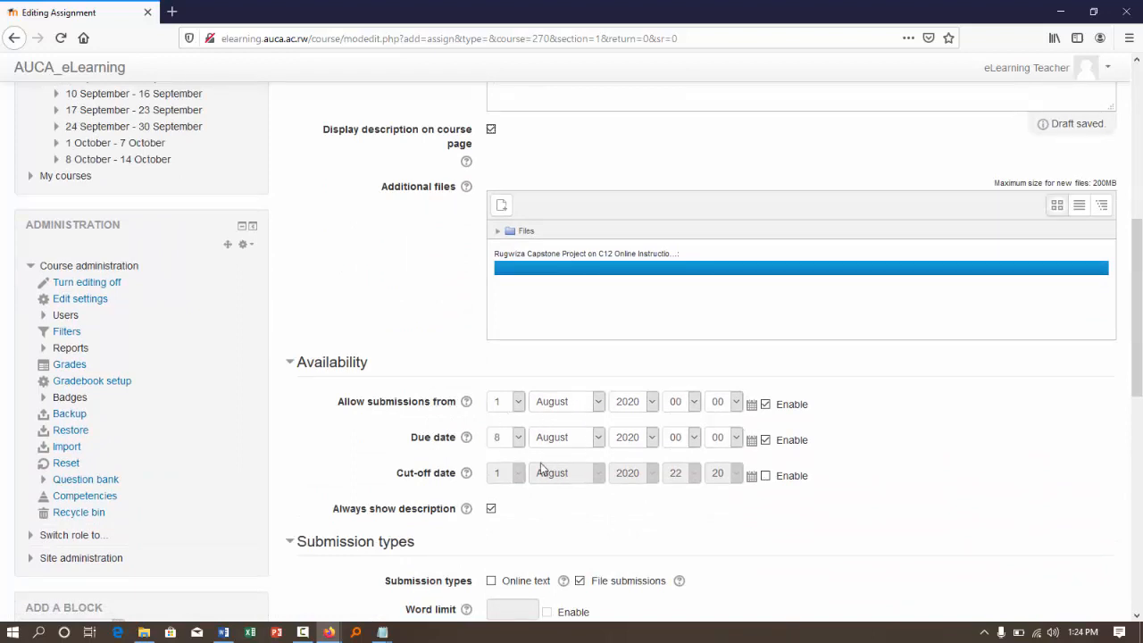
scroll(542, 459, down, 1)
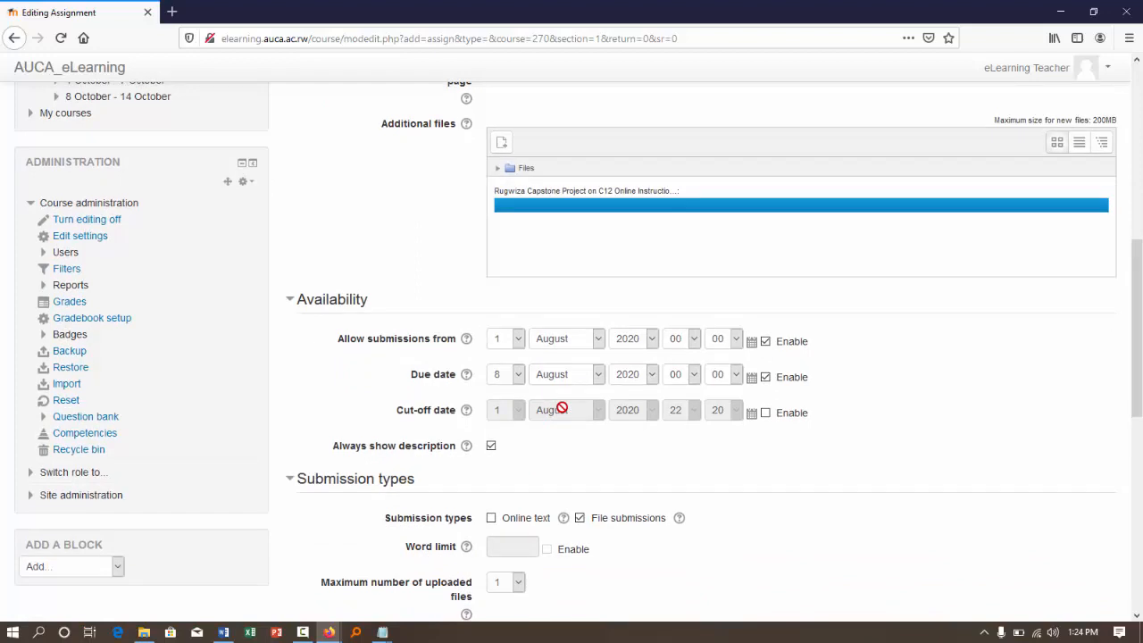
scroll(563, 406, down, 2)
scroll(568, 402, down, 1)
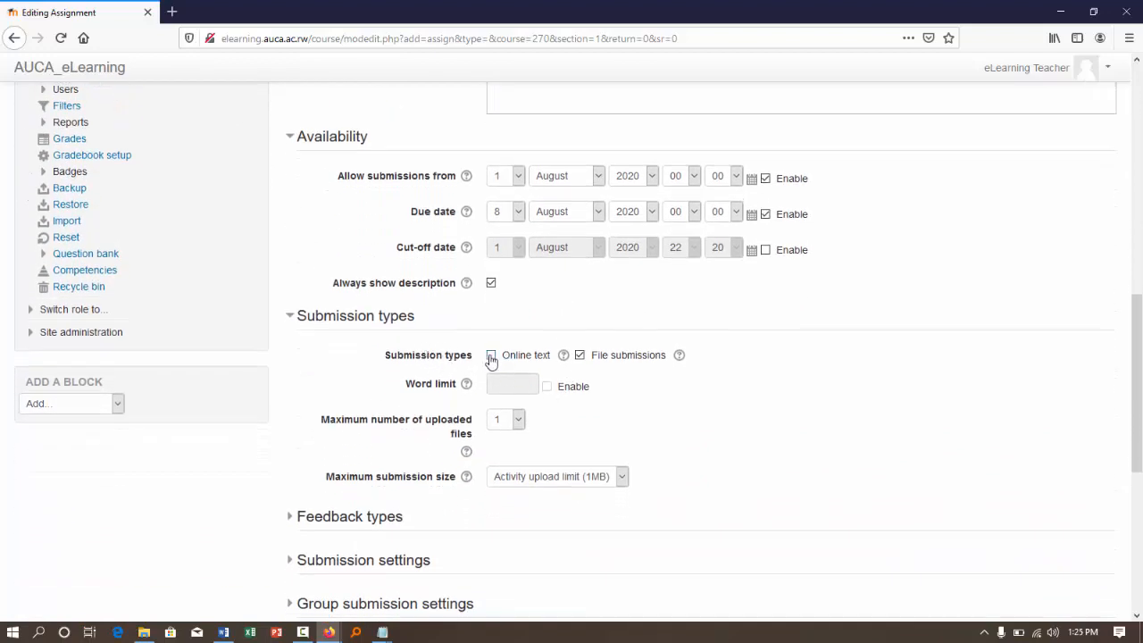
click(491, 355)
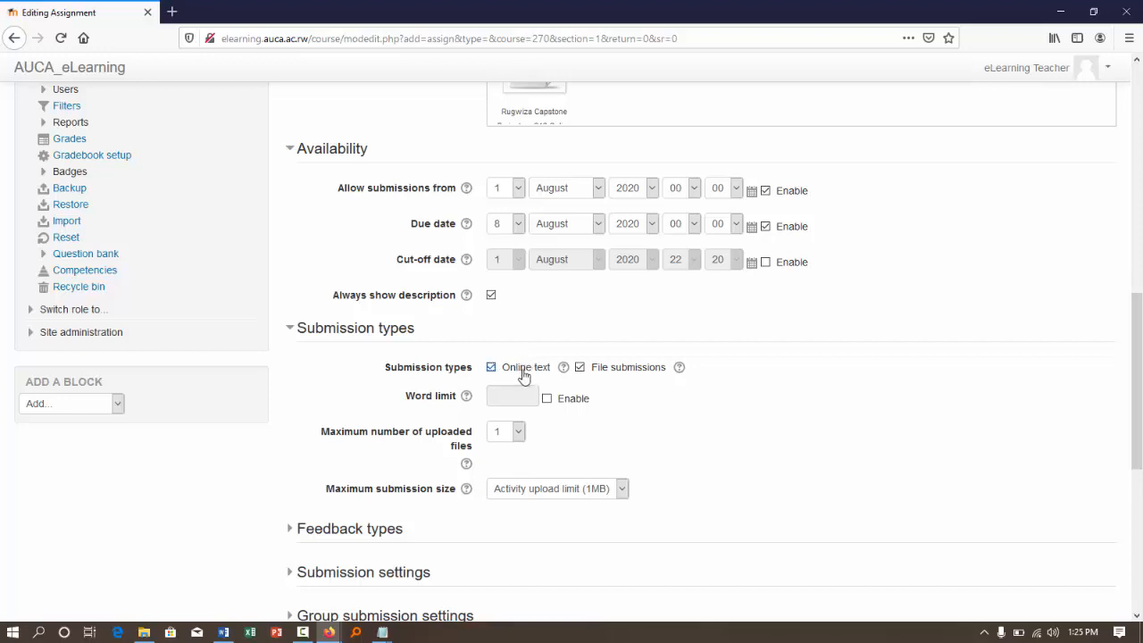
- Examine the assignment's feedback types, submission settings and group submission settings
scroll(524, 376, down, 2)
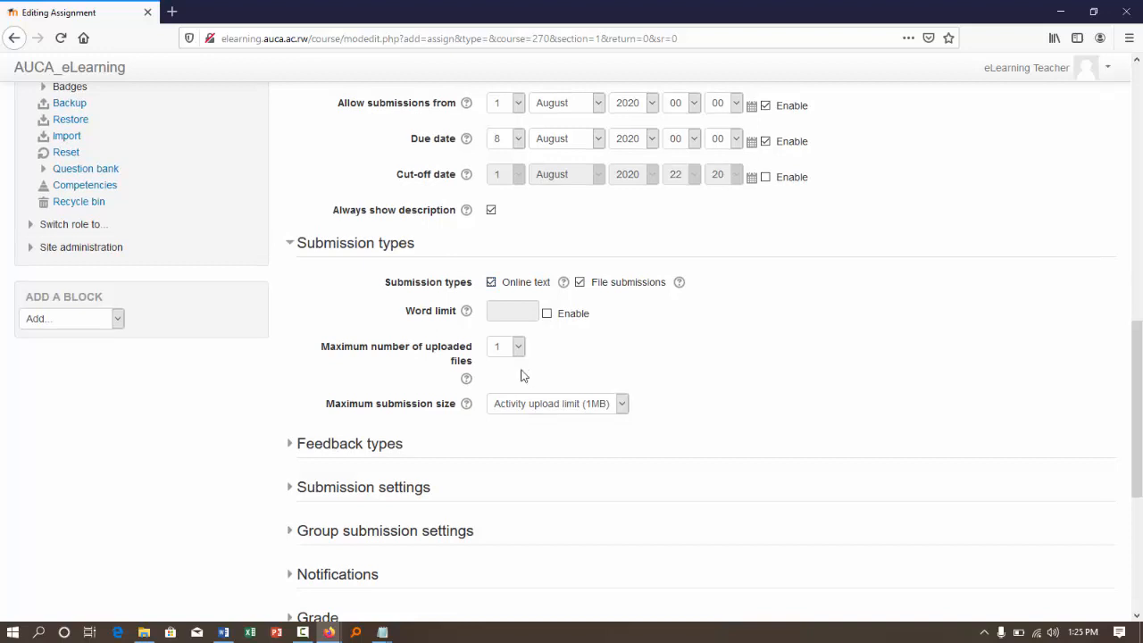
click(348, 446)
scroll(515, 426, down, 2)
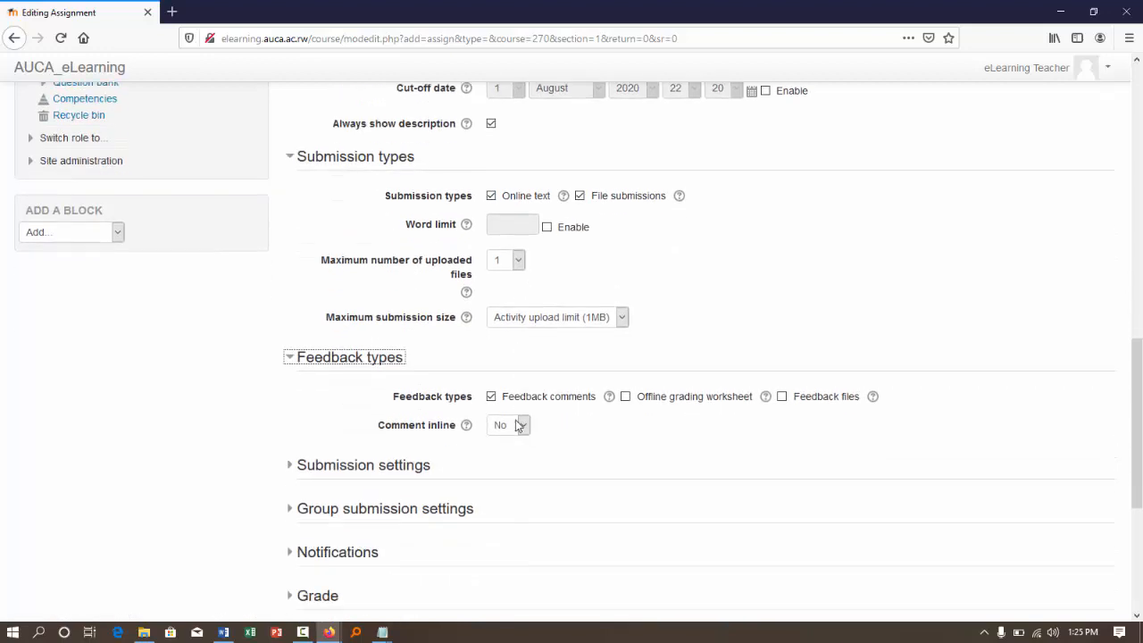
click(346, 456)
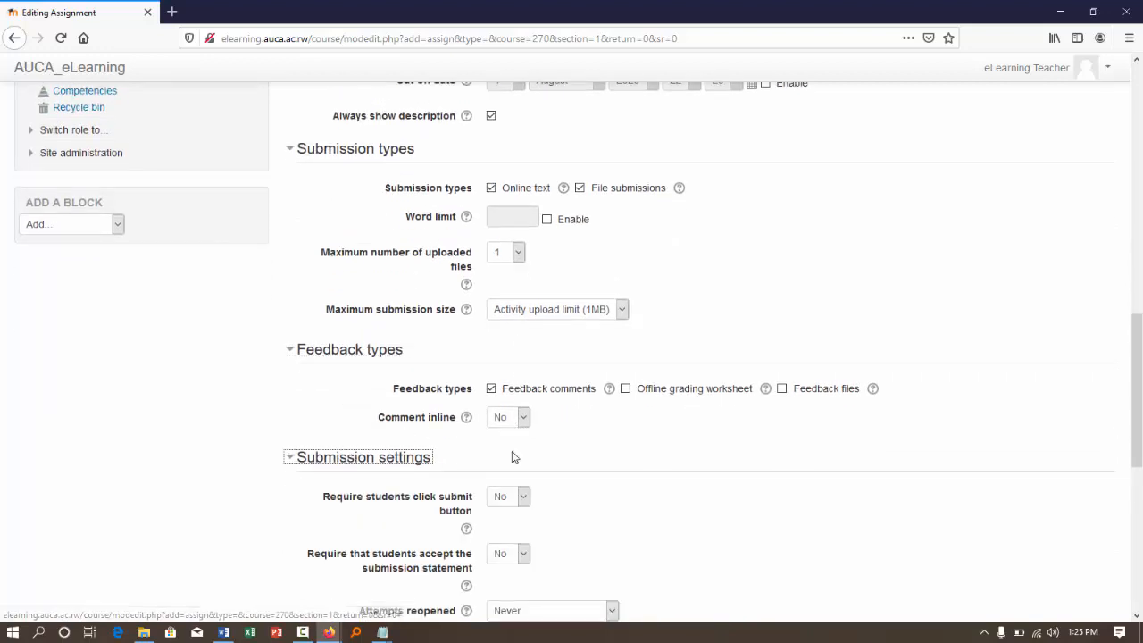
scroll(511, 453, down, 3)
scroll(471, 349, down, 3)
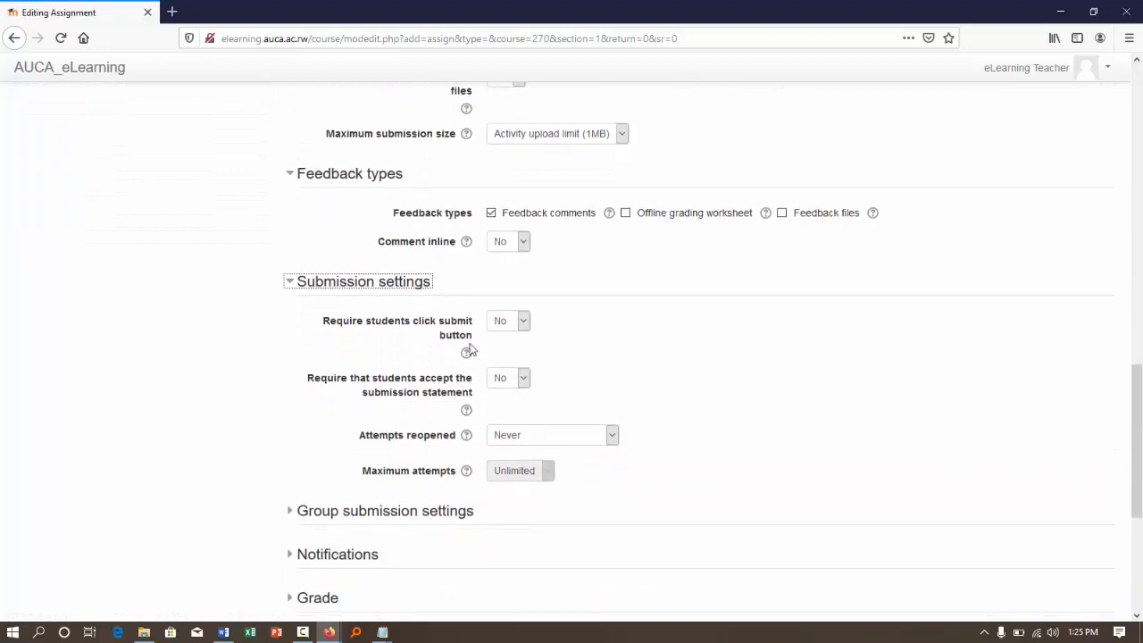
scroll(424, 323, down, 2)
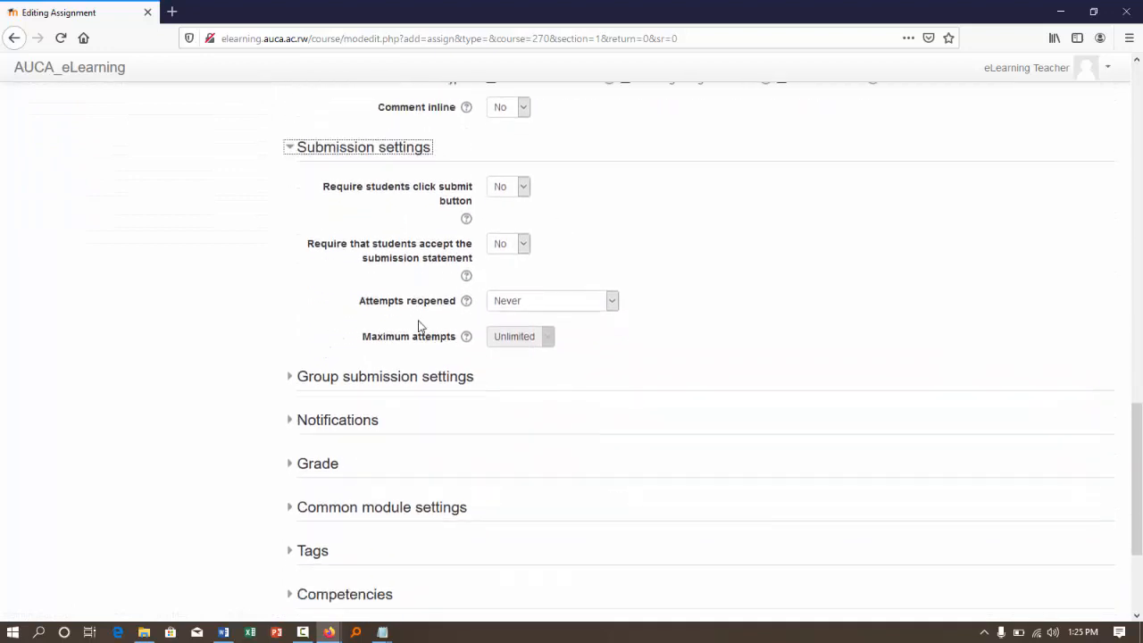
click(349, 330)
scroll(351, 331, down, 2)
scroll(351, 330, down, 2)
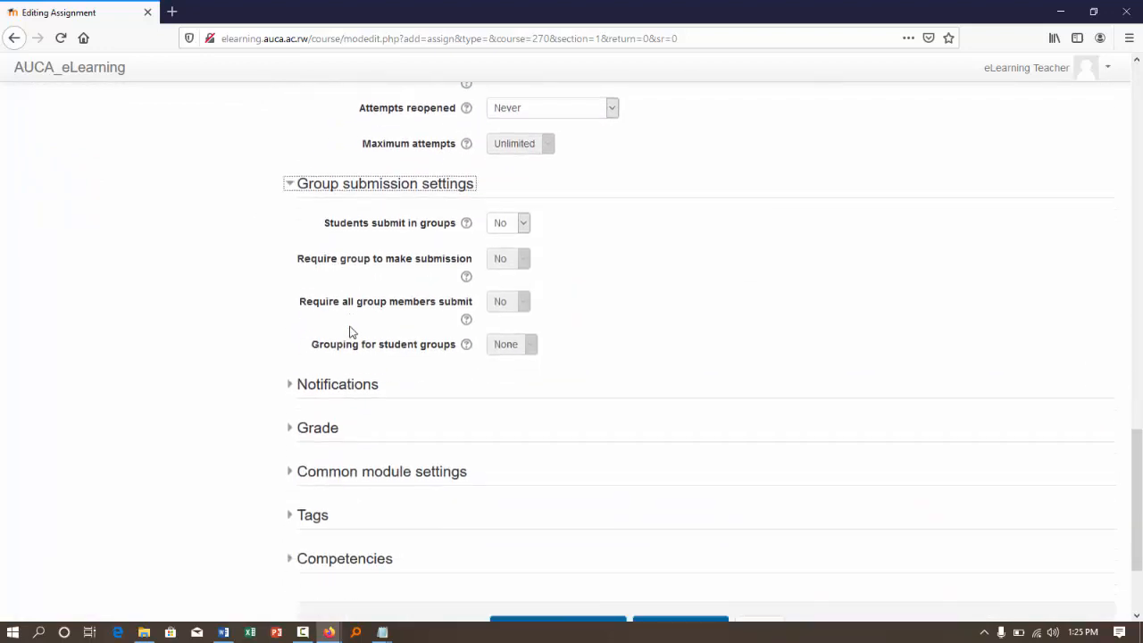
- Try letting students submit in groups by choosing Yes, and set the option back to No
click(523, 194)
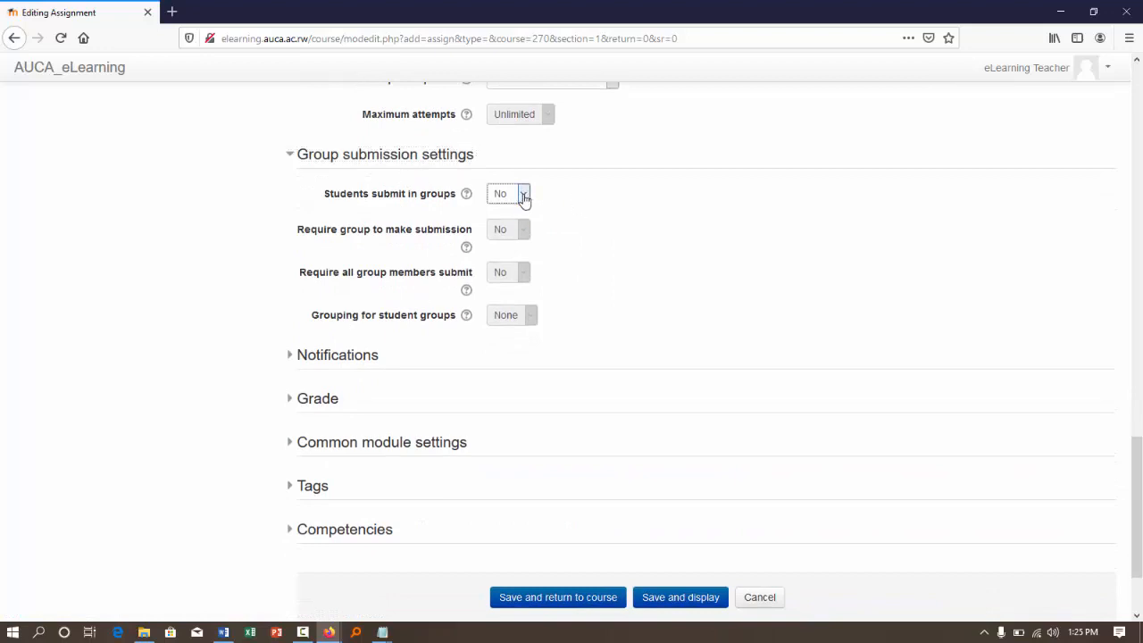
click(518, 232)
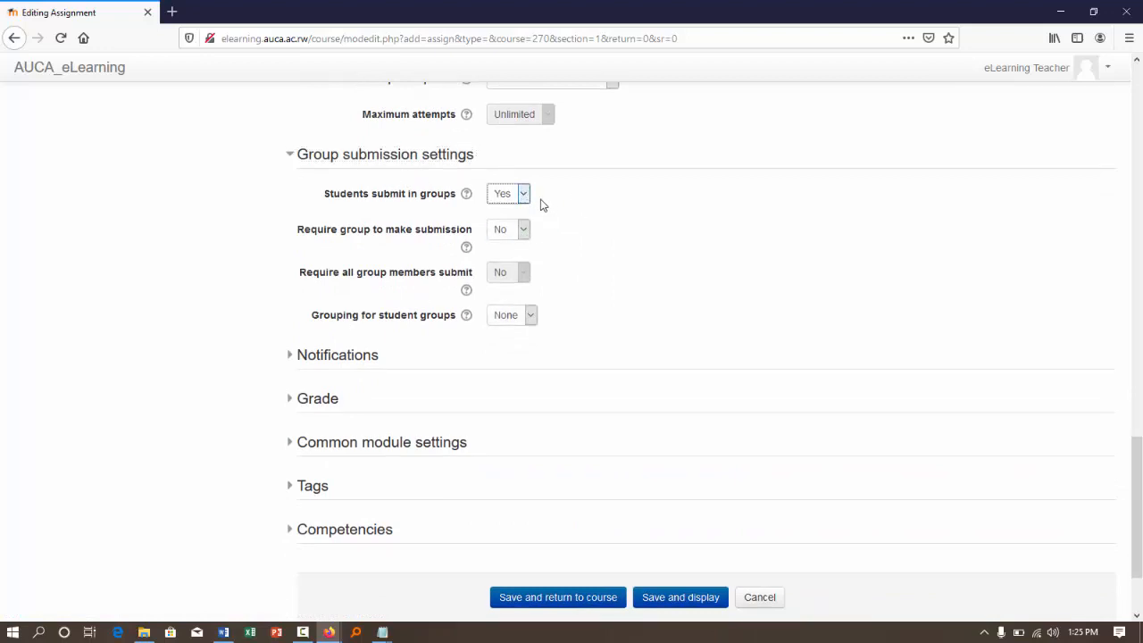
click(524, 195)
click(502, 218)
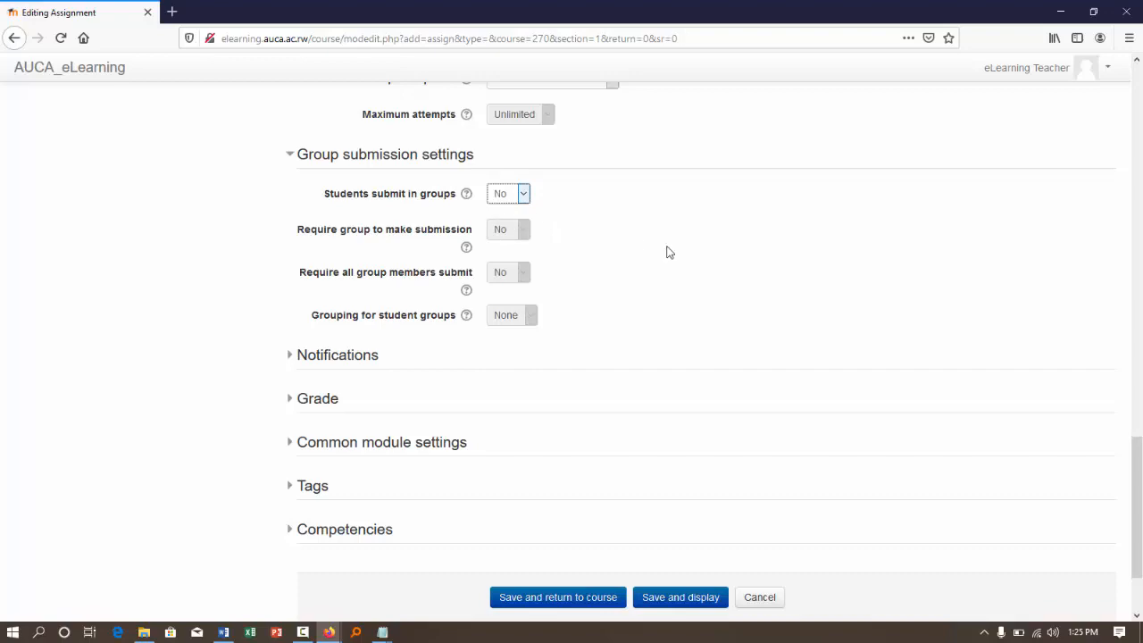
- Save the assignment and return to the course page
scroll(668, 250, down, 3)
click(566, 479)
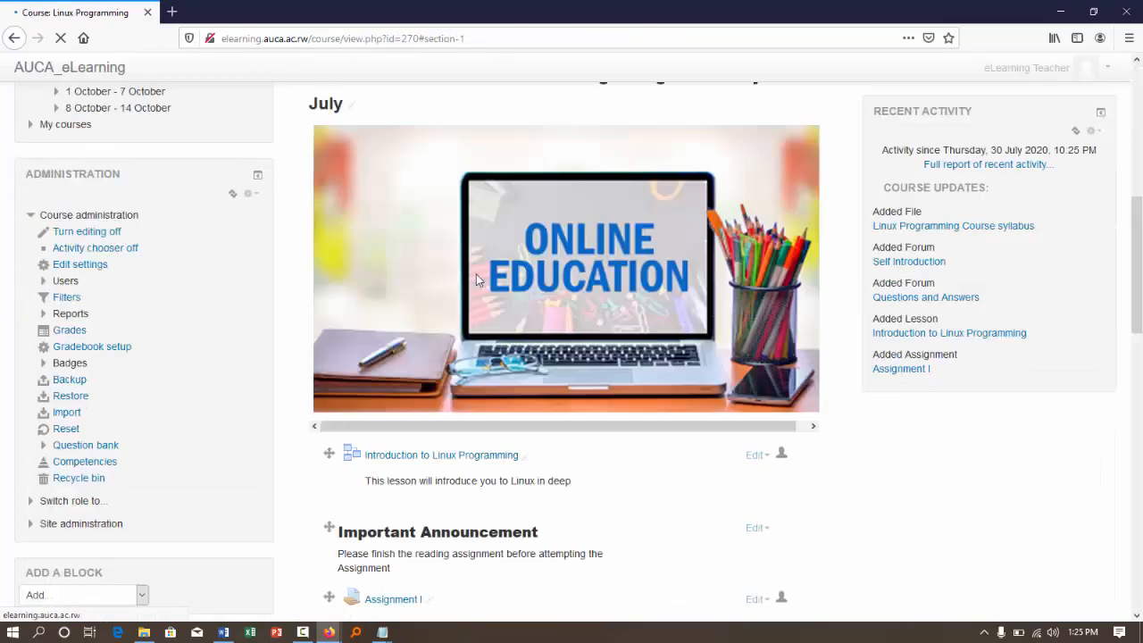
- Review the course page, examining the introductory forums, the welcome label and the Module 1 content including the new assignment
scroll(476, 279, down, 5)
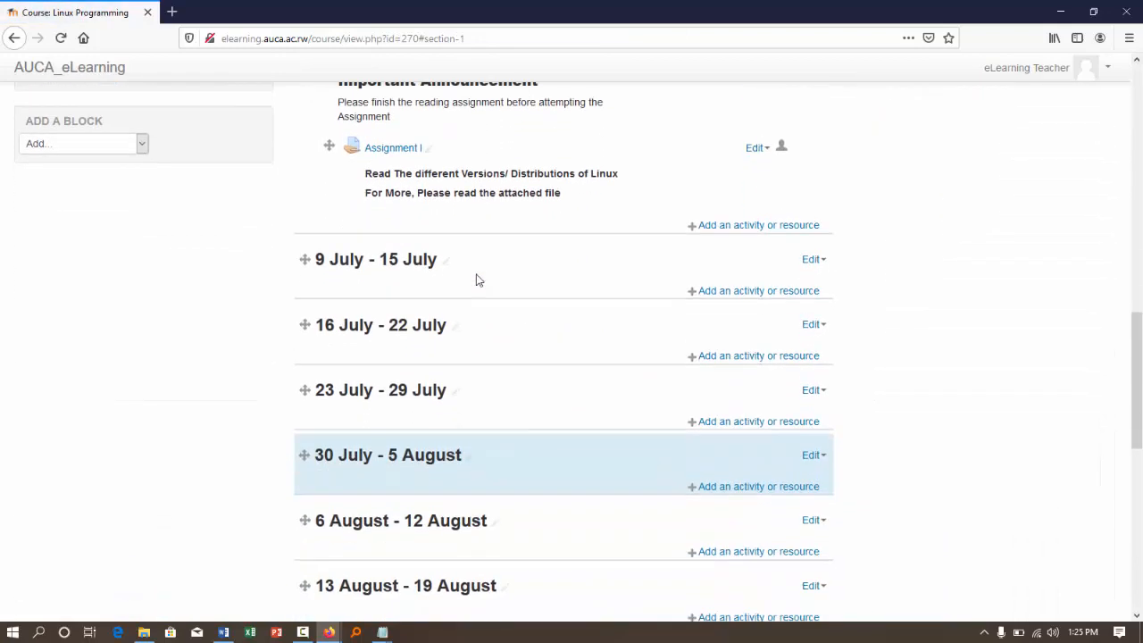
scroll(476, 279, up, 1)
scroll(476, 279, up, 2)
scroll(476, 280, down, 4)
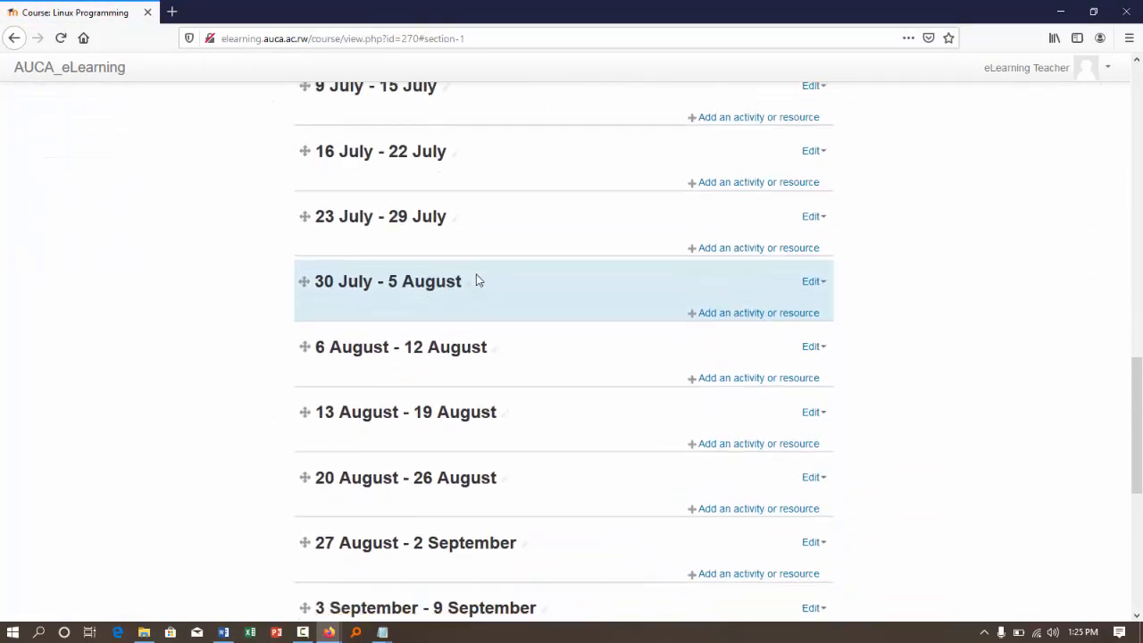
scroll(476, 279, up, 8)
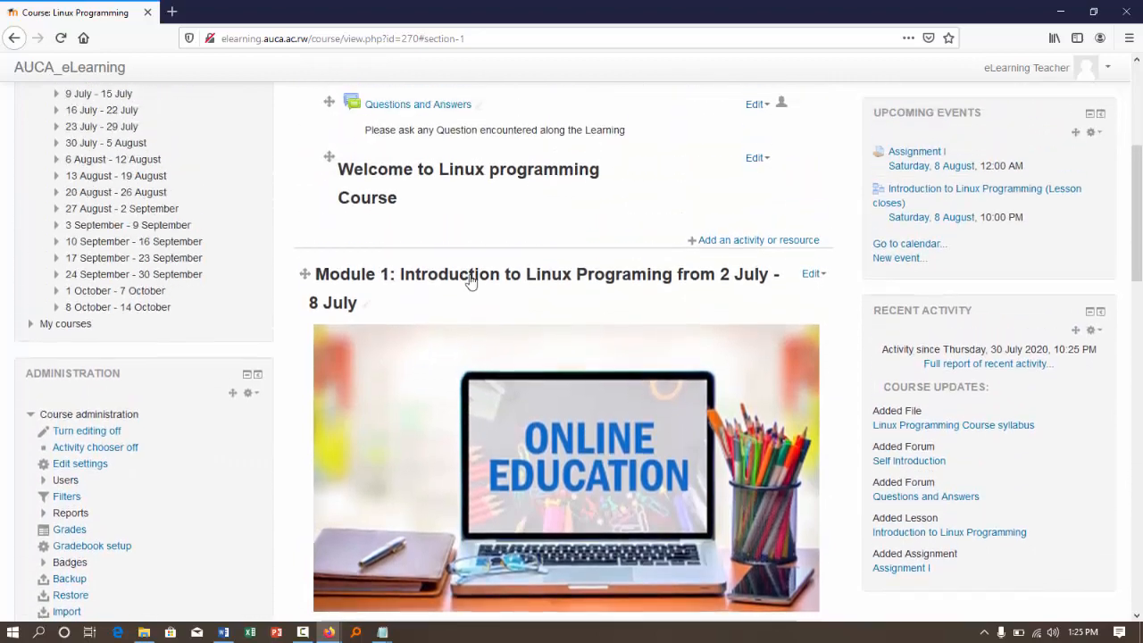
scroll(715, 327, down, 4)
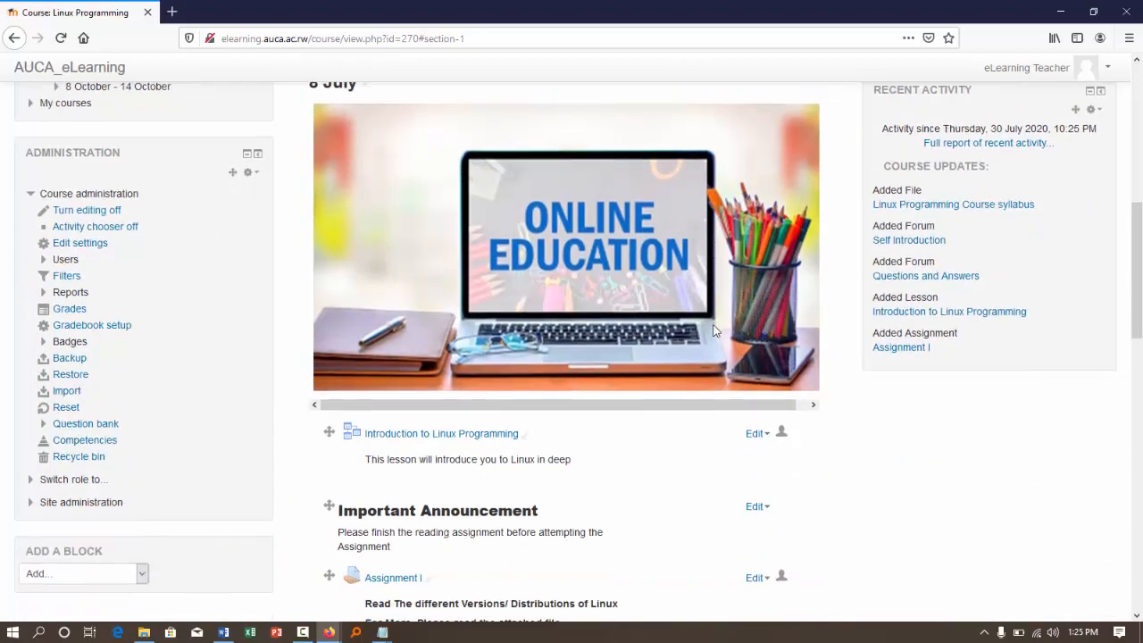
scroll(715, 331, up, 2)
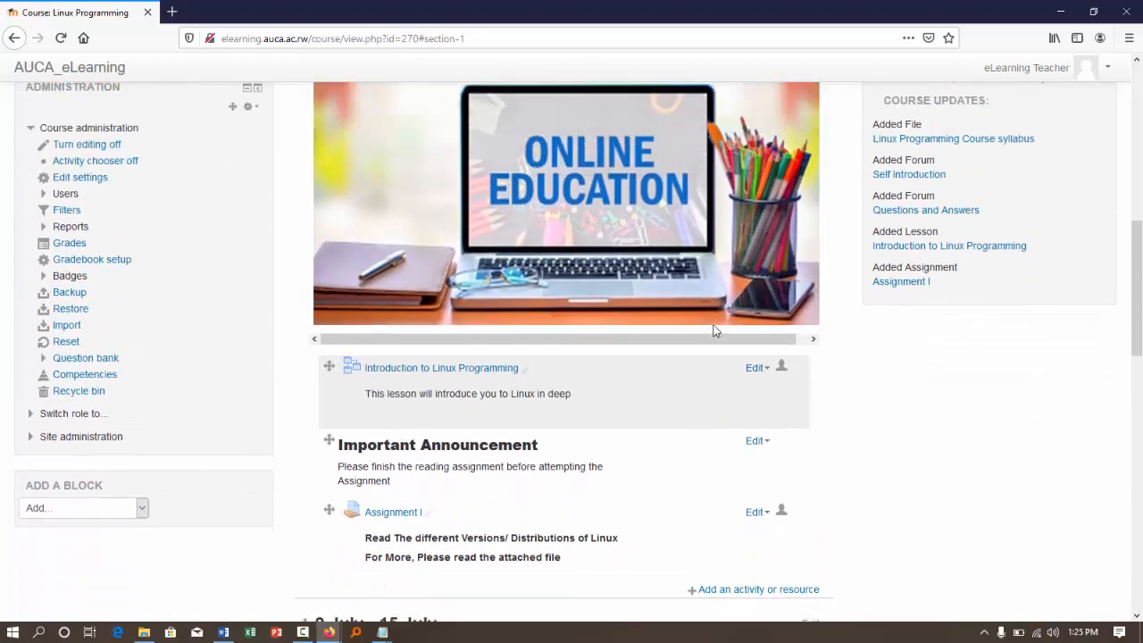
scroll(714, 331, up, 4)
scroll(715, 330, down, 3)
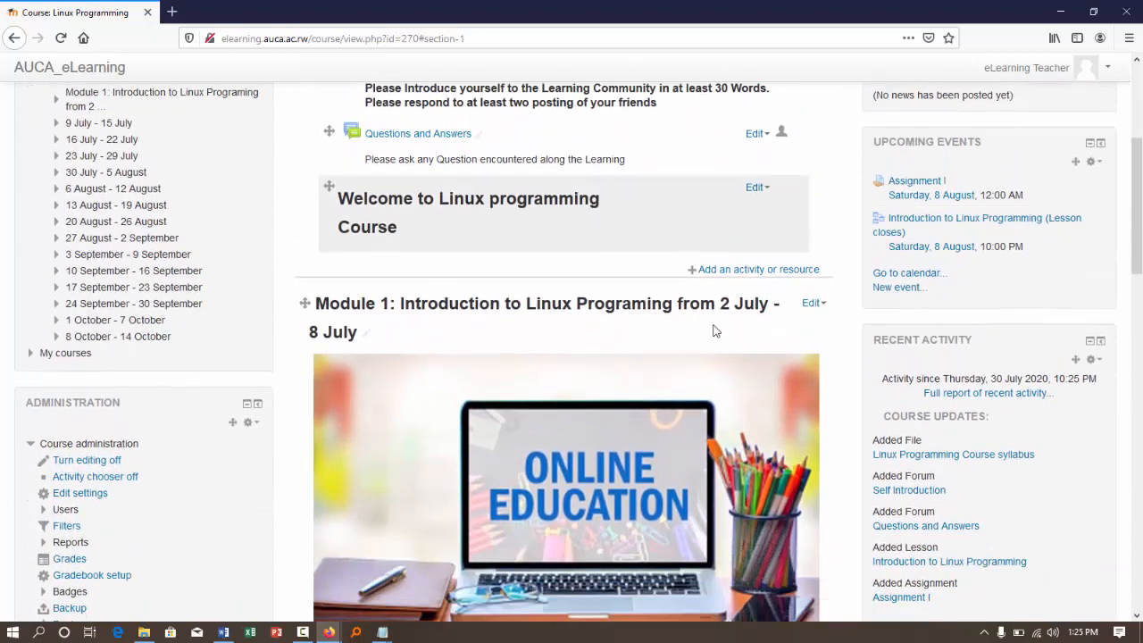
- Add a Forum activity to Module 1, below Assignment I
scroll(715, 327, down, 4)
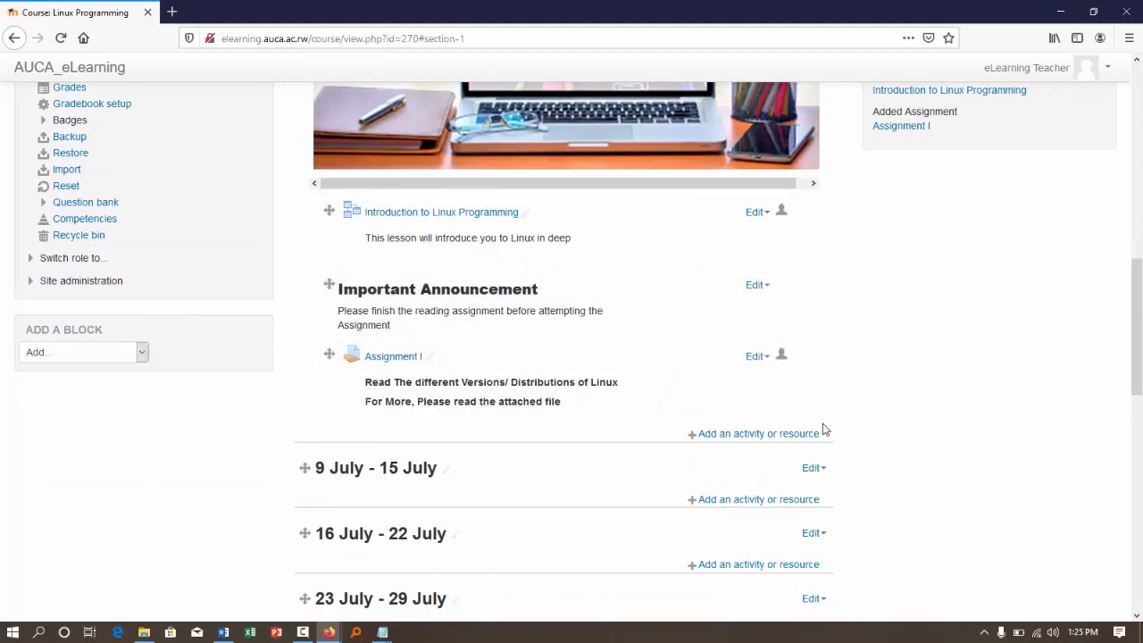
click(766, 435)
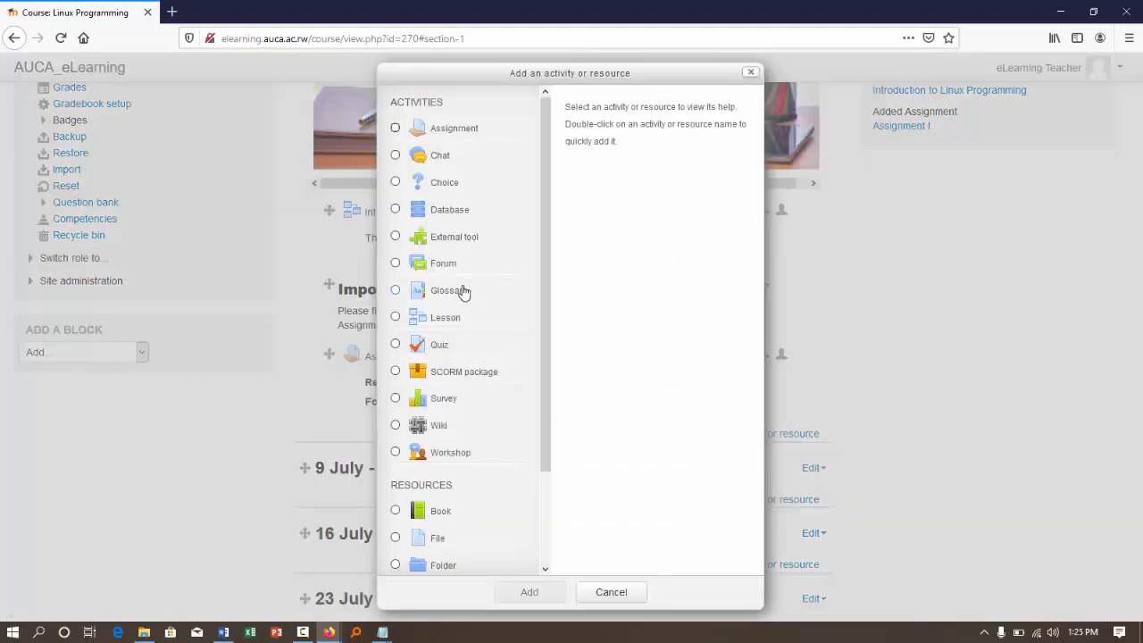
click(396, 262)
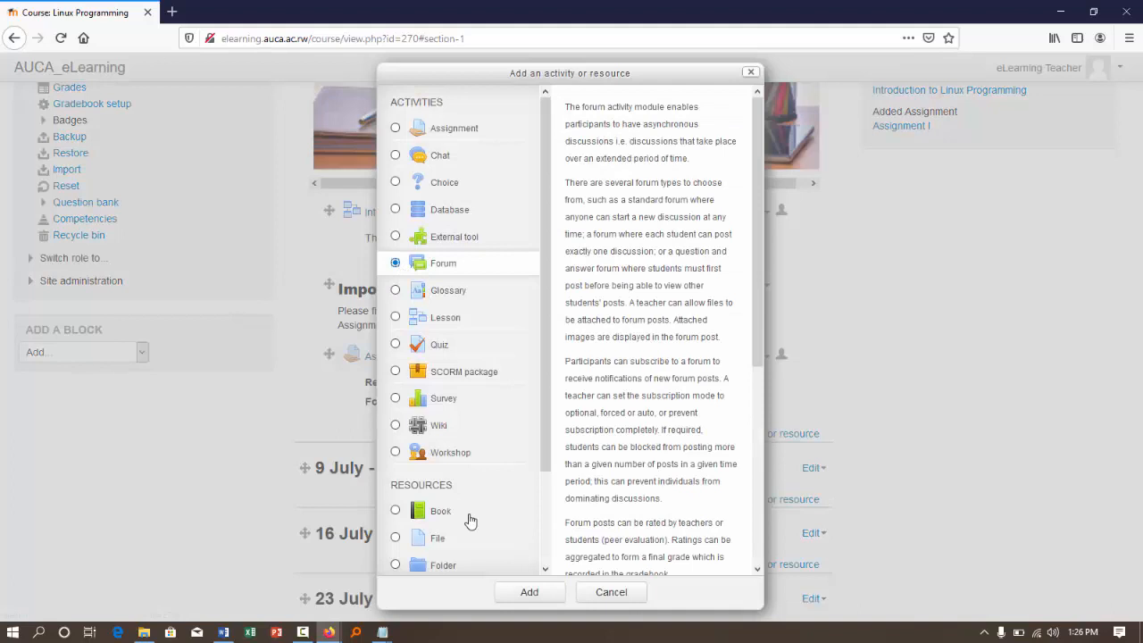
click(554, 597)
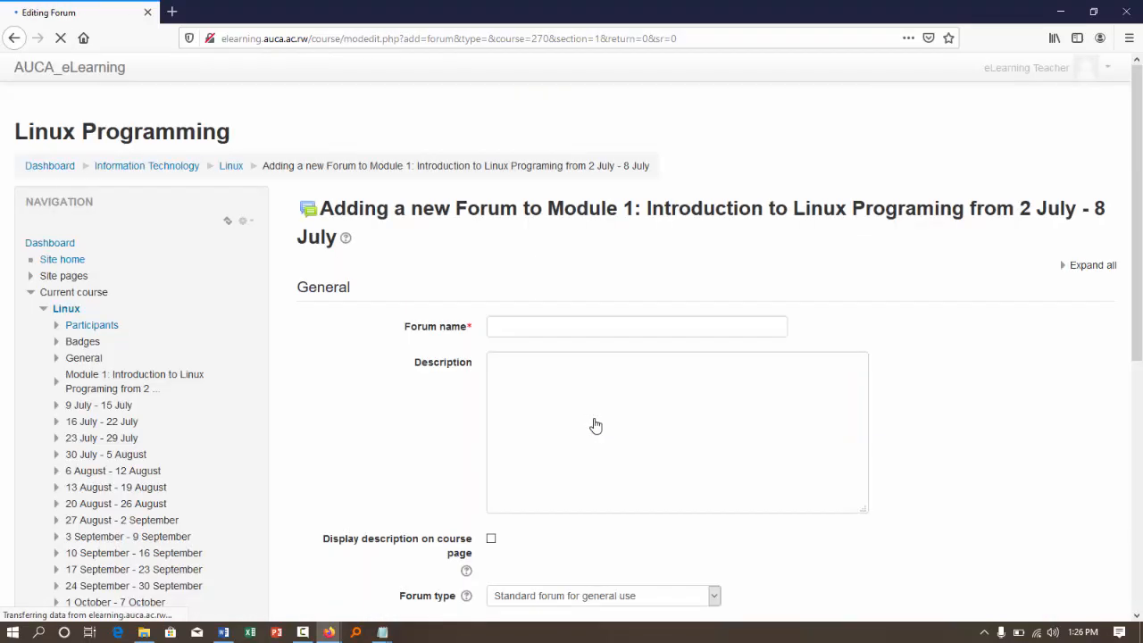
- Name the forum "Q & A for Leasson I" and enter the description "Please ask any Qstns encountered along the reading of Lesson I"
click(522, 331)
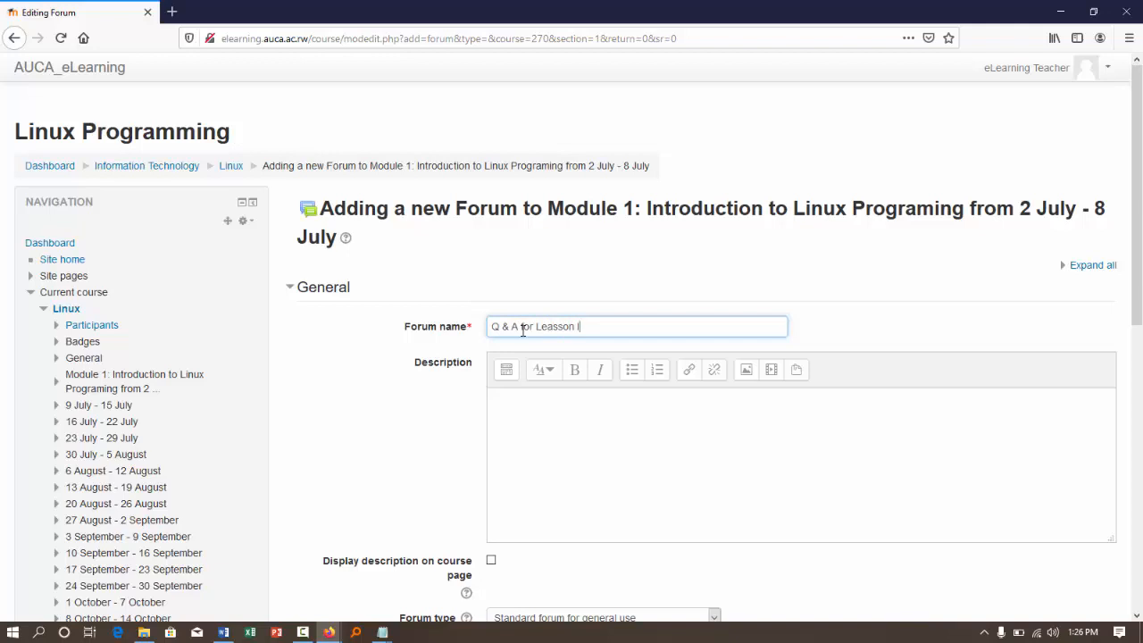
click(541, 477)
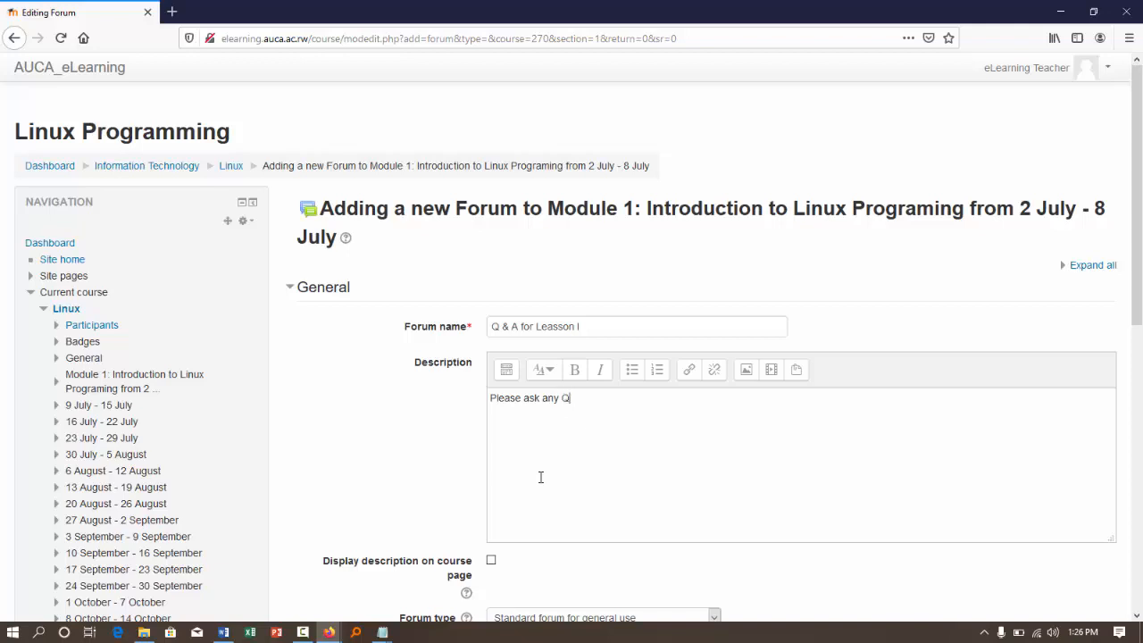
text(Please ask any Qstns)
text(encounterresd)
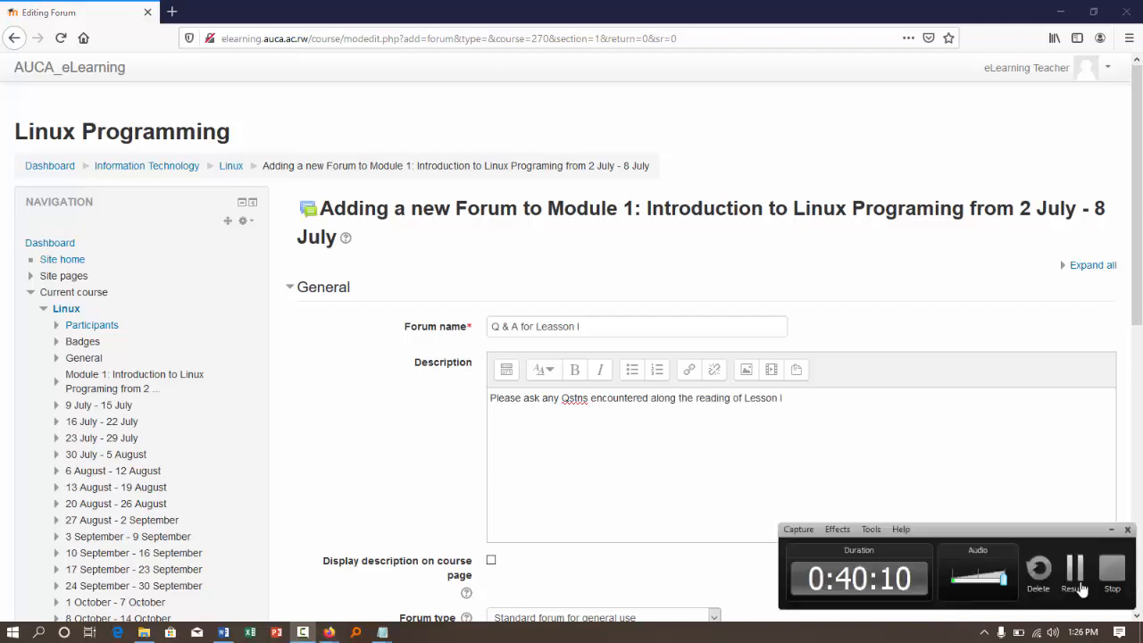
- Correct "Qstns" to "Qstn" in the forum description and enable displaying the description on the course page
click(587, 402)
key(BackSpace)
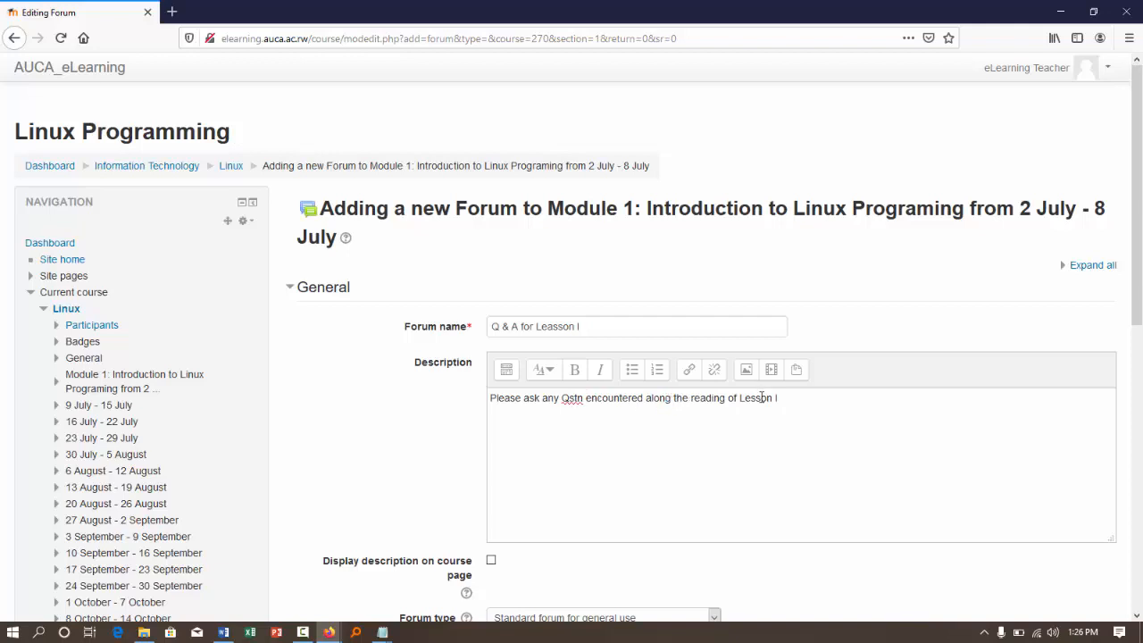
click(491, 561)
- Look over the remaining forum settings, leaving them at their defaults, and save the forum, returning to the course
scroll(490, 566, down, 3)
click(384, 514)
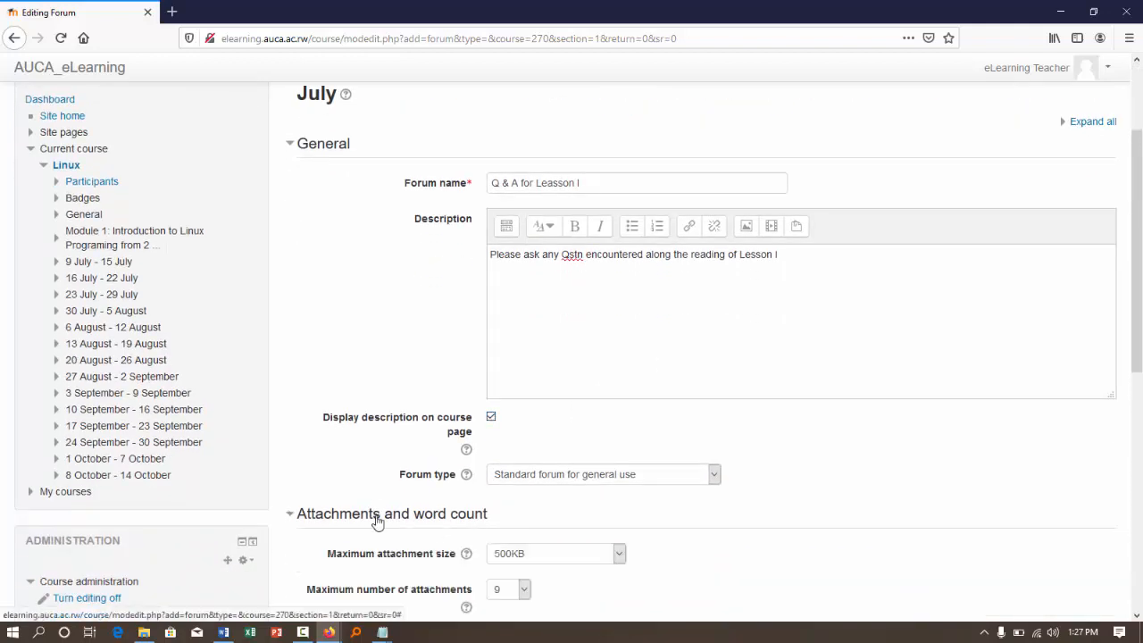
scroll(377, 523, down, 3)
scroll(491, 351, down, 3)
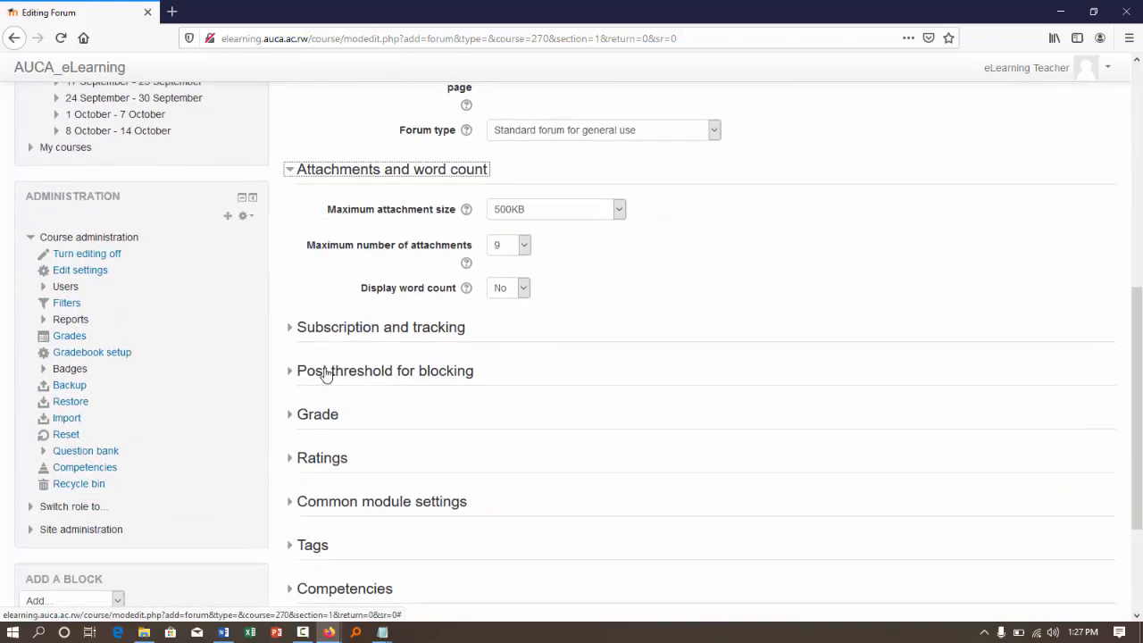
scroll(447, 393, down, 3)
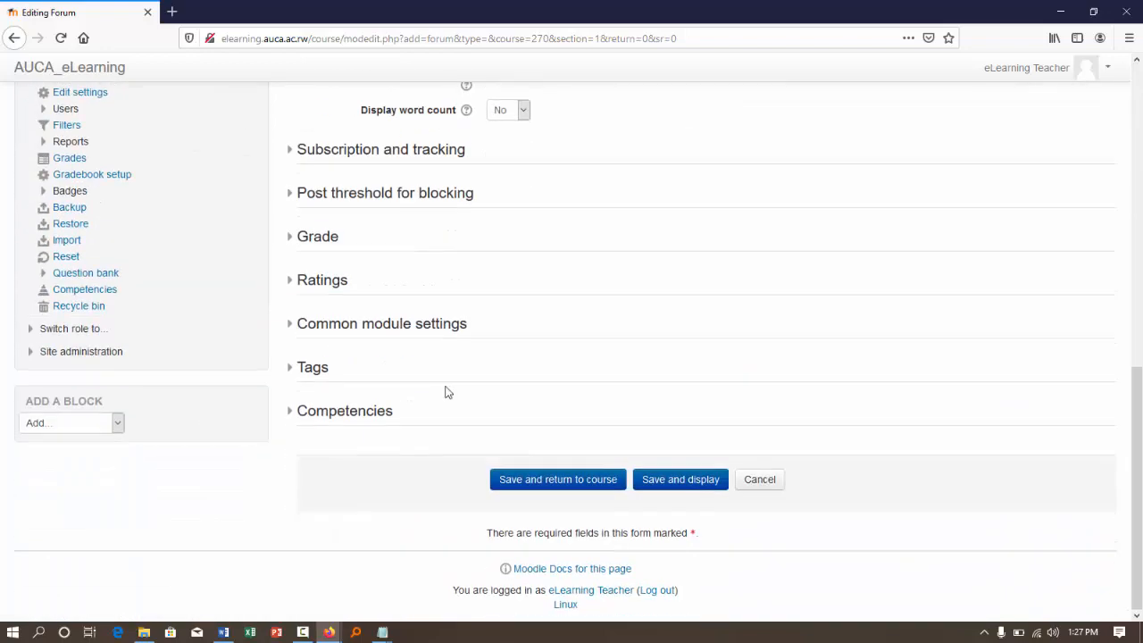
click(582, 479)
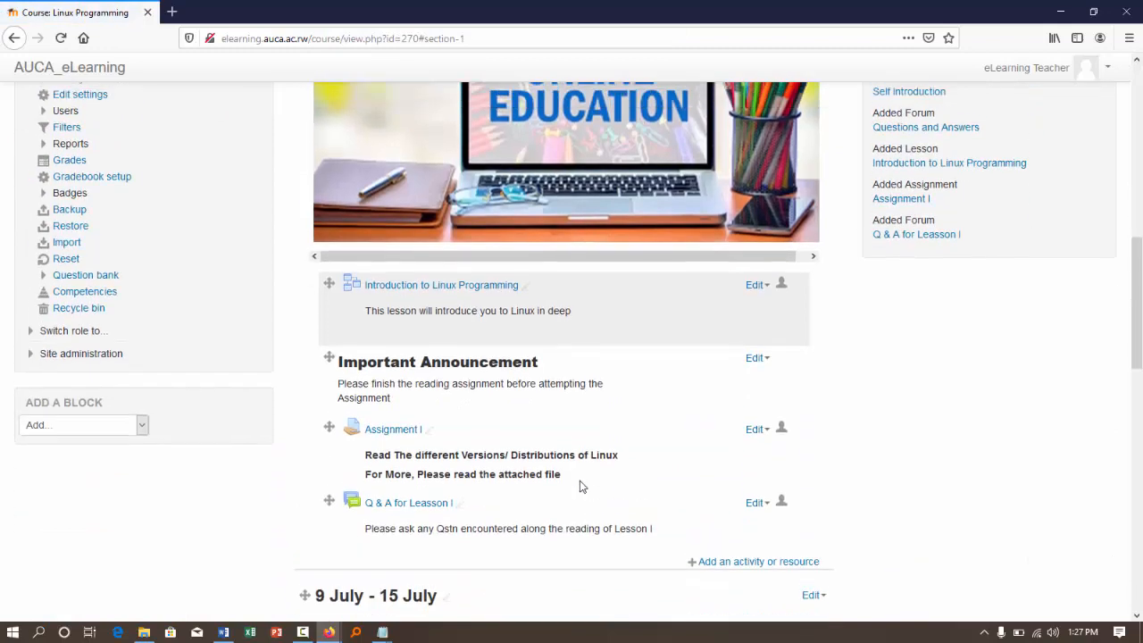
- Turn editing off and examine the course page's introductory section, Module 1 content and the 9 July - 15 July week
scroll(580, 485, up, 4)
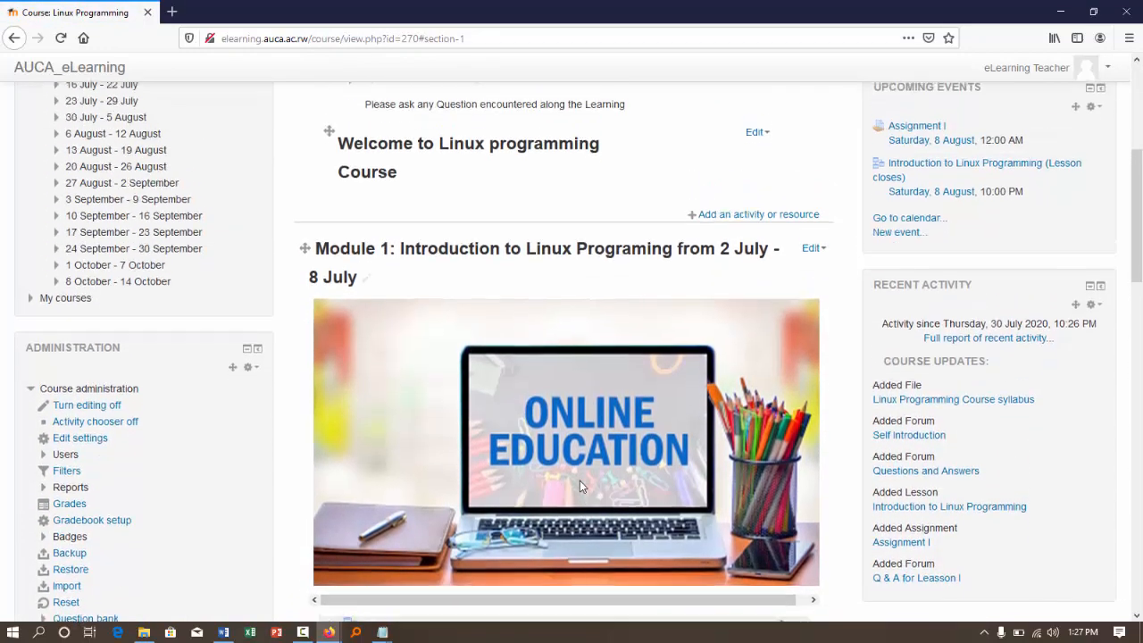
scroll(579, 485, down, 7)
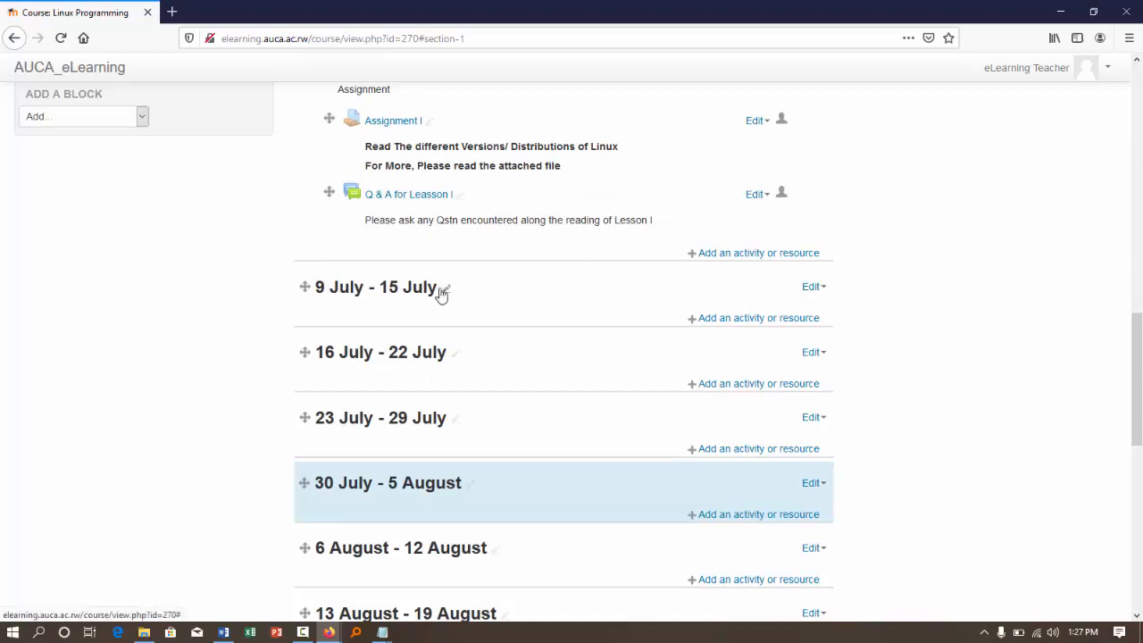
scroll(640, 278, up, 10)
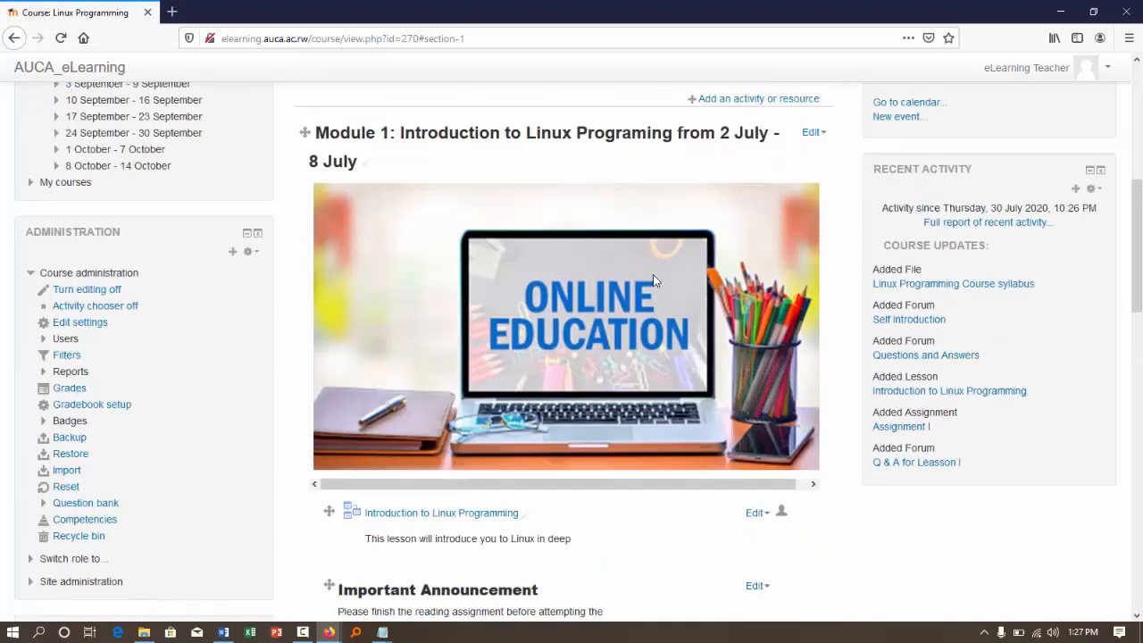
scroll(952, 236, up, 5)
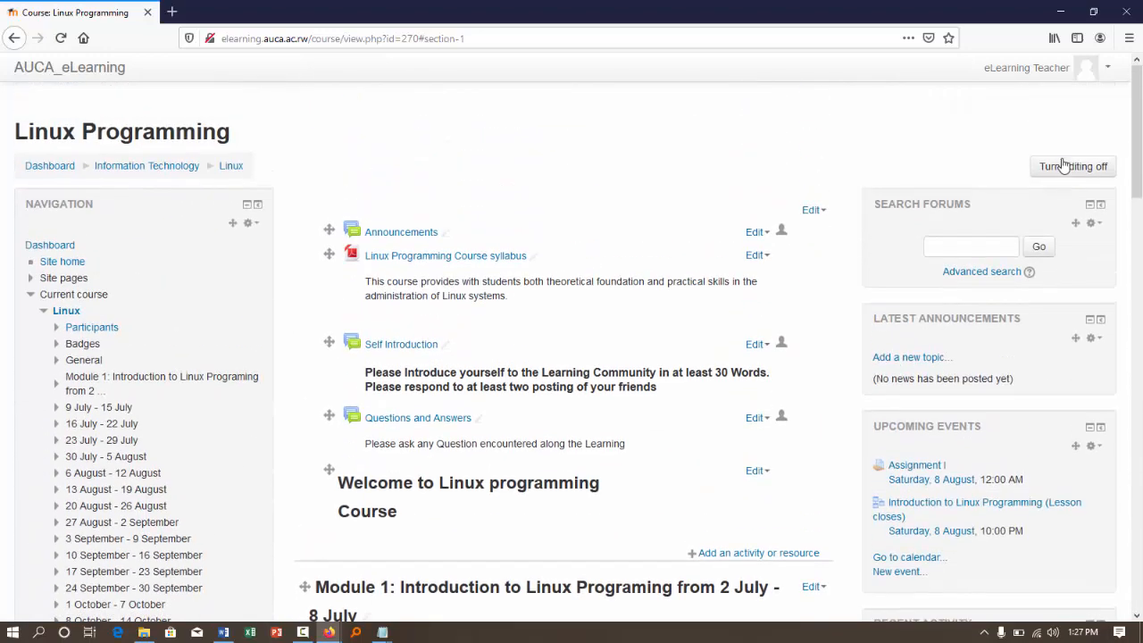
click(1052, 169)
scroll(715, 329, down, 4)
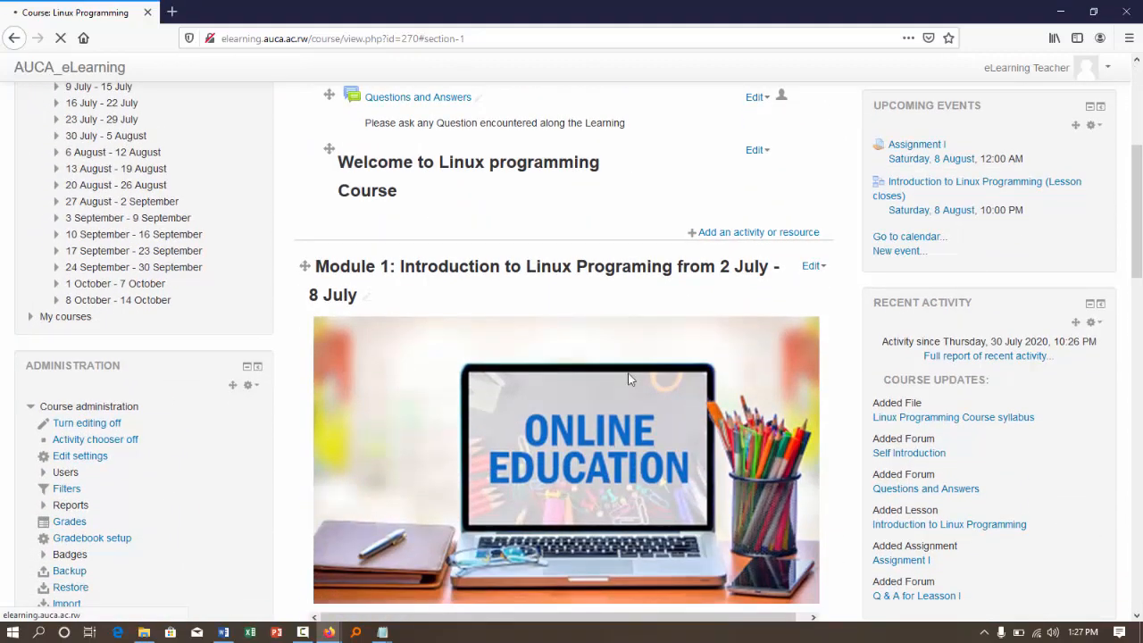
scroll(581, 407, down, 4)
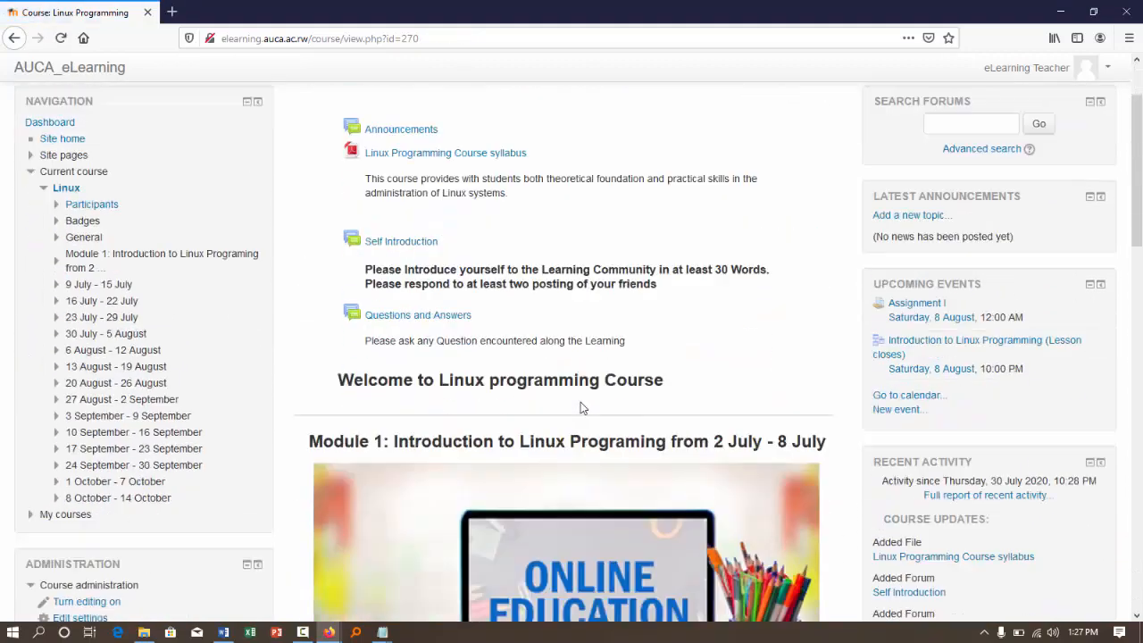
scroll(581, 408, down, 3)
scroll(581, 407, up, 5)
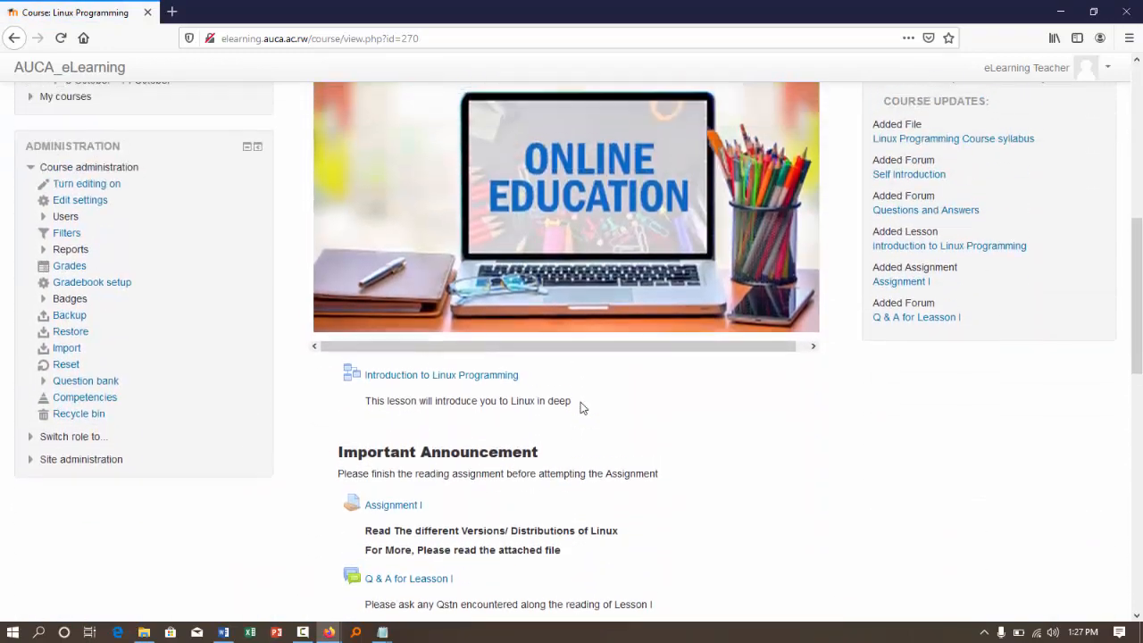
scroll(580, 407, up, 2)
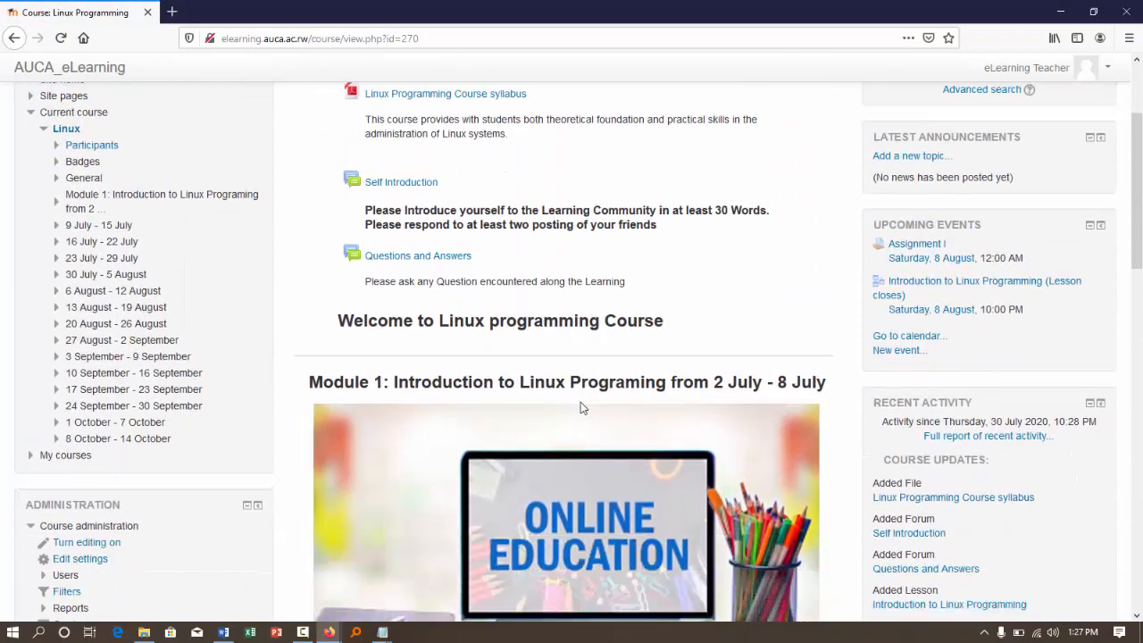
scroll(581, 407, down, 5)
scroll(581, 408, down, 3)
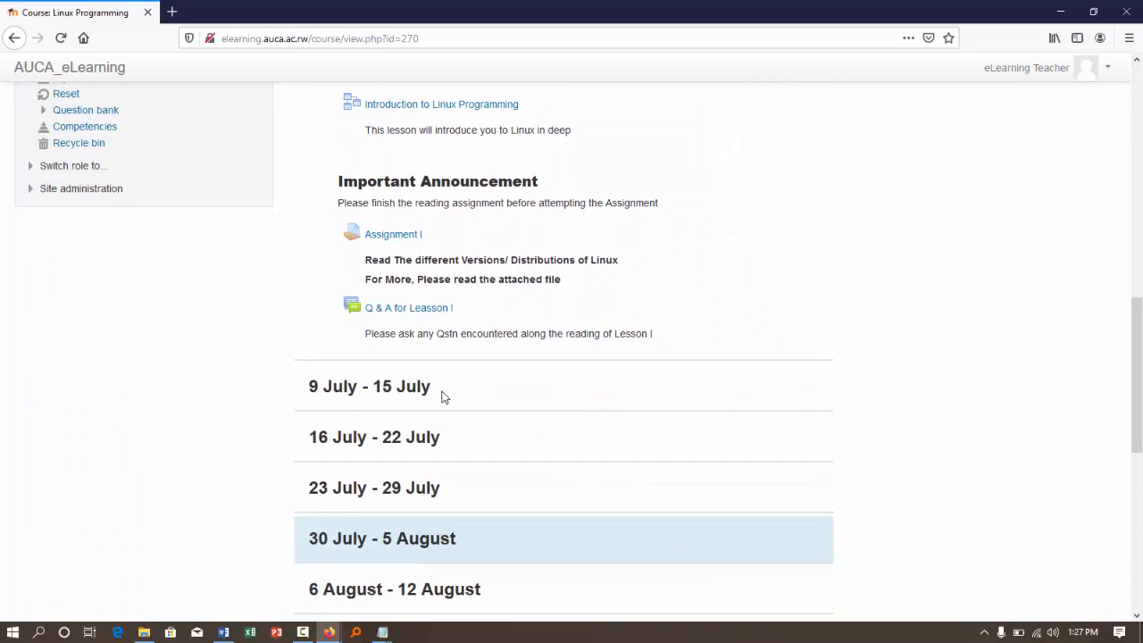
drag(431, 386, 310, 398)
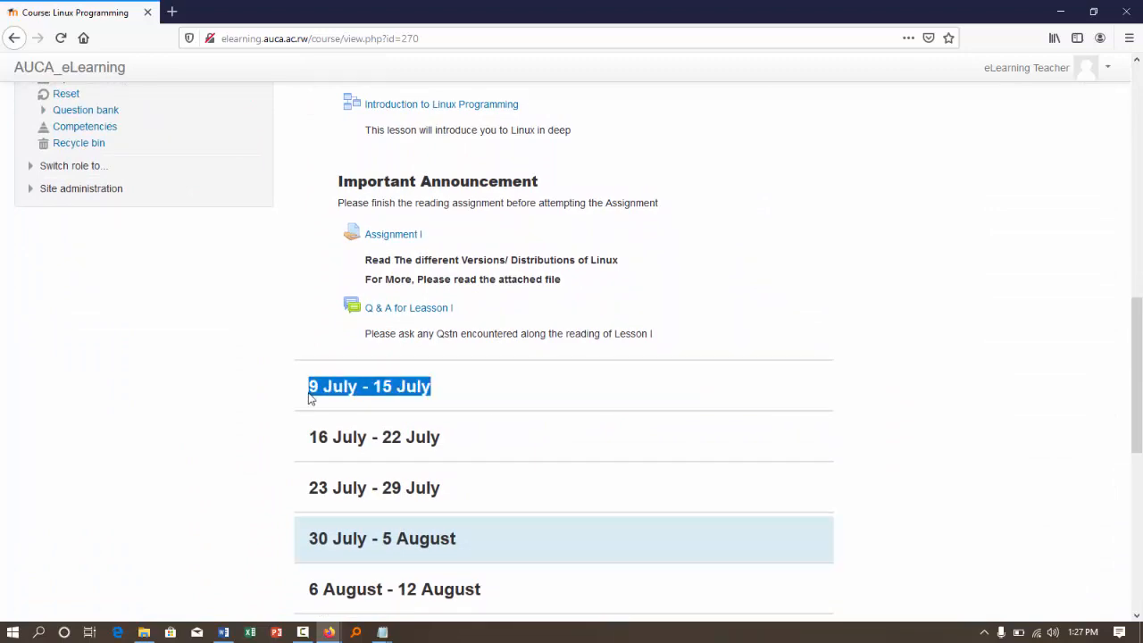
scroll(630, 397, up, 5)
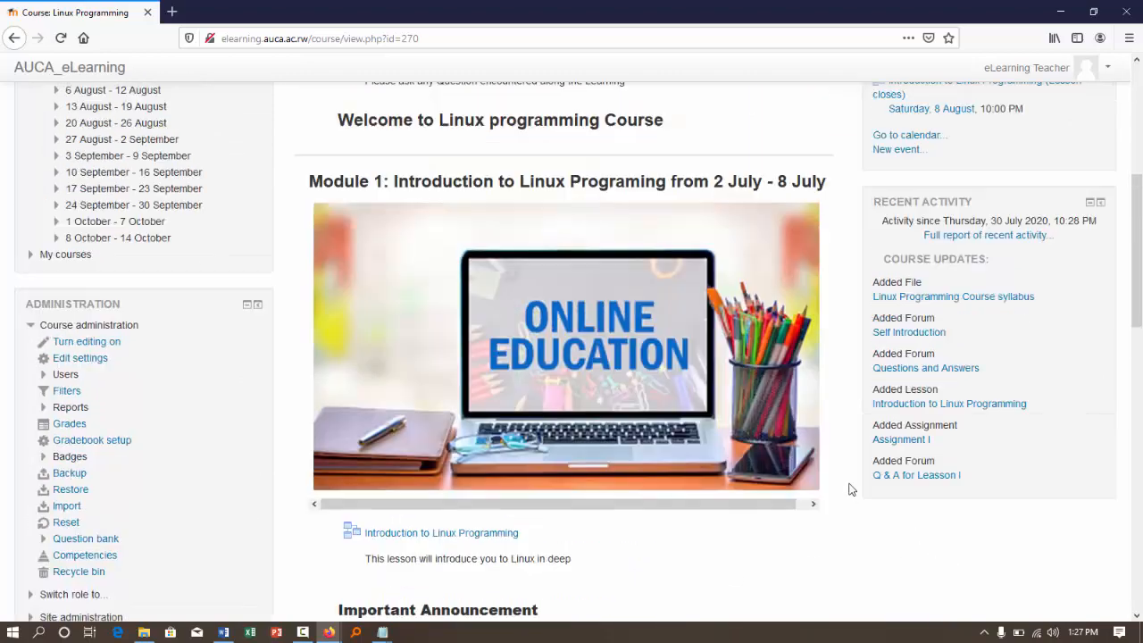
scroll(849, 485, up, 5)
scroll(831, 607, up, 1)
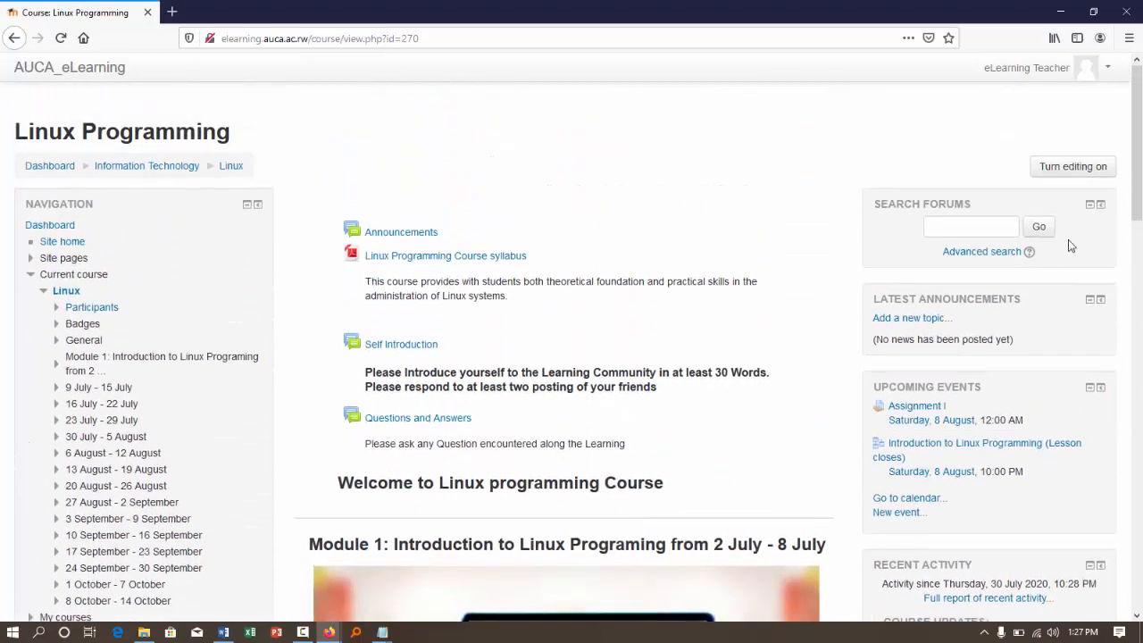
- Turn editing back on for the Linux Programming course page
click(1049, 178)
scroll(791, 224, down, 7)
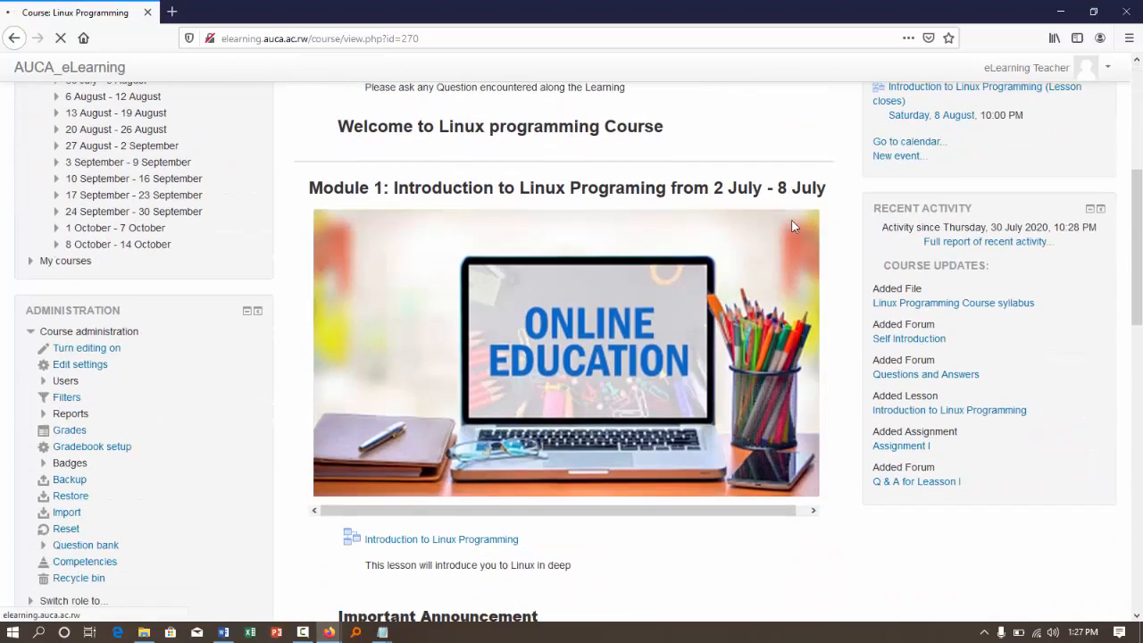
scroll(792, 224, down, 4)
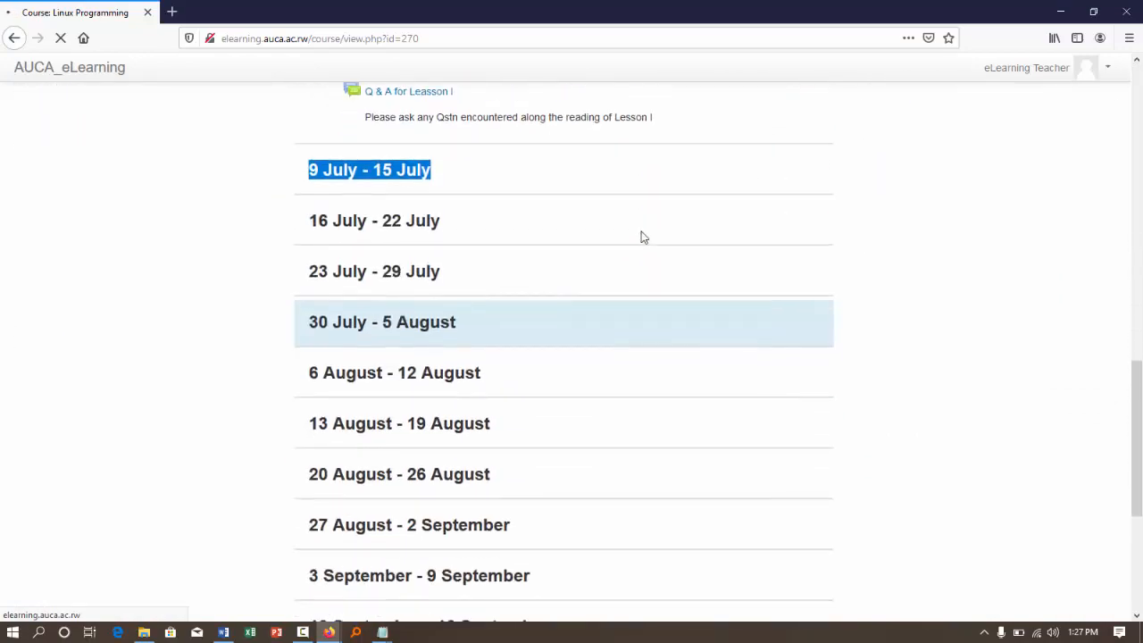
scroll(641, 237, down, 6)
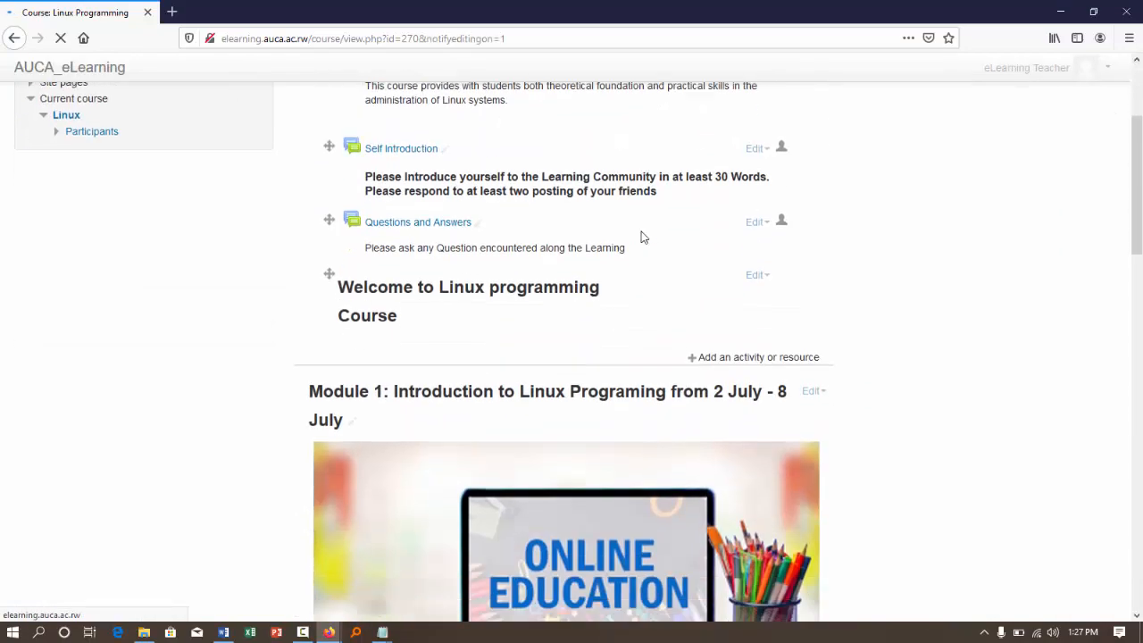
scroll(641, 237, down, 5)
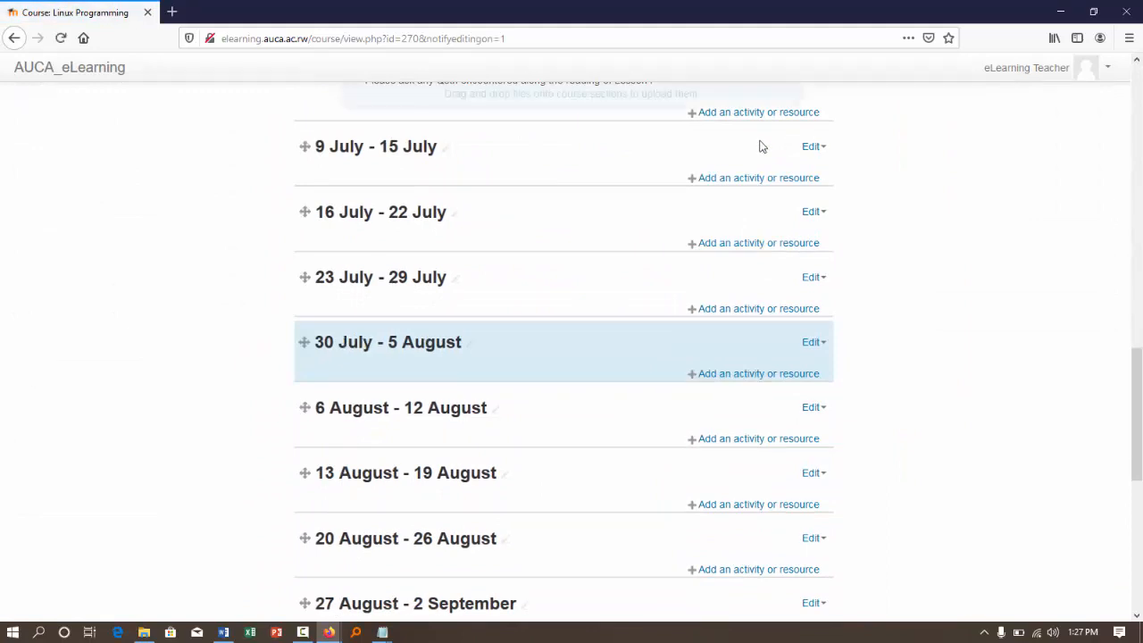
- Rename the 9 July - 15 July week as "Module 2: Practice Commands from 9 July - 15 July"
scroll(740, 149, up, 1)
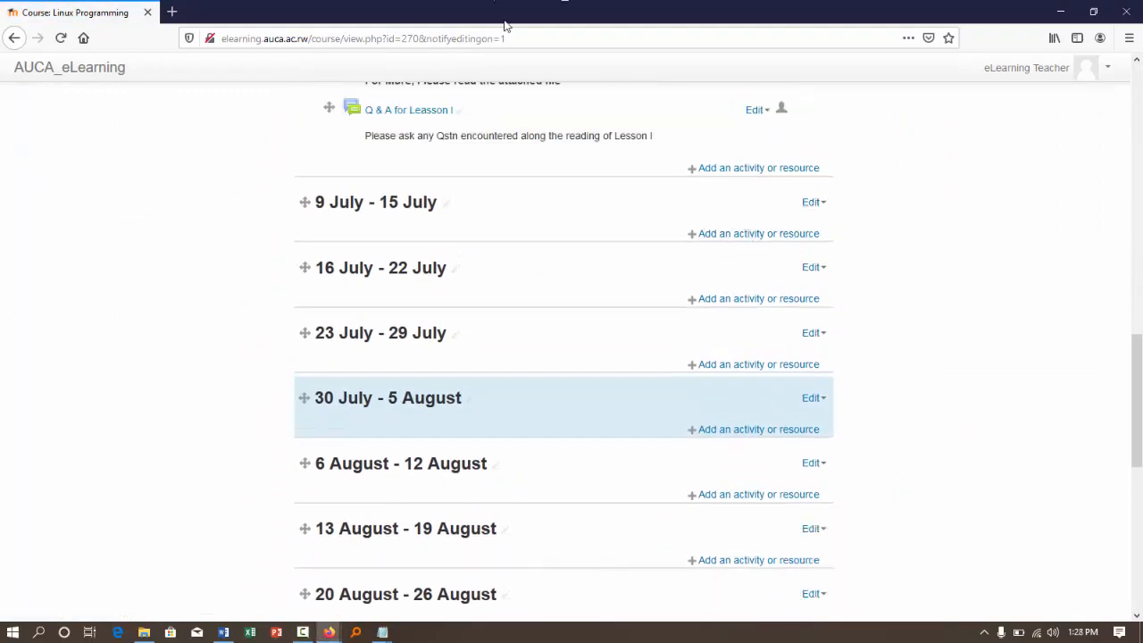
click(813, 203)
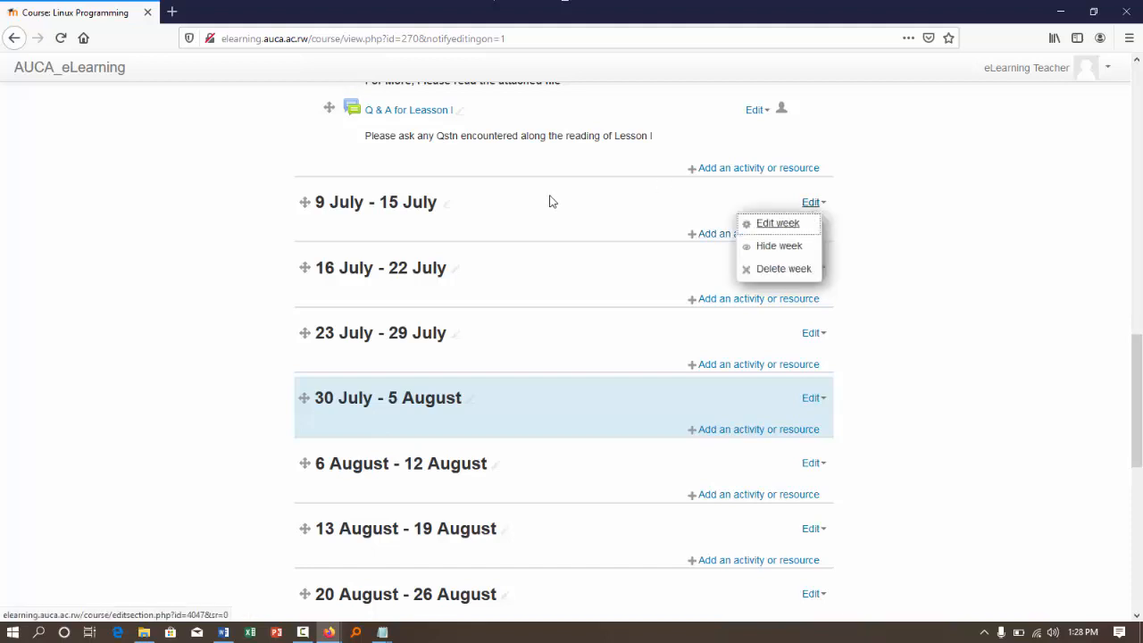
click(446, 207)
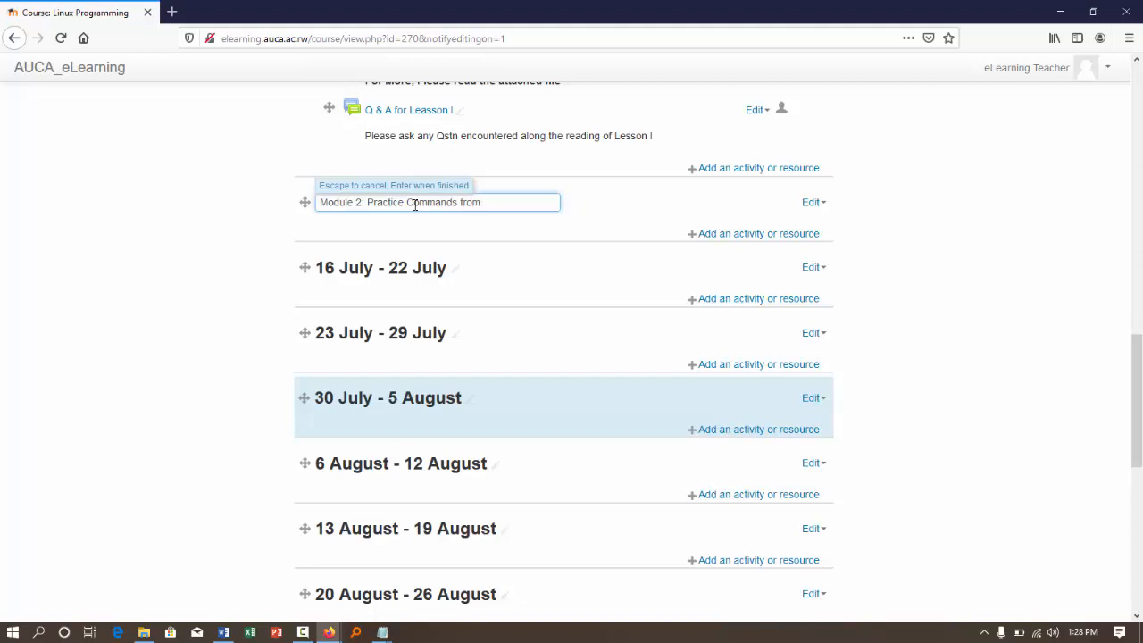
text(9 July - 15 July)
key(Return)
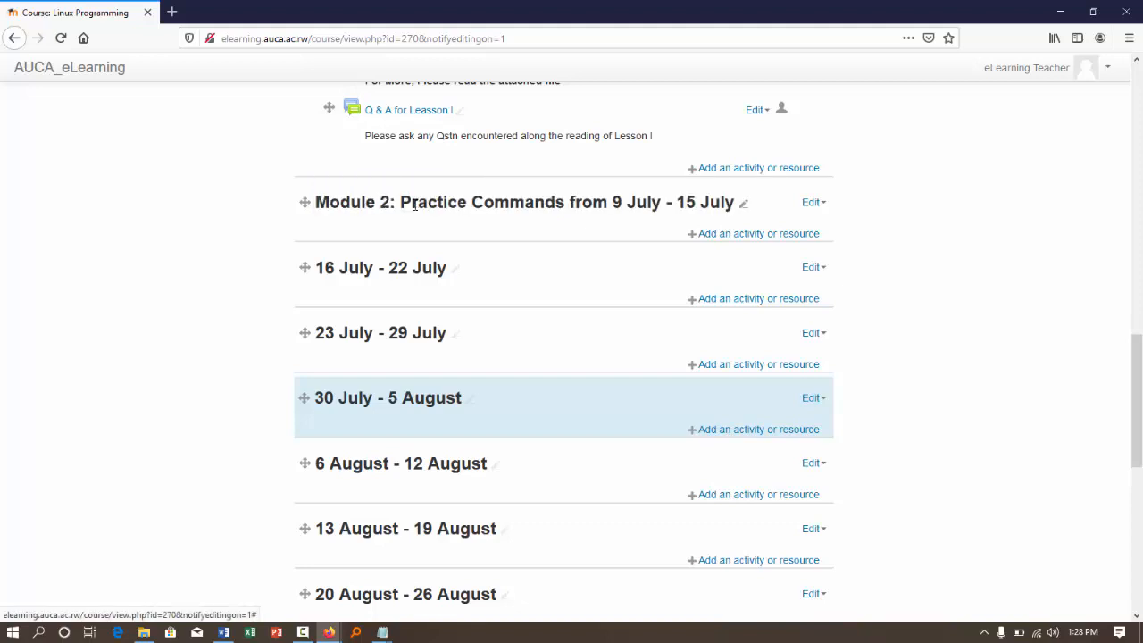
- Duplicate the Introduction to Linux Programming lesson in Module 1 and move the copy into Module 2
scroll(555, 247, up, 5)
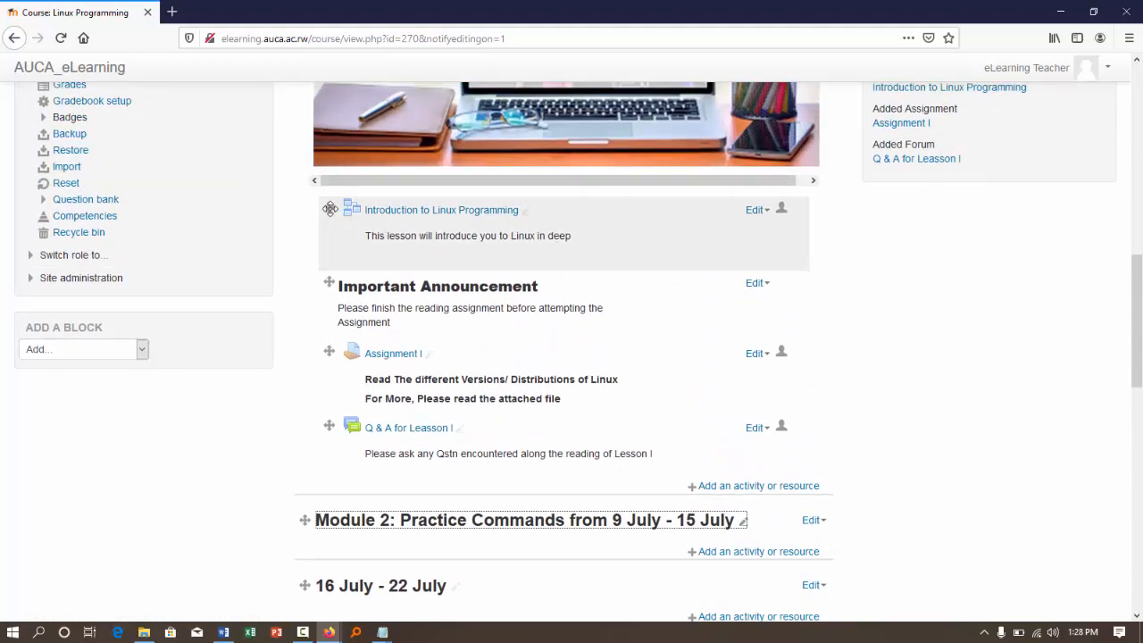
click(766, 212)
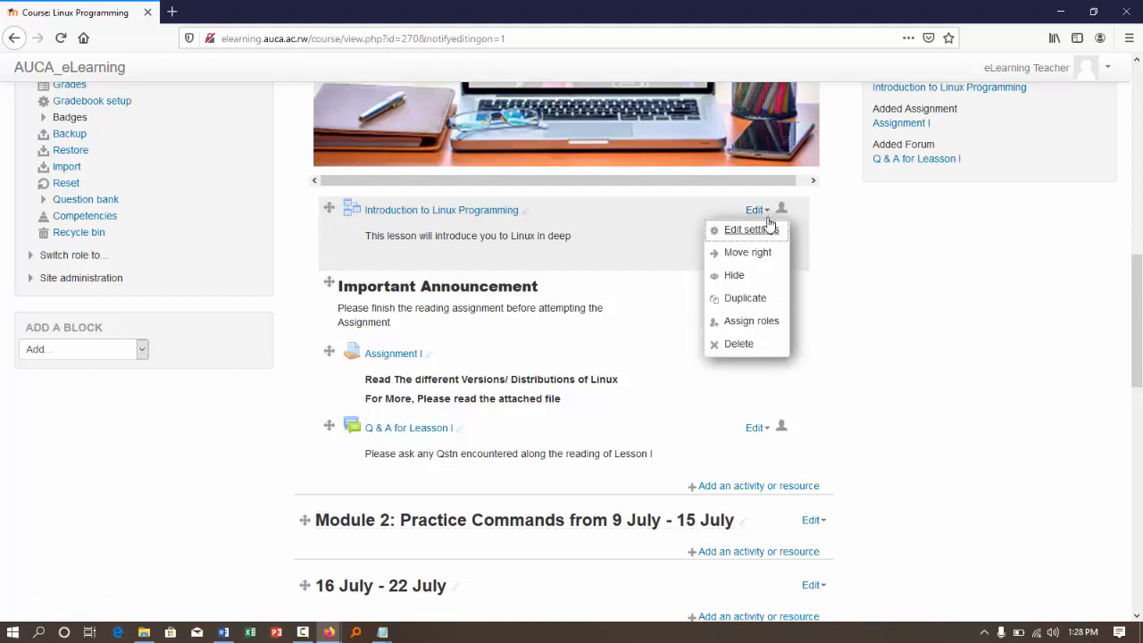
click(749, 301)
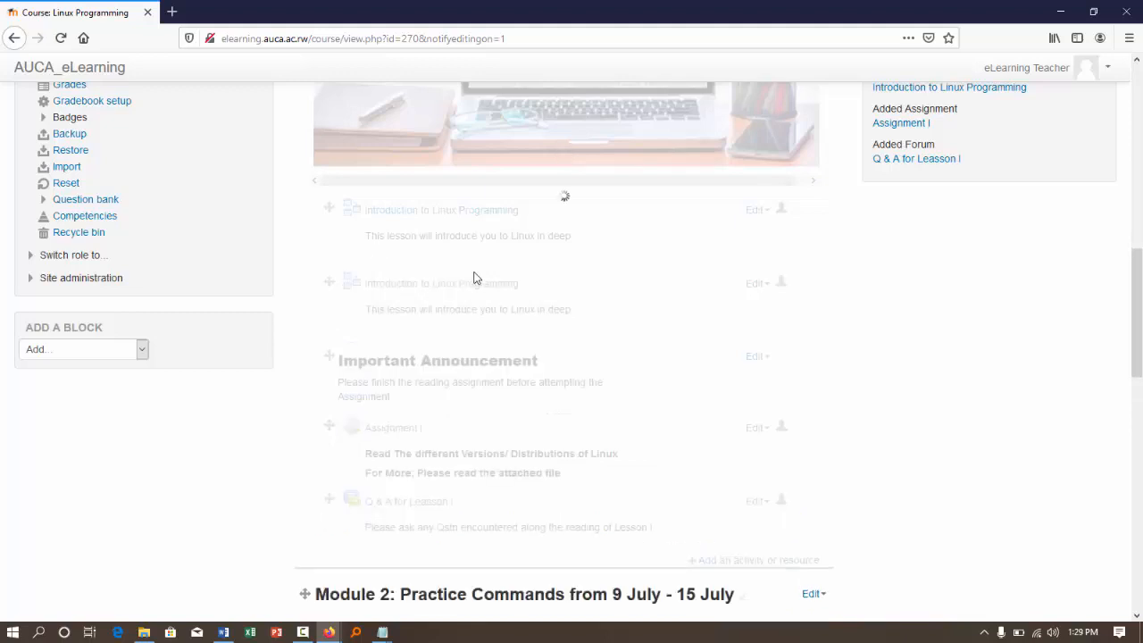
drag(327, 280, 325, 517)
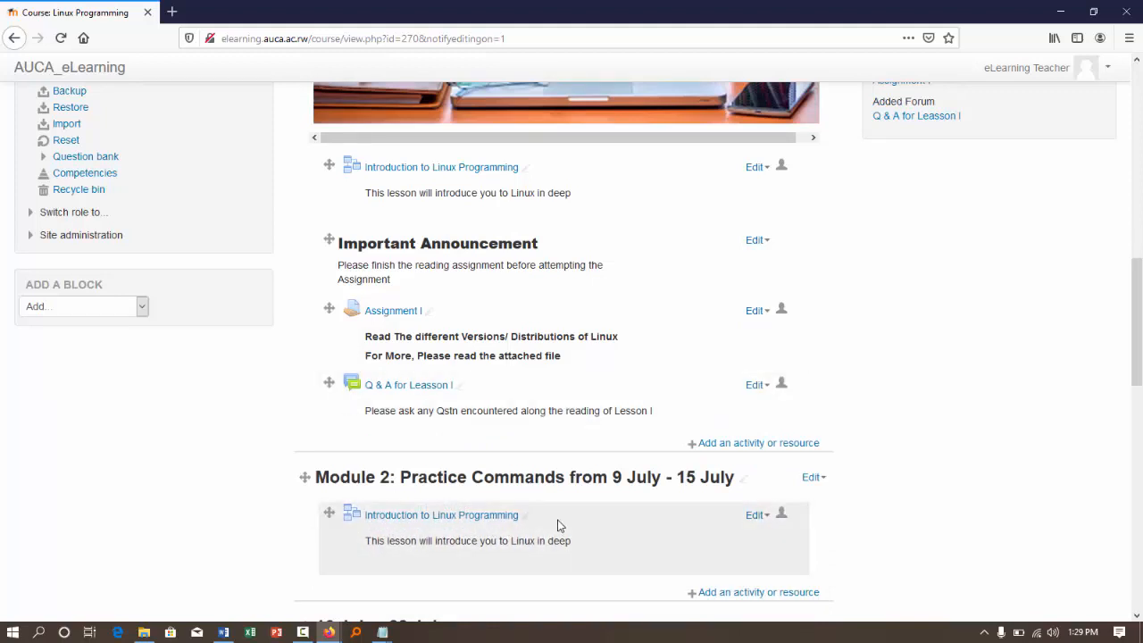
- Duplicate the Q & A forum in Module 1 and move the copy into Module 2, above the lesson
scroll(736, 449, down, 3)
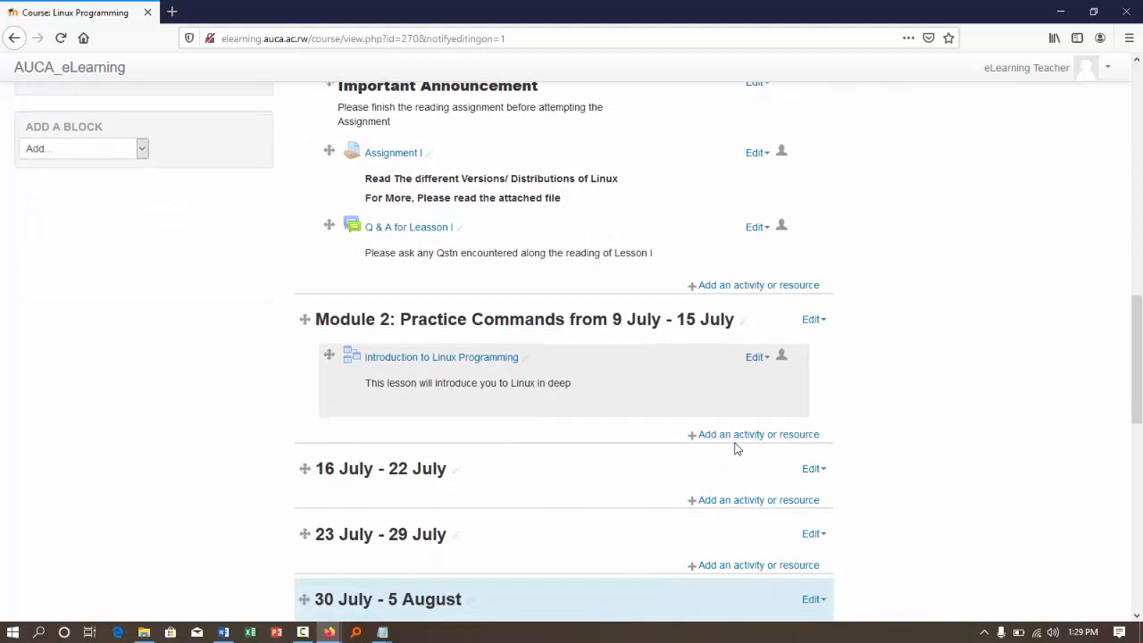
scroll(661, 411, up, 1)
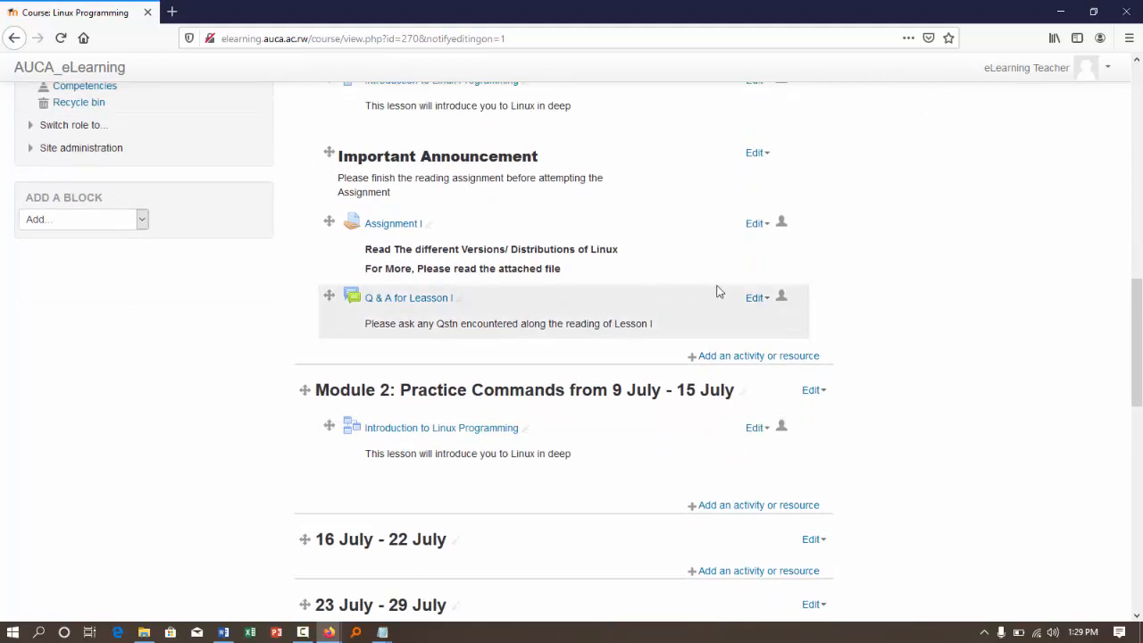
click(761, 300)
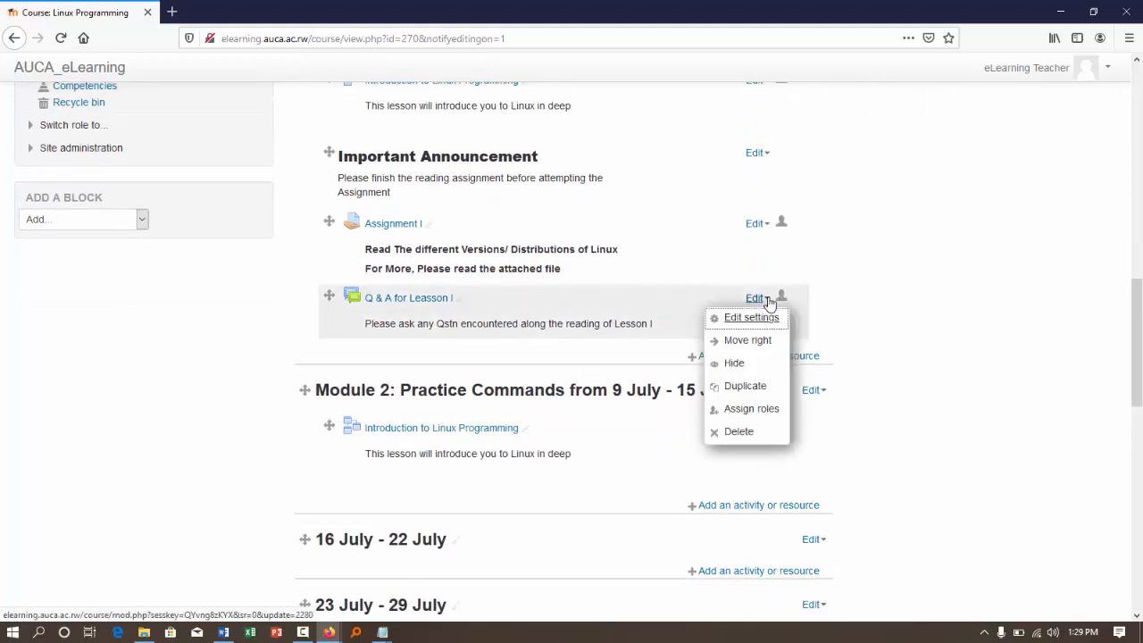
click(754, 364)
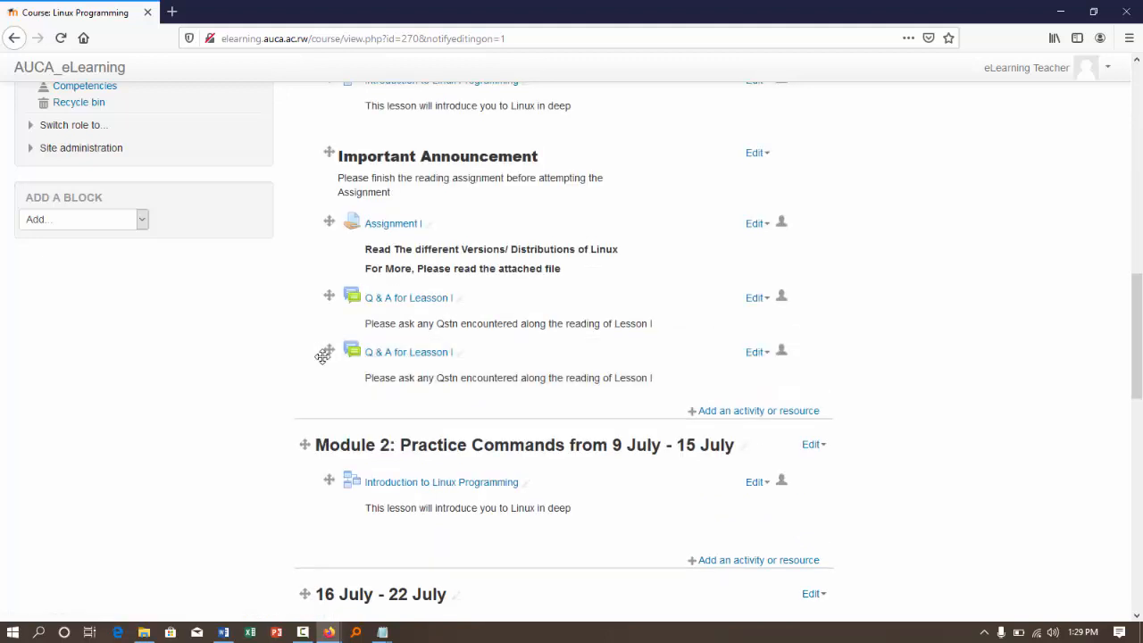
drag(323, 357, 324, 503)
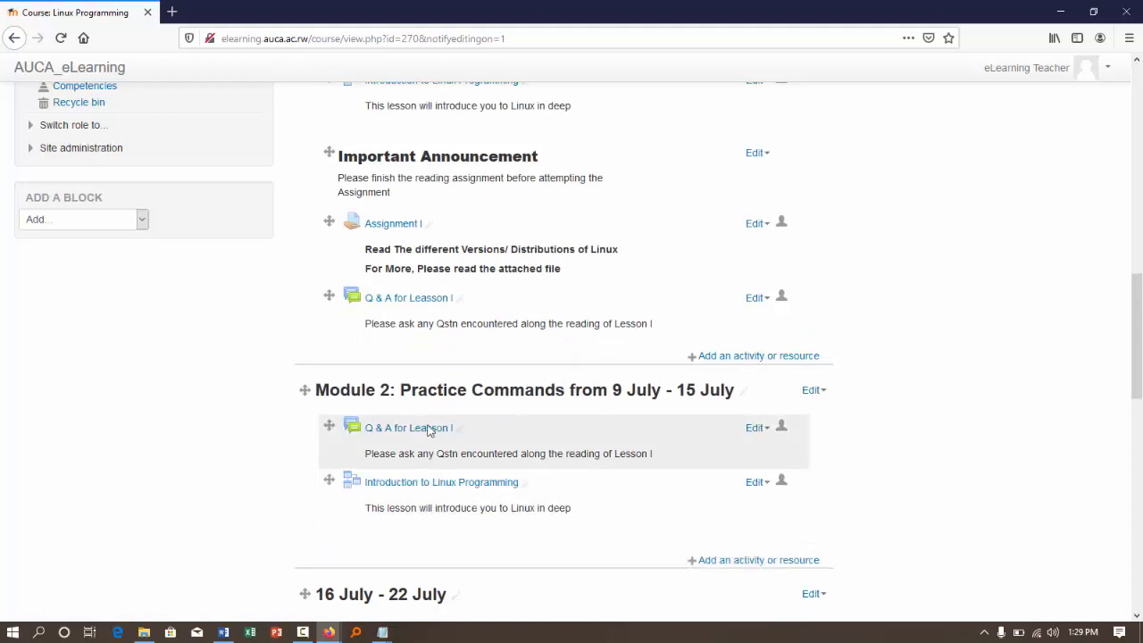
scroll(349, 294, up, 1)
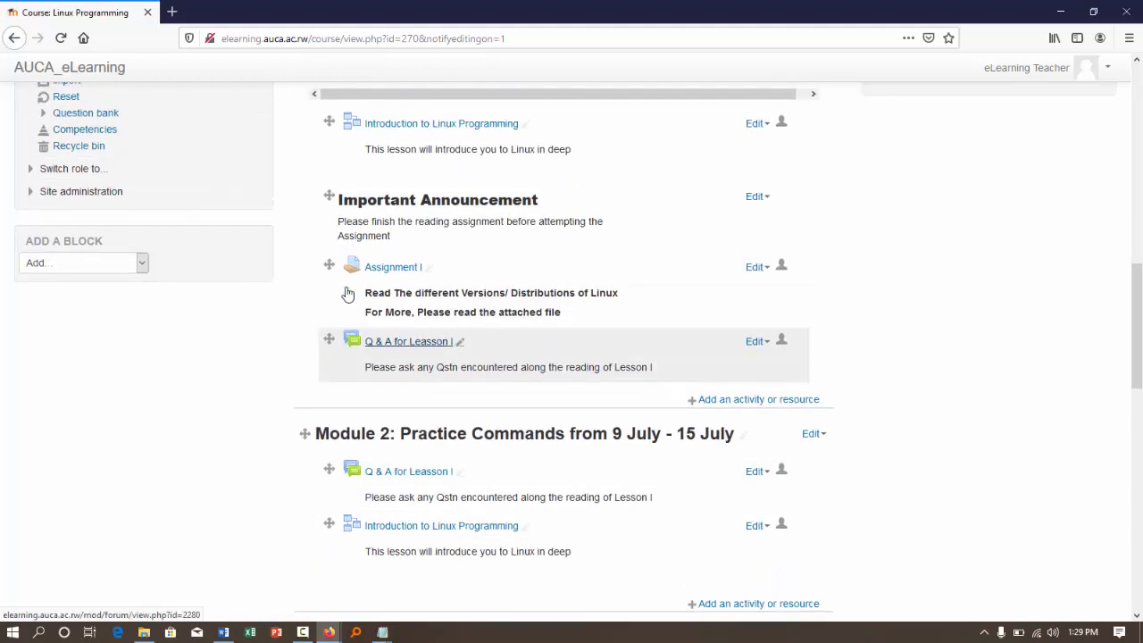
- Duplicate Assignment I in Module 1 into Module 2, and reorder Module 2 so the Introduction to Linux Programming lesson comes first
click(767, 271)
click(757, 358)
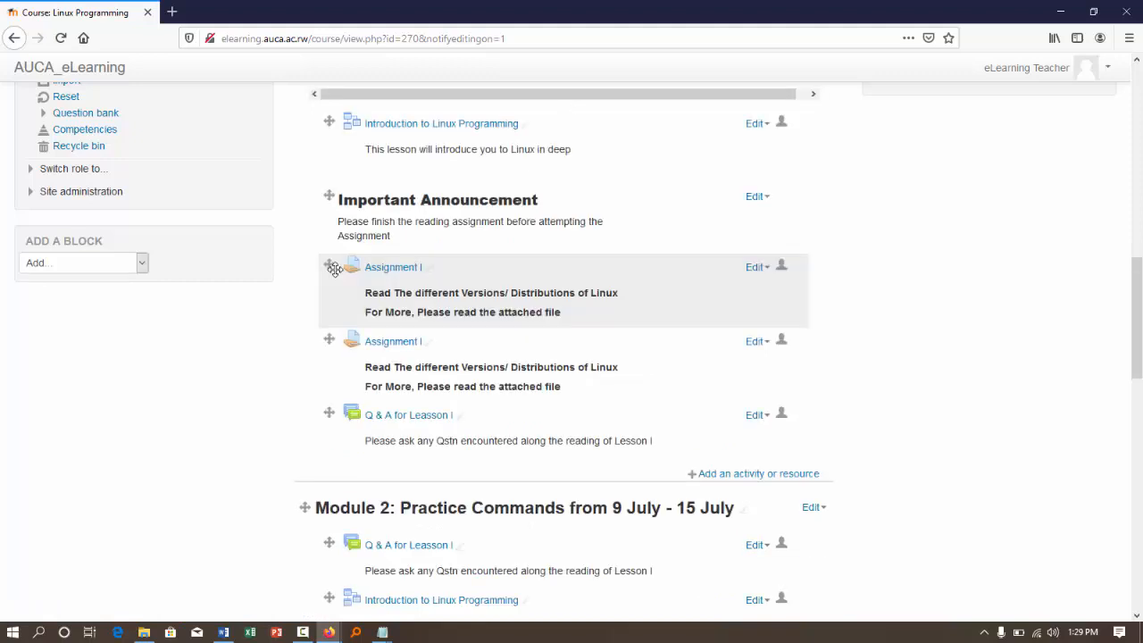
drag(331, 264, 331, 549)
scroll(576, 421, down, 4)
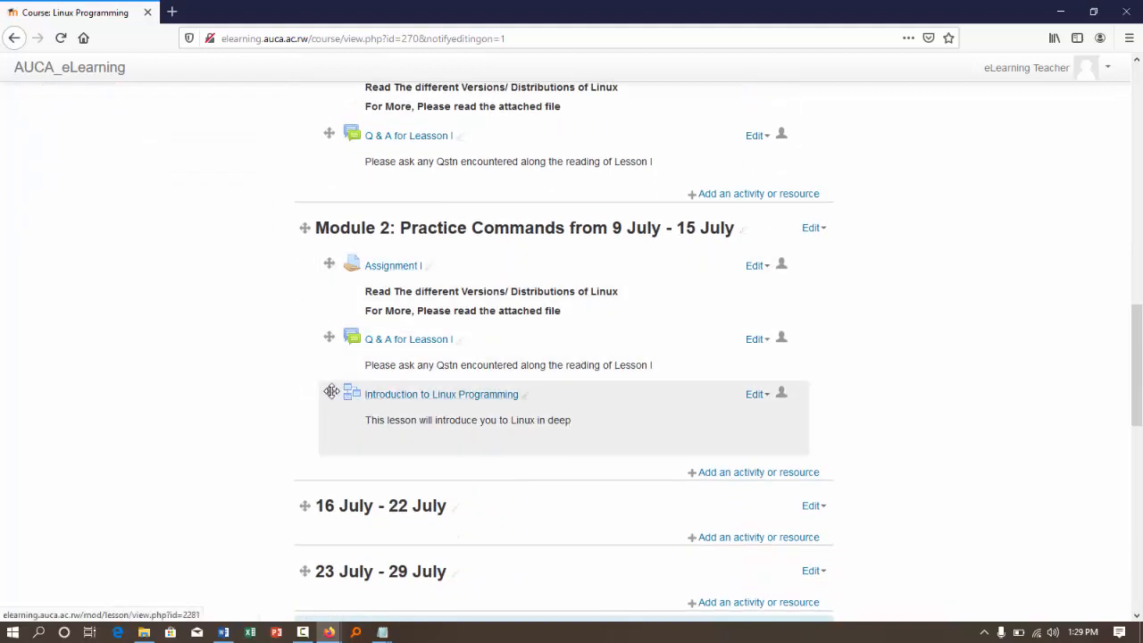
drag(328, 392, 320, 263)
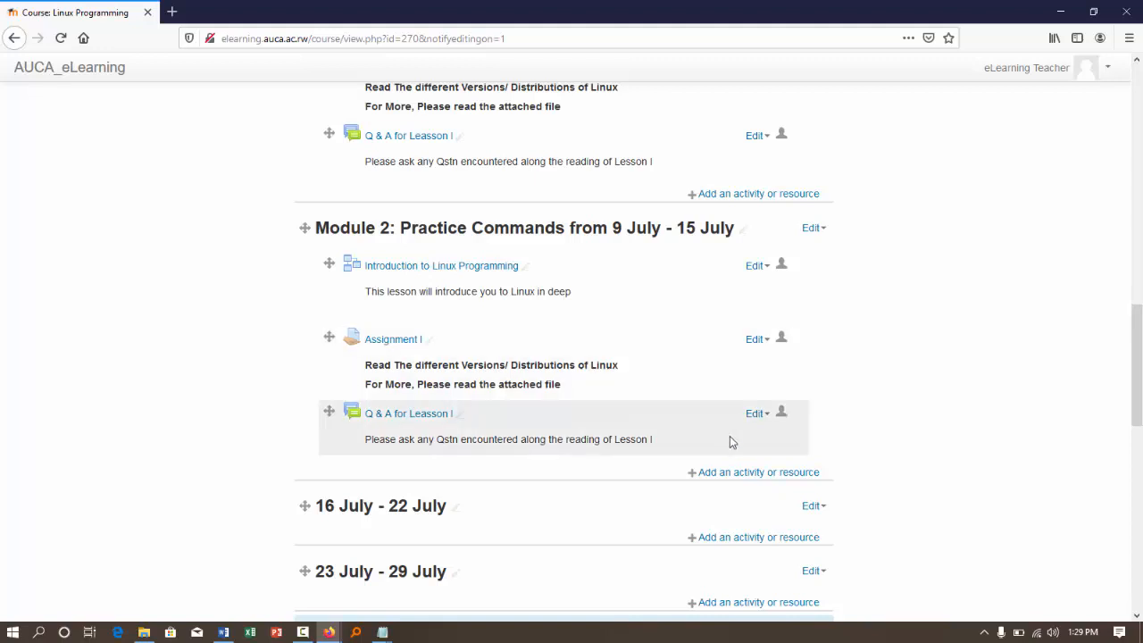
- Start adding a new Quiz activity to Module 2
click(735, 472)
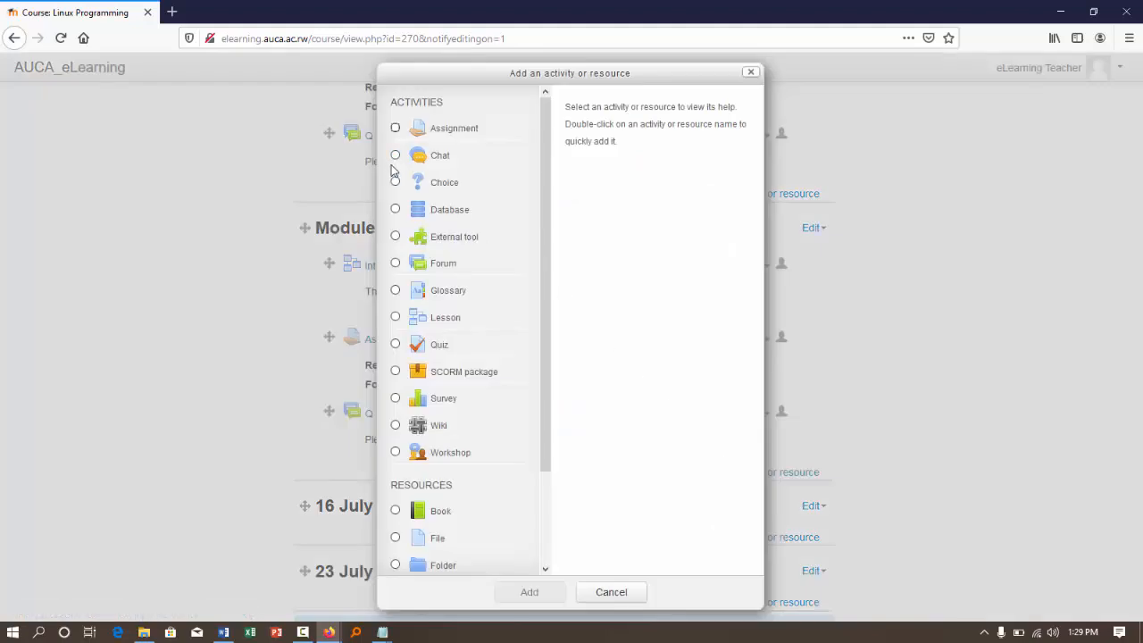
click(396, 346)
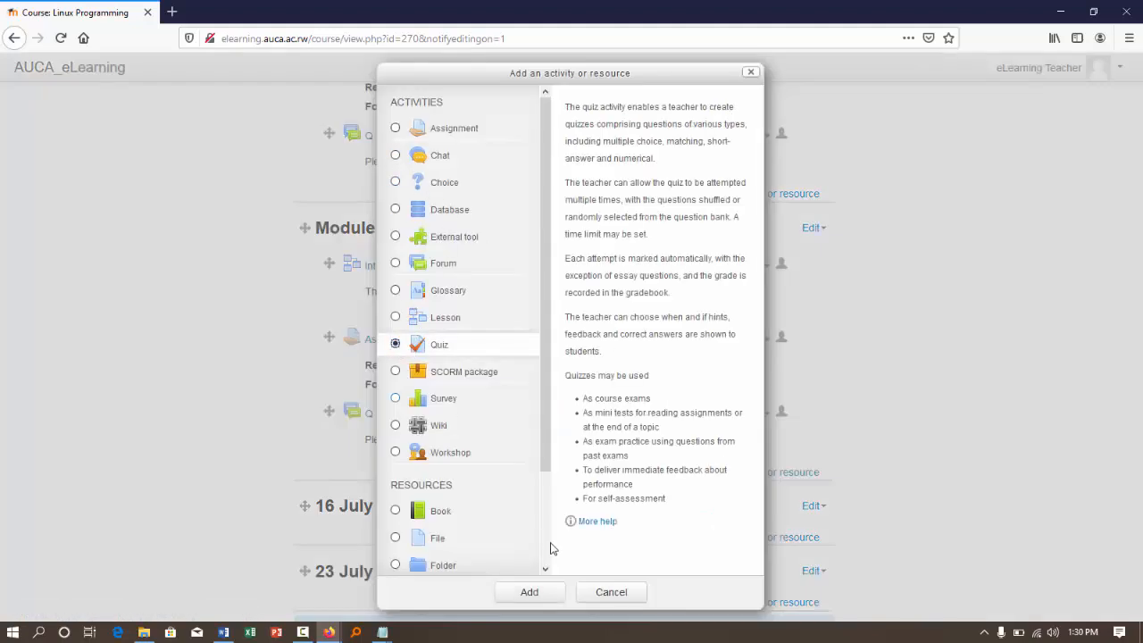
click(528, 594)
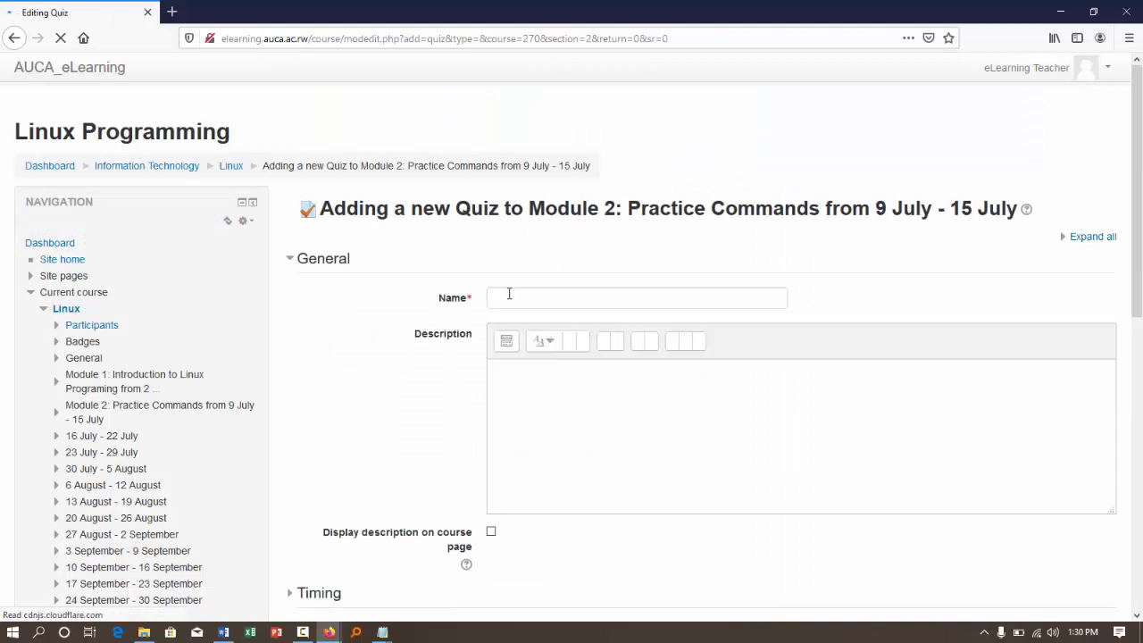
- Name the quiz "Quiz I" and describe it as "Quiz On Lesson I and II", with the description displayed on the course page
click(509, 294)
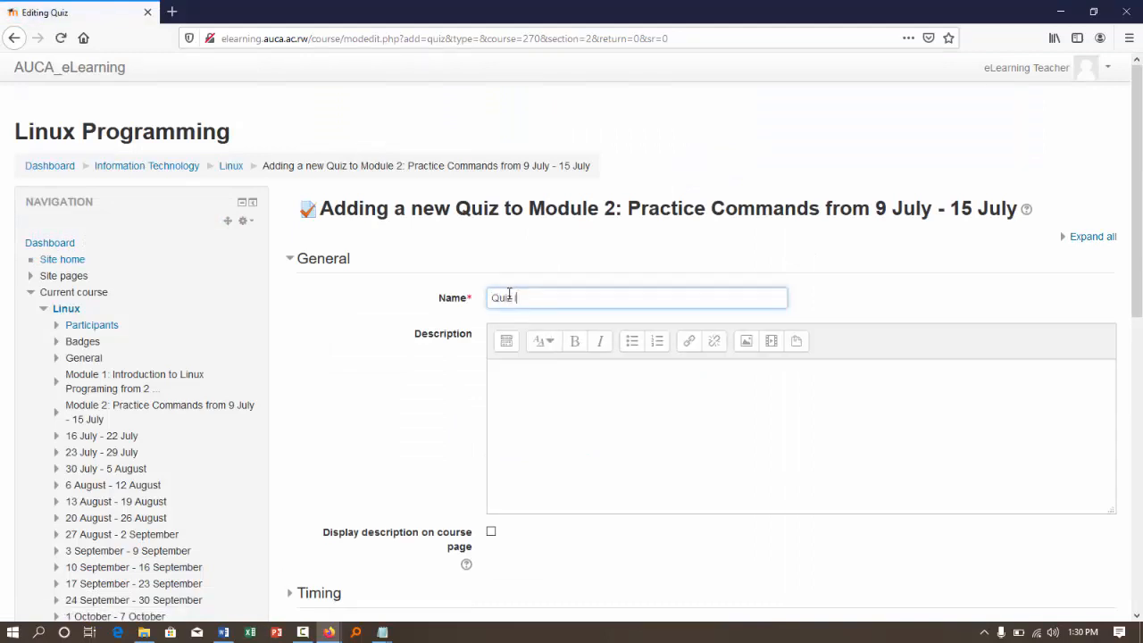
click(533, 413)
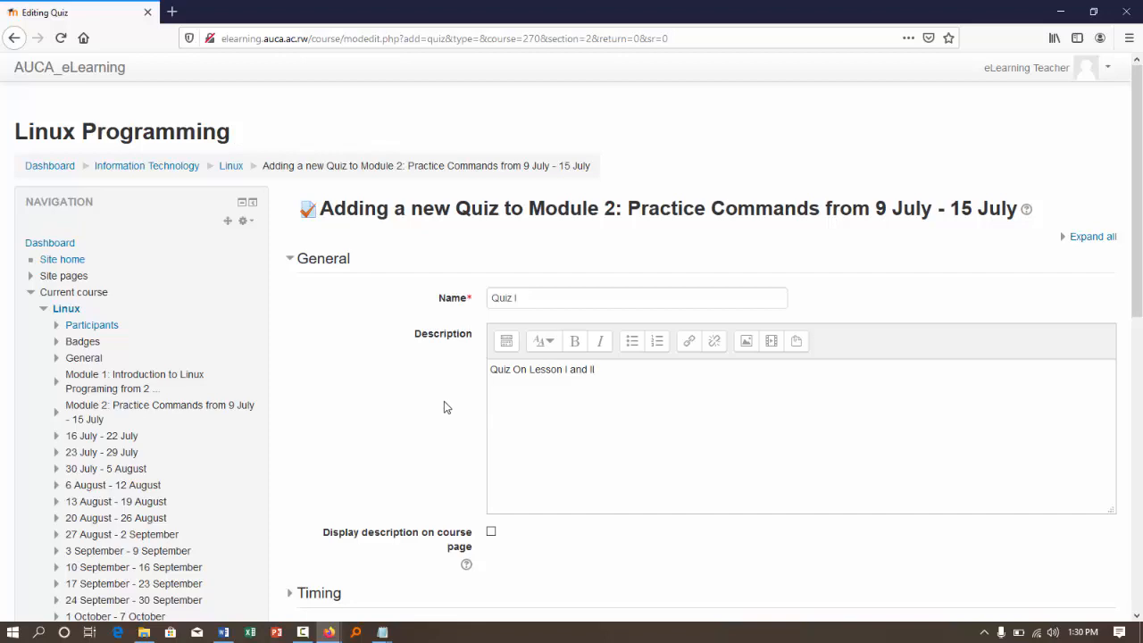
scroll(444, 401, down, 3)
click(491, 382)
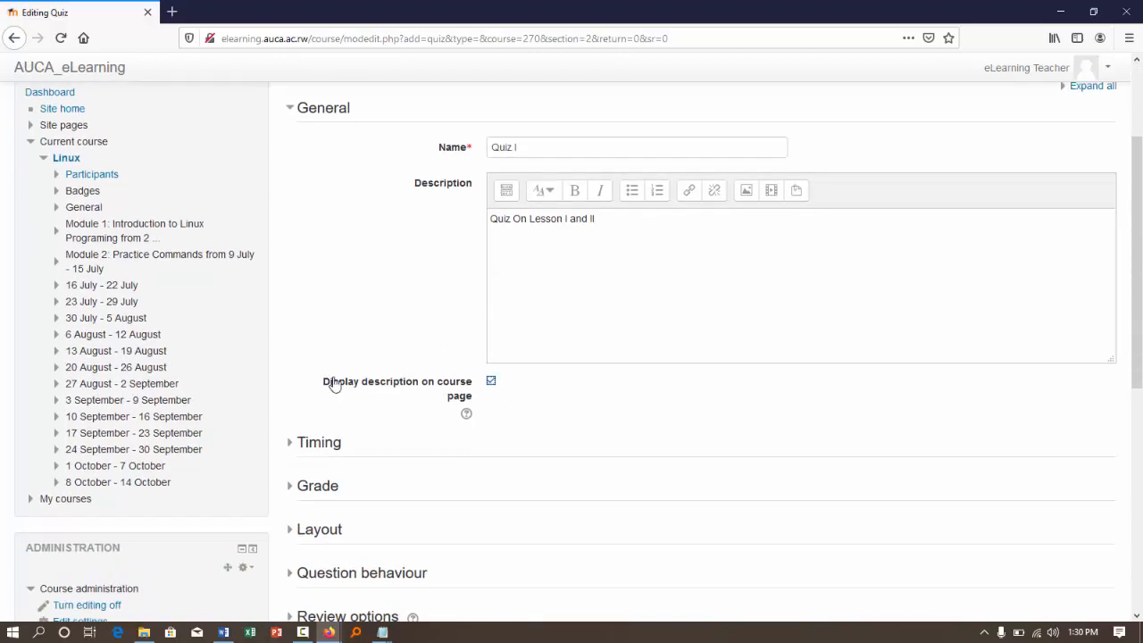
- Enable the quiz's opening time in the timing settings and set it to 5 August 2020, 00:00
click(293, 444)
scroll(298, 451, down, 3)
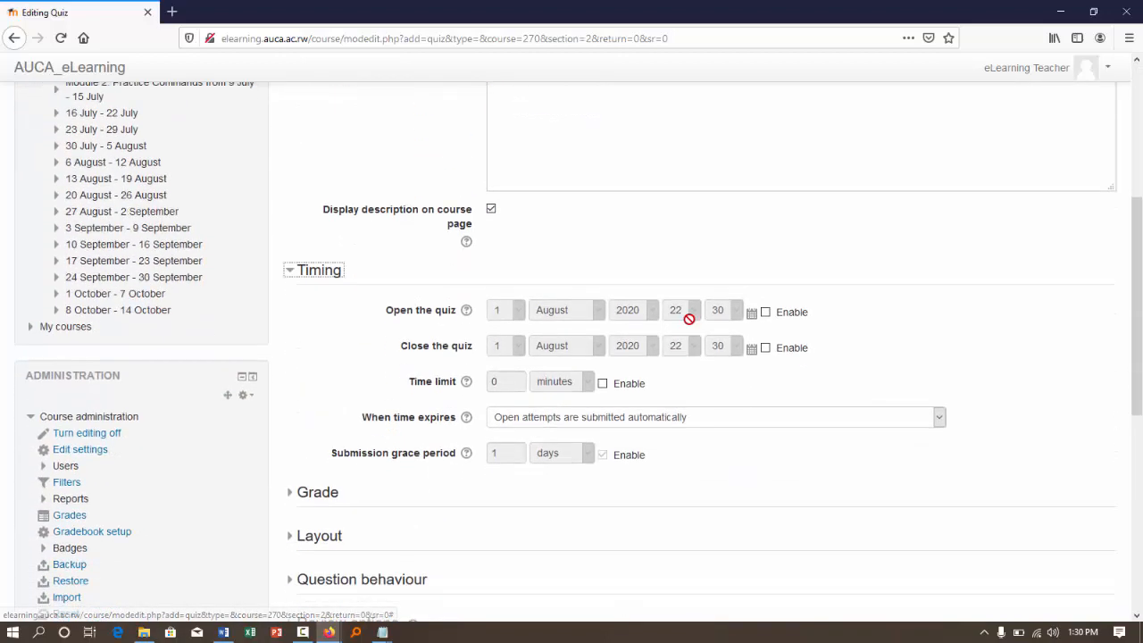
click(765, 312)
click(517, 309)
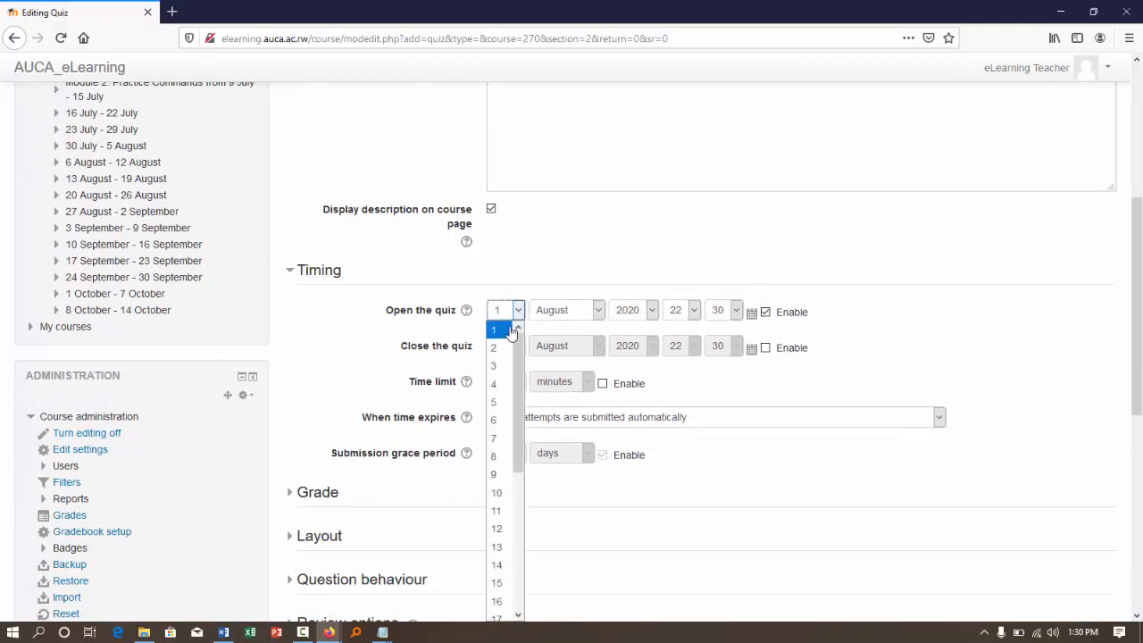
click(493, 402)
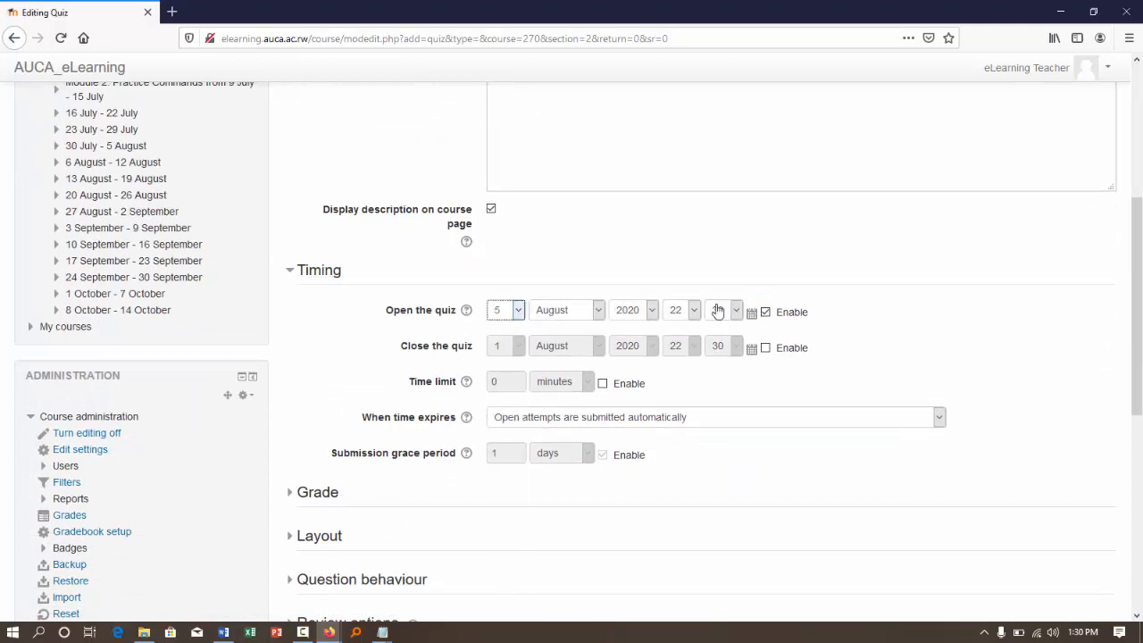
click(682, 314)
key(0)
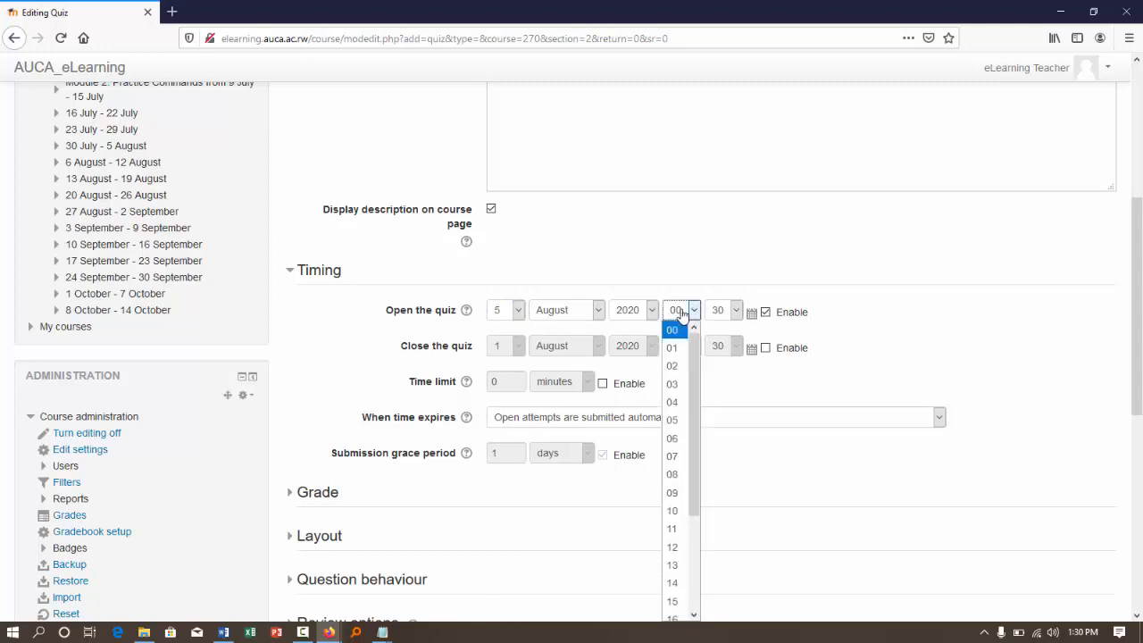
click(681, 312)
click(736, 311)
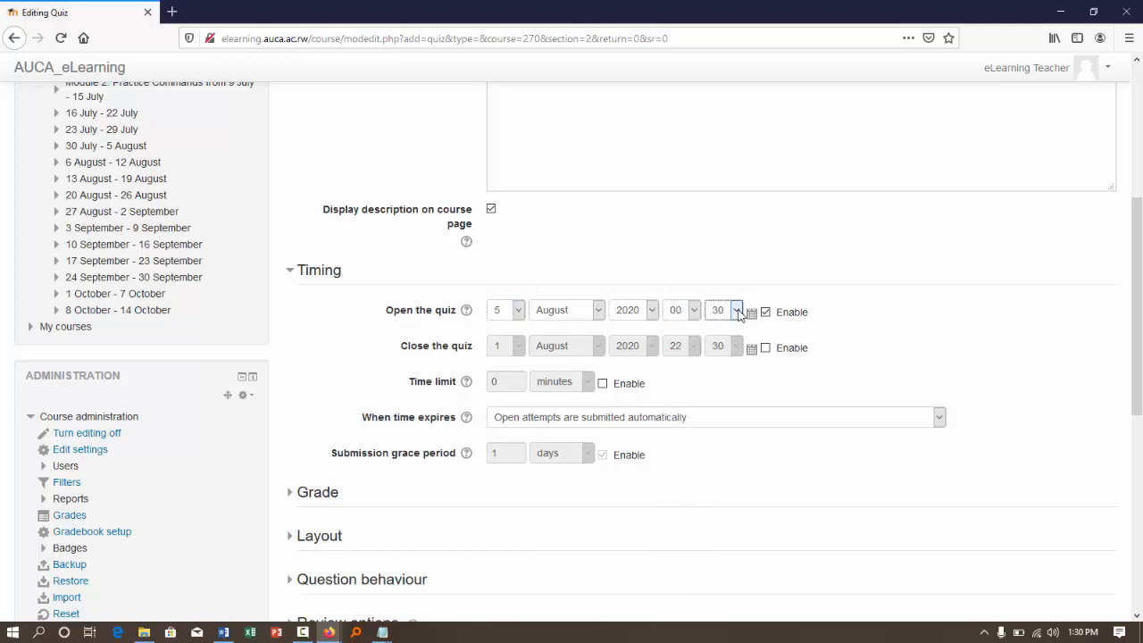
key(0)
click(737, 315)
- Enable the quiz's closing time and set it to 5 August 2020, 01:00
click(765, 348)
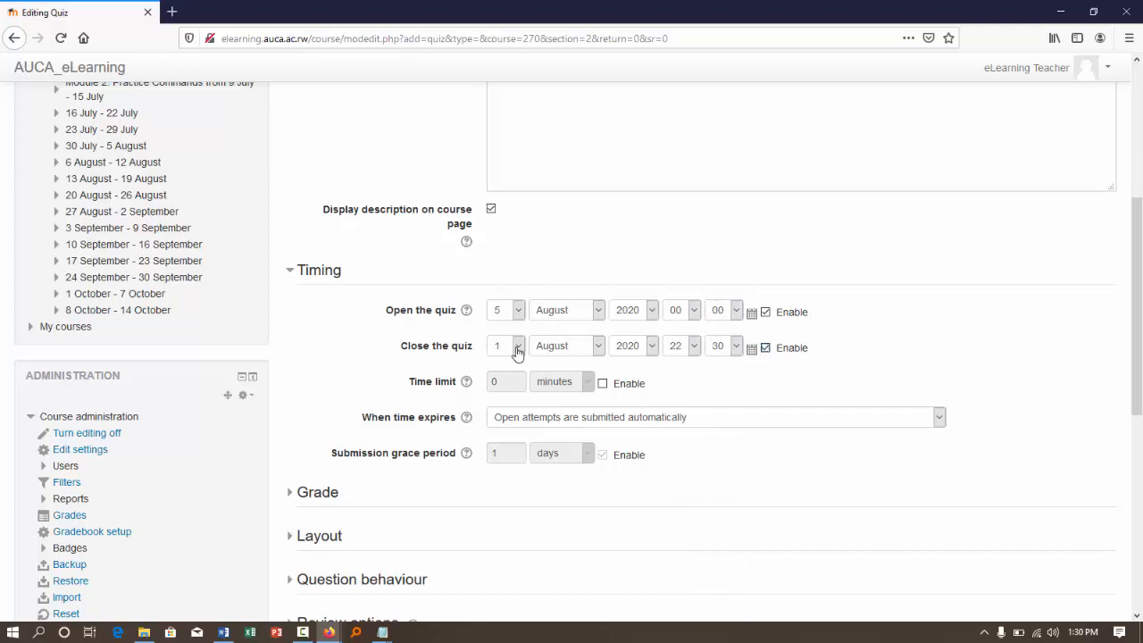
click(518, 346)
key(5)
click(518, 346)
click(694, 347)
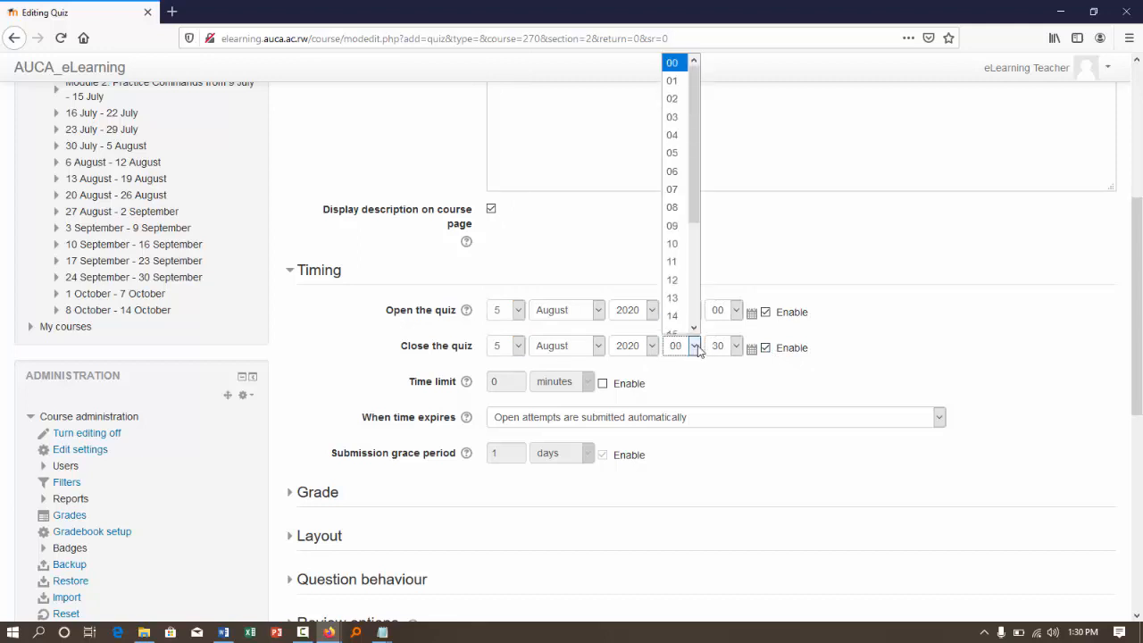
key(Down)
click(698, 350)
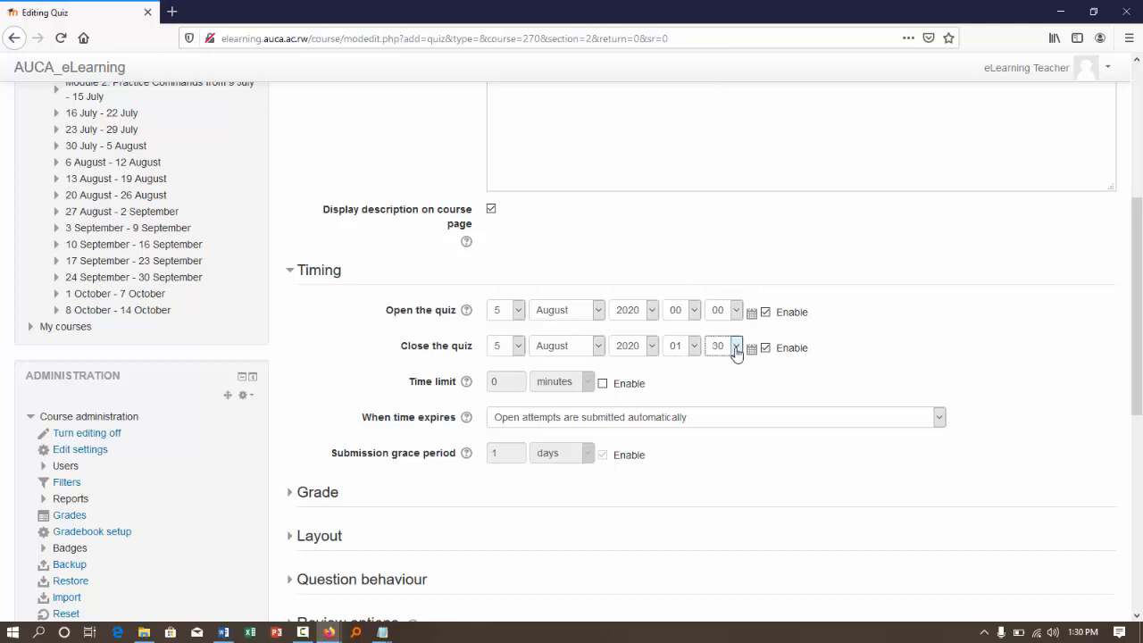
click(736, 348)
key(0)
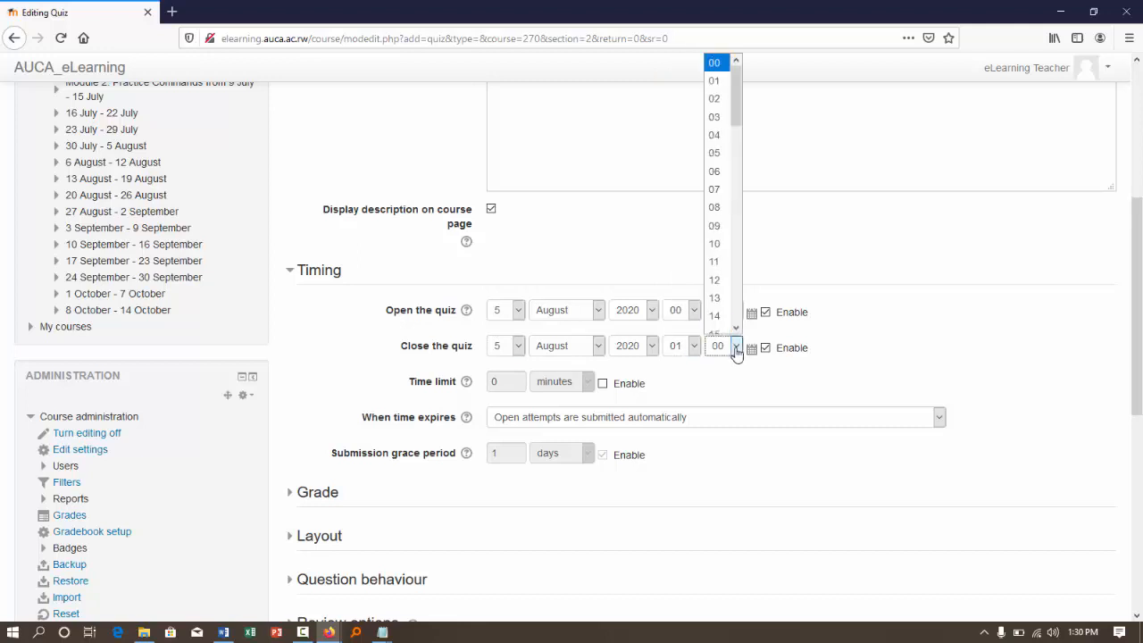
key(Return)
- Disable both the closing and the opening time of the quiz
click(765, 347)
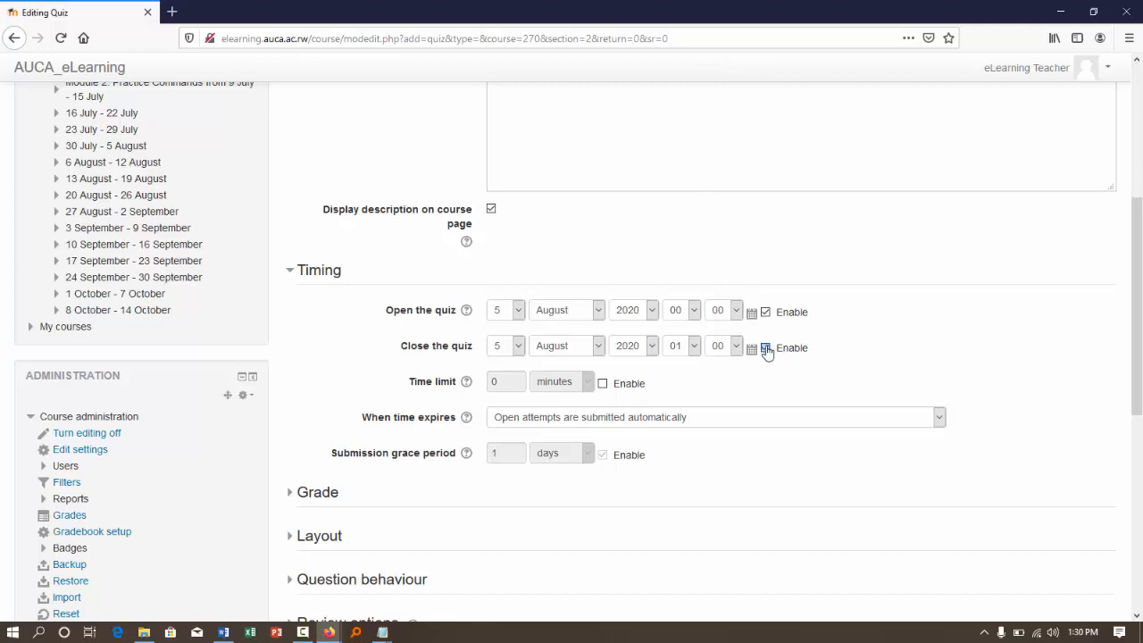
click(765, 312)
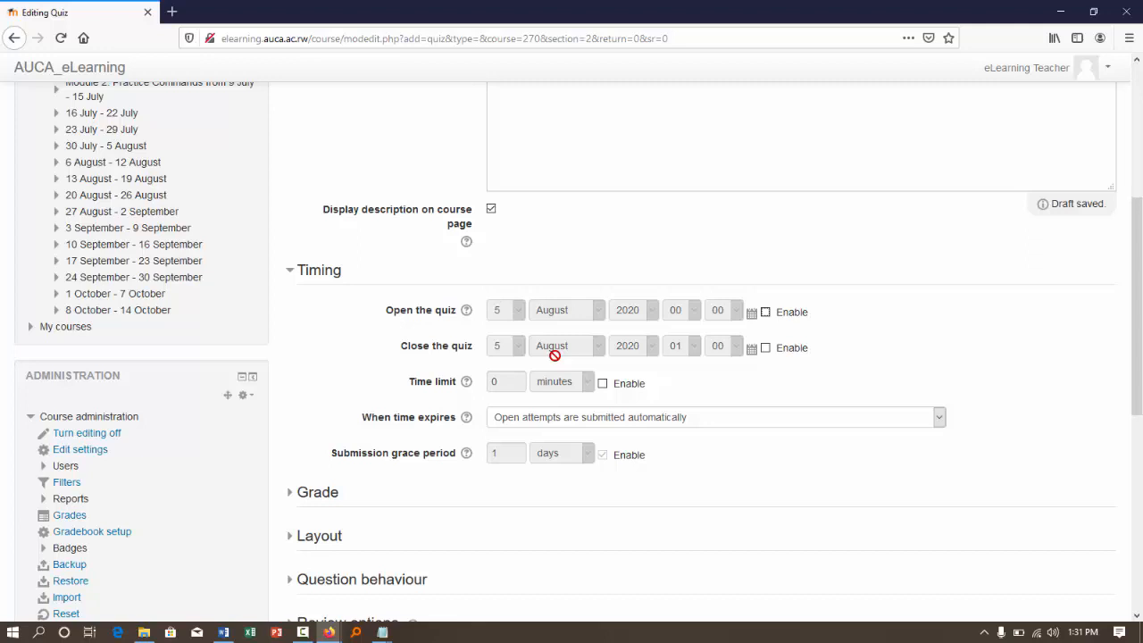
- Try a time limit of 15 minutes for the quiz and disable the limit again
click(604, 385)
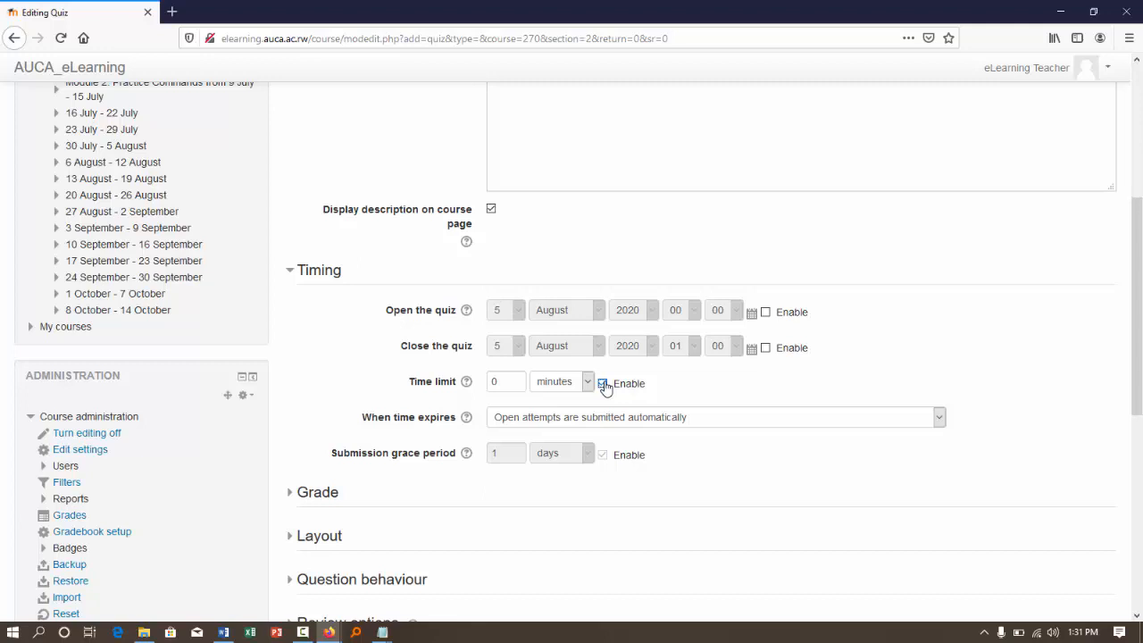
click(492, 379)
text(1)
key(Delete)
text(5)
click(604, 385)
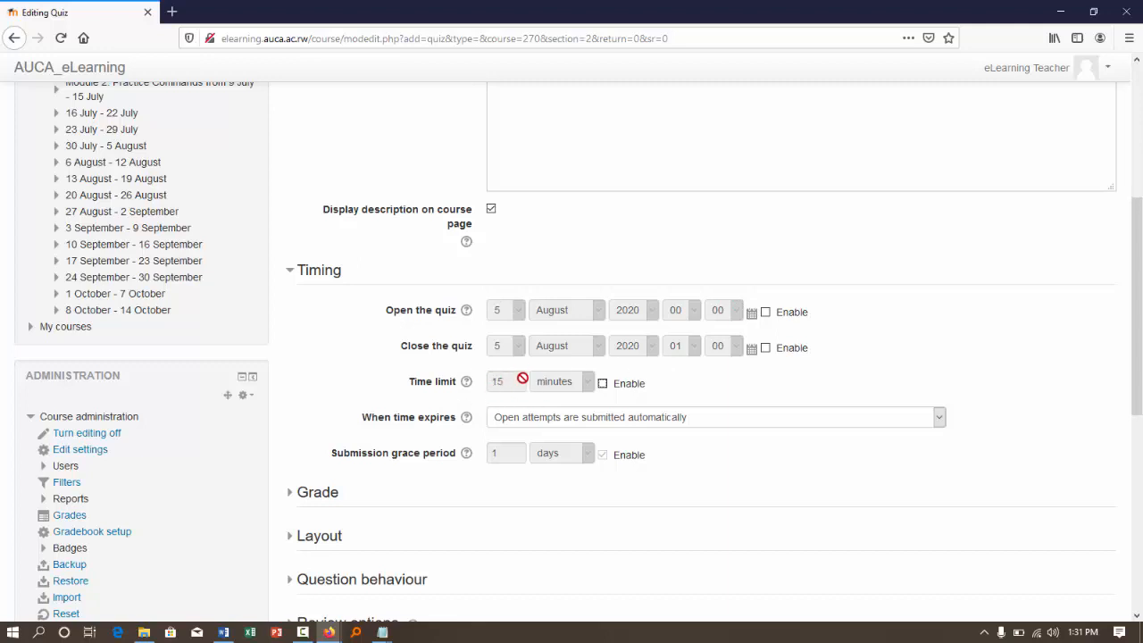
- Limit the quiz to 1 allowed attempt in the grade settings
click(315, 496)
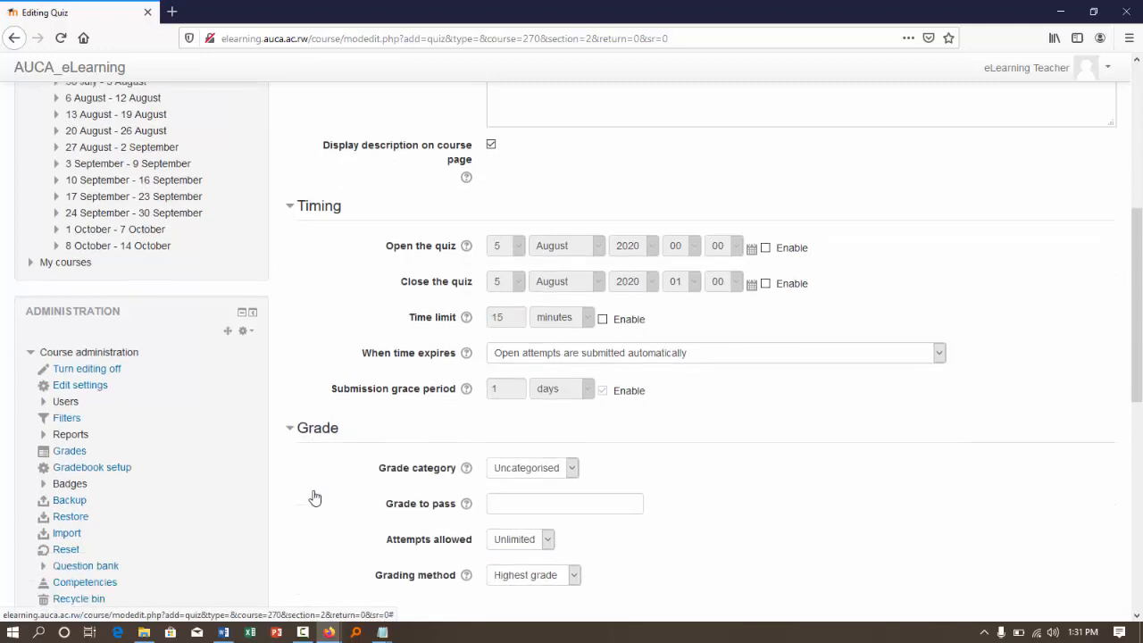
scroll(315, 498, down, 2)
click(536, 439)
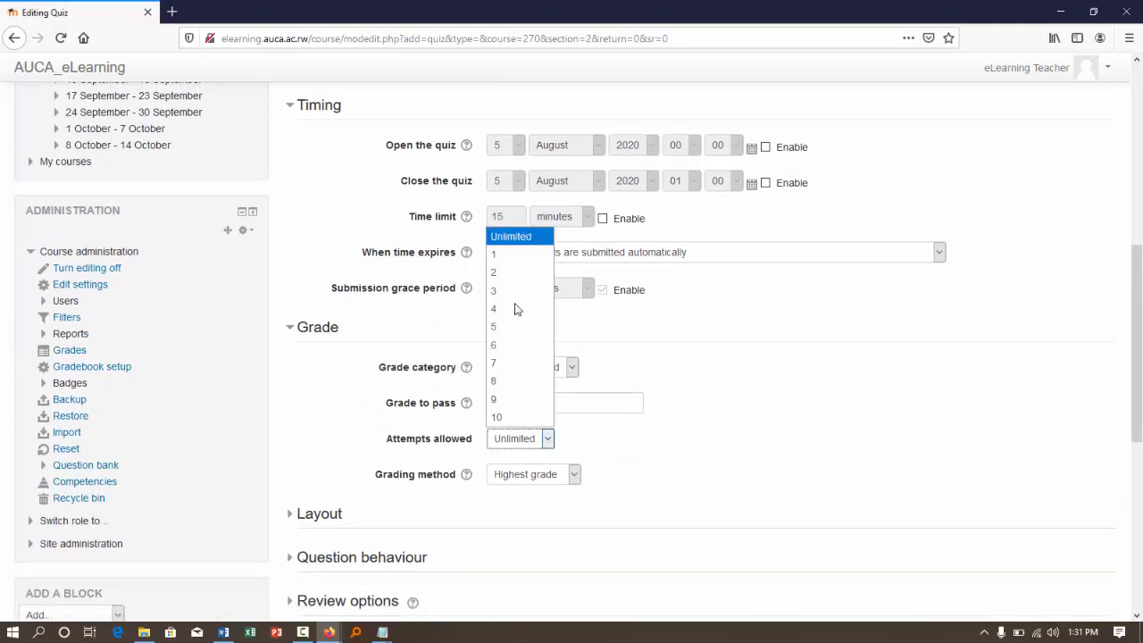
click(503, 254)
- Try the Free and Sequential navigation methods in the quiz's layout settings and leave it on Sequential
scroll(498, 422, down, 2)
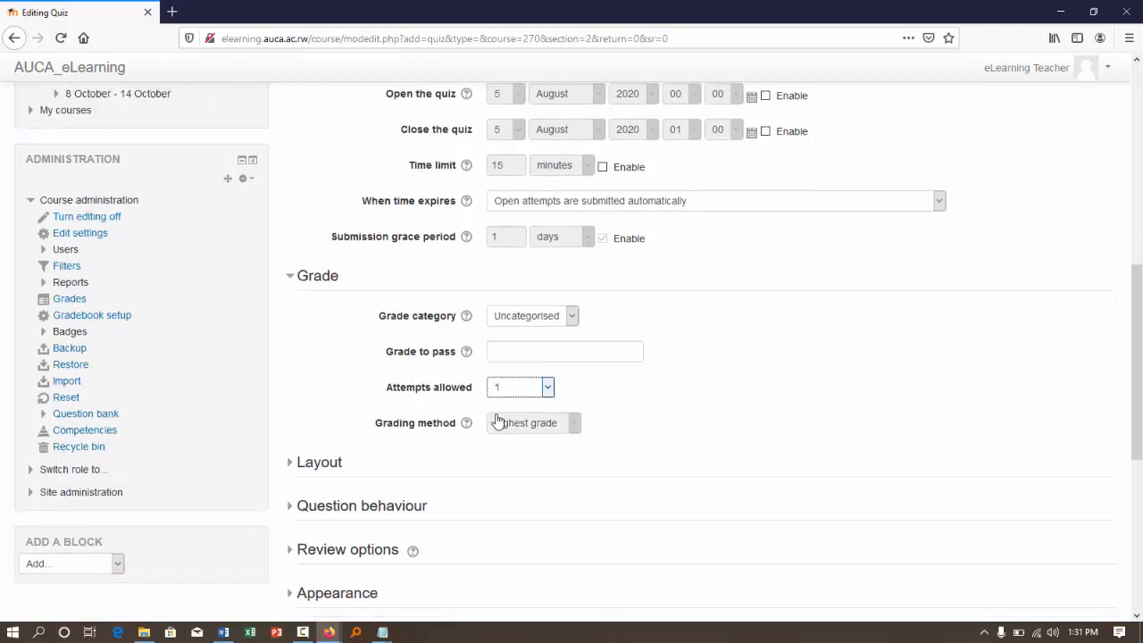
scroll(498, 422, down, 1)
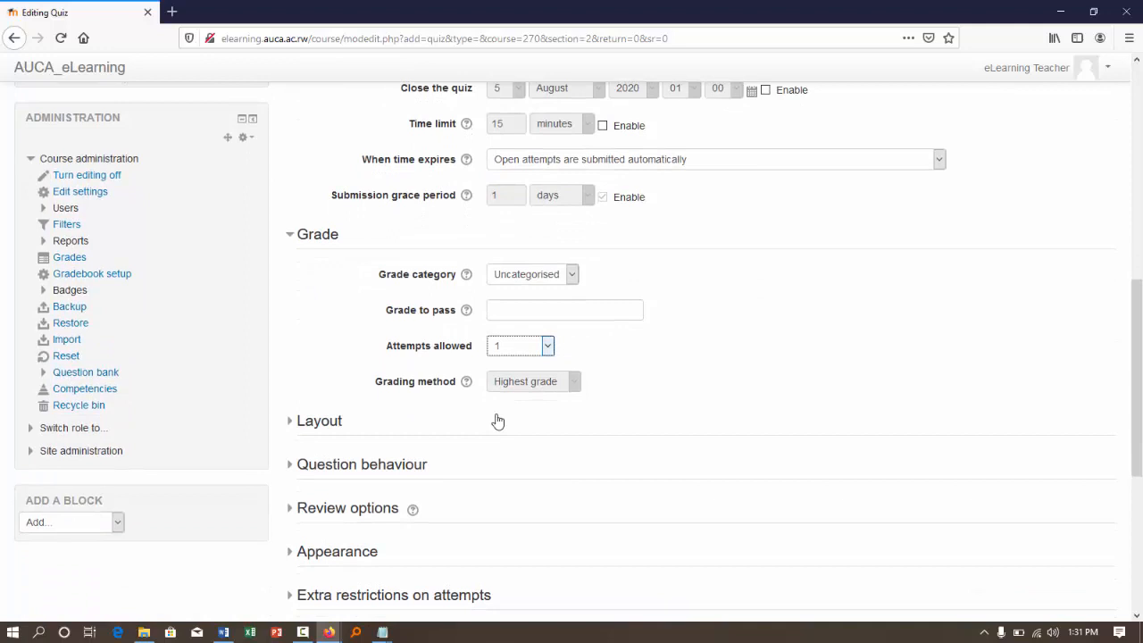
click(298, 423)
scroll(503, 442, down, 1)
scroll(503, 444, down, 4)
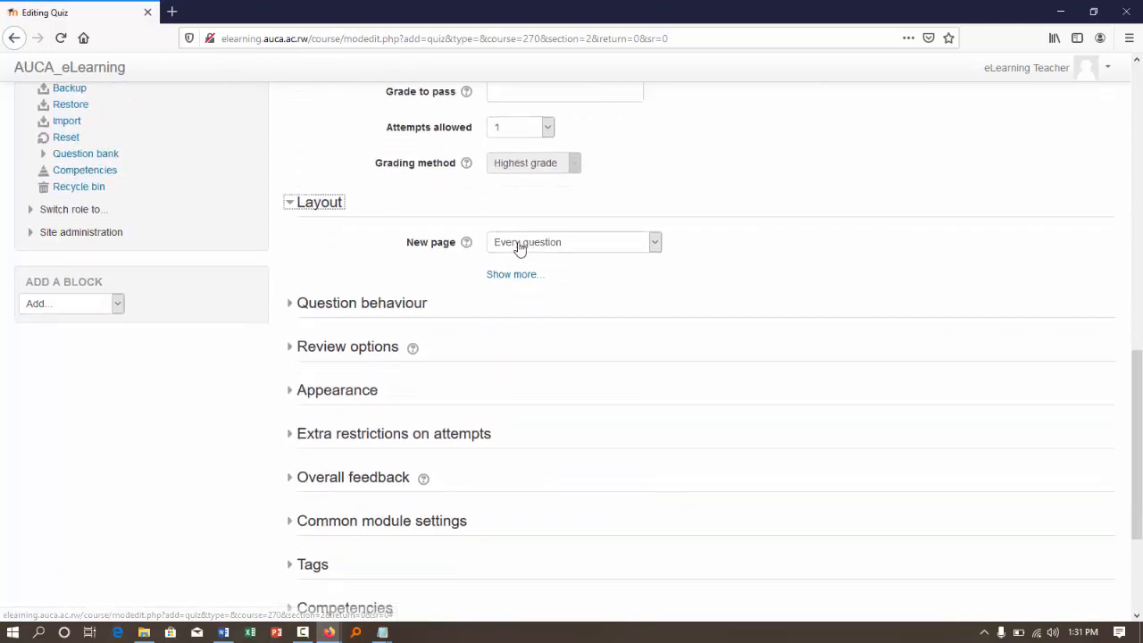
click(510, 273)
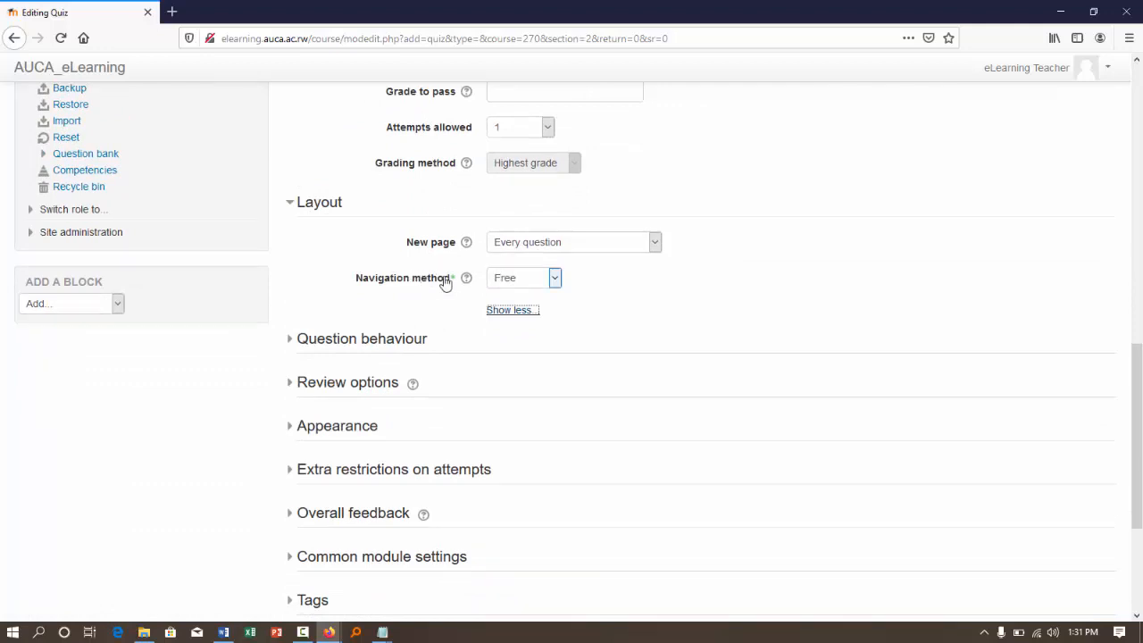
click(504, 282)
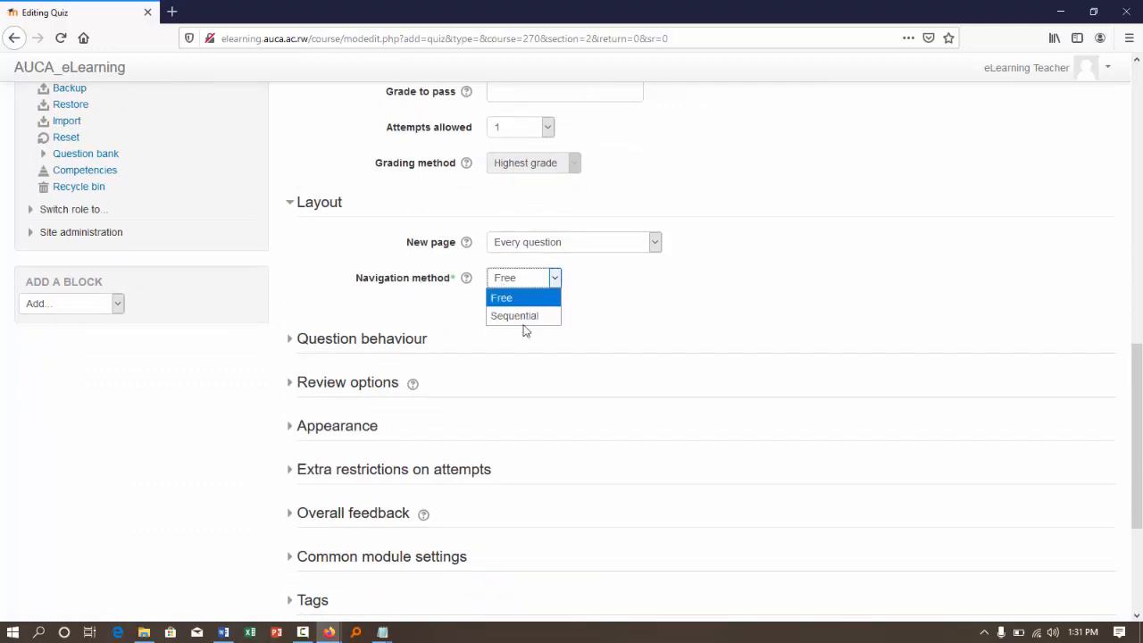
click(521, 318)
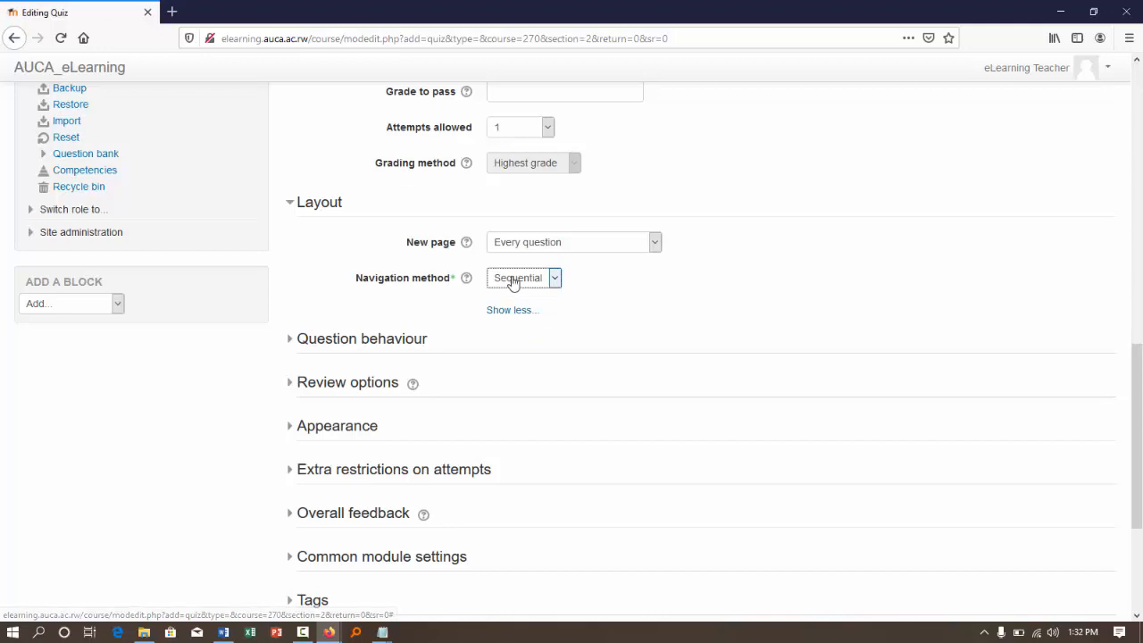
click(514, 282)
click(515, 298)
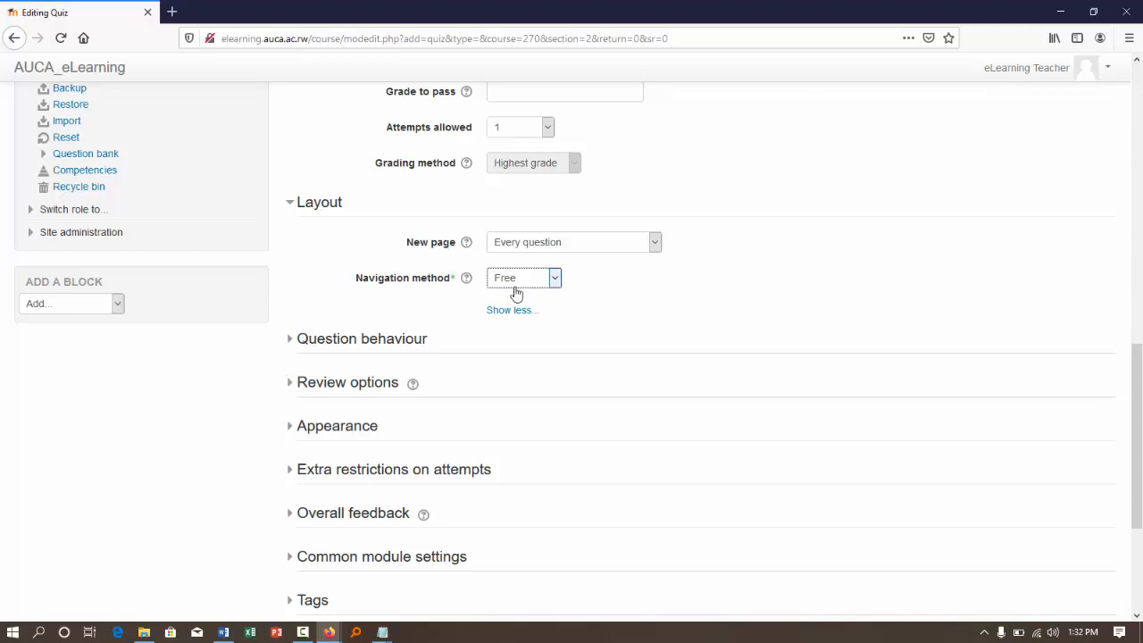
click(509, 280)
click(522, 317)
- Examine the full set of question behaviour settings for the quiz, including shuffling, feedback and redo options
click(333, 346)
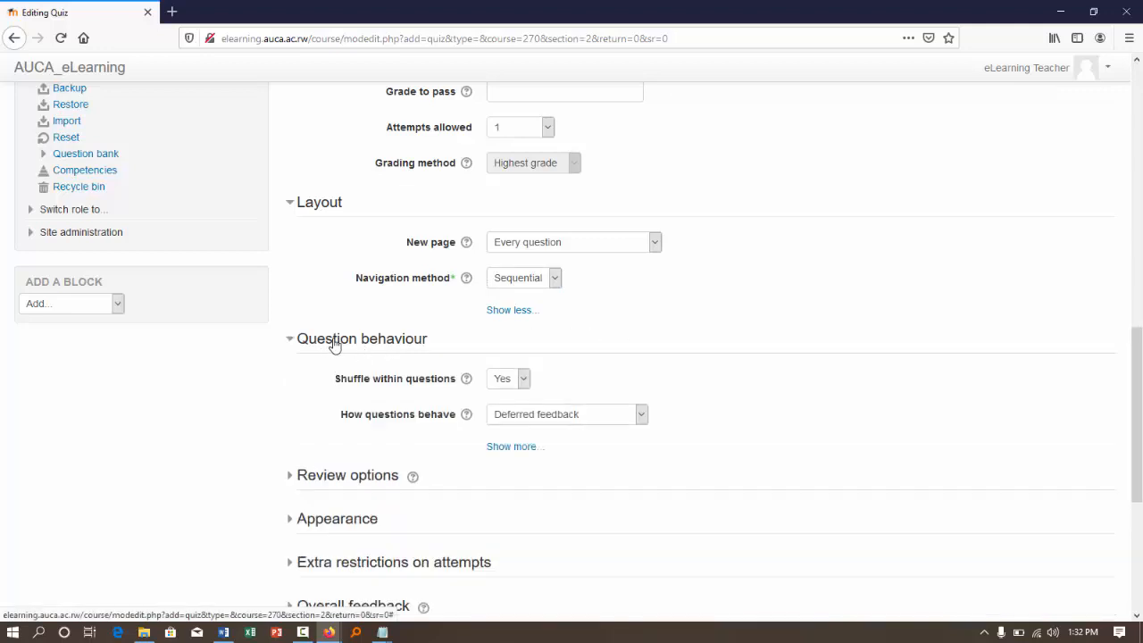
click(502, 449)
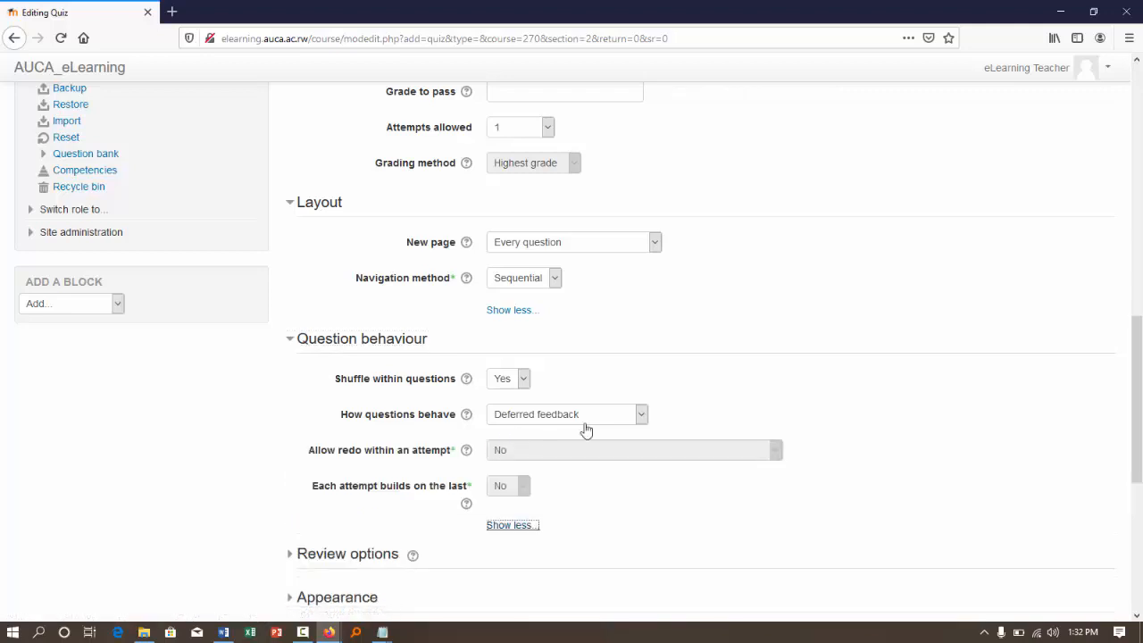
scroll(611, 432, down, 1)
scroll(611, 432, down, 1)
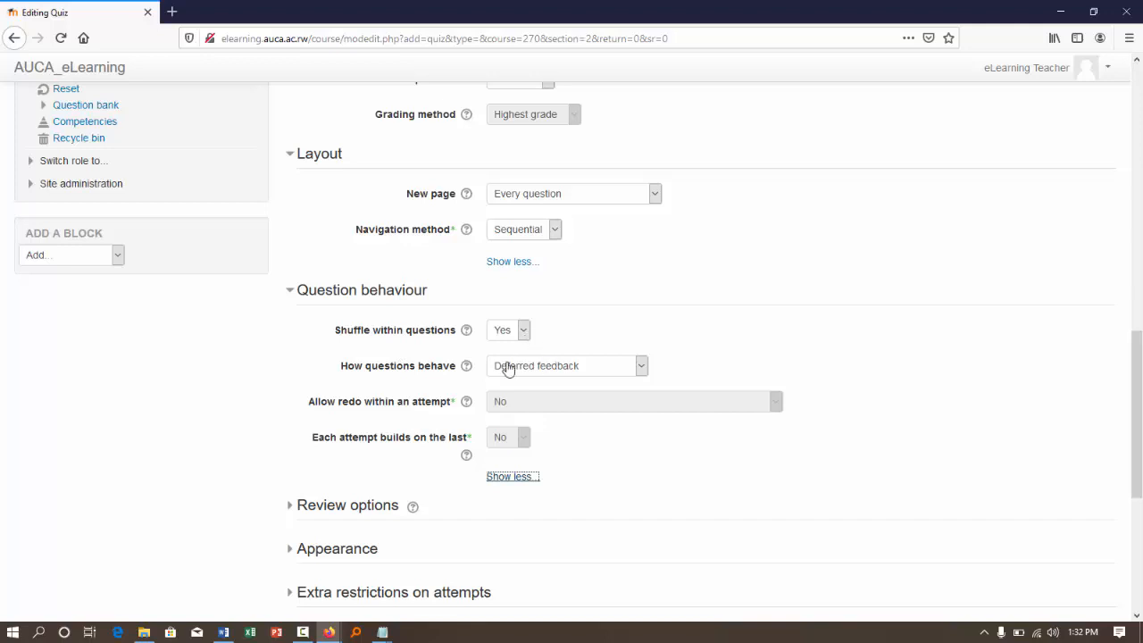
- Review the available question behaviour modes for the quiz and keep Deferred feedback selected
click(547, 367)
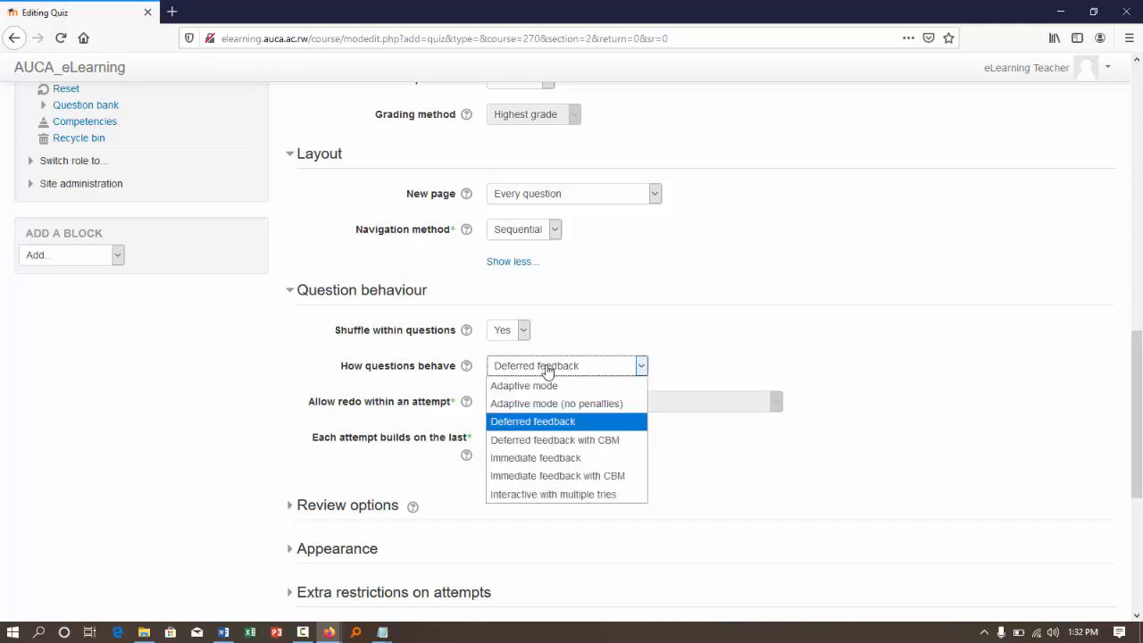
click(552, 421)
scroll(425, 441, down, 3)
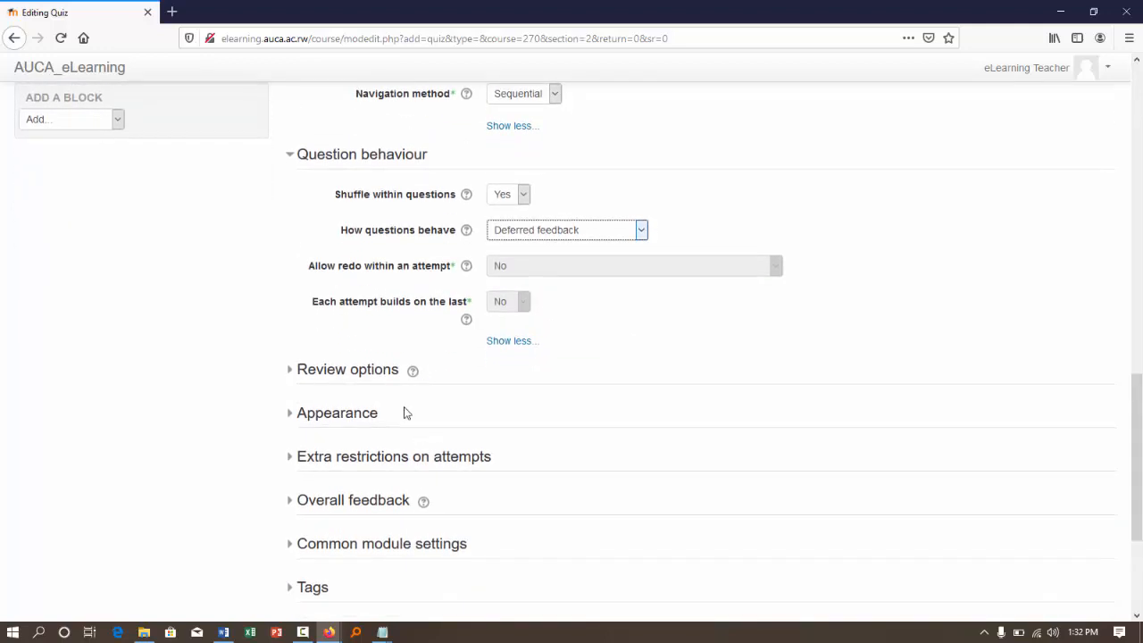
- In the review options, disable The attempt for immediately after the attempt, later while the quiz is open, and after it is closed
click(332, 380)
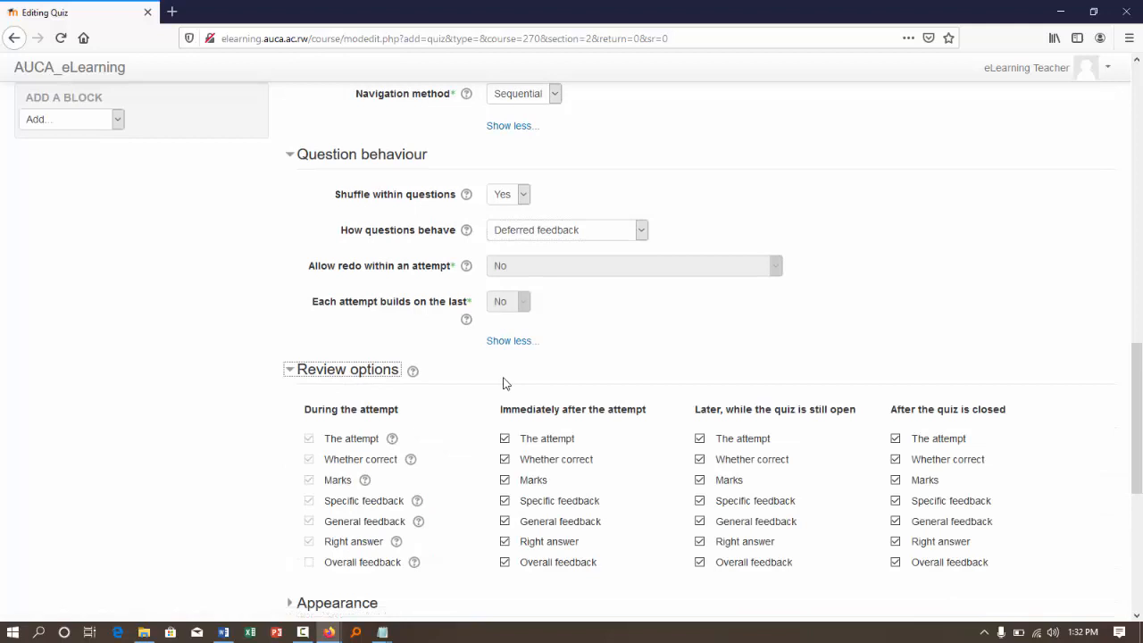
scroll(506, 383, down, 3)
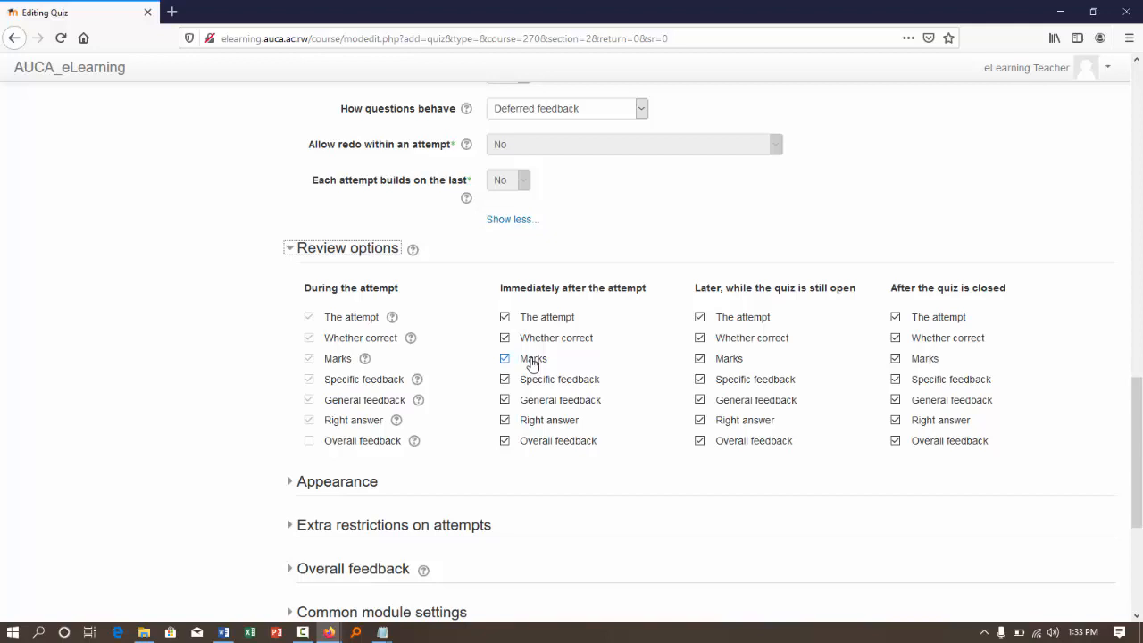
click(528, 319)
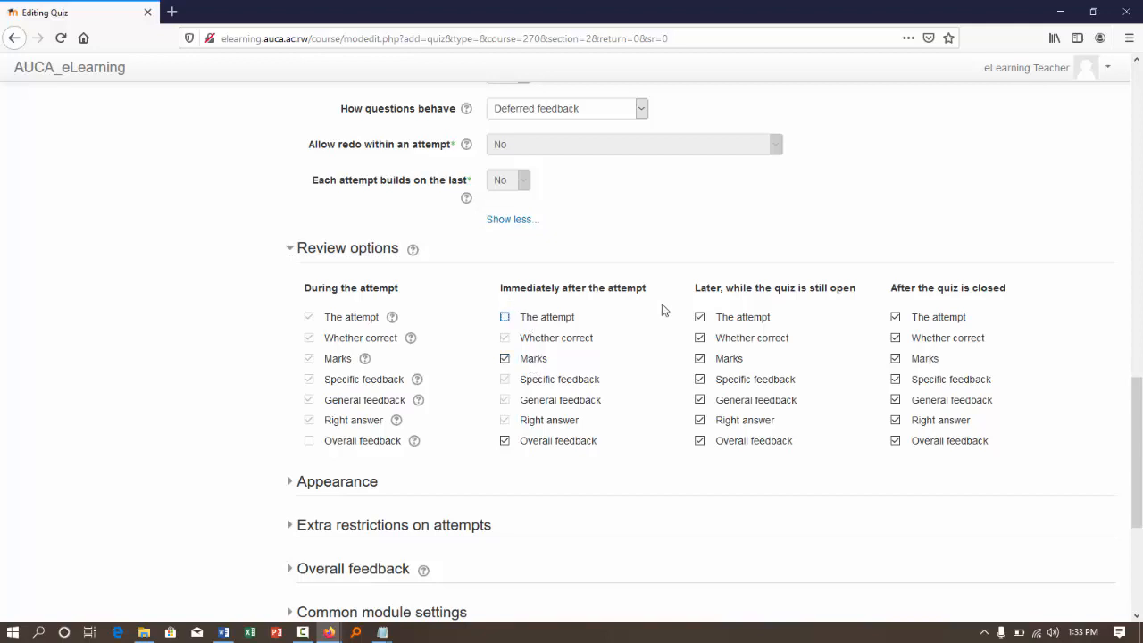
click(740, 318)
click(920, 319)
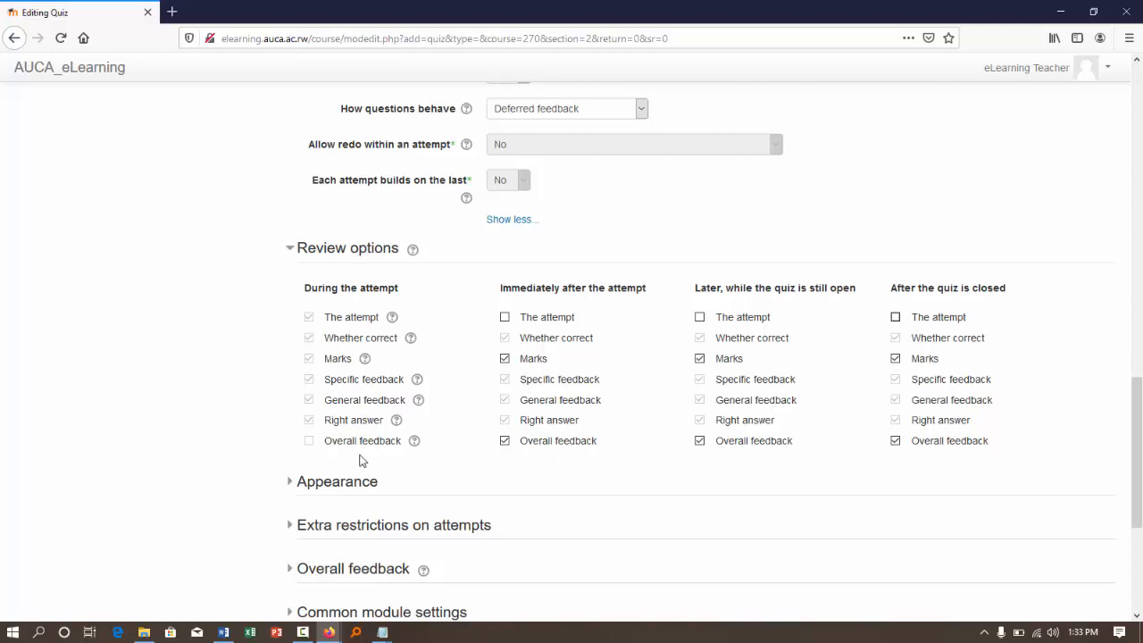
- Expand the quiz's Appearance settings, then save the quiz and return to the course
click(314, 485)
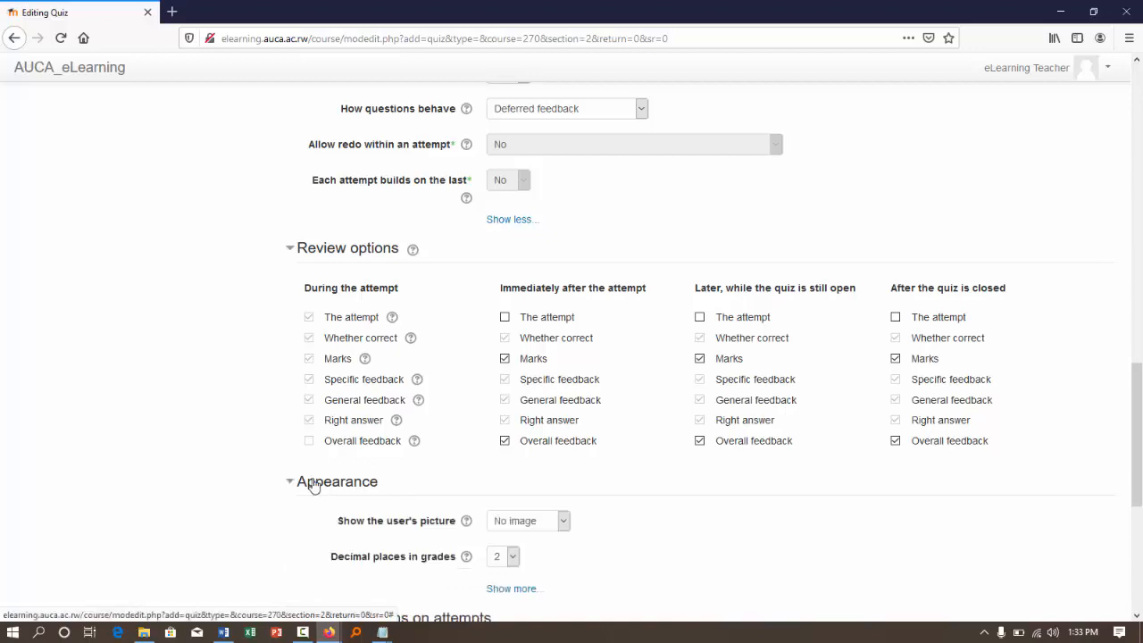
scroll(313, 485, down, 2)
scroll(610, 373, down, 5)
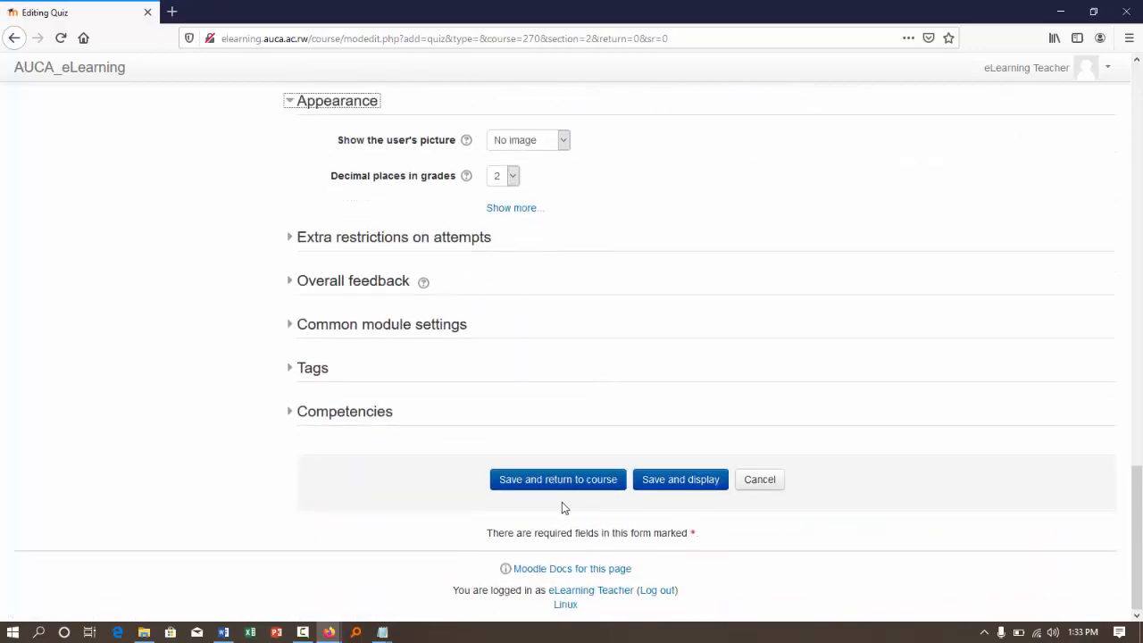
scroll(843, 309, up, 20)
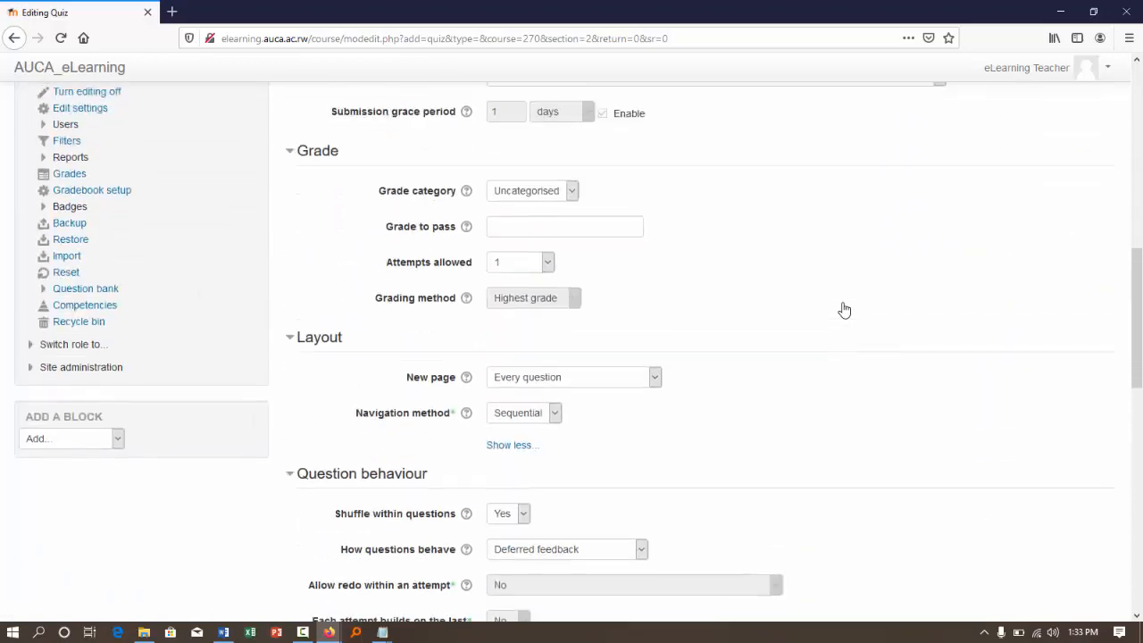
scroll(843, 309, up, 8)
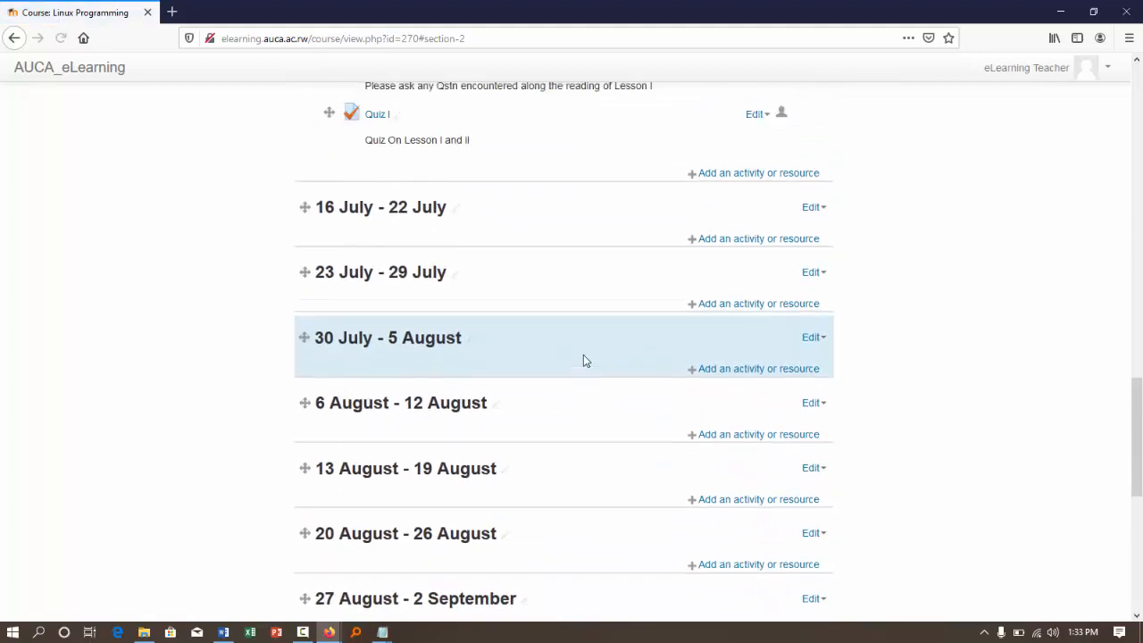
- Open Quiz I from Module 2, dismiss its notice, and start editing its questions
click(379, 321)
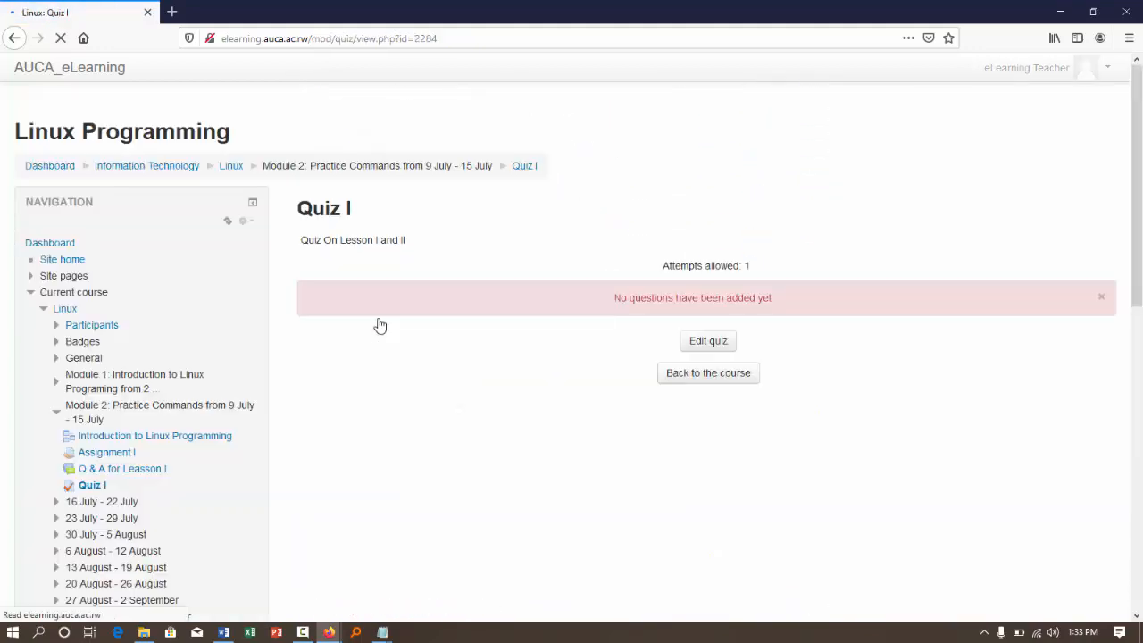
click(1102, 299)
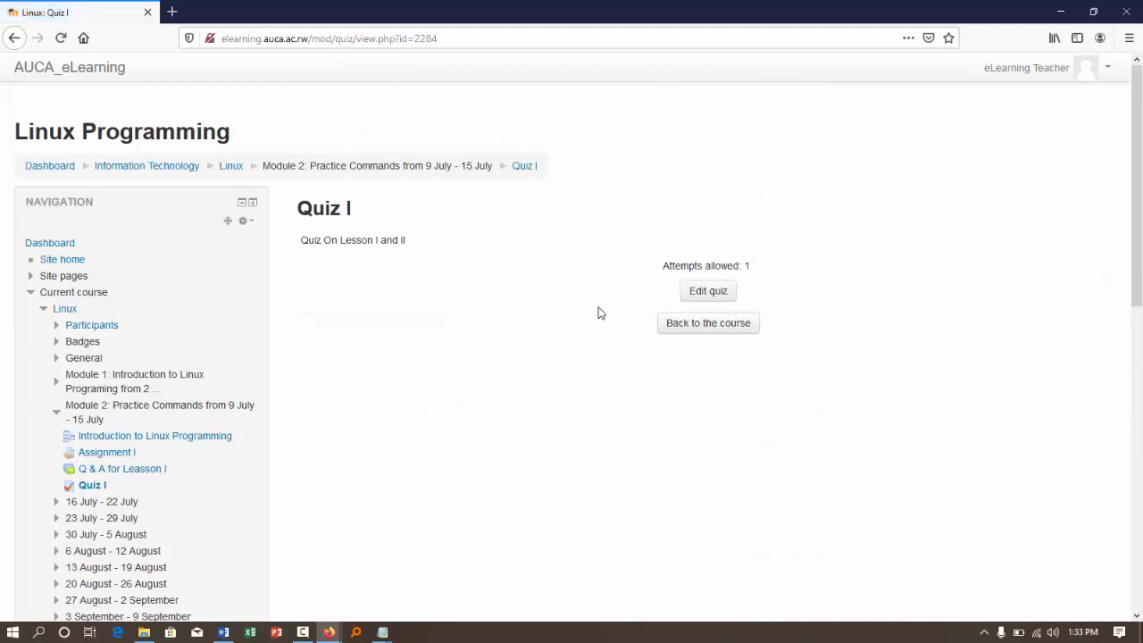
click(711, 293)
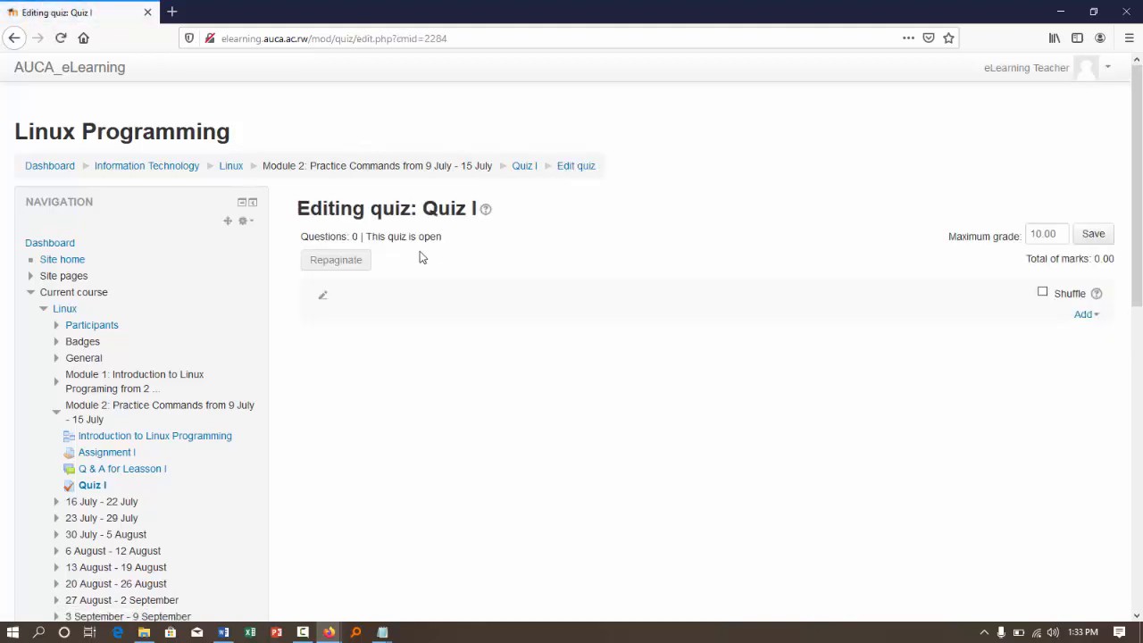
- Enable question shuffling for Quiz I and save a maximum grade of 15.00
click(1045, 294)
drag(1034, 233, 1027, 234)
key(Delete)
key(Delete)
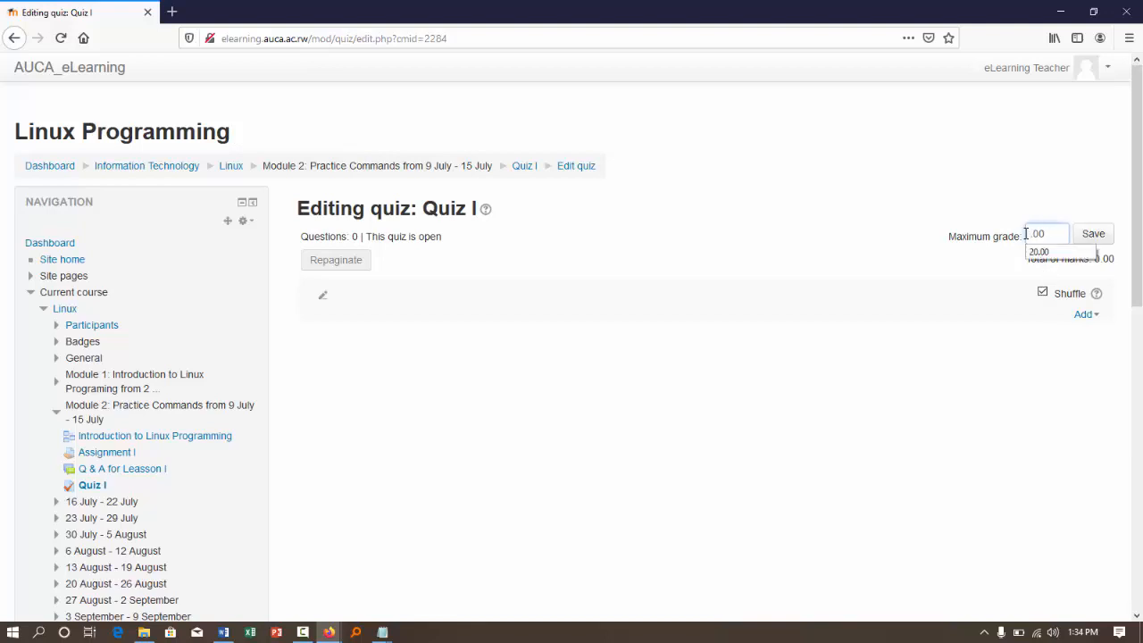
text(15)
key(Return)
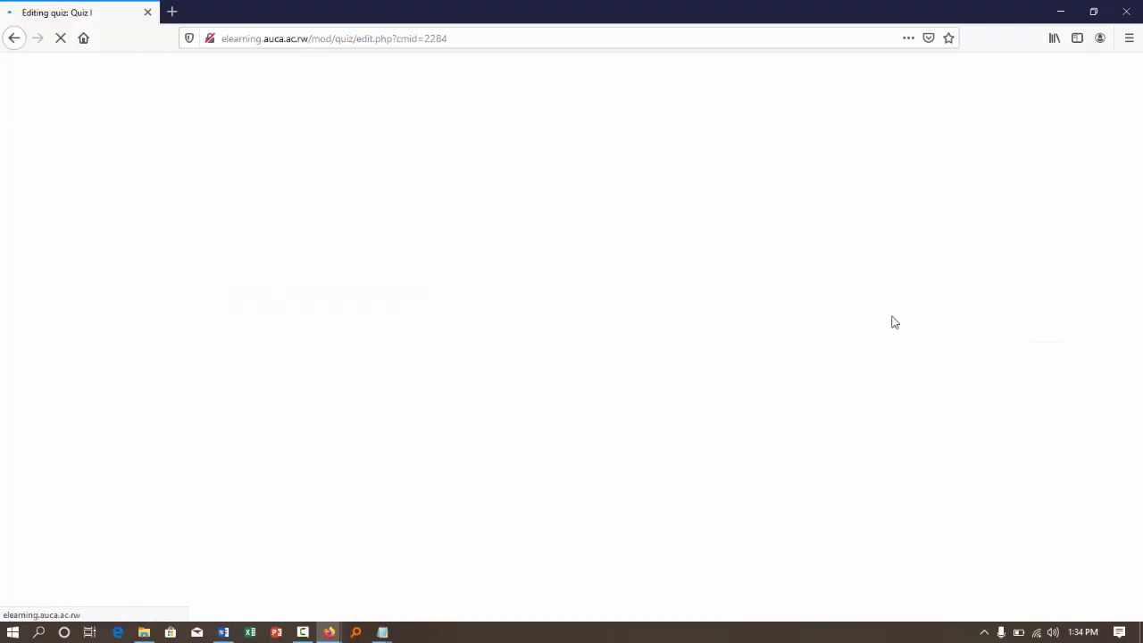
- Add a new question of the True/False type to Quiz I
click(1082, 316)
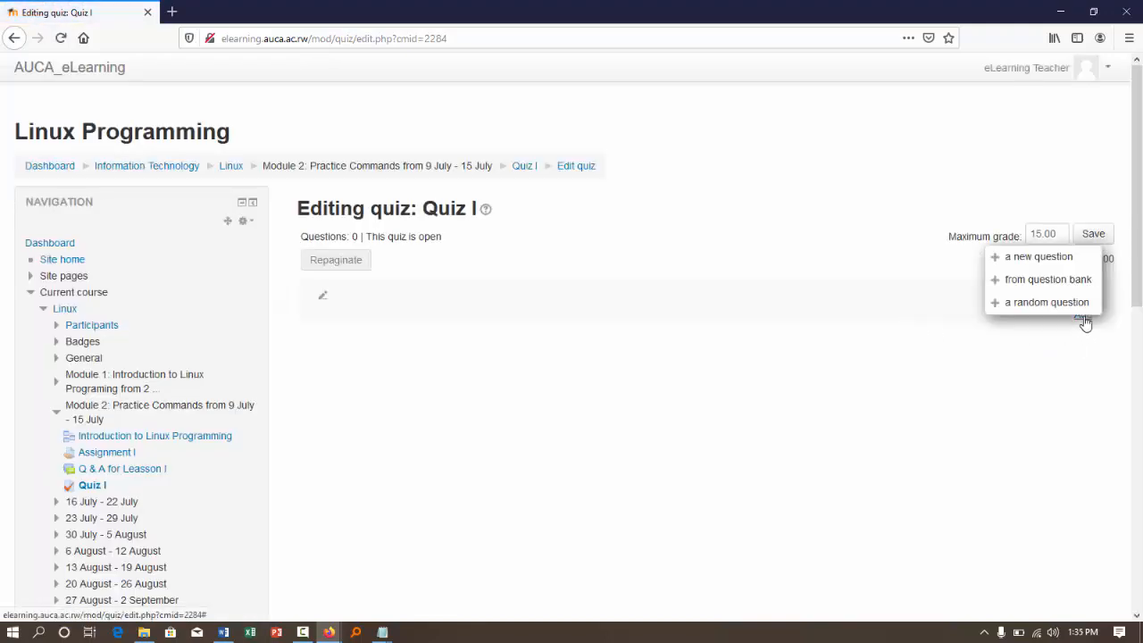
click(1018, 396)
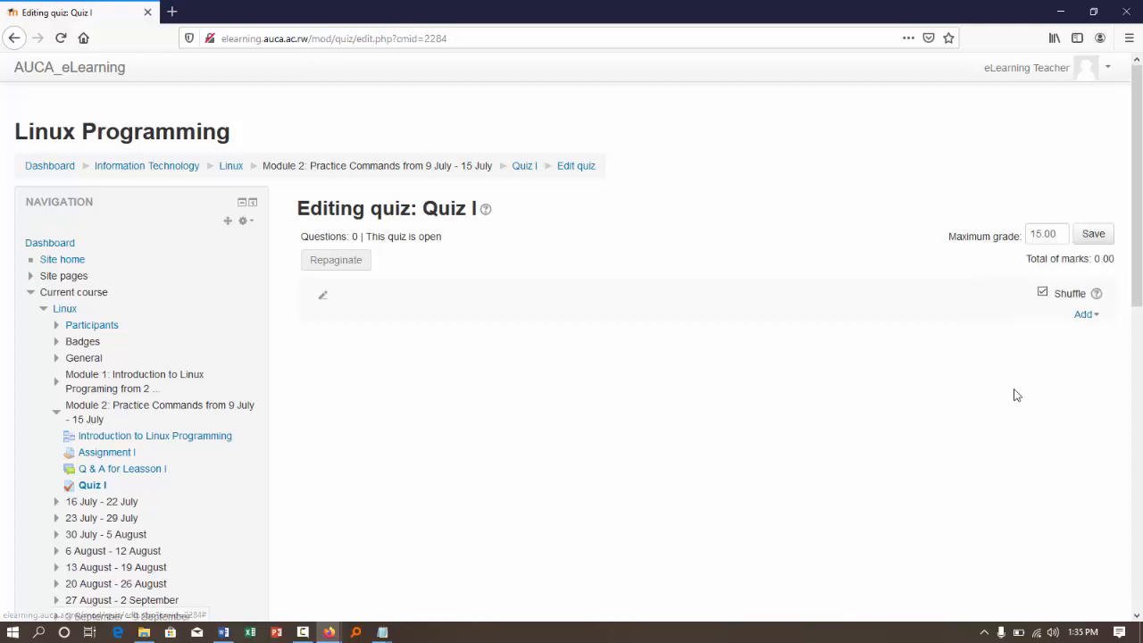
click(1089, 318)
click(1051, 347)
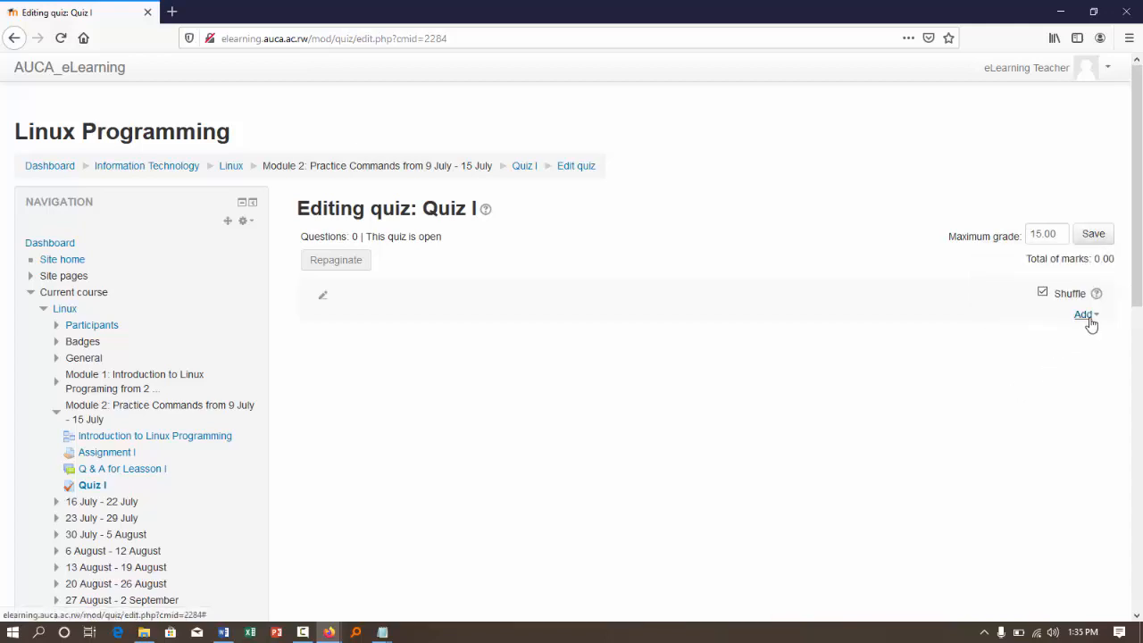
click(1086, 319)
click(1040, 257)
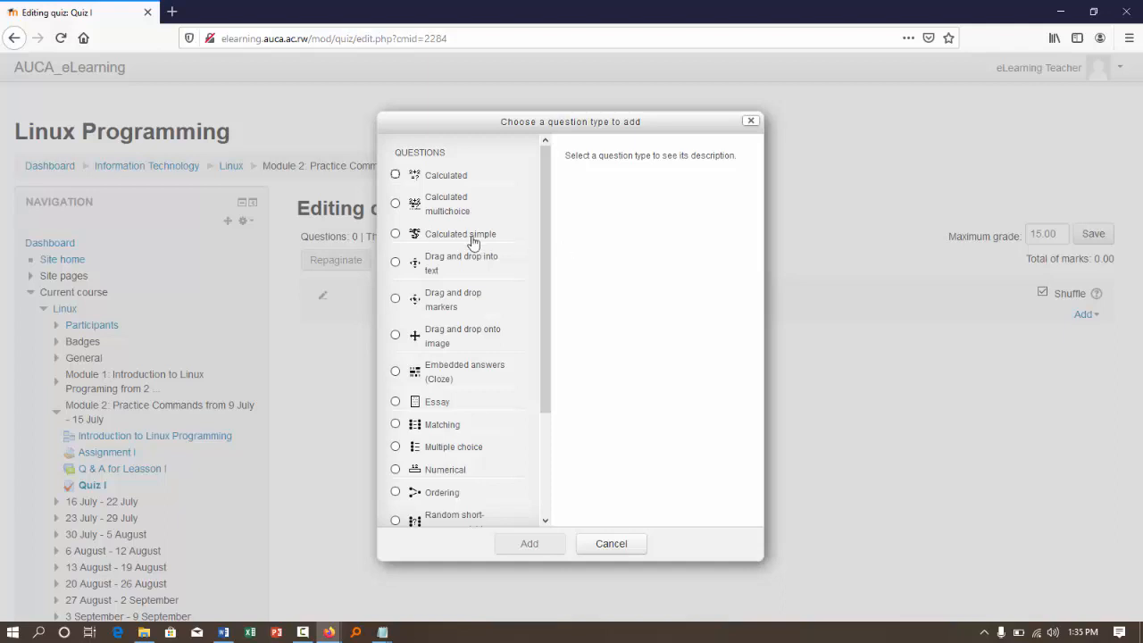
scroll(468, 312, down, 3)
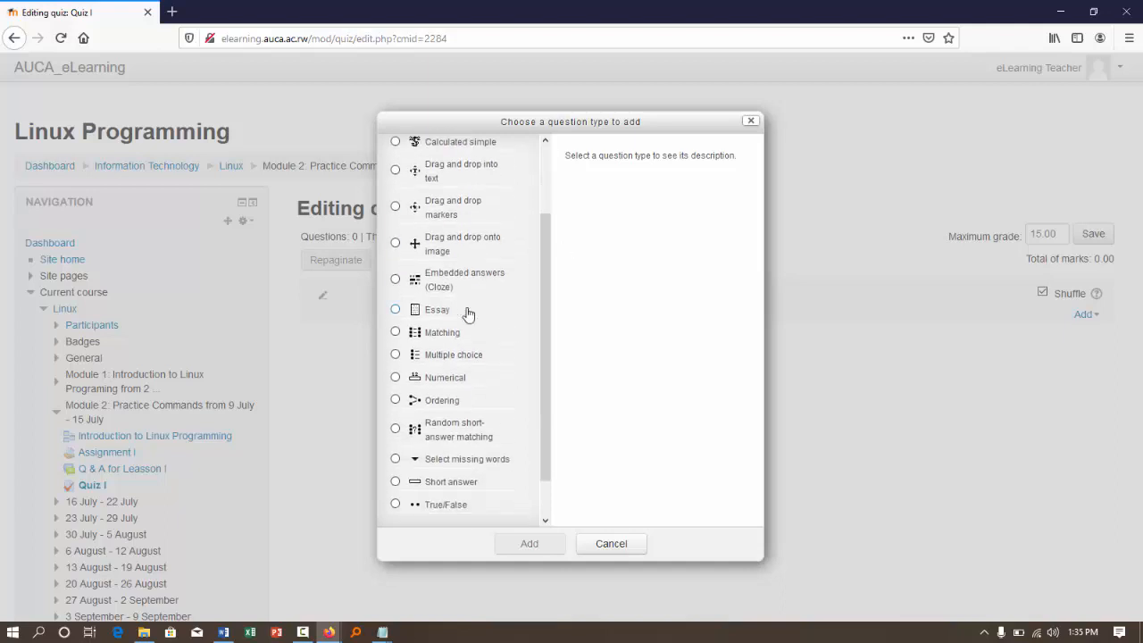
click(395, 459)
click(529, 543)
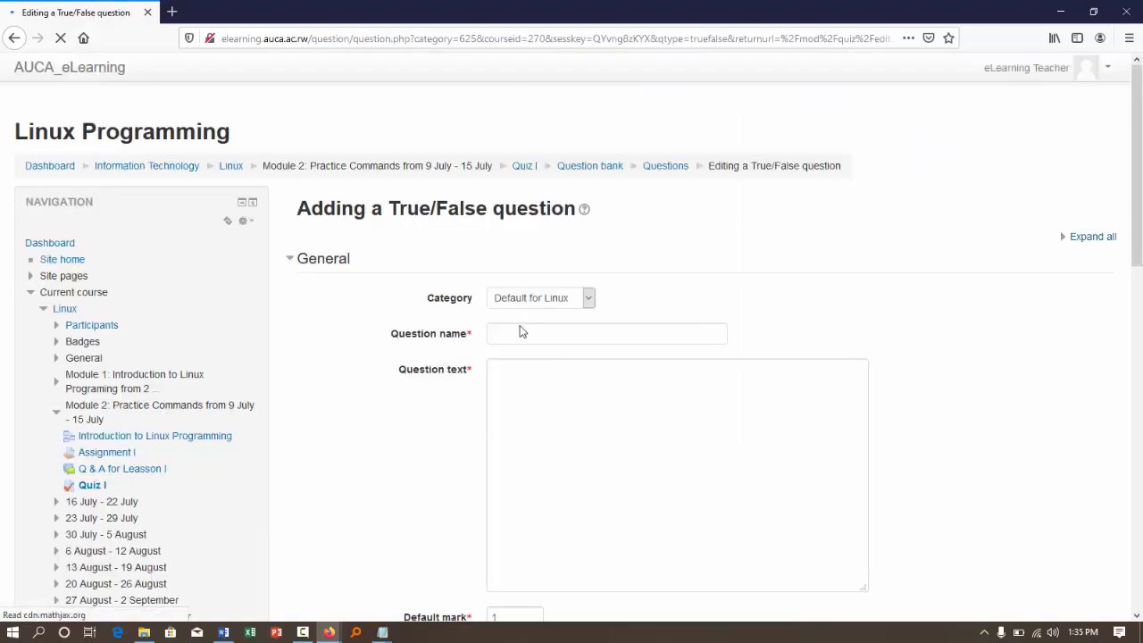
- Name the question Q1 and enter the question text "Jesus is one of the Trinity"
click(520, 332)
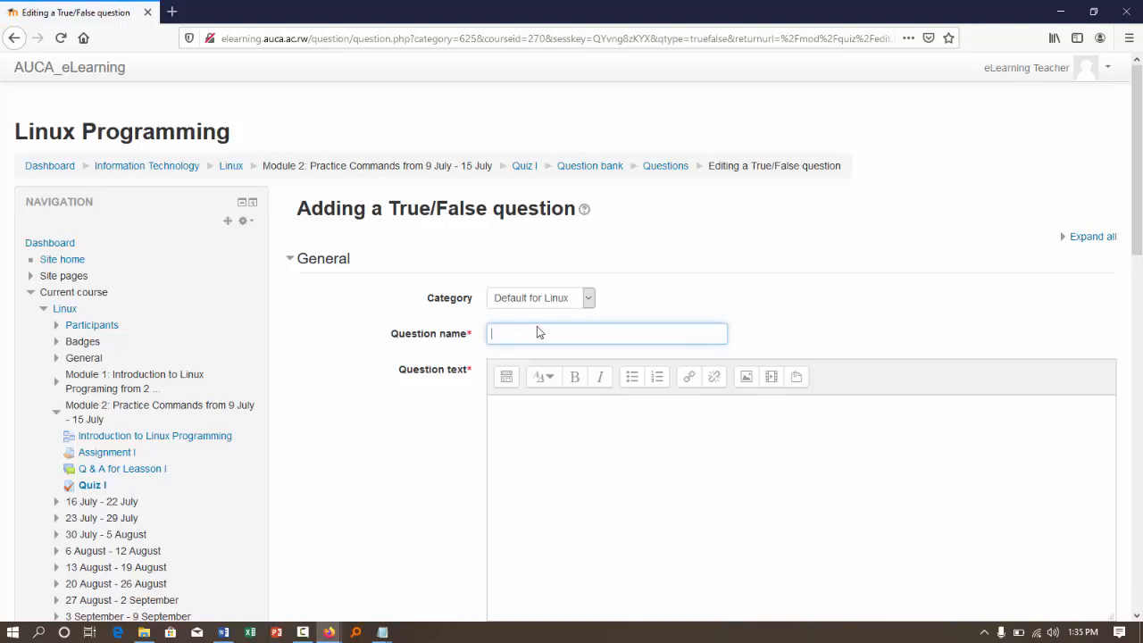
text(Q1)
click(530, 428)
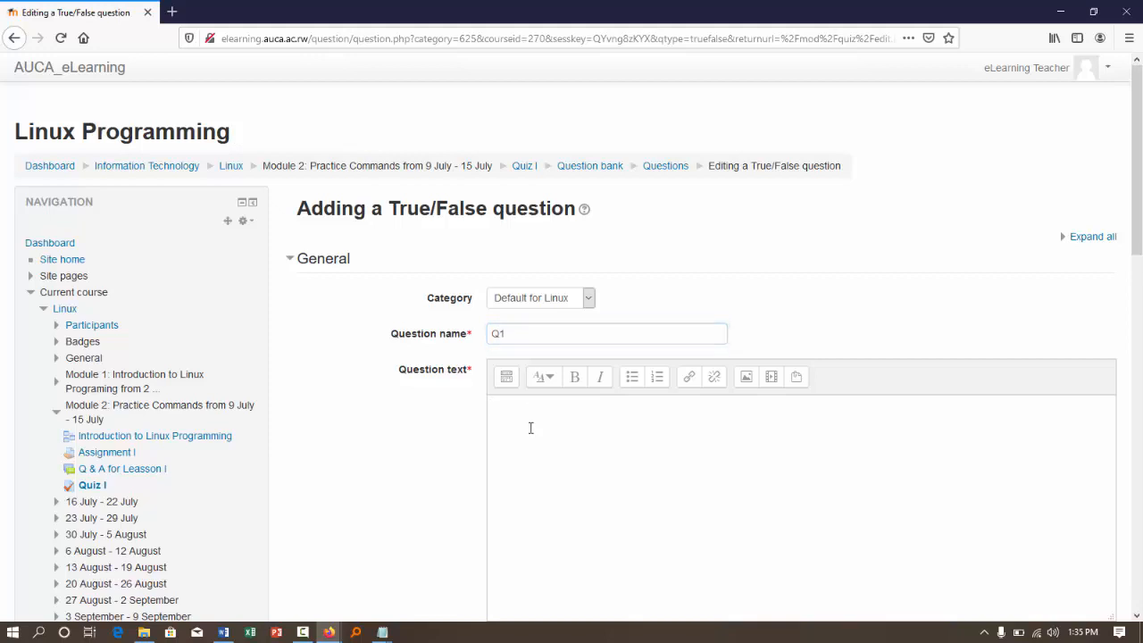
text(Jesus is one of the Trinity)
- Set the correct answer of the Q1 question to True
scroll(442, 467, down, 3)
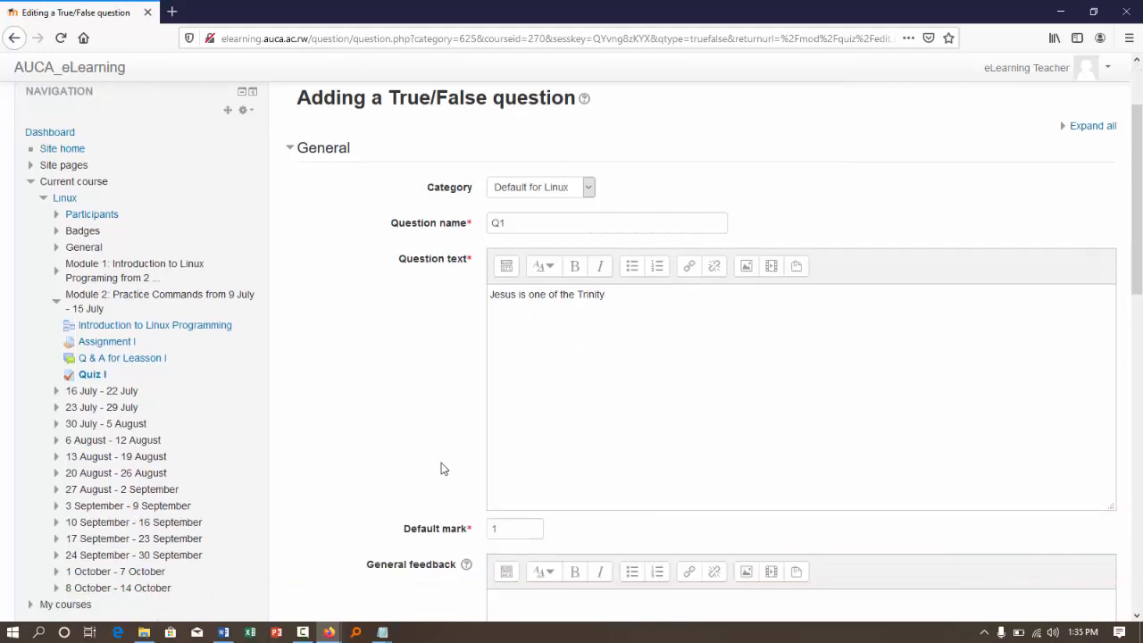
scroll(441, 467, down, 1)
scroll(441, 467, down, 1)
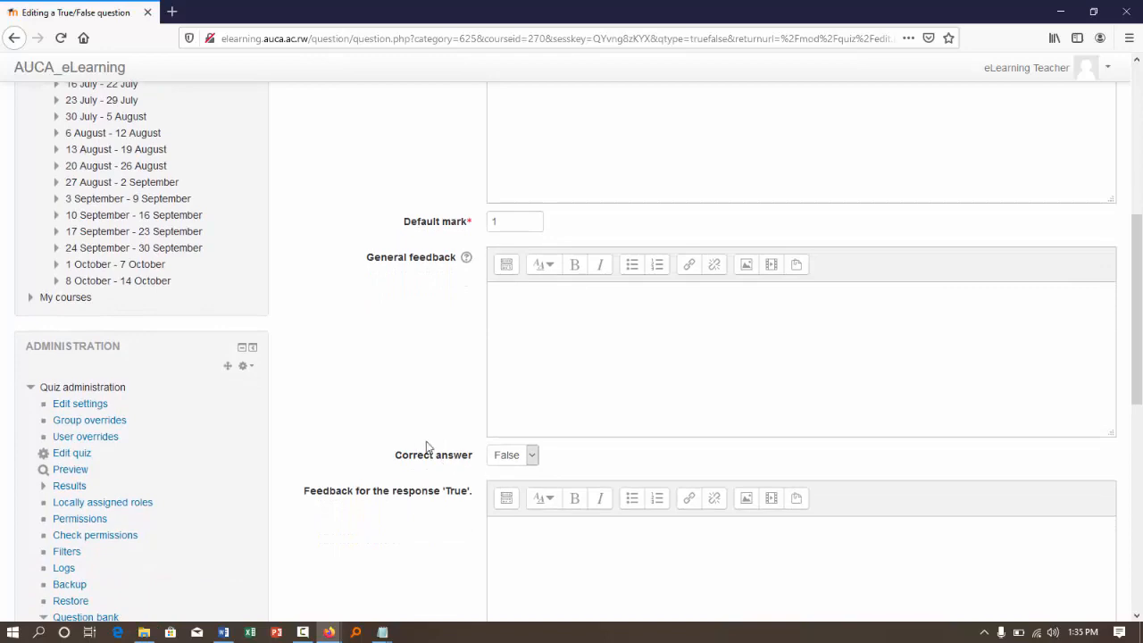
click(523, 456)
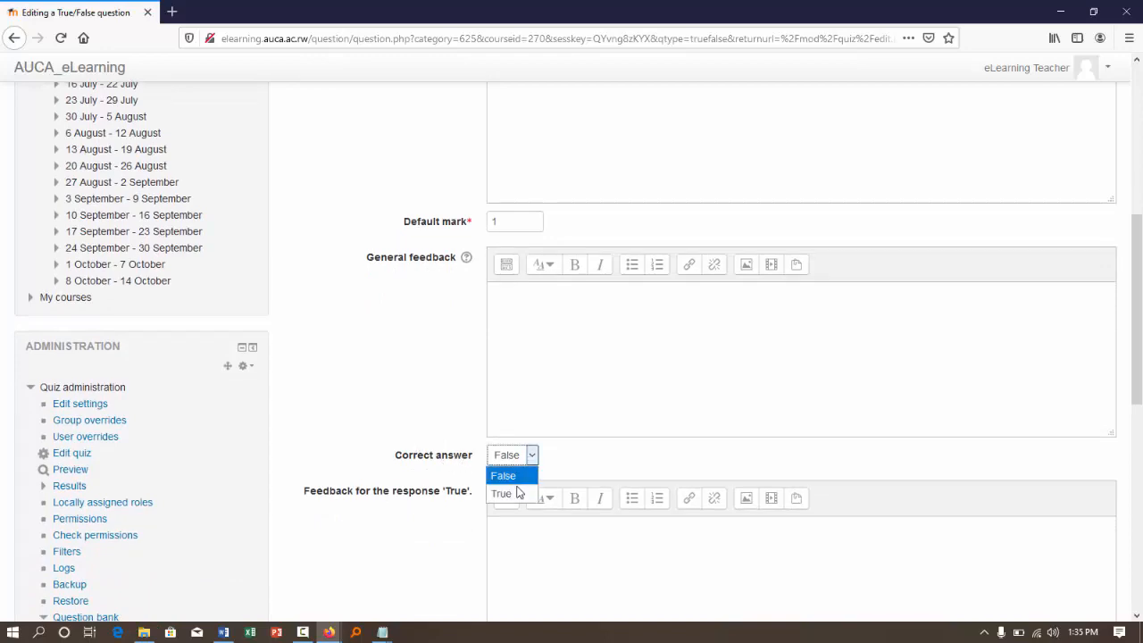
click(516, 493)
scroll(420, 531, down, 7)
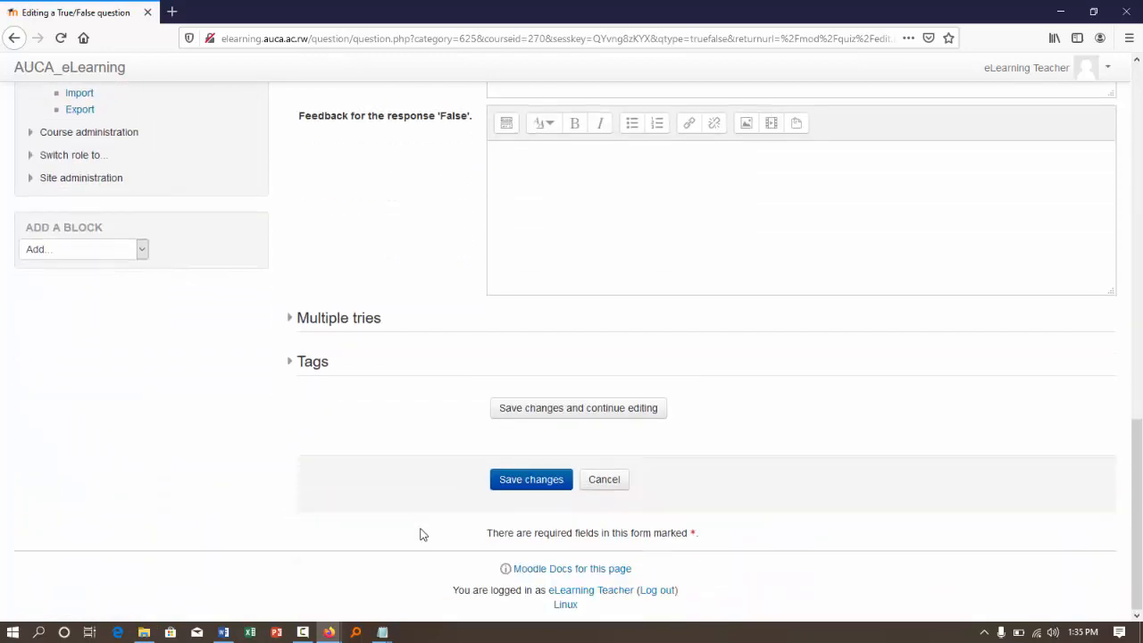
- Set the default mark of Q1 to 3 and save the question to the quiz
scroll(421, 531, up, 1)
scroll(422, 534, up, 10)
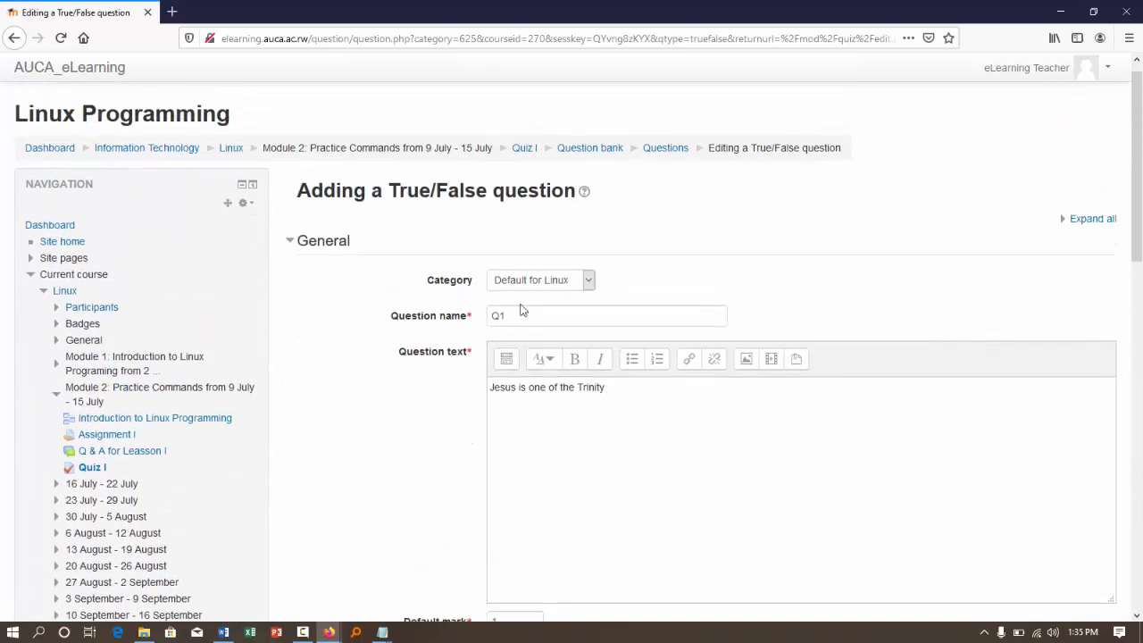
scroll(457, 438, down, 5)
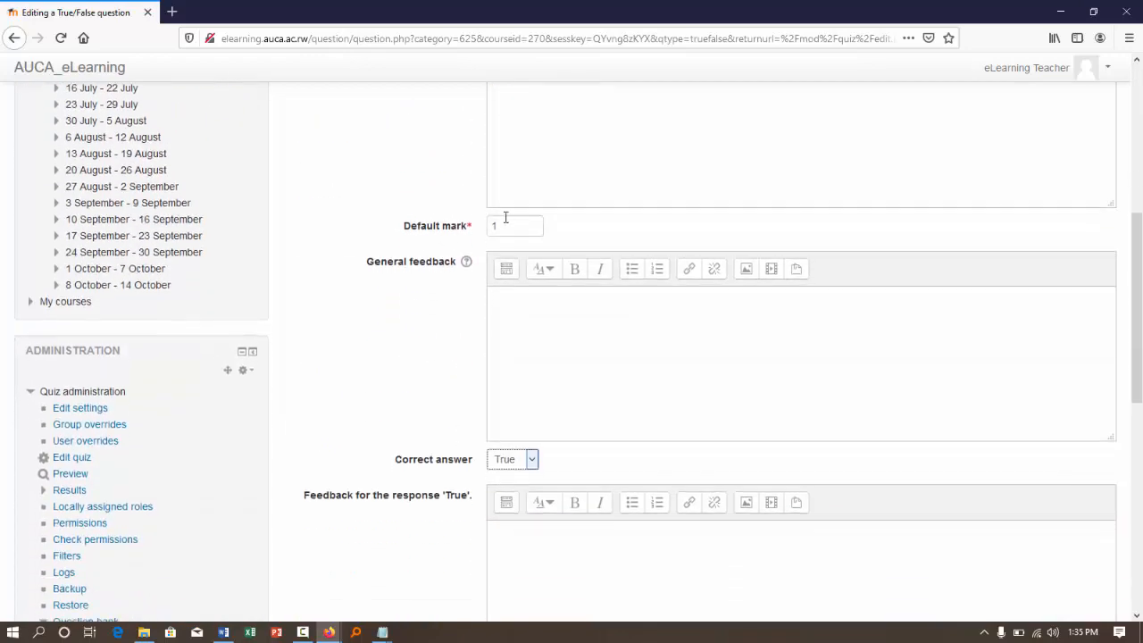
drag(505, 225, 471, 231)
text(3)
click(436, 341)
scroll(436, 340, down, 6)
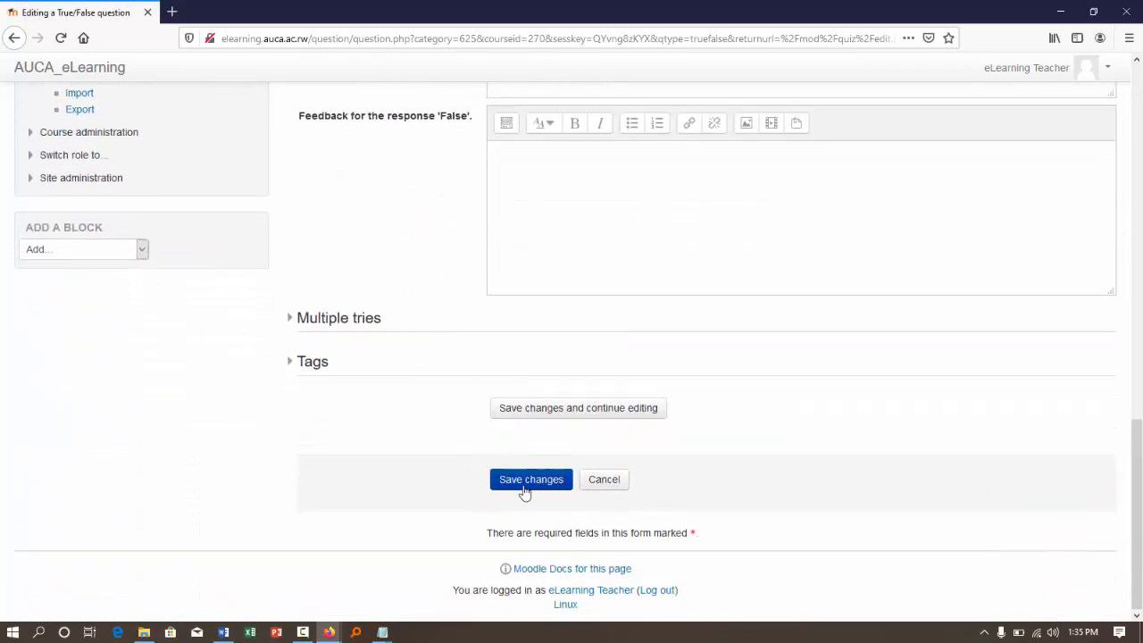
click(531, 480)
- Change the mark of Q1 in the quiz's question list to 2
scroll(525, 490, up, 15)
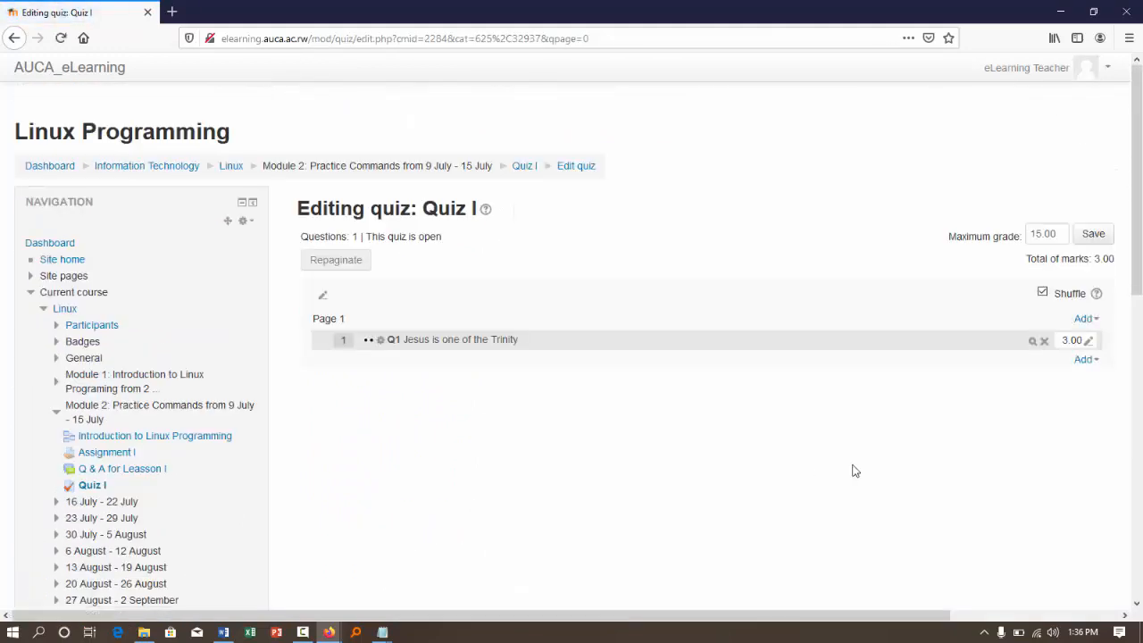
click(1071, 341)
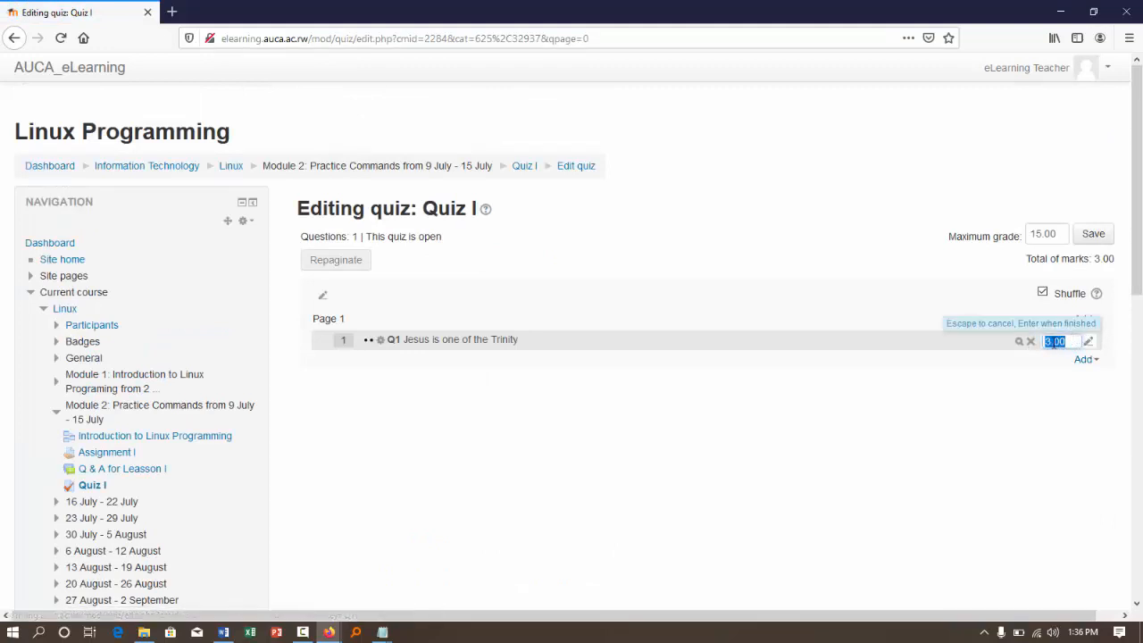
text(2)
key(Return)
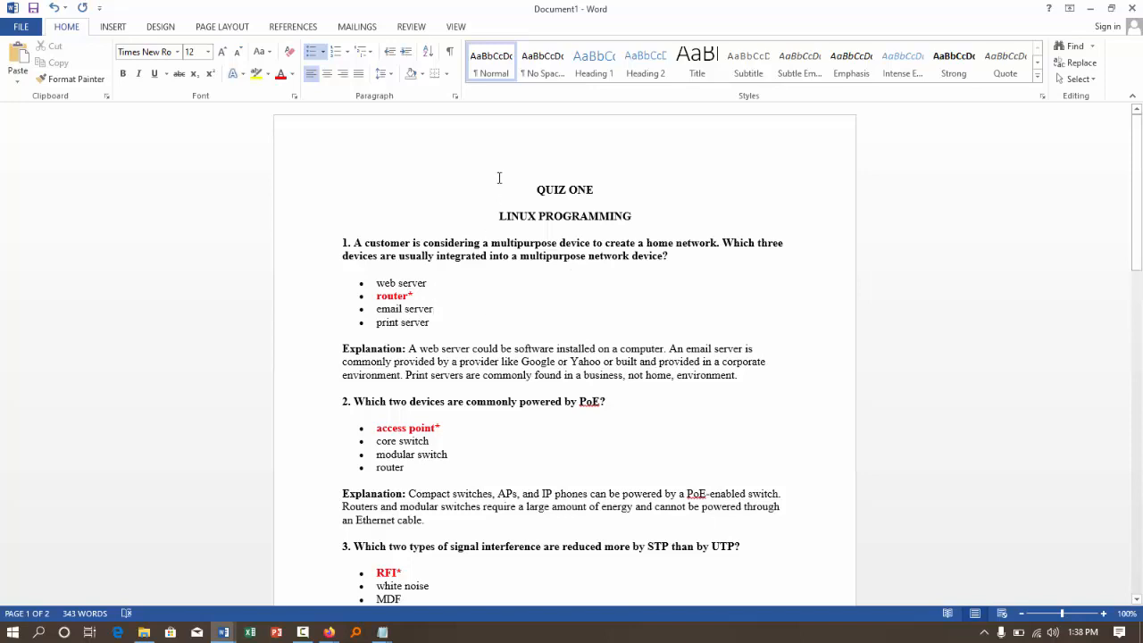
- Review the QUIZ ONE and LINUX PROGRAMMING headings and the first question in the Word document
drag(519, 192, 646, 192)
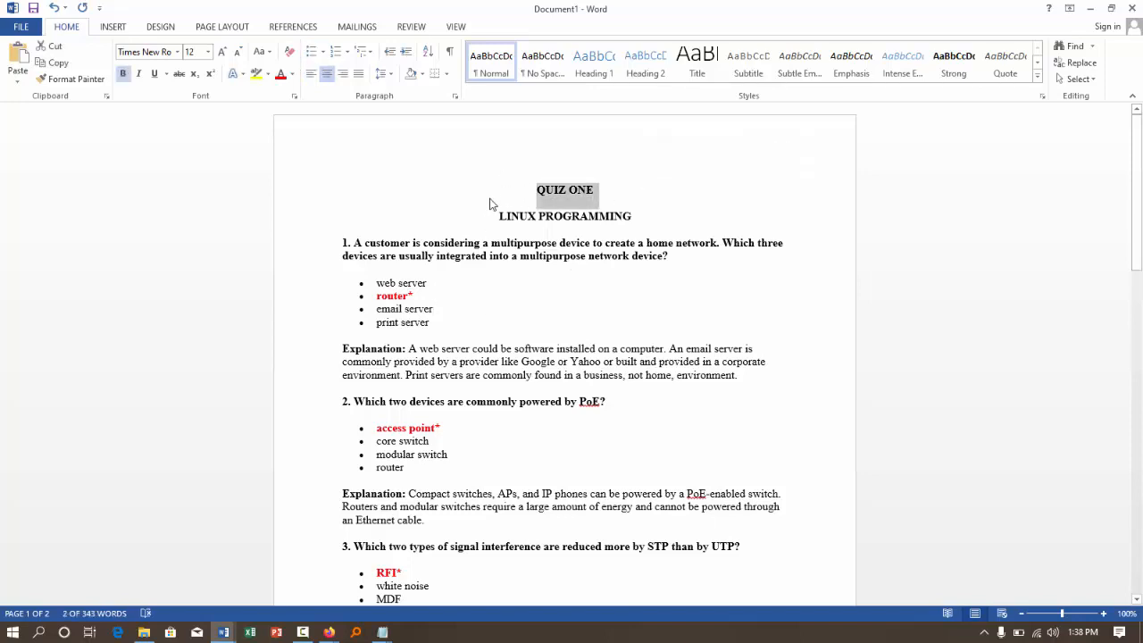
drag(483, 217, 670, 220)
click(343, 271)
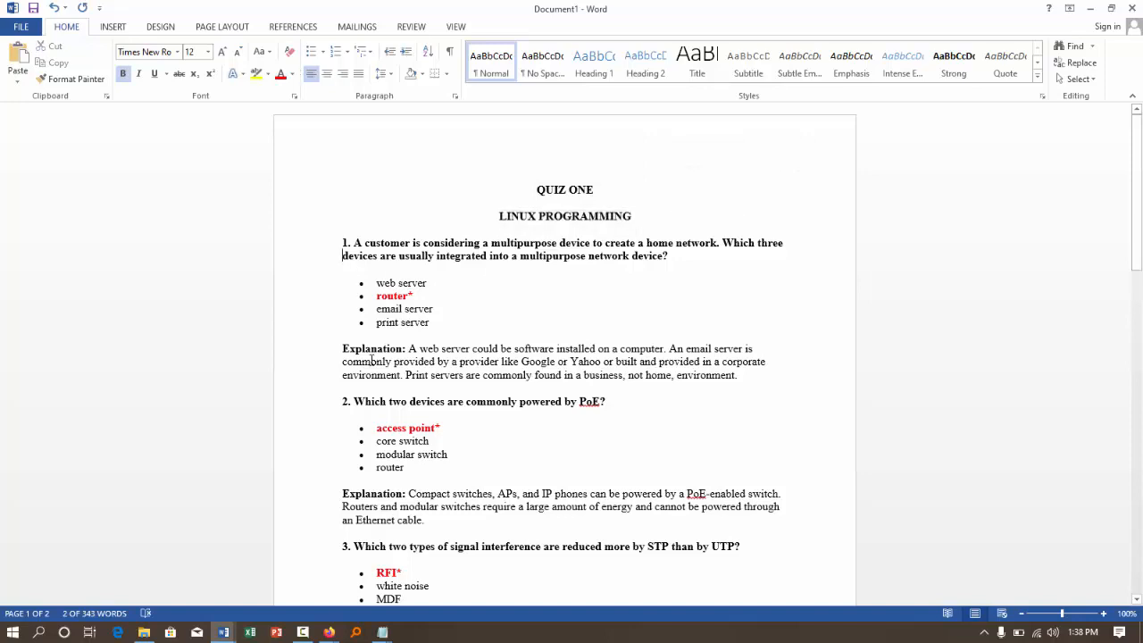
- Delete the Explanation paragraphs under questions 1 and 2 of the quiz document
click(380, 438)
click(397, 525)
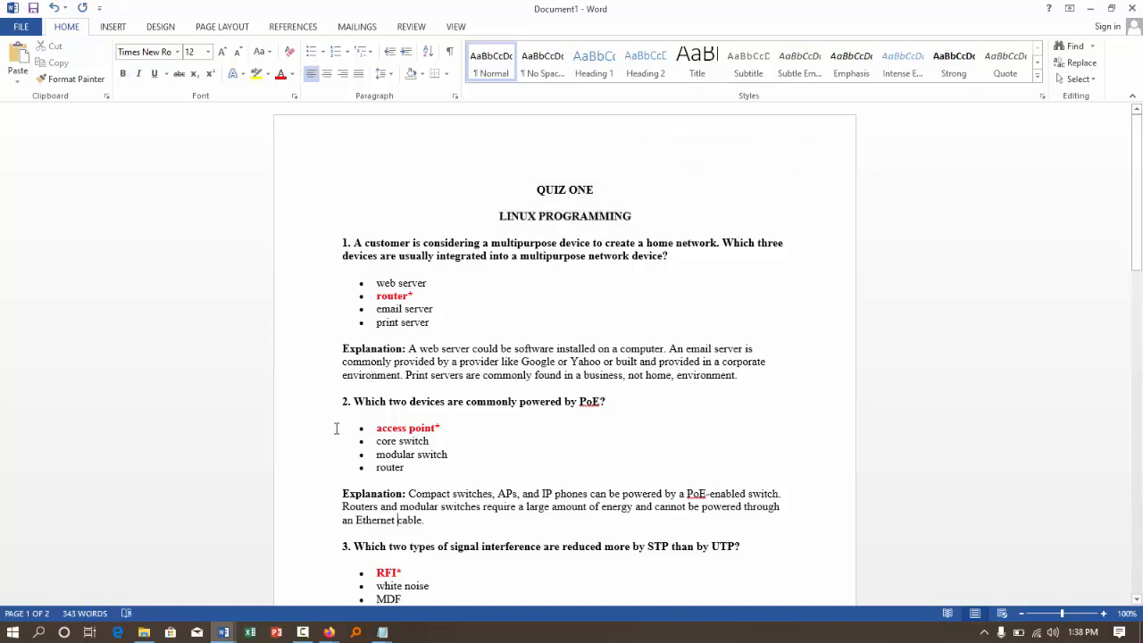
drag(307, 354, 301, 384)
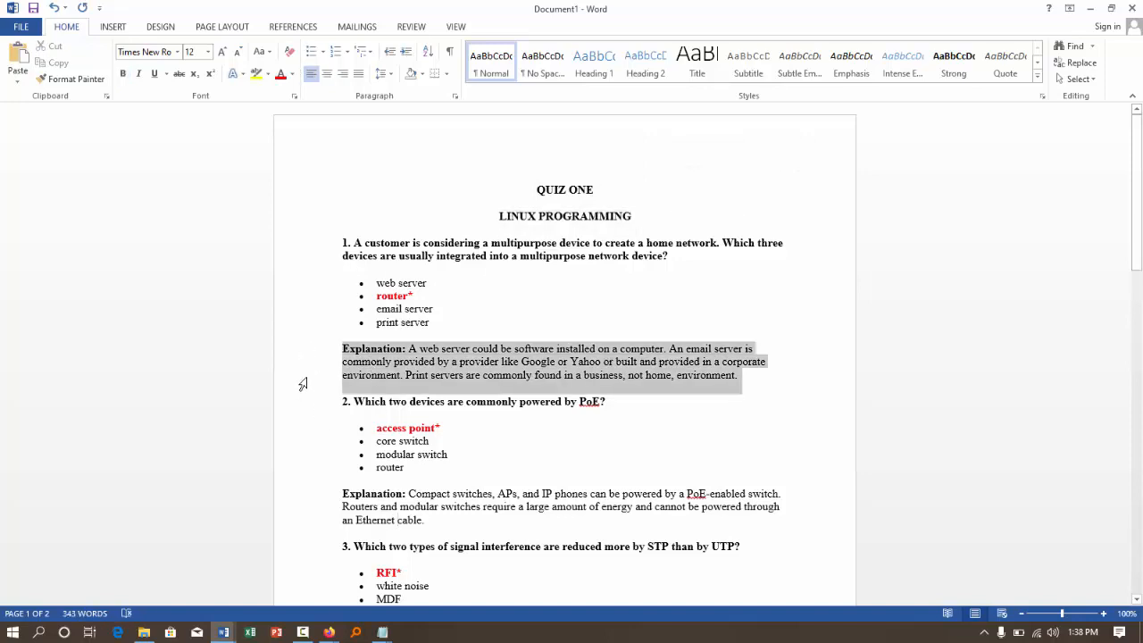
key(Delete)
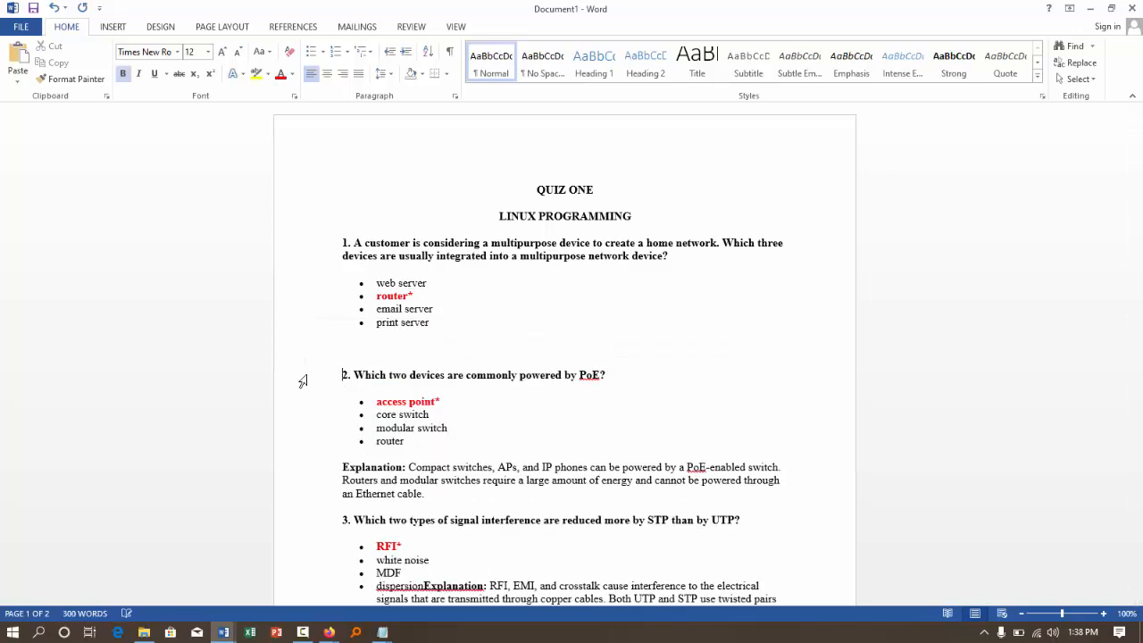
scroll(482, 372, down, 3)
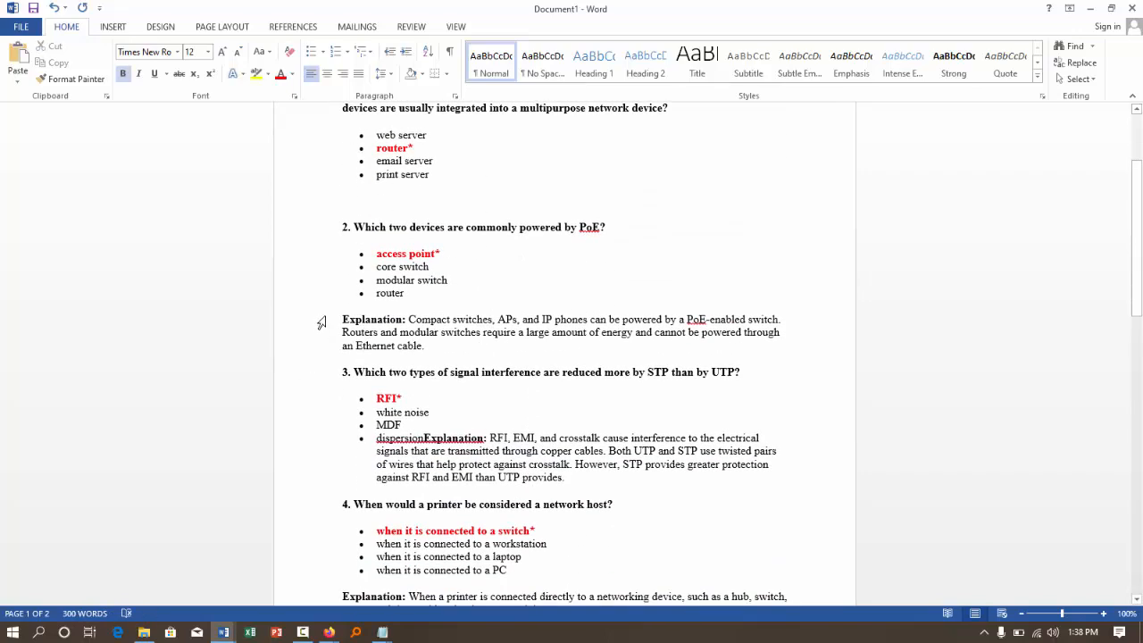
drag(319, 321, 323, 351)
key(Delete)
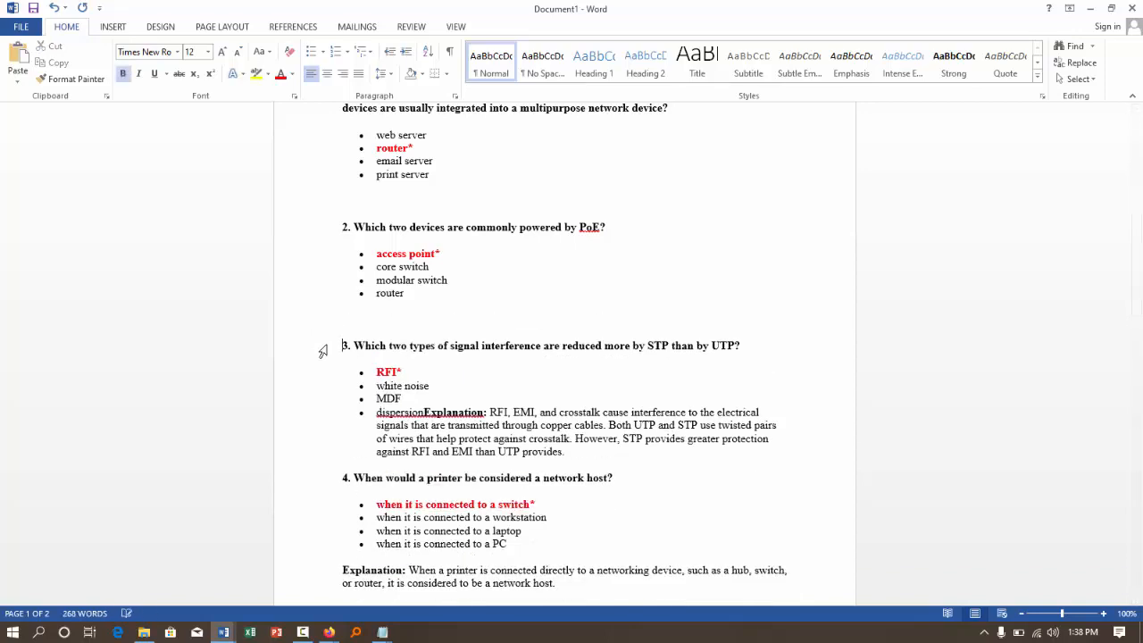
- Delete the Explanation paragraphs under question 4 on the printer host and question 5 on network media
scroll(318, 497, down, 3)
scroll(319, 496, down, 3)
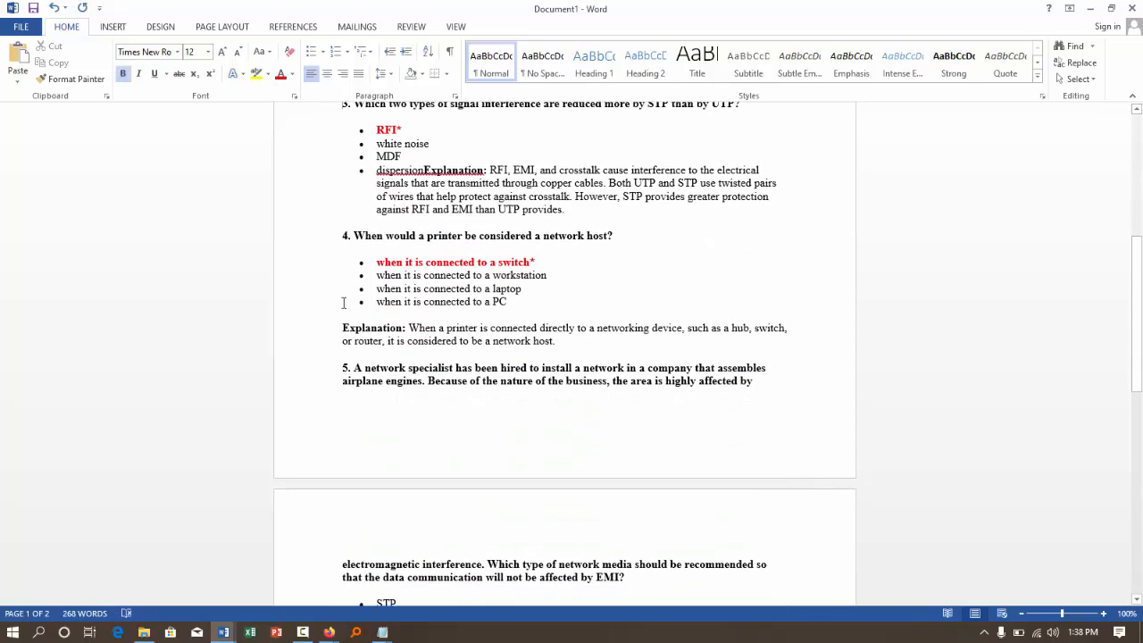
drag(304, 327, 305, 346)
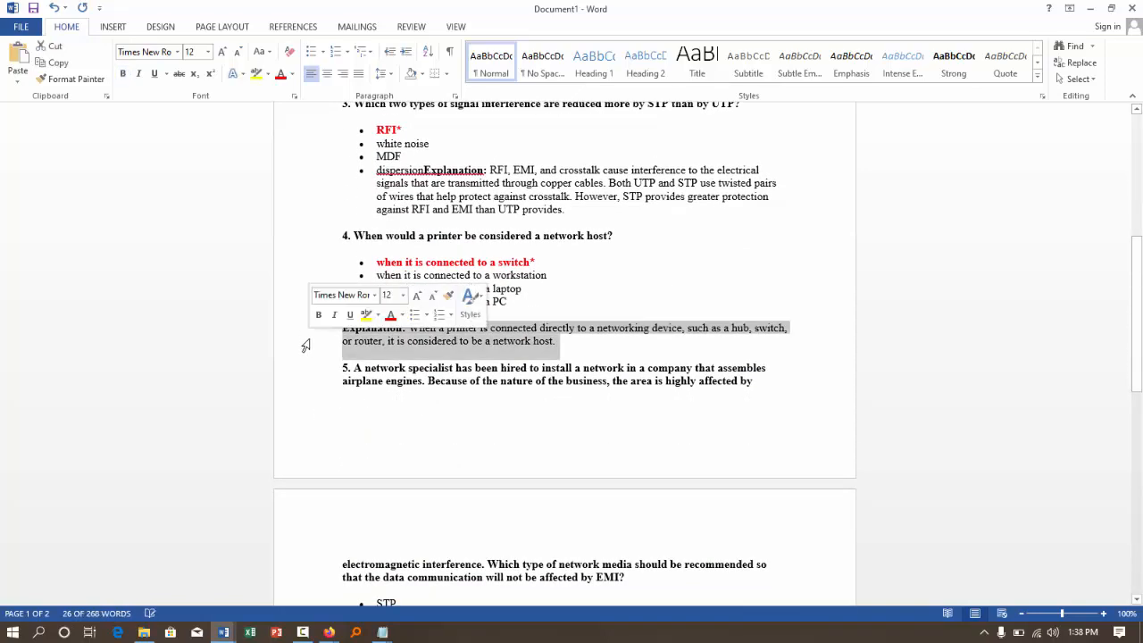
key(Delete)
scroll(367, 359, down, 6)
scroll(367, 359, down, 2)
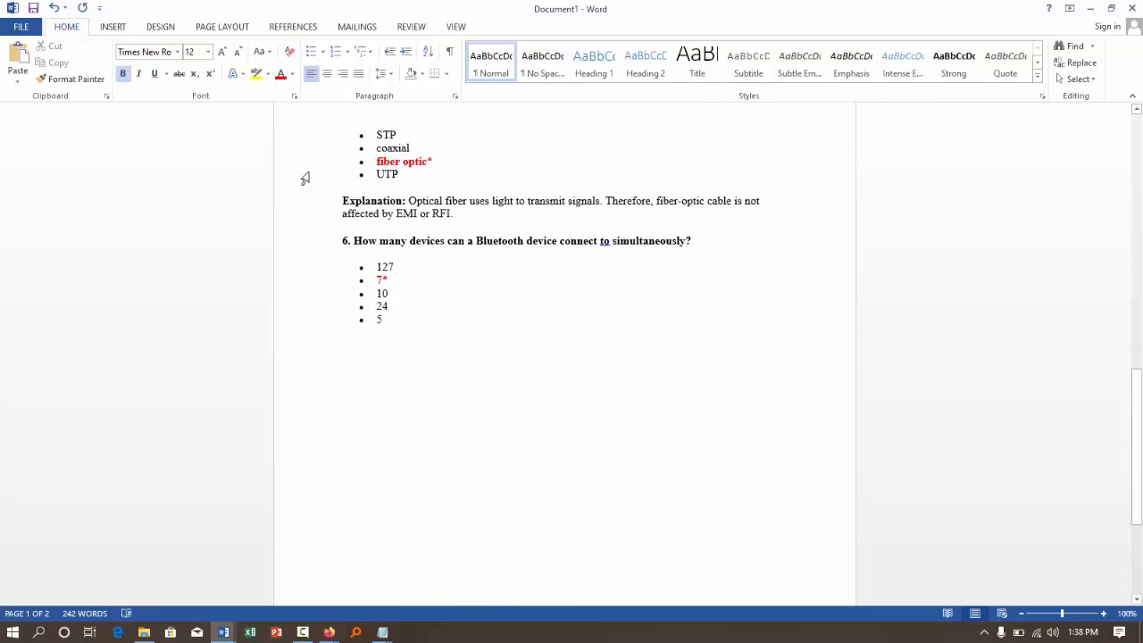
double_click(319, 218)
key(Delete)
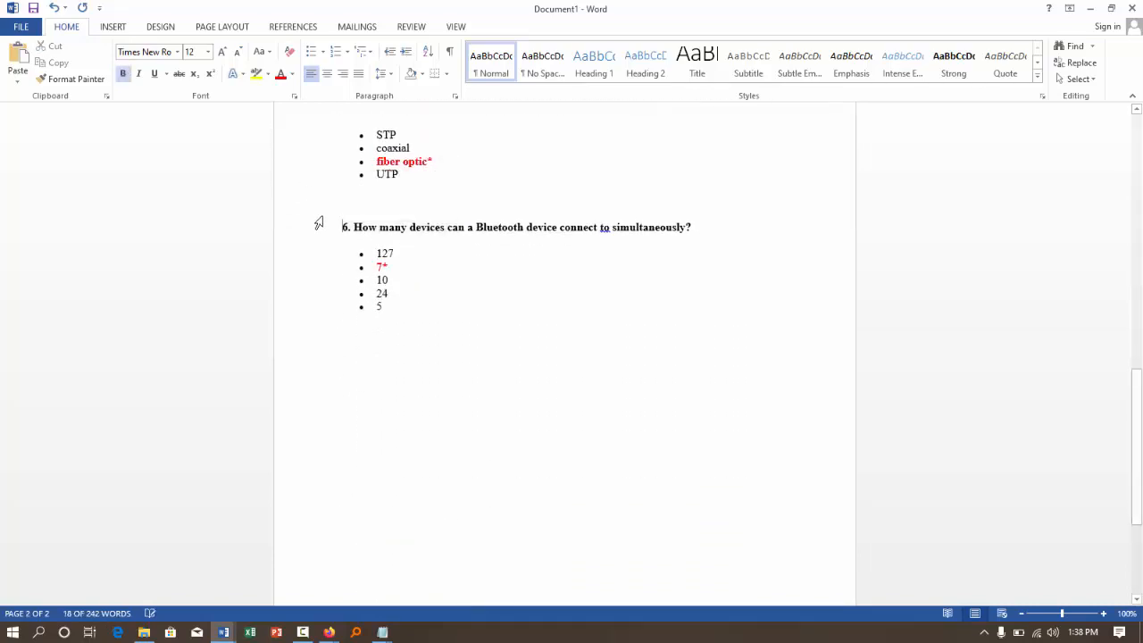
- Delete the QUIZ ONE and LINUX PROGRAMMING headings above the first question
scroll(469, 234, up, 6)
scroll(467, 235, up, 10)
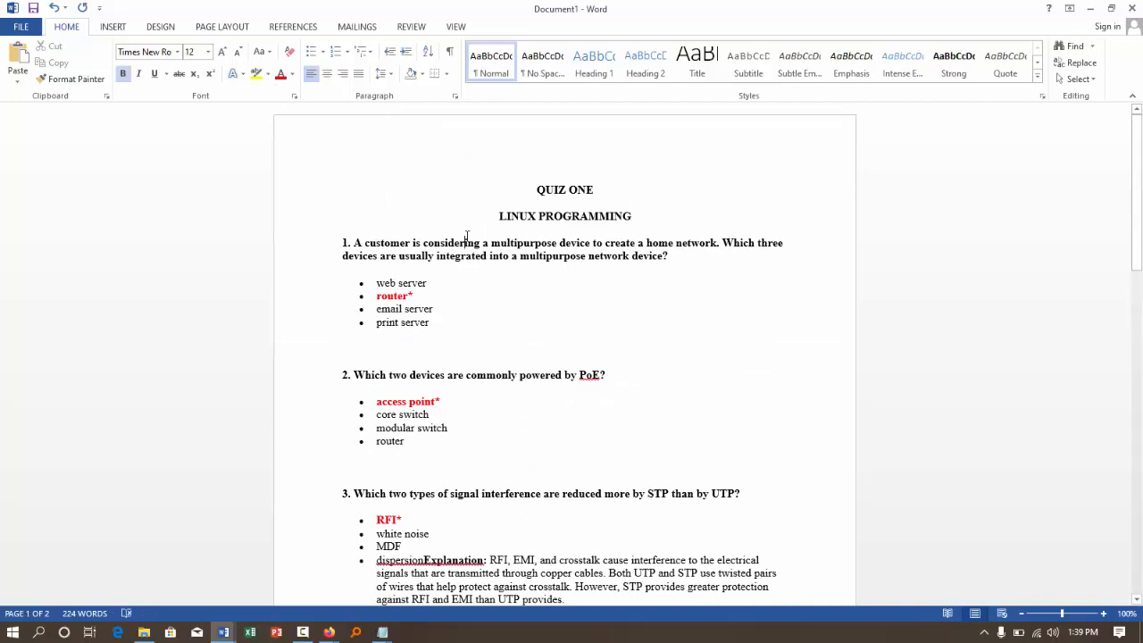
scroll(466, 237, down, 1)
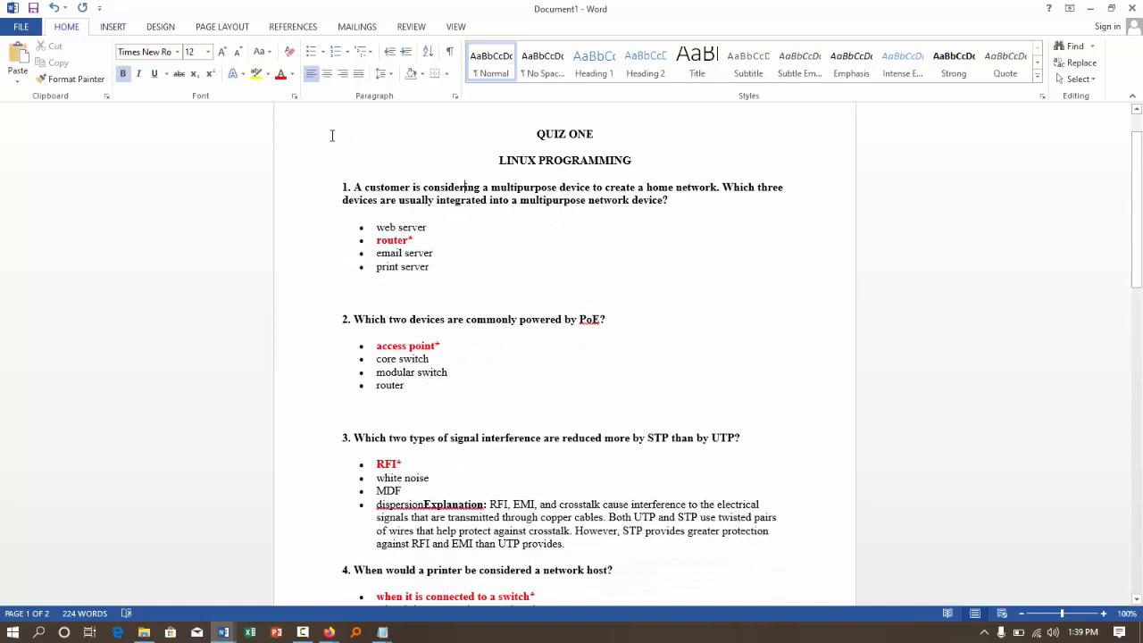
drag(293, 132, 297, 166)
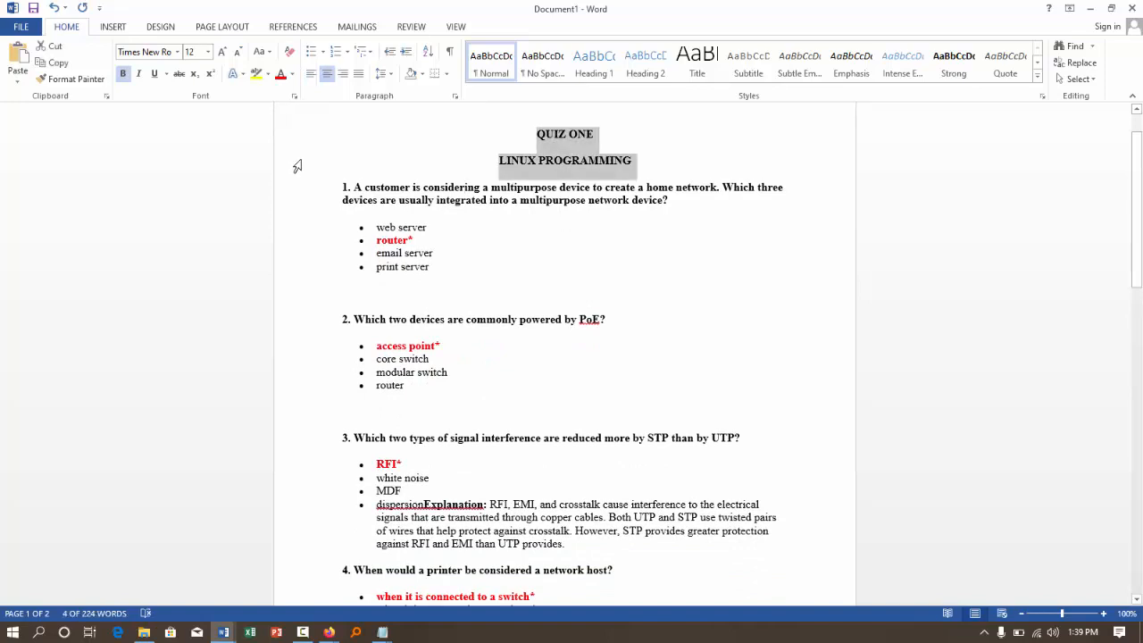
key(Delete)
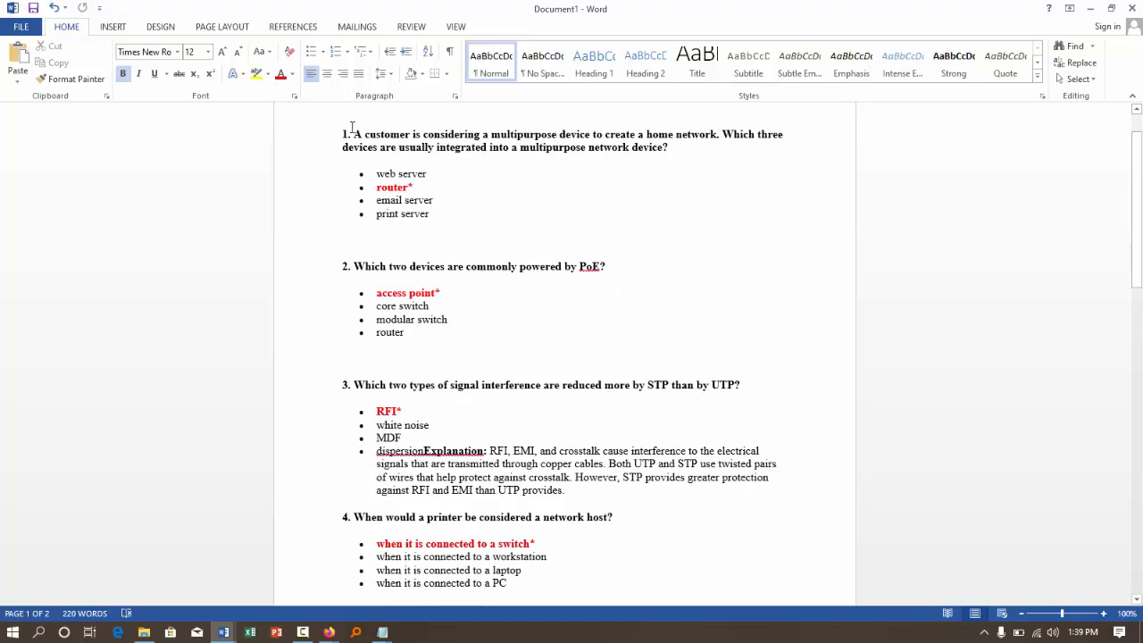
- Change the bulleted answer options of questions 1 and 2 to lists lettered with capital A., B., C
scroll(375, 170, down, 2)
scroll(411, 206, up, 2)
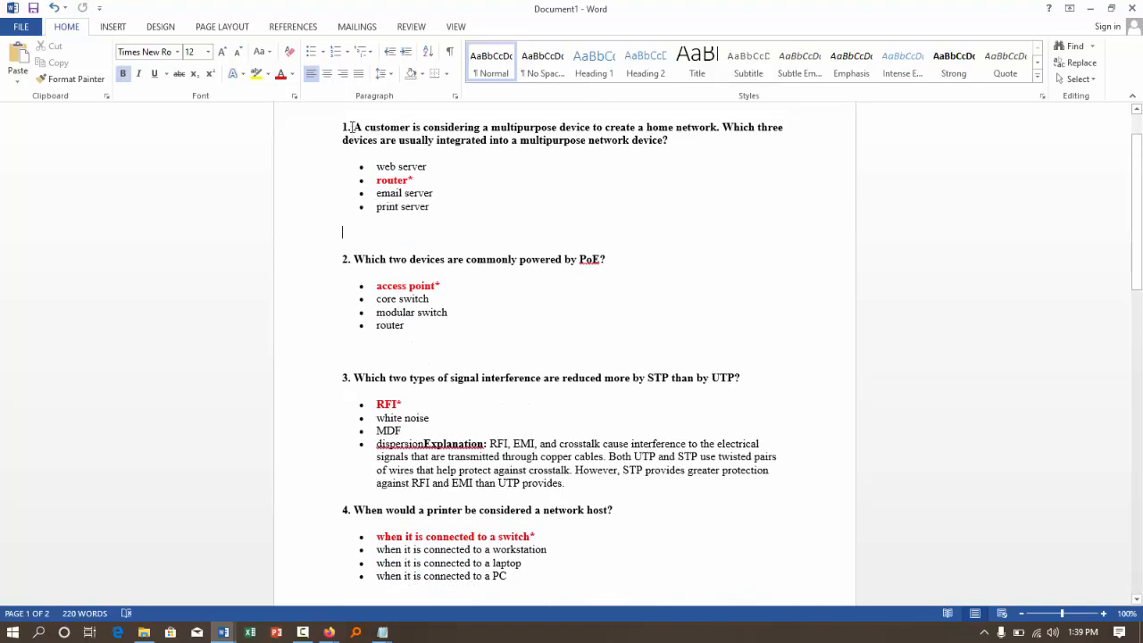
click(307, 187)
drag(306, 187, 307, 226)
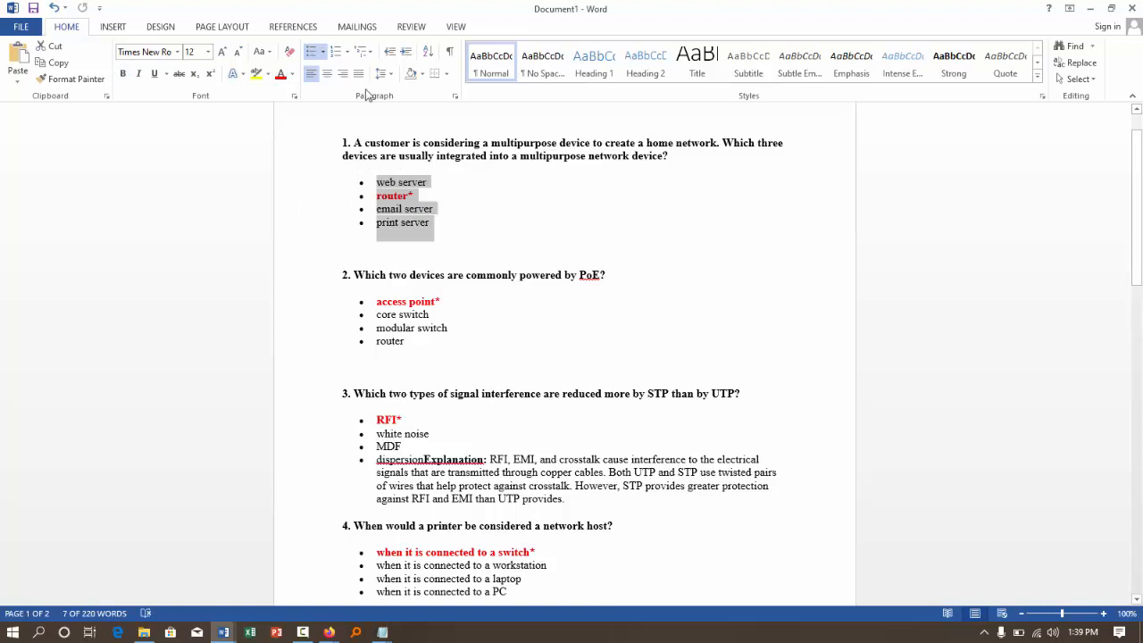
click(348, 52)
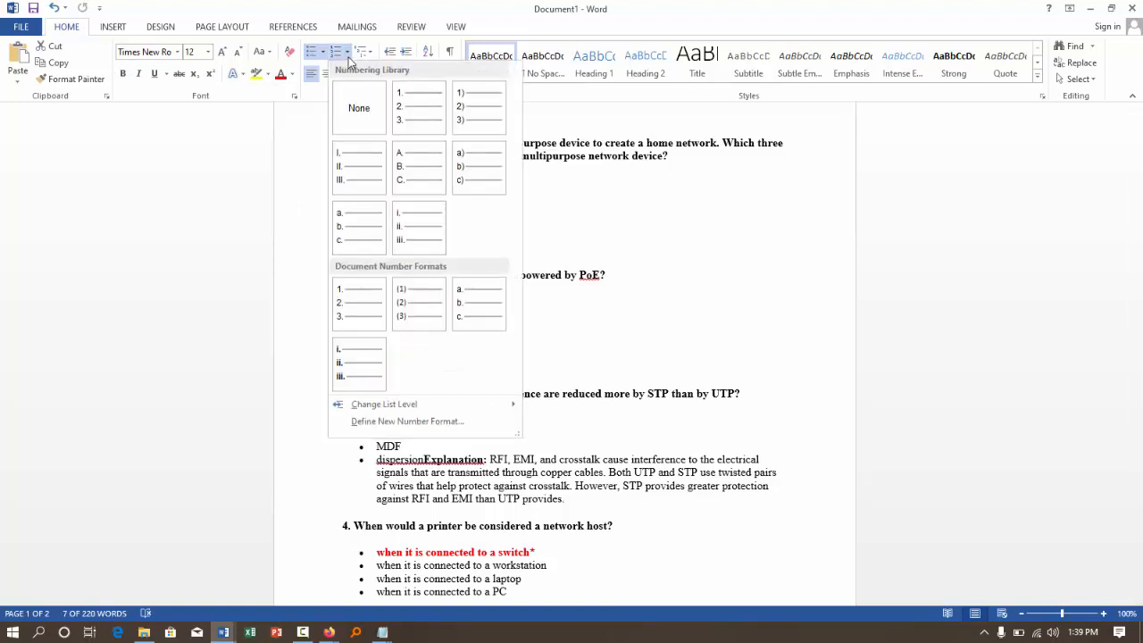
click(410, 179)
drag(314, 303, 313, 348)
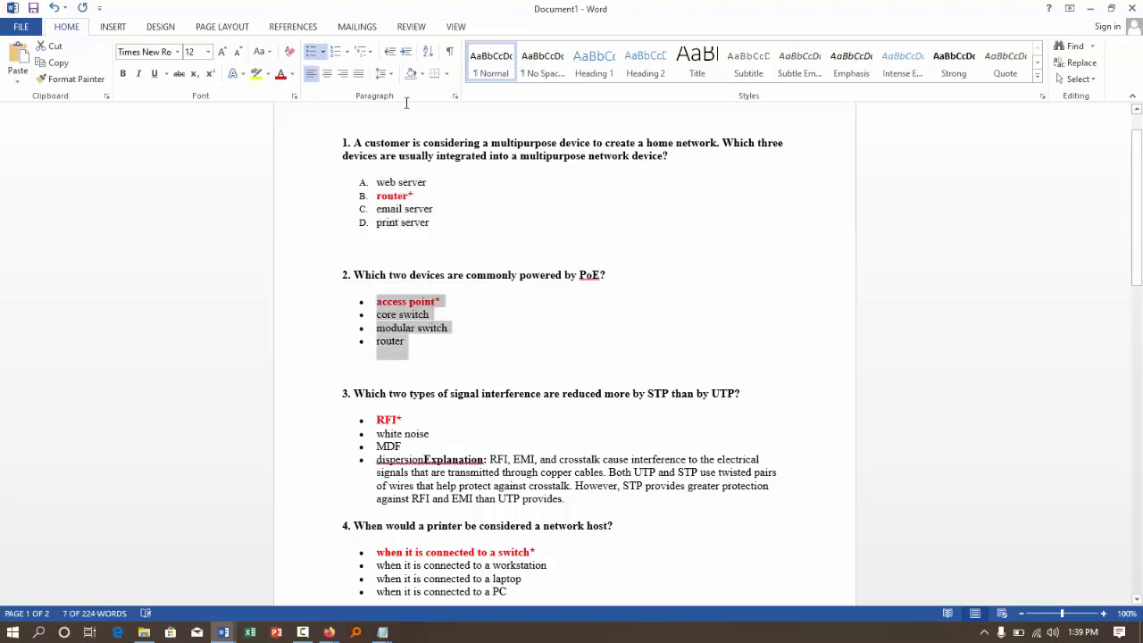
click(347, 51)
click(358, 112)
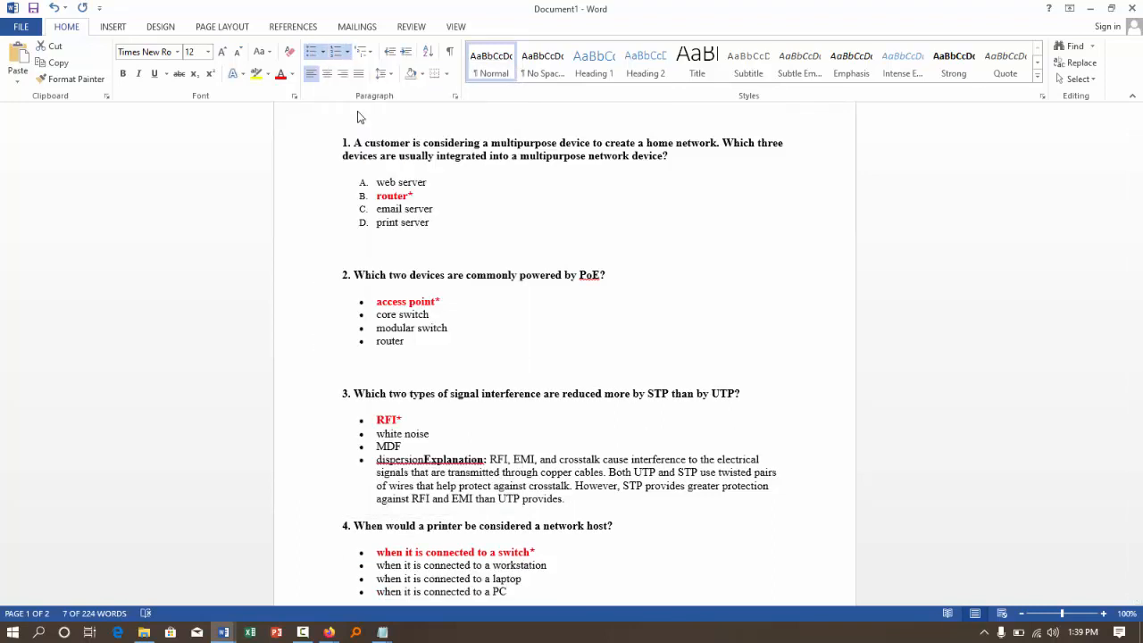
- Split the Explanation text off the dispersion option in question 3 and delete it
scroll(356, 371, down, 4)
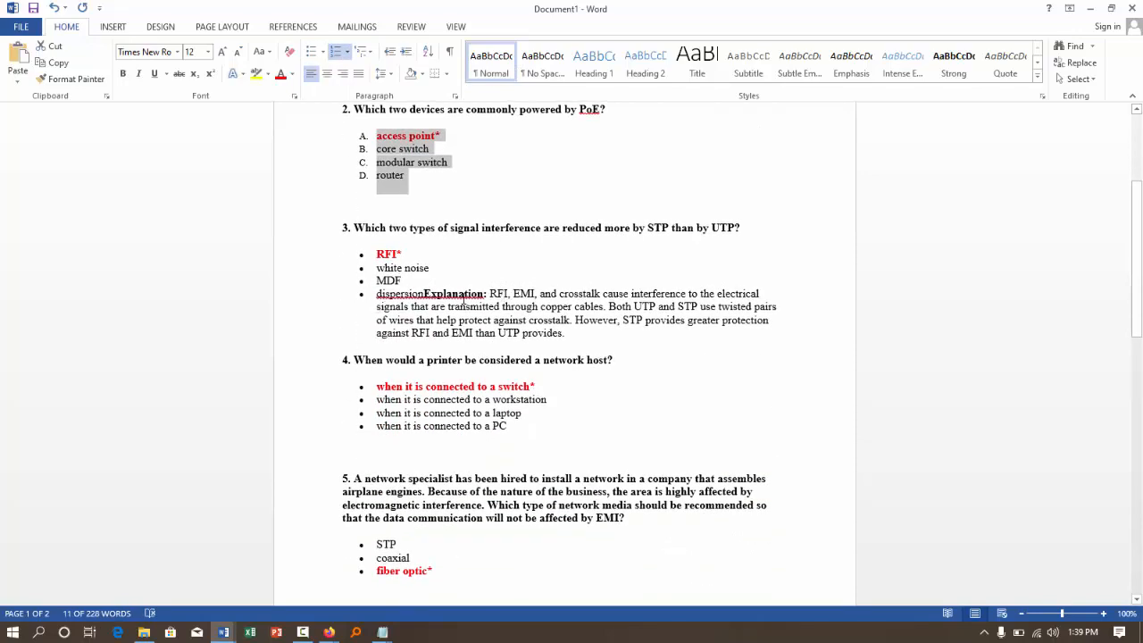
click(424, 293)
key(Return)
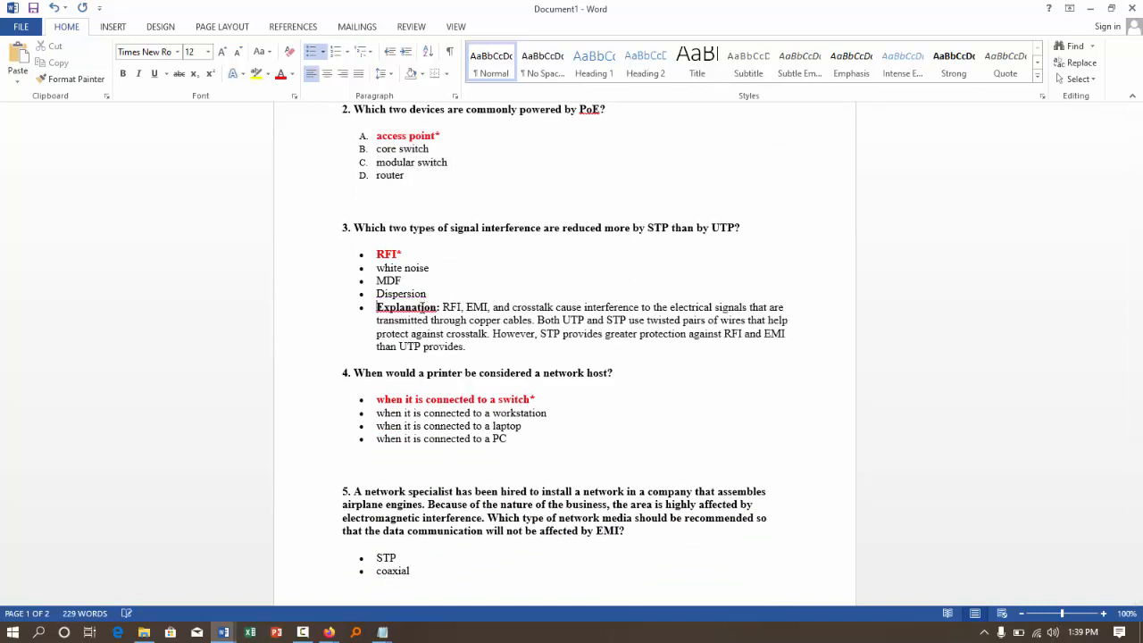
key(Return)
key(BackSpace)
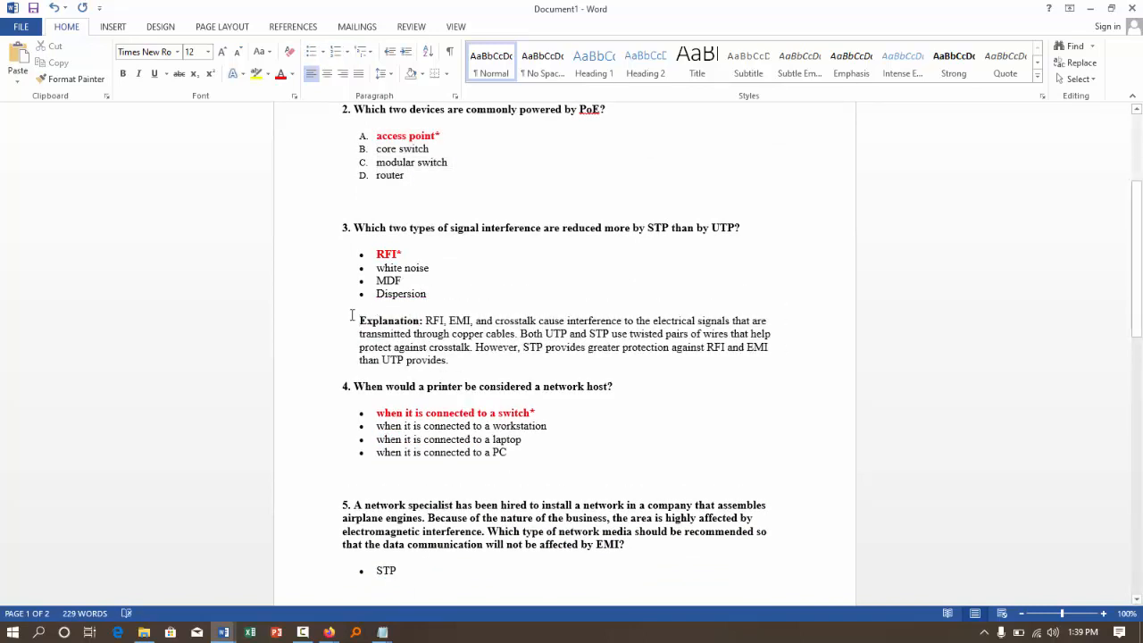
drag(318, 323, 319, 370)
key(Delete)
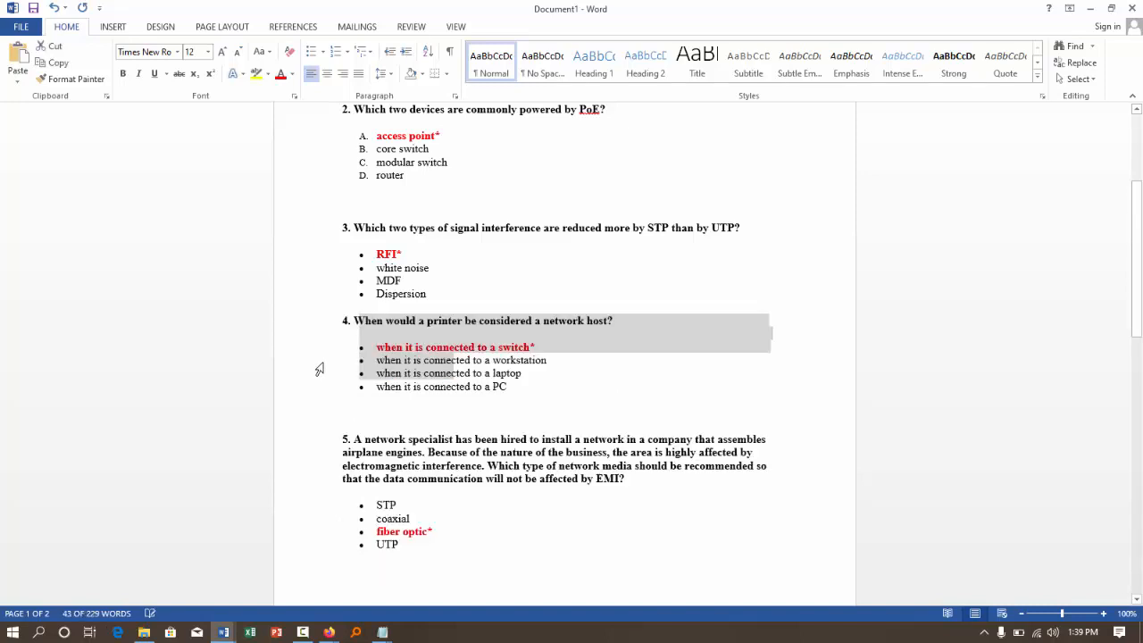
- Convert the bulleted answer options of questions 3 and 4 to the A., B., C. lettered format
drag(307, 259, 304, 304)
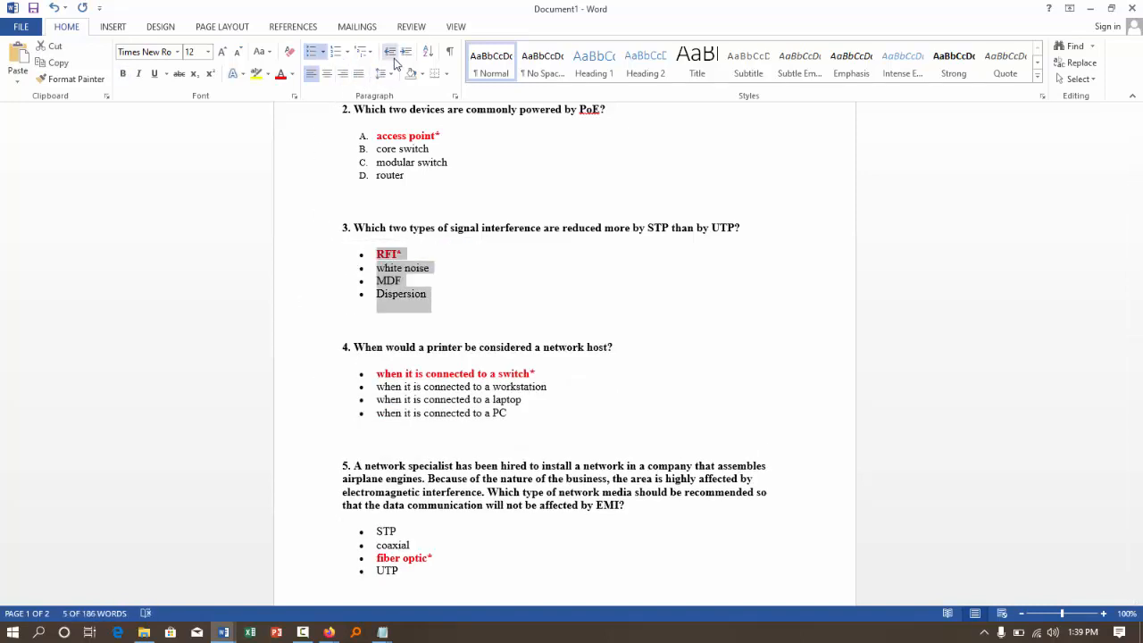
click(335, 51)
scroll(473, 281, down, 3)
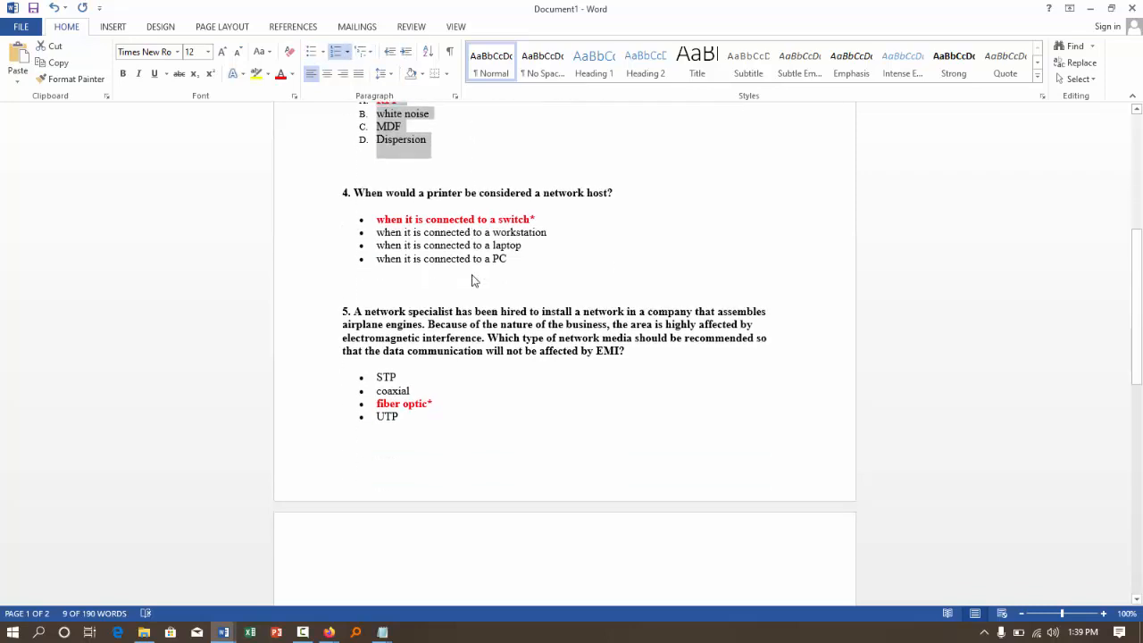
drag(306, 214, 308, 254)
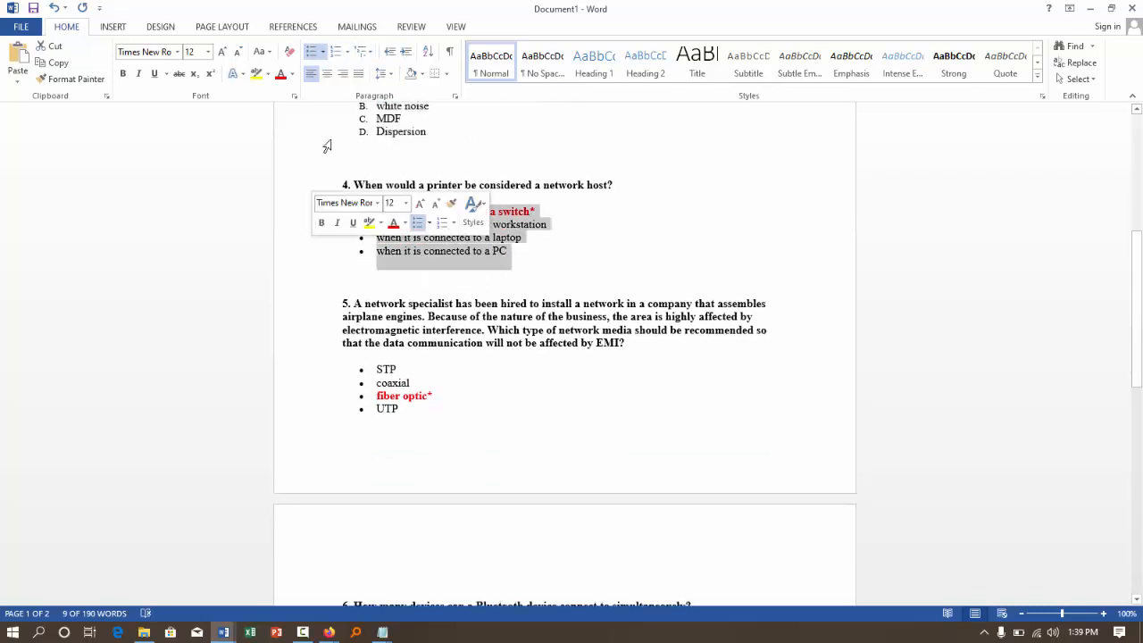
click(337, 52)
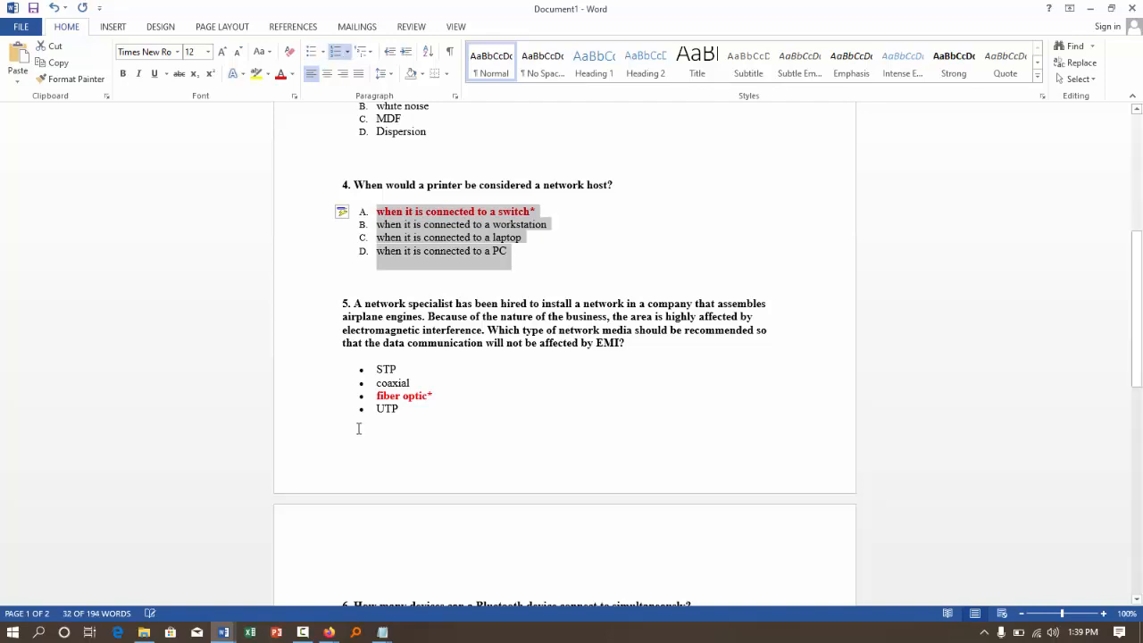
- Apply the A., B., C. lettering to the bulleted answer options of questions 5 and 6
drag(307, 376, 306, 423)
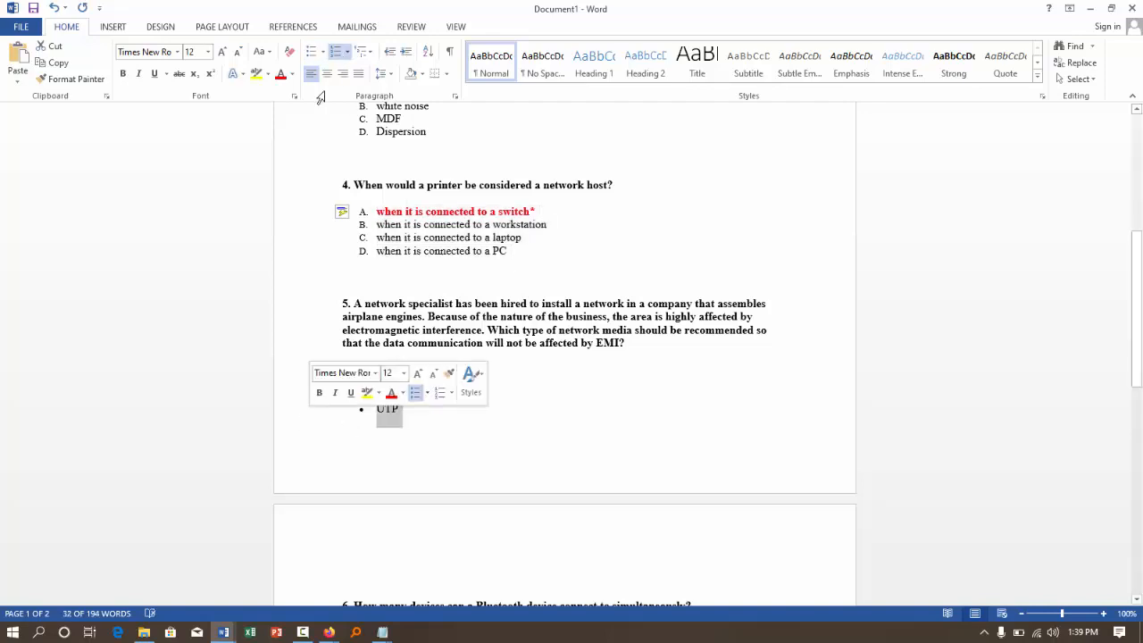
click(338, 52)
scroll(430, 294, down, 5)
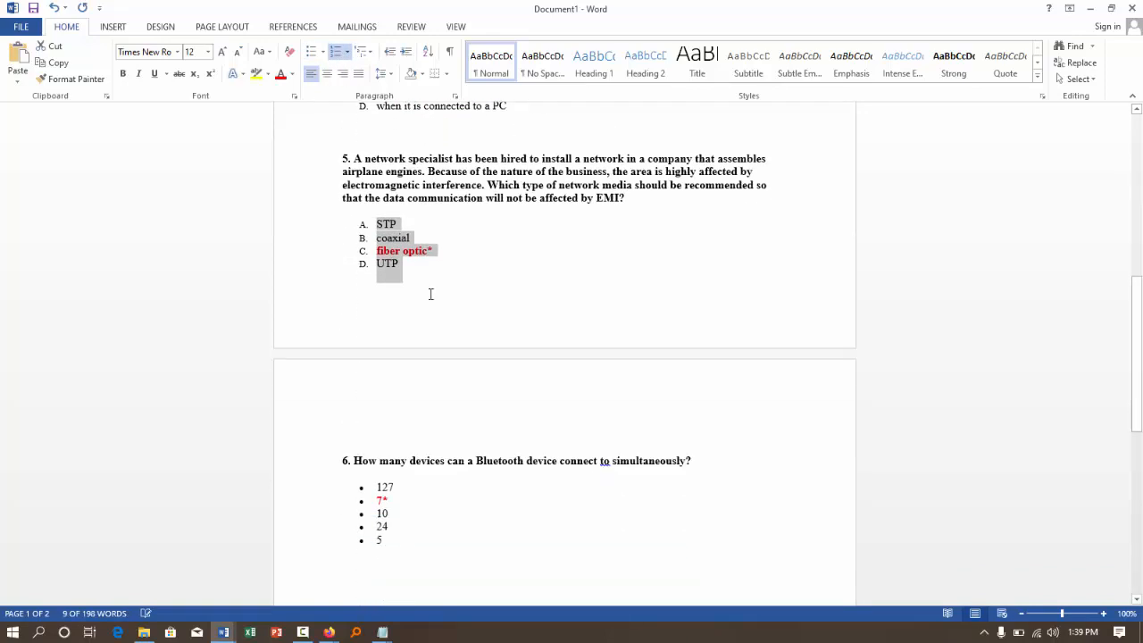
drag(301, 376, 298, 424)
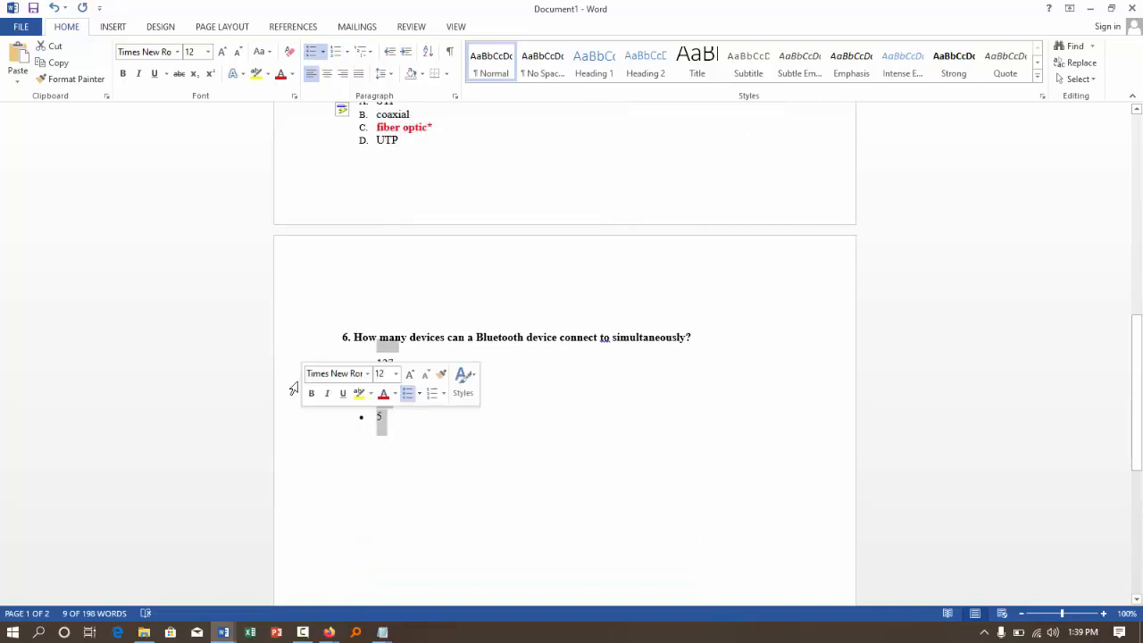
drag(289, 365, 298, 438)
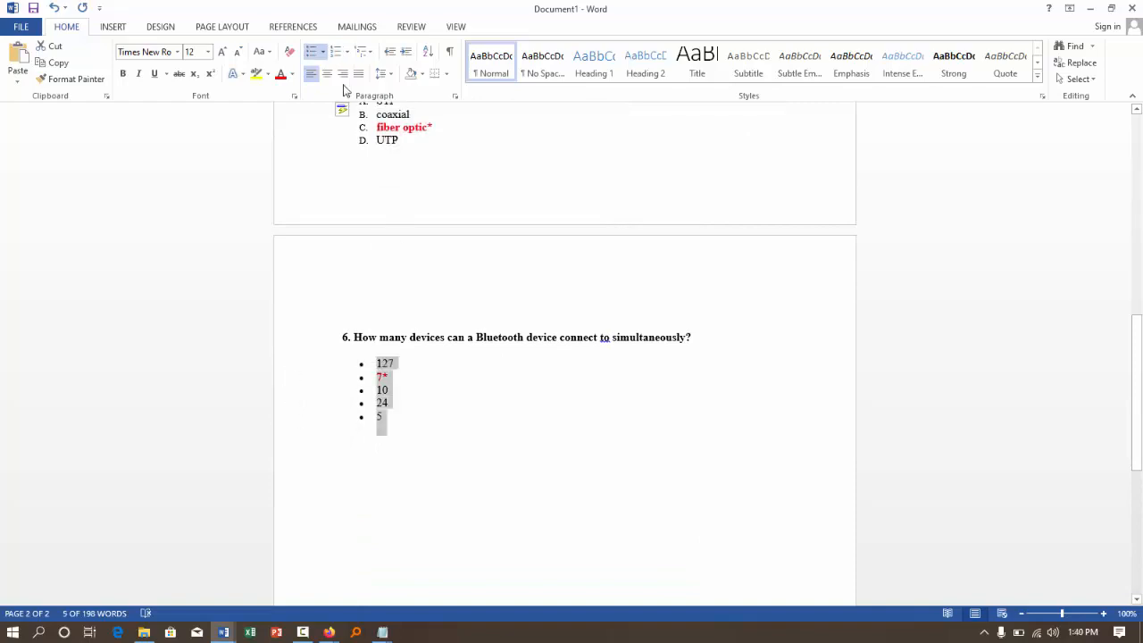
click(337, 52)
- Remove the typed numbers 1. to 4. from the start of the first four questions
scroll(442, 314, up, 15)
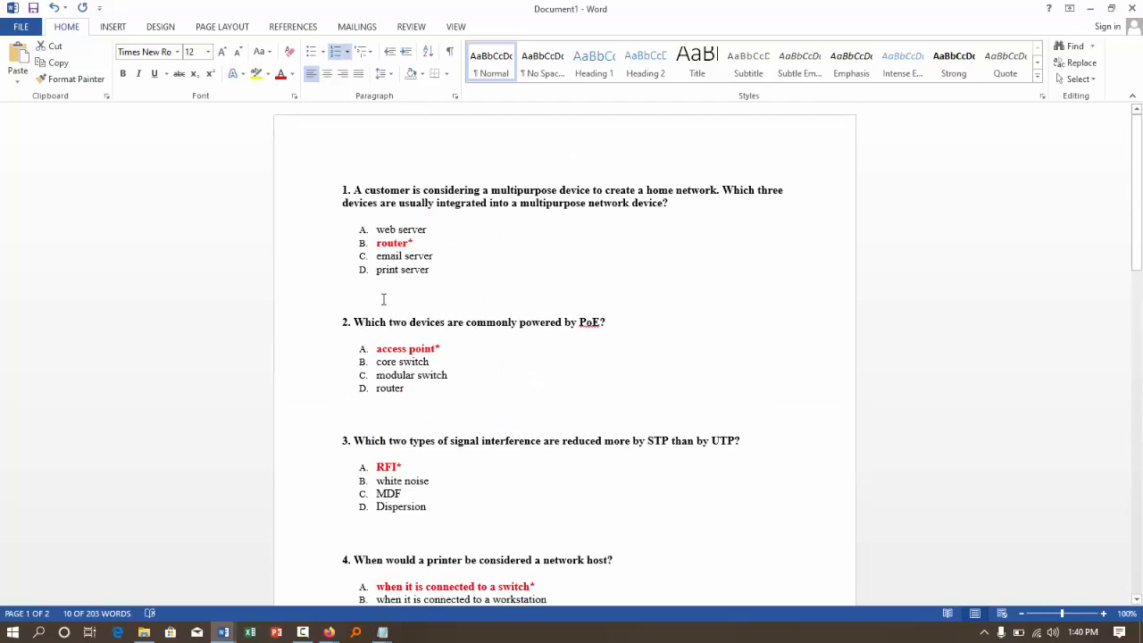
click(344, 294)
click(347, 190)
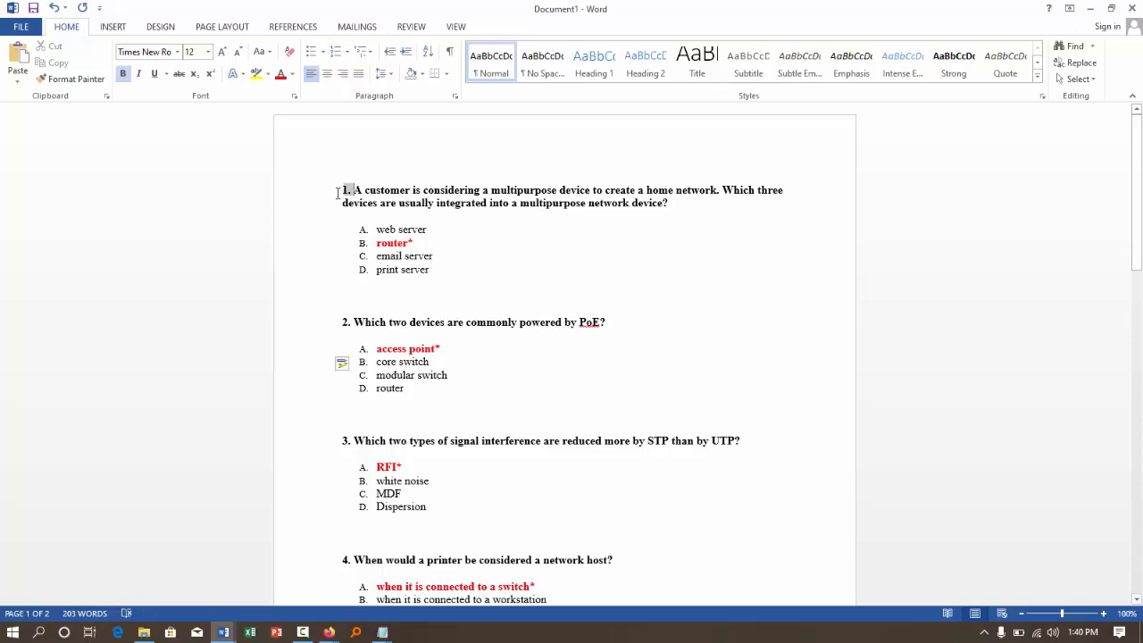
key(BackSpace)
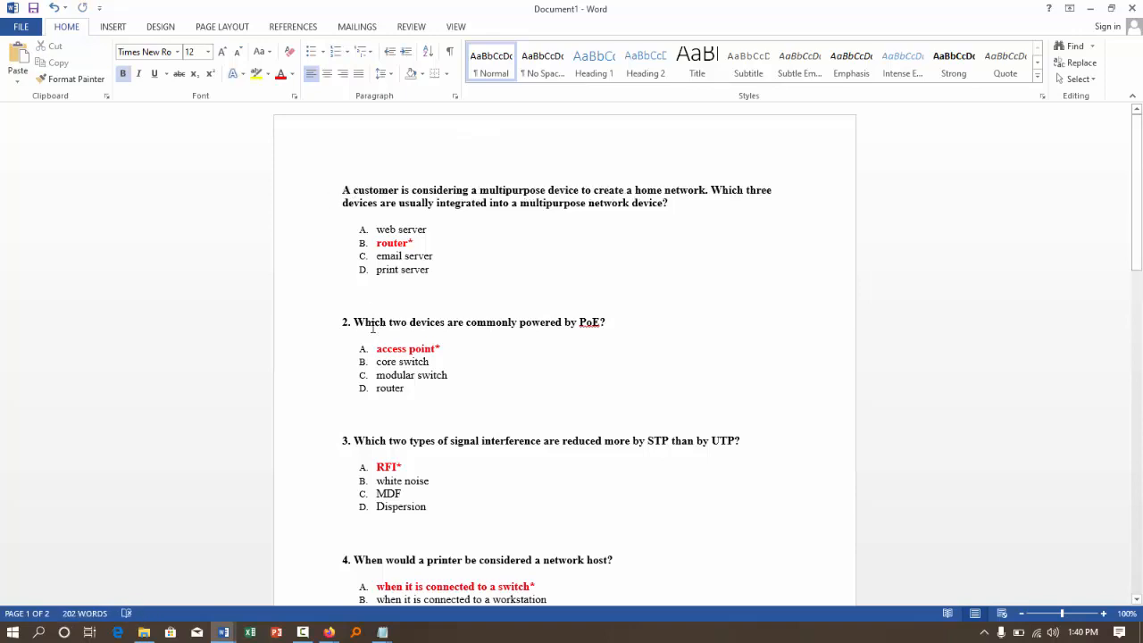
click(349, 323)
key(BackSpace)
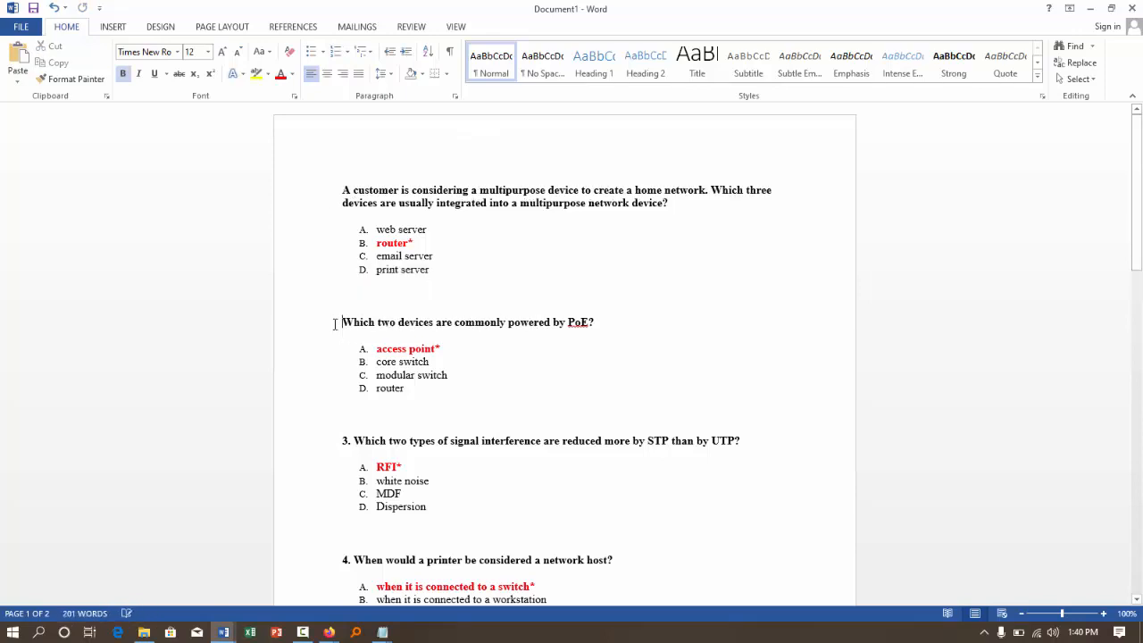
click(348, 441)
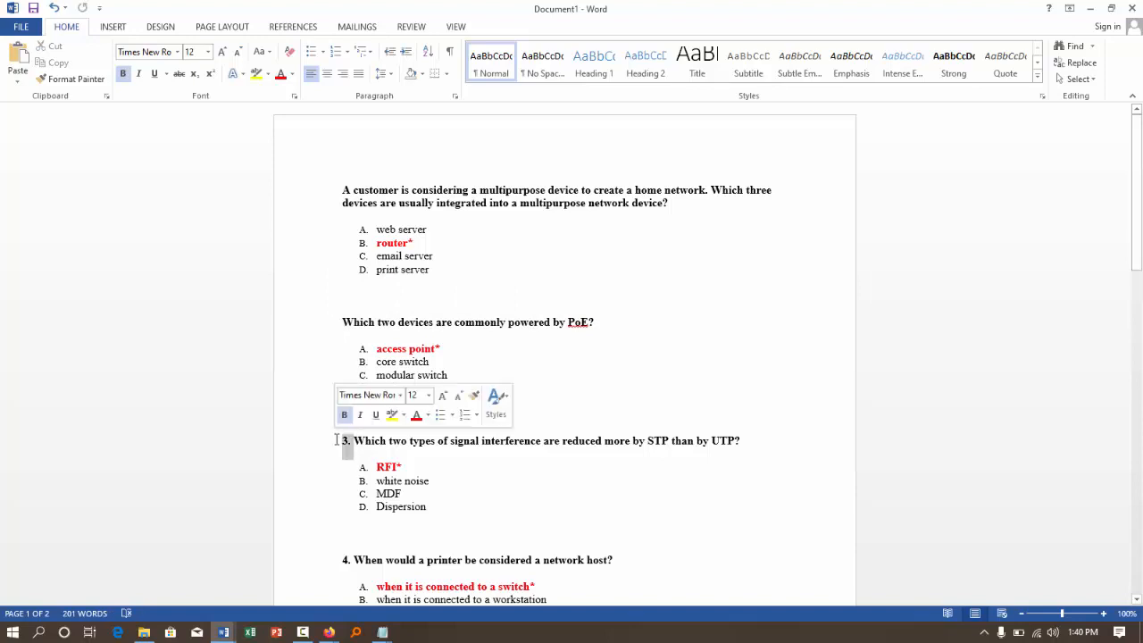
key(BackSpace)
click(348, 560)
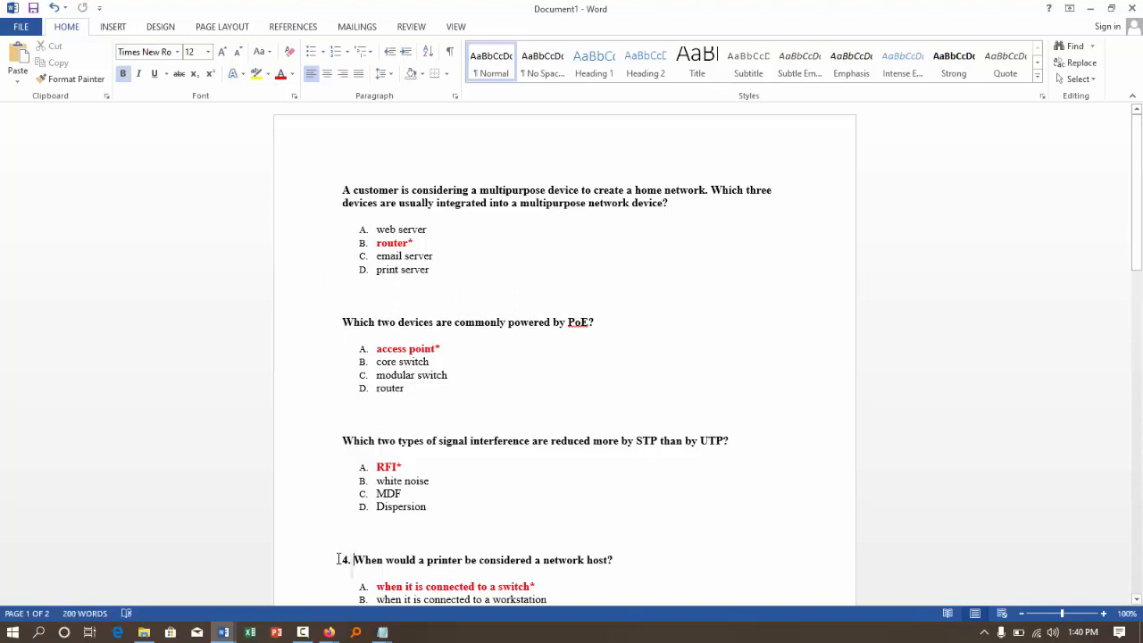
key(BackSpace)
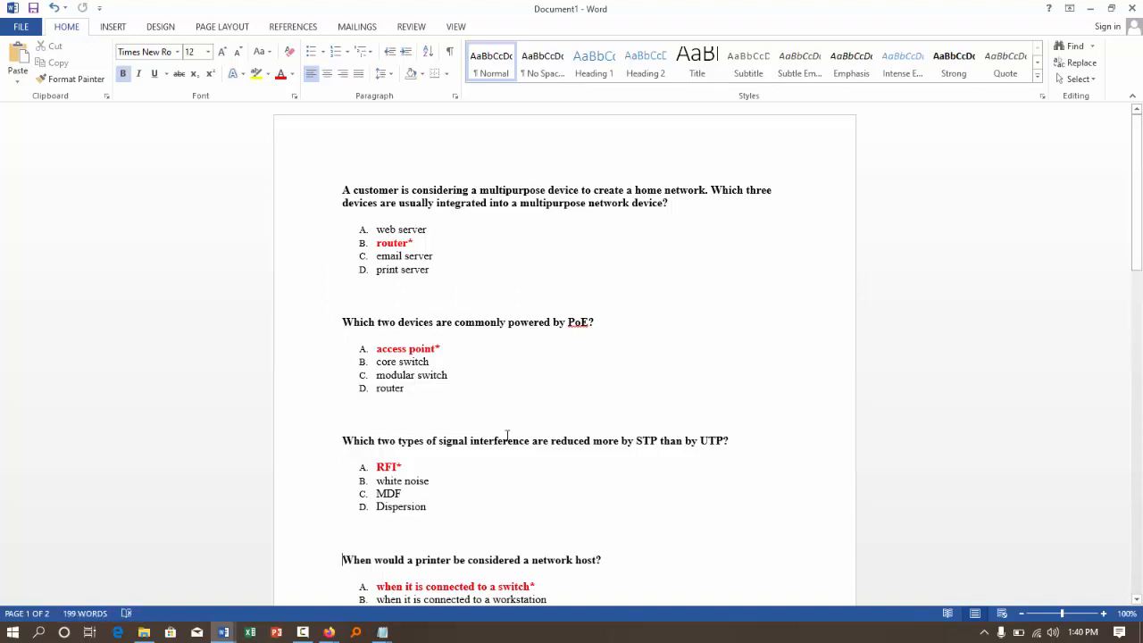
- Delete the leading numbers 5. and 6. from the network specialist and Bluetooth questions
scroll(506, 434, down, 5)
click(325, 367)
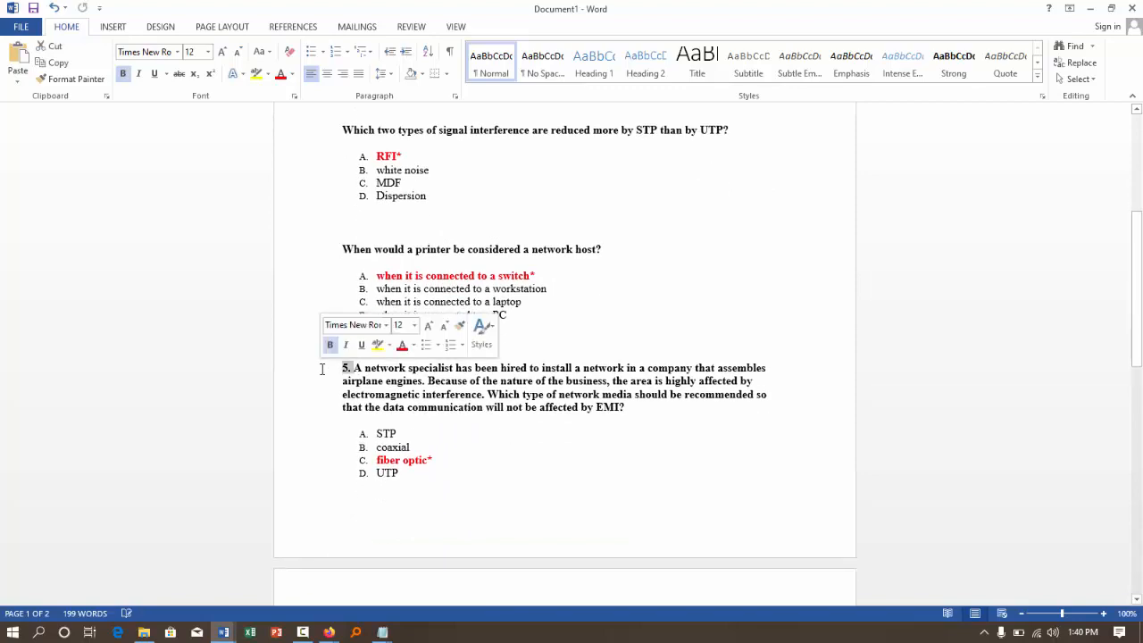
key(BackSpace)
scroll(443, 434, down, 5)
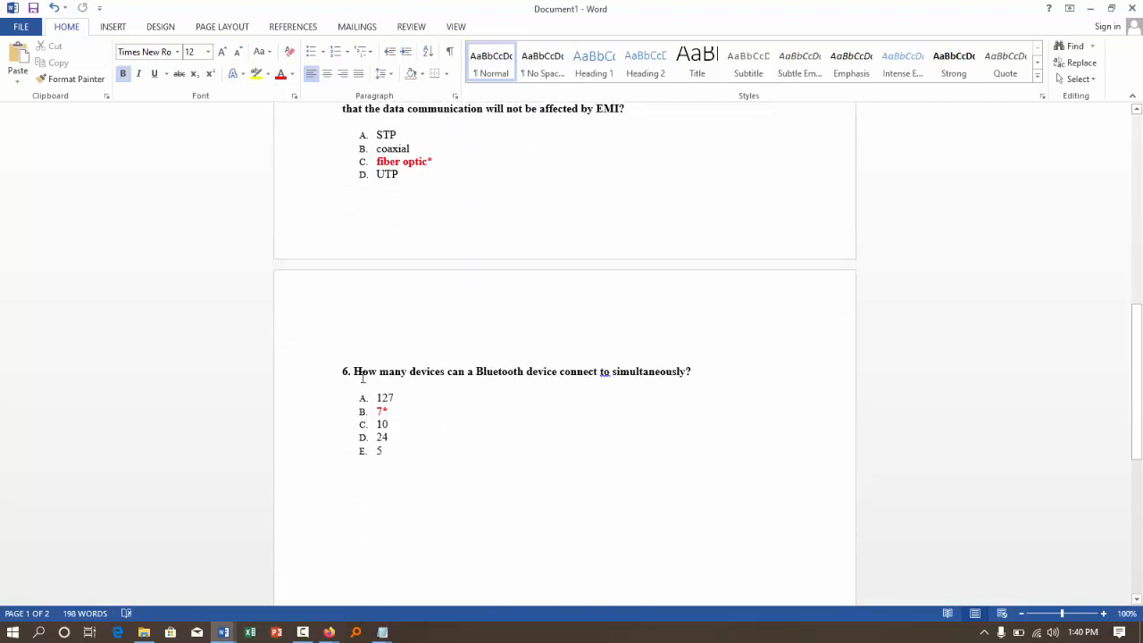
click(335, 370)
key(BackSpace)
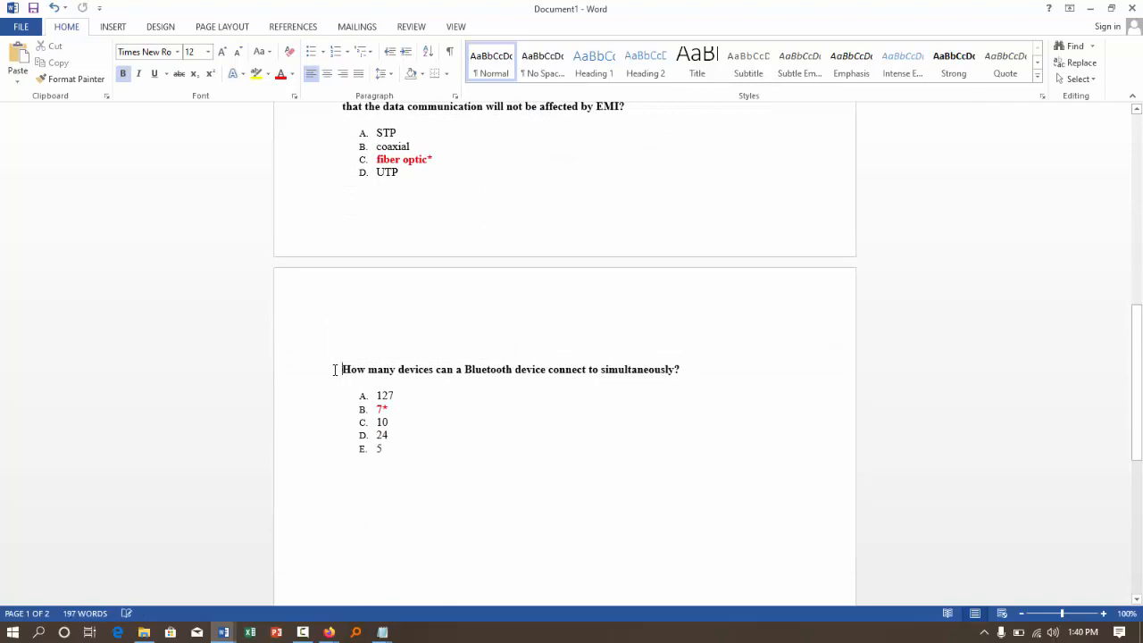
- Add the line "ANSWE: B" under the multipurpose device question's options, followed by a blank line before the PoE question
scroll(465, 287, up, 2)
scroll(465, 287, up, 10)
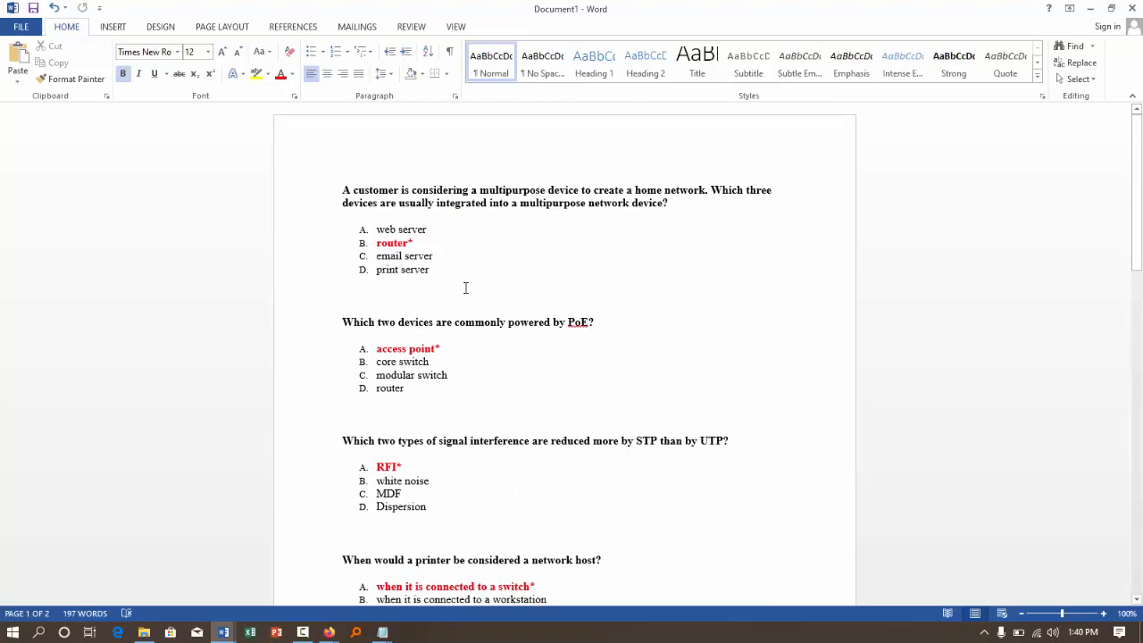
click(381, 285)
text(ANSWE)
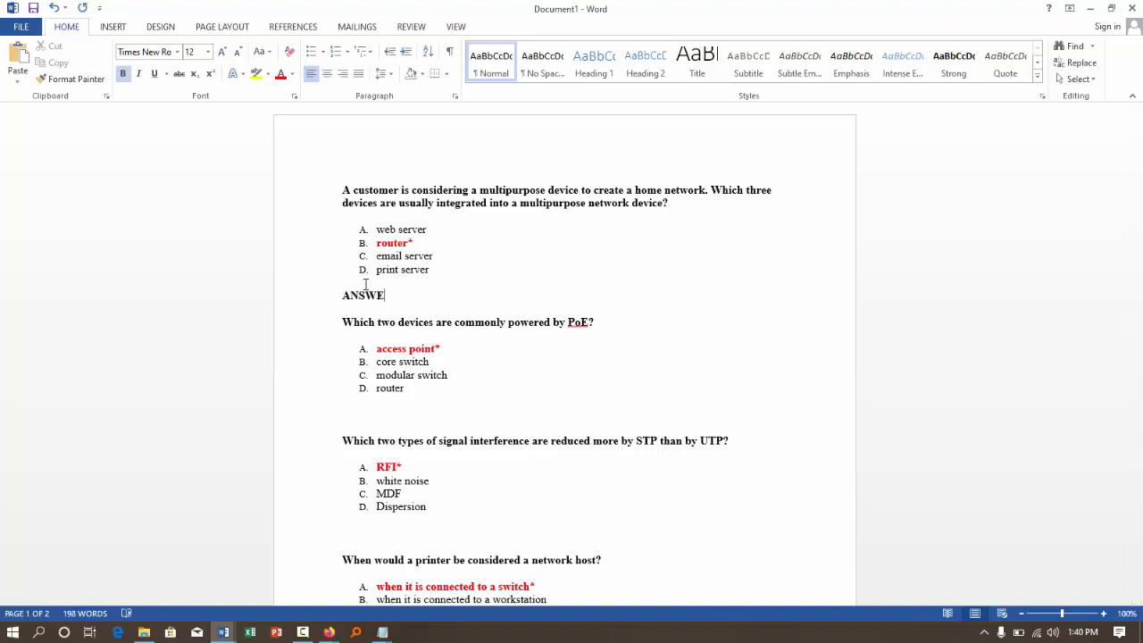
text(: B)
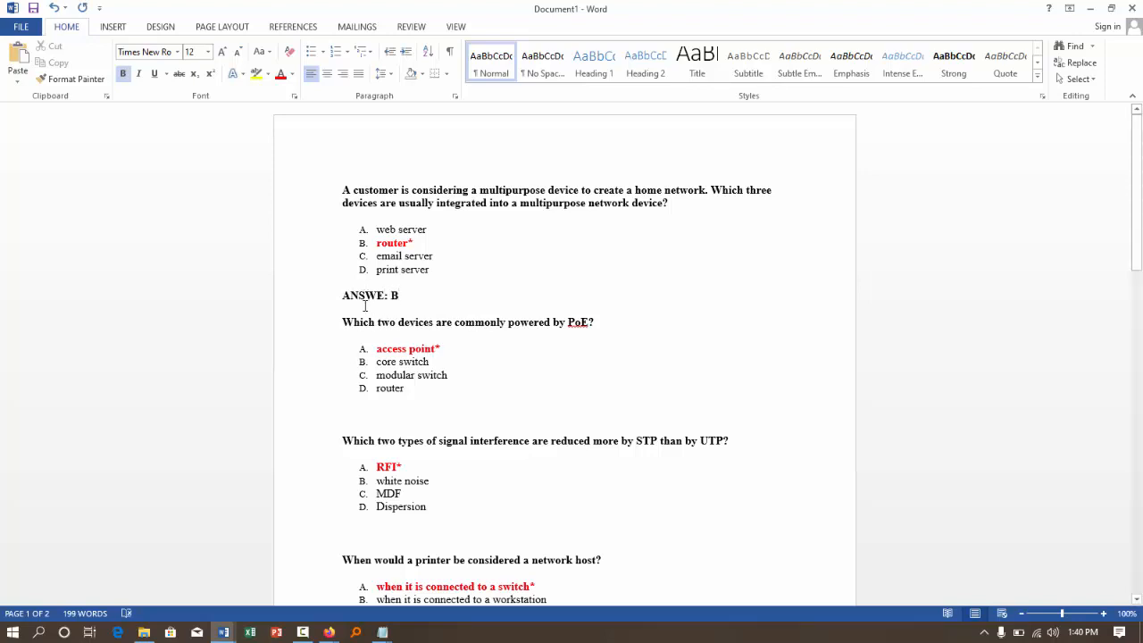
drag(337, 295, 409, 295)
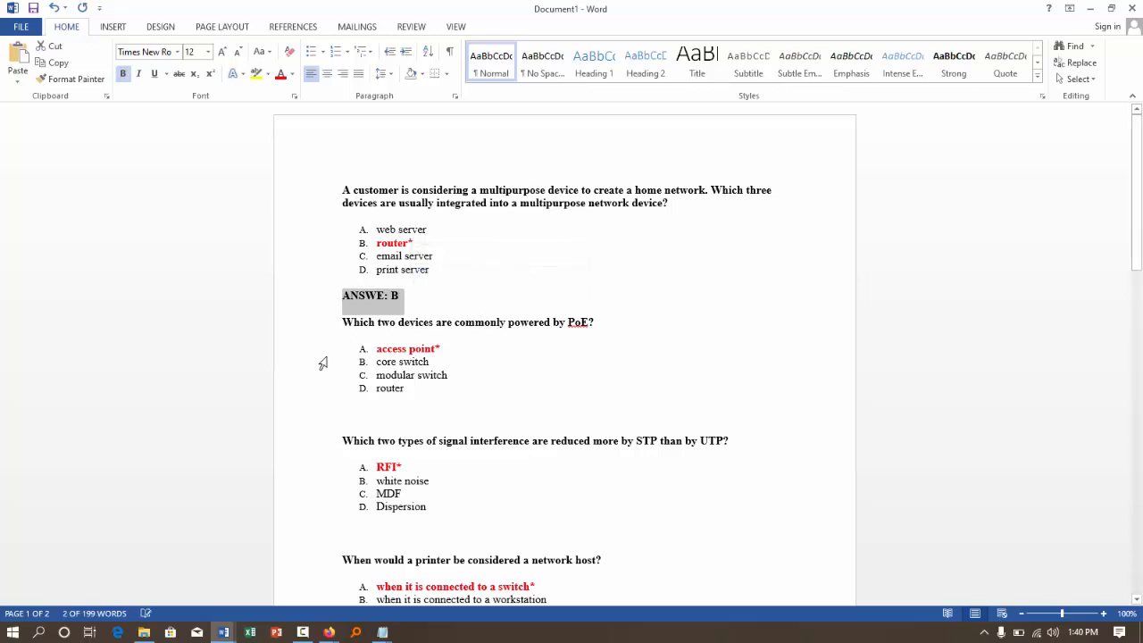
click(344, 322)
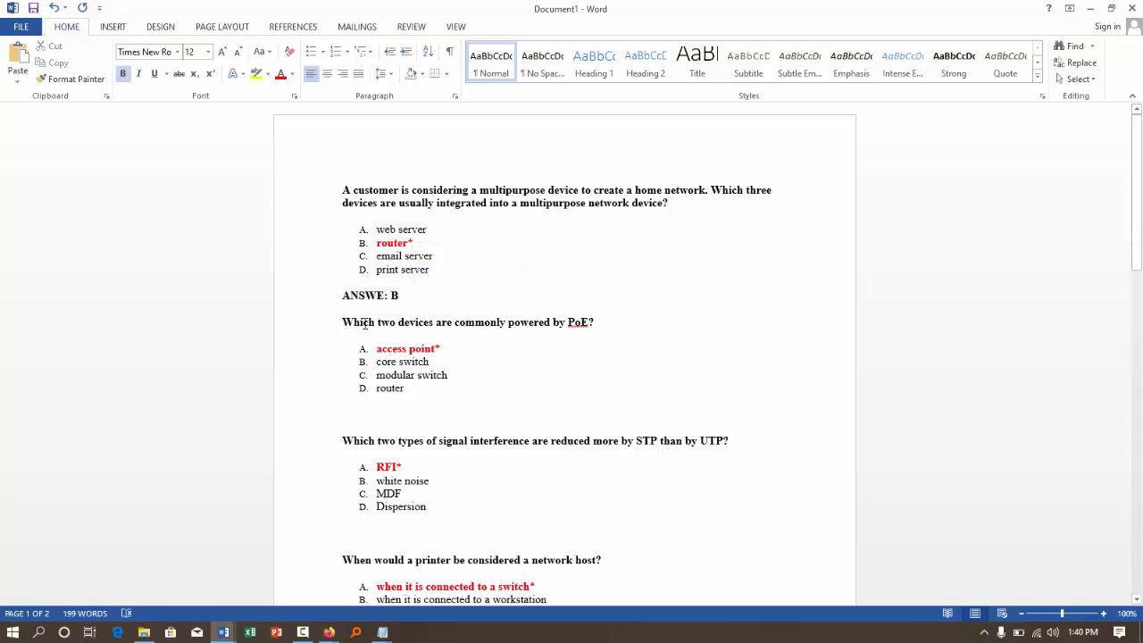
key(Return)
click(345, 320)
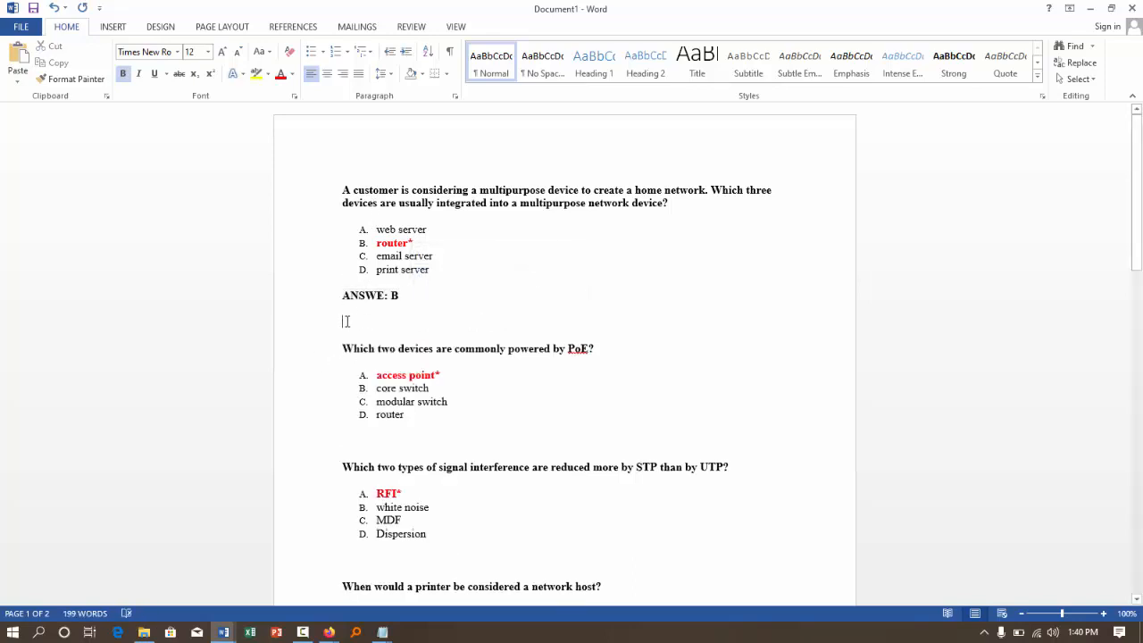
- Add "ANSWER: A" below the PoE question's options, with a blank line after it
scroll(348, 332, down, 3)
click(373, 311)
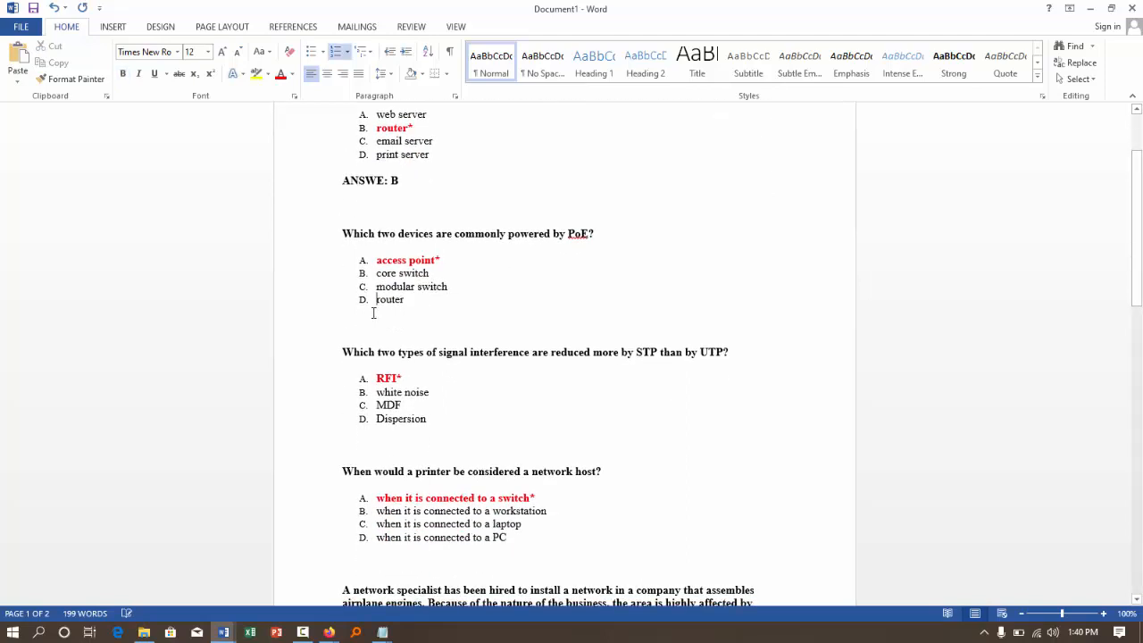
click(368, 321)
text(ANSW)
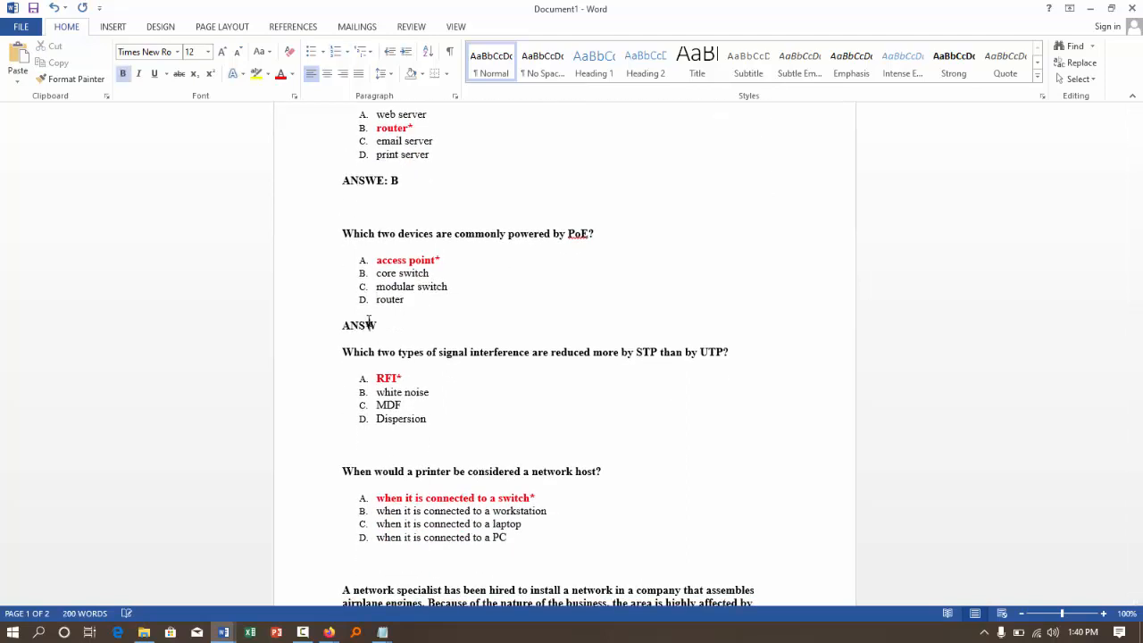
text(ER: A)
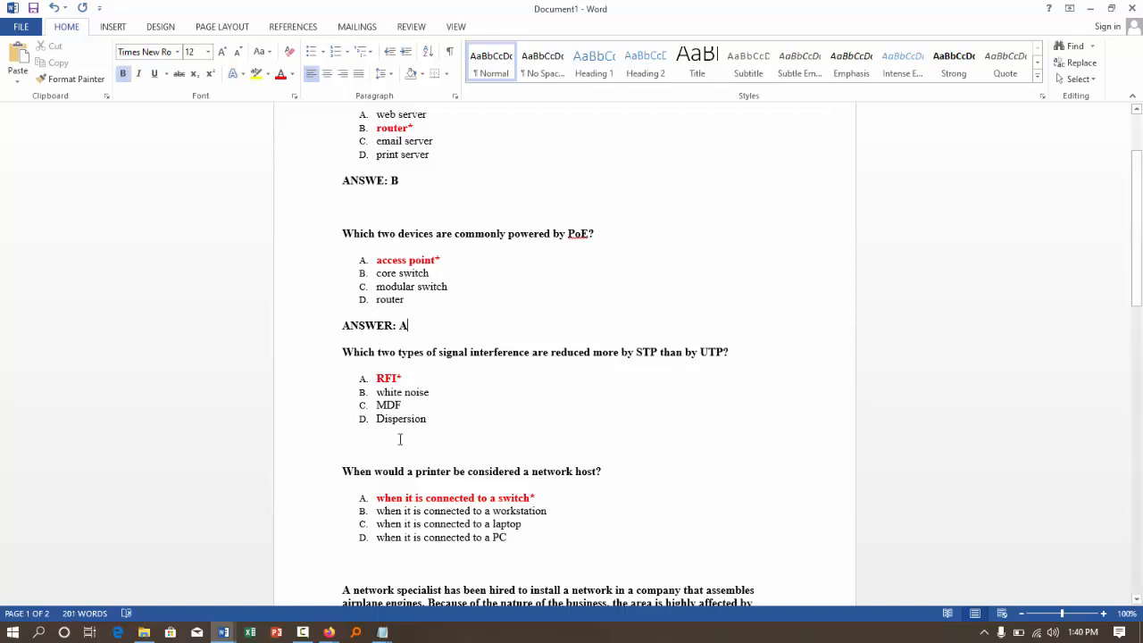
key(Return)
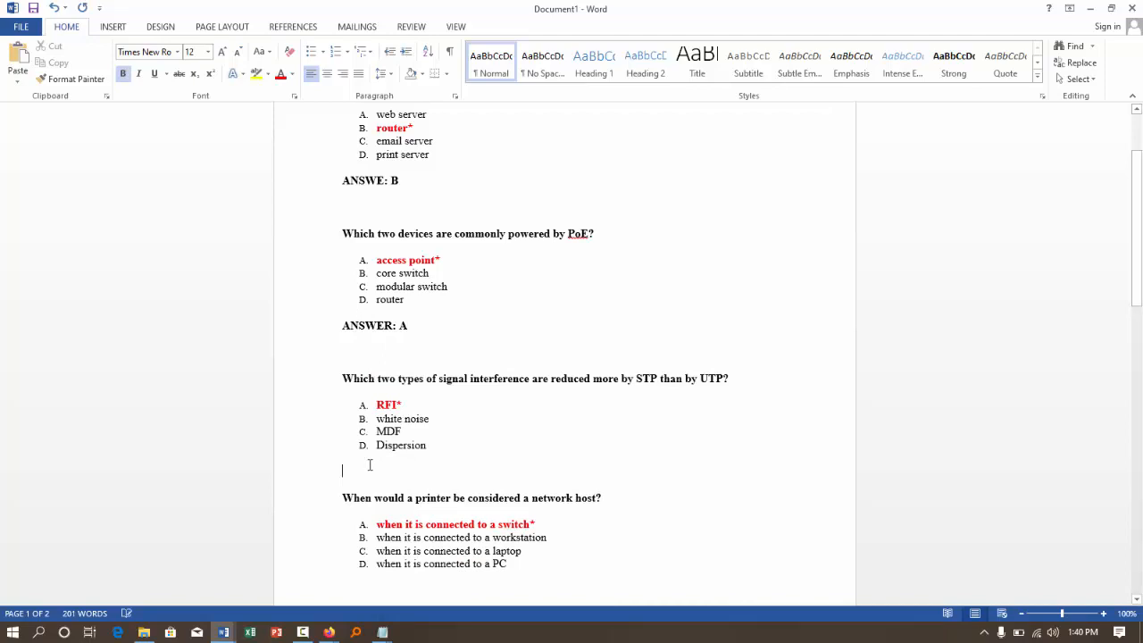
- Write "ANSWER: A" under the signal interference question's options and leave a blank line after it
text(ANSWE)
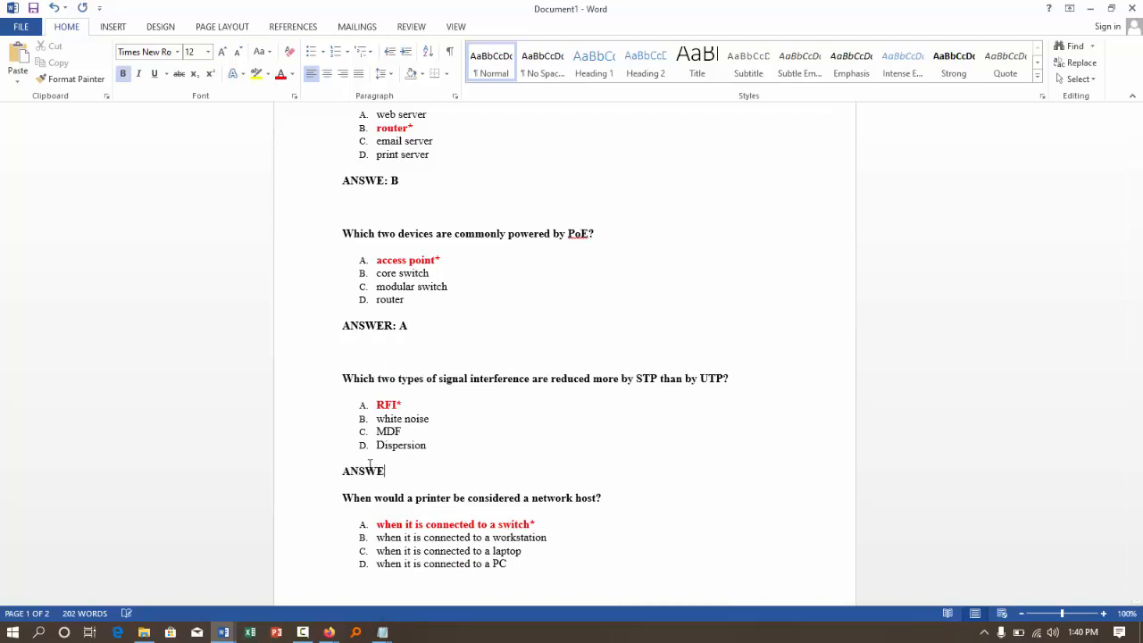
text(R: A)
key(Return)
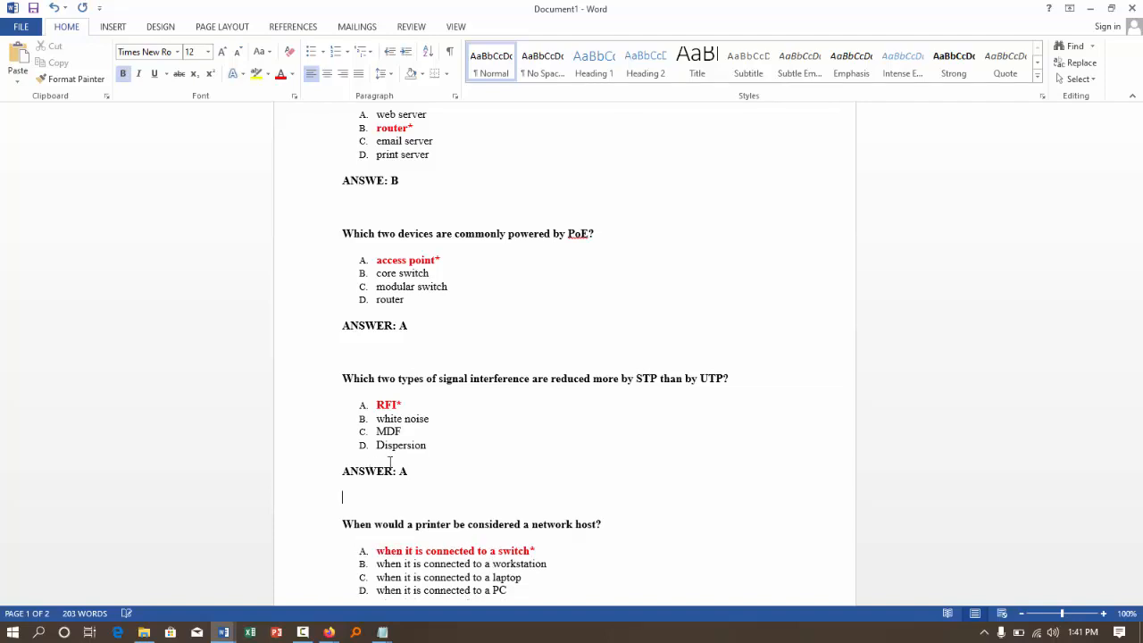
- Insert "ANSWER: A" and a blank line below the printer network host question's options
scroll(480, 442, down, 4)
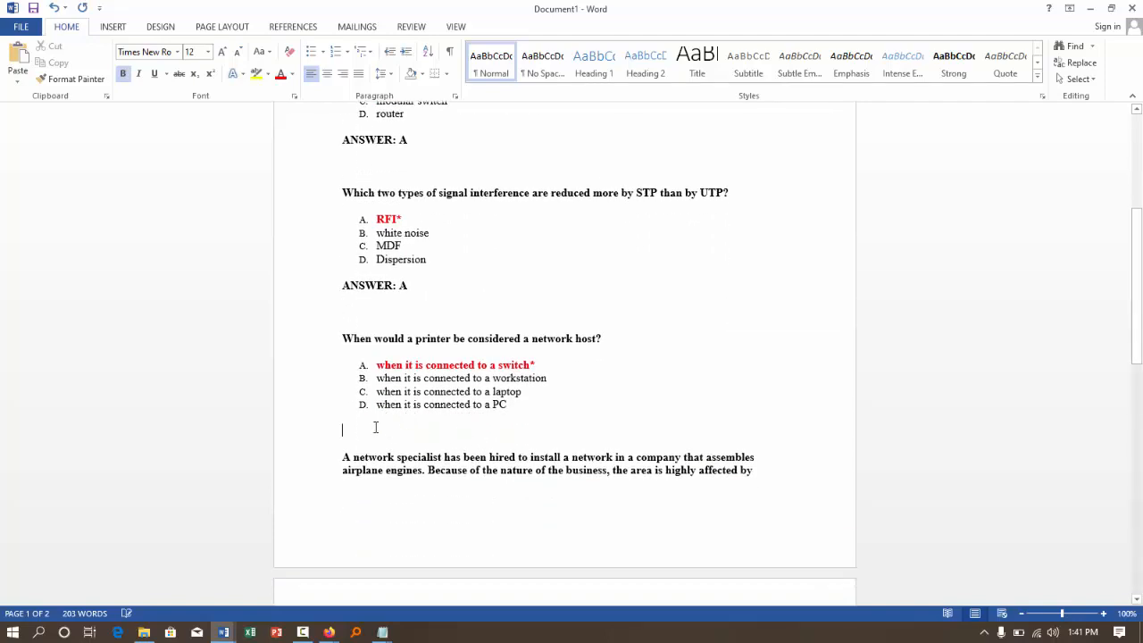
text(ANS)
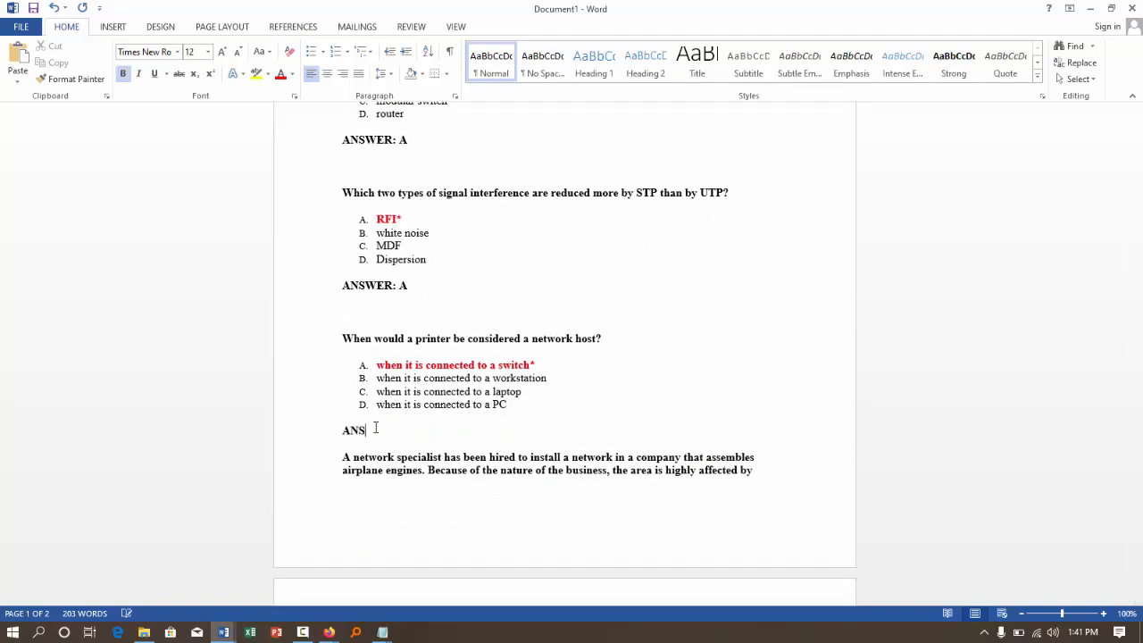
text(WER: A)
scroll(475, 465, down, 1)
key(Return)
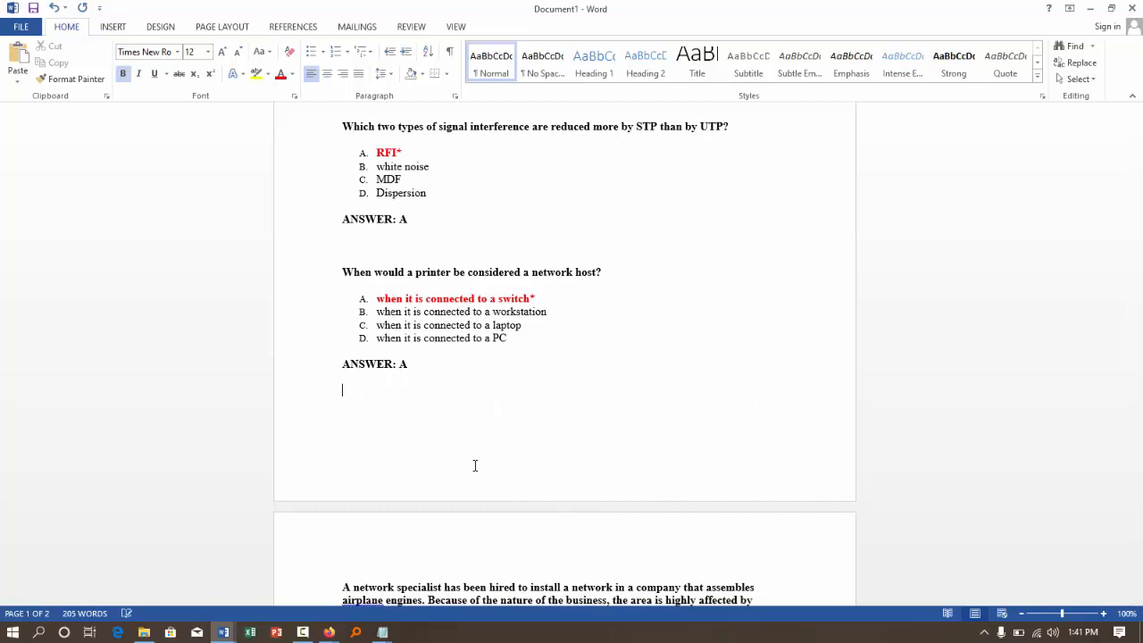
- Enter "ANSWER: C" under the EMI network media question's options, followed by a blank line
scroll(401, 411, down, 3)
scroll(401, 411, down, 3)
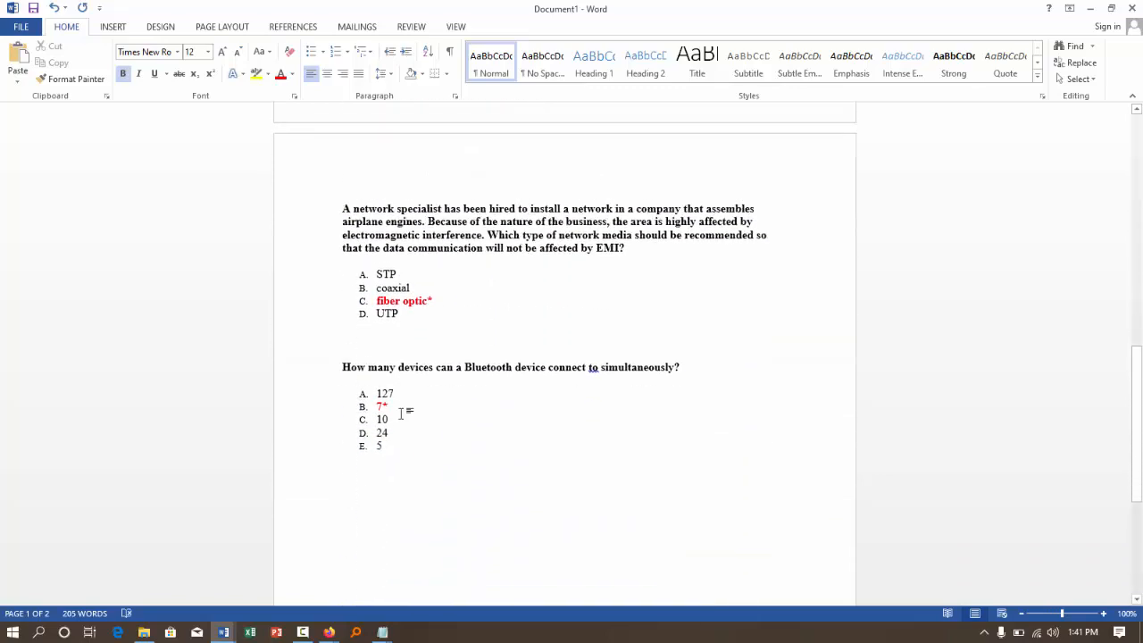
click(342, 331)
text(ANSWER:)
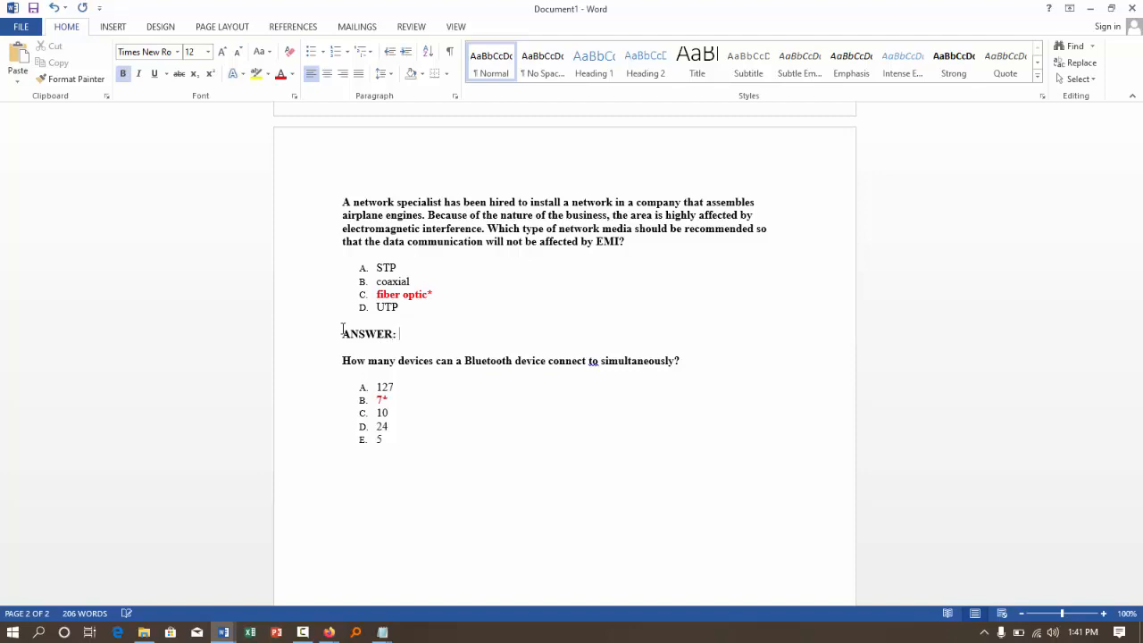
text( C)
key(Return)
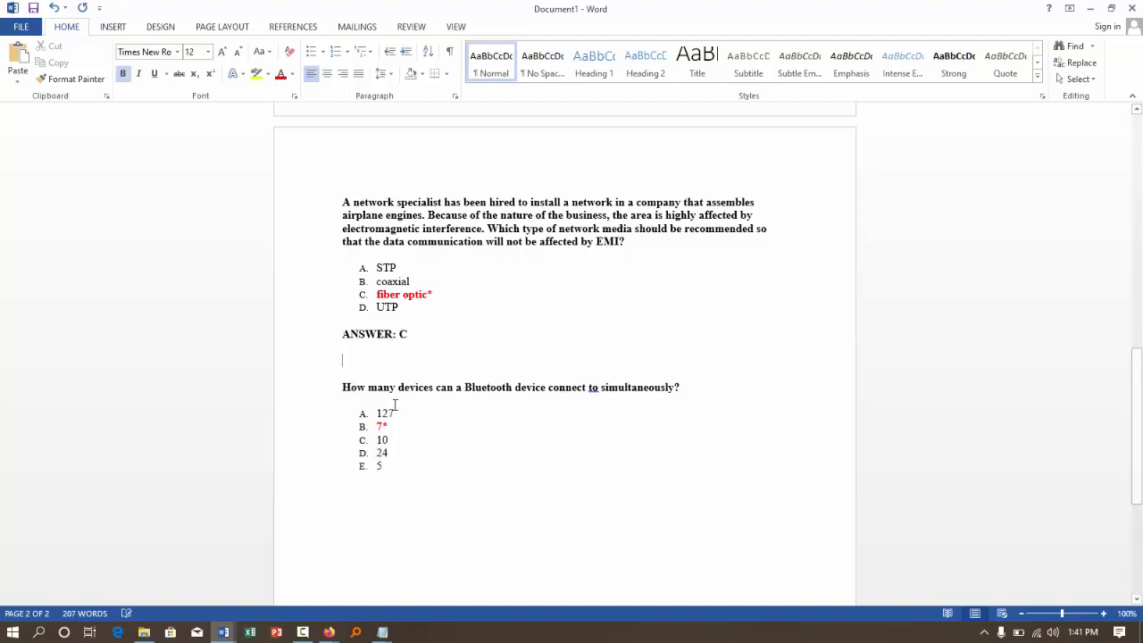
- Add "ANSWER: B" below the Bluetooth question's options
click(401, 511)
text(ANSWER:)
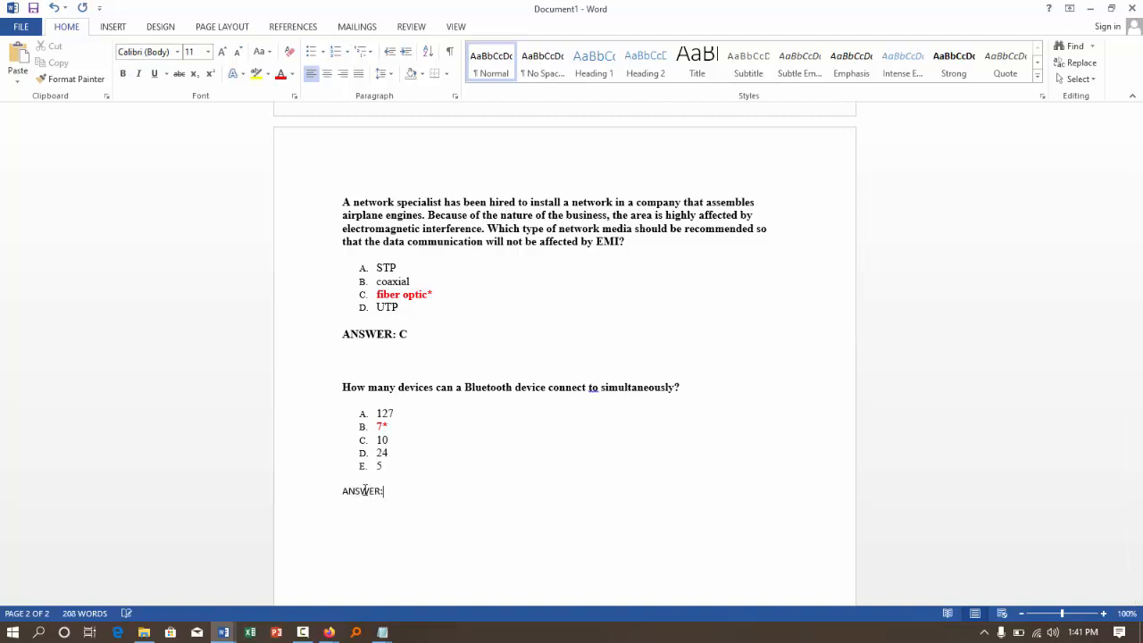
text( B)
- Write a new question reading "Linux have been invented by final year student" at the end of the document
text(inux)
text( have been)
text(invented )
text(by s)
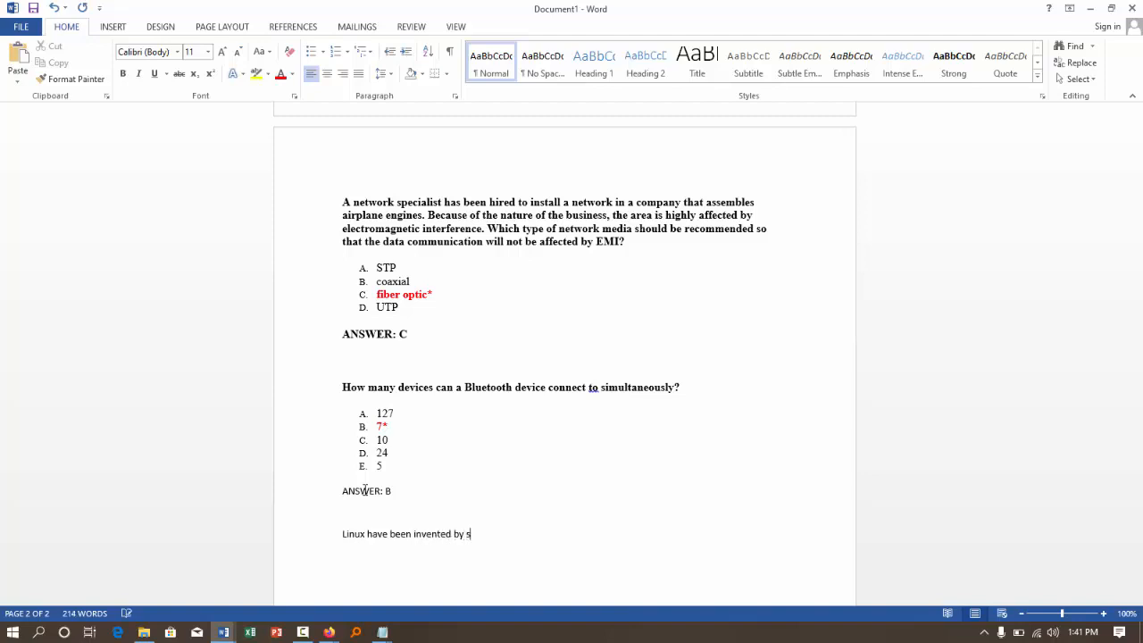
text(tudents)
click(466, 533)
text(final year)
click(549, 535)
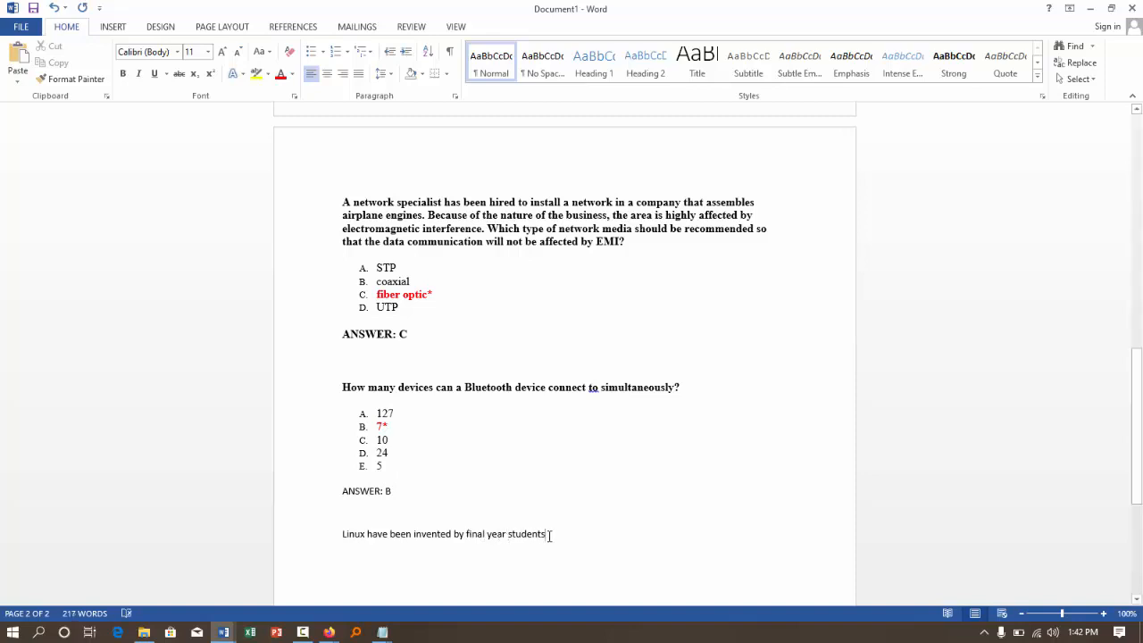
key(BackSpace)
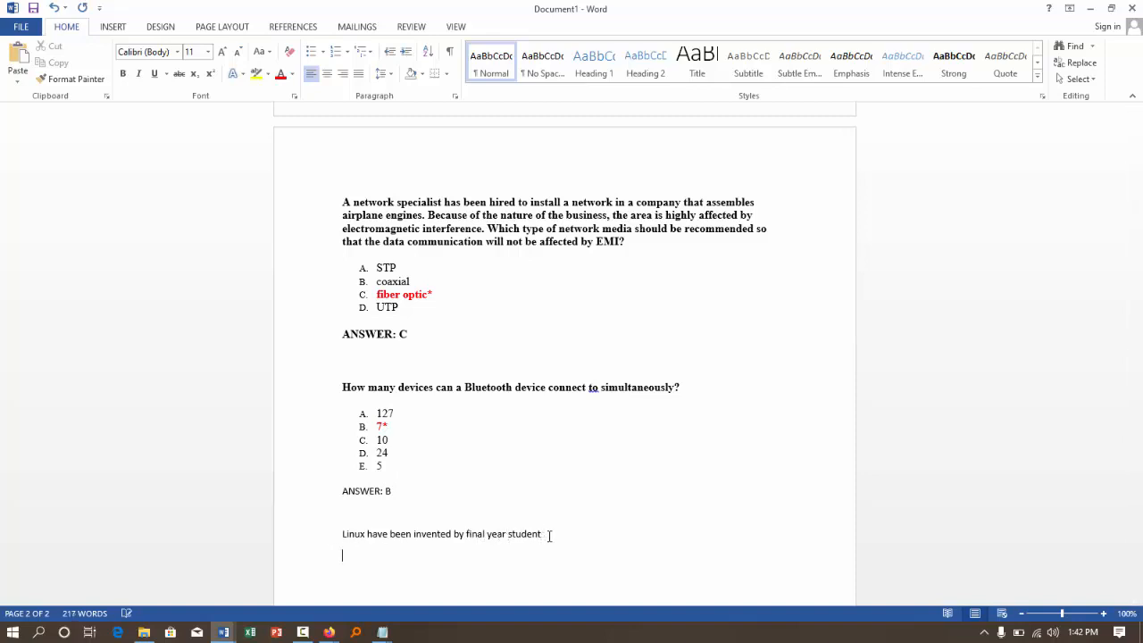
- Add the lettered options "True" and "False" below the Linux invention question
text(A.)
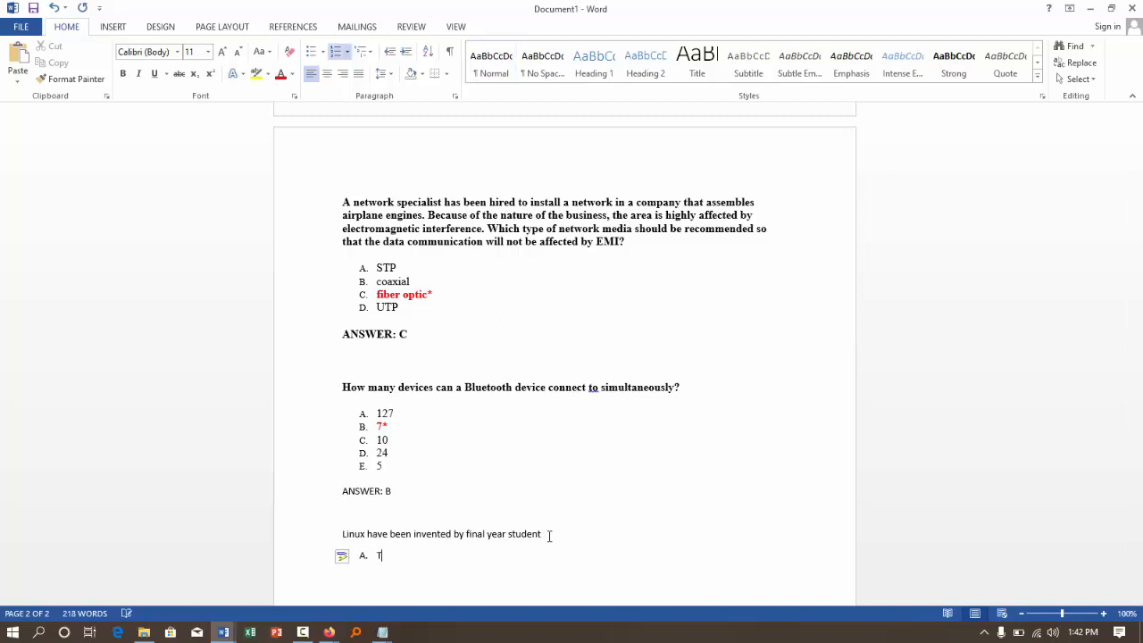
text( TRU)
key(BackSpace)
key(BackSpace)
text(ruew)
key(BackSpace)
key(Return)
text(False)
- Enter "ANSWER: A" on its own line below the Linux question's options
key(Return)
key(Return)
text(AN)
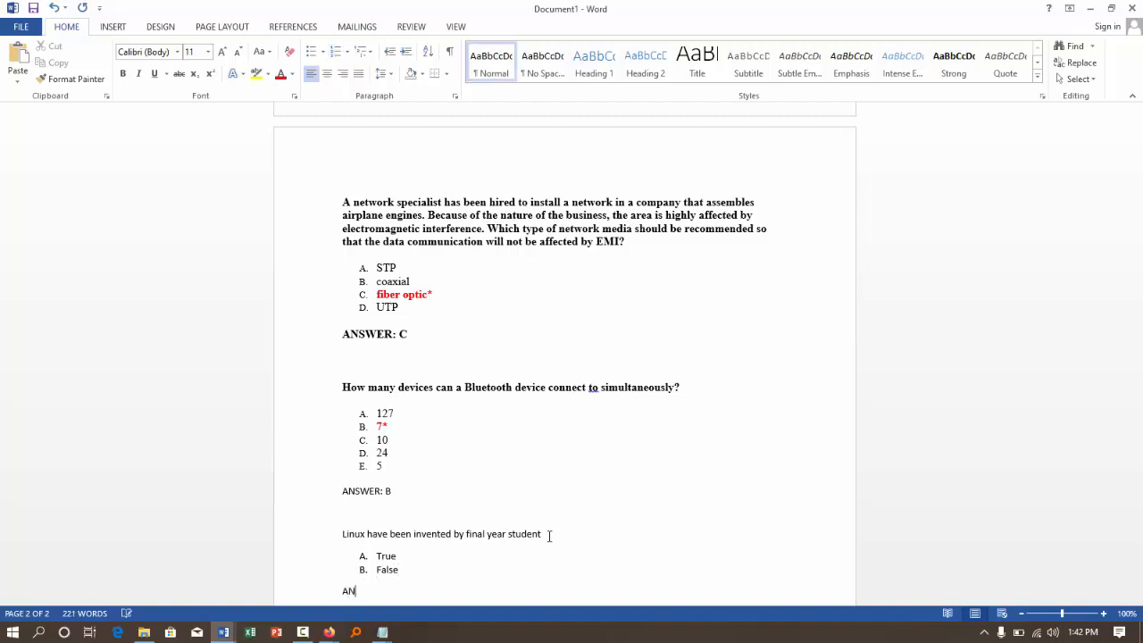
text(SWER: A)
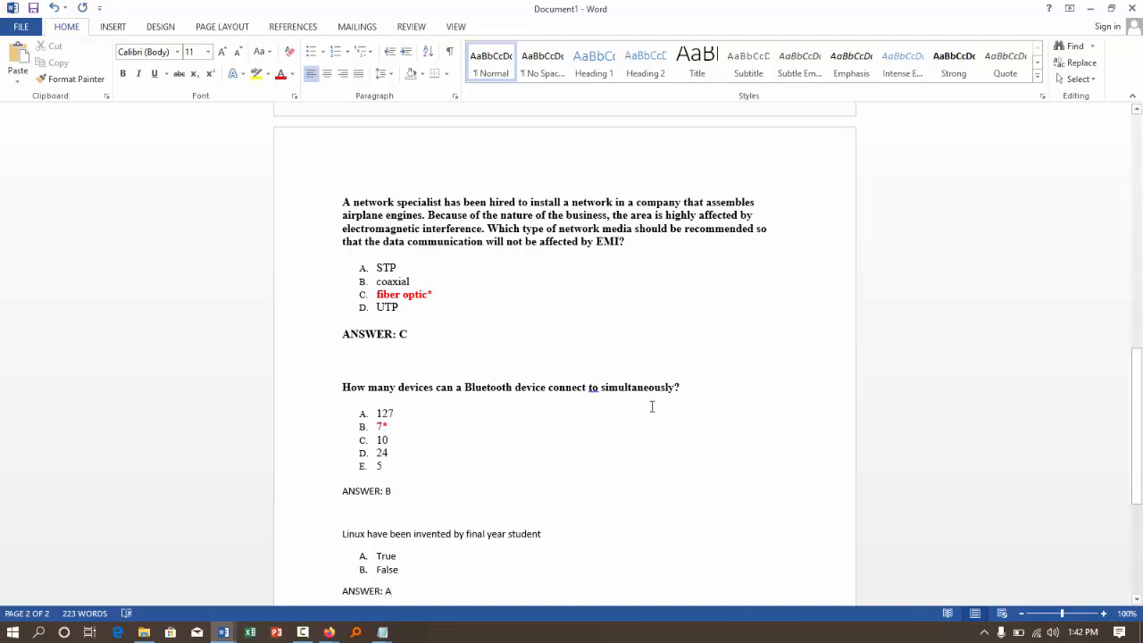
- Review how each question block is laid out, from the Linux true/false question back to the multipurpose device question
scroll(650, 402, down, 3)
click(361, 479)
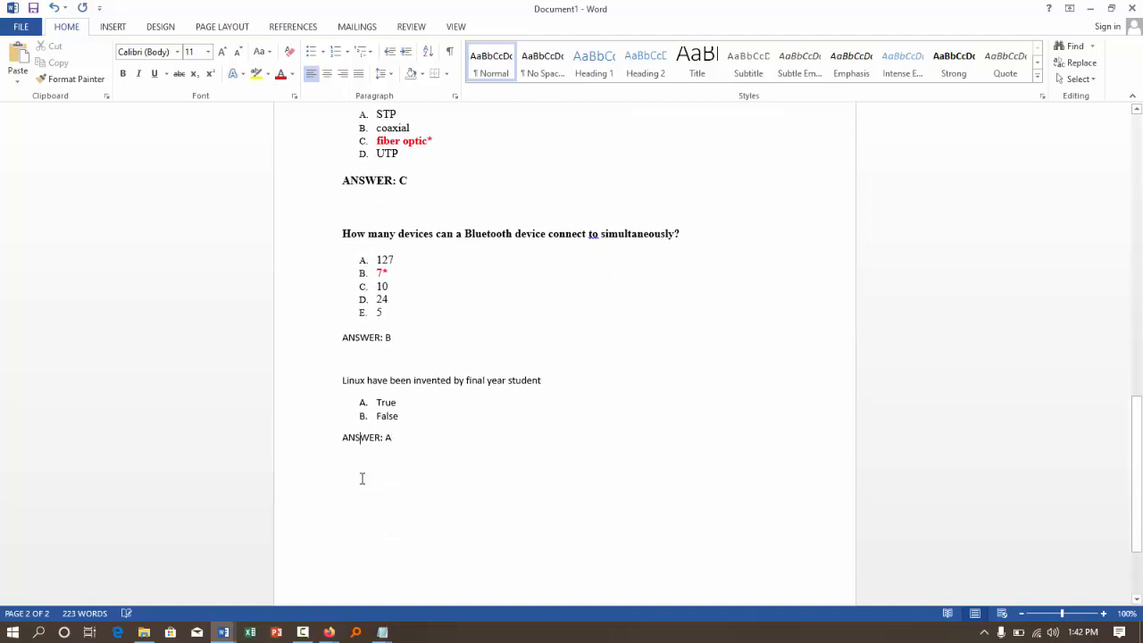
drag(311, 388, 349, 484)
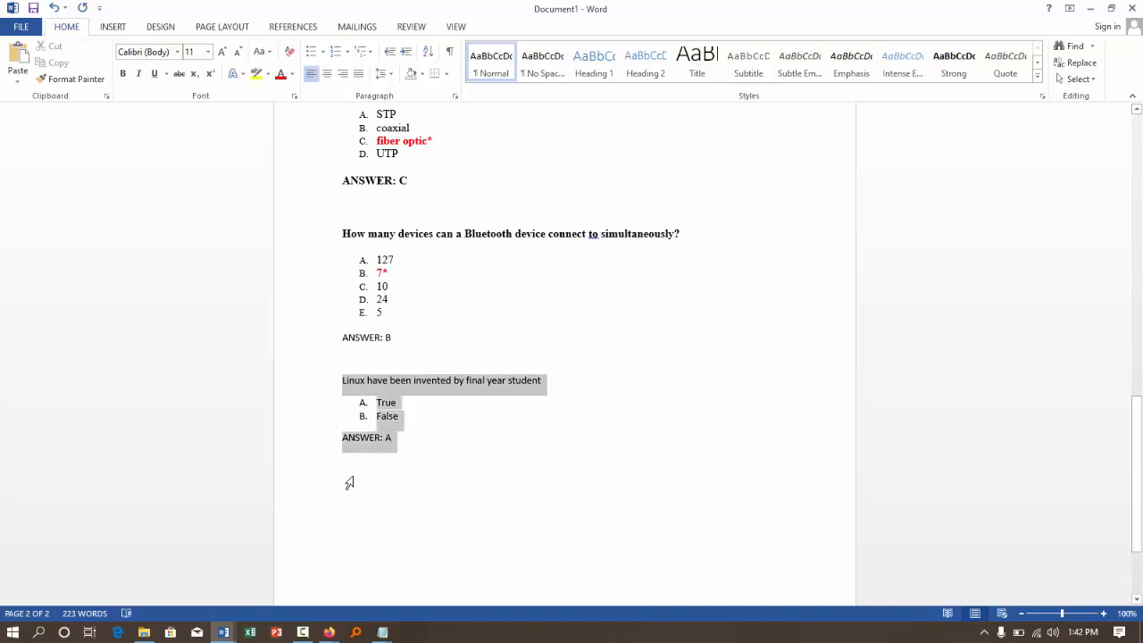
click(435, 503)
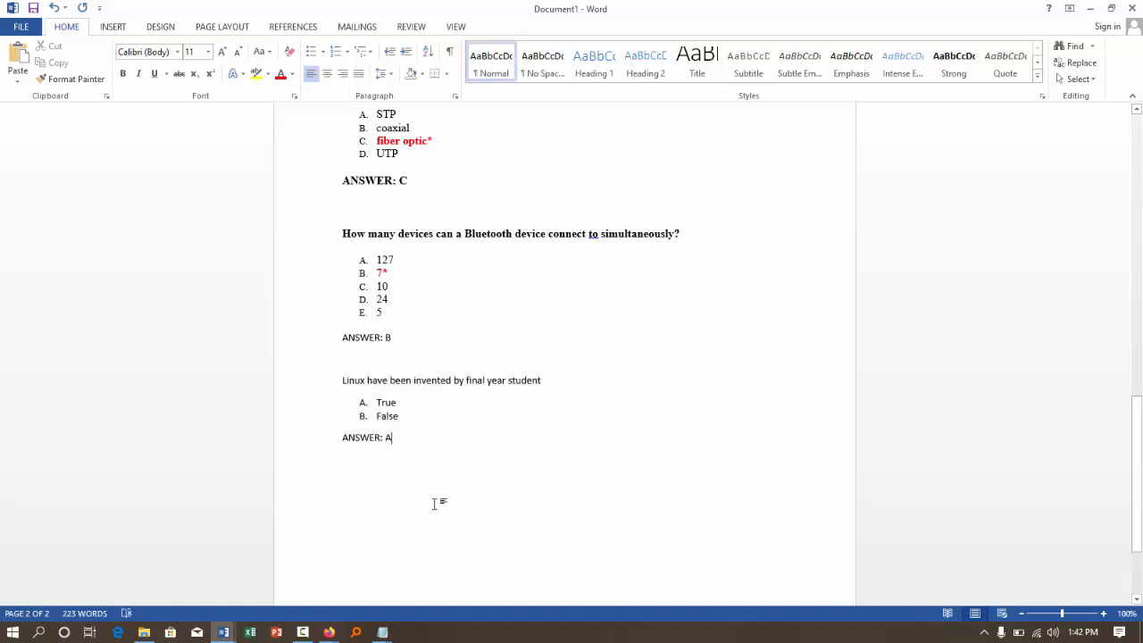
scroll(369, 412, up, 10)
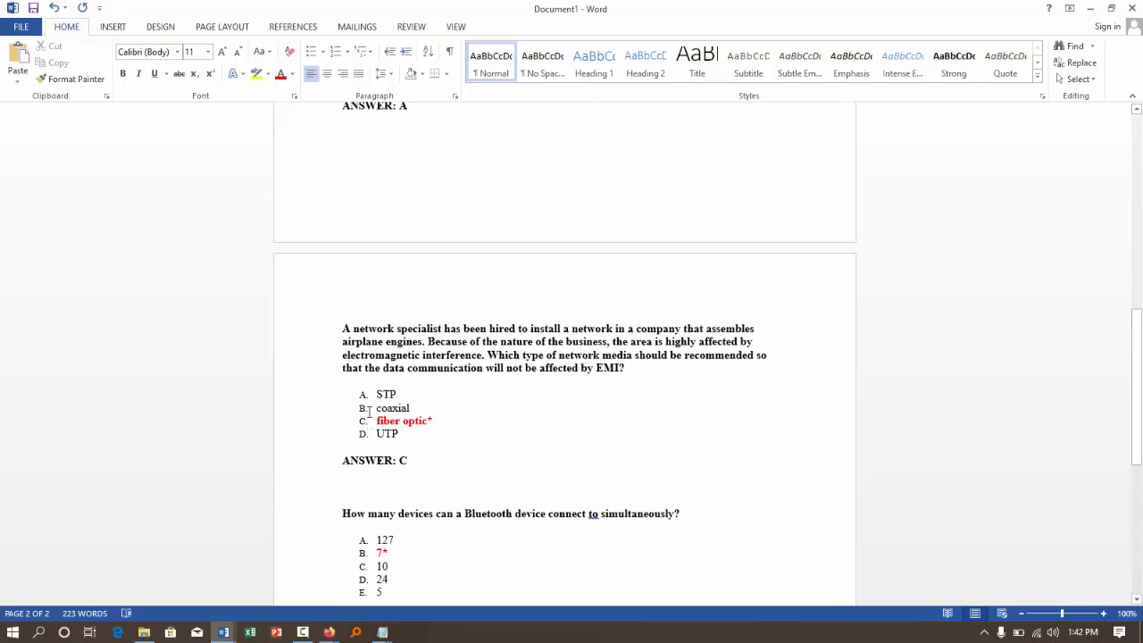
scroll(368, 412, up, 5)
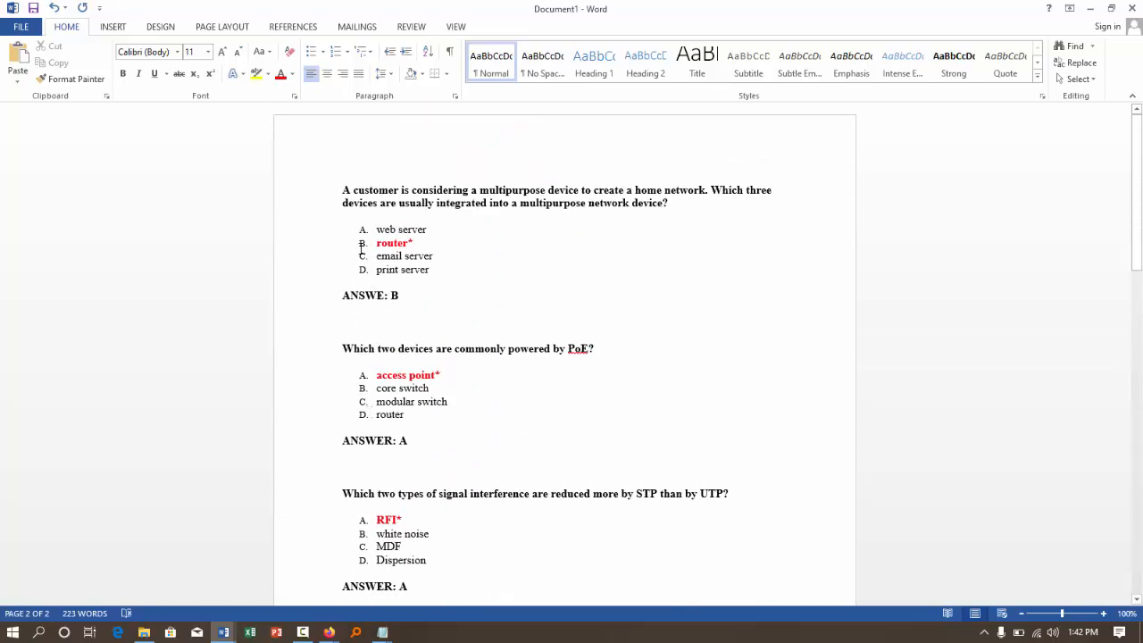
click(400, 204)
drag(284, 194, 304, 299)
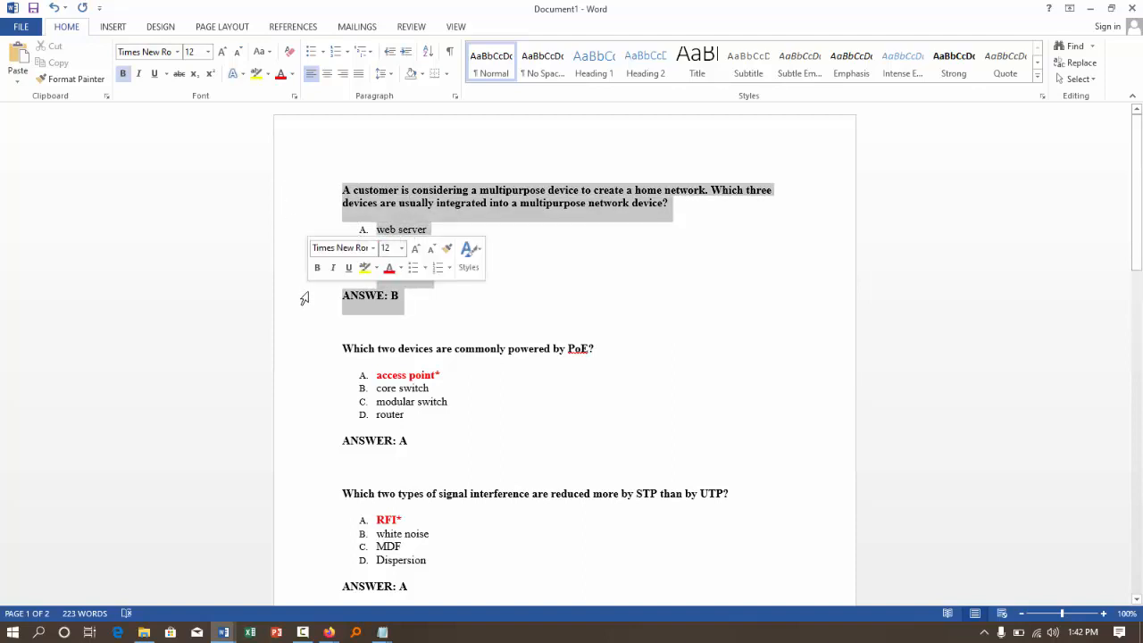
click(461, 471)
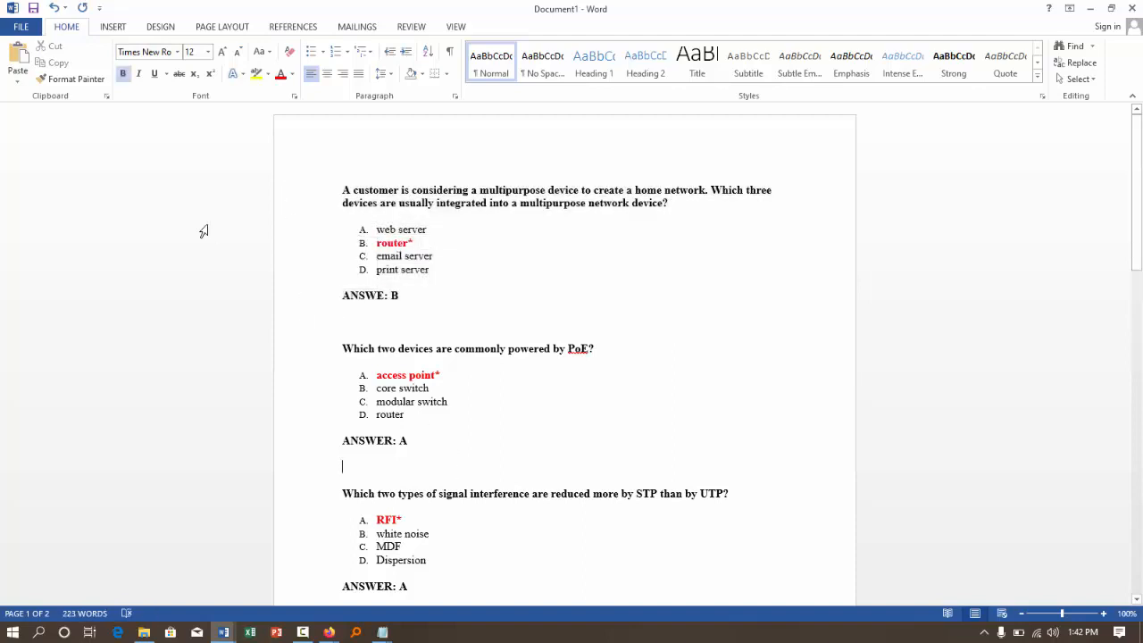
- Save the question document in Documents as "Quiz II Linux" in Plain Text format with the default Windows encoding
click(20, 26)
click(53, 168)
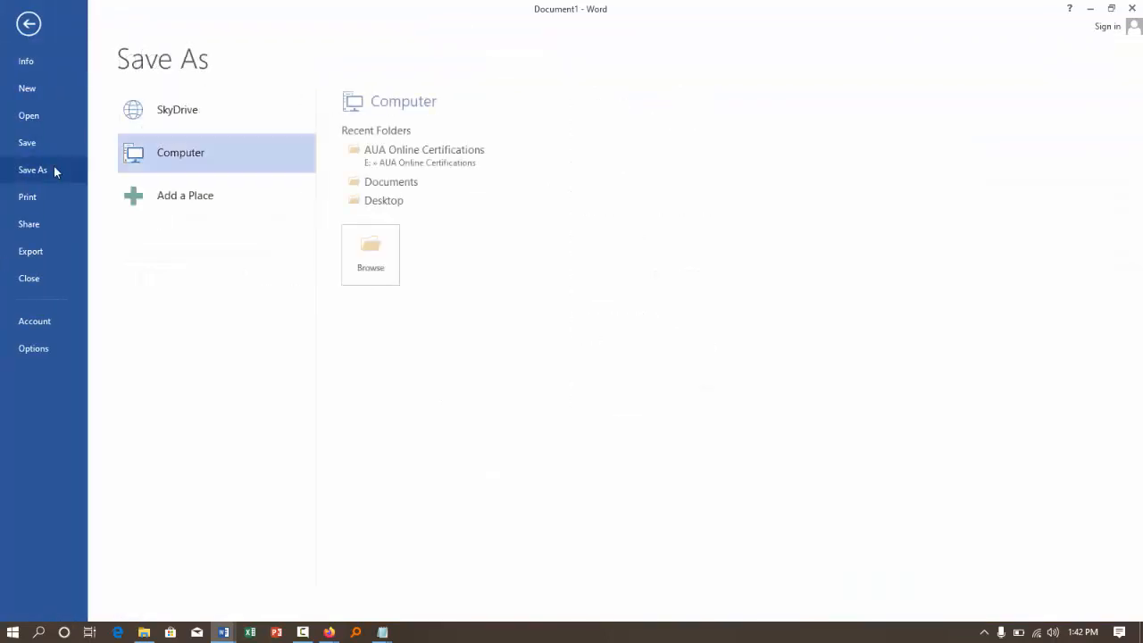
click(371, 255)
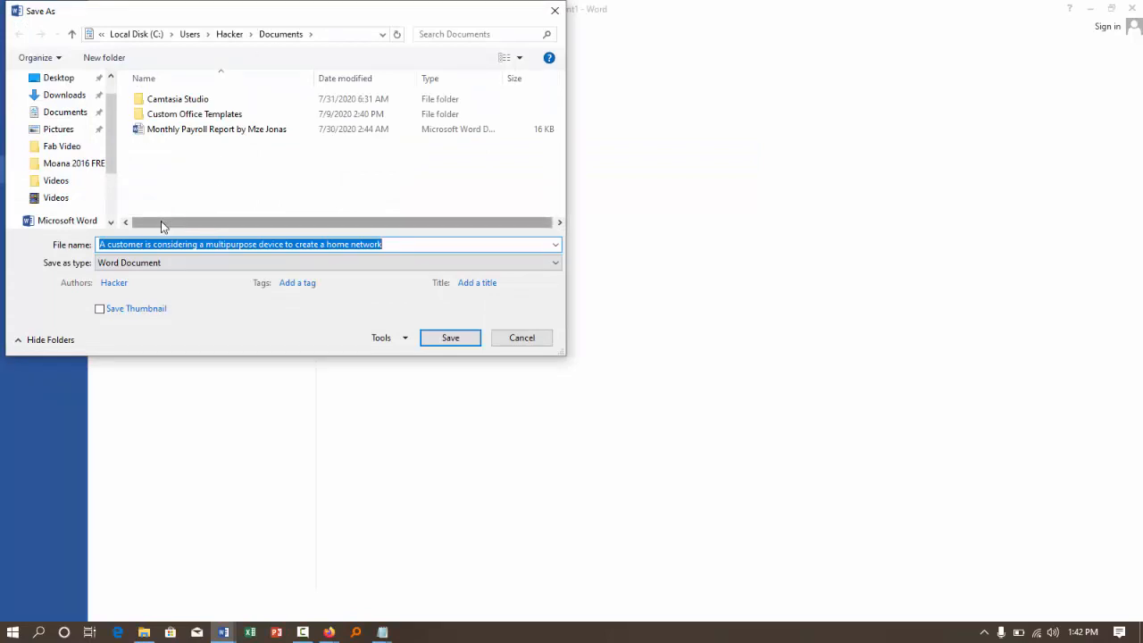
text(Quiz )
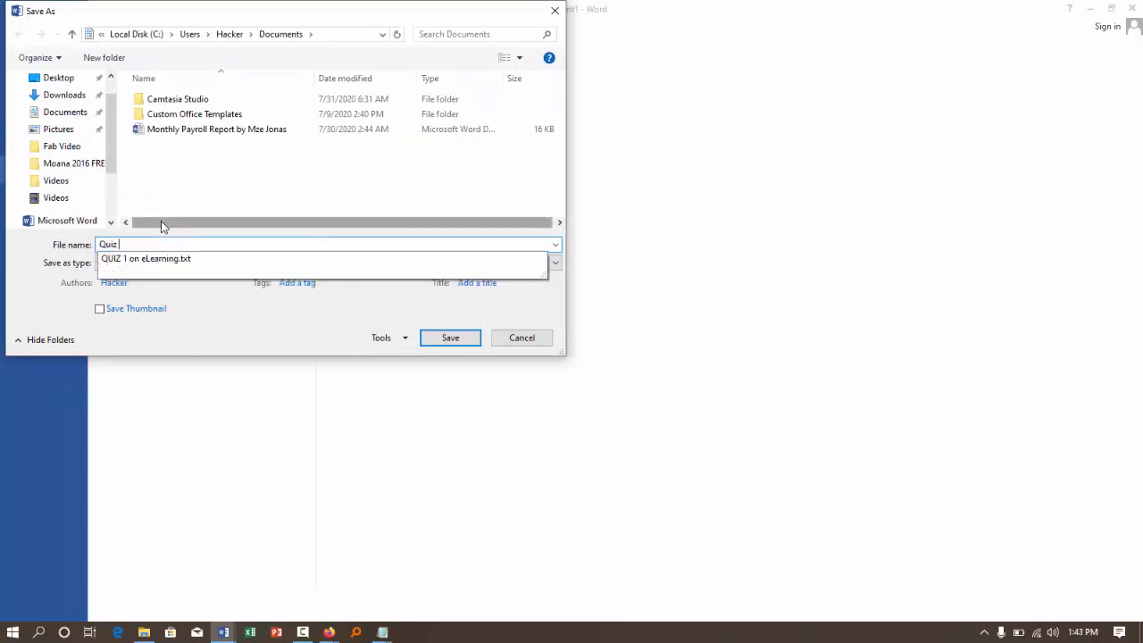
text(II Linux)
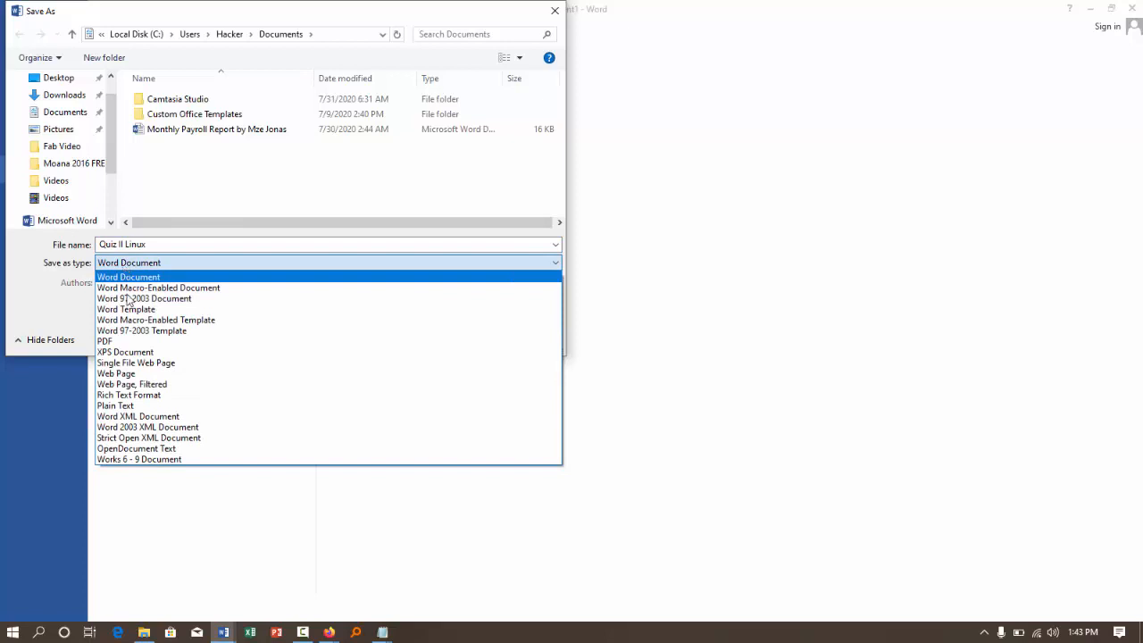
click(134, 407)
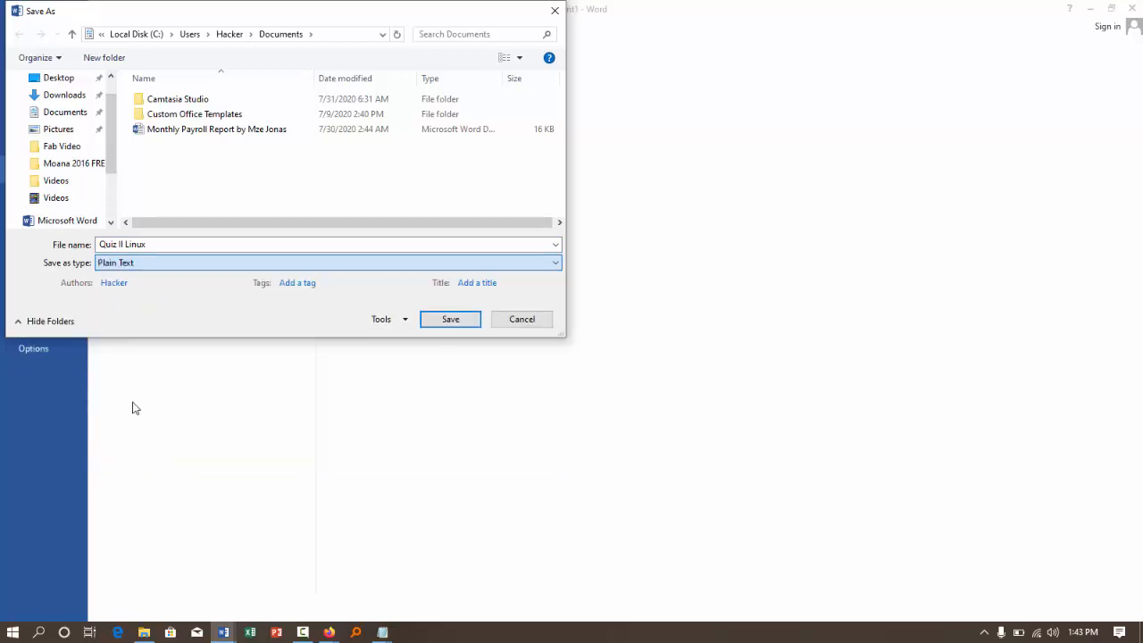
click(450, 318)
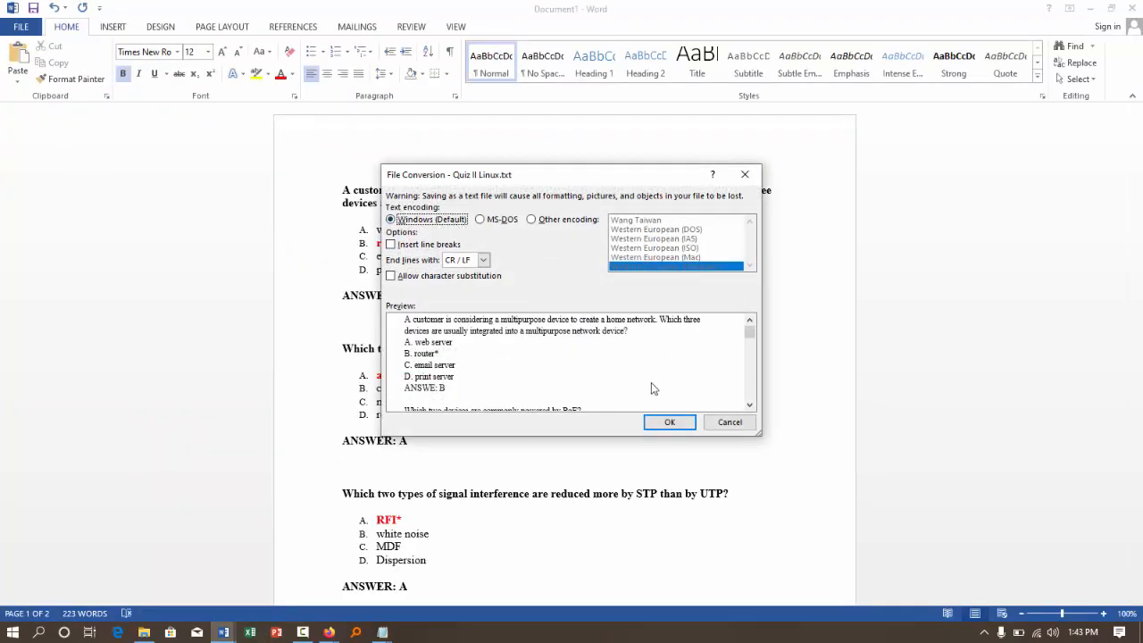
click(670, 421)
- Close the question document and the exam answers browser window with its two tabs, minimizing the capstone project document
click(1132, 8)
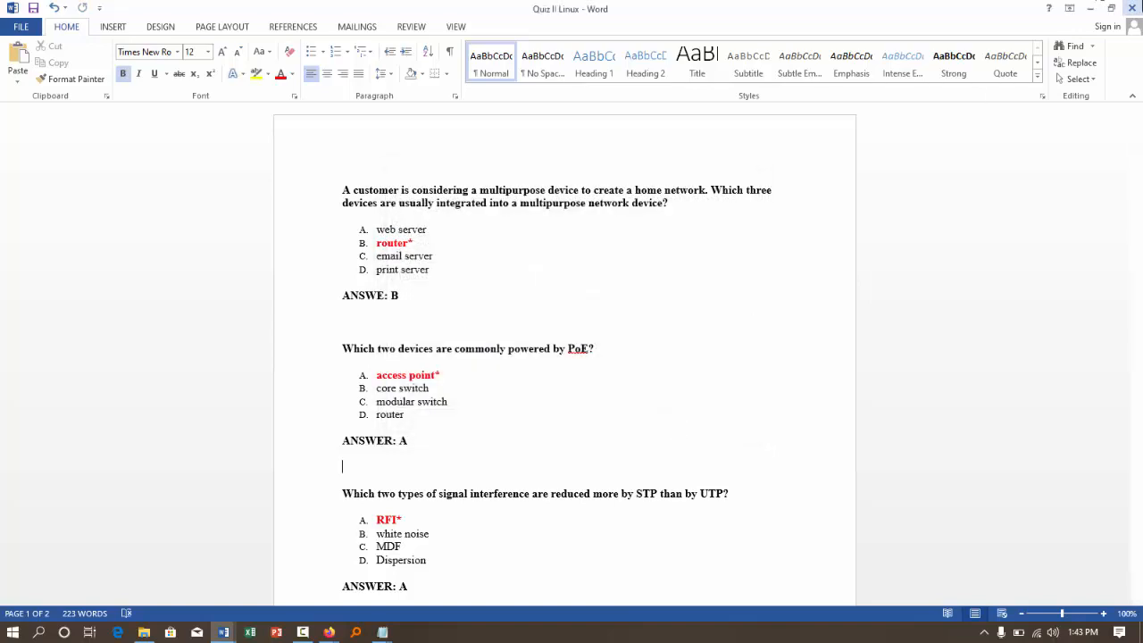
click(1091, 8)
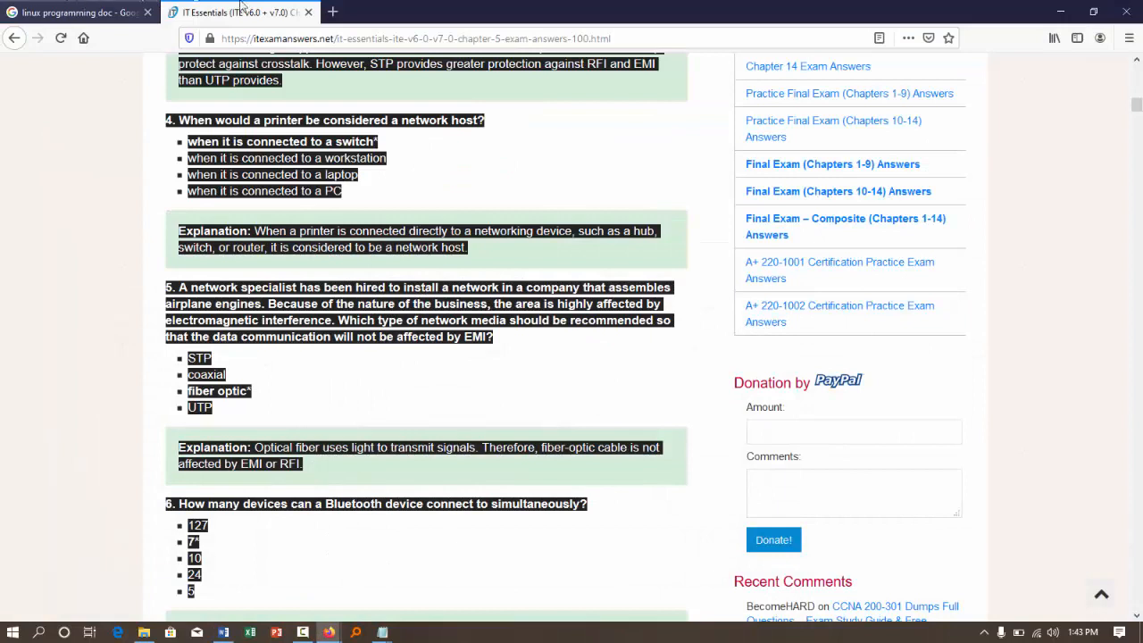
click(1126, 12)
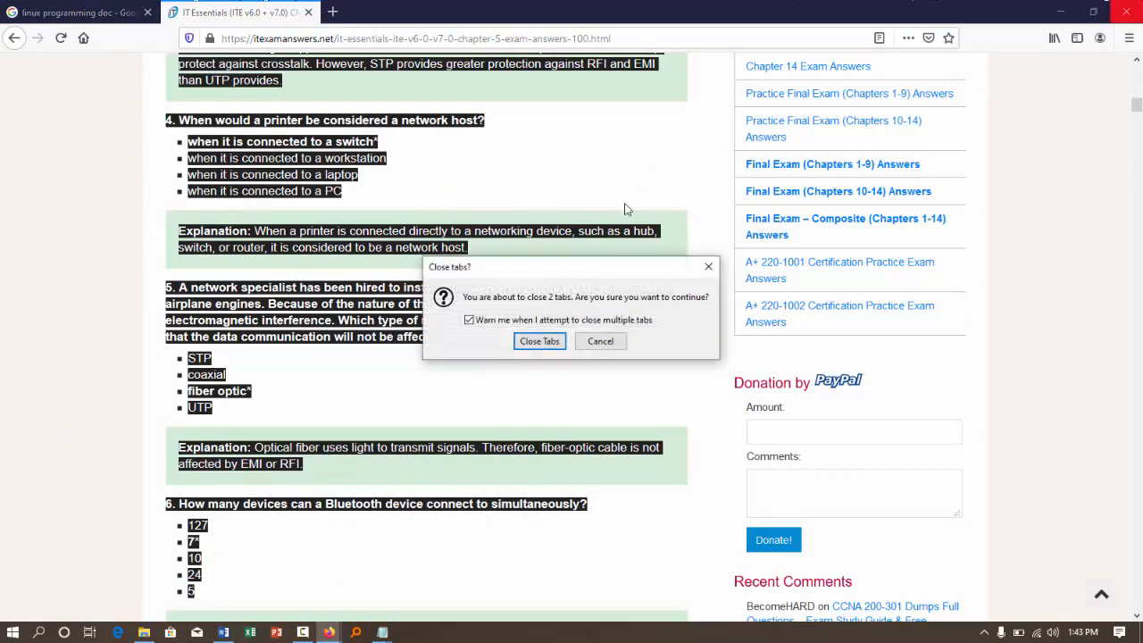
click(541, 342)
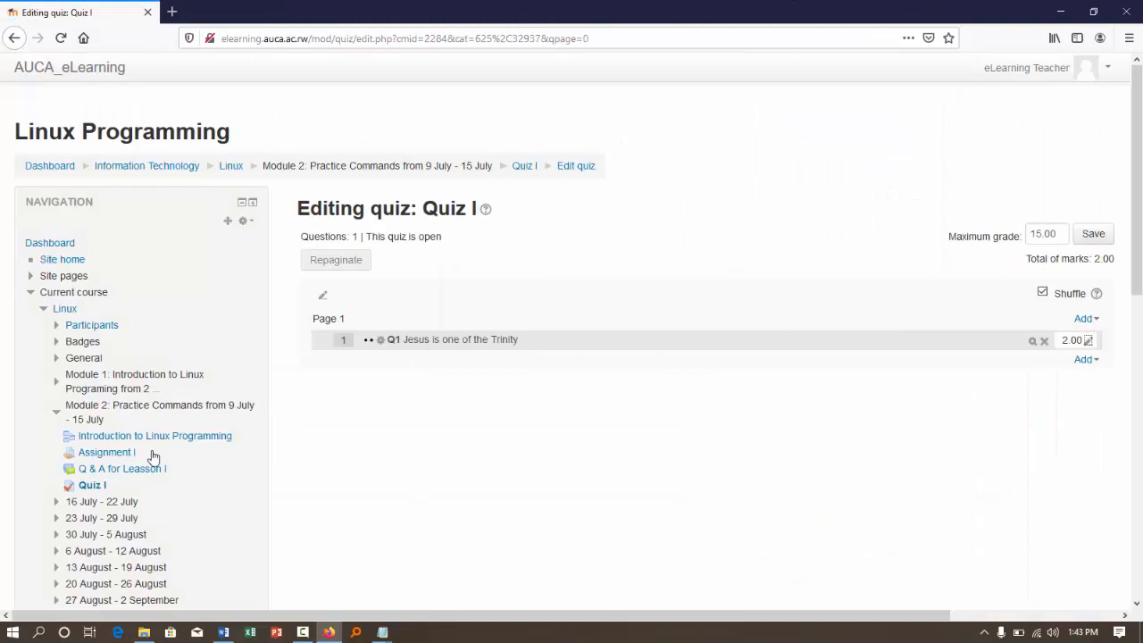
- Open the Quiz II Linux text file from Documents, check the questions' plain-text layout, and close it
click(144, 632)
click(116, 257)
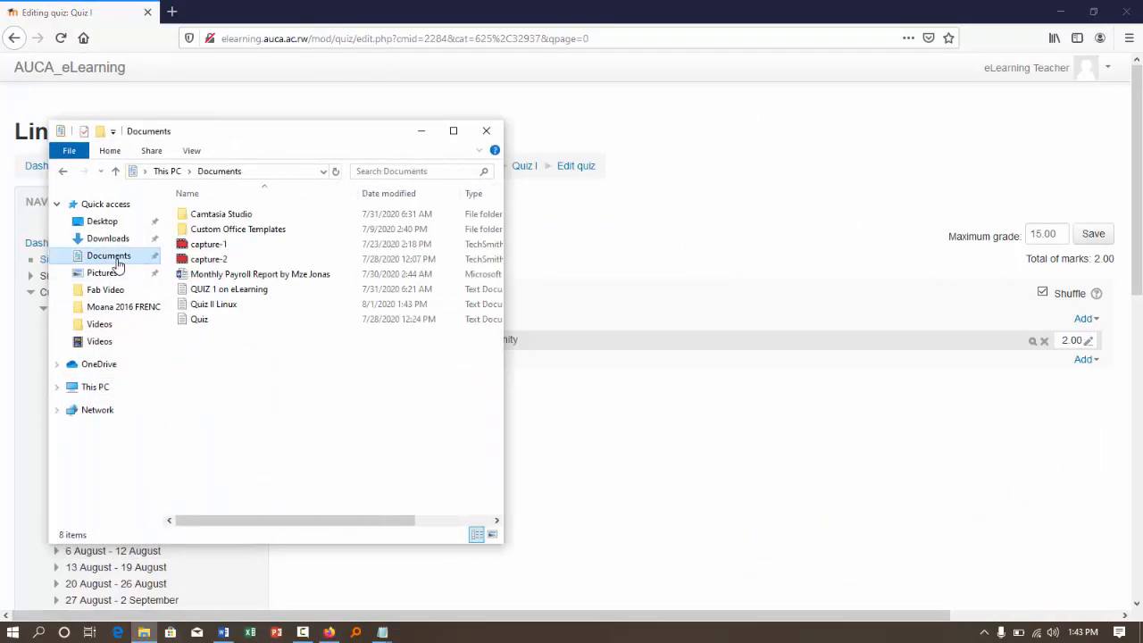
double_click(219, 308)
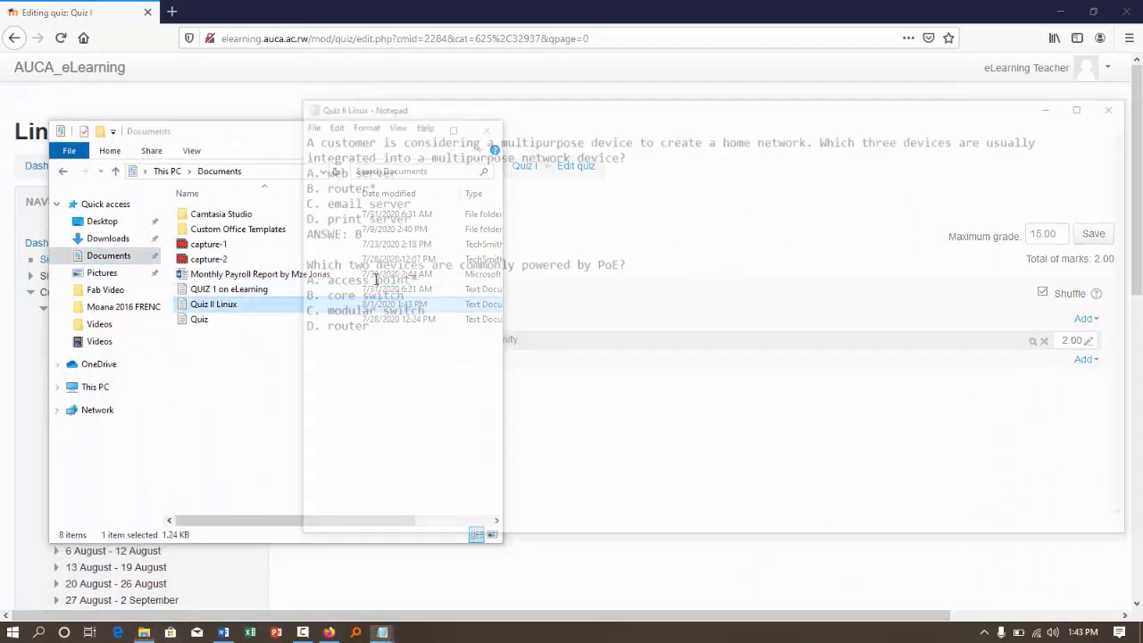
click(1088, 105)
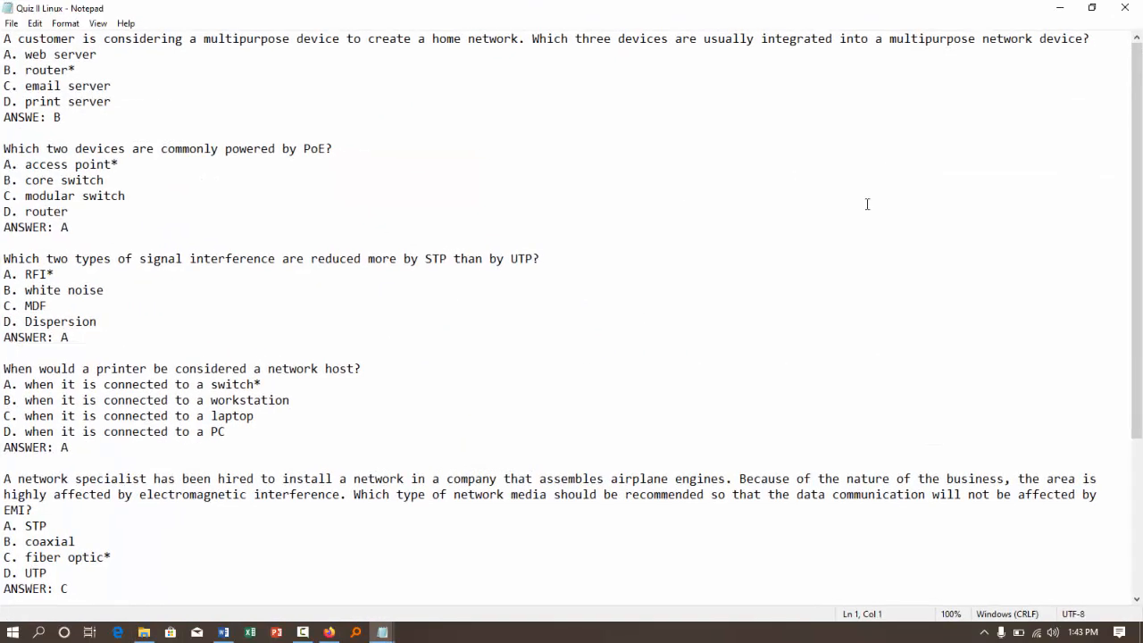
scroll(637, 317, down, 5)
scroll(638, 317, up, 5)
click(1124, 7)
click(653, 231)
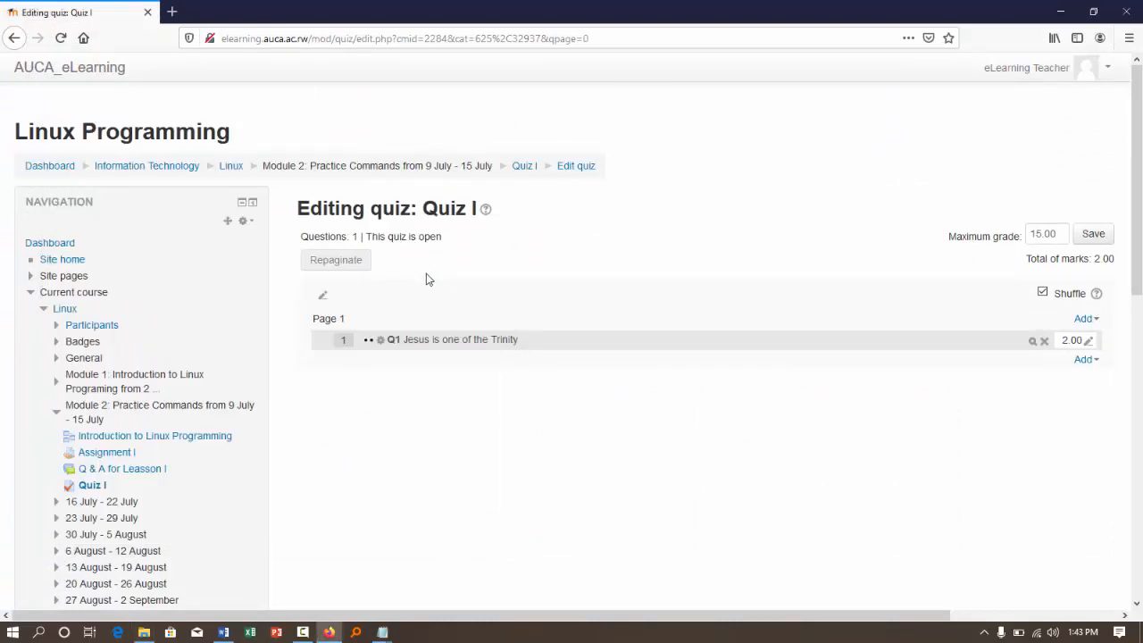
- Go to the Linux Programming course from the Dashboard and open its question bank categories
scroll(142, 345, down, 3)
scroll(152, 343, up, 3)
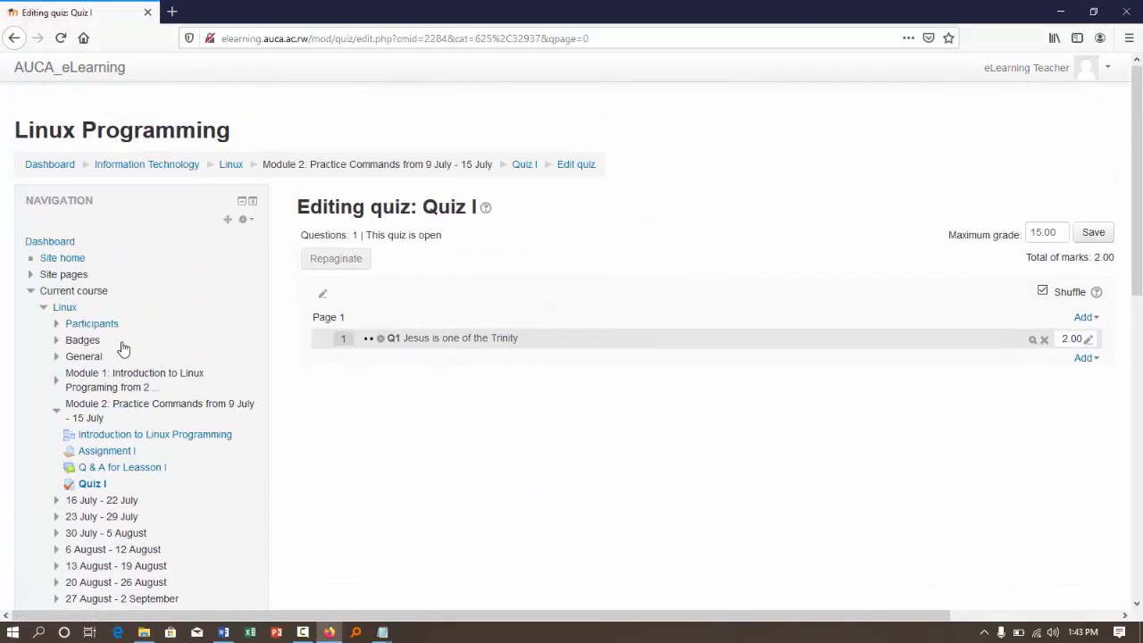
click(37, 165)
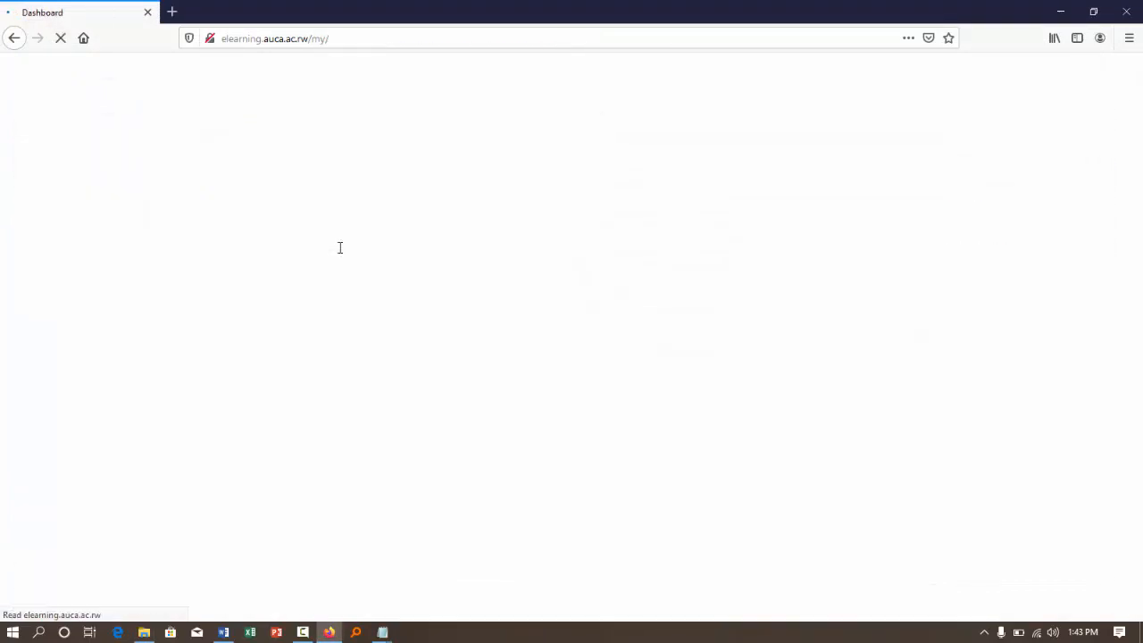
scroll(464, 282, down, 2)
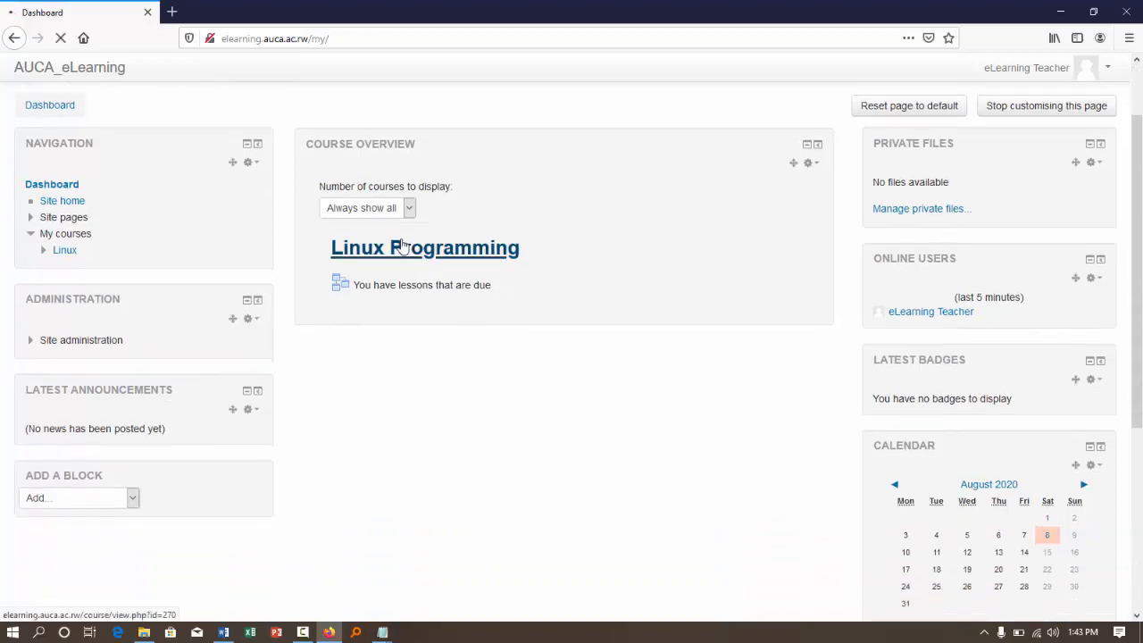
click(402, 248)
scroll(170, 352, down, 4)
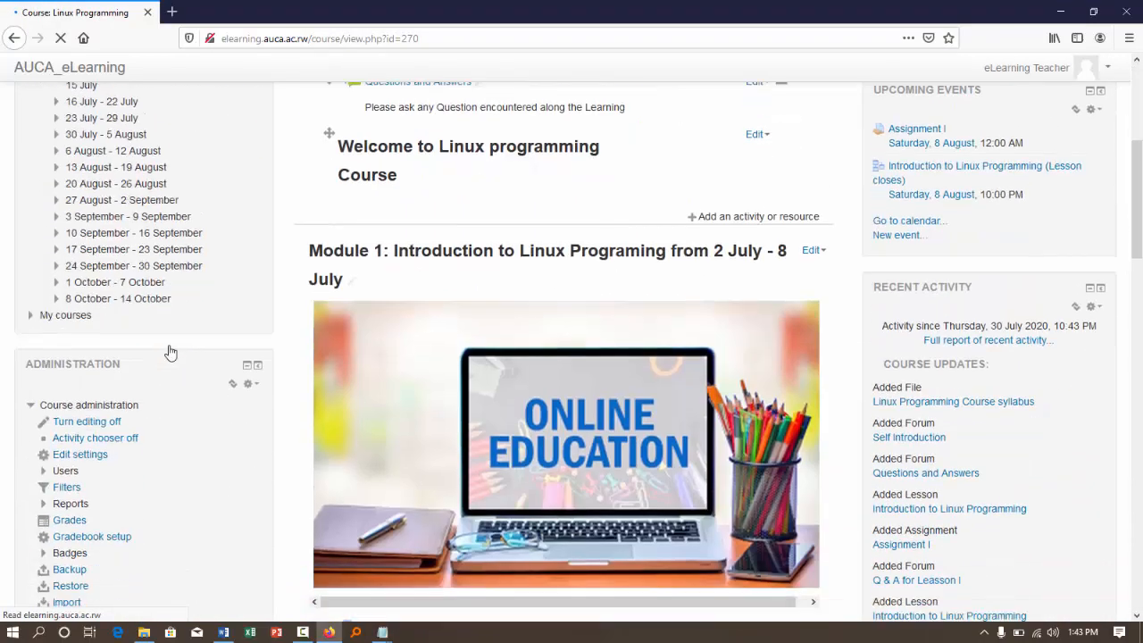
scroll(169, 352, down, 3)
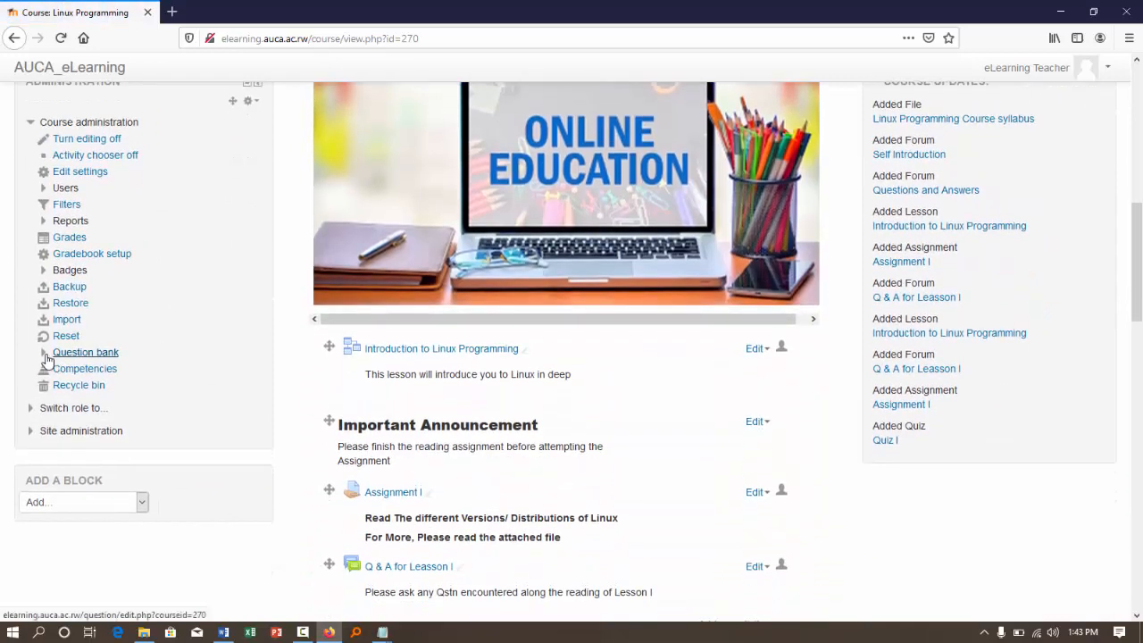
click(45, 355)
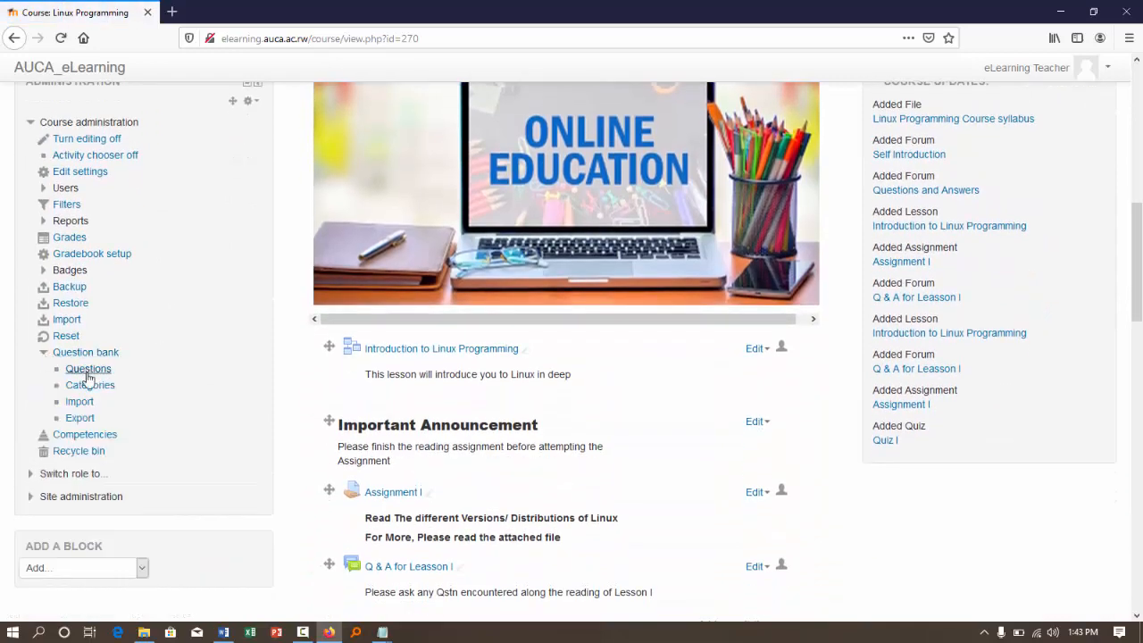
click(82, 385)
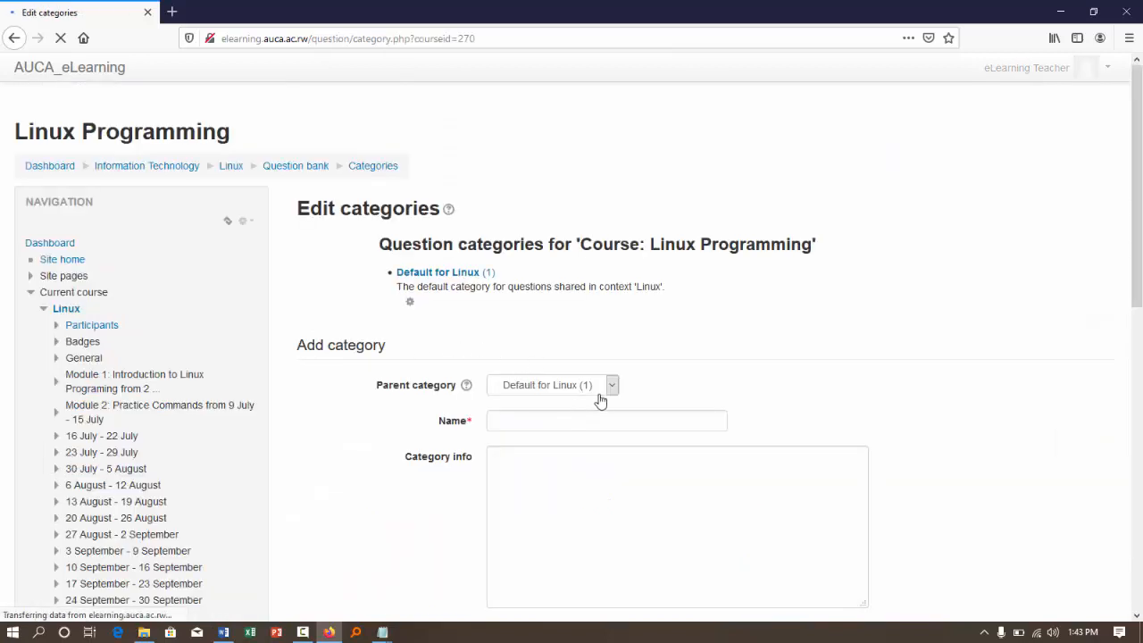
- Fill in a new question category with parent category Top and the name "Questions for Quiz II"
click(604, 391)
click(520, 421)
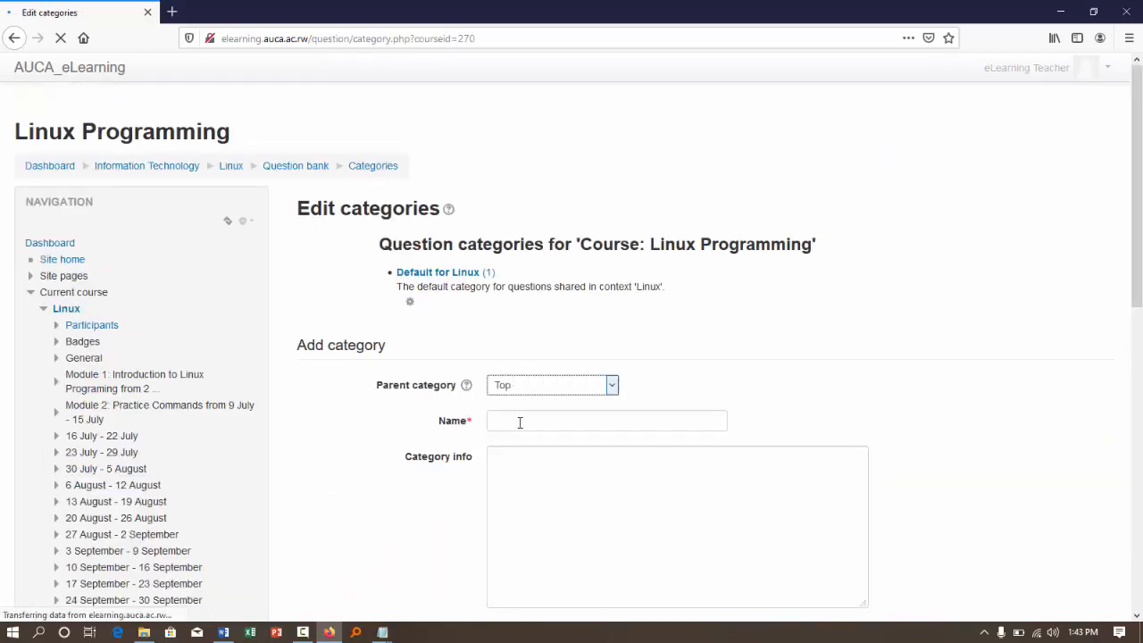
click(525, 421)
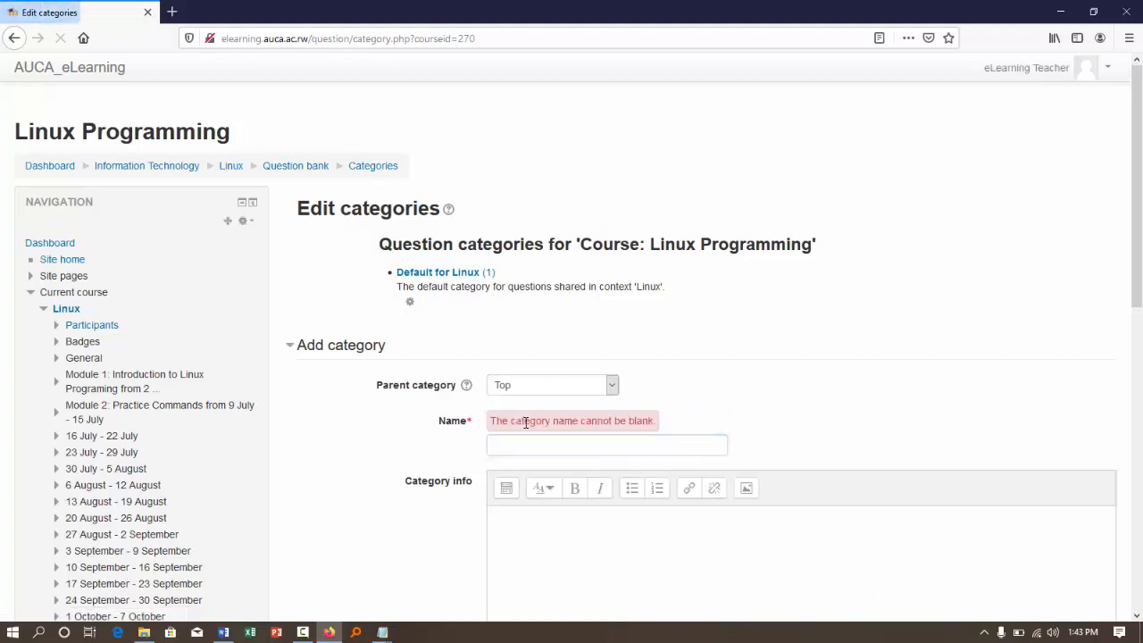
click(520, 438)
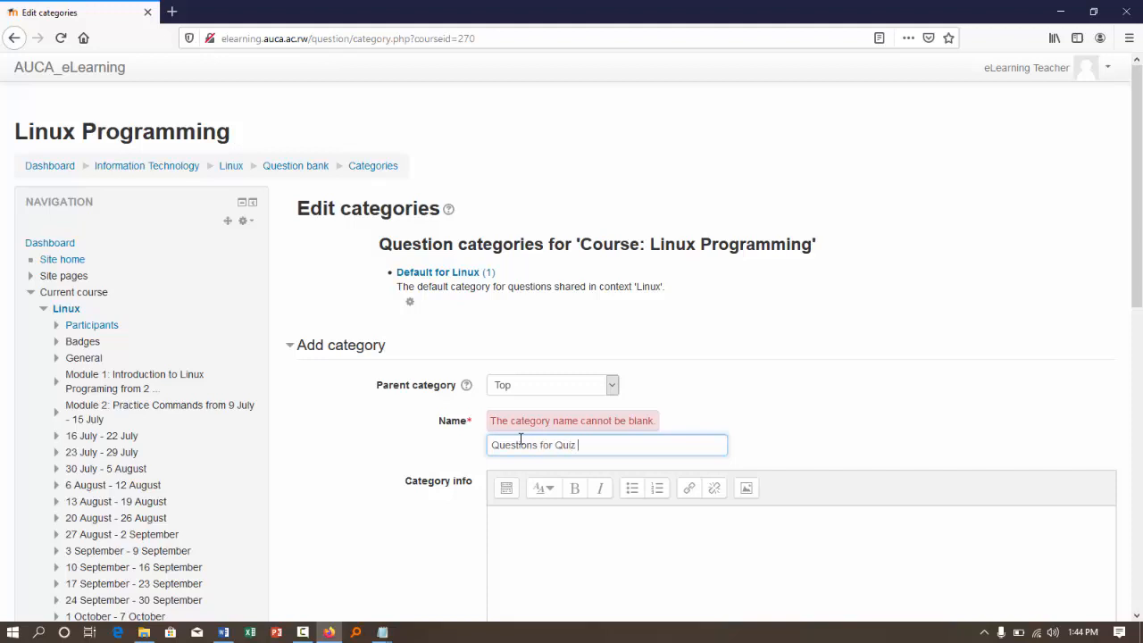
scroll(512, 603, down, 10)
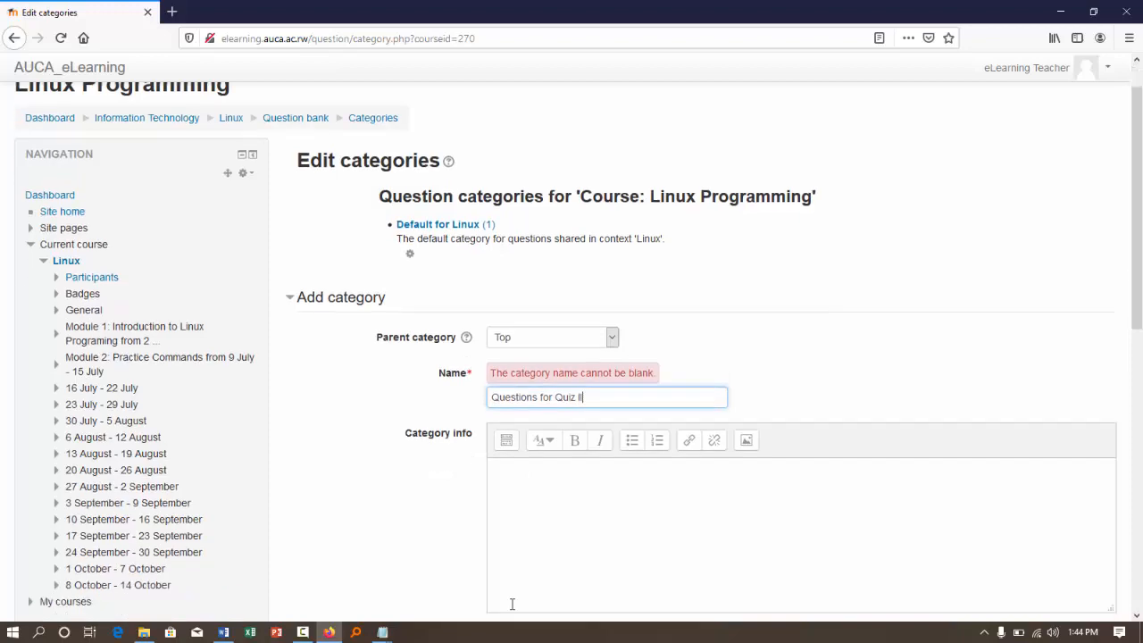
scroll(484, 378, up, 5)
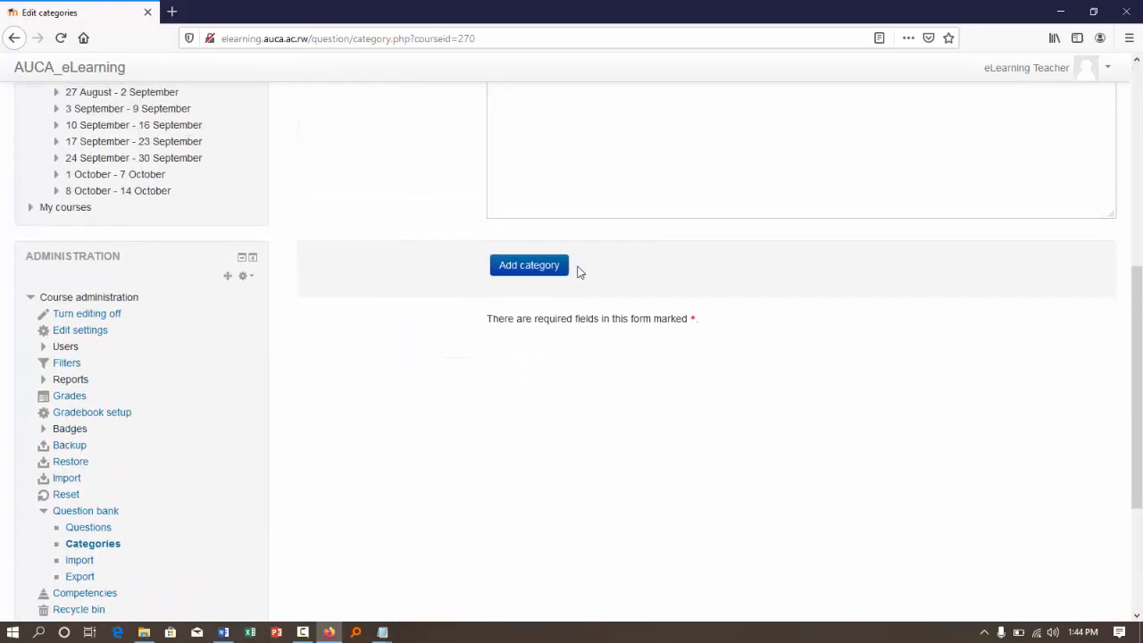
scroll(352, 288, up, 3)
scroll(352, 288, up, 4)
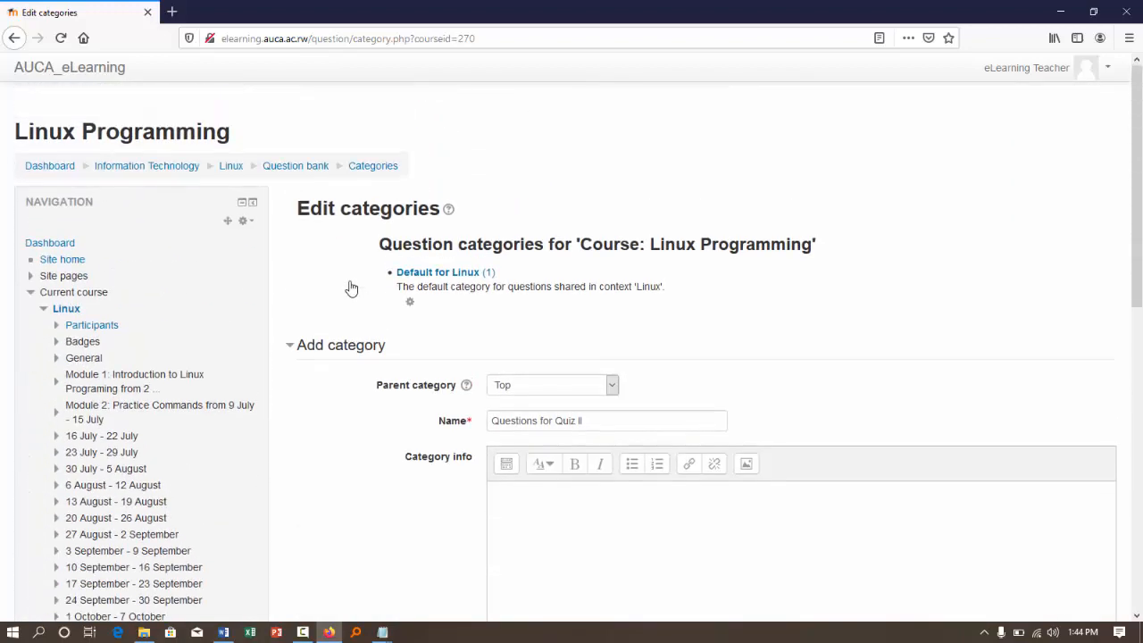
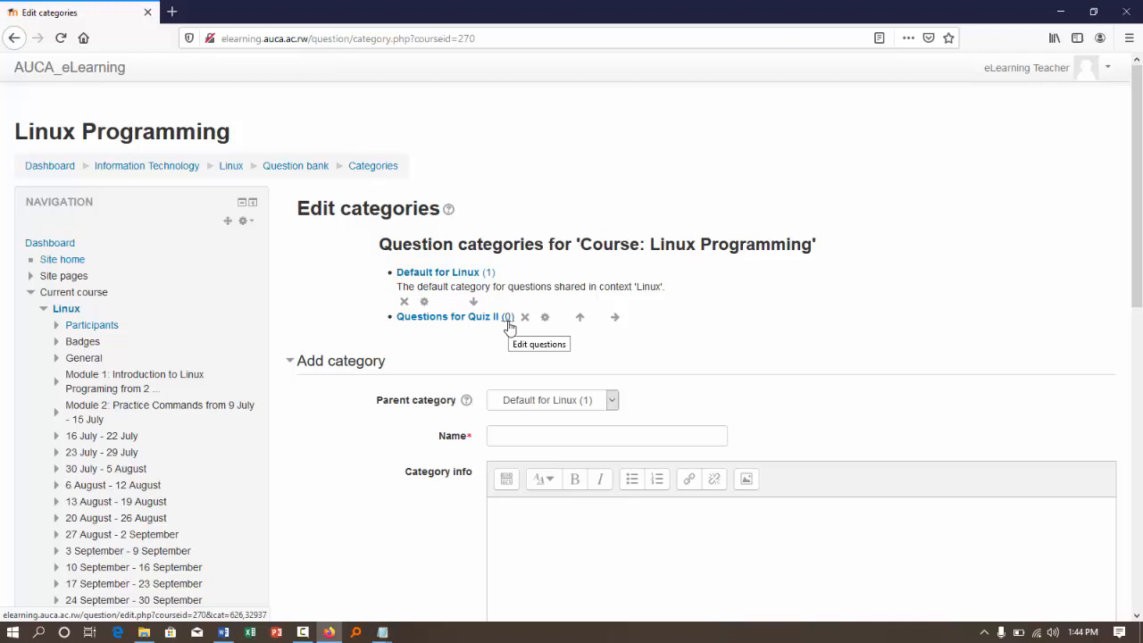
- Open the question bank import form, choose Aiken format, and turn off getting the category and context from the file
scroll(509, 326, down, 5)
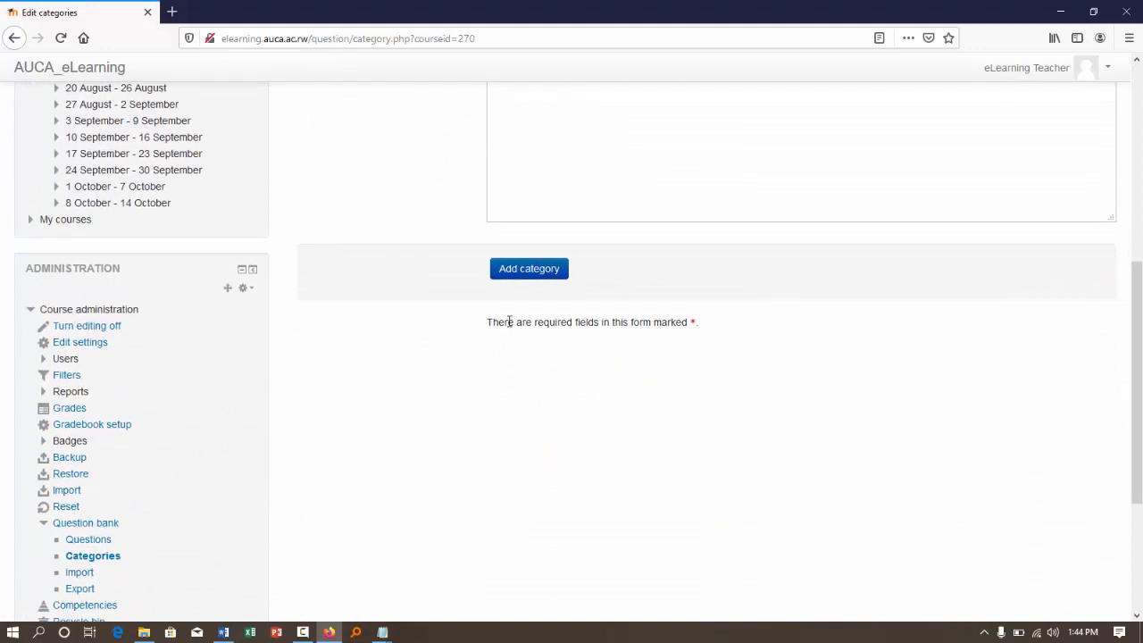
scroll(509, 322, down, 2)
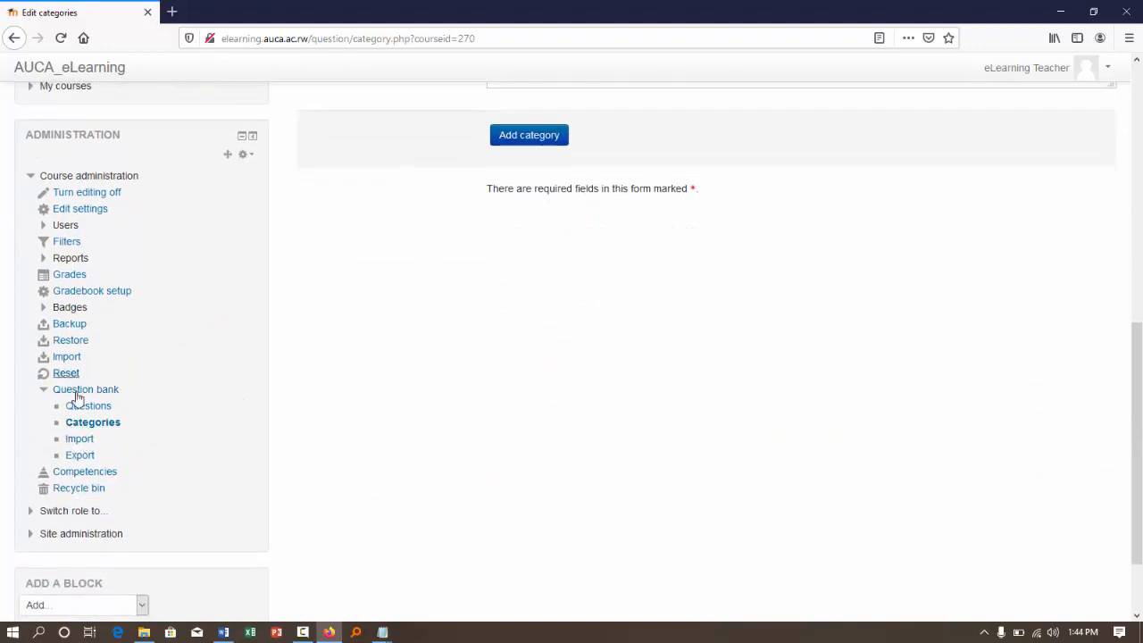
click(81, 457)
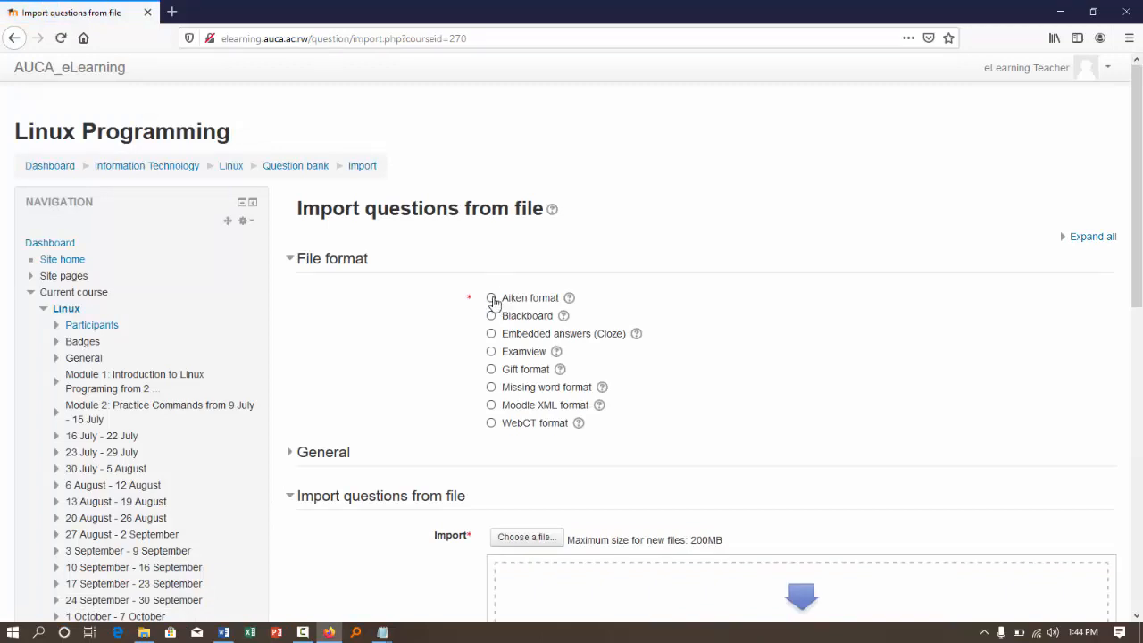
click(491, 298)
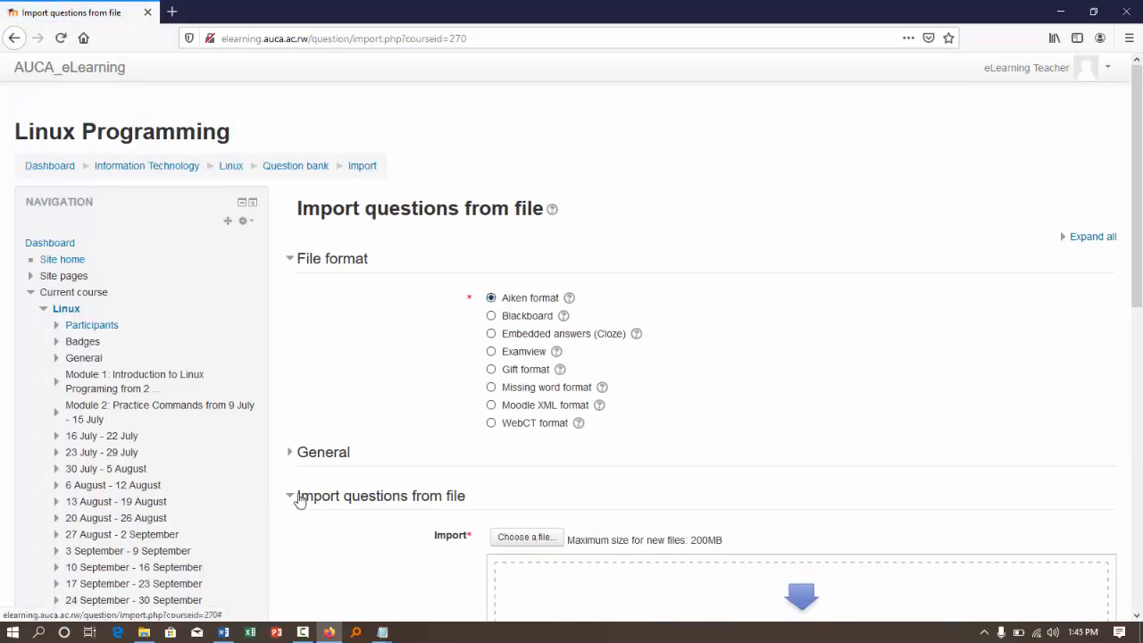
click(296, 454)
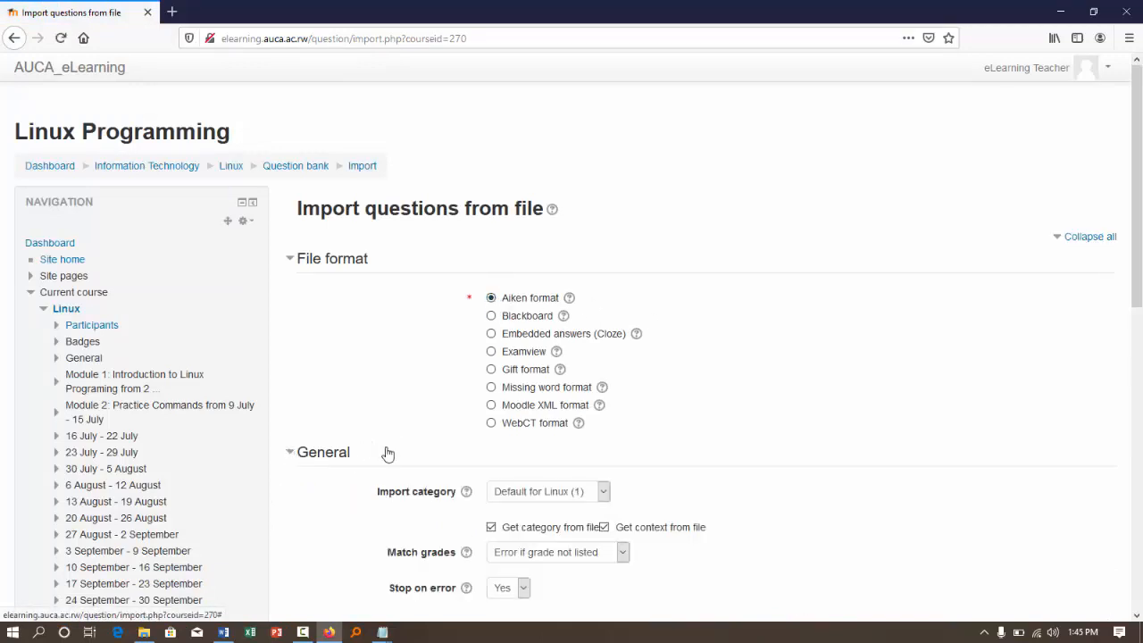
click(605, 527)
click(491, 527)
scroll(498, 533, down, 1)
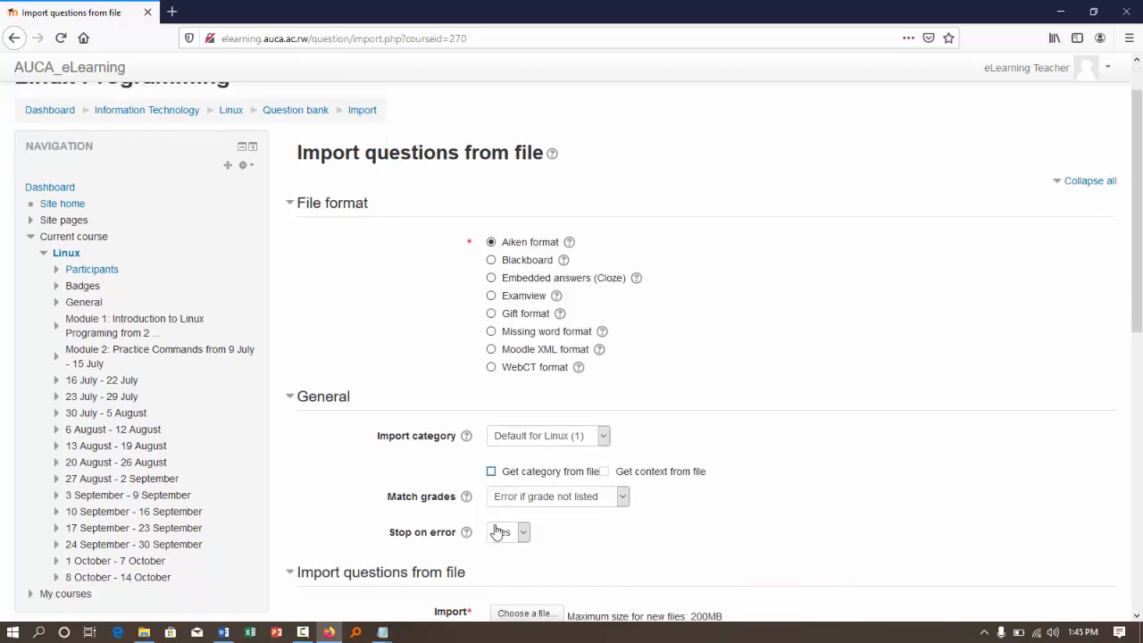
- Add Quiz II Linux.txt from Documents to the import form and import its questions into Default for Linux
scroll(497, 533, down, 5)
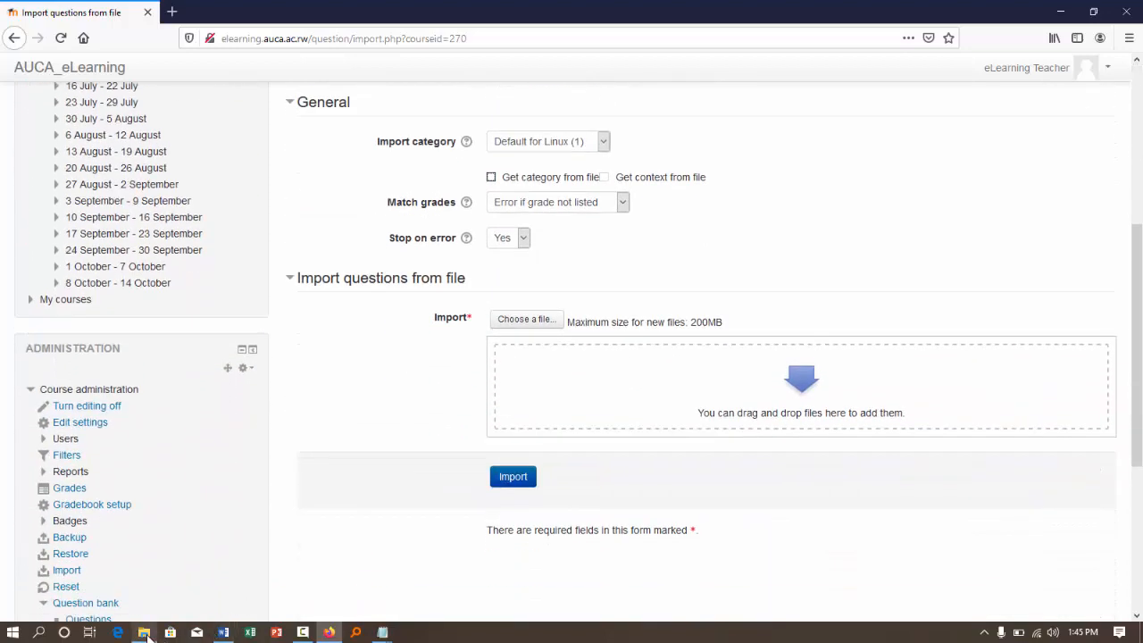
click(145, 634)
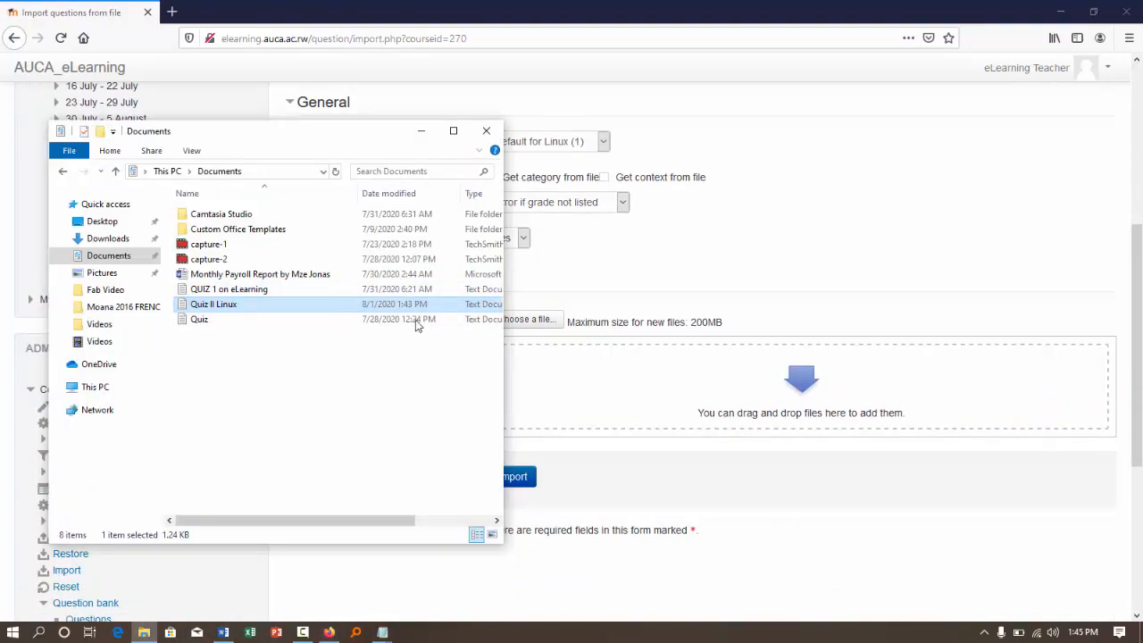
drag(417, 326, 623, 379)
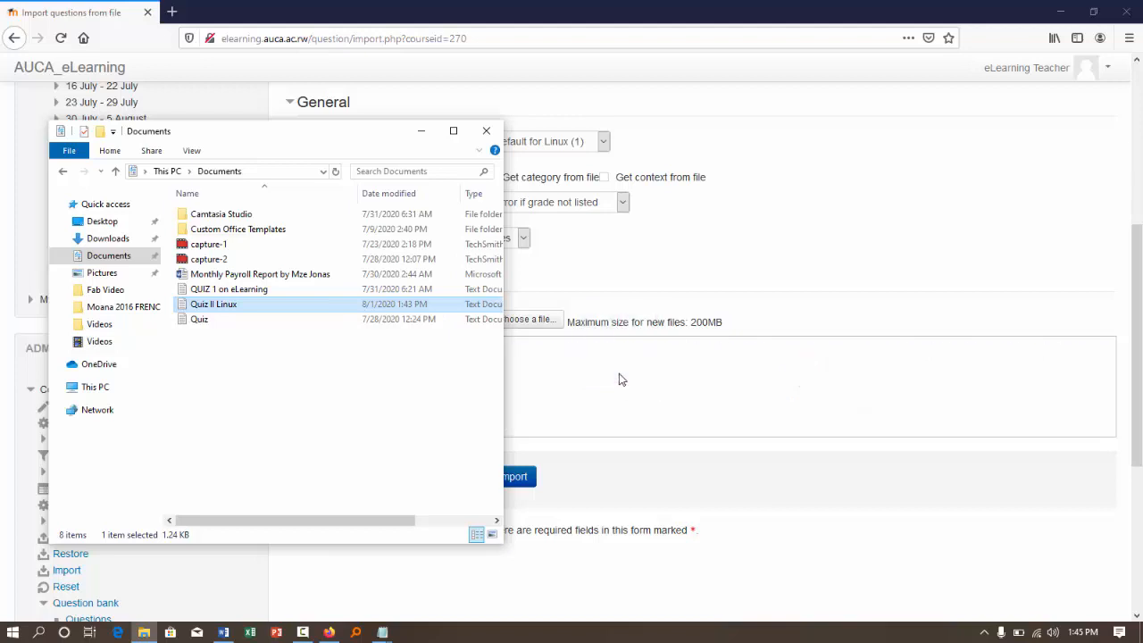
click(421, 132)
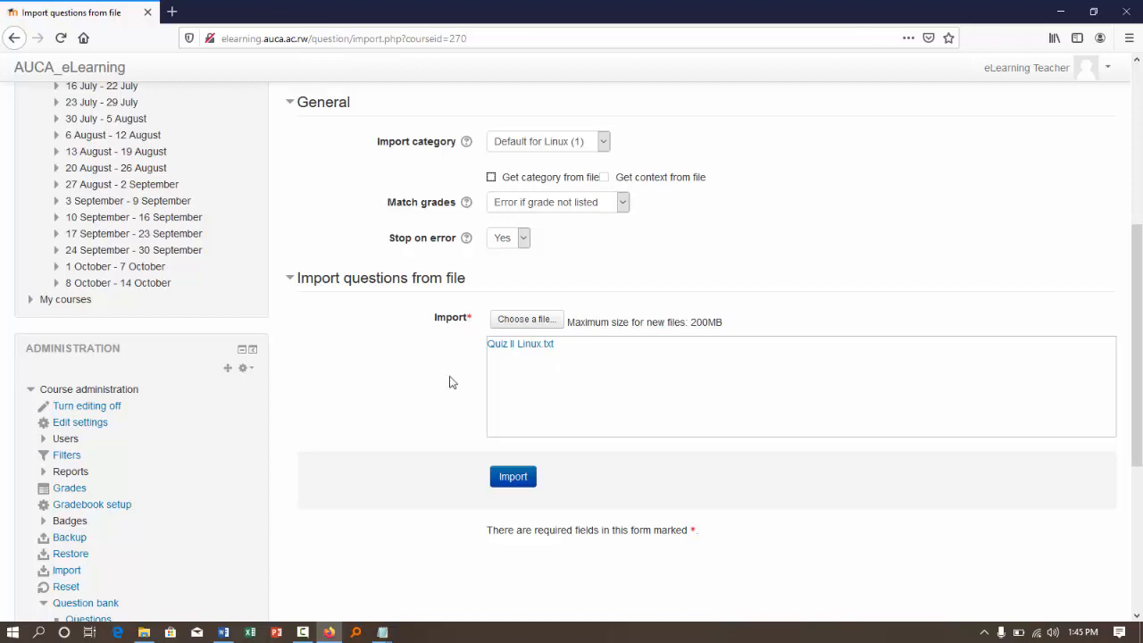
click(515, 482)
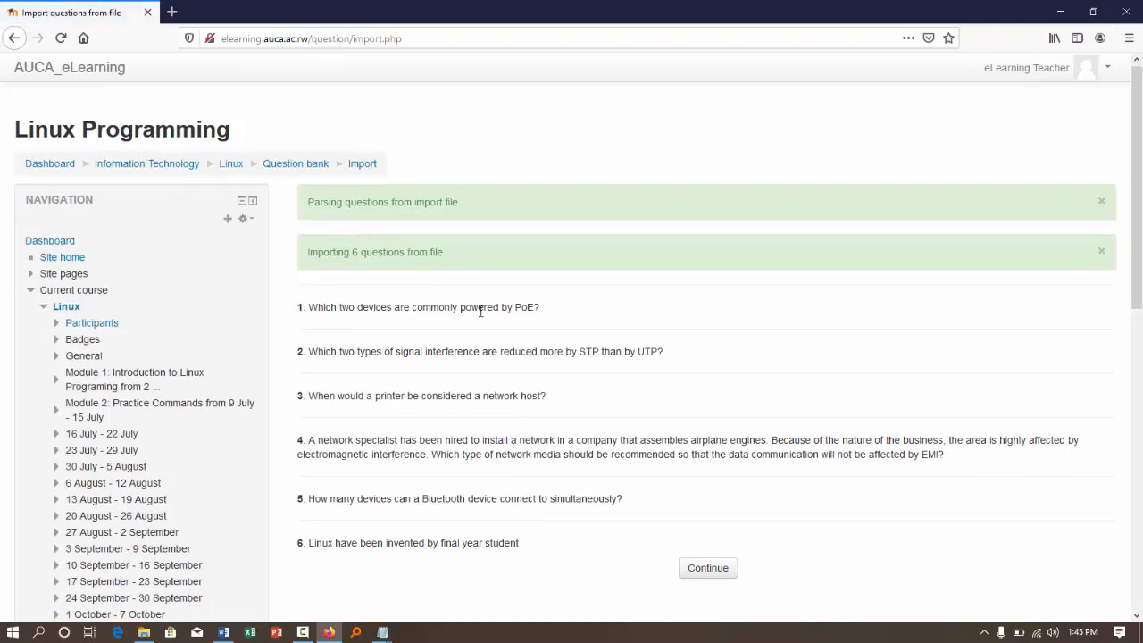
- Dismiss both import notices above the question list and continue to the question bank
scroll(617, 257, down, 1)
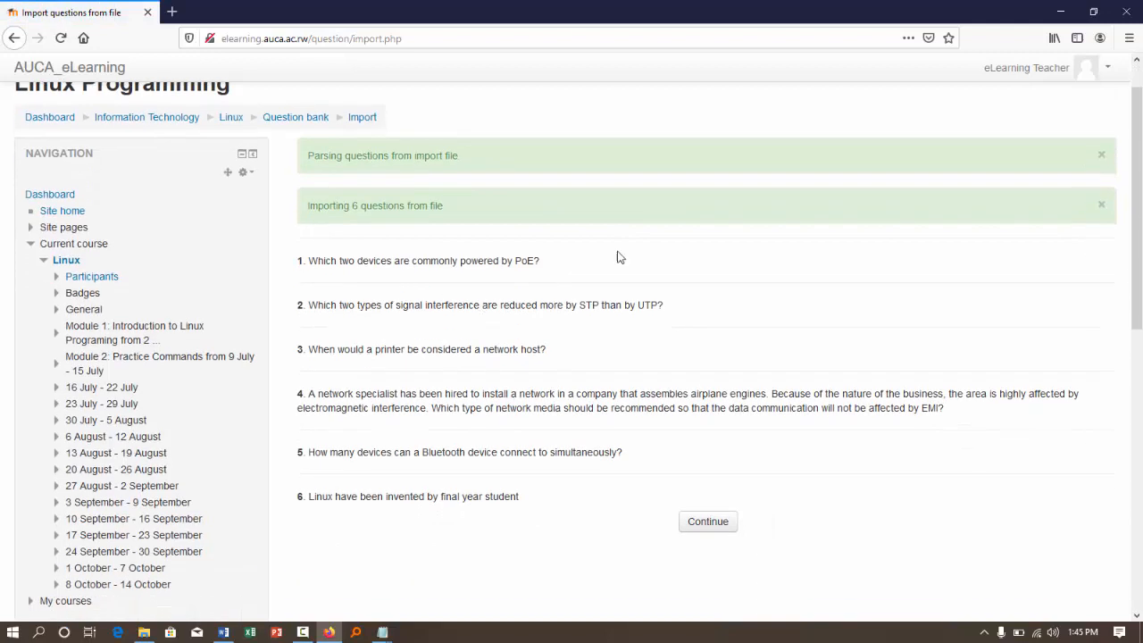
click(1102, 156)
click(1103, 157)
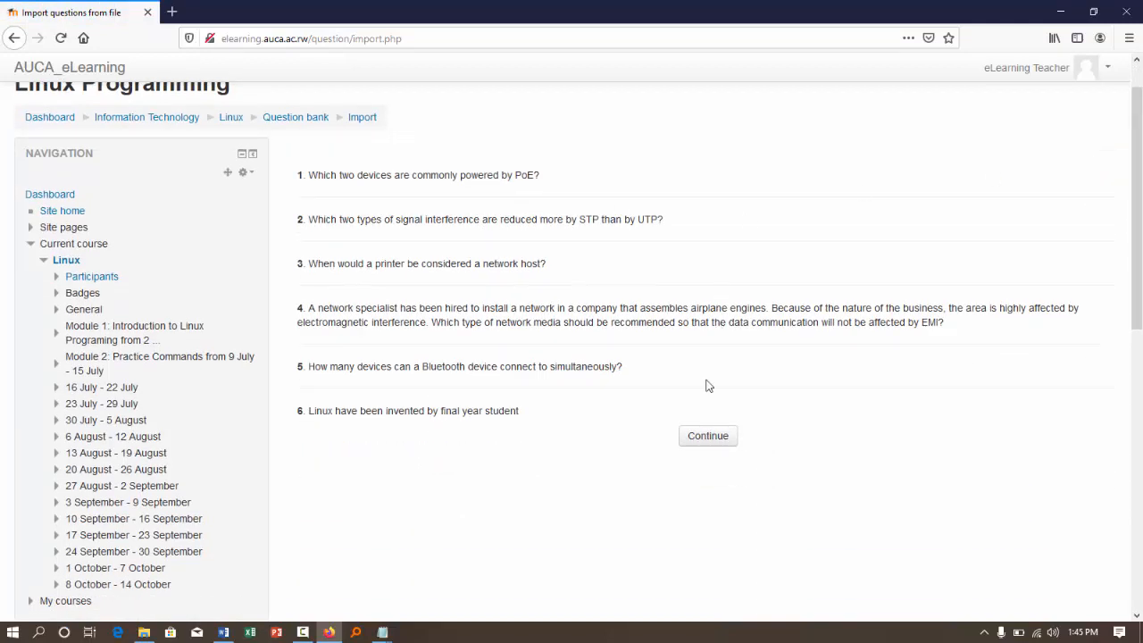
click(715, 445)
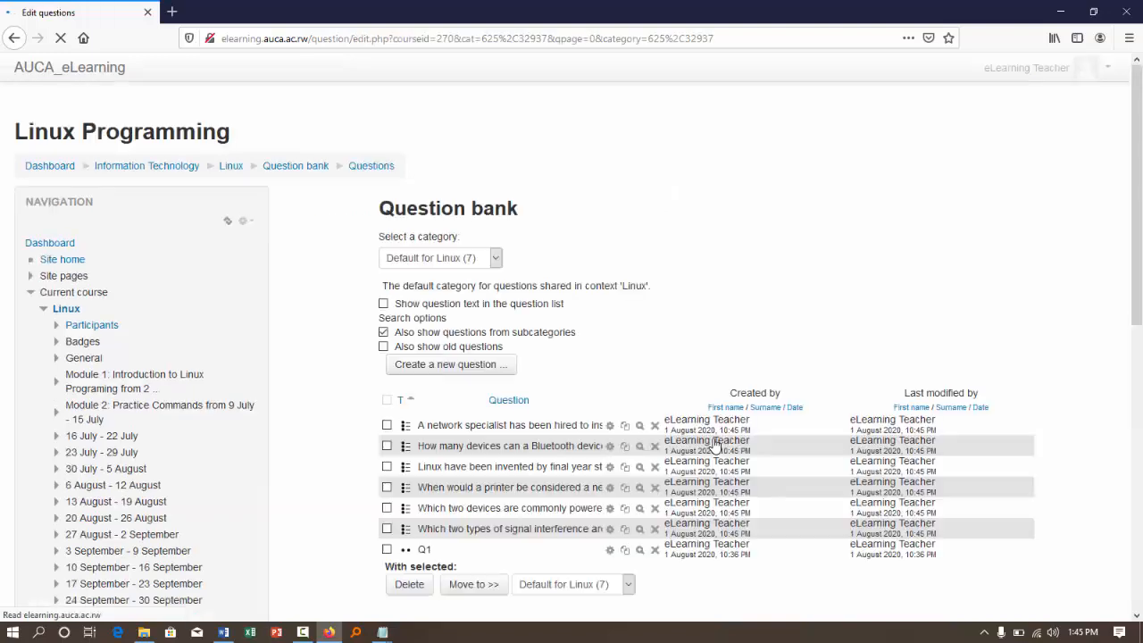
- Try to move the imported questions from Default for Linux to the Questions for Quiz II category
scroll(630, 463, down, 2)
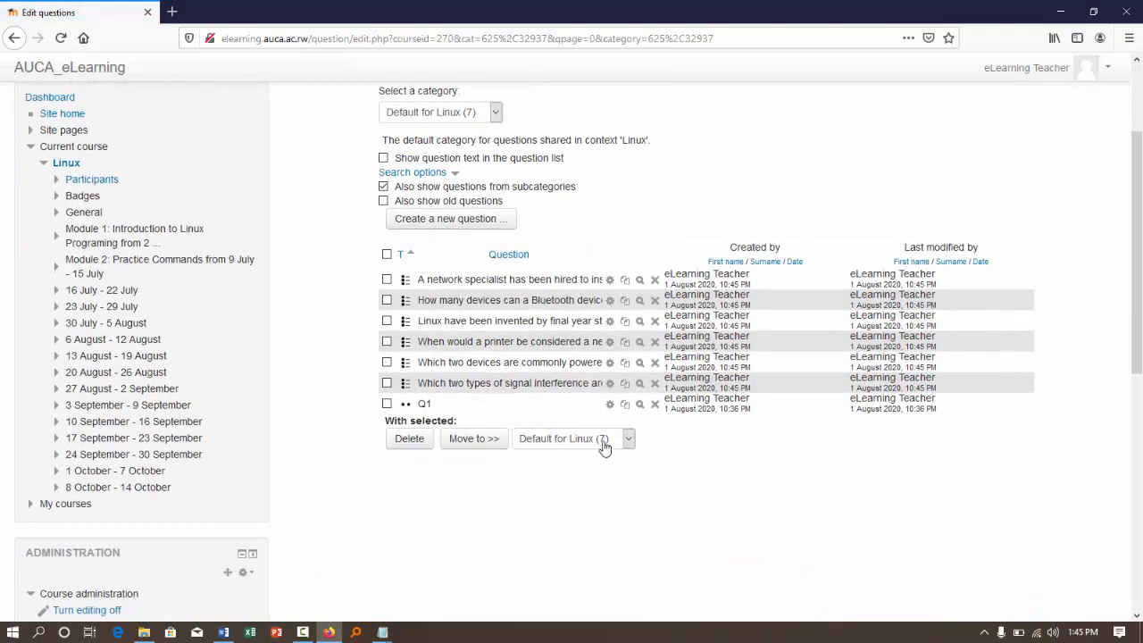
click(600, 439)
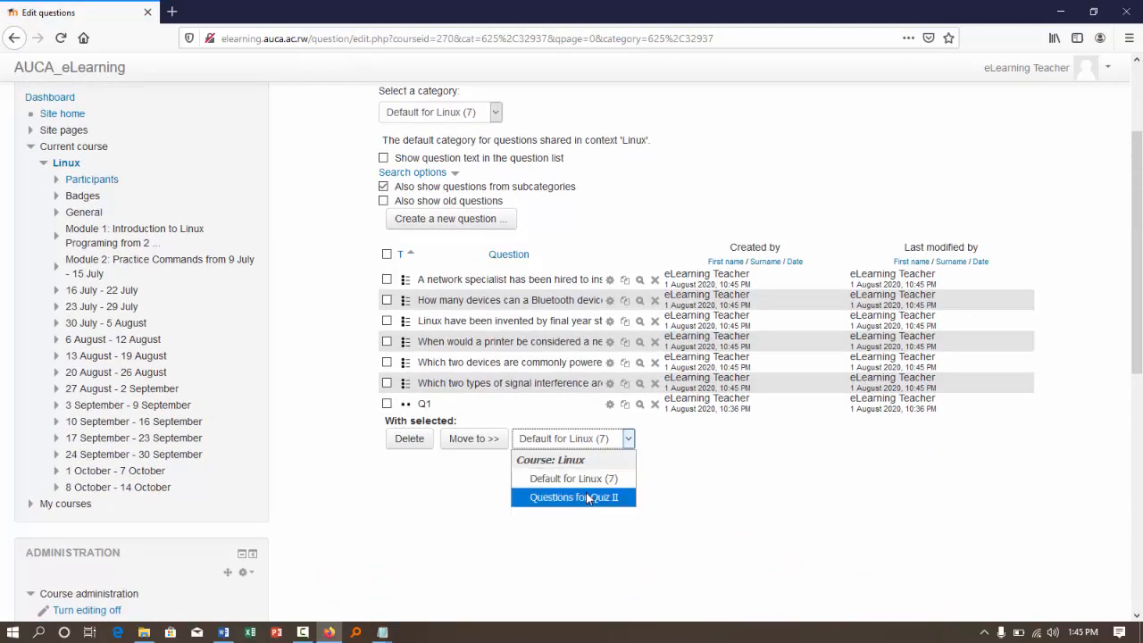
click(581, 496)
click(471, 442)
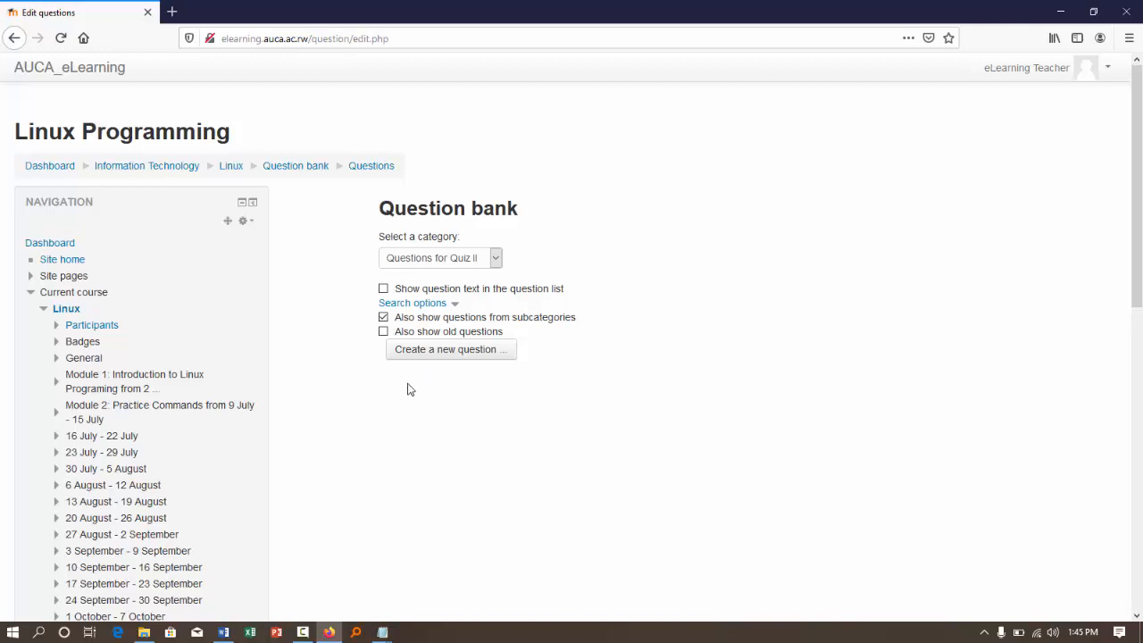
- Check the available question categories, keeping Questions for Quiz II, and reload the question bank
click(496, 259)
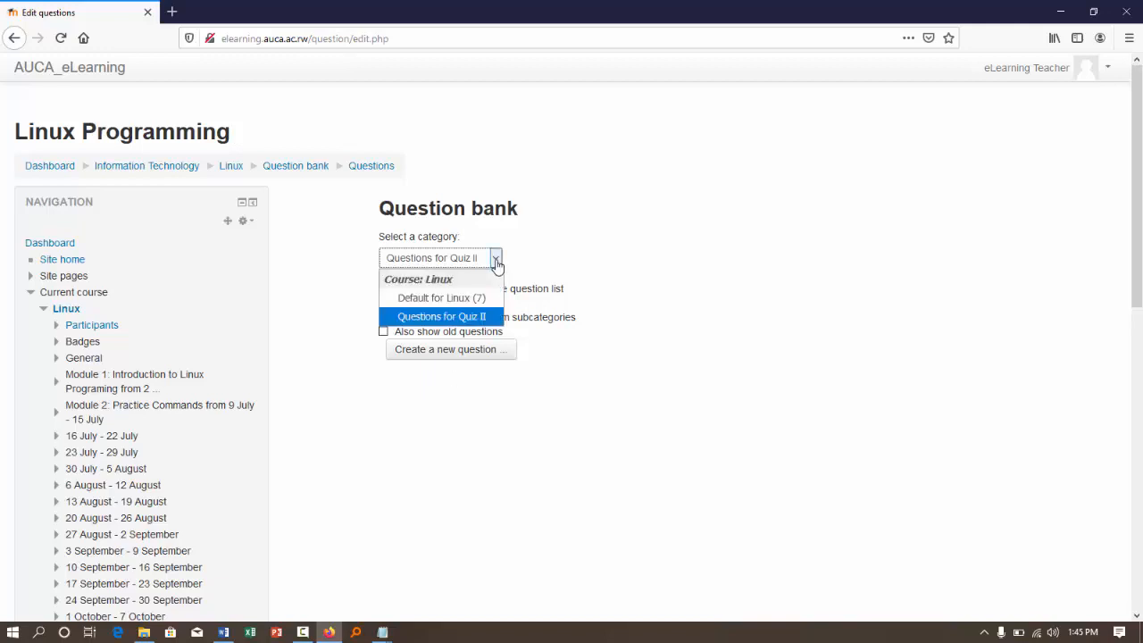
click(620, 267)
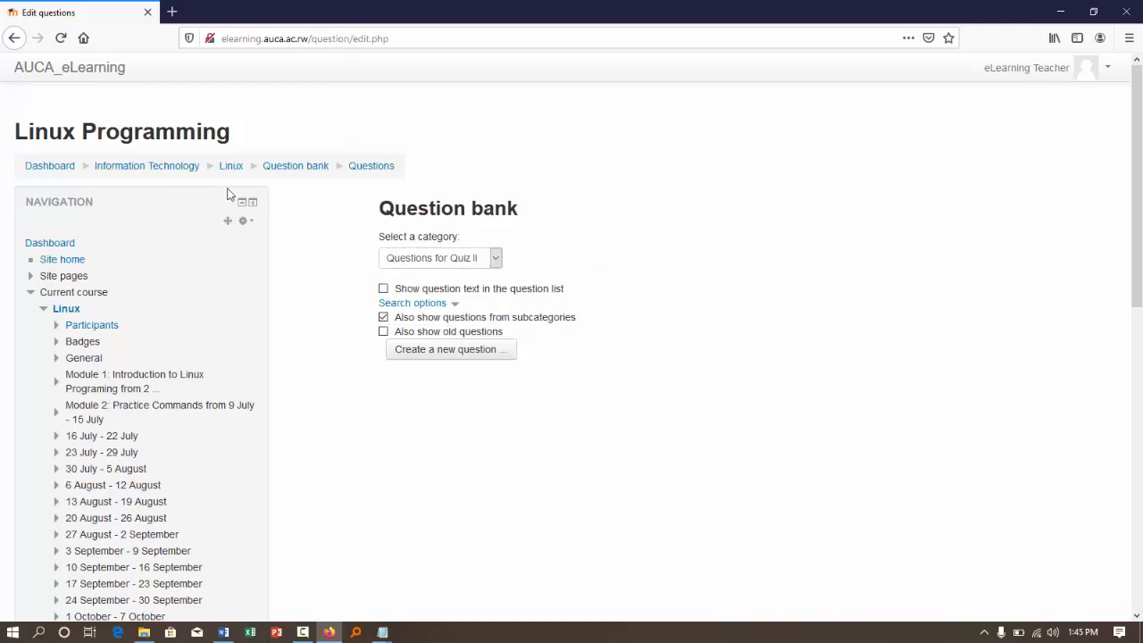
click(298, 167)
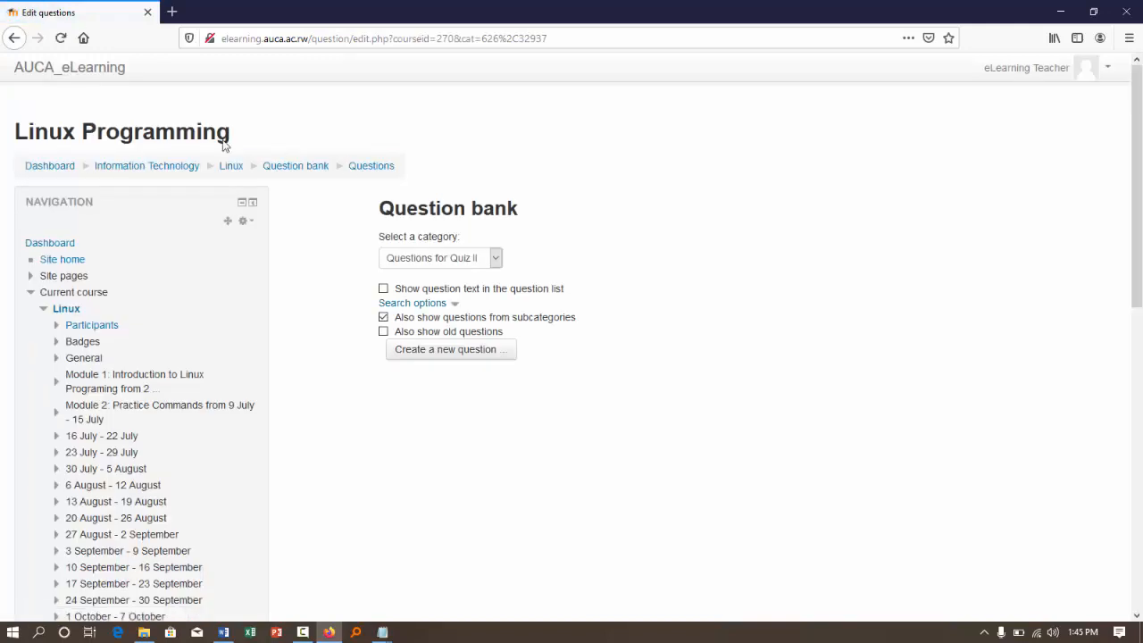
- Return to the question import form with Questions for Quiz II as the current category
scroll(234, 393, down, 5)
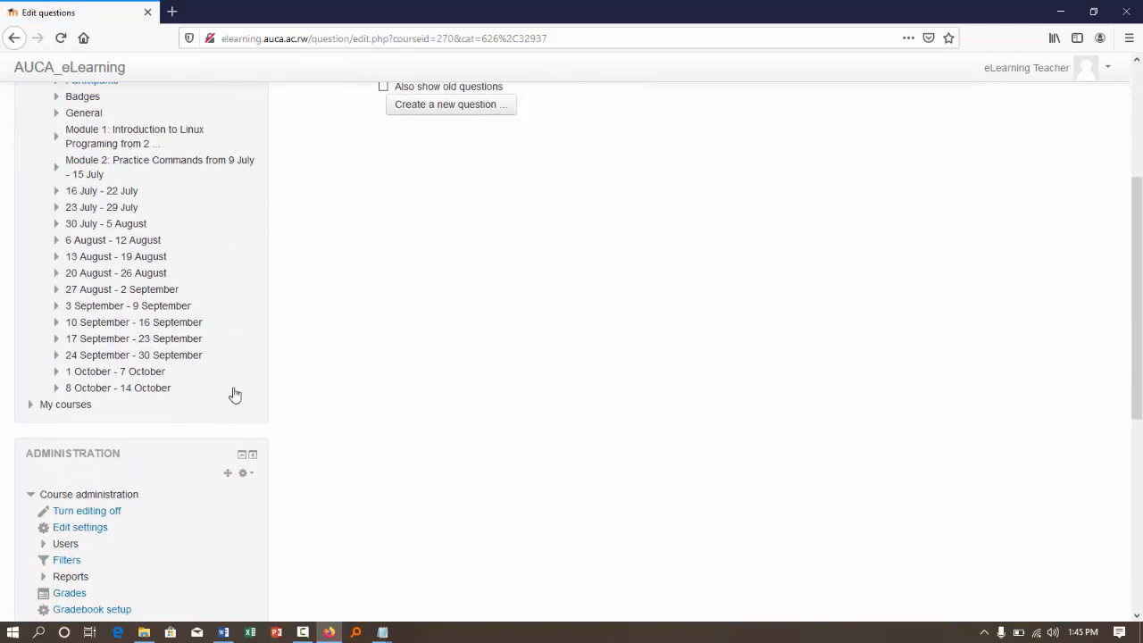
scroll(234, 394, down, 3)
scroll(234, 393, down, 3)
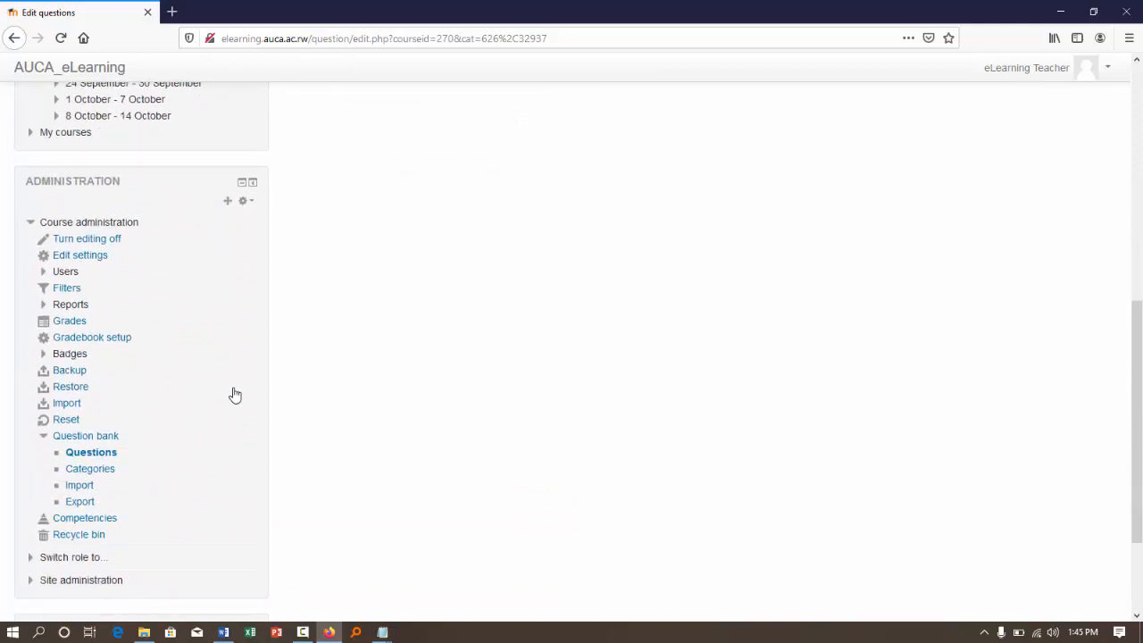
click(88, 489)
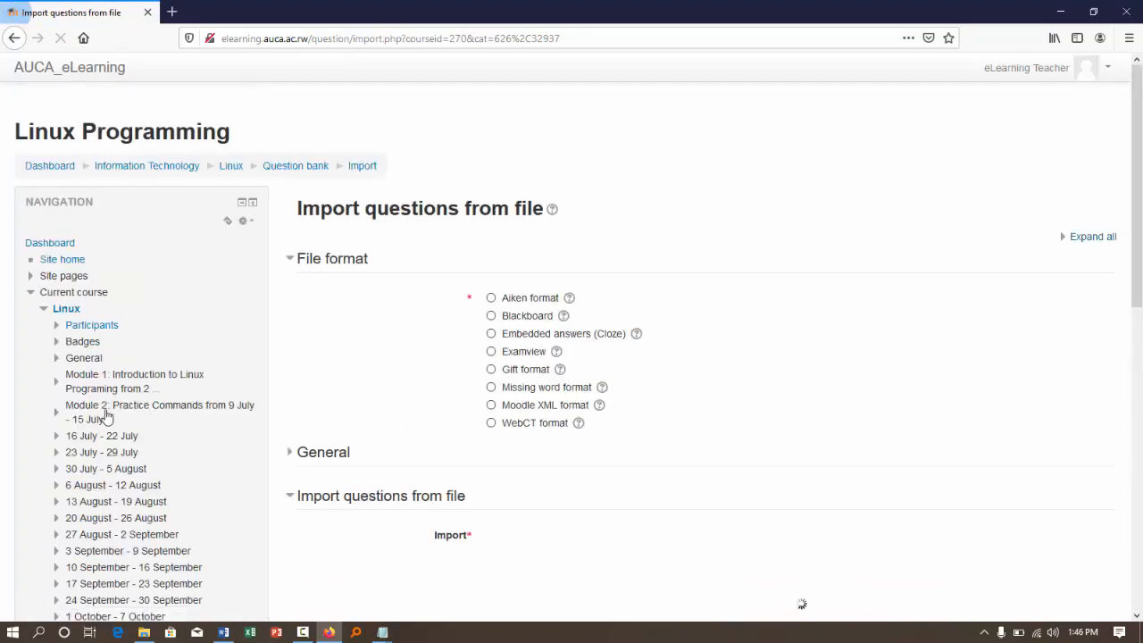
scroll(106, 412, down, 10)
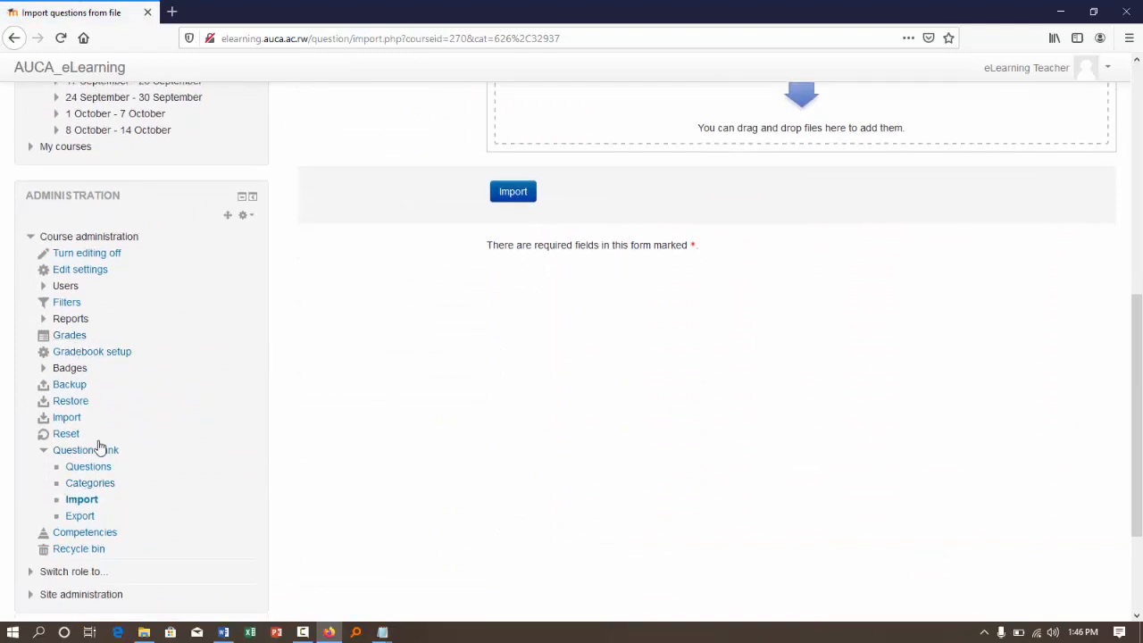
click(83, 501)
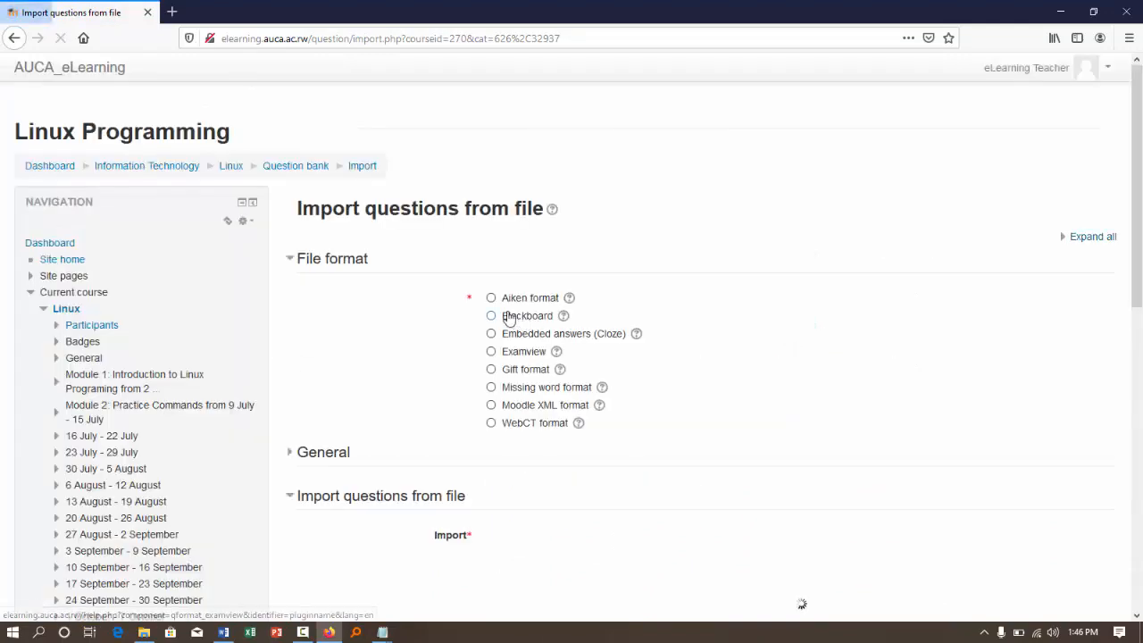
- Set the import into Questions for Quiz II to Aiken format, without getting the category or context from the file
click(492, 298)
click(294, 455)
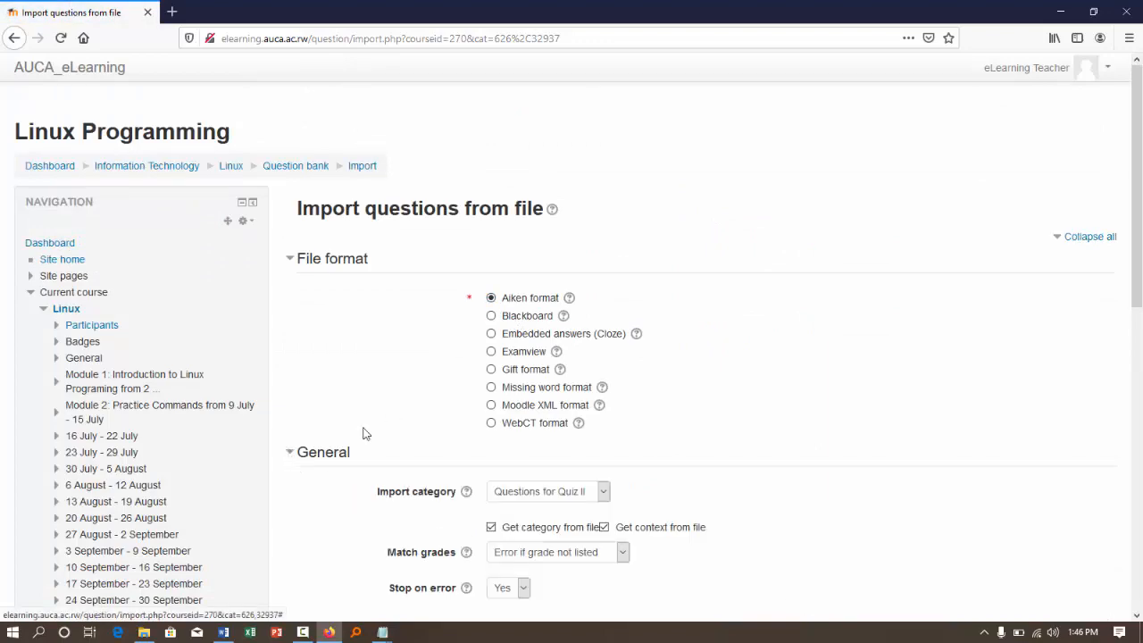
scroll(542, 382, down, 2)
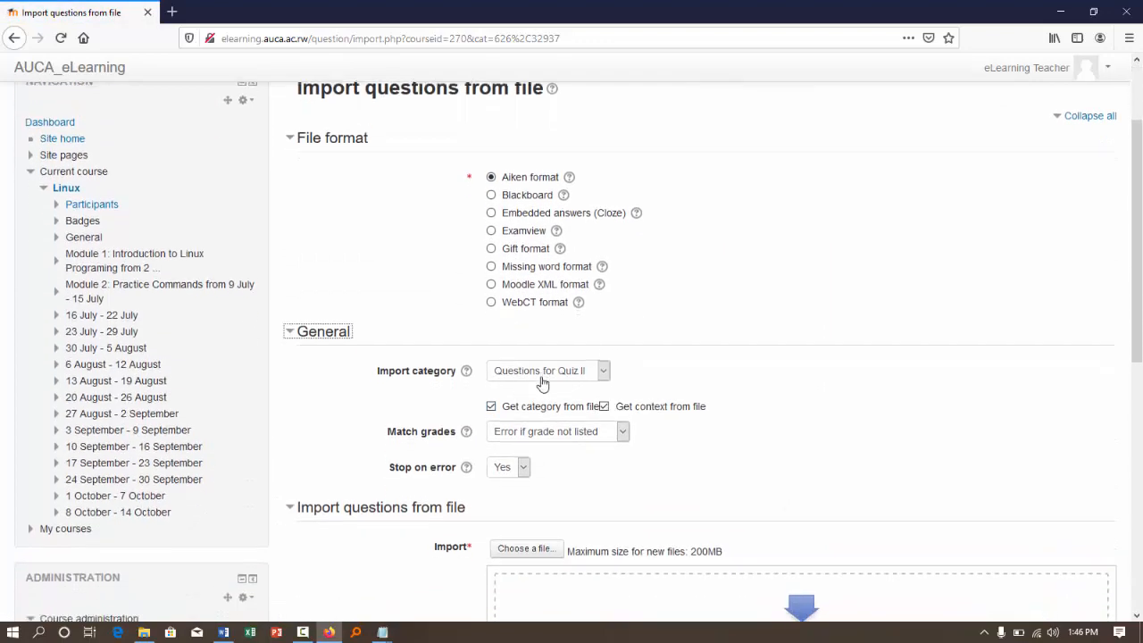
scroll(543, 383, down, 2)
click(604, 292)
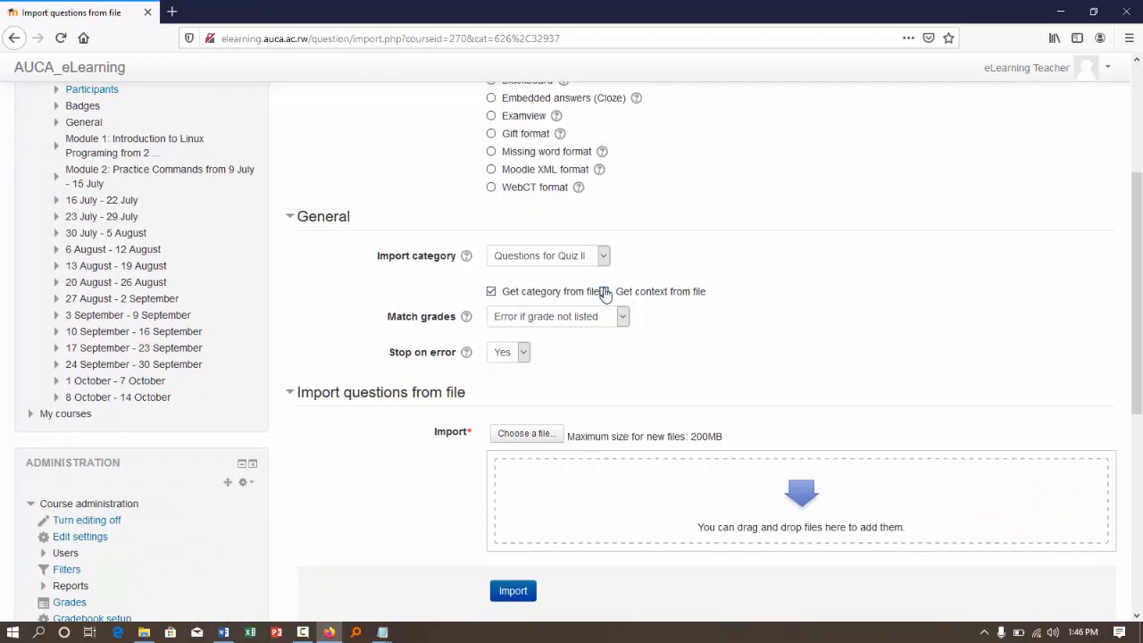
click(491, 292)
- Import Quiz II Linux.txt from Documents into the Questions for Quiz II category and continue to the question bank
scroll(693, 309, down, 1)
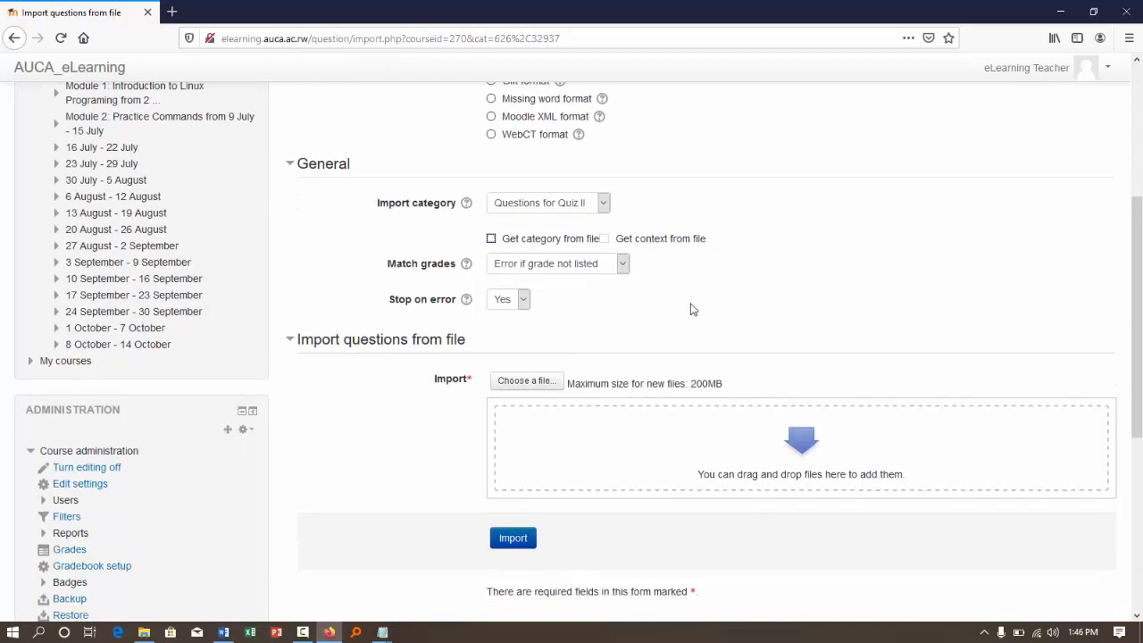
click(143, 632)
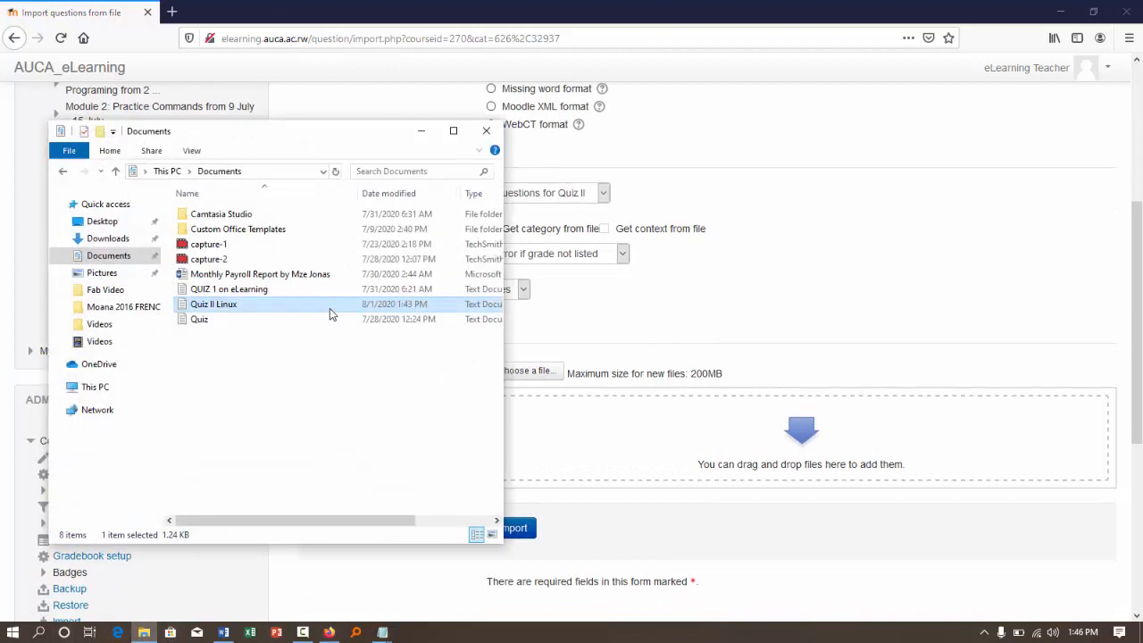
drag(330, 309, 625, 455)
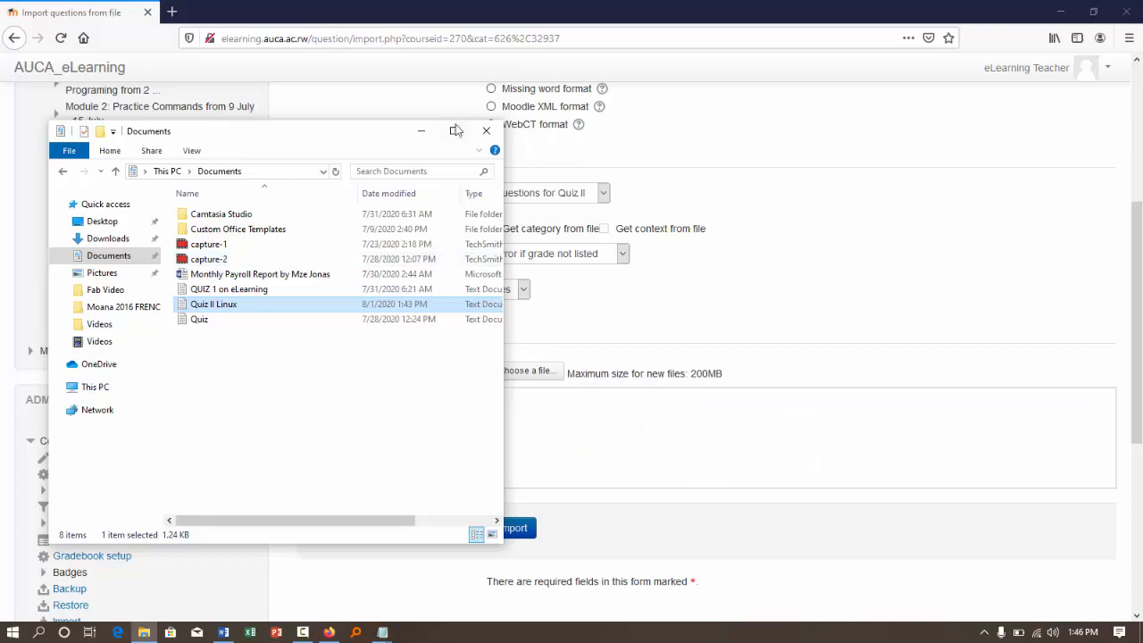
click(423, 130)
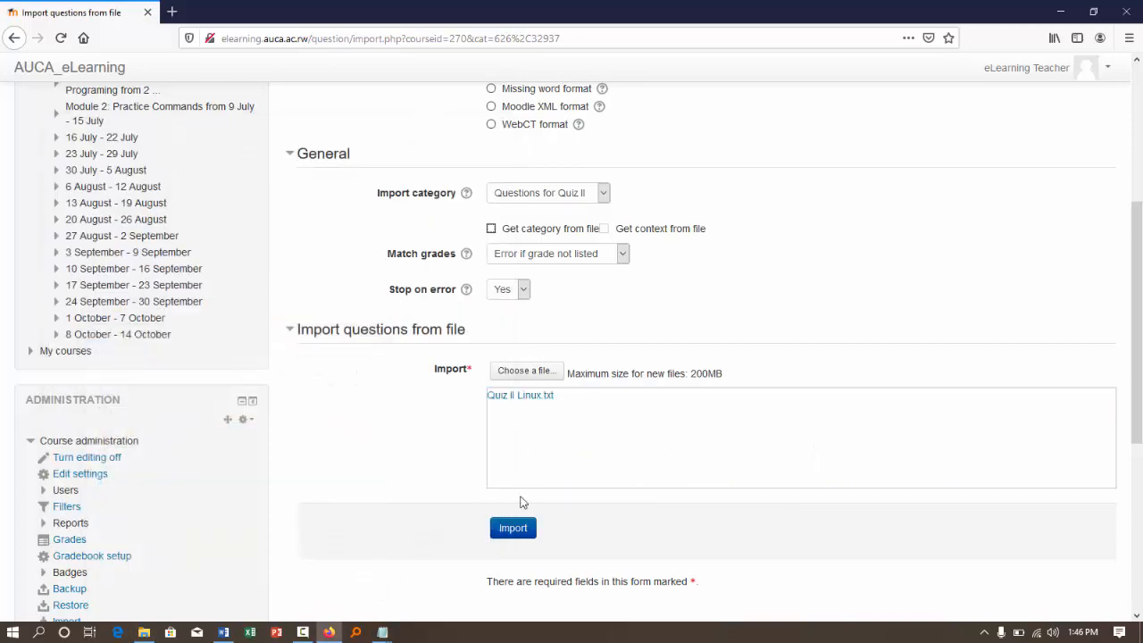
click(511, 530)
scroll(806, 379, up, 2)
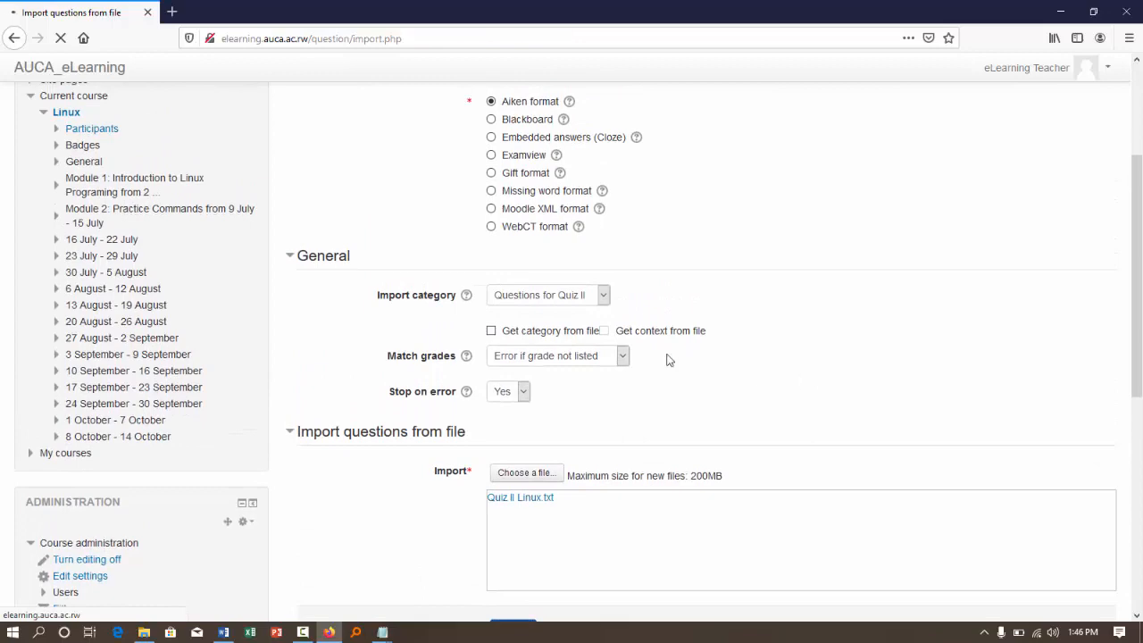
scroll(645, 351, down, 1)
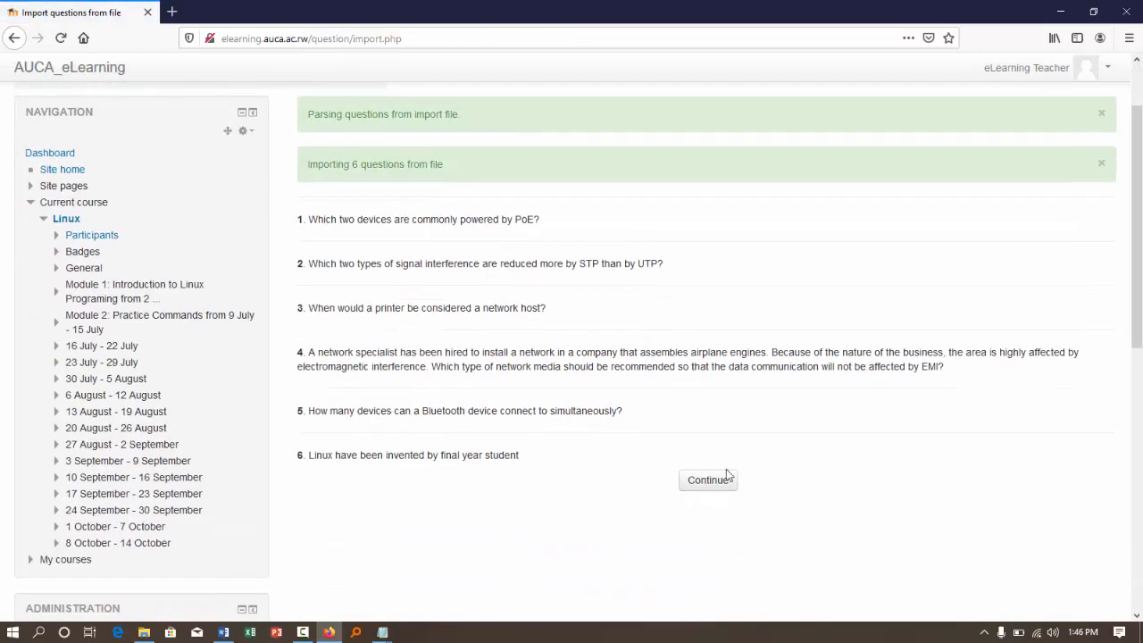
click(702, 480)
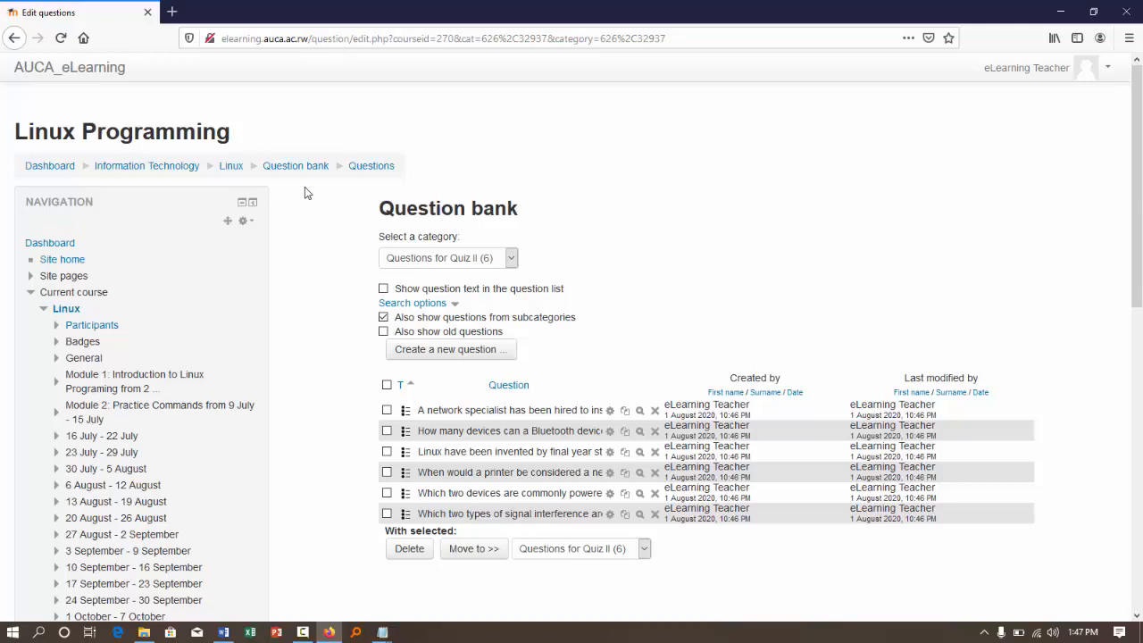
- Go back to the Linux course and open Quiz I under Module 2 for editing its questions
click(225, 168)
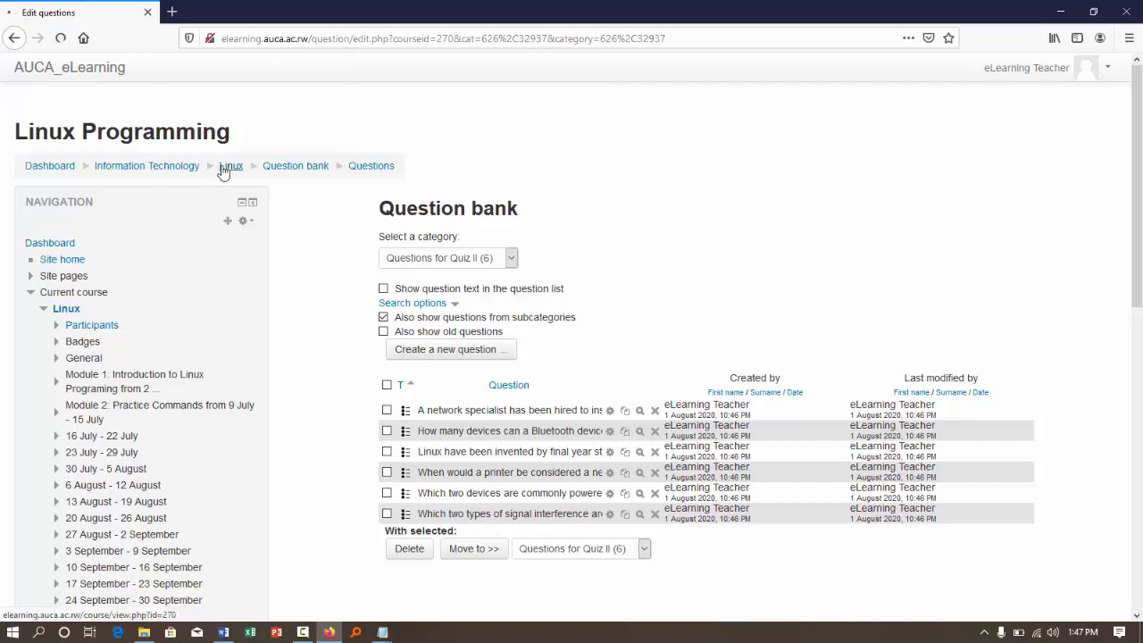
click(225, 168)
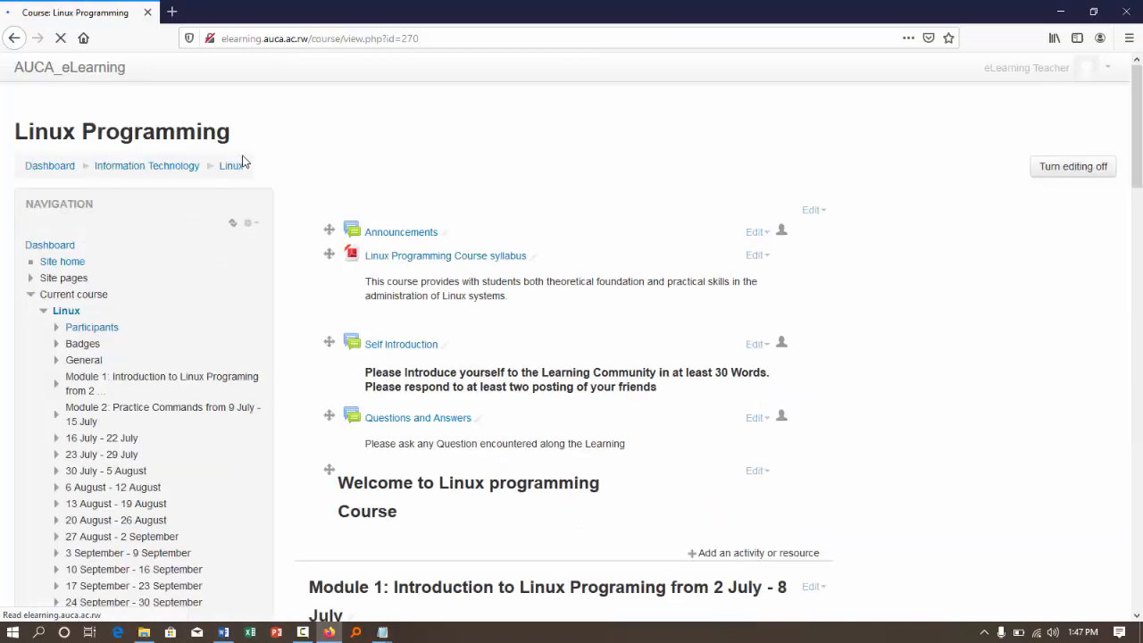
scroll(725, 346, down, 10)
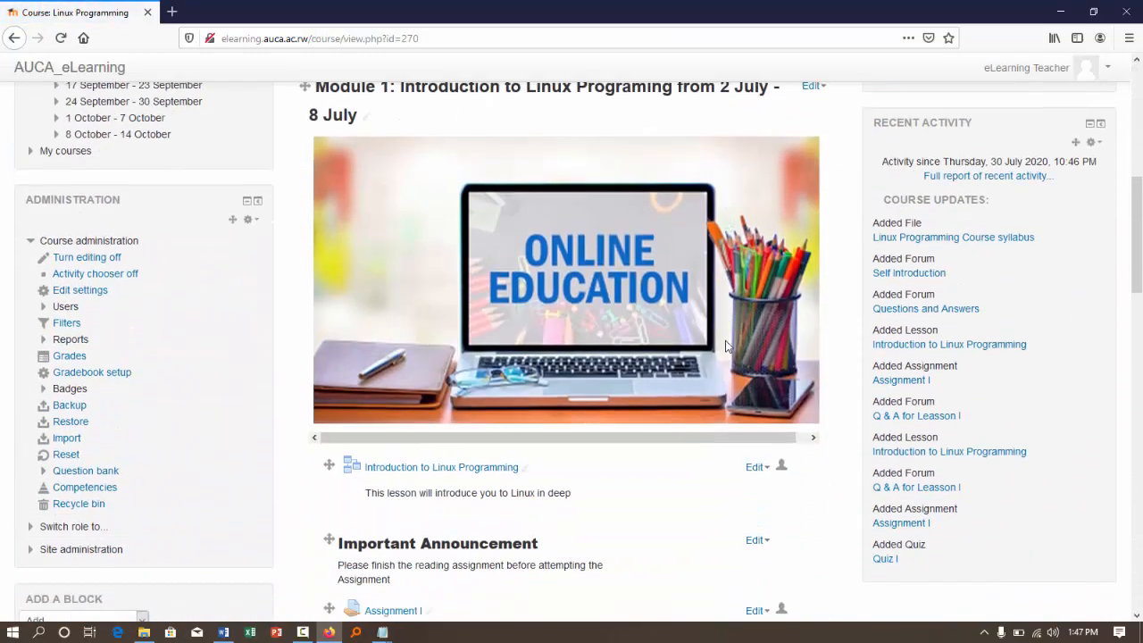
scroll(405, 420, down, 5)
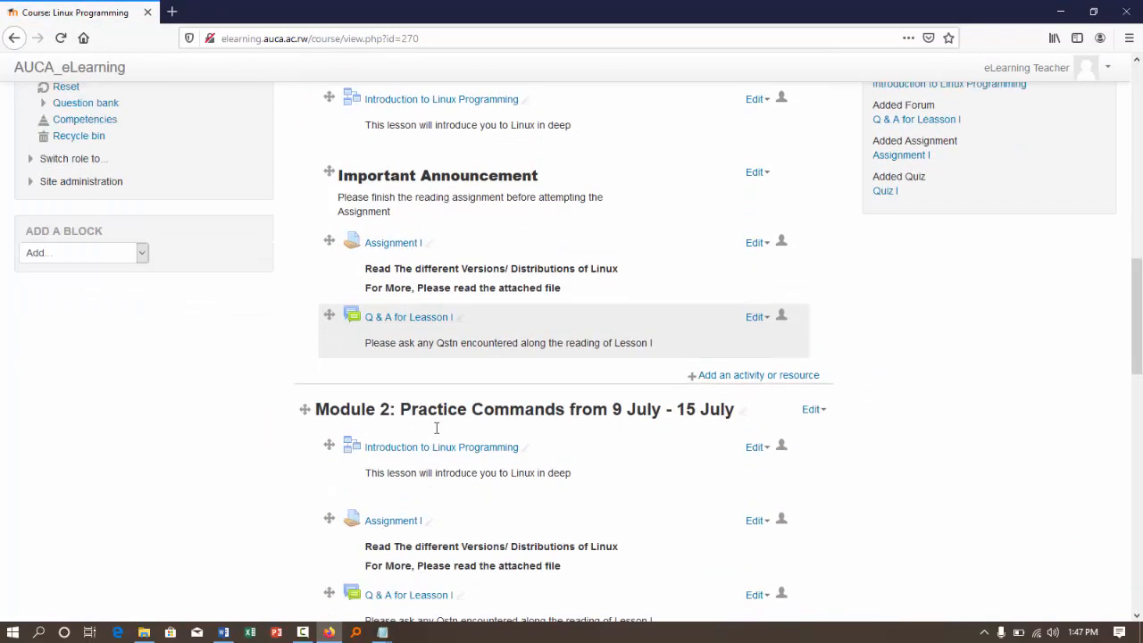
click(377, 517)
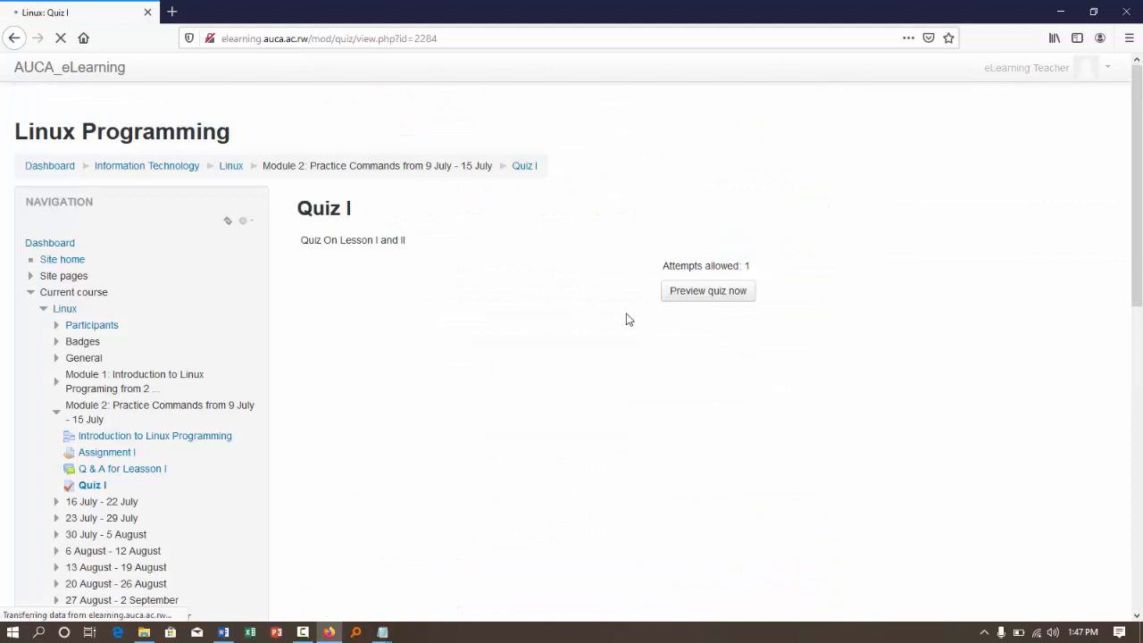
scroll(322, 376, down, 3)
scroll(584, 278, down, 9)
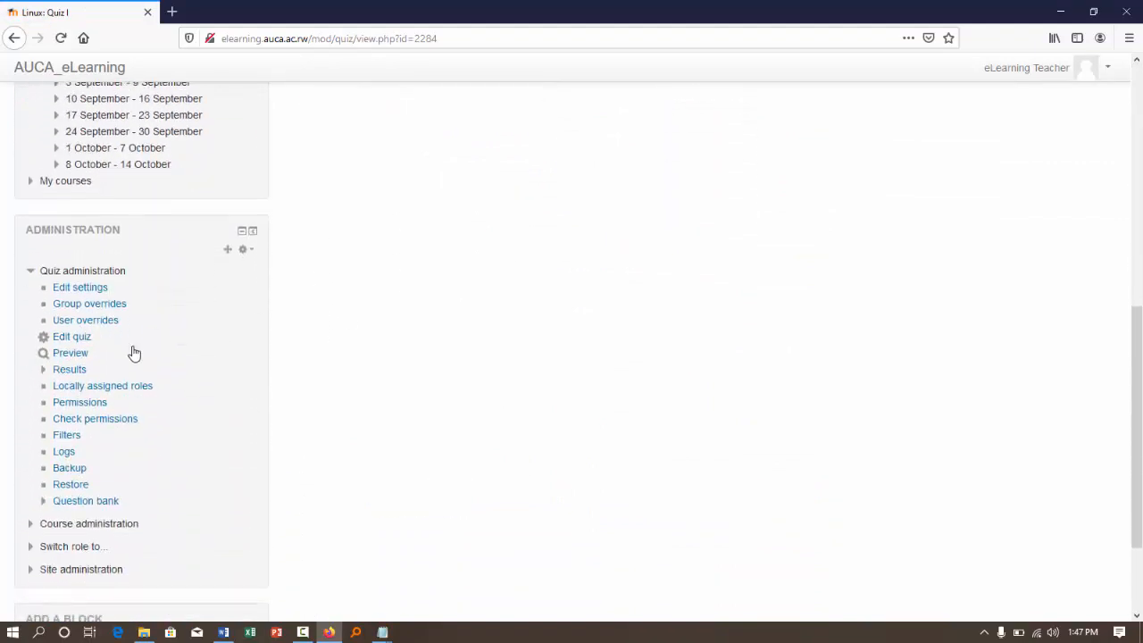
click(75, 337)
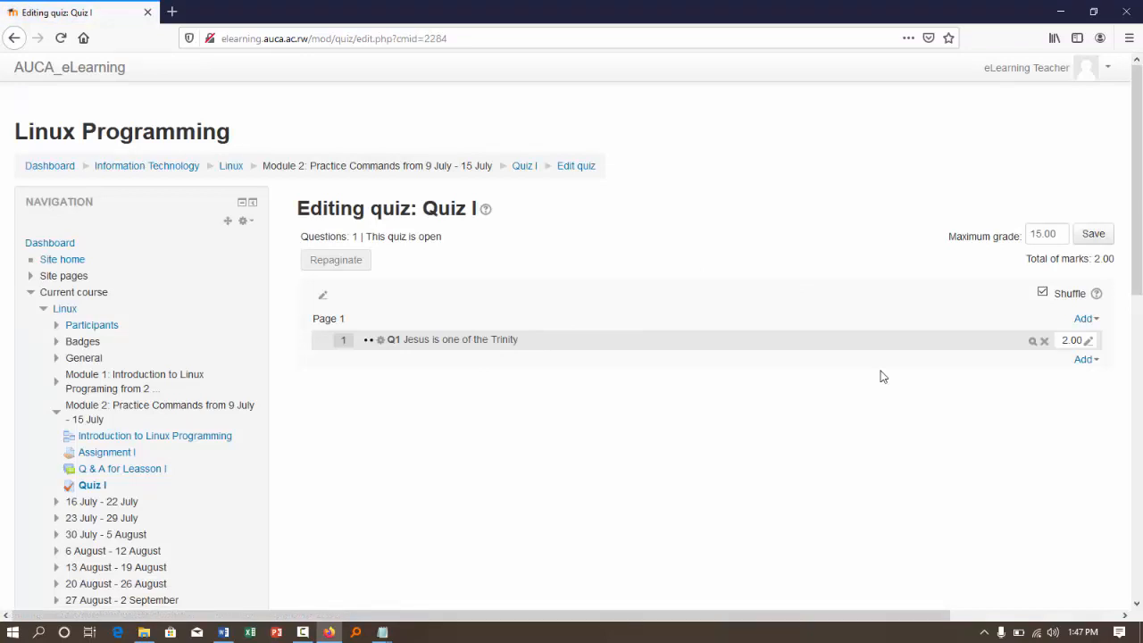
- Add all listed questions from the question bank's Default for Linux category to the end of Quiz I
click(1083, 360)
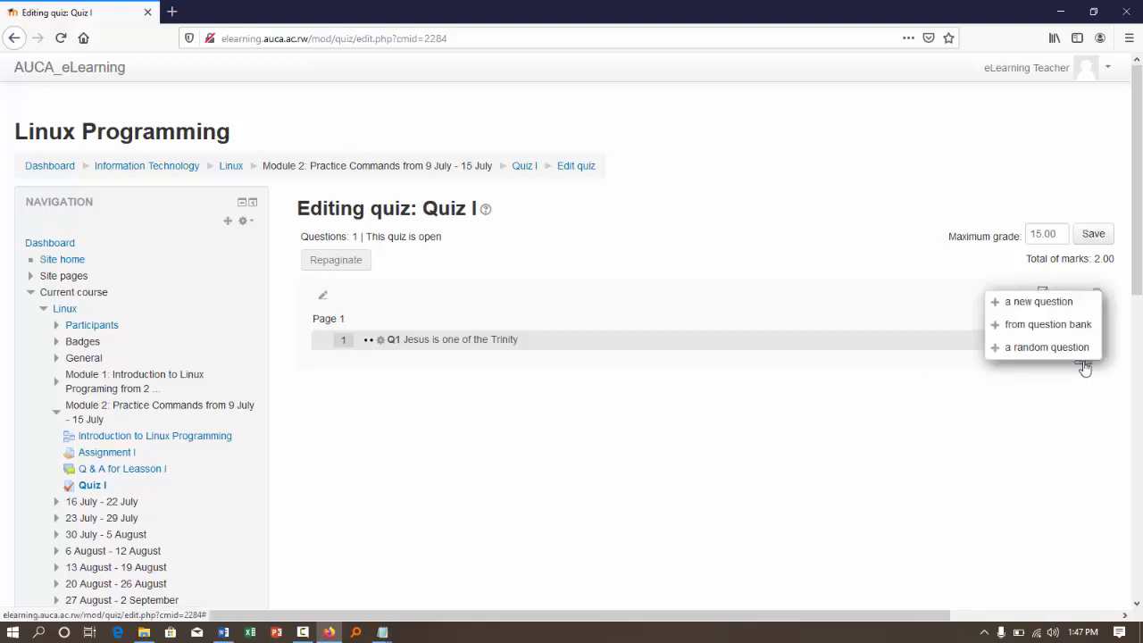
click(1044, 326)
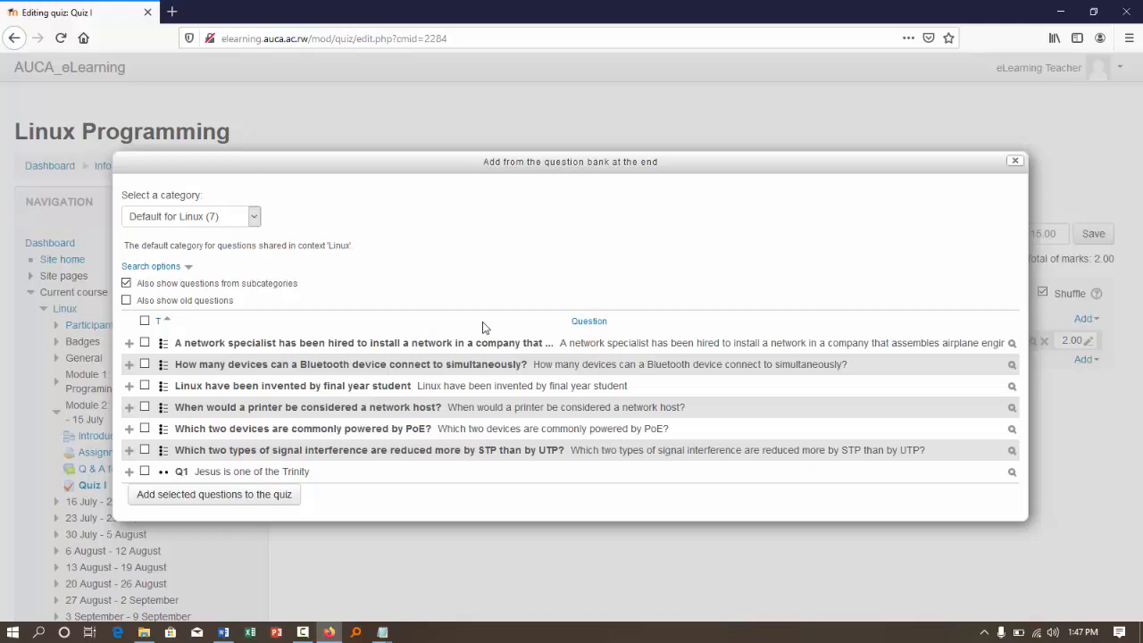
click(144, 320)
click(223, 494)
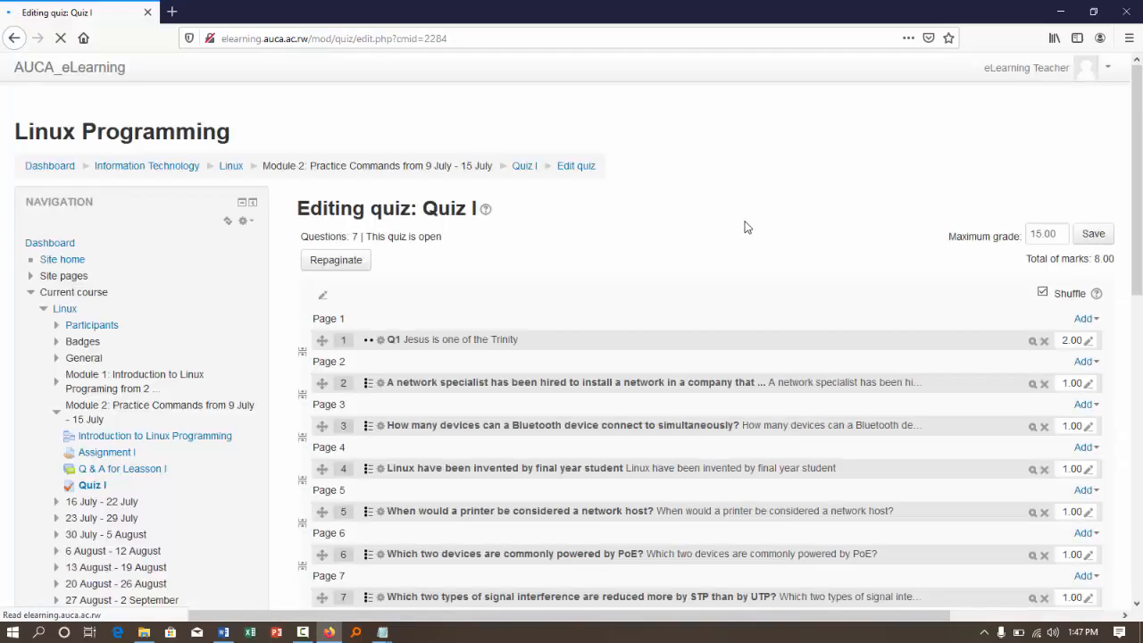
scroll(807, 336, down, 5)
scroll(576, 345, down, 1)
scroll(576, 346, up, 8)
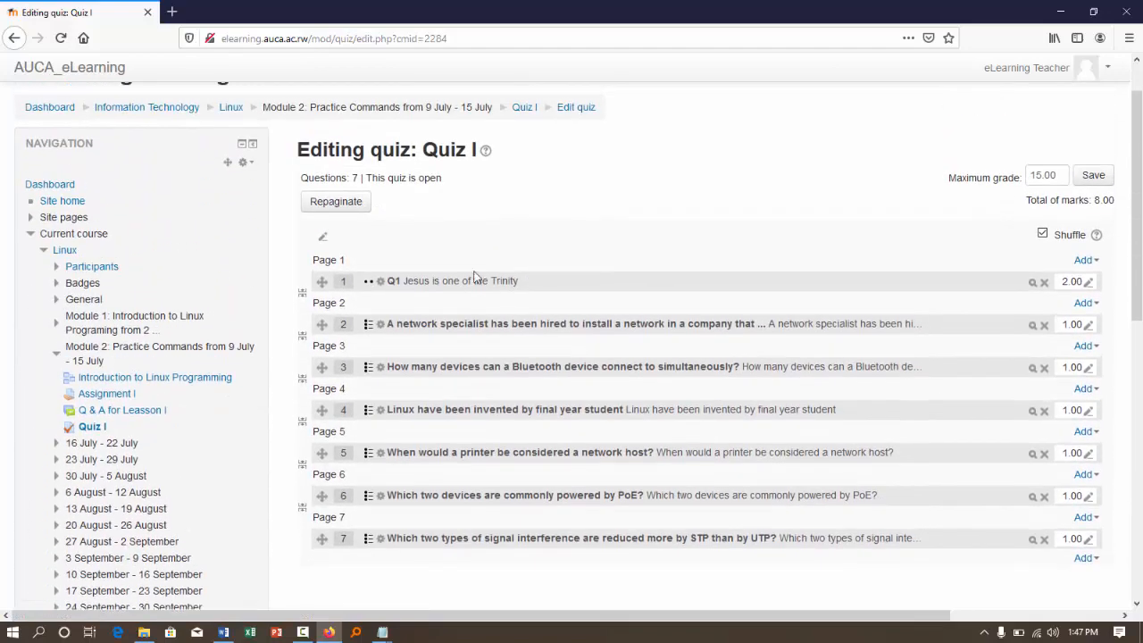
- Return to the Linux course, reopen Quiz I under Module 2 and start a preview of the quiz
click(232, 108)
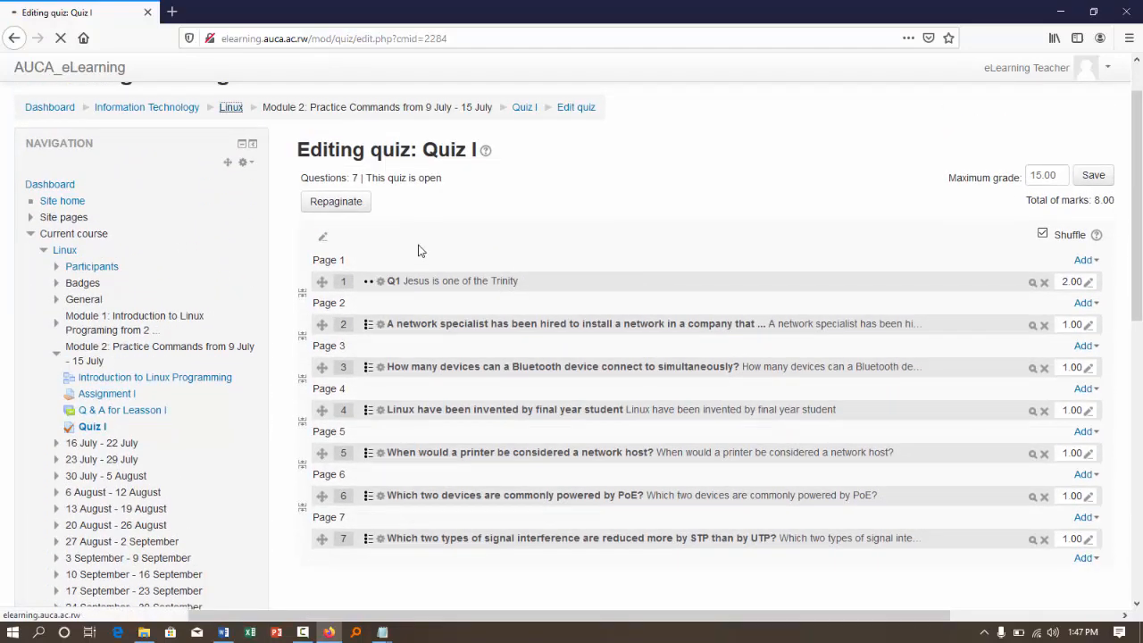
scroll(419, 250, down, 7)
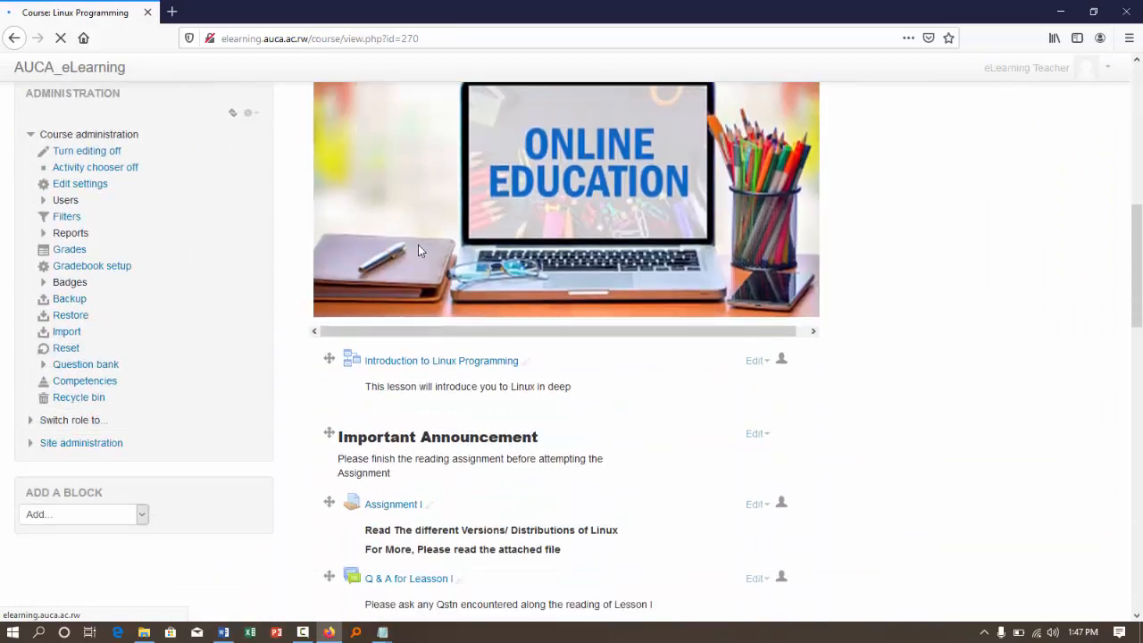
scroll(420, 247, down, 6)
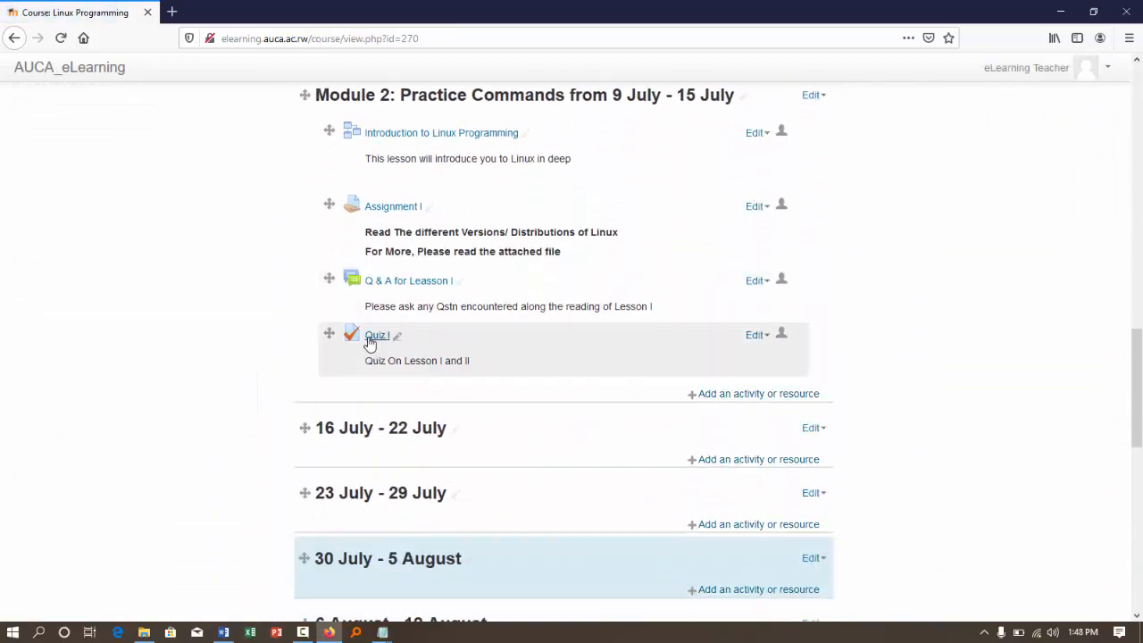
click(373, 338)
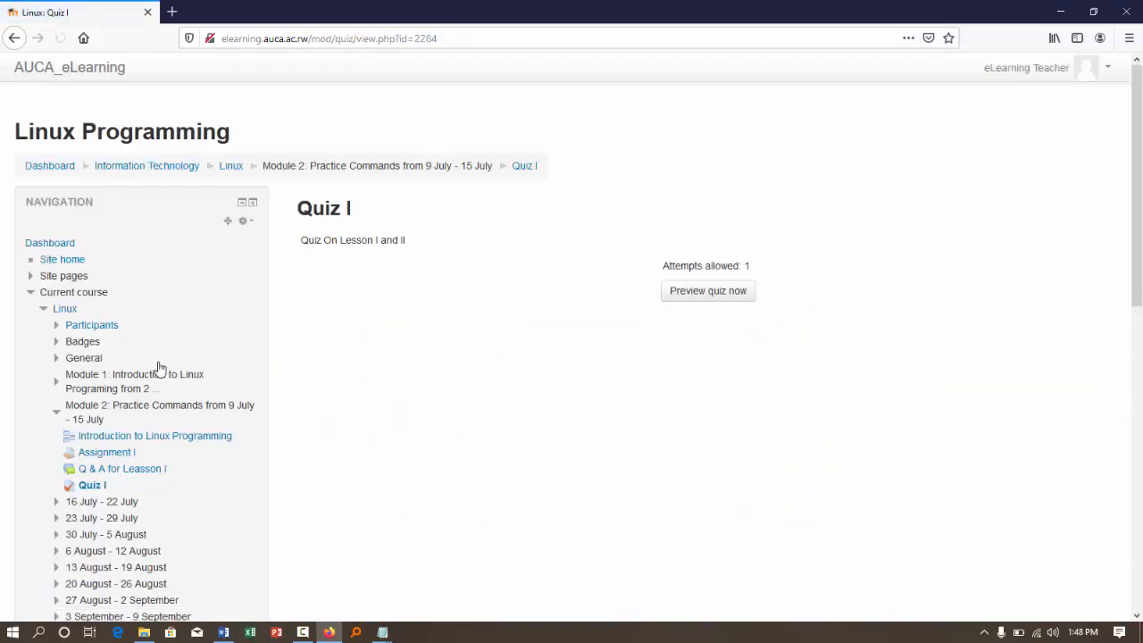
scroll(158, 361, down, 10)
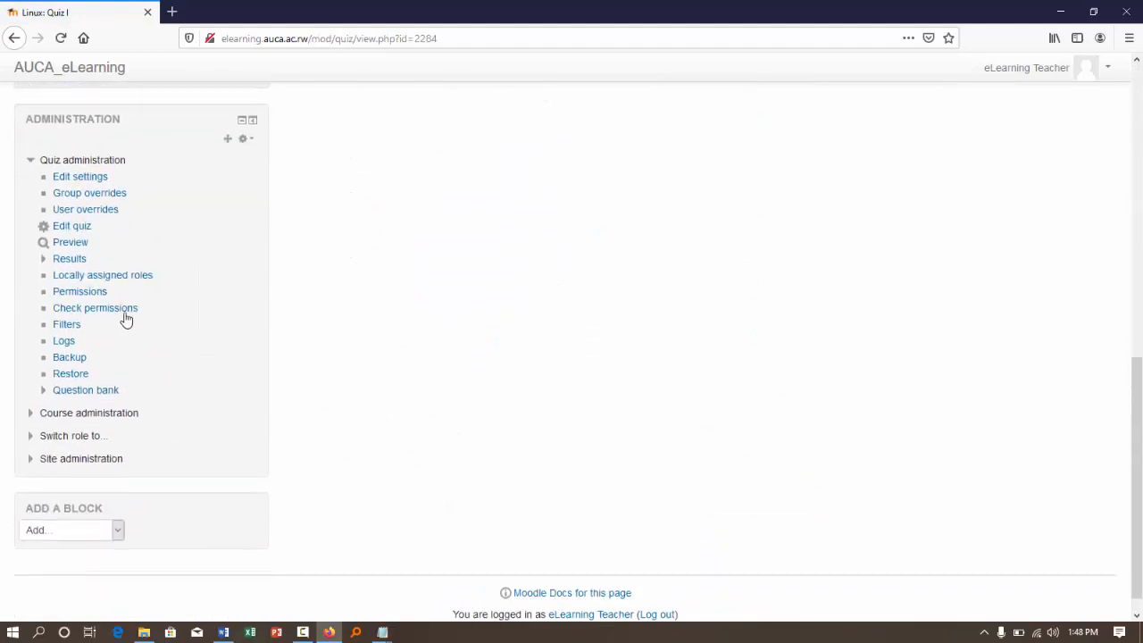
click(59, 242)
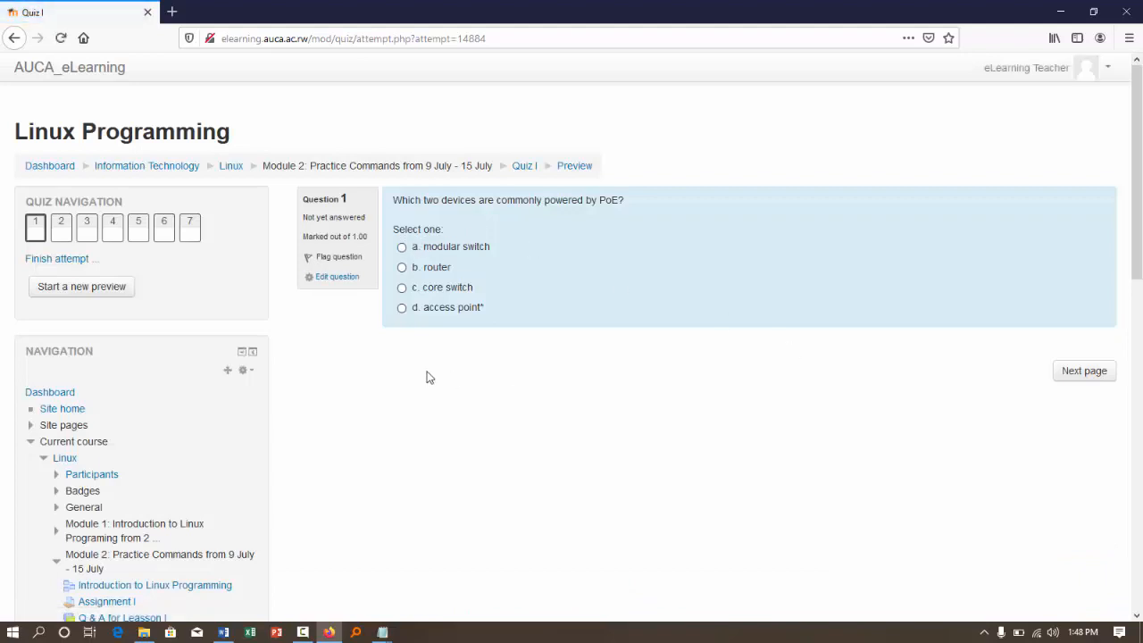
- Answer the previewed PoE question with access point and the Linux inventor question with True, and continue to question 3
click(403, 309)
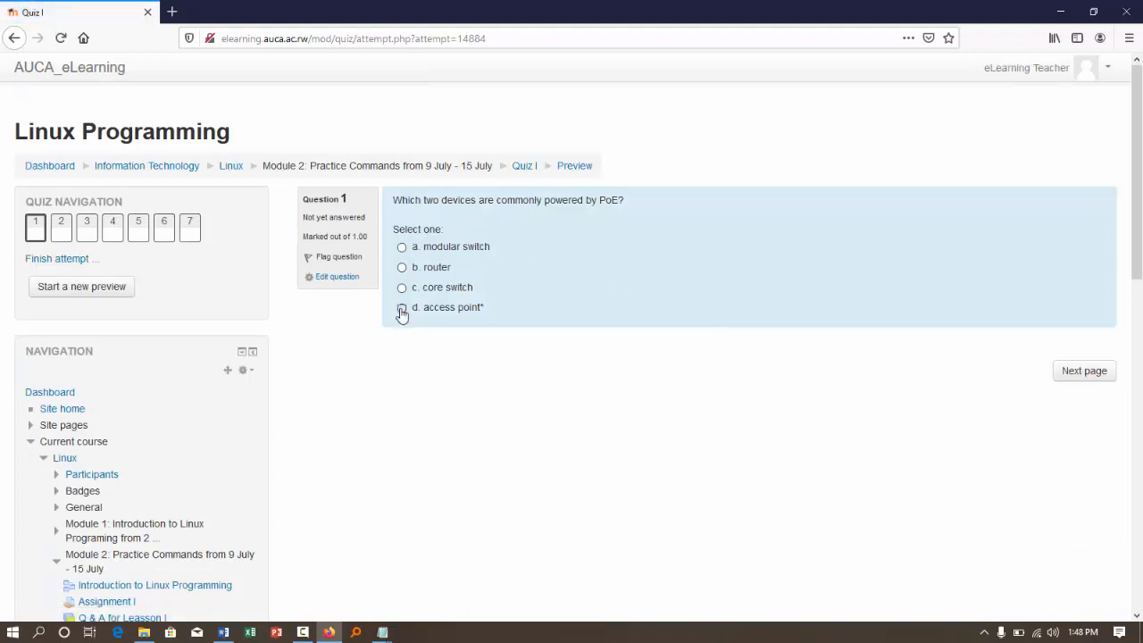
click(1107, 375)
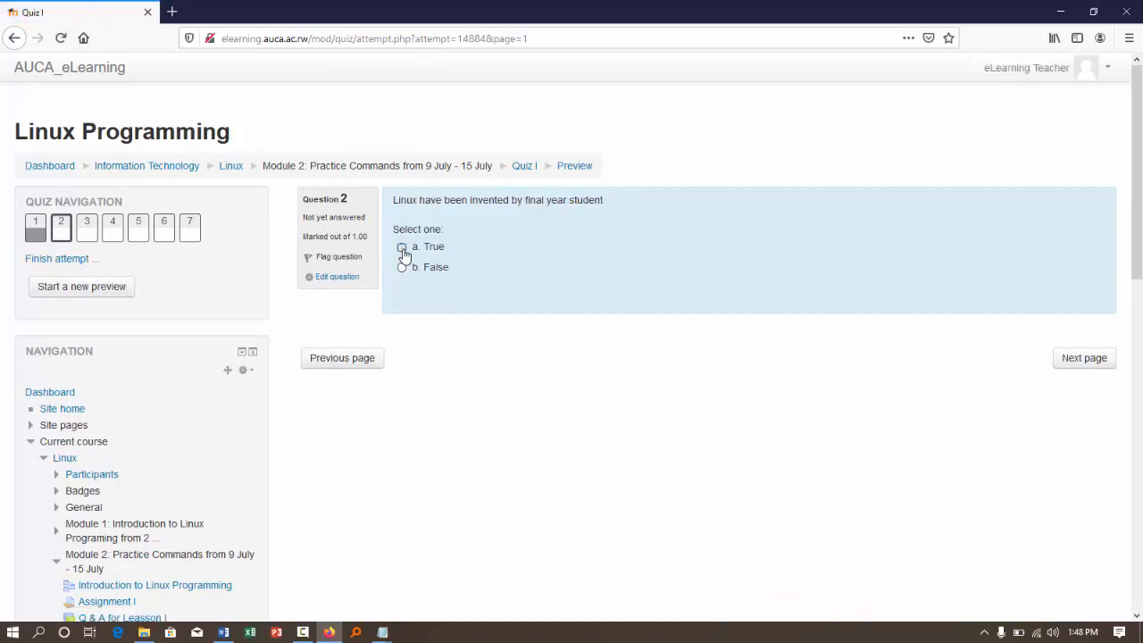
click(401, 249)
click(1073, 357)
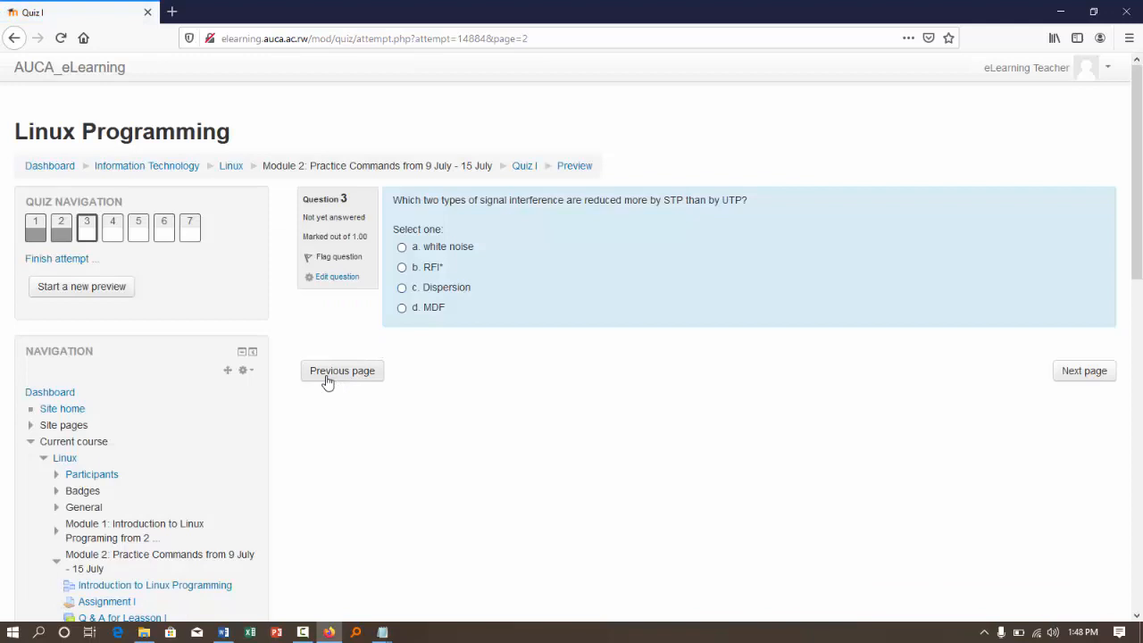
click(325, 379)
- Leave the preview for the Linux course, reopen Quiz I's question editing page and review its list of questions
click(227, 167)
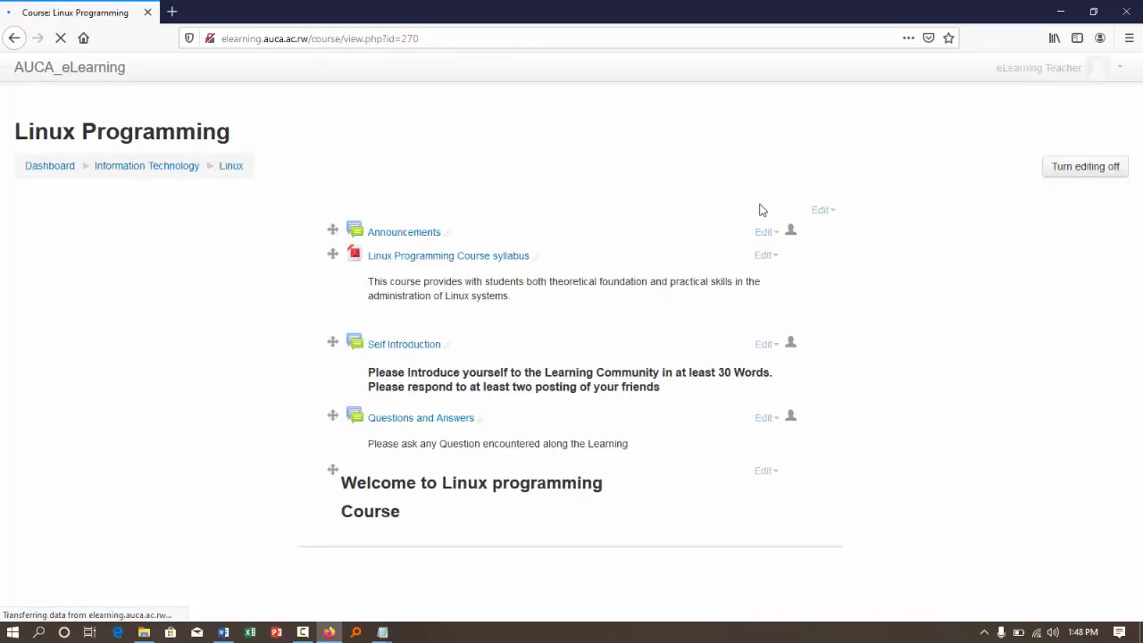
scroll(572, 286, down, 7)
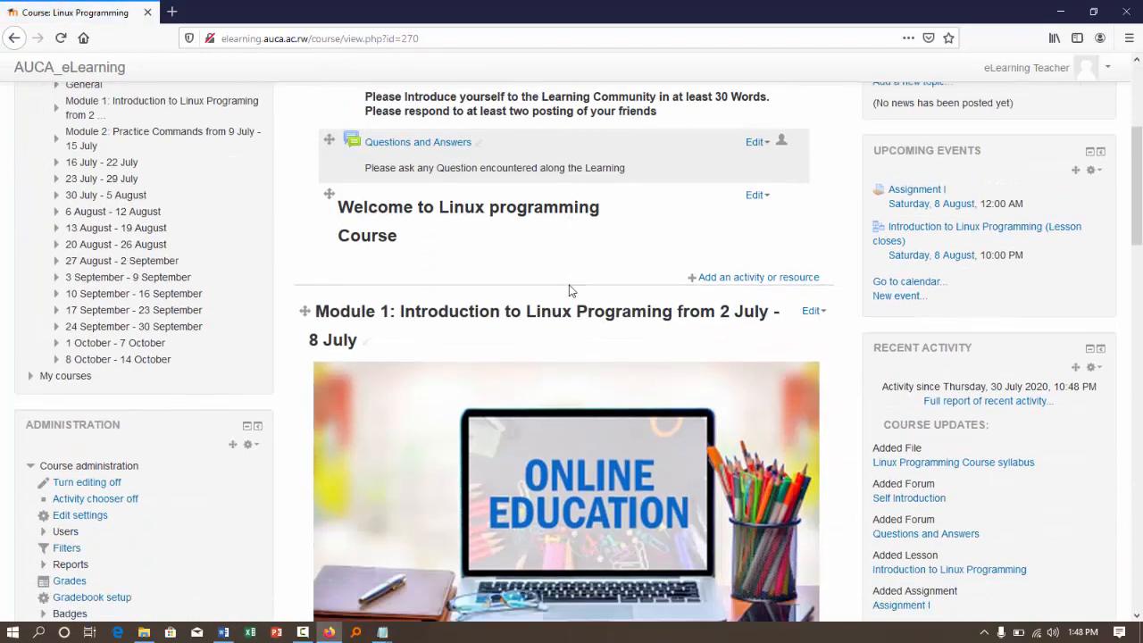
scroll(572, 290, down, 8)
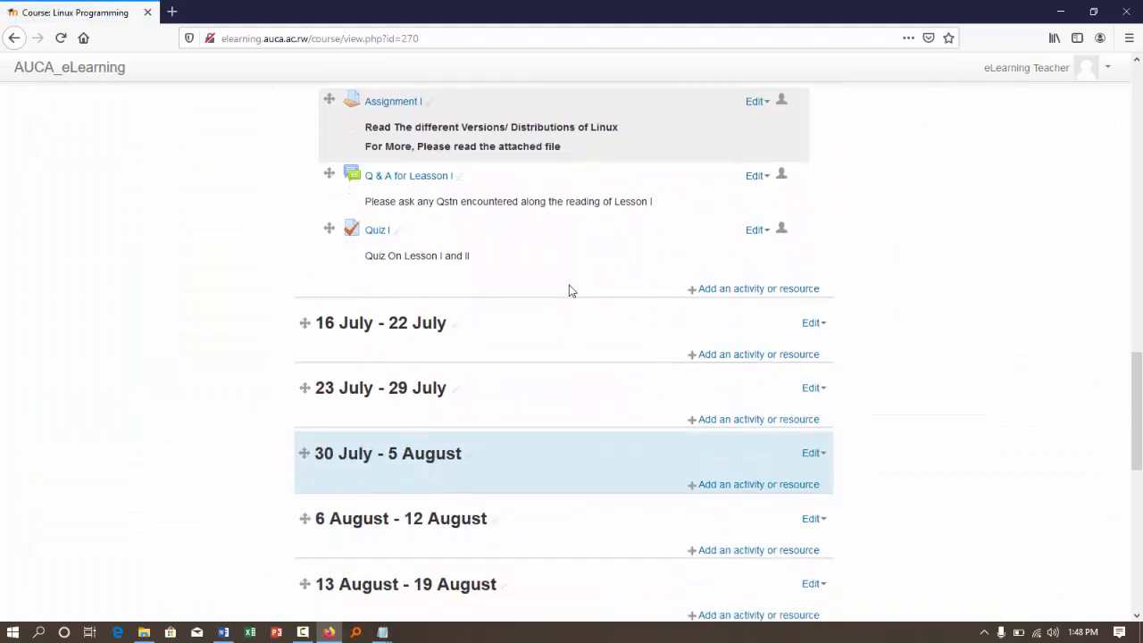
click(375, 175)
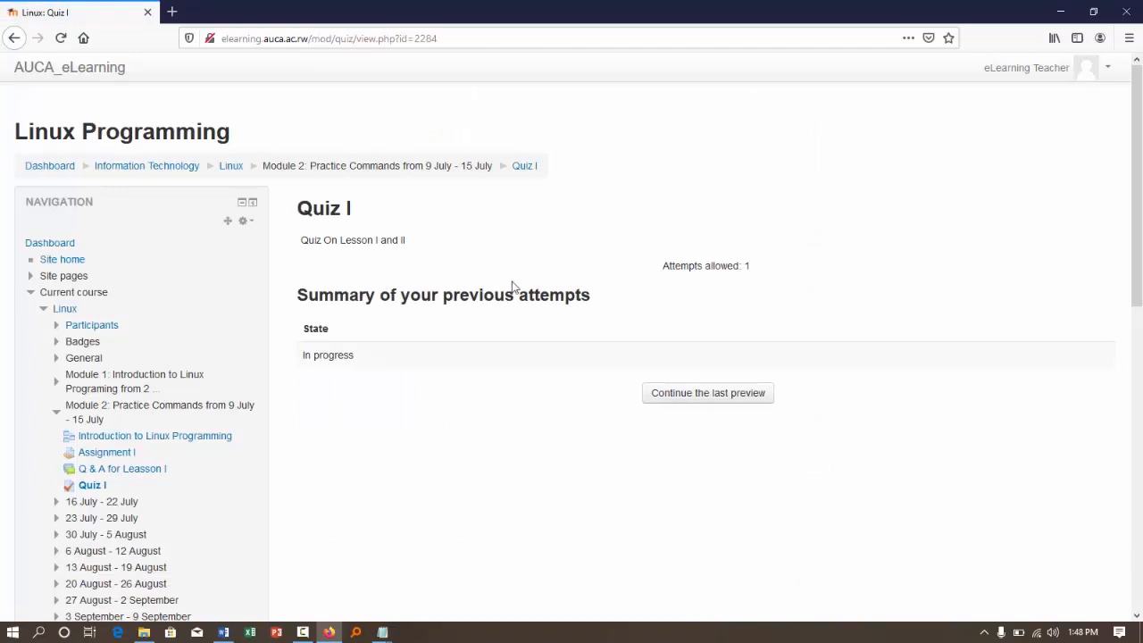
scroll(237, 419, down, 10)
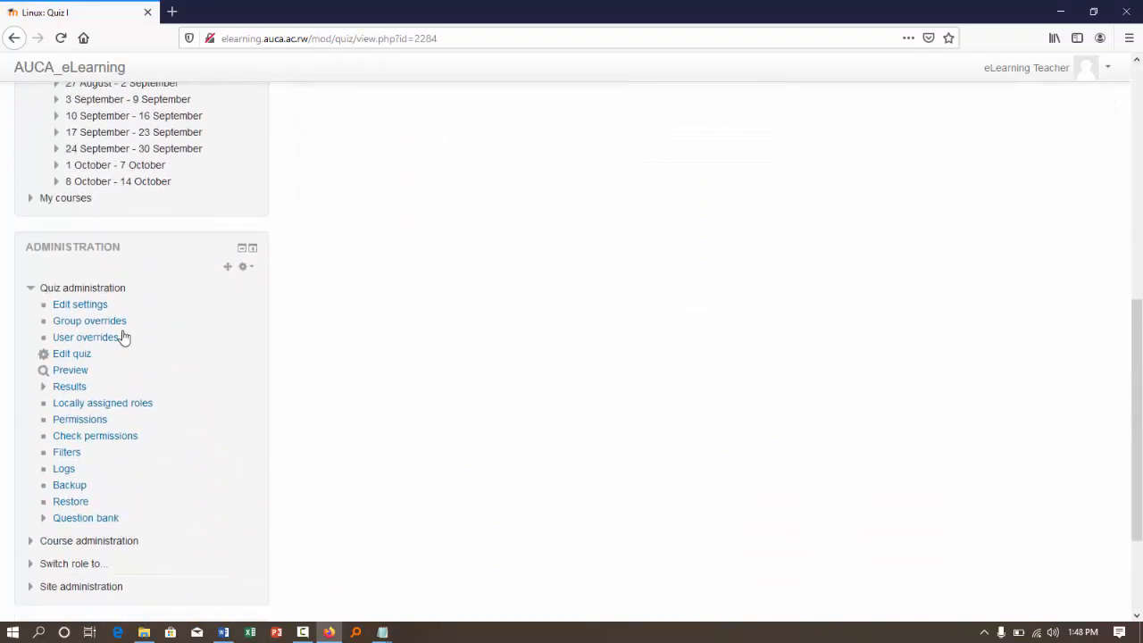
click(77, 356)
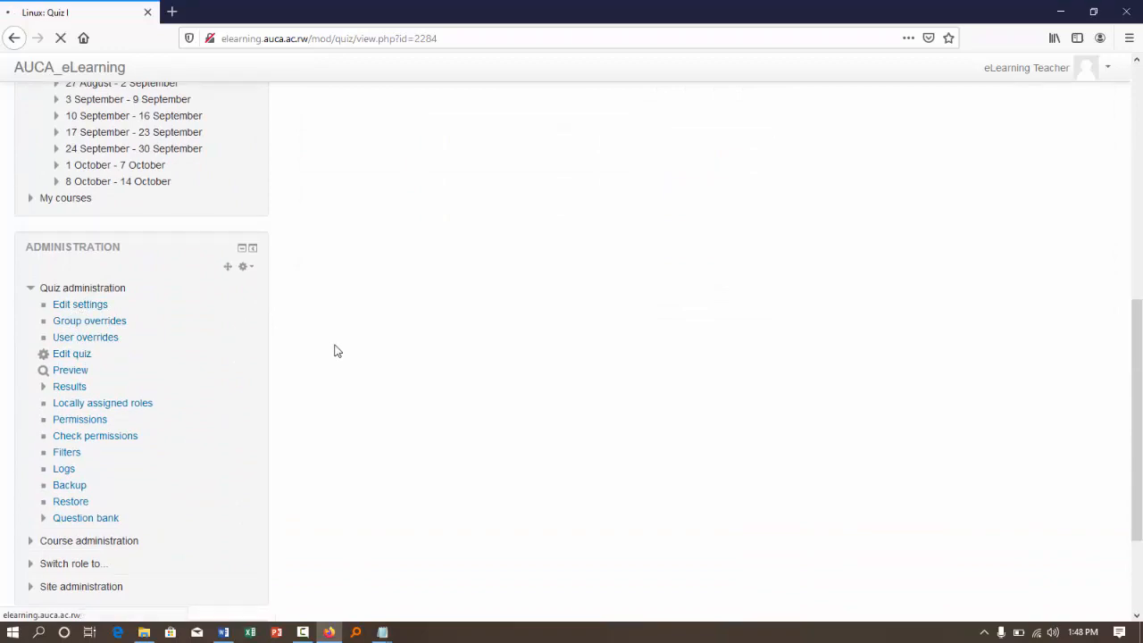
scroll(529, 313, down, 1)
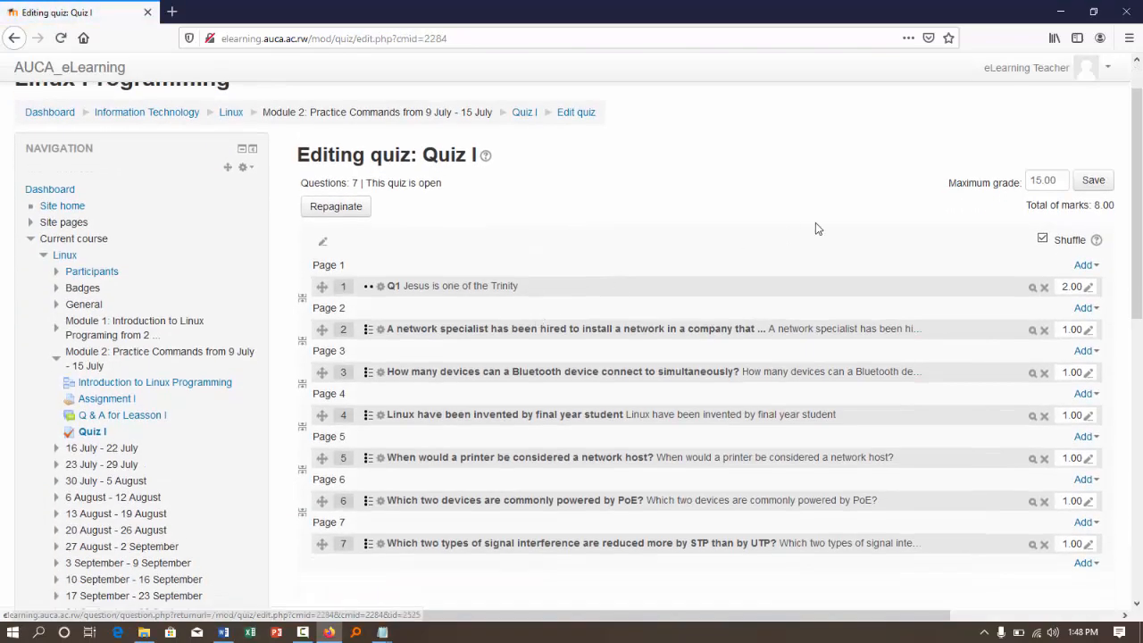
scroll(815, 228, down, 3)
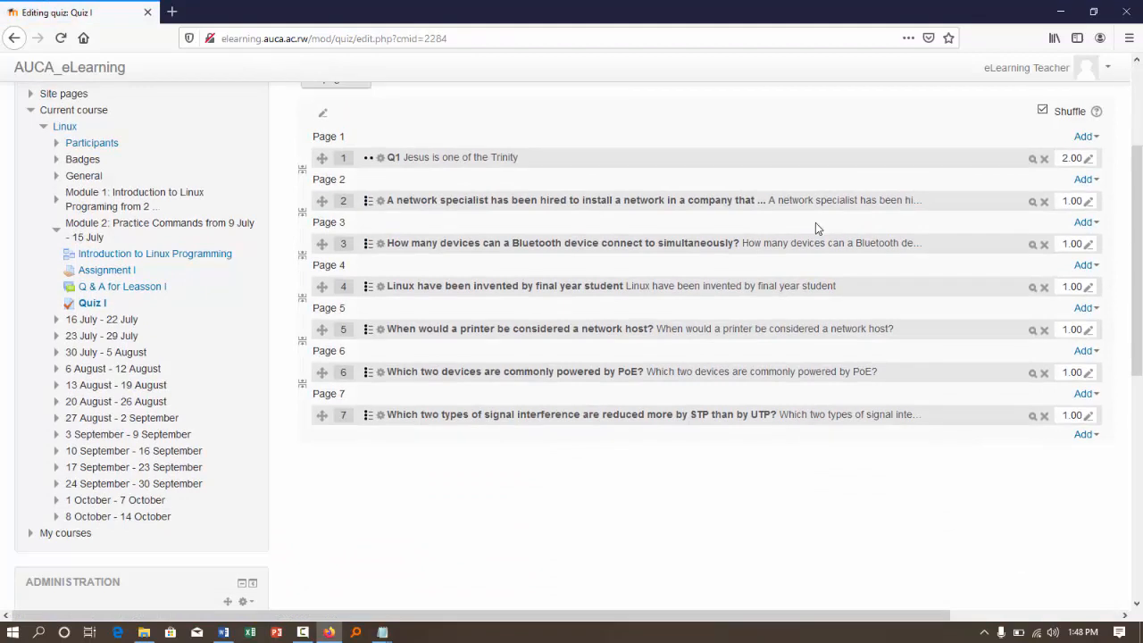
scroll(815, 229, up, 2)
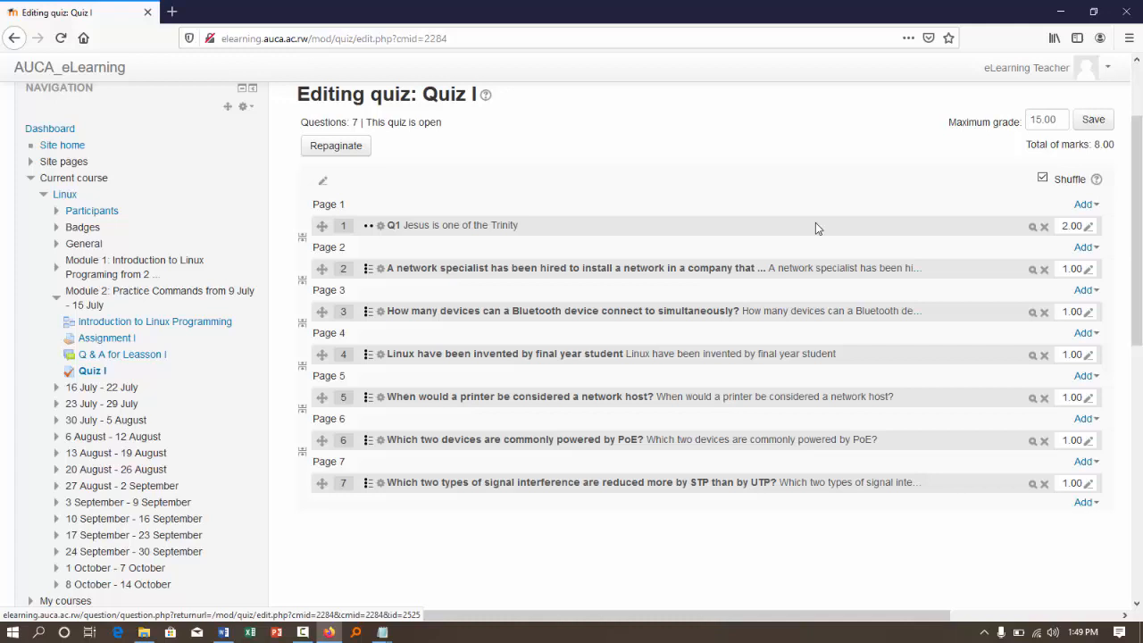
scroll(815, 227, up, 2)
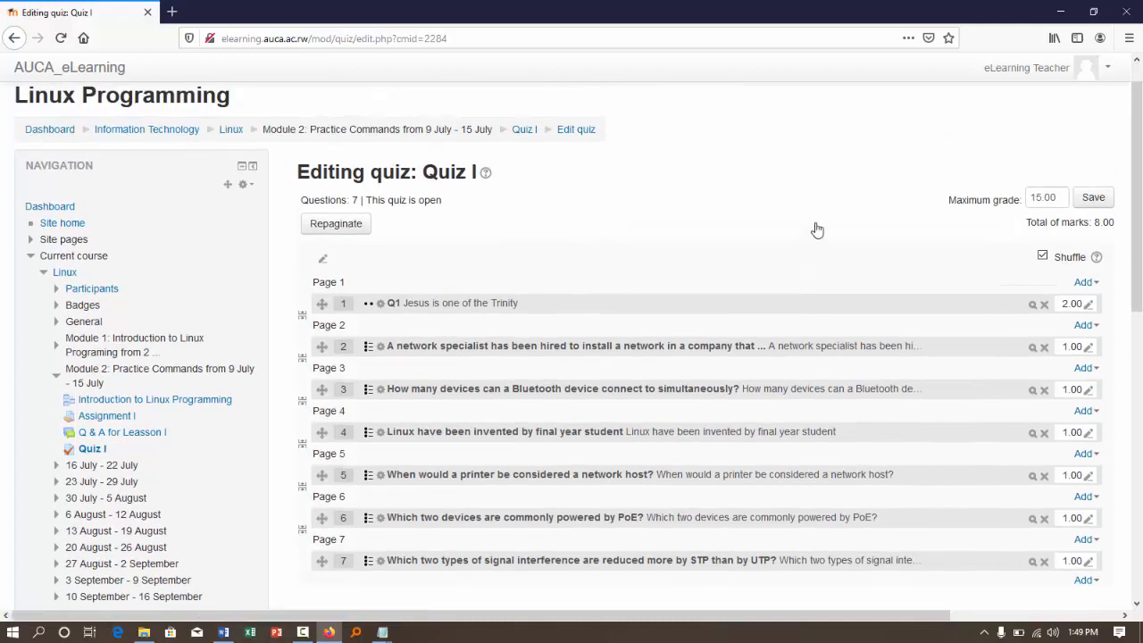
scroll(817, 229, up, 1)
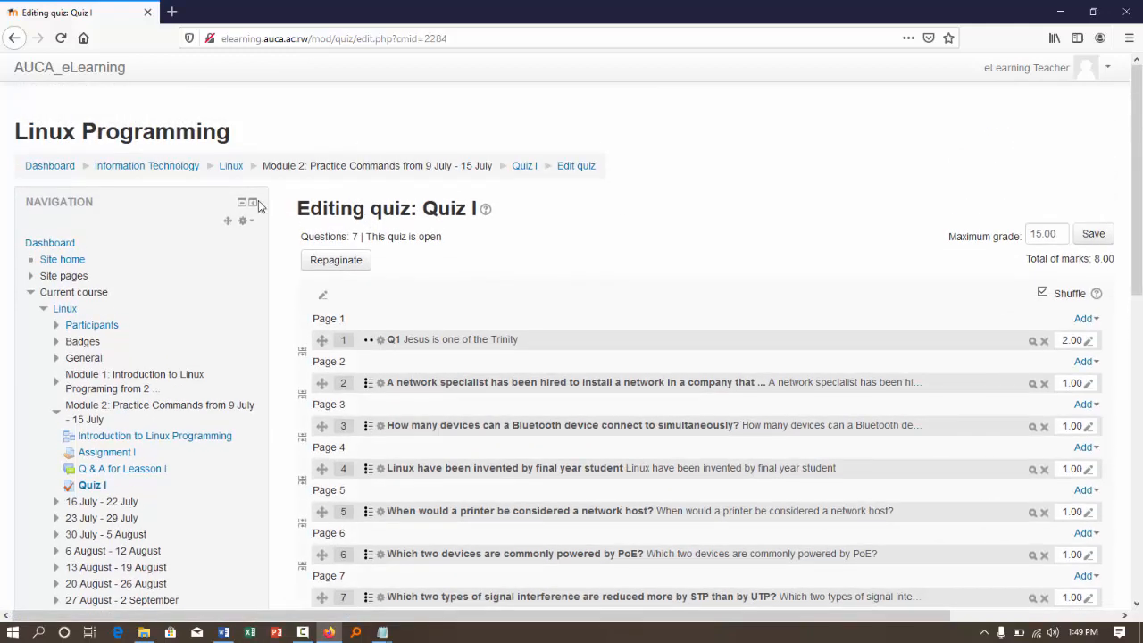
- Return to the dashboard and stop customising its page
click(40, 168)
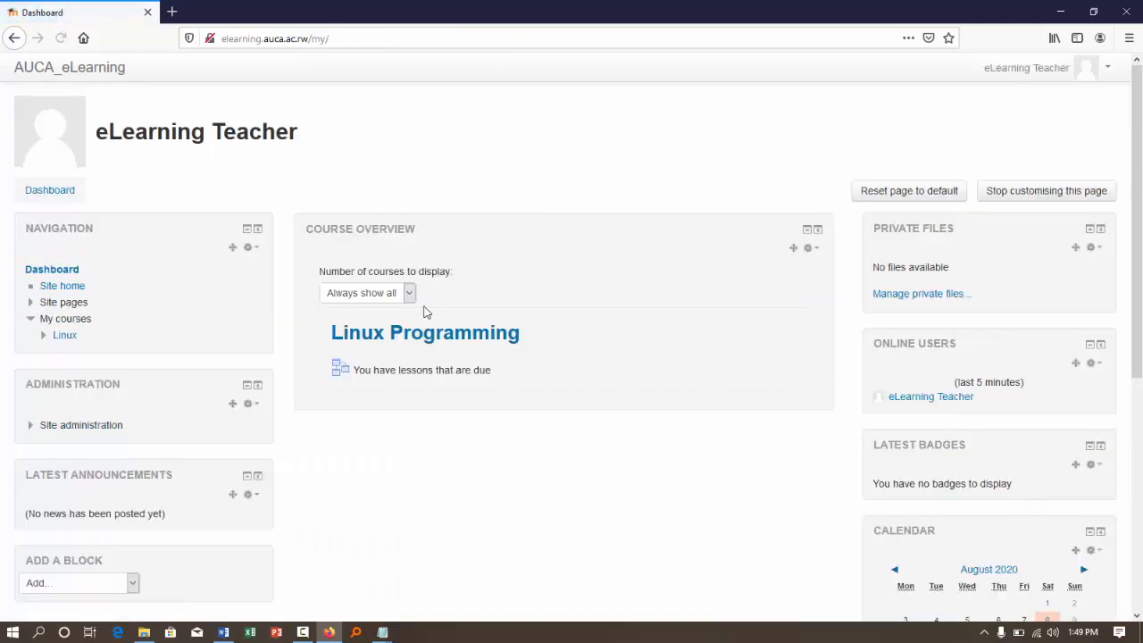
click(1036, 198)
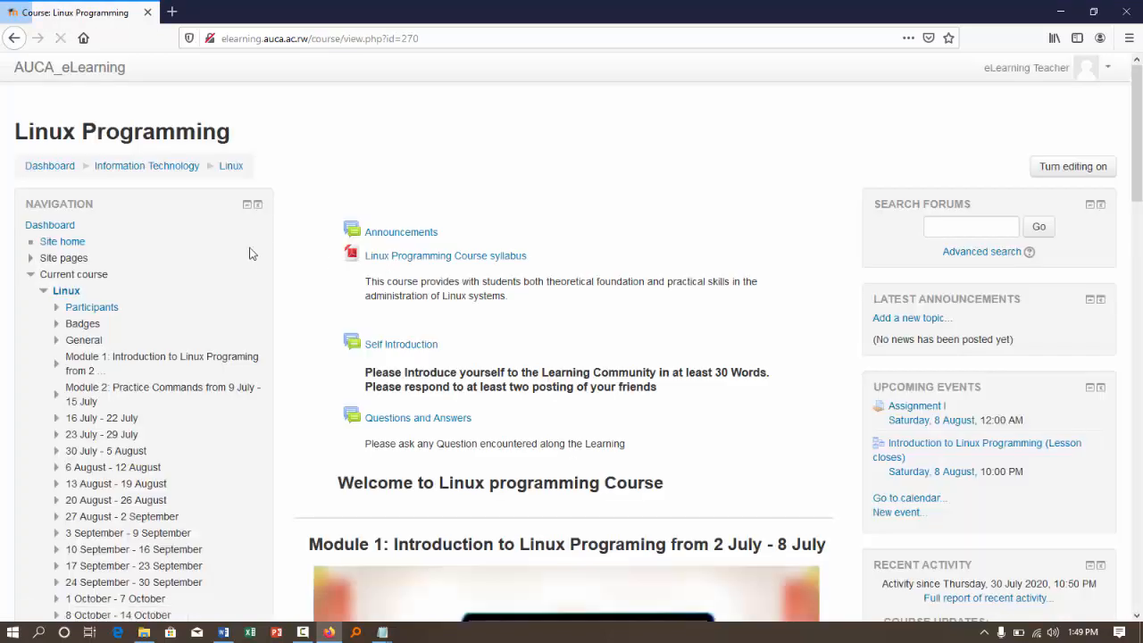
- Open the form for adding a new course in the Information Technology category, look through its sections and cancel it
click(136, 170)
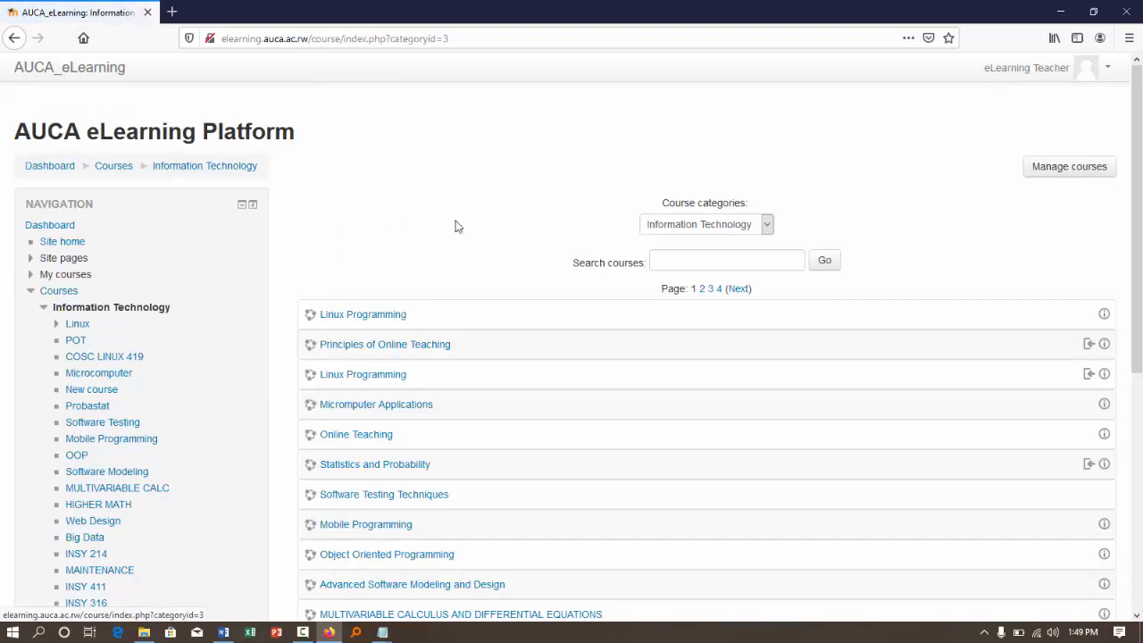
scroll(518, 247, down, 3)
scroll(521, 250, down, 2)
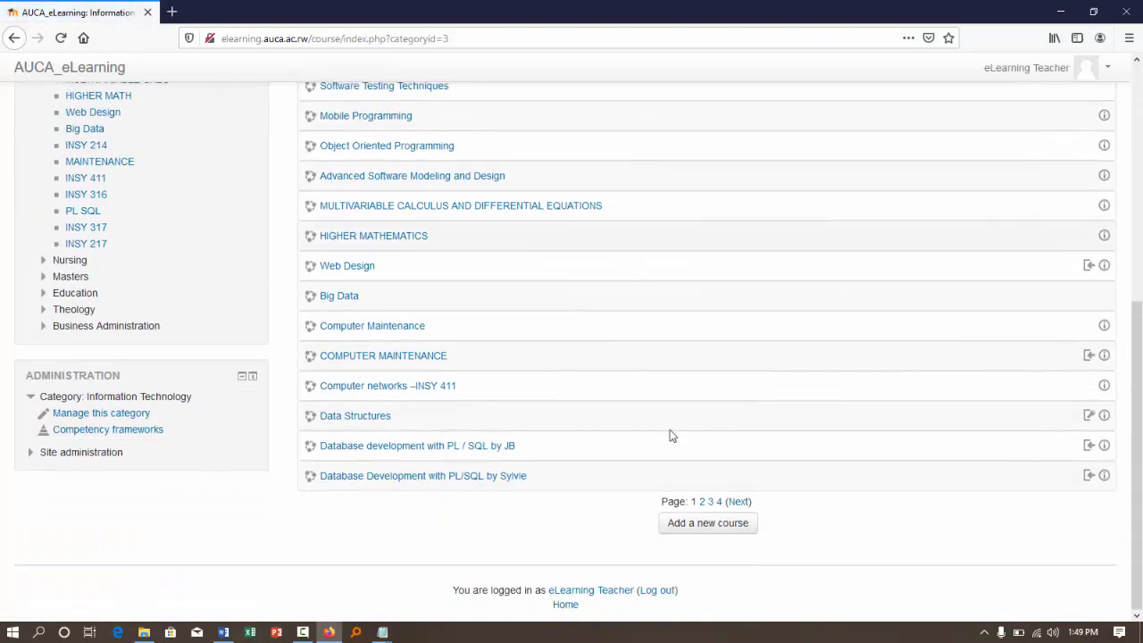
click(676, 528)
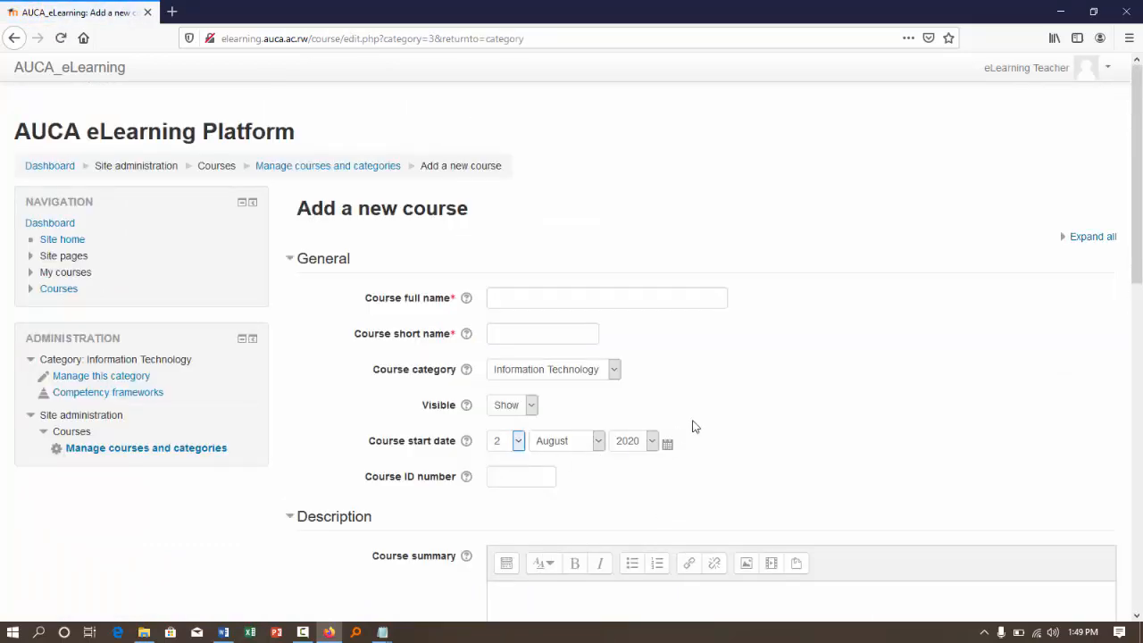
scroll(696, 427, down, 5)
scroll(697, 414, up, 12)
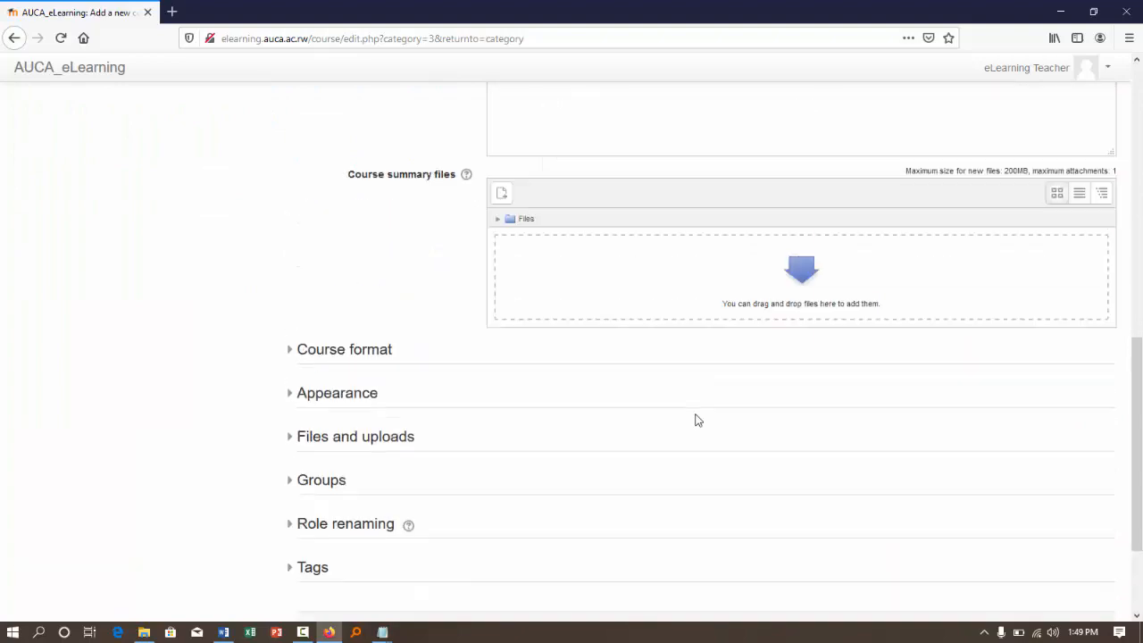
scroll(697, 416, down, 2)
scroll(696, 418, down, 15)
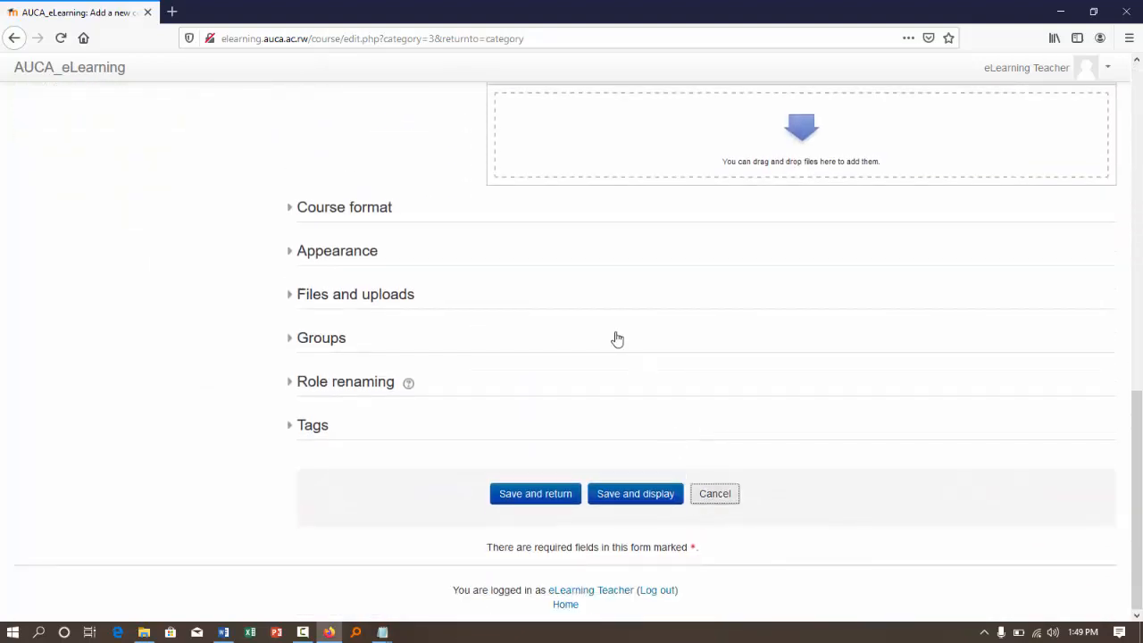
scroll(602, 322, up, 15)
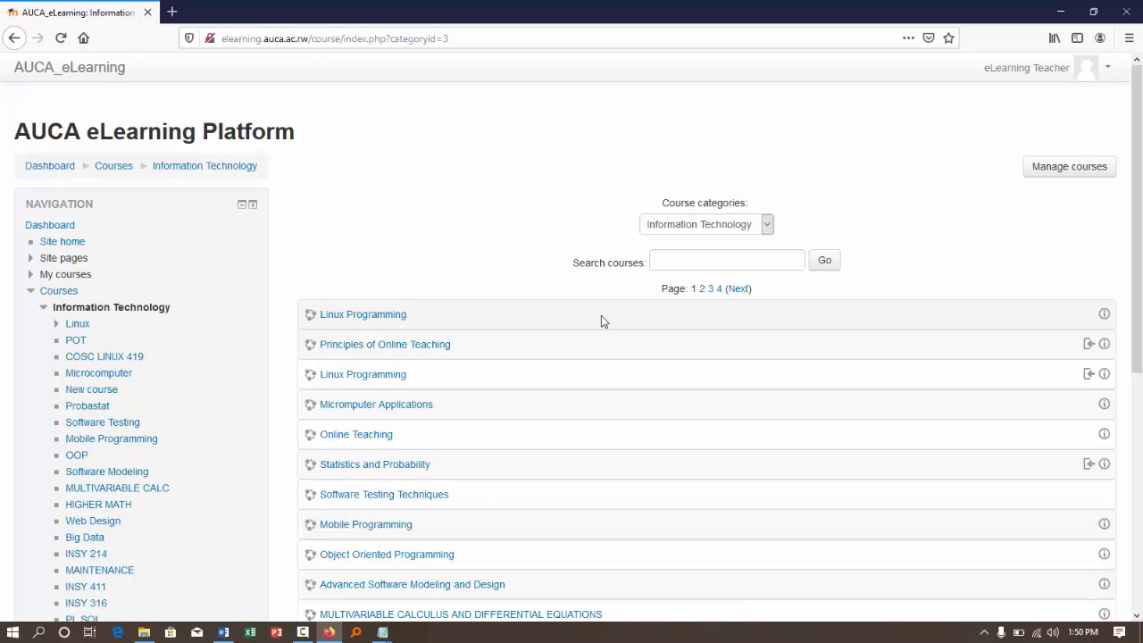
- Return to the dashboard, reopen the Linux Programming course and review its modules and weekly sections
click(41, 169)
click(41, 170)
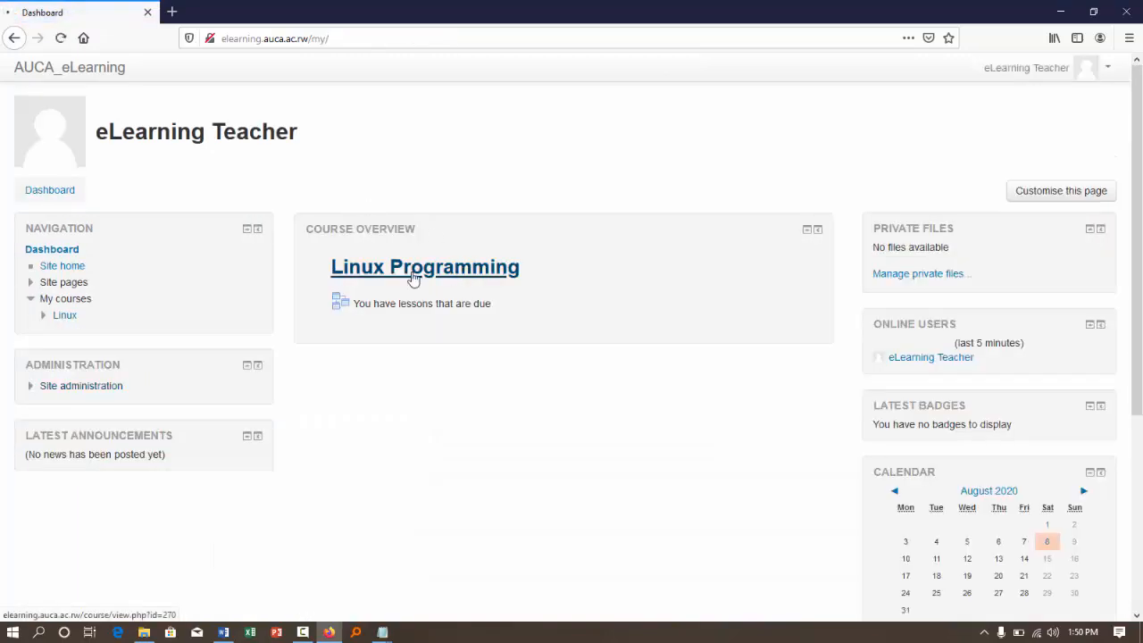
click(416, 273)
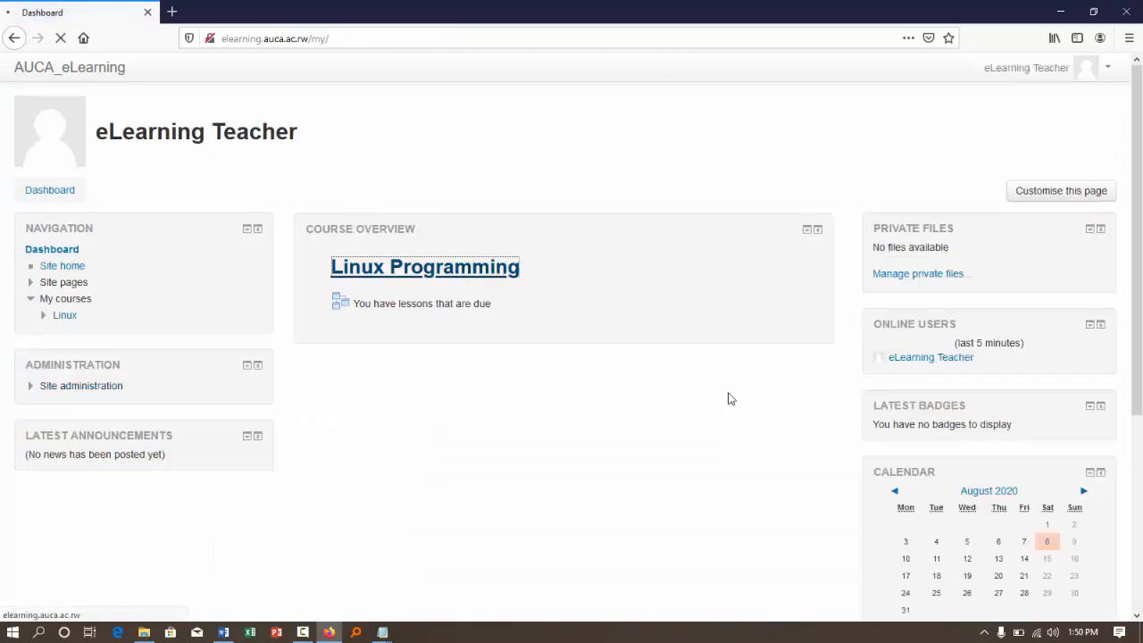
scroll(727, 398, down, 3)
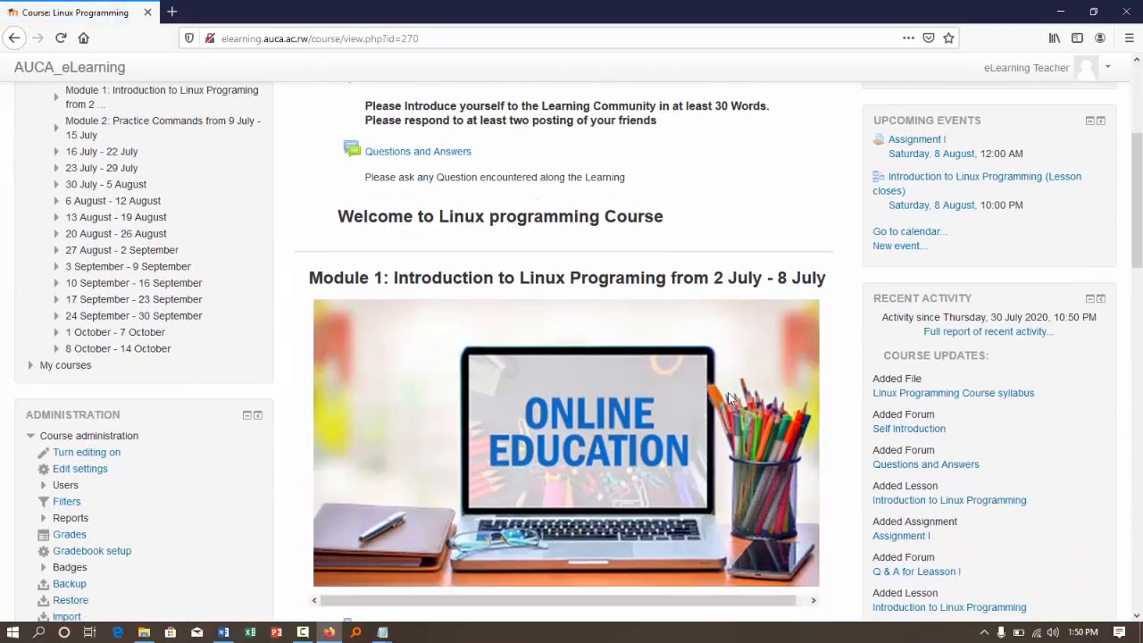
scroll(728, 399, down, 8)
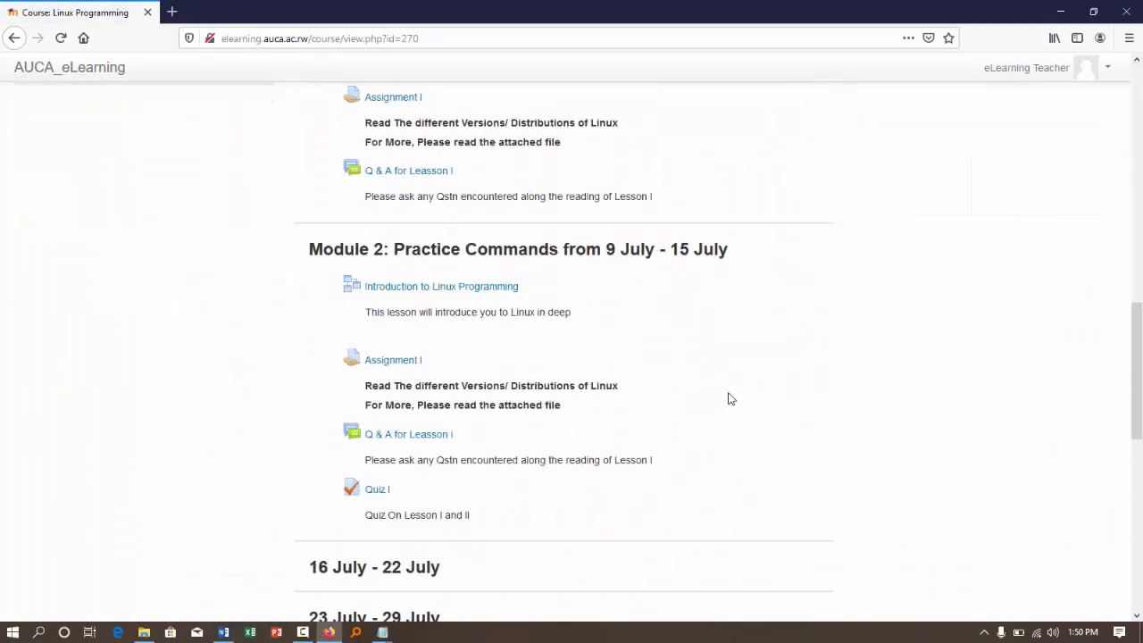
scroll(728, 399, down, 7)
scroll(728, 398, up, 10)
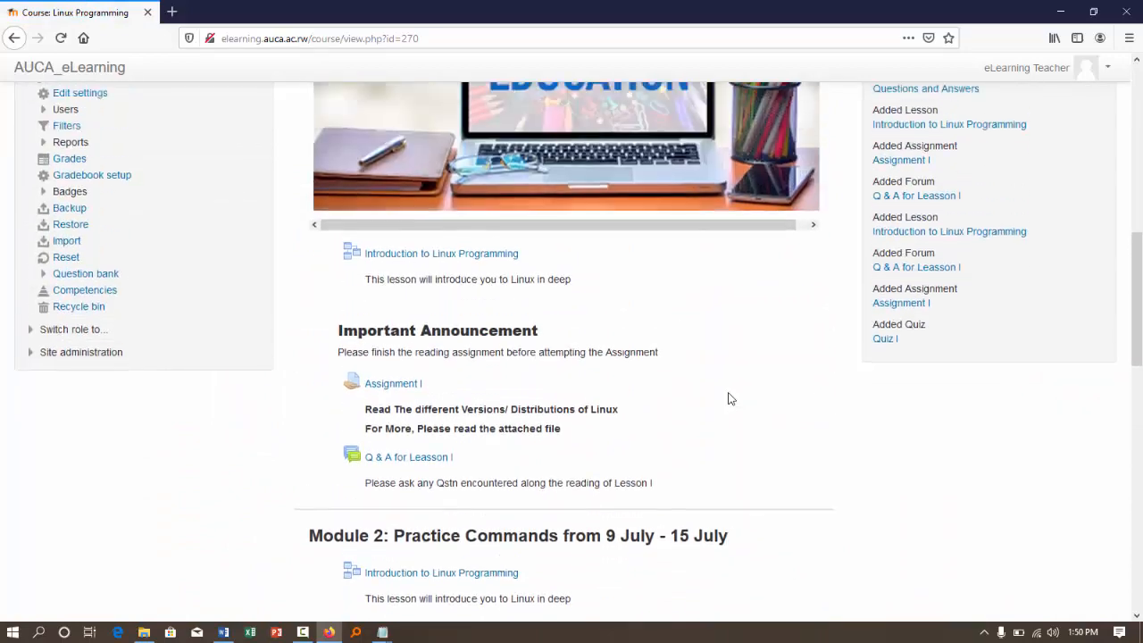
scroll(728, 398, up, 4)
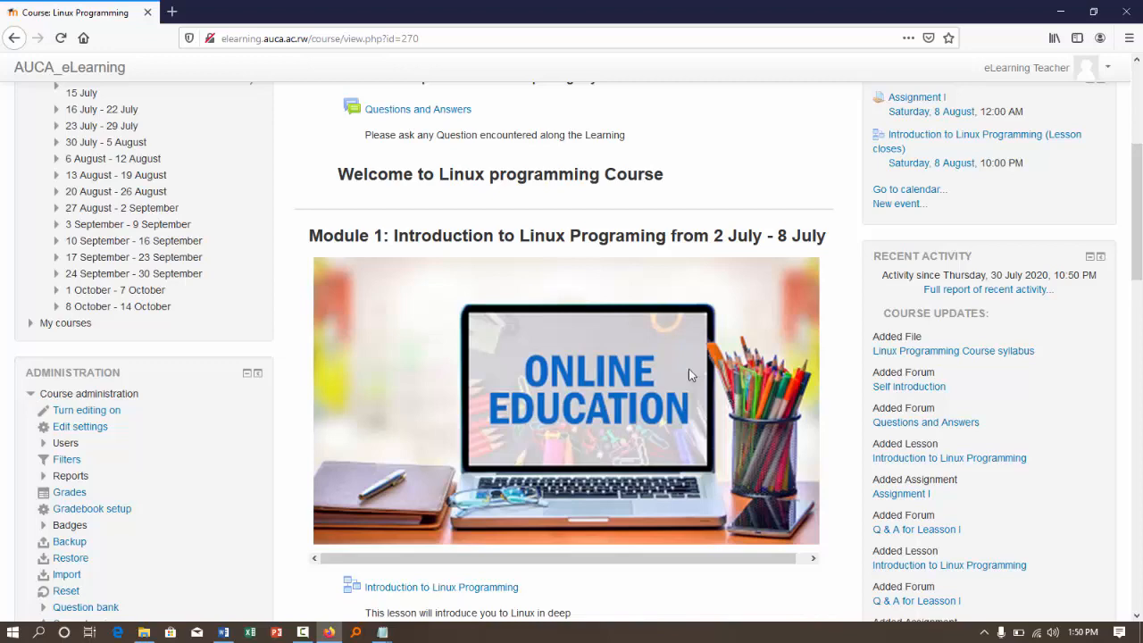
scroll(578, 312, up, 5)
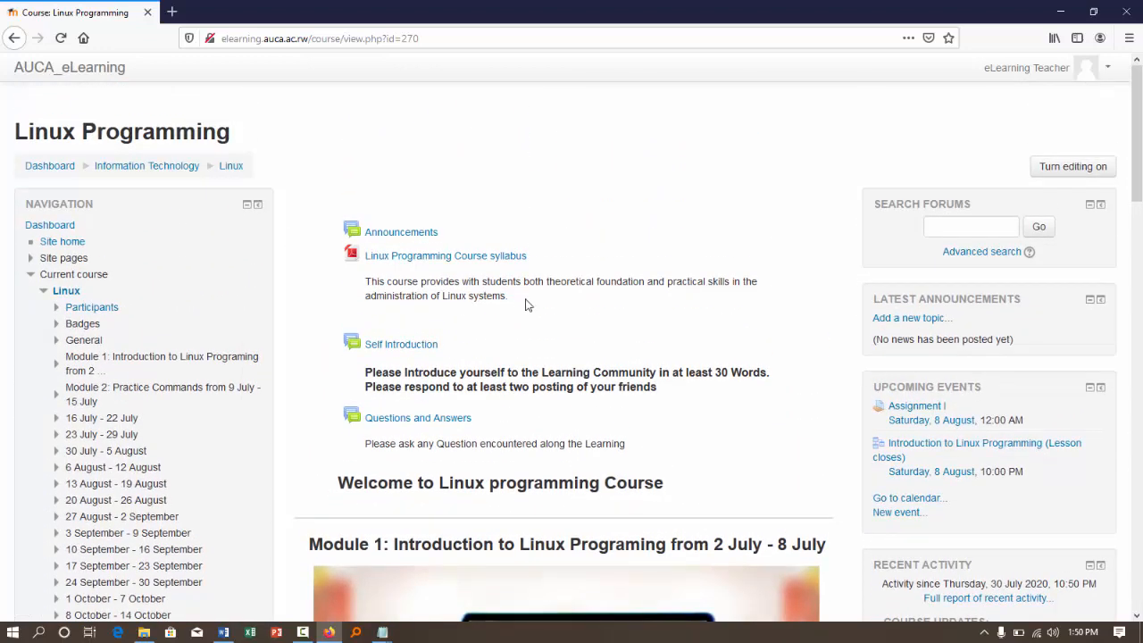
- Turn editing on for the Linux Programming course and open its course settings
click(1063, 168)
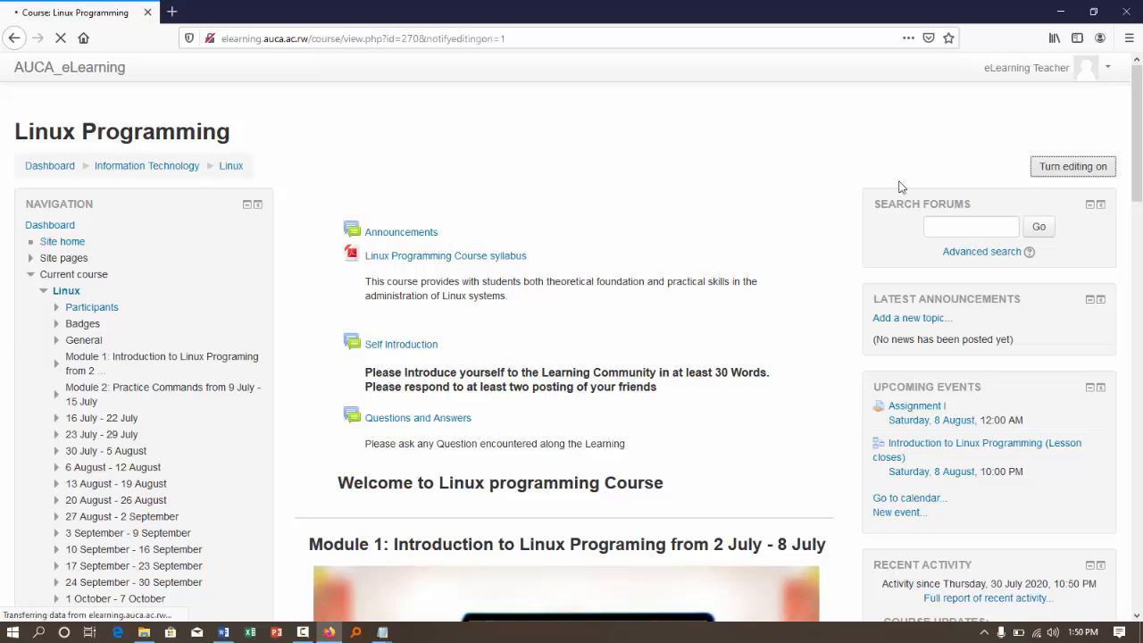
scroll(640, 238, down, 5)
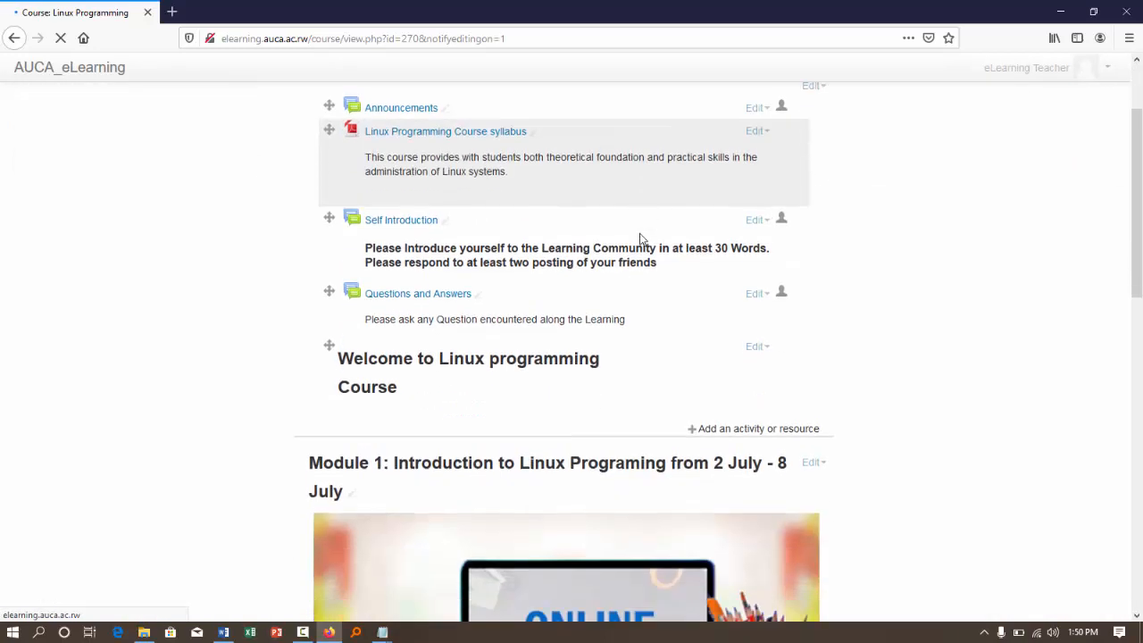
scroll(639, 233, down, 3)
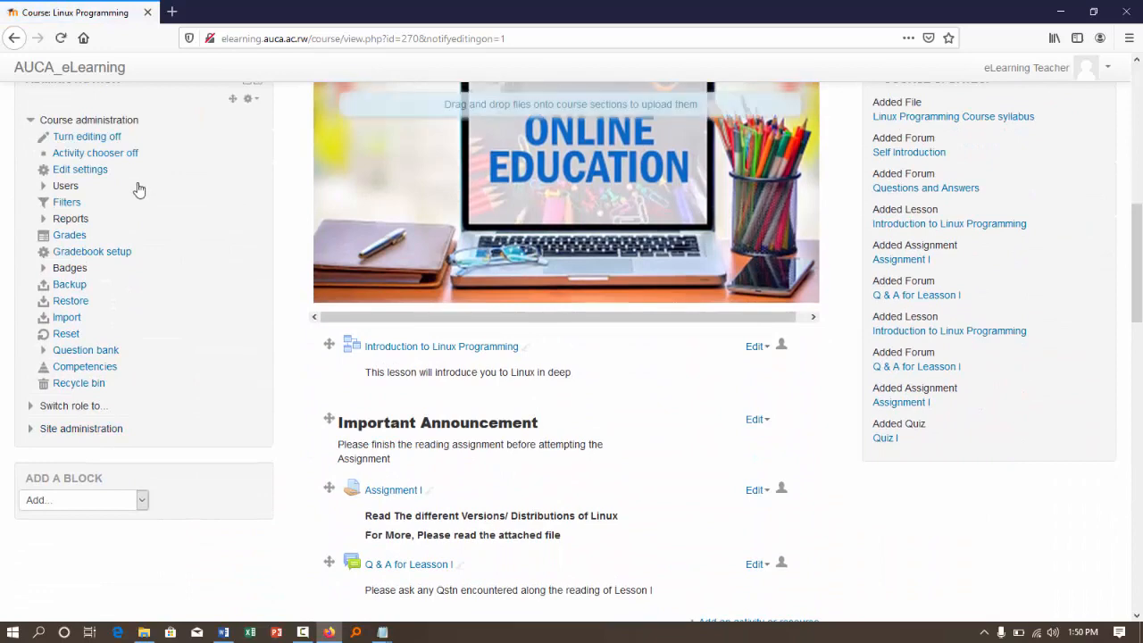
scroll(137, 182, up, 1)
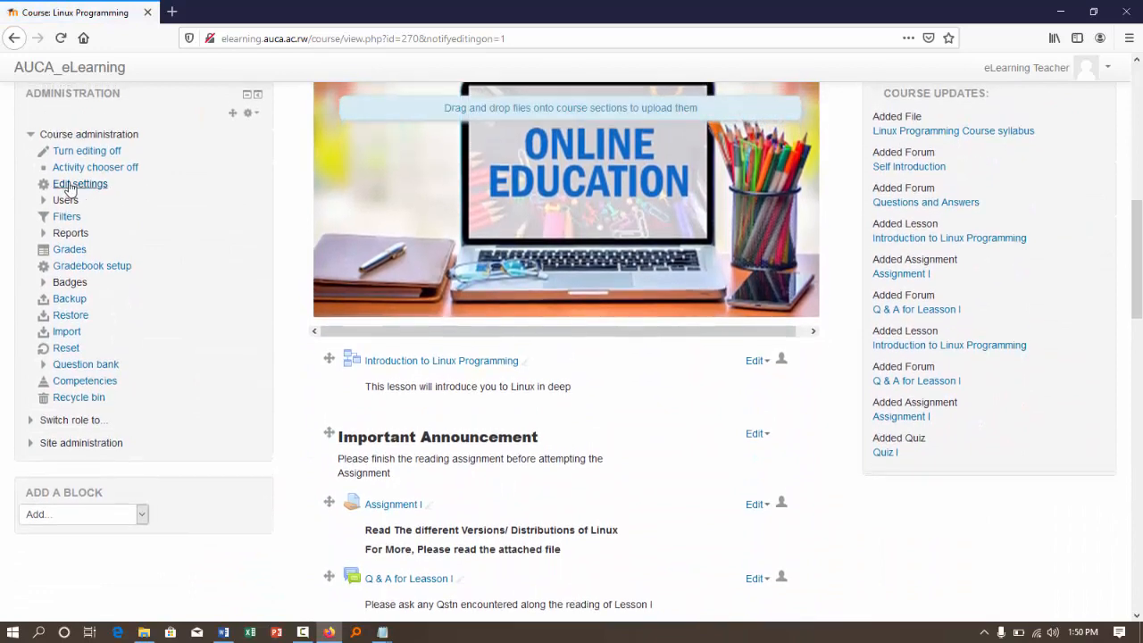
click(71, 184)
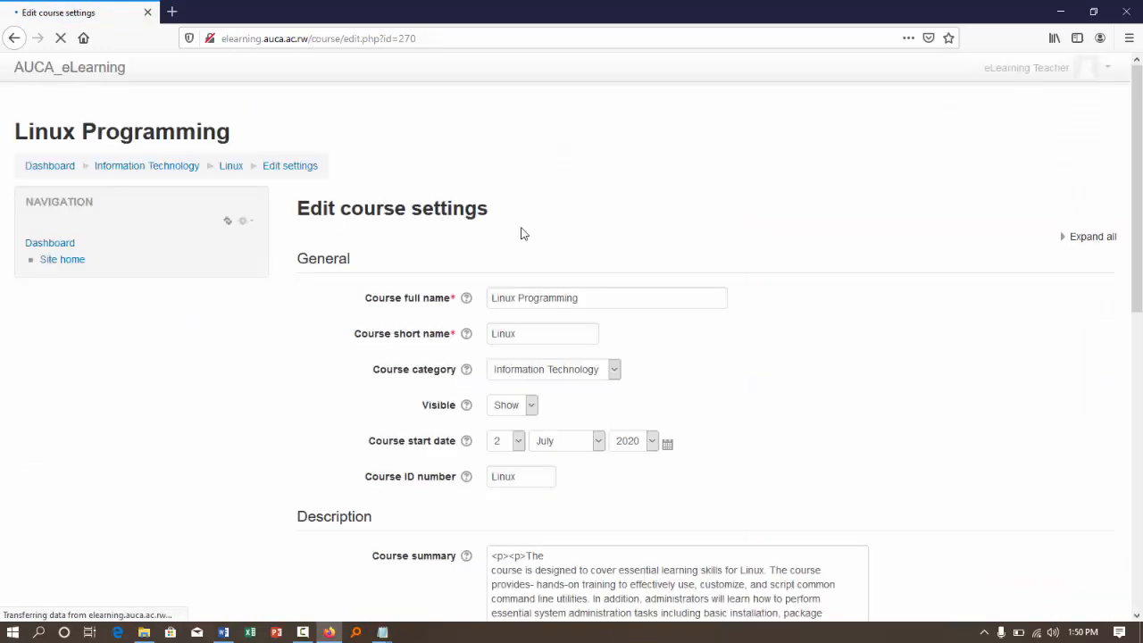
- Set the month of the course start date to October, then save the settings and display the course
scroll(617, 379, down, 2)
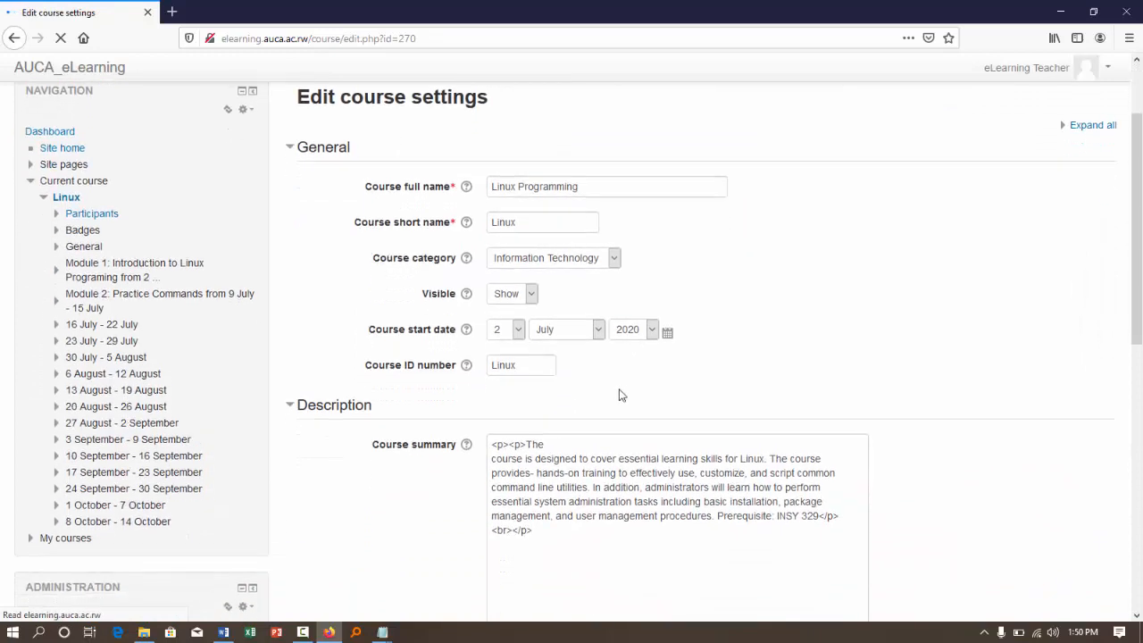
click(600, 332)
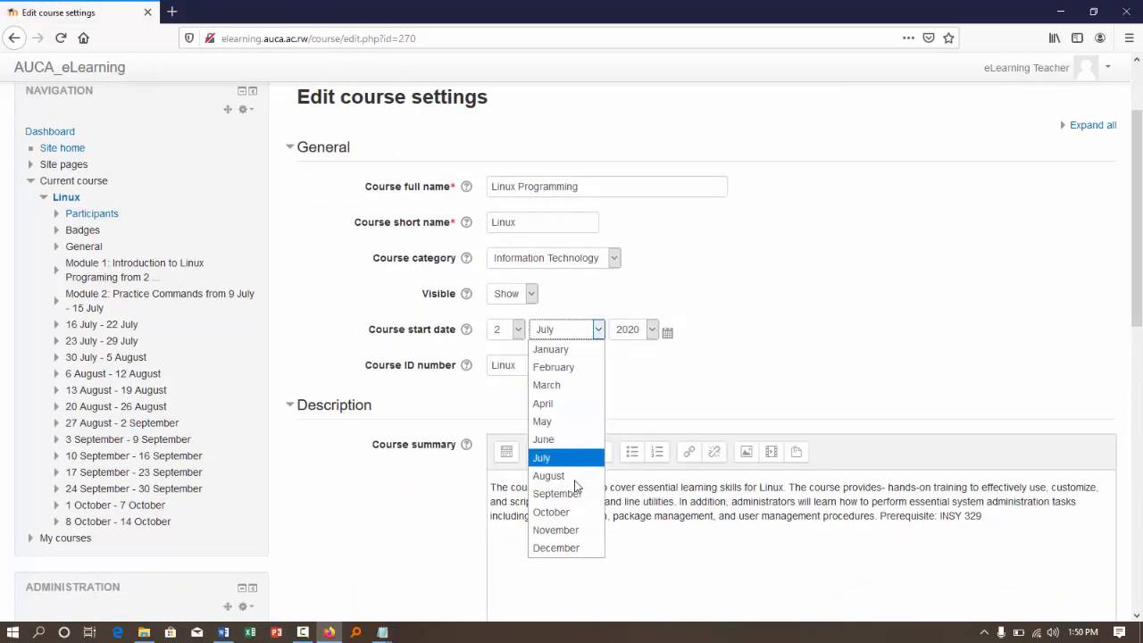
click(573, 513)
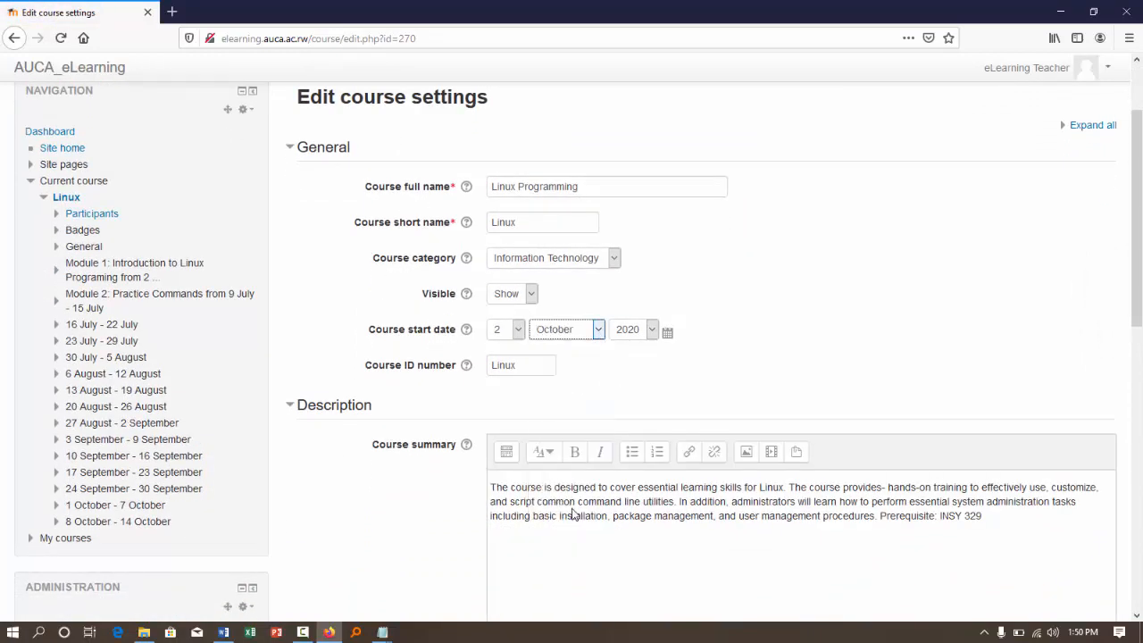
scroll(573, 502, down, 6)
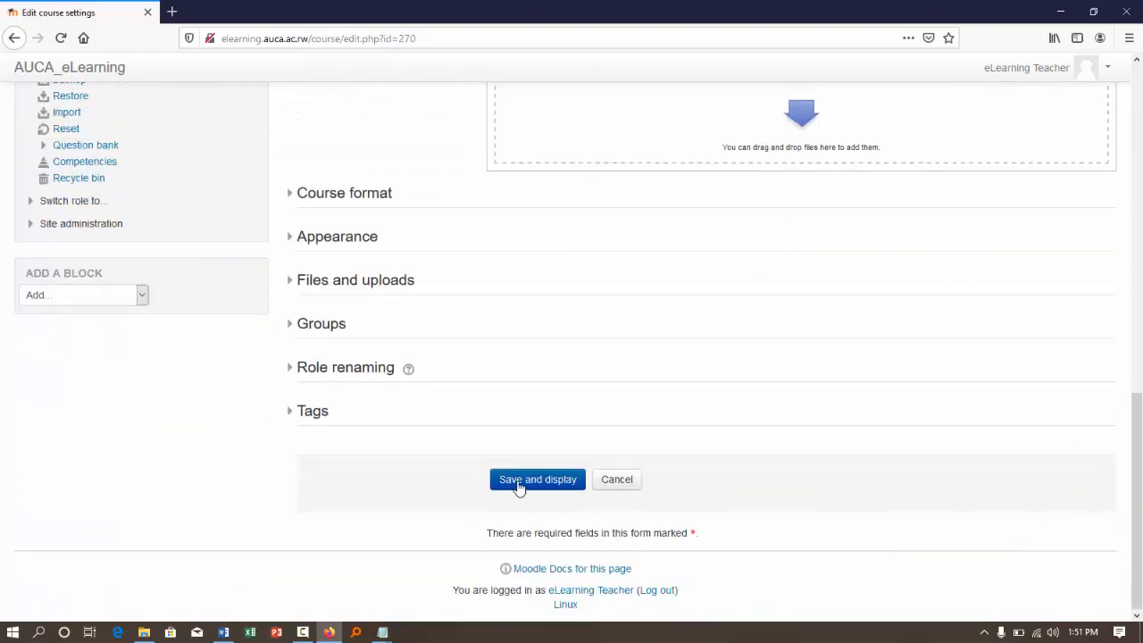
click(518, 484)
- Review the dates of the weekly sections on the Linux Programming course page
scroll(727, 300, up, 5)
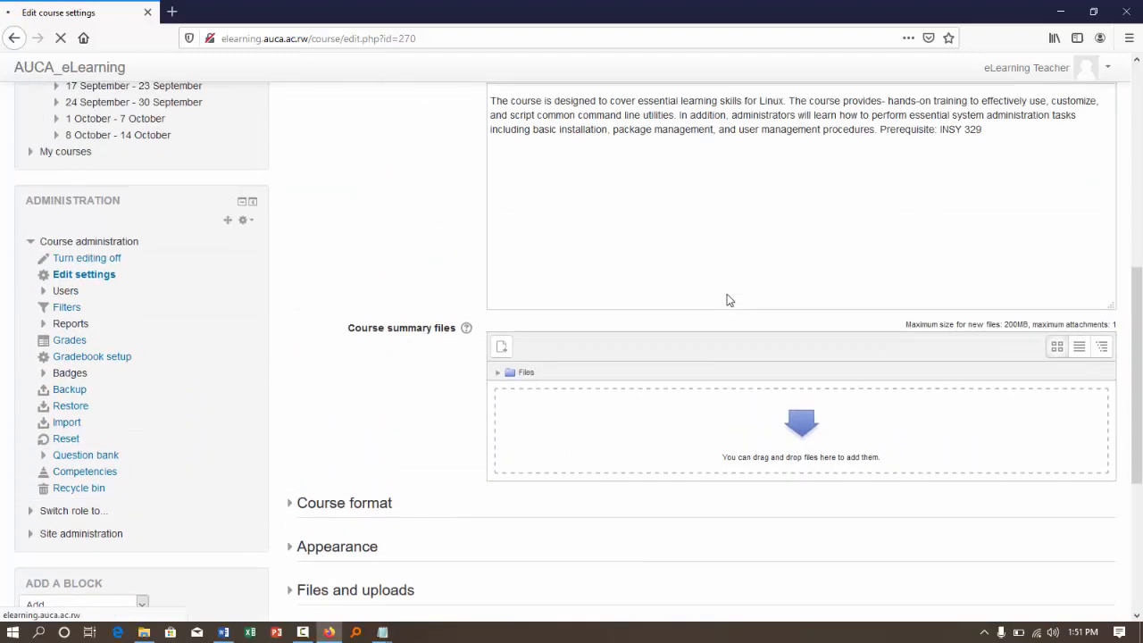
scroll(727, 300, up, 1)
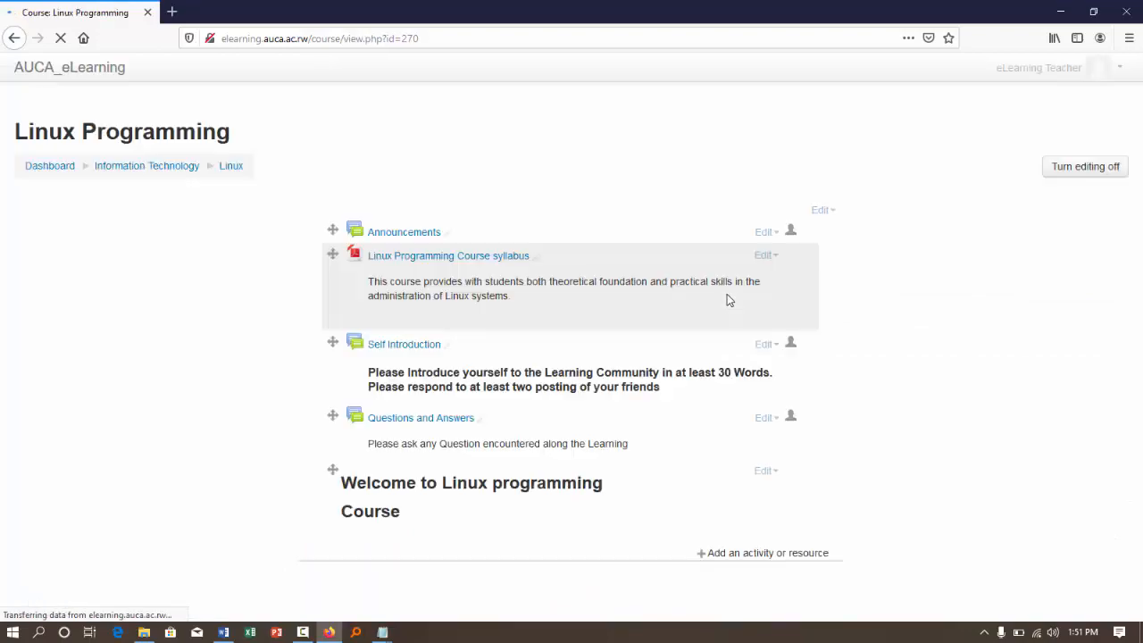
scroll(727, 300, down, 15)
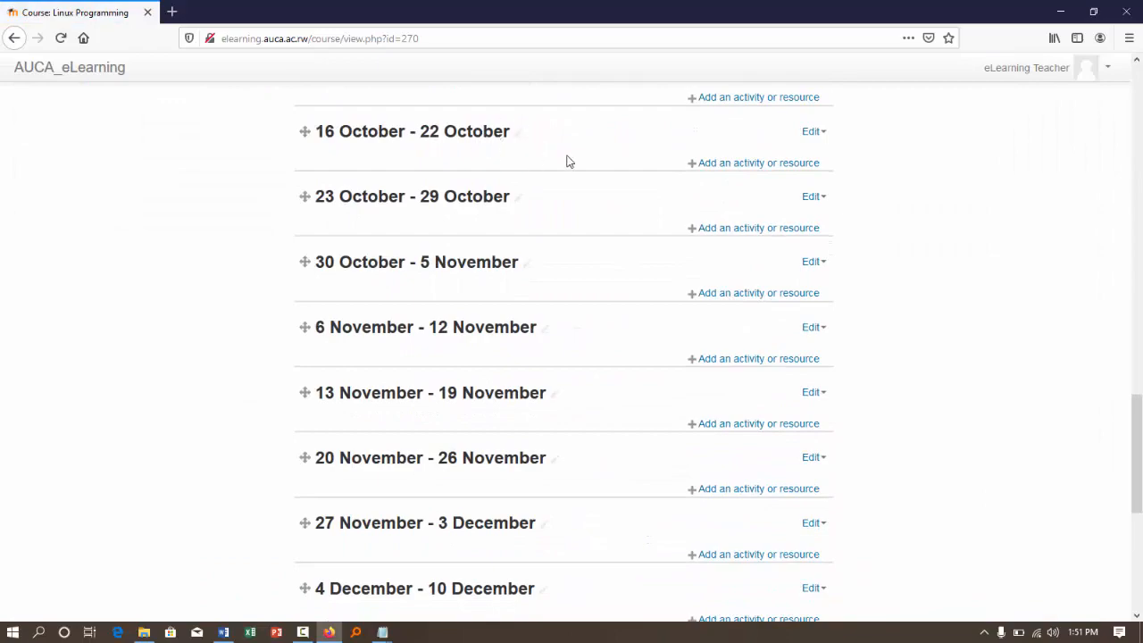
scroll(566, 161, up, 2)
scroll(566, 161, up, 15)
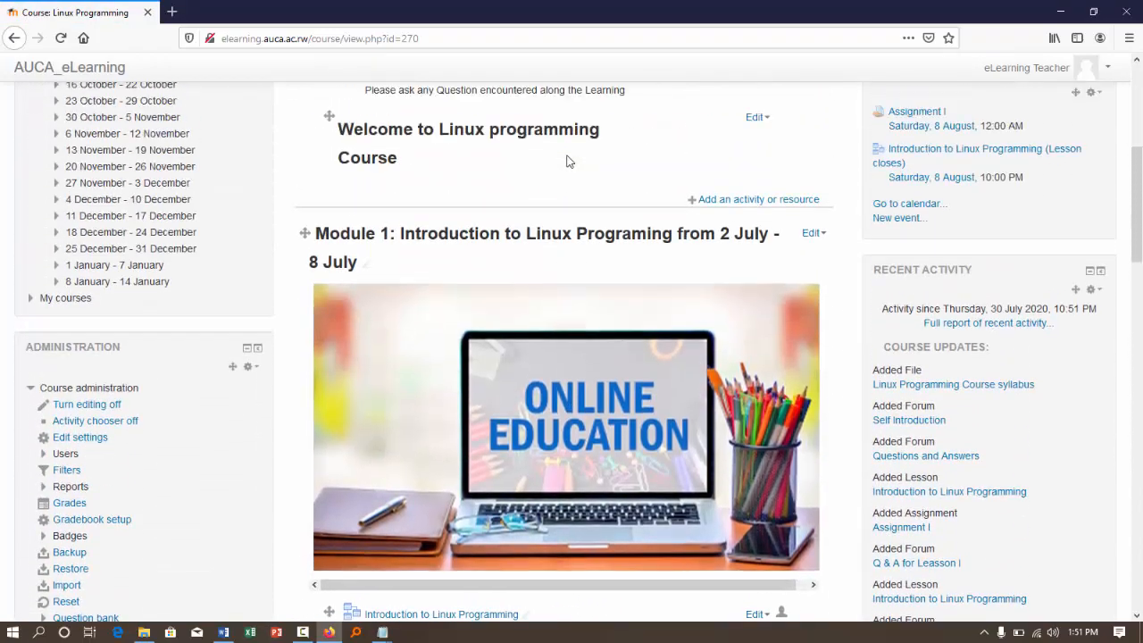
scroll(567, 161, up, 2)
scroll(566, 161, down, 2)
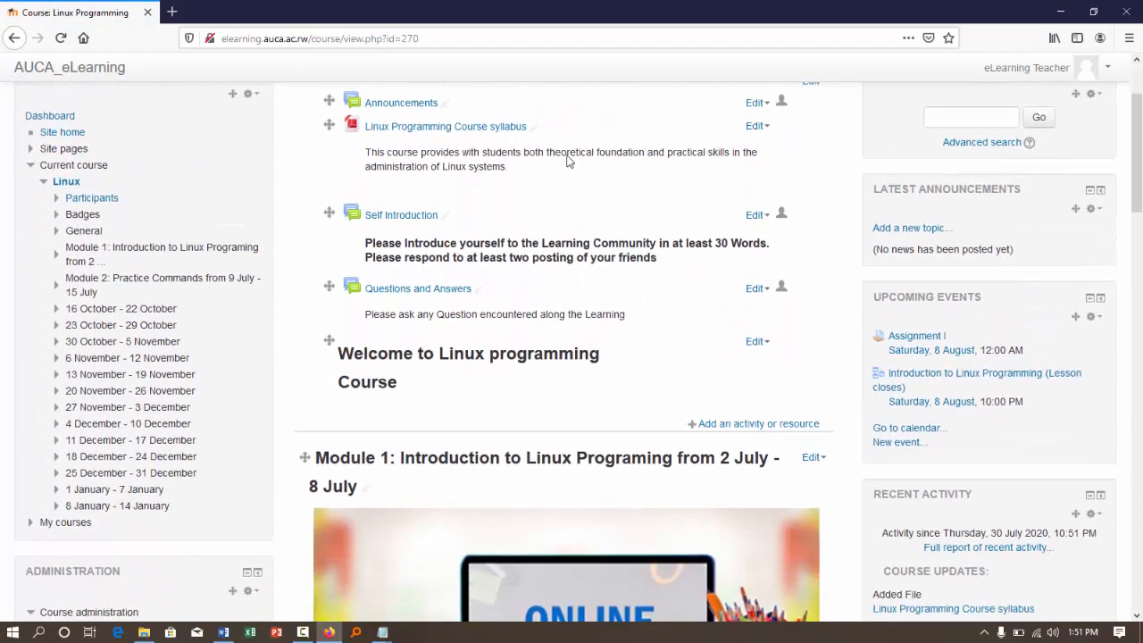
scroll(566, 161, up, 1)
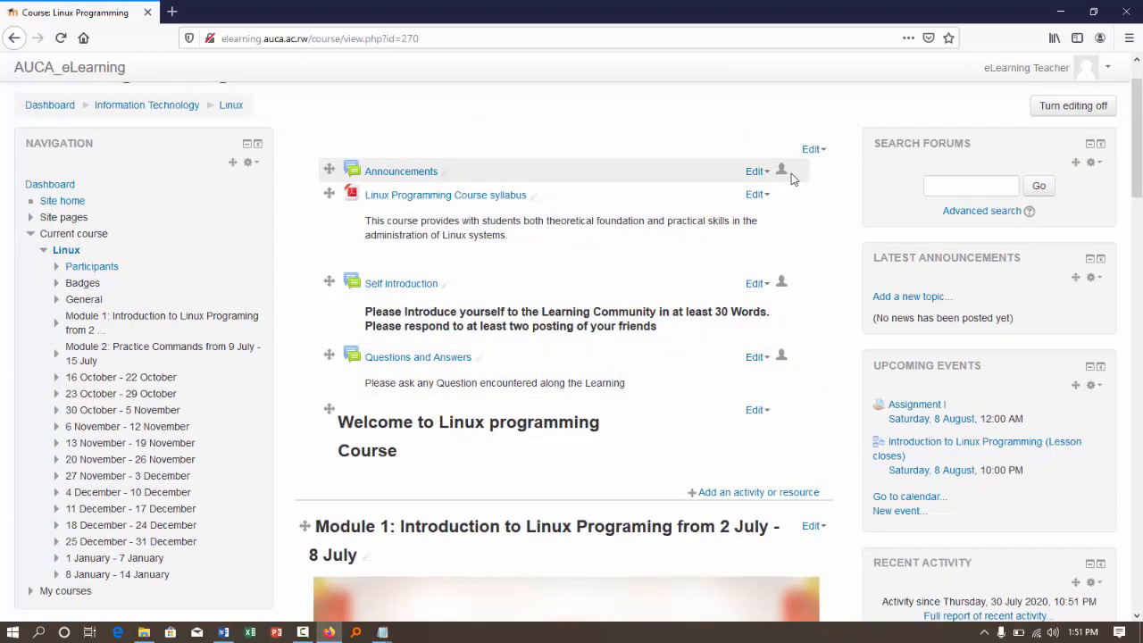
- Examine the editing options of the Announcements forum and the Module 1 week, closing them without choosing any
click(758, 171)
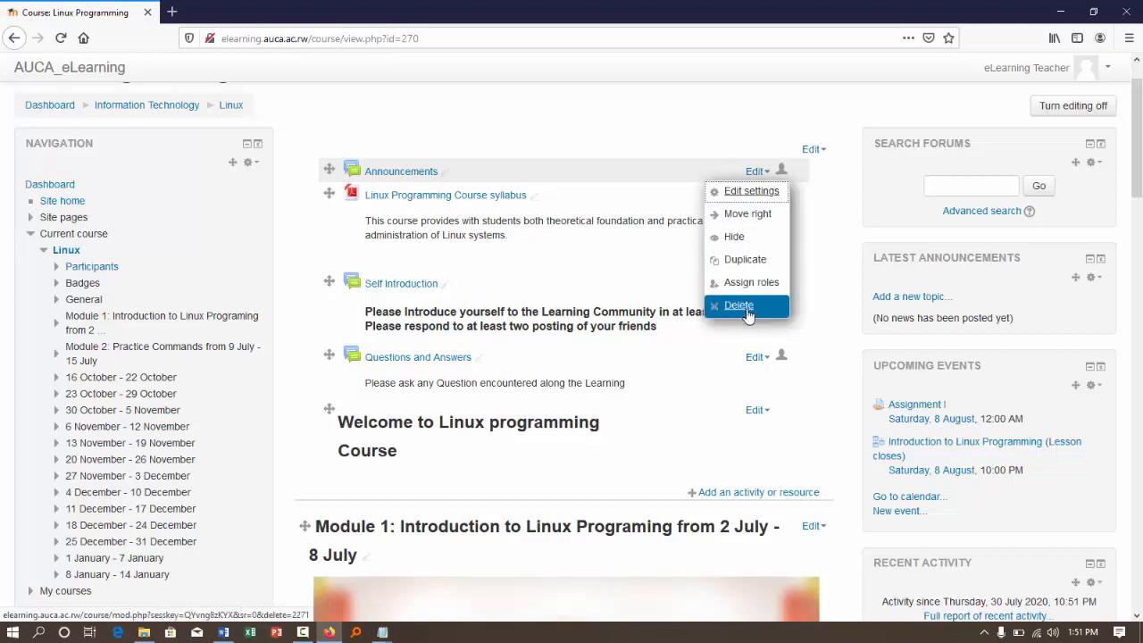
click(826, 254)
scroll(825, 254, down, 3)
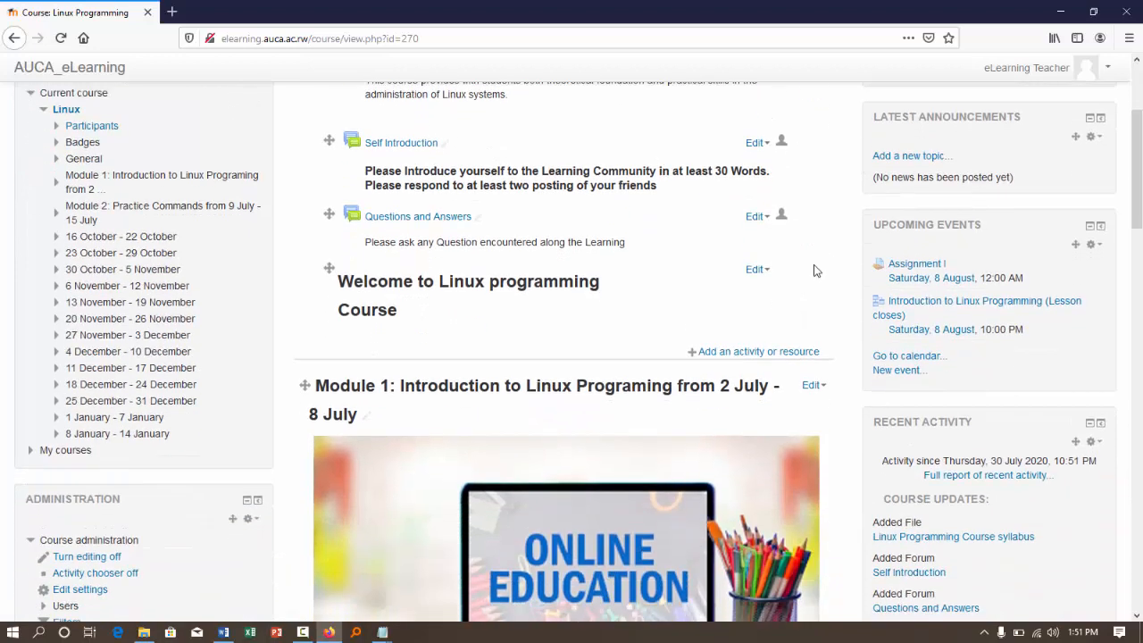
click(826, 389)
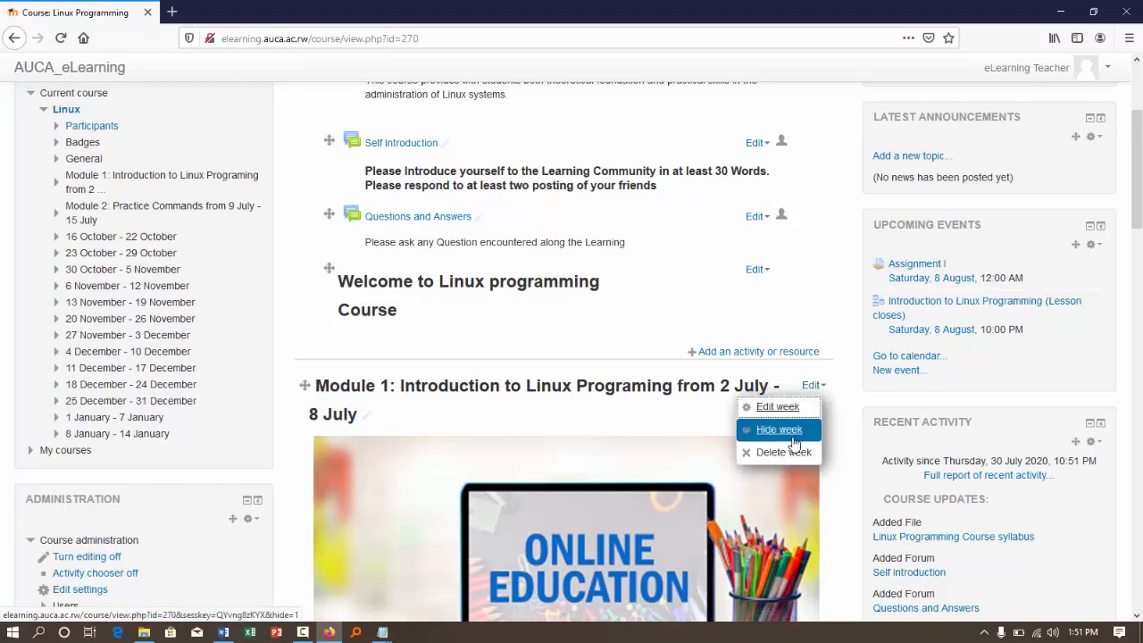
click(840, 382)
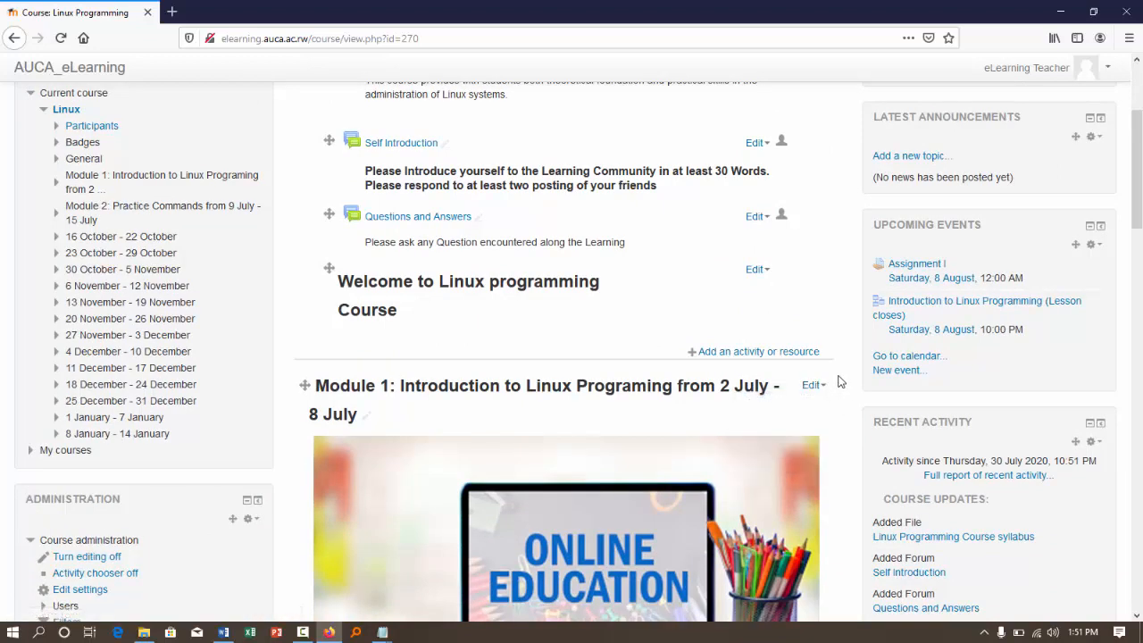
scroll(839, 382, down, 3)
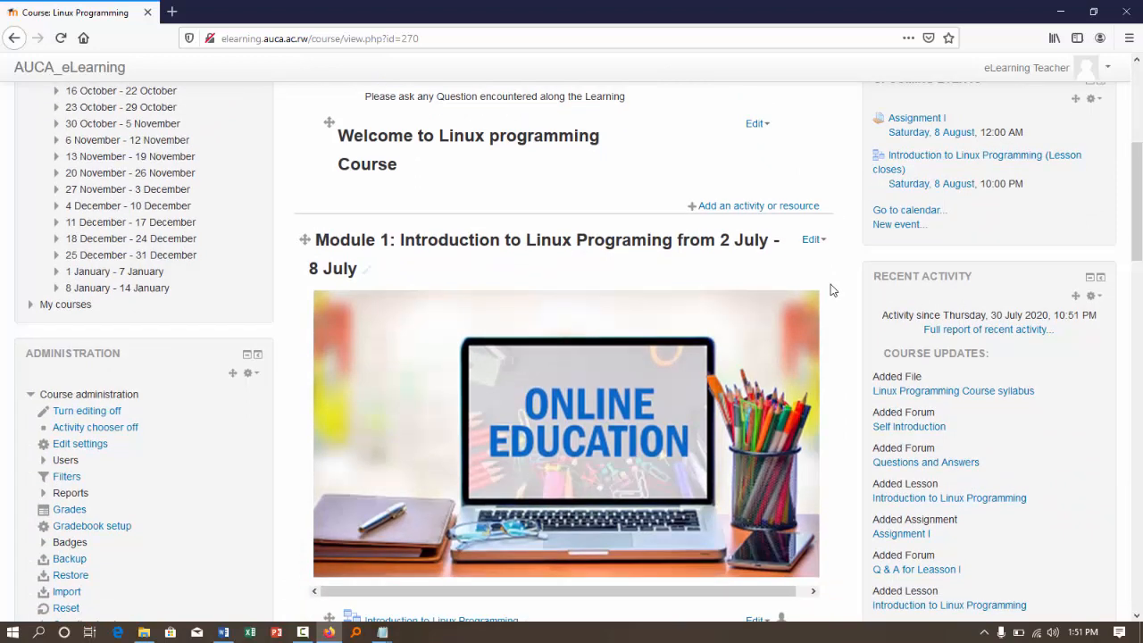
scroll(844, 233, down, 1)
click(821, 190)
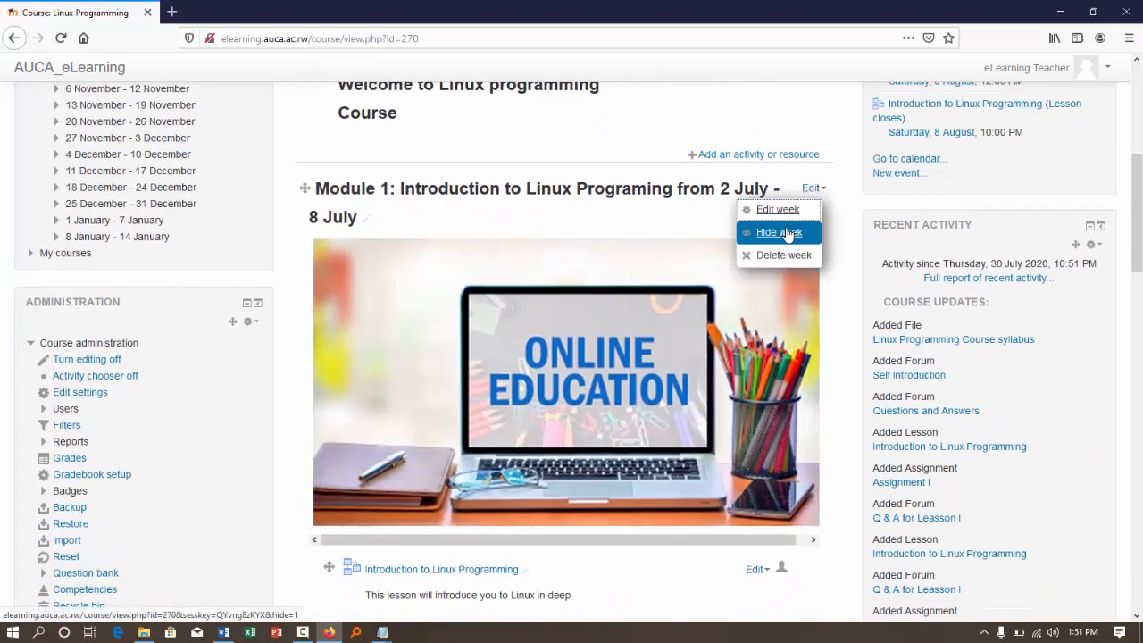
click(678, 179)
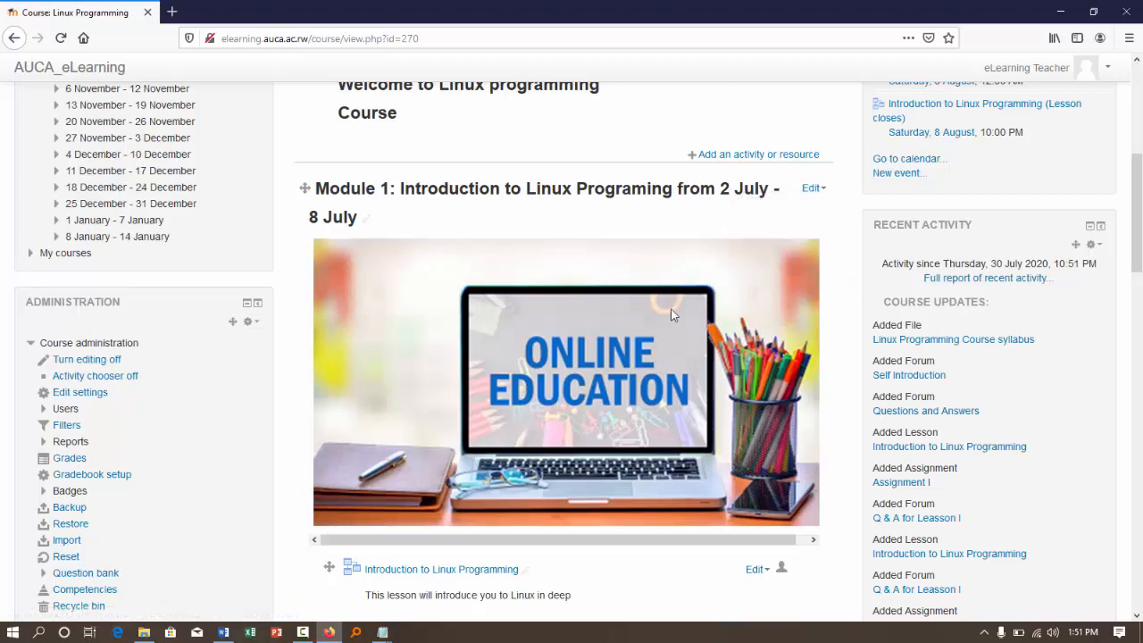
- Review the weekly sections down to the last week and examine the editing options of 8 January - 14 January, choosing none
scroll(671, 308, down, 4)
scroll(671, 315, down, 1)
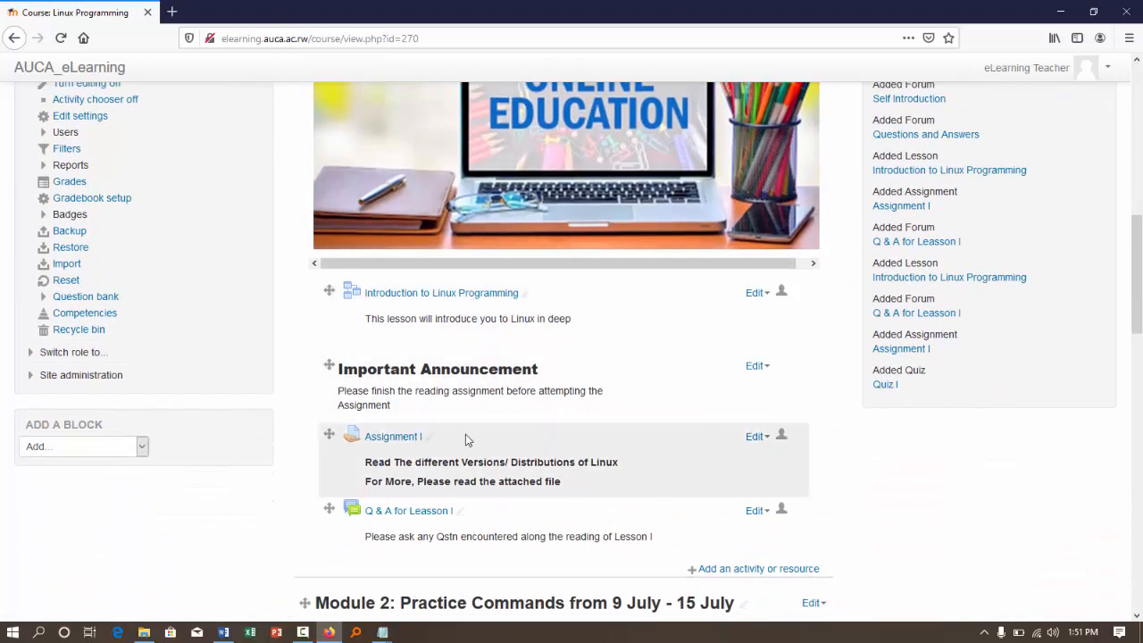
scroll(551, 444, down, 3)
scroll(551, 449, down, 5)
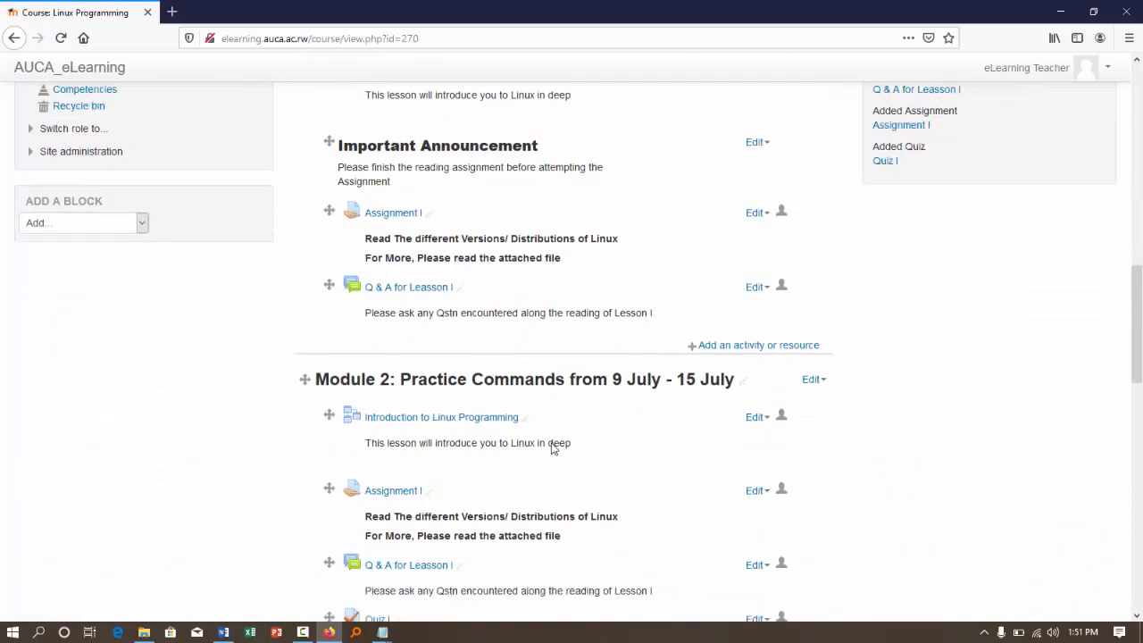
scroll(551, 448, down, 7)
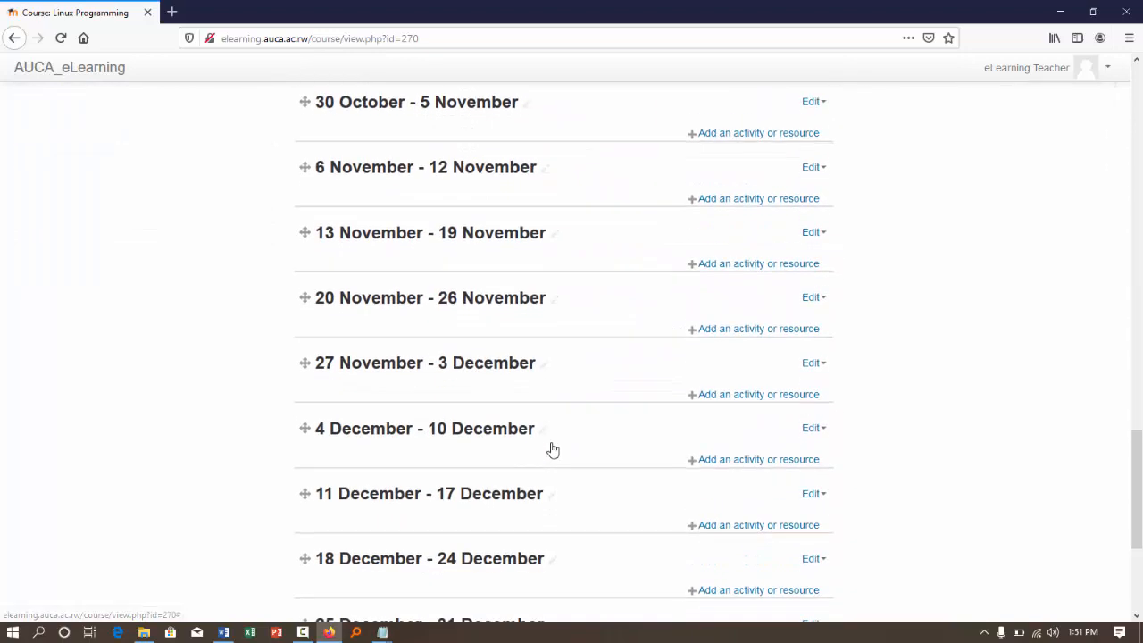
scroll(553, 449, up, 7)
scroll(551, 448, down, 3)
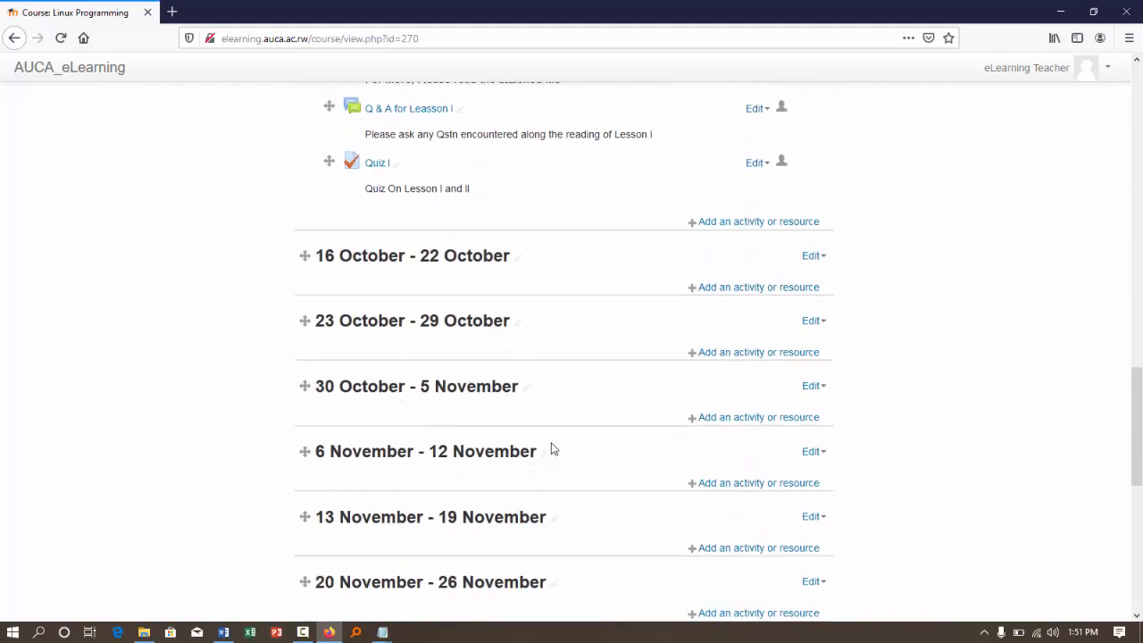
scroll(552, 448, down, 9)
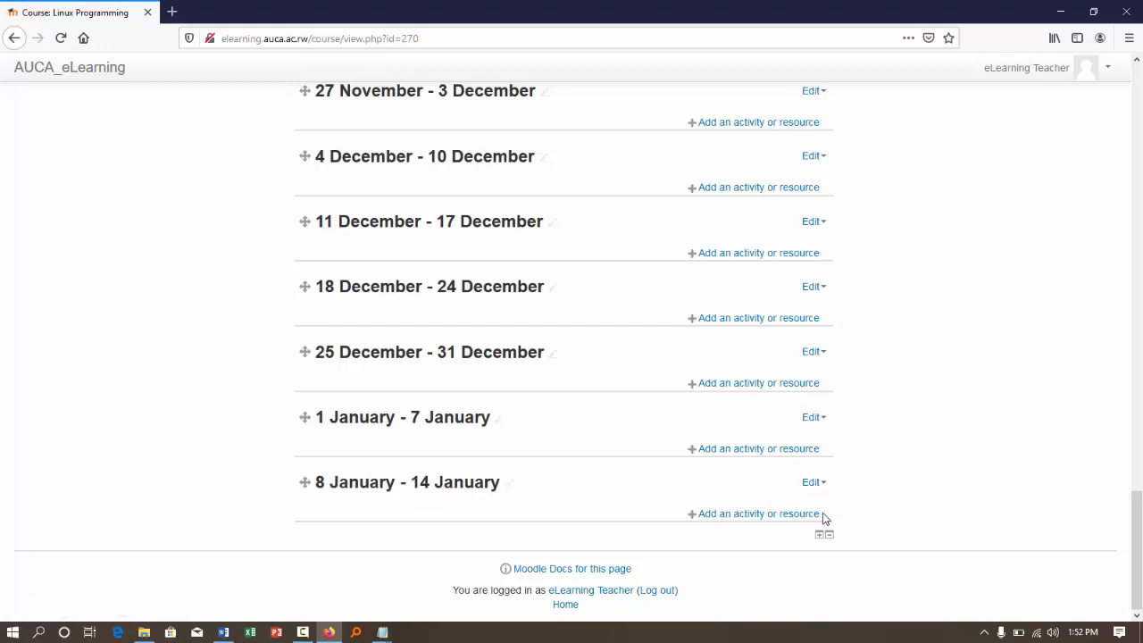
click(819, 484)
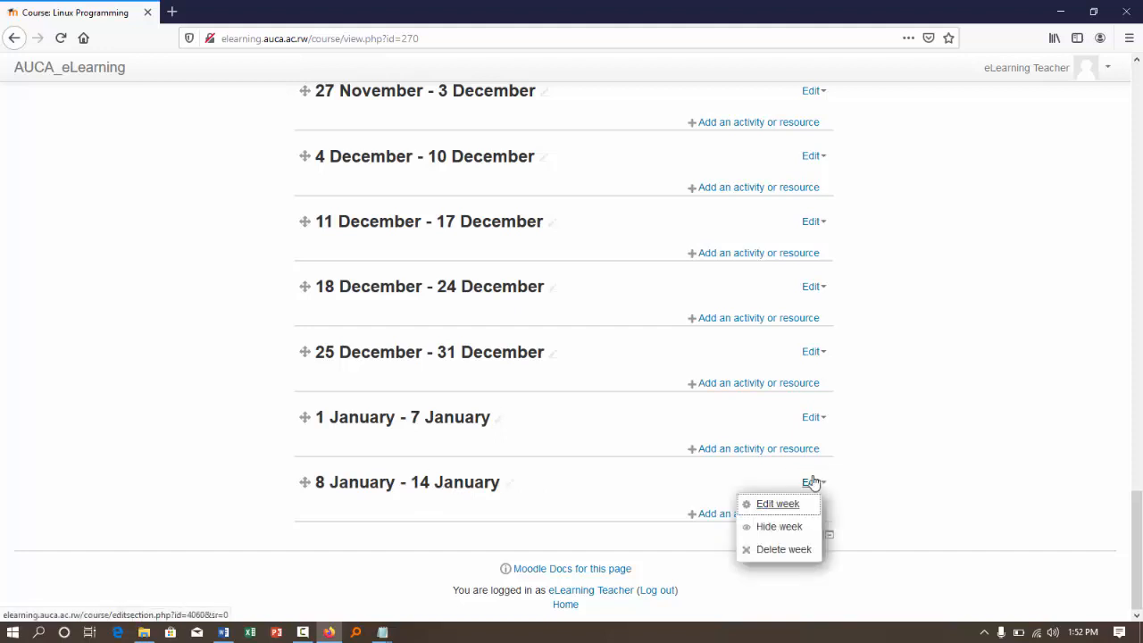
click(919, 439)
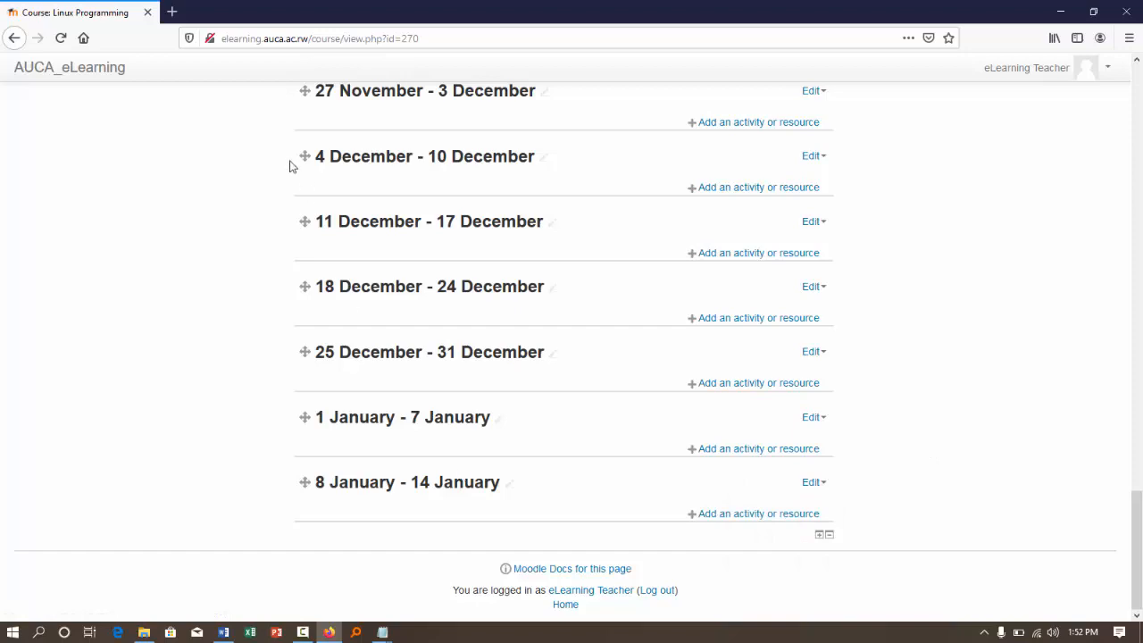
- In the course settings, set the number of sections in the course format to 30, then save and display the course
scroll(249, 193, up, 15)
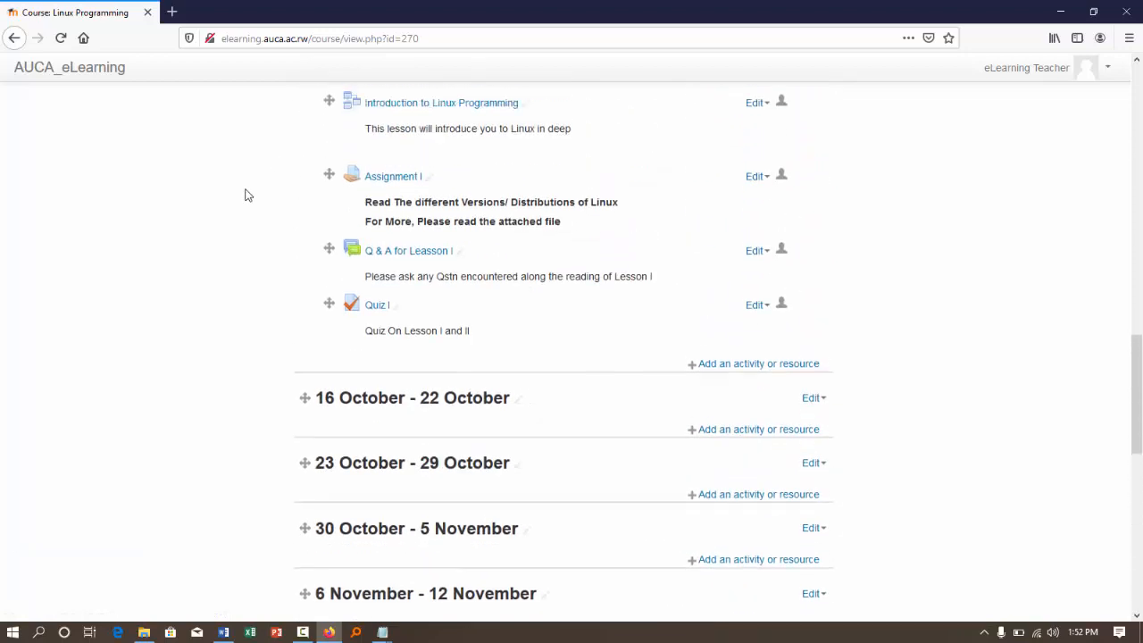
scroll(248, 194, up, 5)
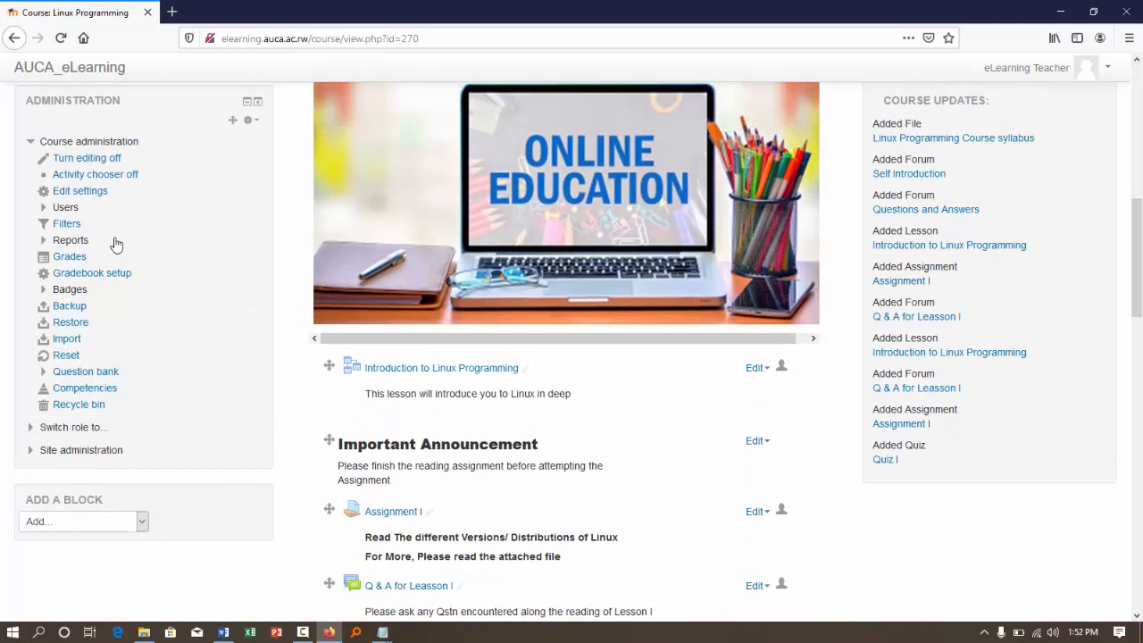
click(78, 190)
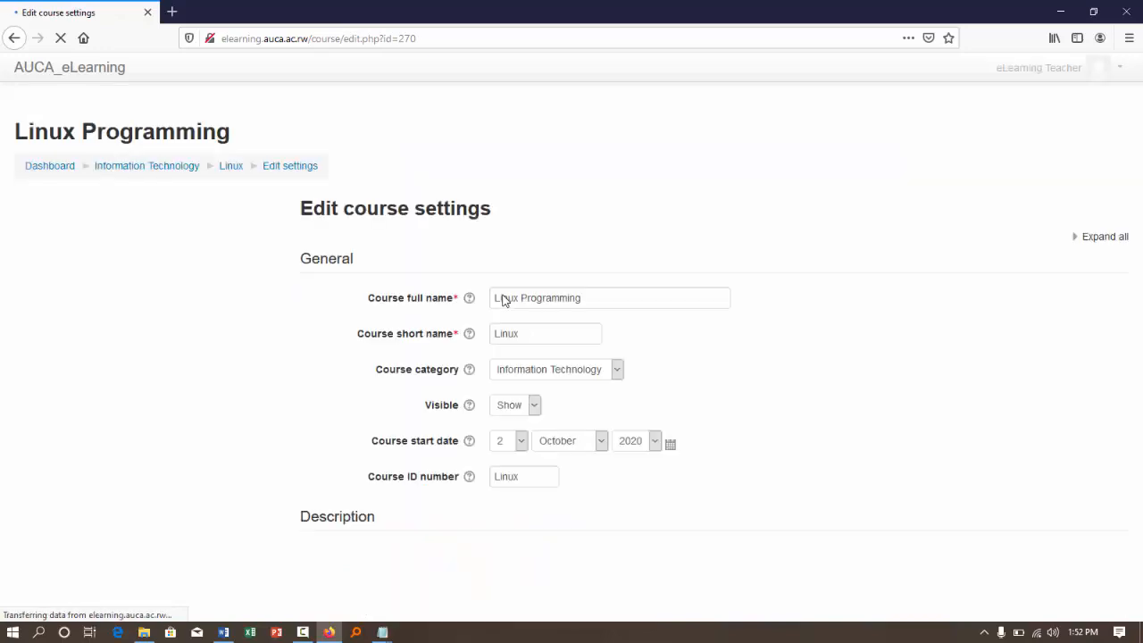
scroll(504, 296, down, 10)
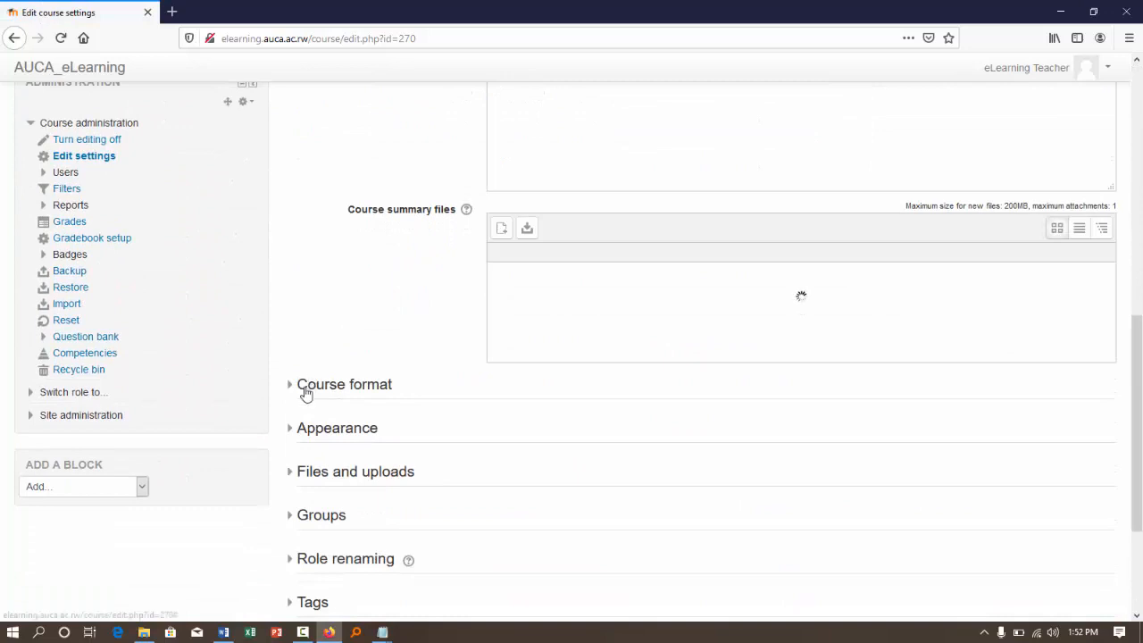
click(306, 386)
click(518, 468)
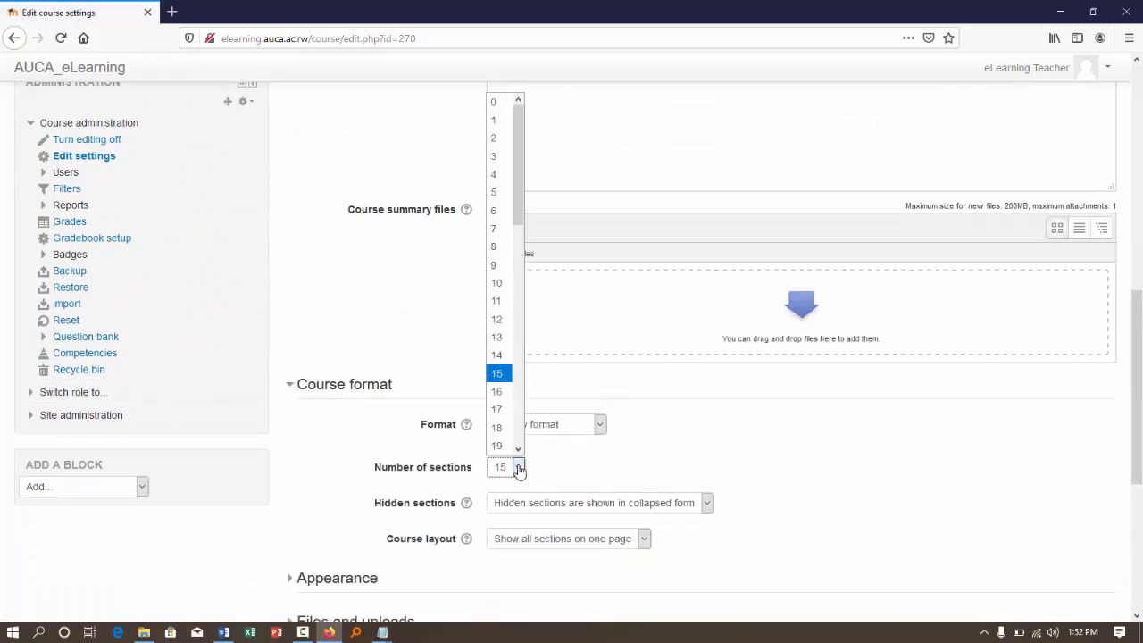
drag(522, 219, 526, 332)
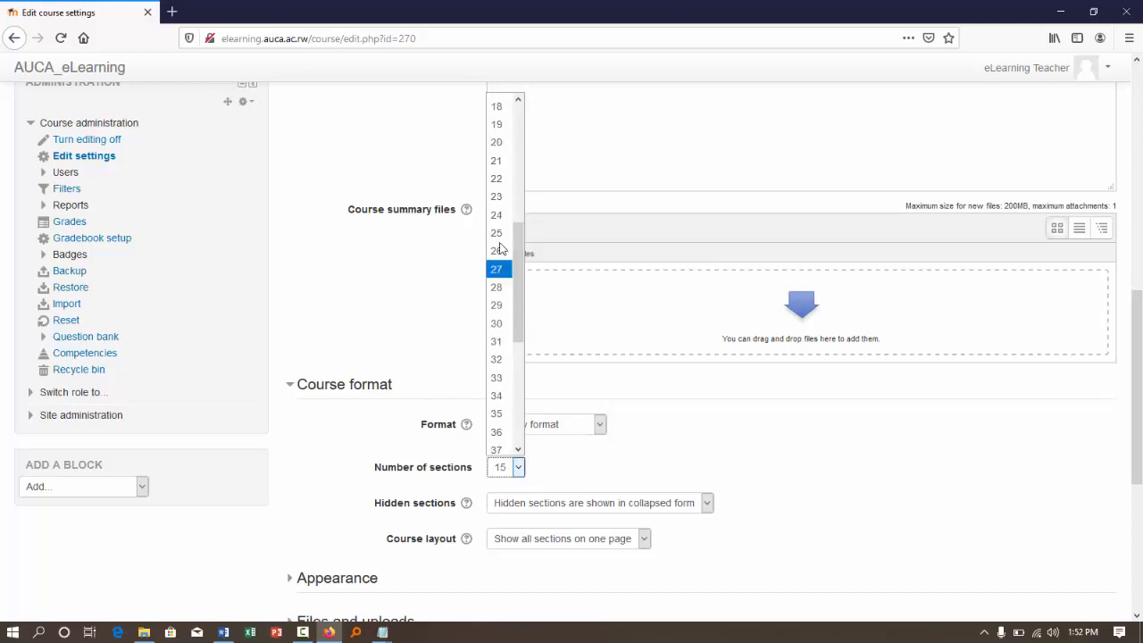
click(497, 324)
scroll(600, 491, down, 4)
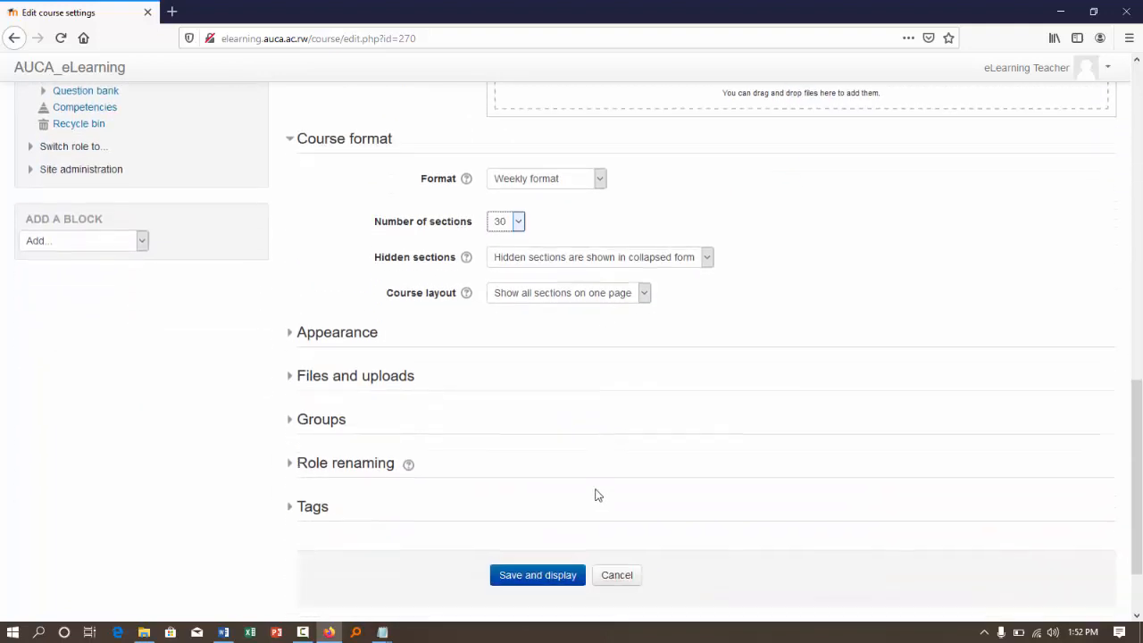
click(526, 480)
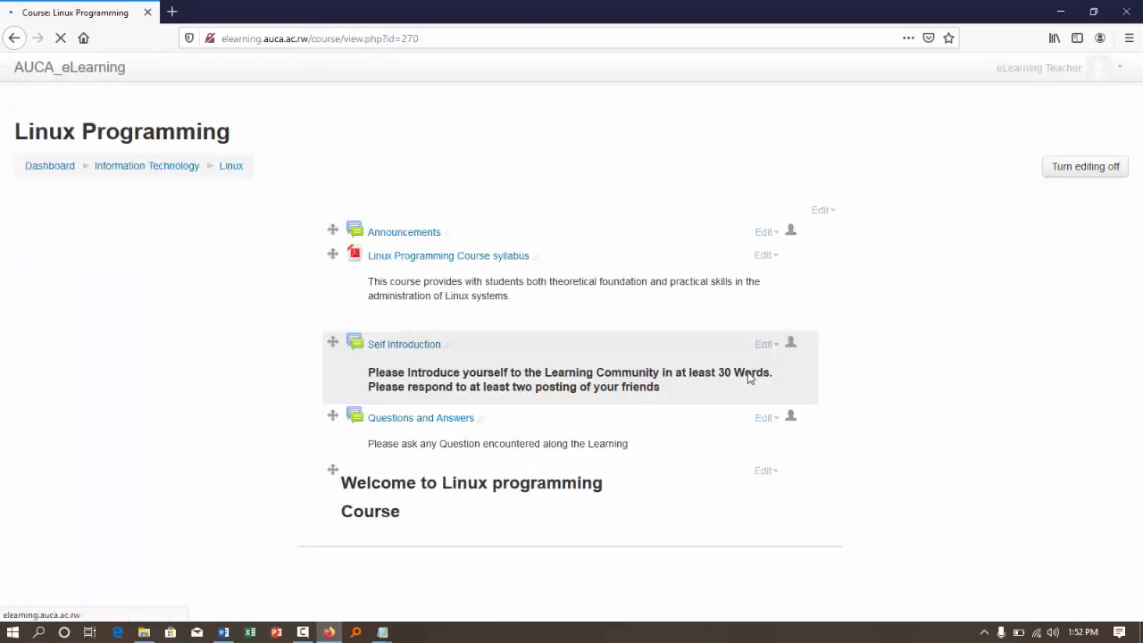
- Review the extended list of weekly sections on the Linux Programming course page, from the last week back to the first
scroll(748, 375, down, 10)
scroll(747, 372, down, 15)
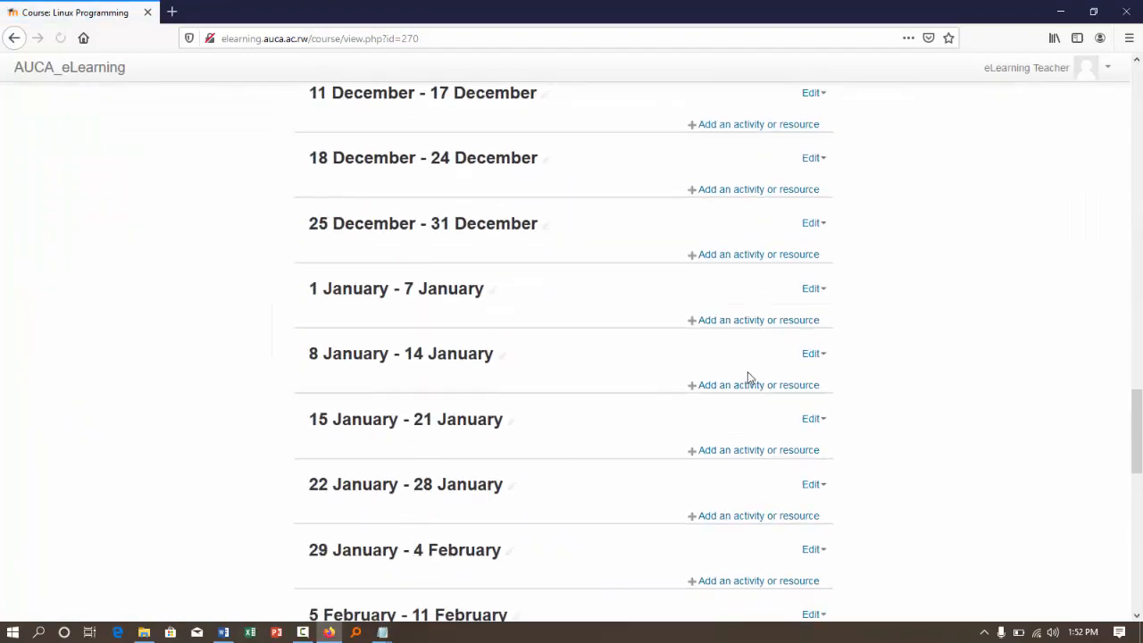
scroll(747, 371, down, 5)
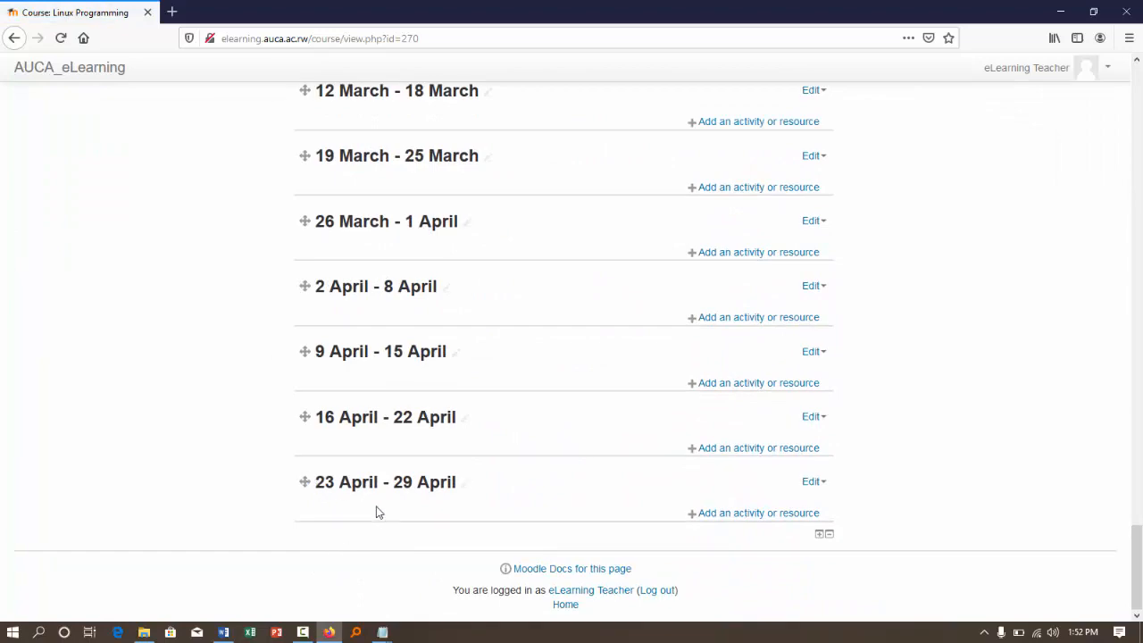
scroll(612, 463, up, 10)
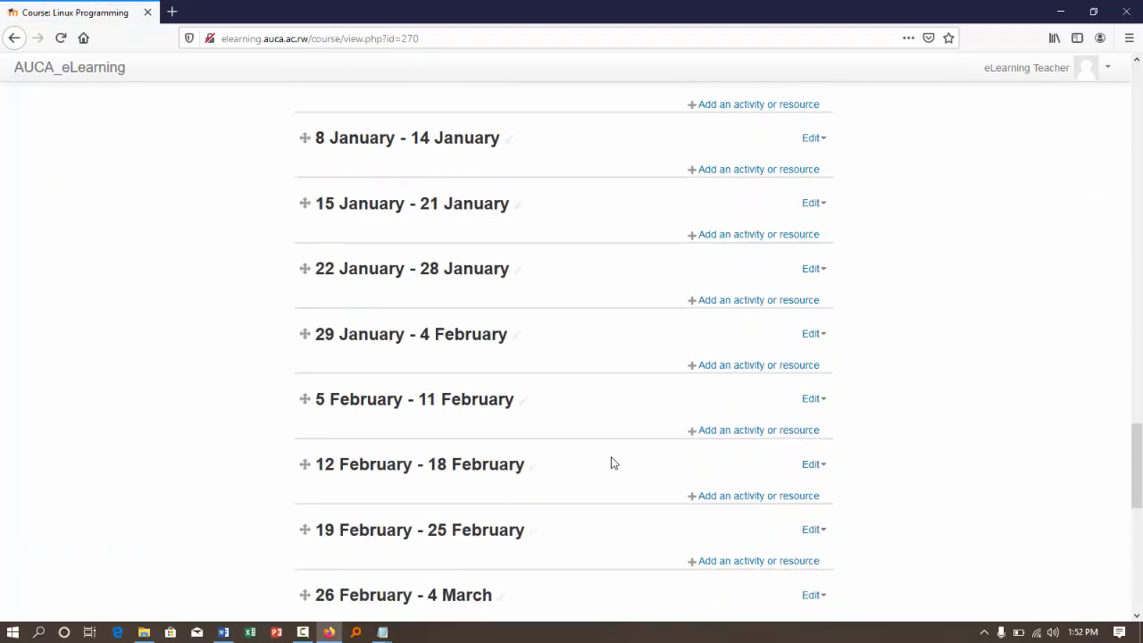
scroll(572, 345, up, 7)
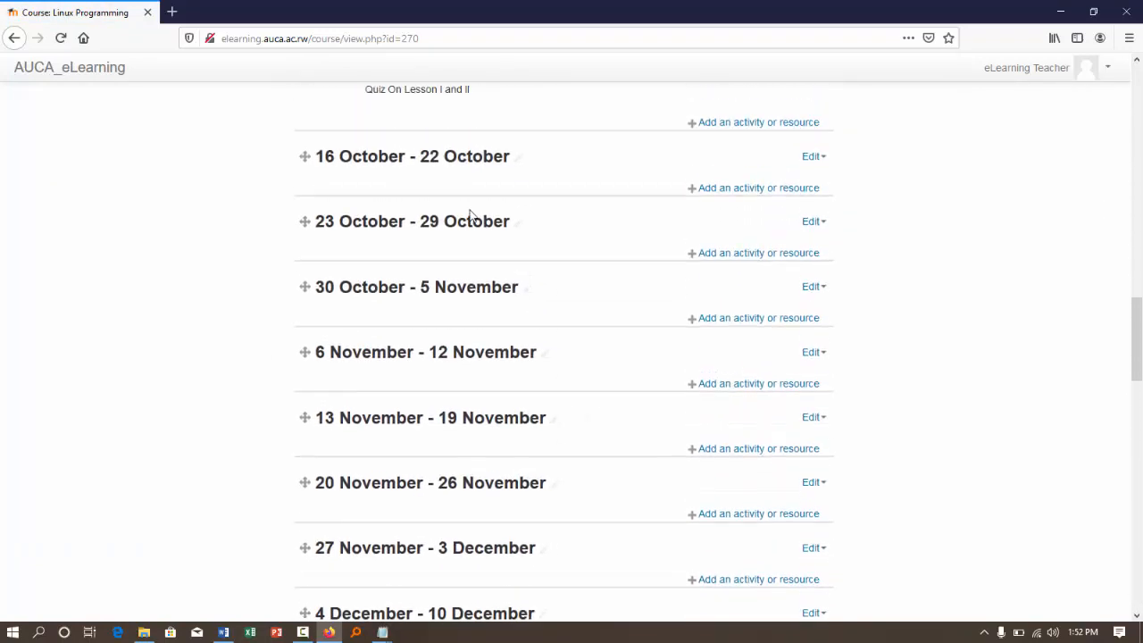
scroll(562, 195, up, 1)
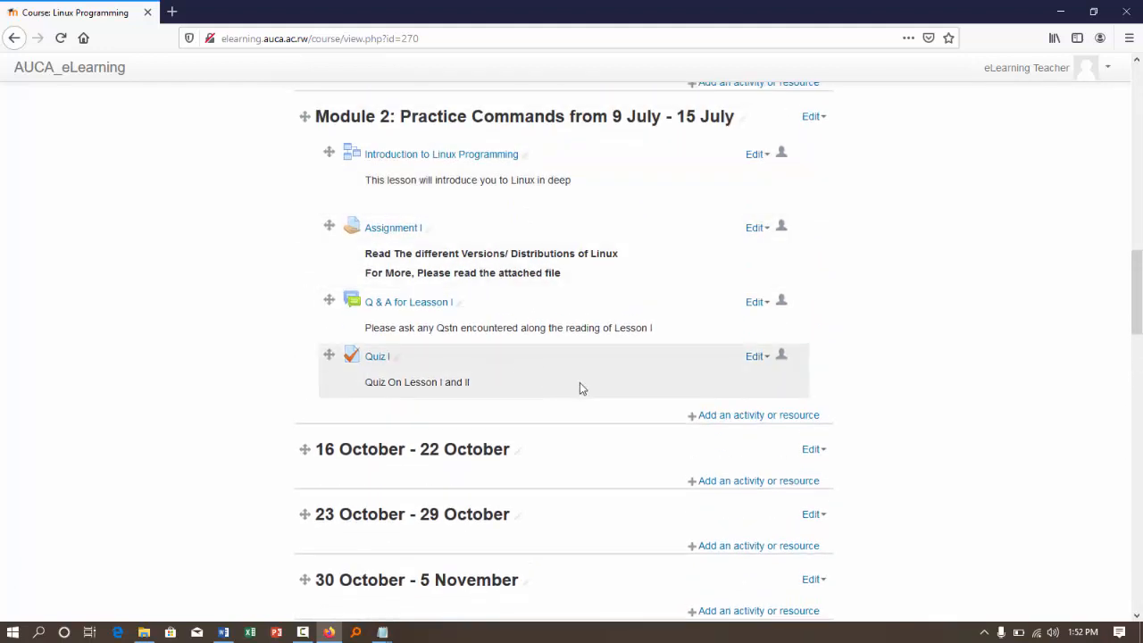
scroll(579, 384, up, 9)
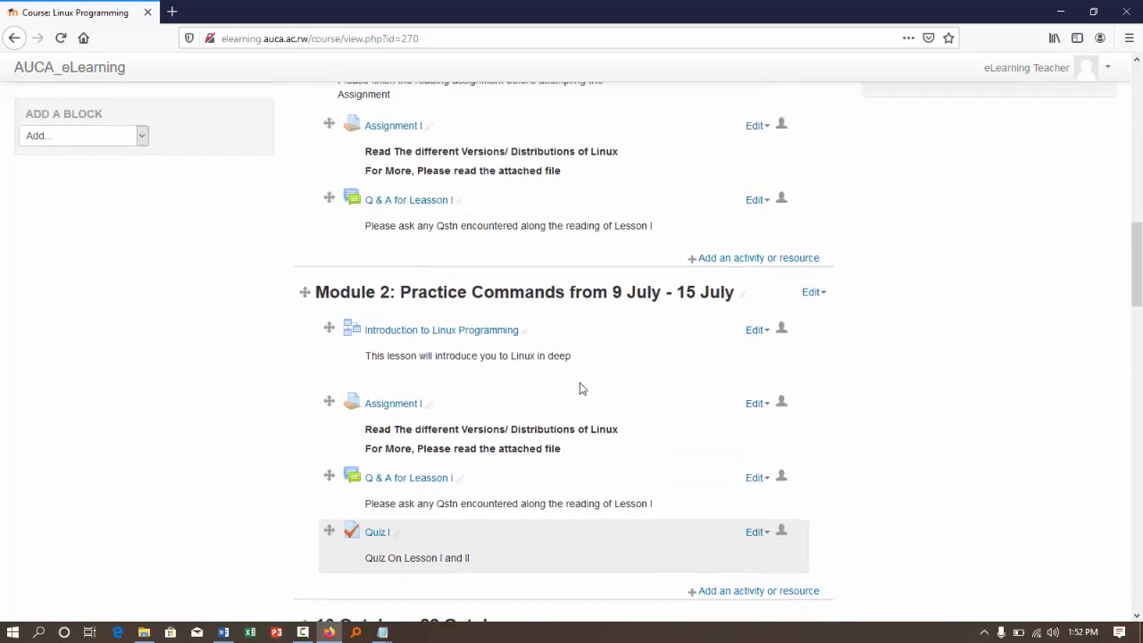
scroll(580, 388, up, 2)
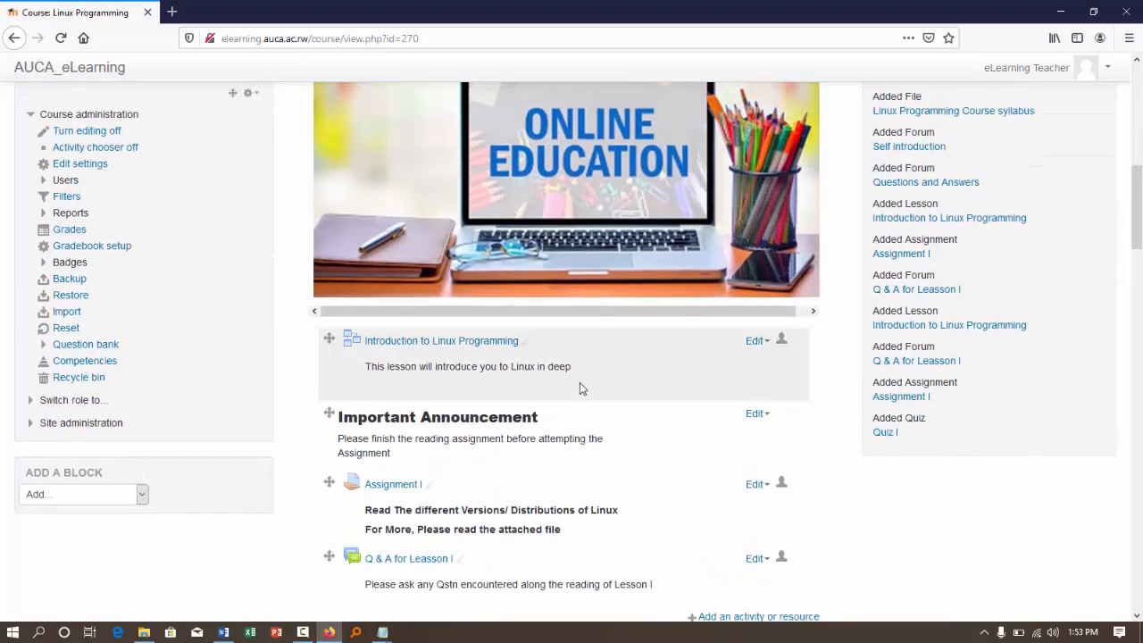
scroll(580, 383, up, 6)
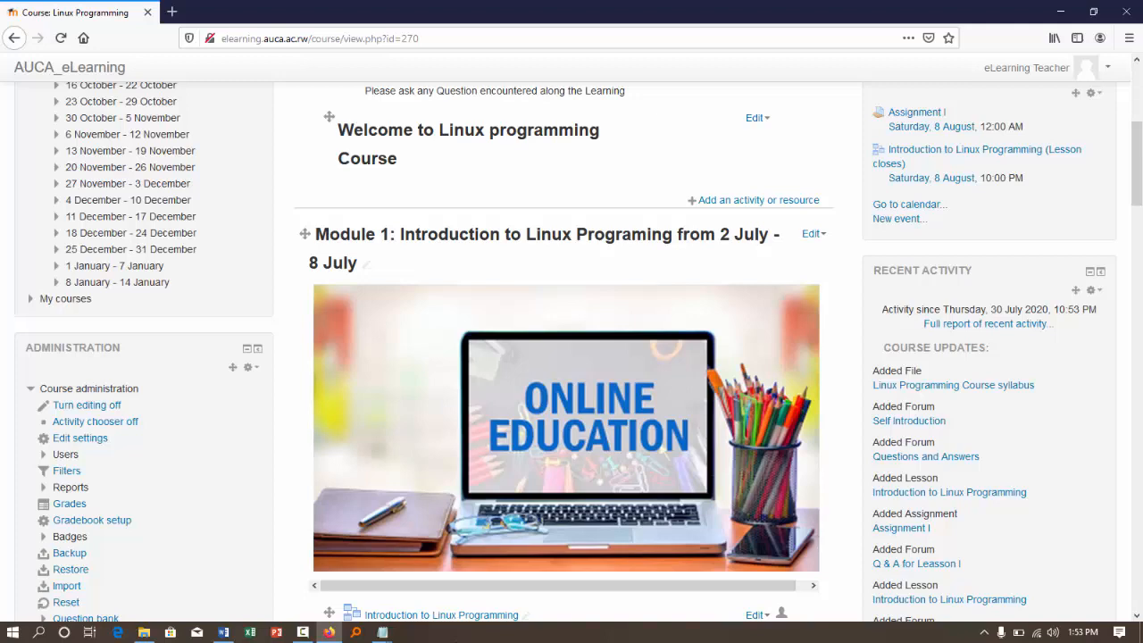
scroll(330, 297, up, 3)
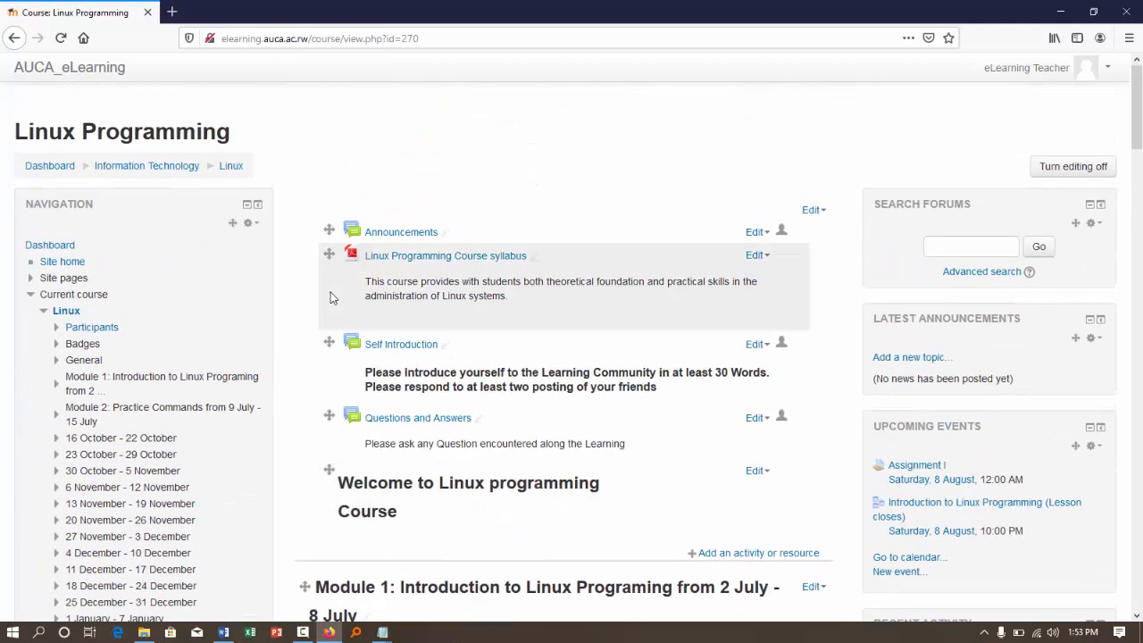
- Turn editing off for the course and set the month of its start date to July in the course settings
click(1112, 168)
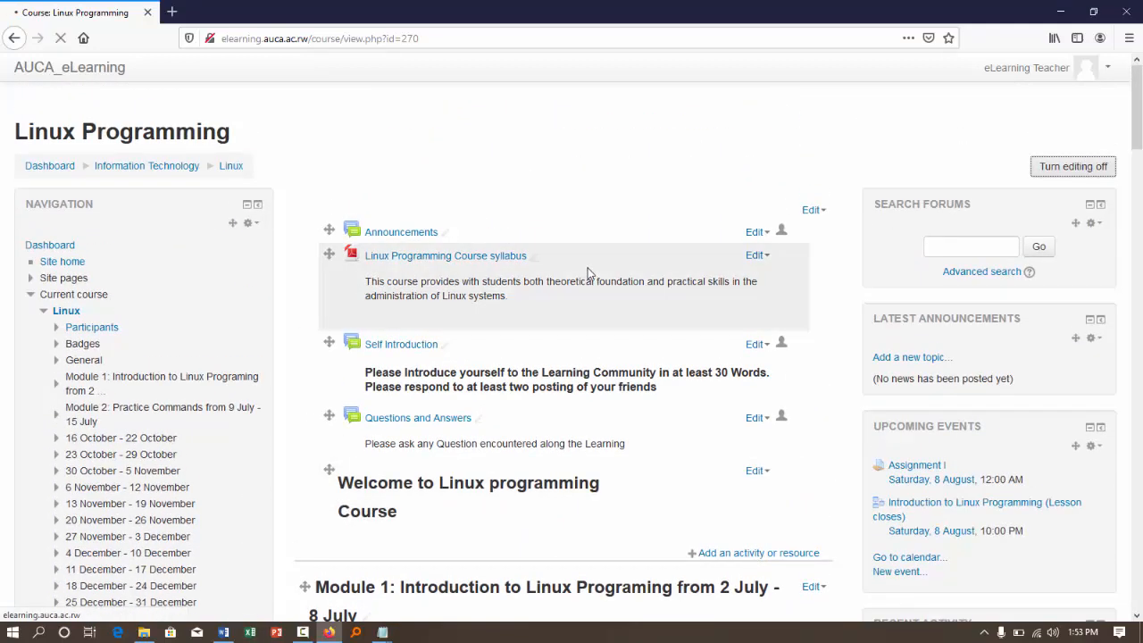
scroll(586, 275, down, 2)
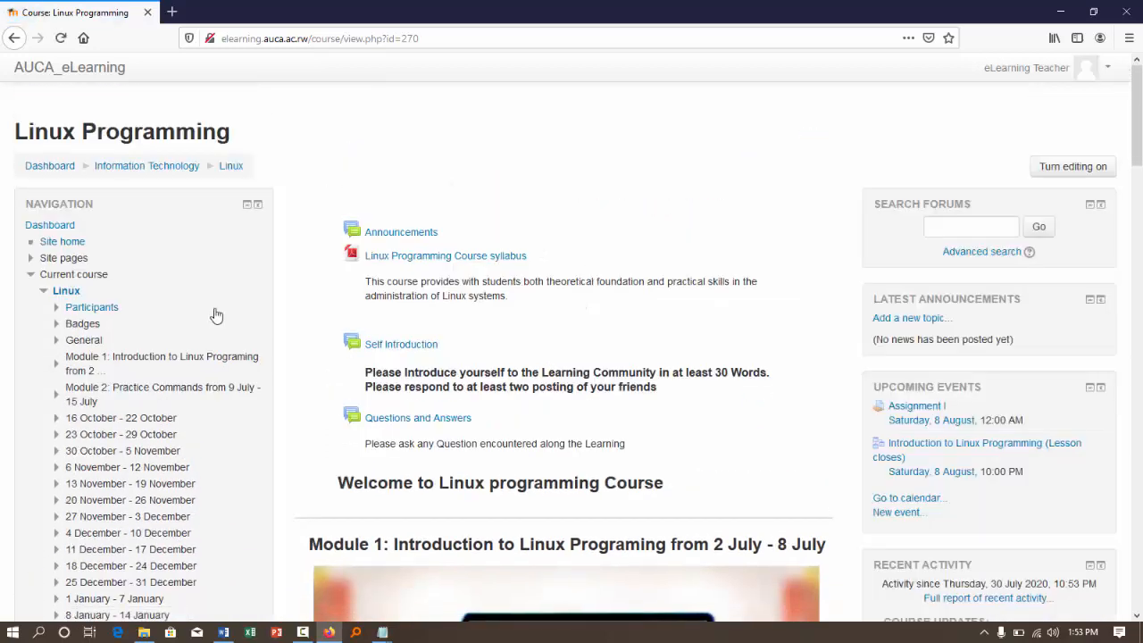
scroll(216, 314, down, 10)
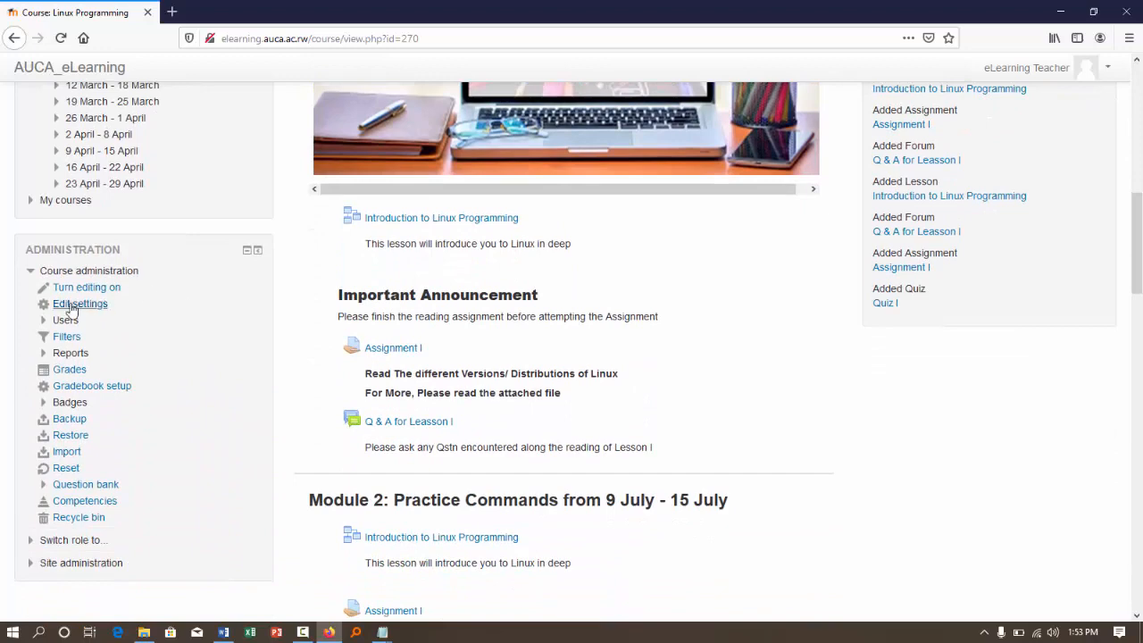
click(71, 306)
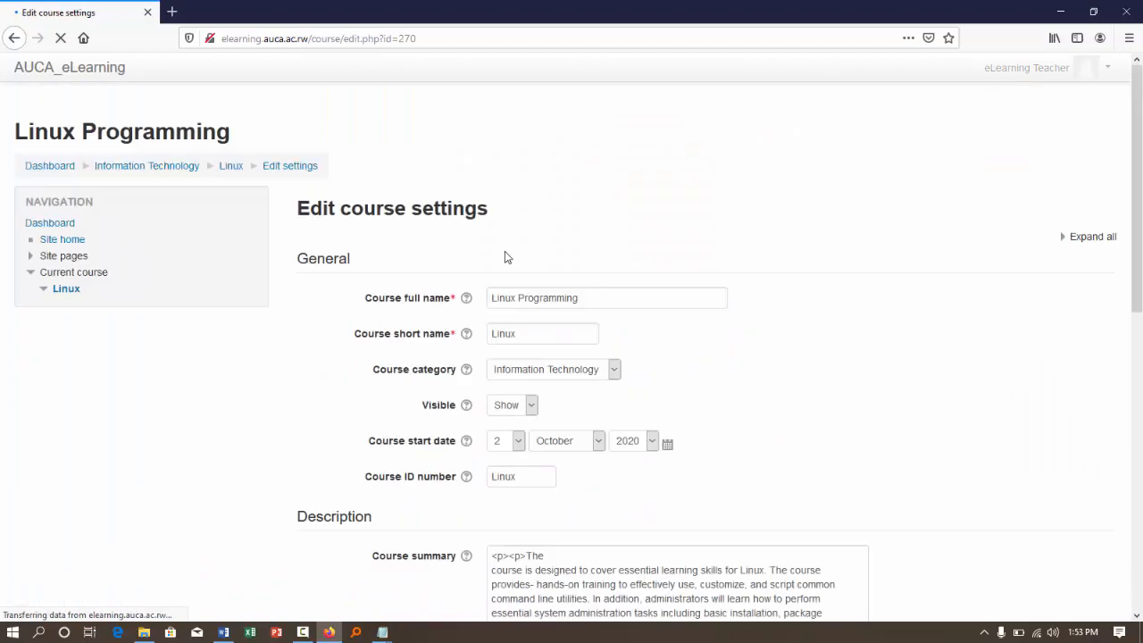
scroll(505, 251, down, 1)
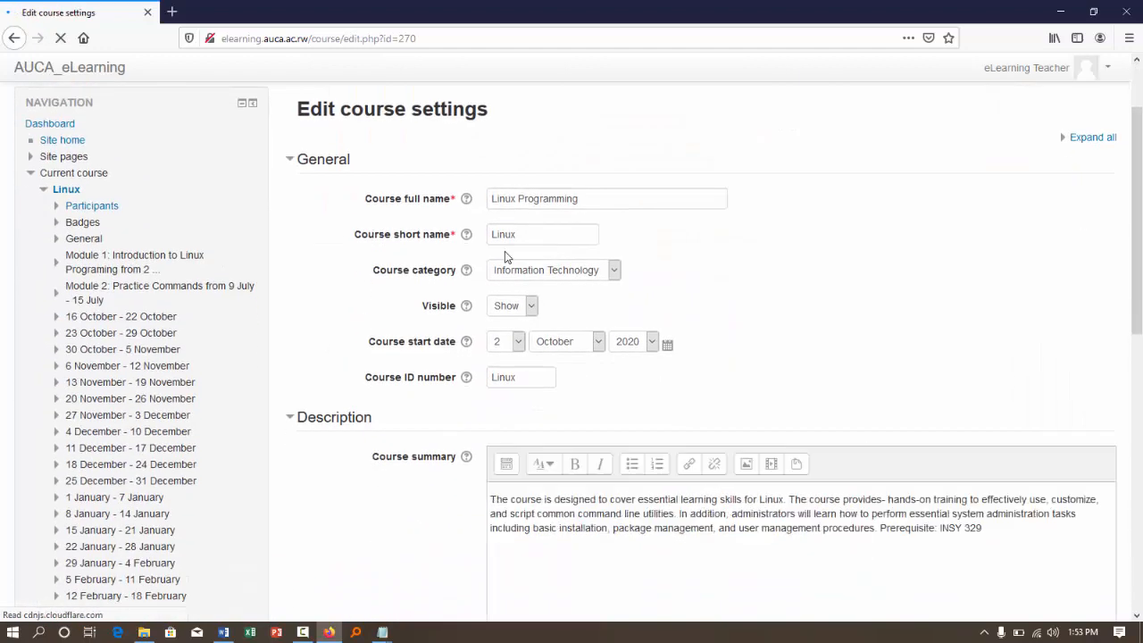
click(595, 342)
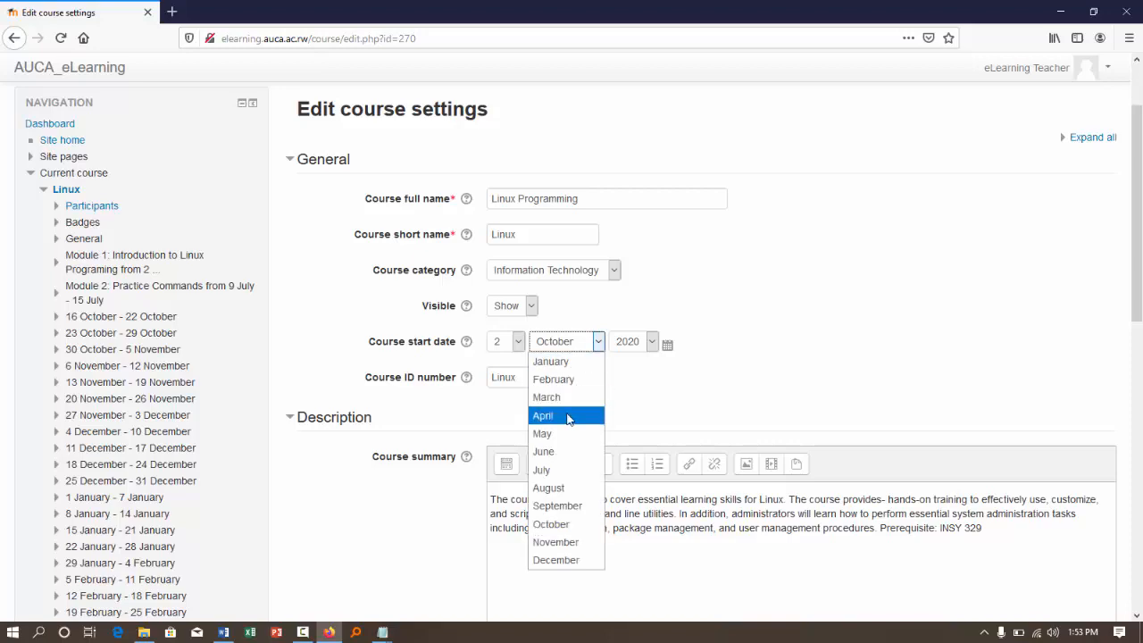
click(553, 470)
- Set the number of sections in the course format to 15, then save the settings and display the course
scroll(554, 469, down, 10)
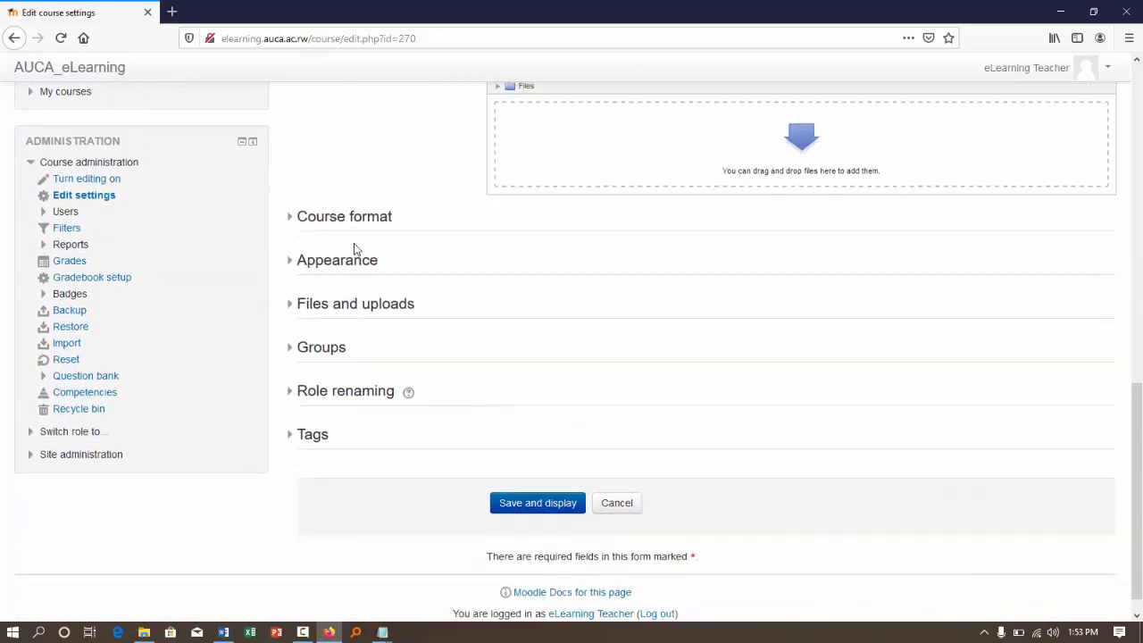
click(309, 219)
click(516, 303)
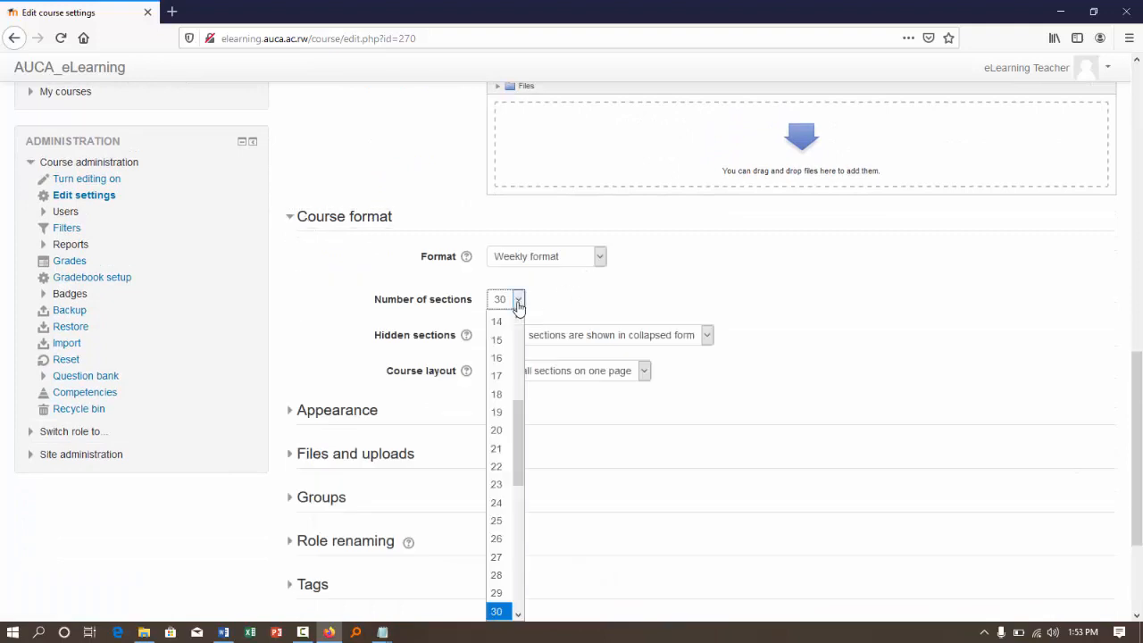
click(501, 343)
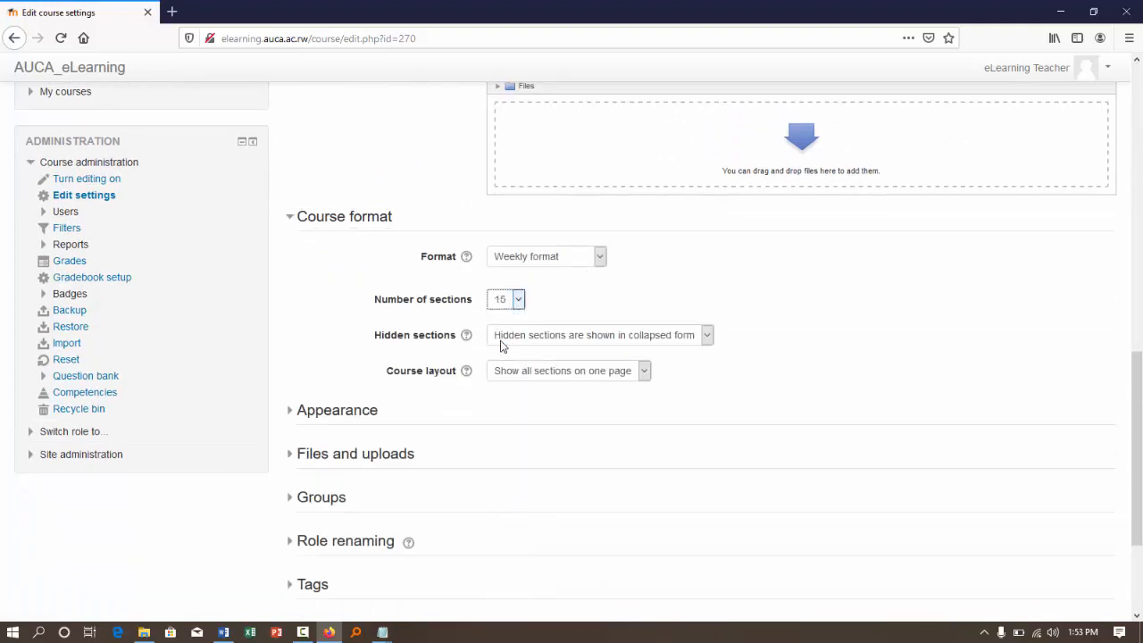
scroll(849, 364, down, 3)
click(555, 480)
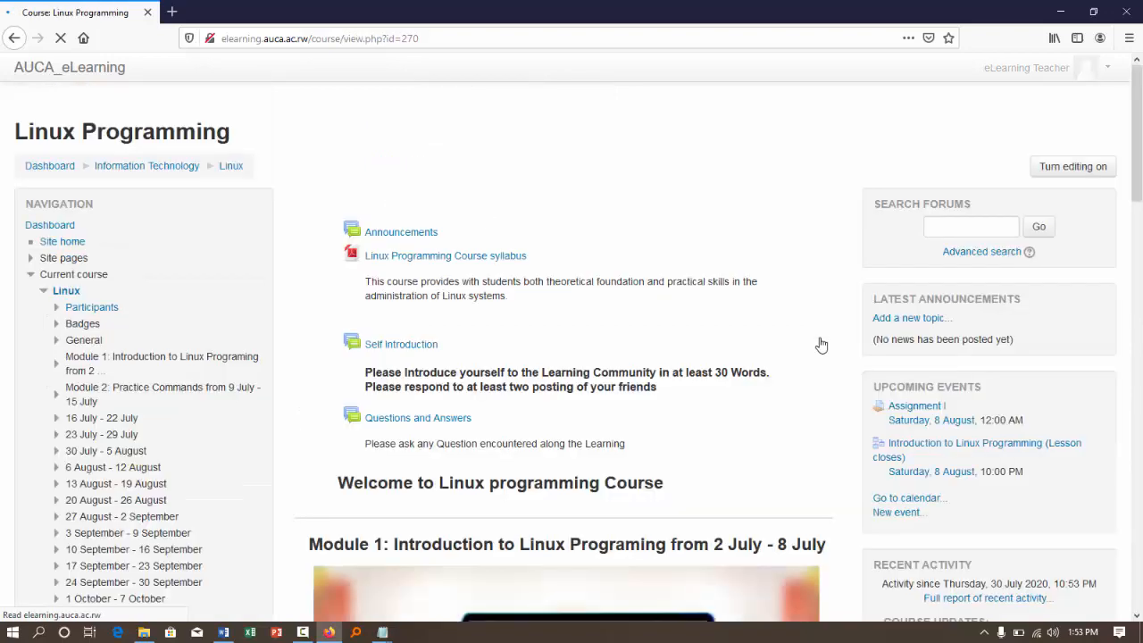
scroll(822, 343, down, 5)
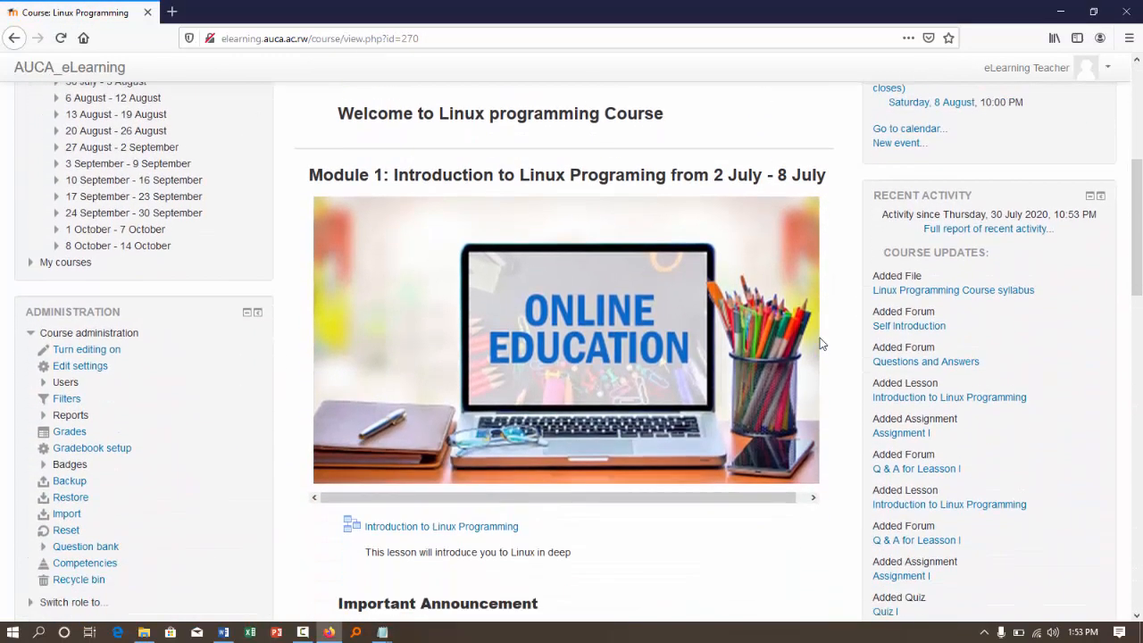
scroll(821, 344, down, 6)
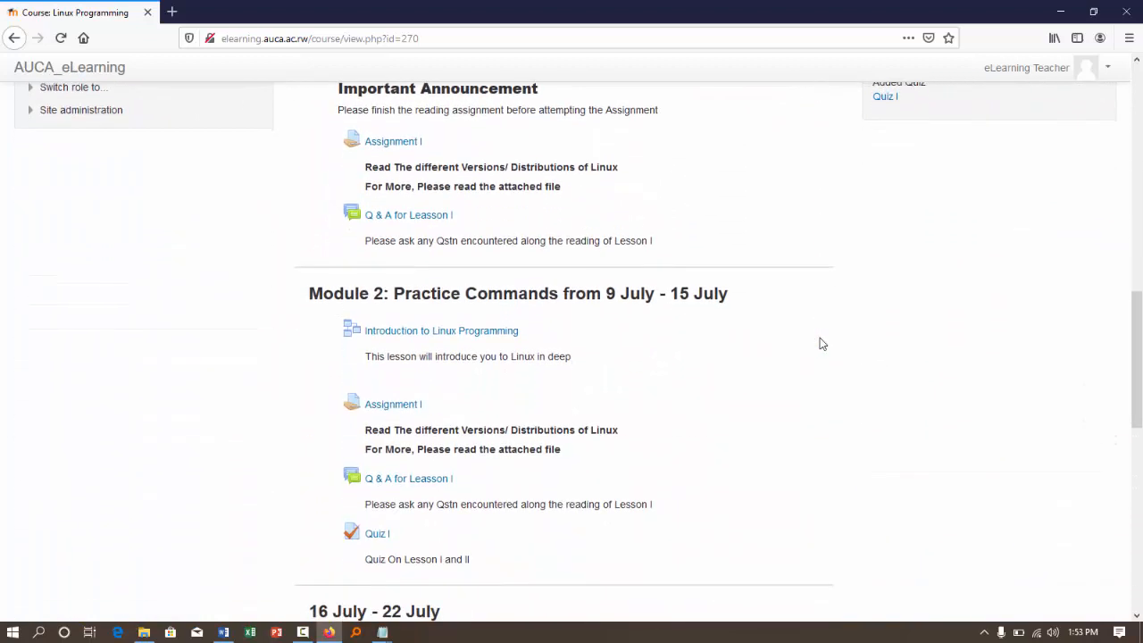